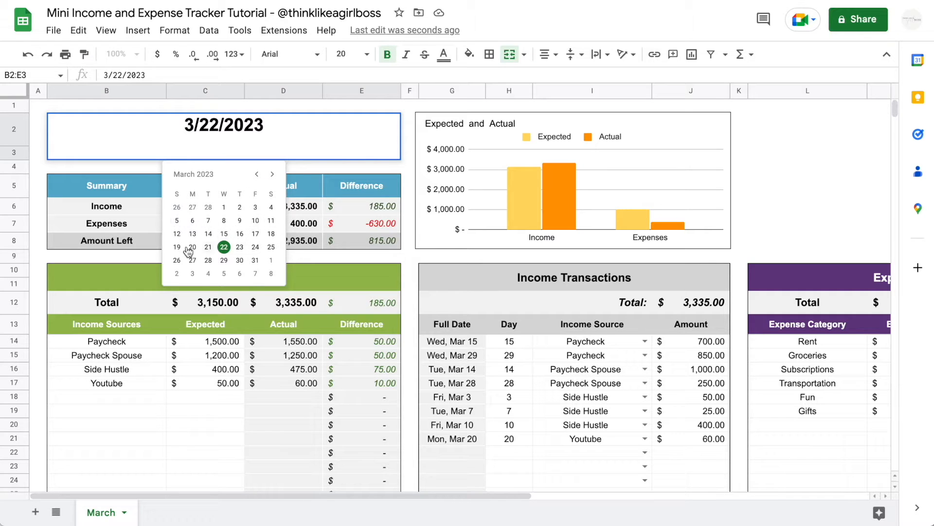
Step: Set the date in the tracker's month heading to 3/15/2023
click(224, 233)
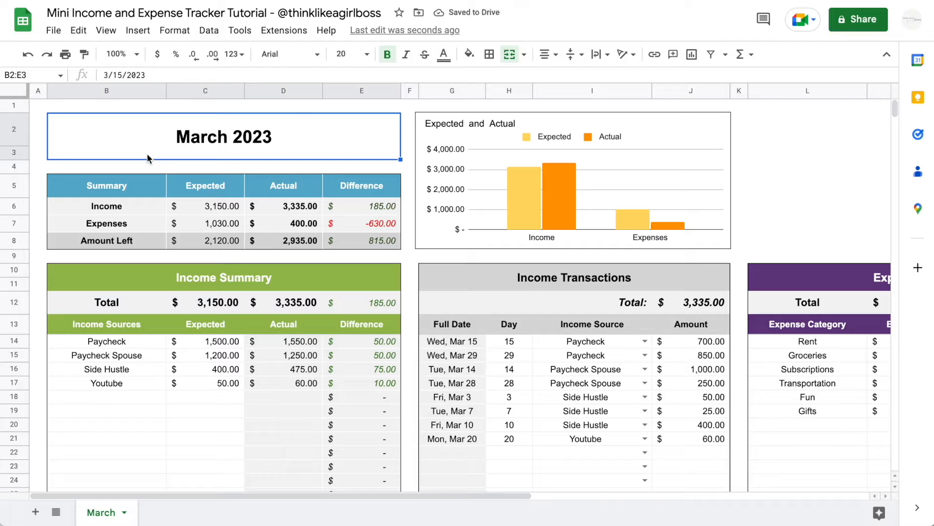
Step: Add "other 1" as a new source in the Income Summary with an expected amount of 40
scroll(279, 374, down, 3)
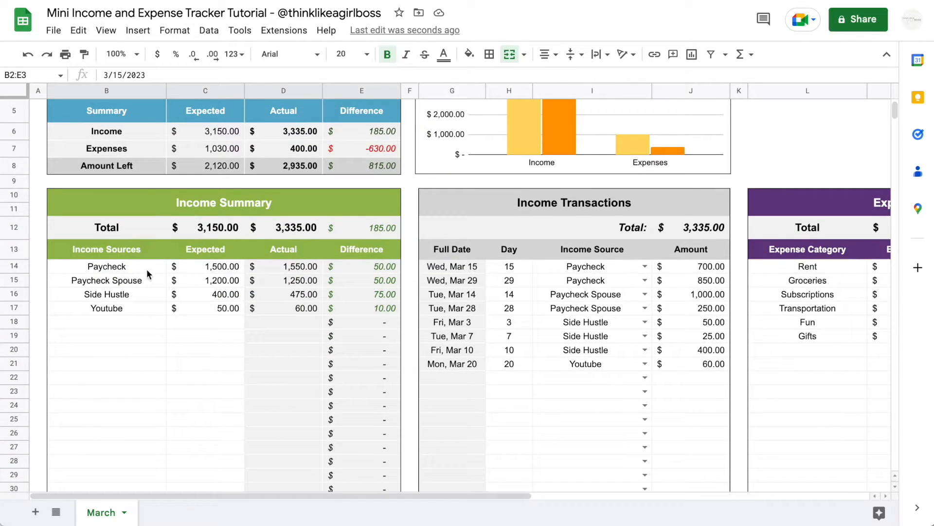
drag(132, 267, 113, 364)
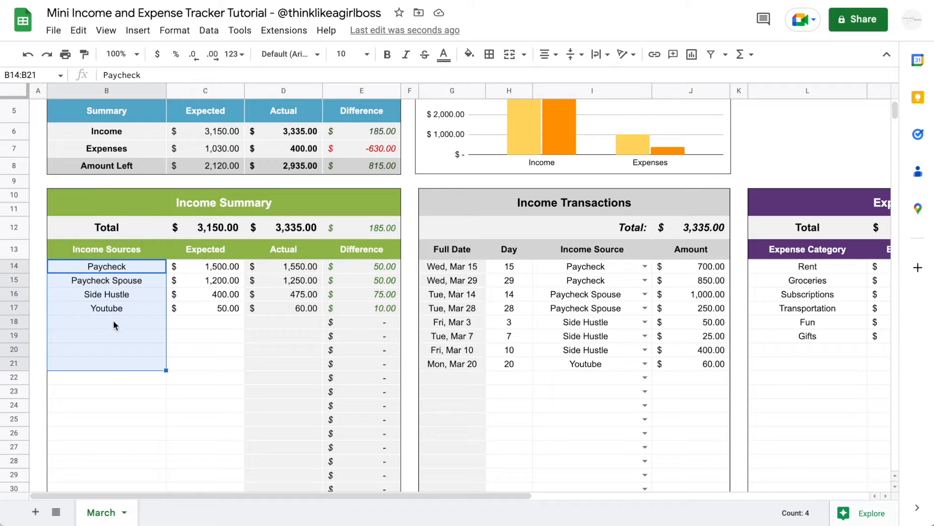
click(113, 319)
text(other 1)
key(Return)
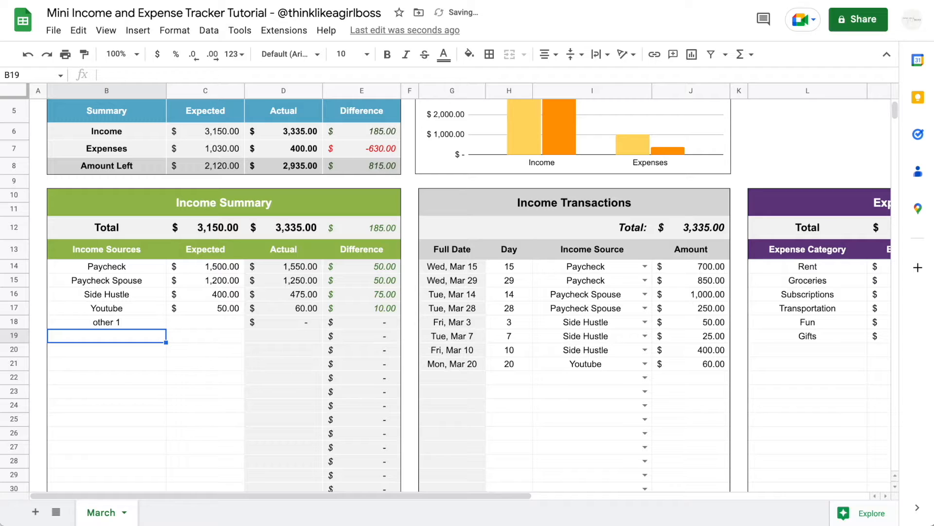
key(Up)
key(Right)
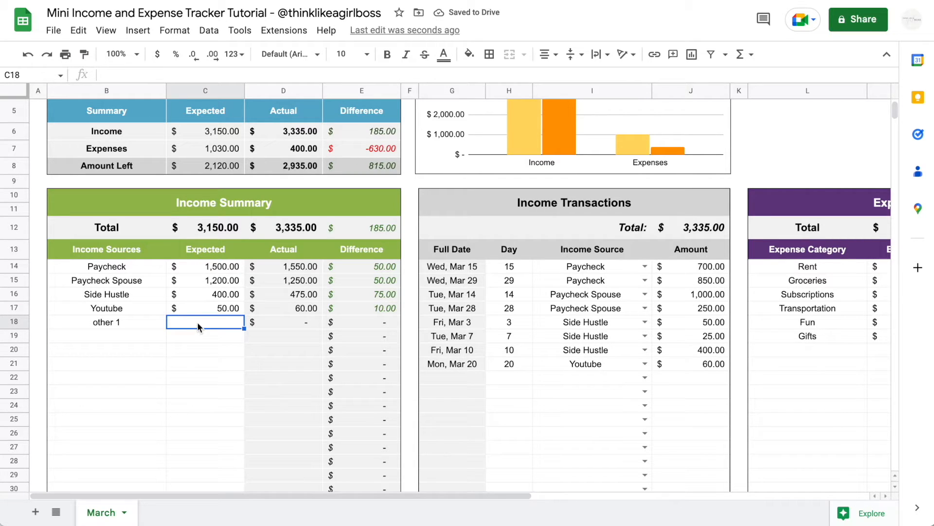
text(40)
key(Return)
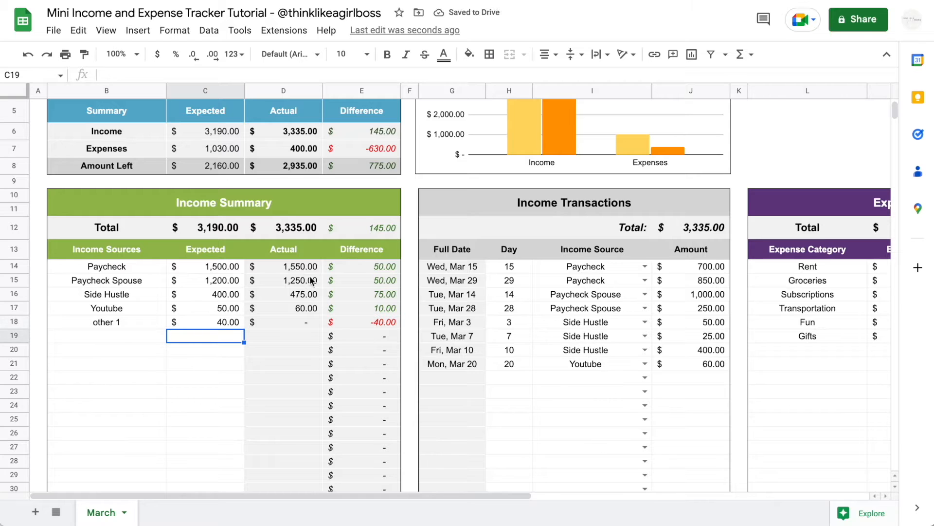
Step: Record an income transaction in row 22 with day 12, source "other 1" and amount 10
click(283, 323)
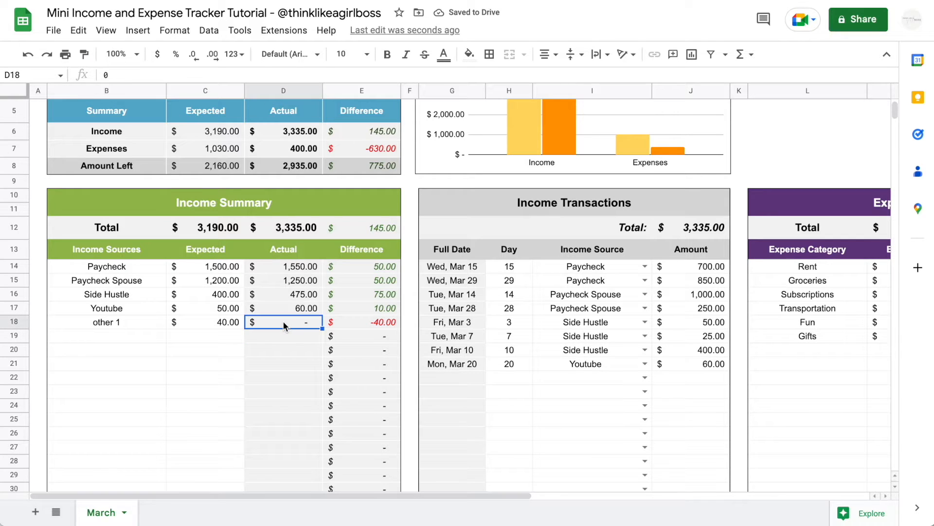
click(572, 309)
drag(544, 212, 541, 405)
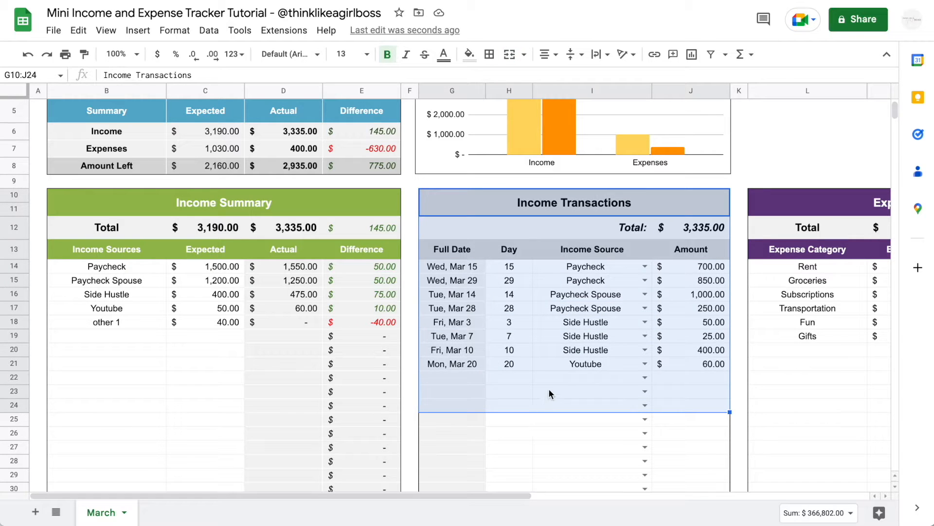
click(511, 377)
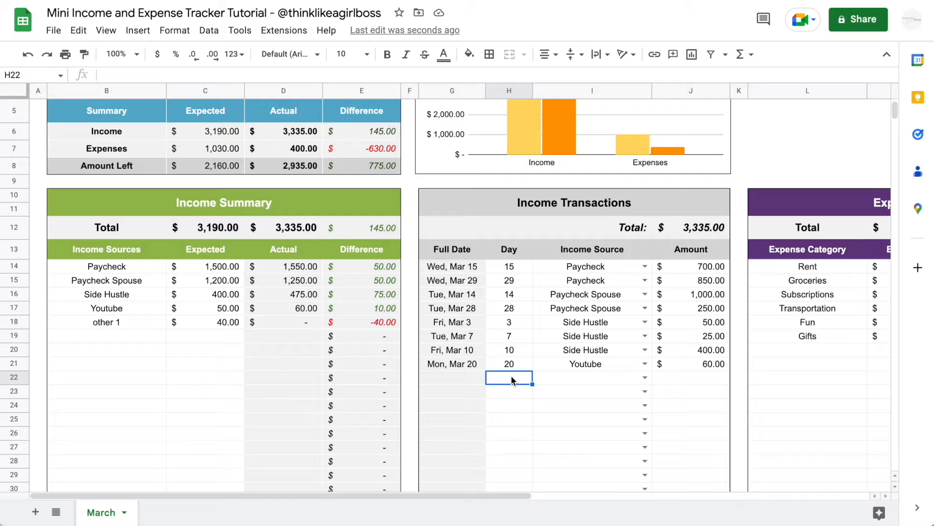
text(12)
key(Return)
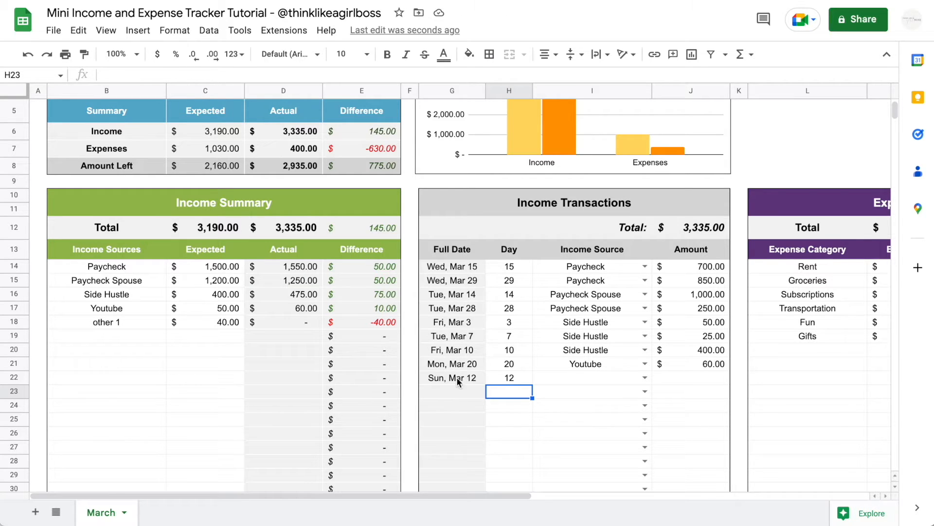
click(645, 378)
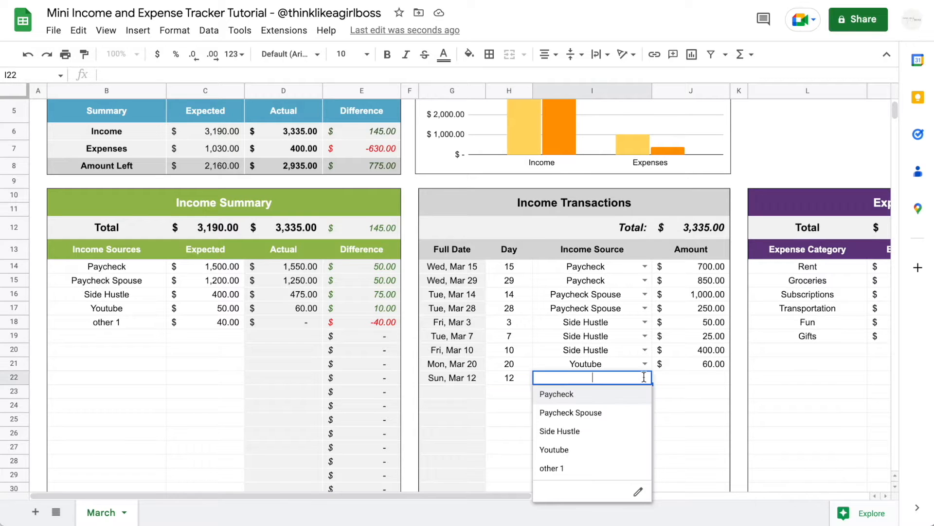
click(553, 467)
click(670, 378)
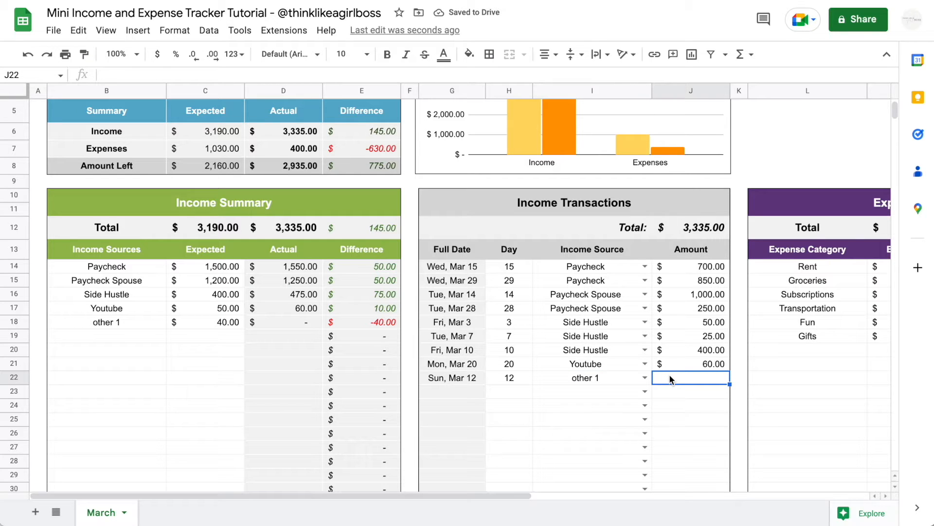
text(10)
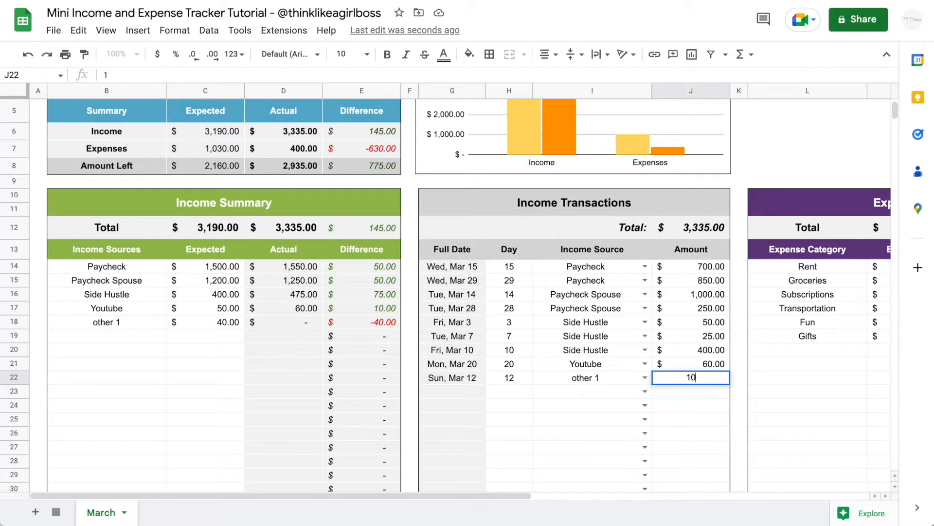
key(Return)
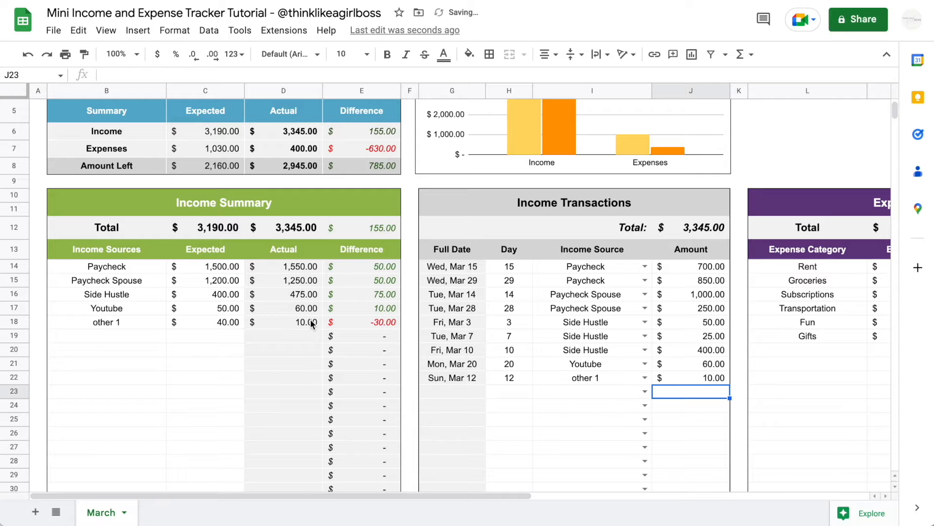
Step: Add a second "other 1" income transaction of 10 in row 23, leaving its day blank
key(Down)
click(645, 391)
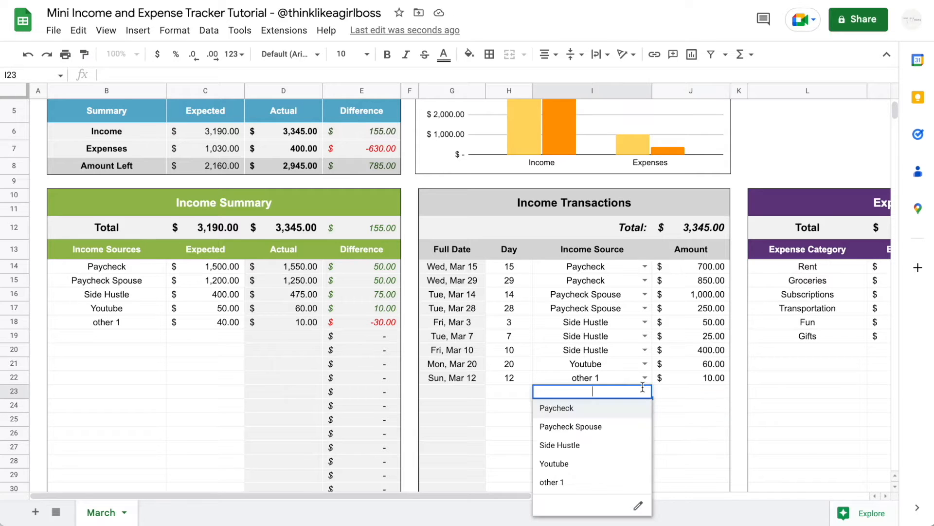
click(559, 481)
click(670, 393)
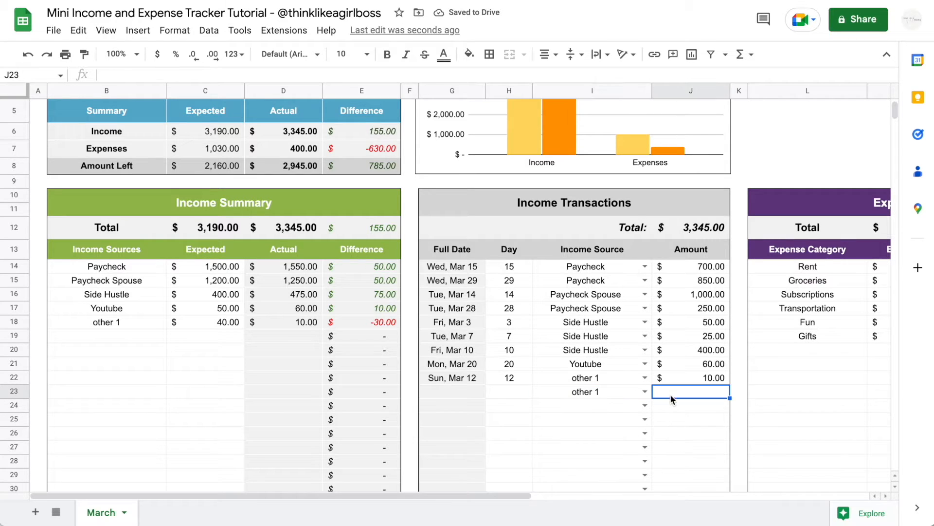
text(10)
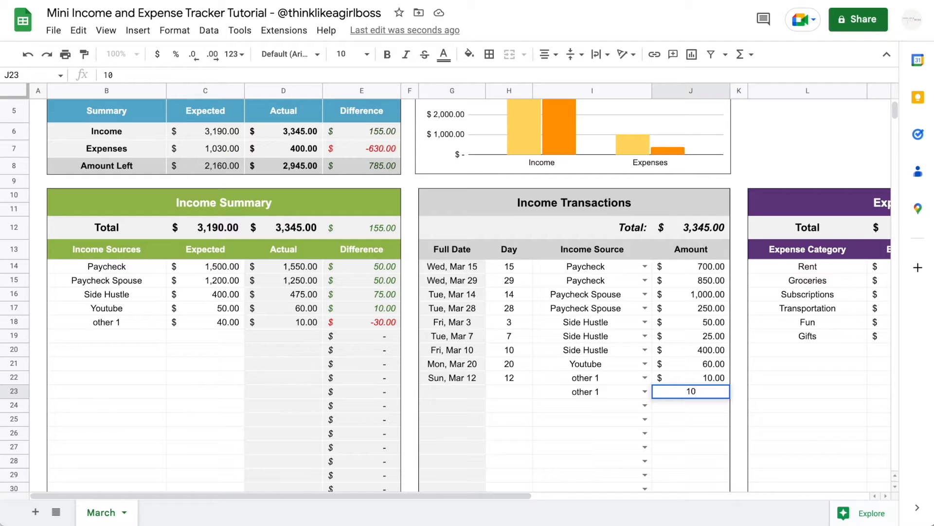
key(Return)
Step: Examine the actual amount for "other 1" and the differences for the paycheck sources in the Income Summary
click(291, 322)
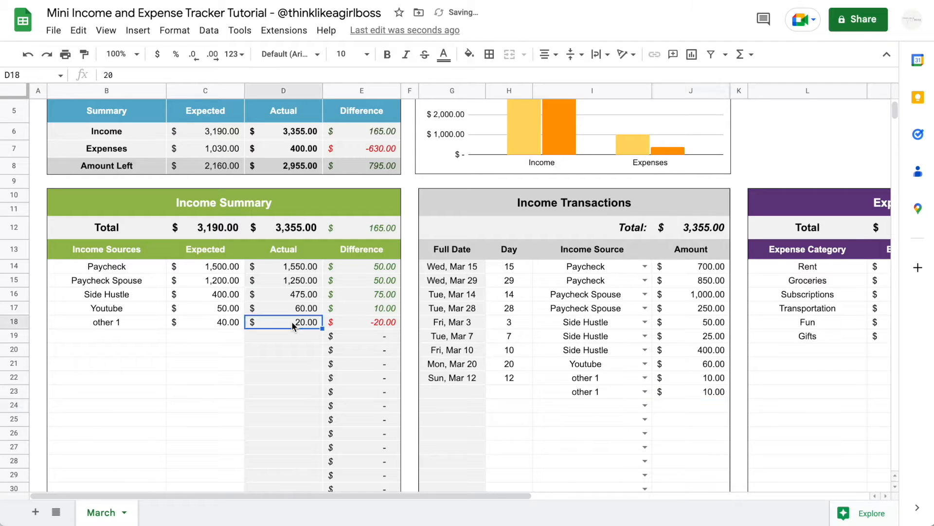
click(345, 281)
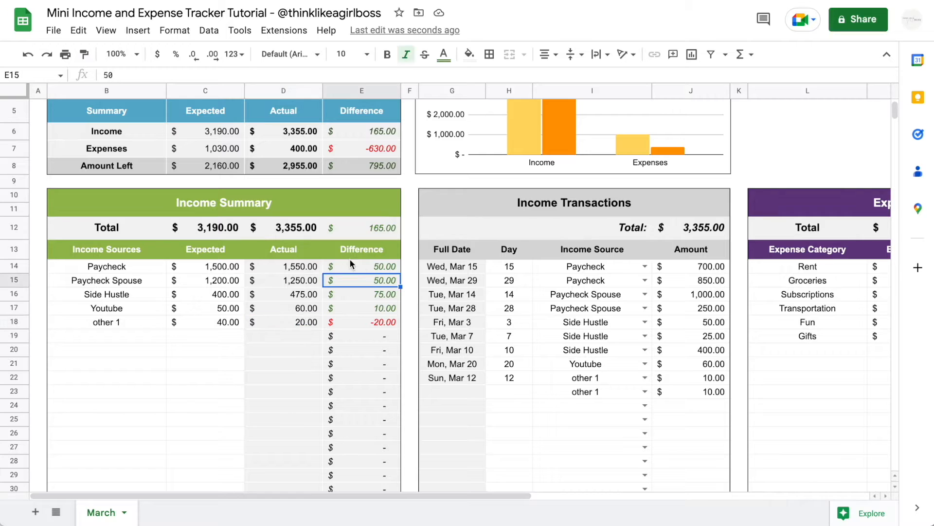
click(364, 266)
click(361, 285)
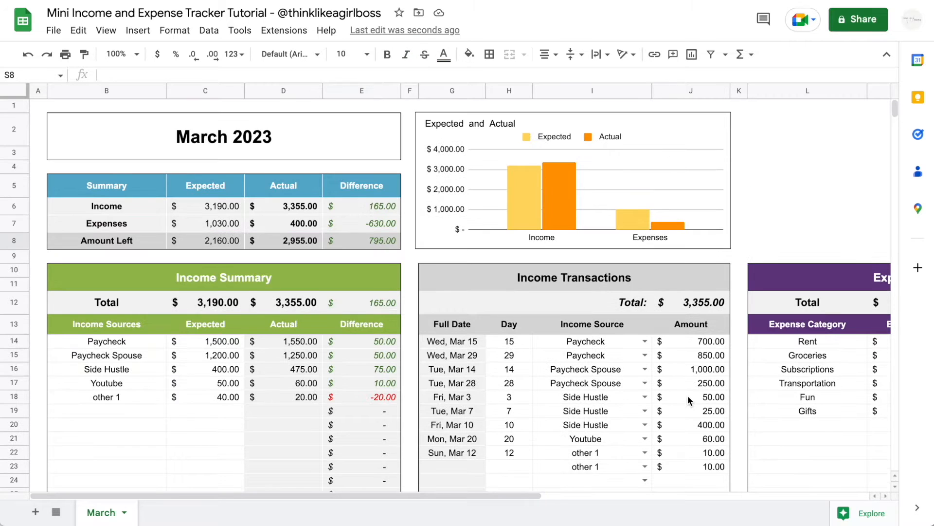
Step: Add "New expense category" to the Expense Summary with an expected amount of 300
scroll(689, 400, right, 4)
scroll(689, 400, right, 6)
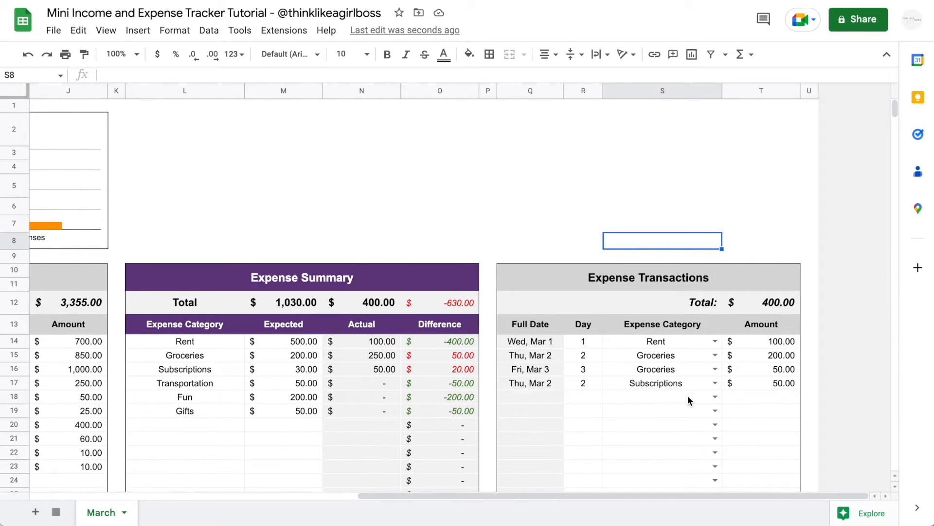
scroll(689, 400, down, 3)
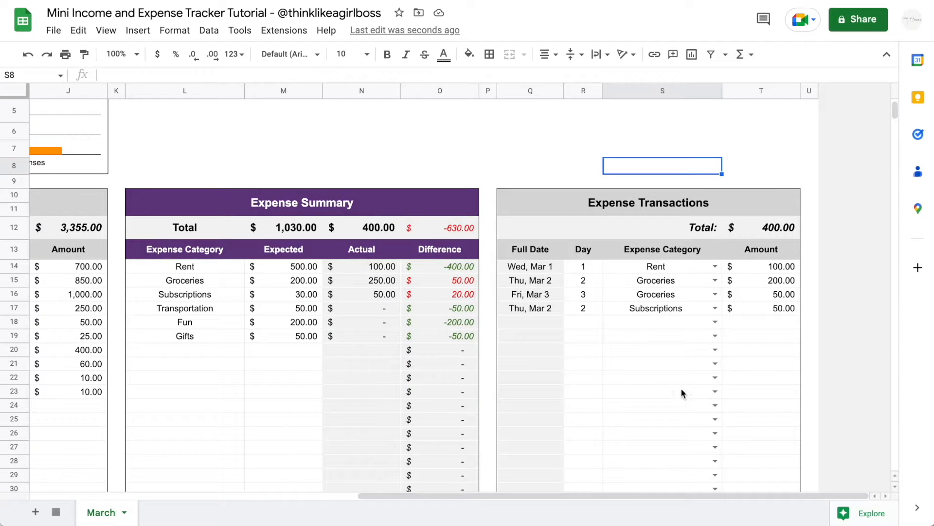
click(182, 351)
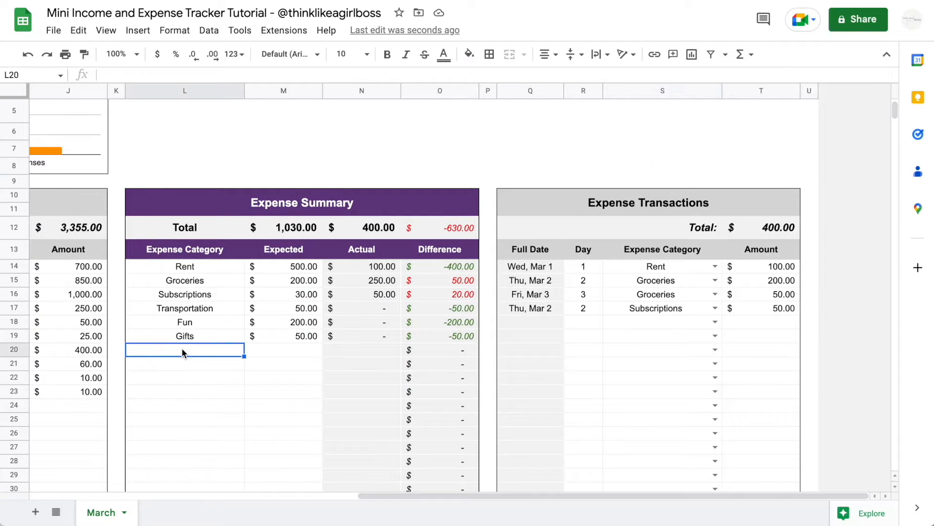
text(New expense category)
key(Return)
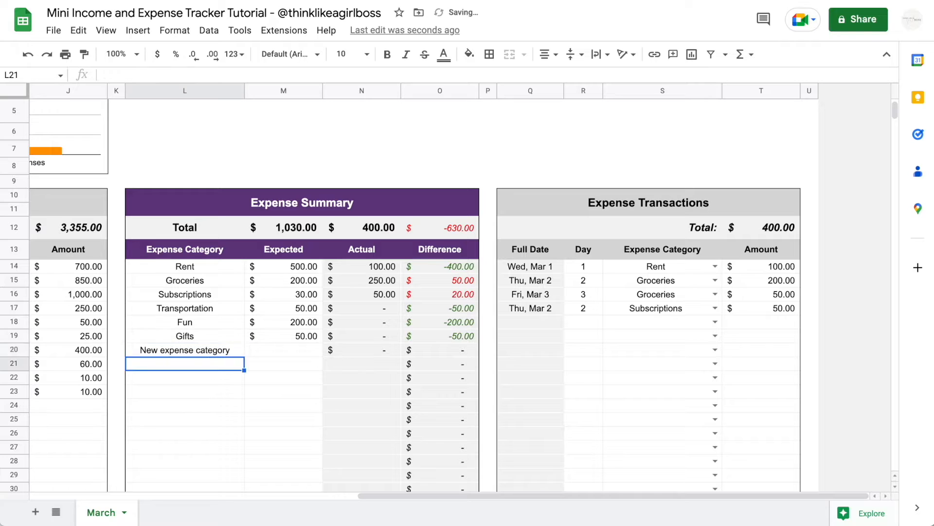
key(Up)
key(Right)
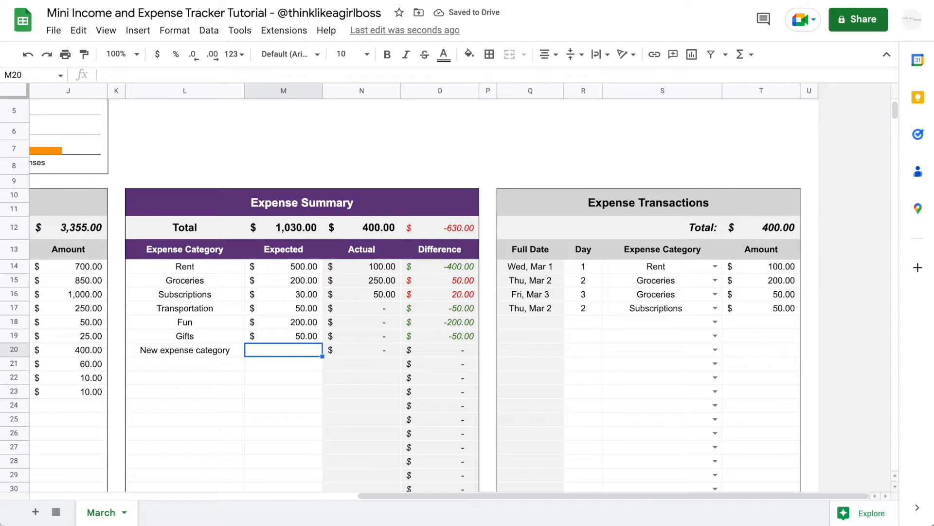
text(300)
key(Return)
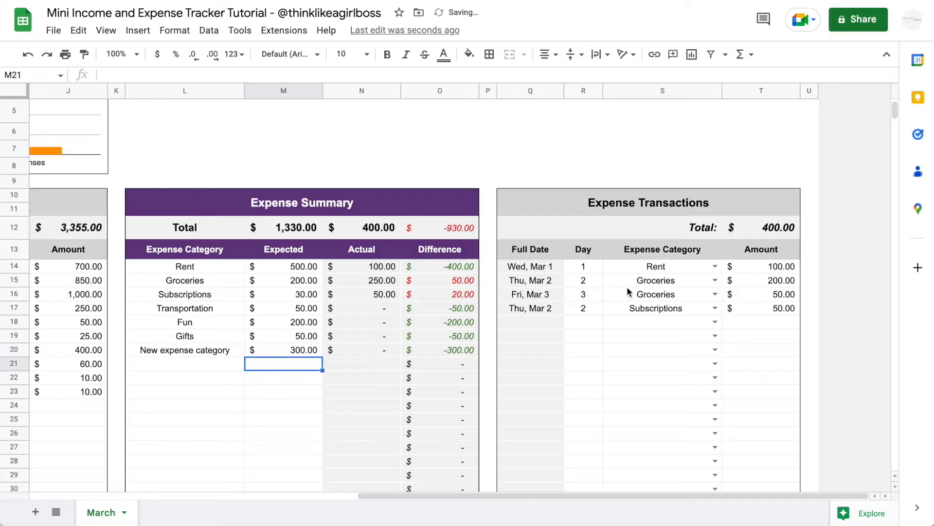
Step: Record an expense transaction in row 18 with day 30, category "New expense category" and amount 250
click(593, 324)
text(30)
key(Return)
click(714, 322)
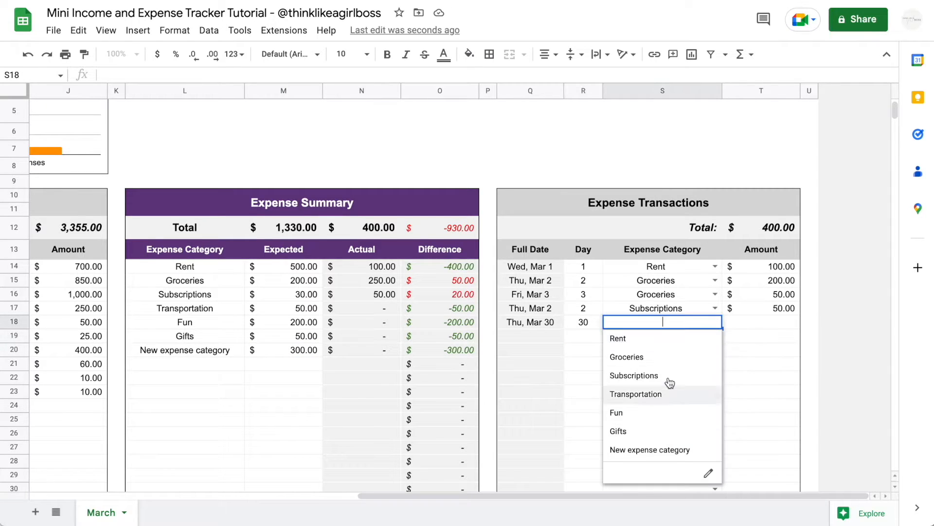
click(663, 450)
drag(234, 268, 242, 436)
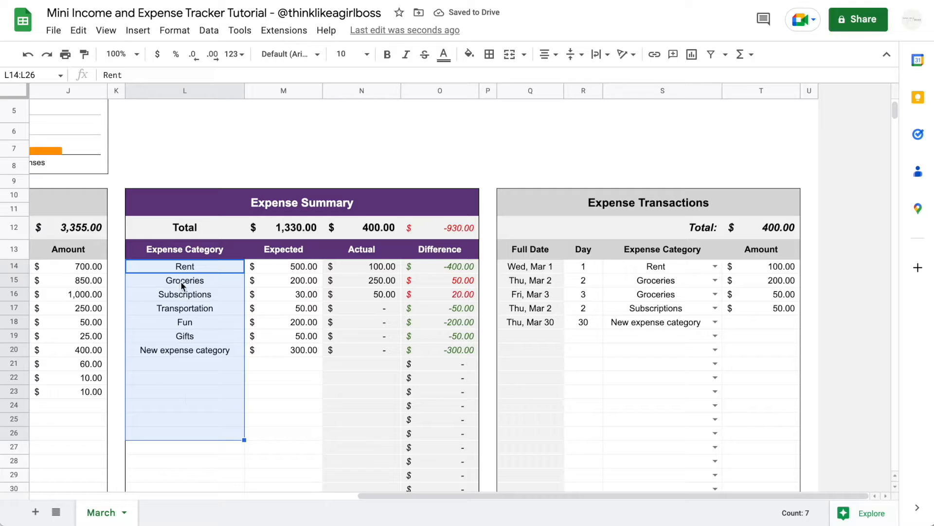
click(757, 324)
text(250)
key(Return)
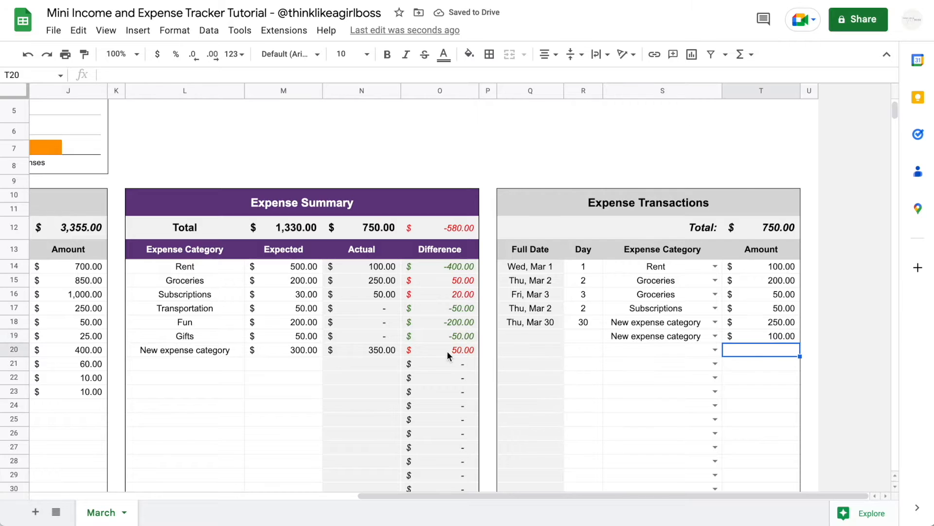
Step: Add a new blank sheet to the spreadsheet and name it April
scroll(447, 350, left, 10)
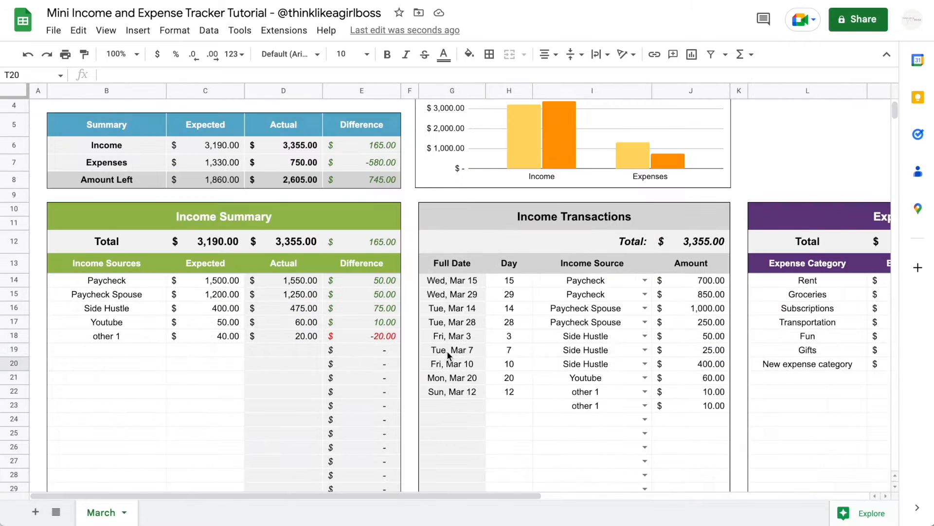
scroll(393, 156, up, 2)
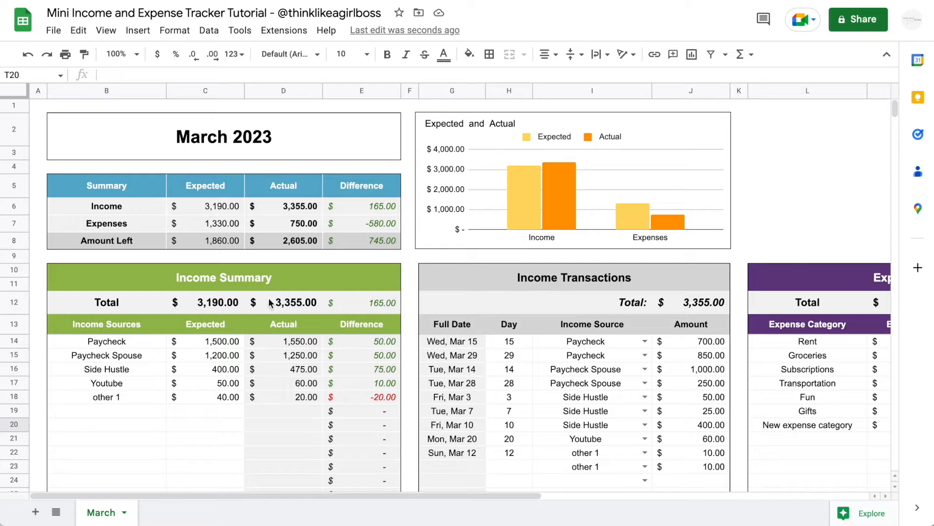
click(35, 511)
double_click(169, 512)
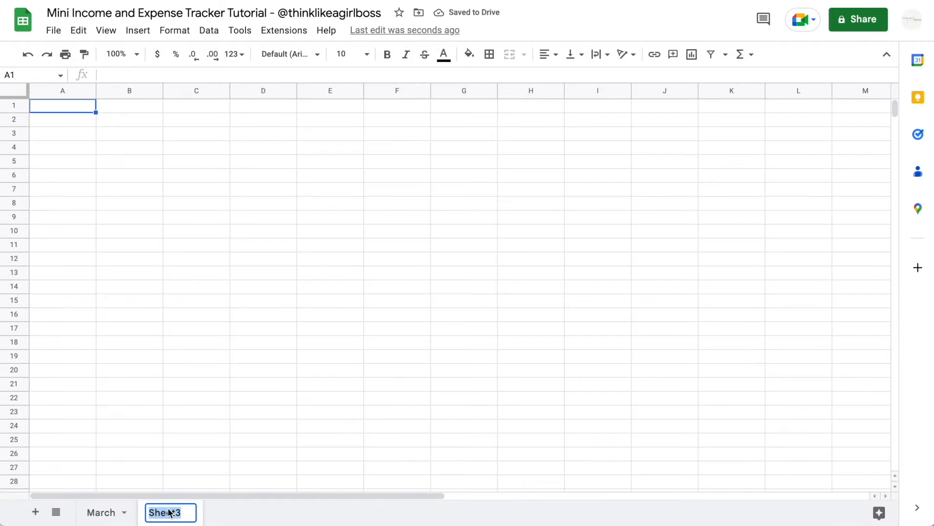
text(April)
key(Return)
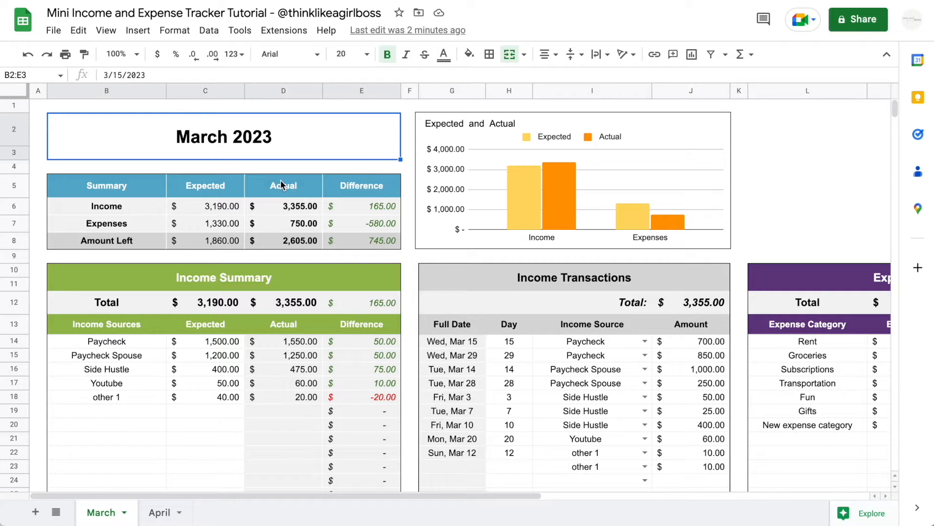
Step: View the blank April sheet and return to the March sheet
click(161, 511)
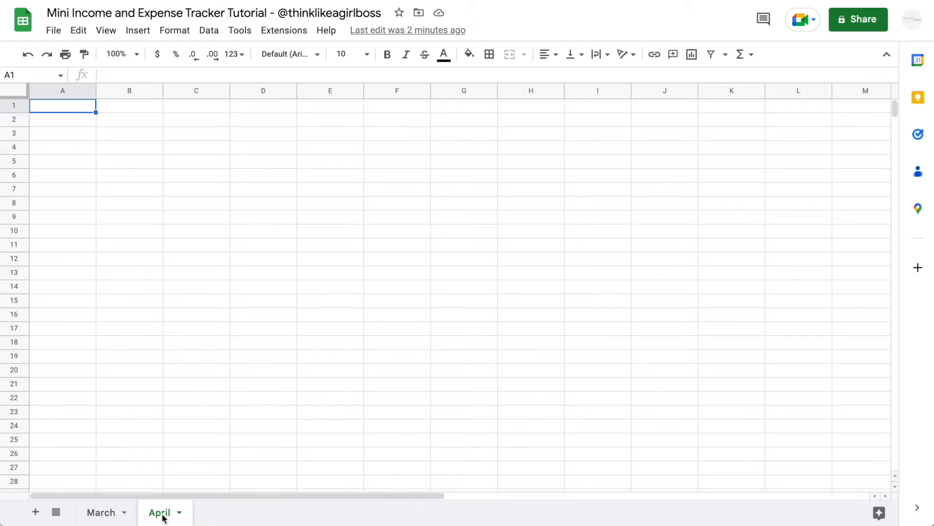
click(100, 512)
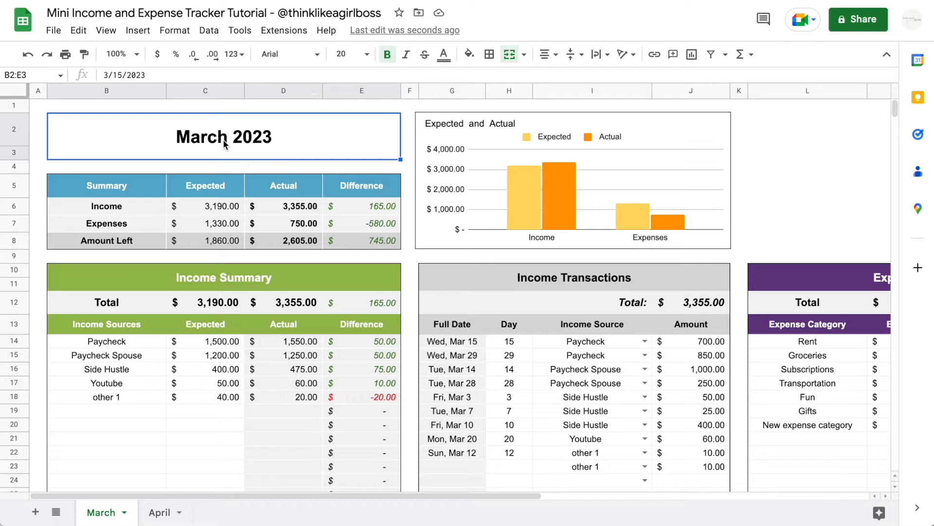
Step: Switch to the April sheet and merge cells B2:E3 into one title cell
double_click(341, 141)
click(165, 511)
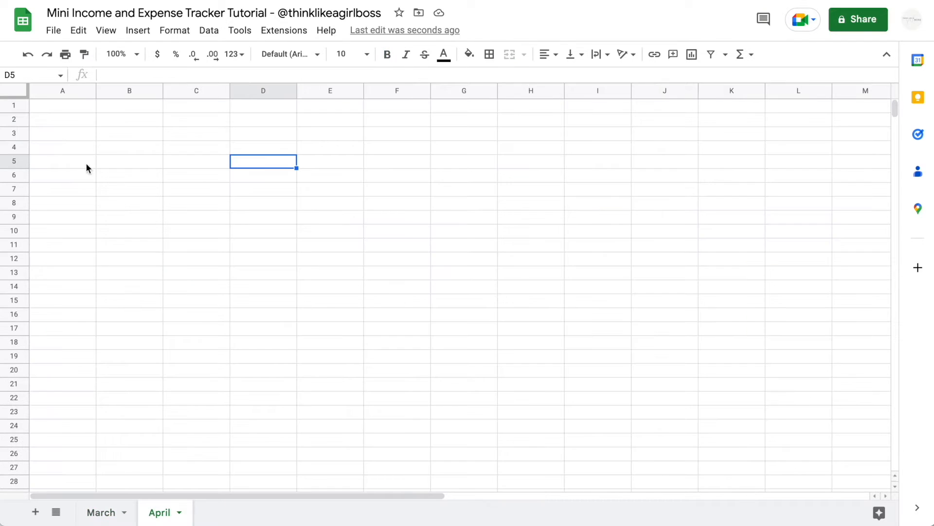
drag(116, 125, 339, 132)
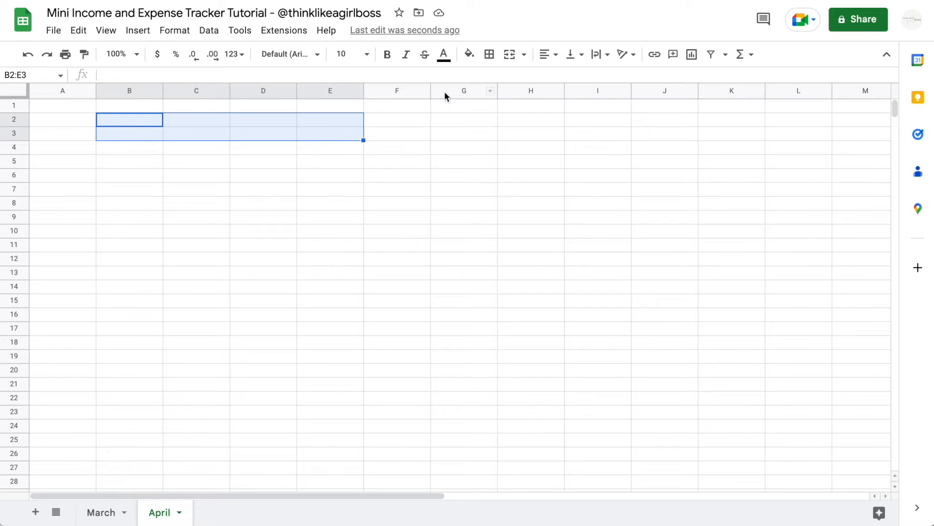
click(510, 56)
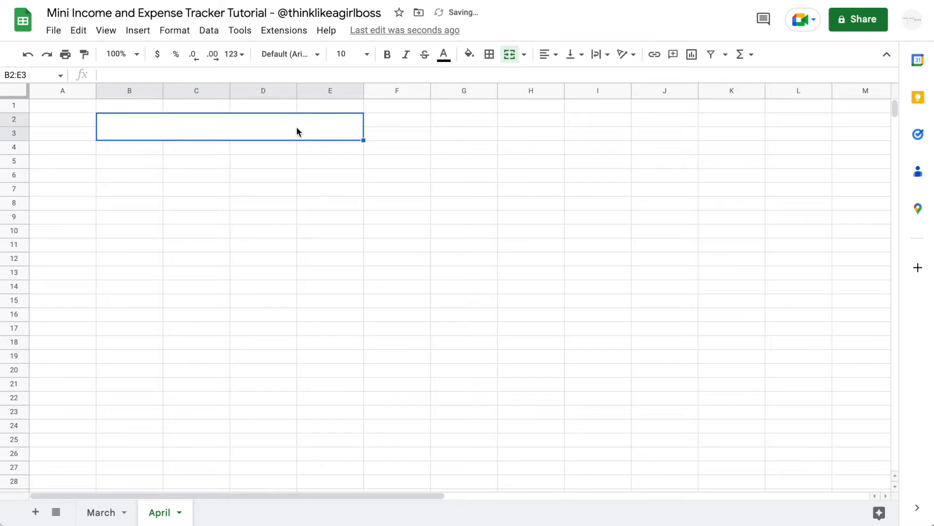
Step: Add a data validation rule to B2:E3 that requires a valid date, rejects invalid input and shows help text
click(212, 34)
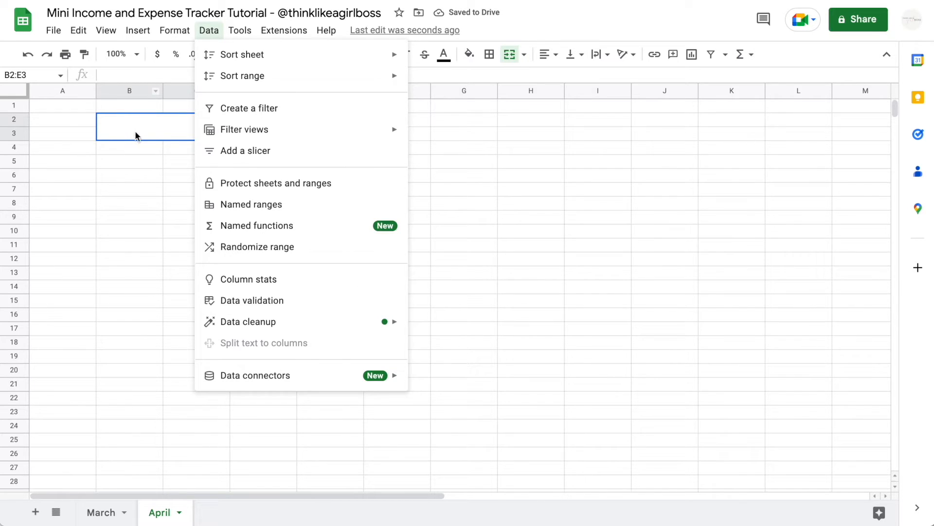
click(281, 300)
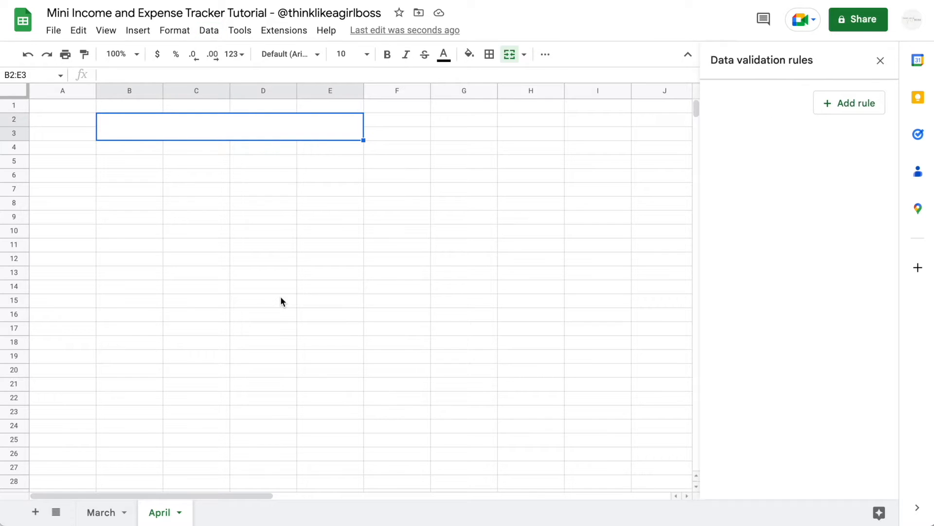
click(845, 104)
click(771, 176)
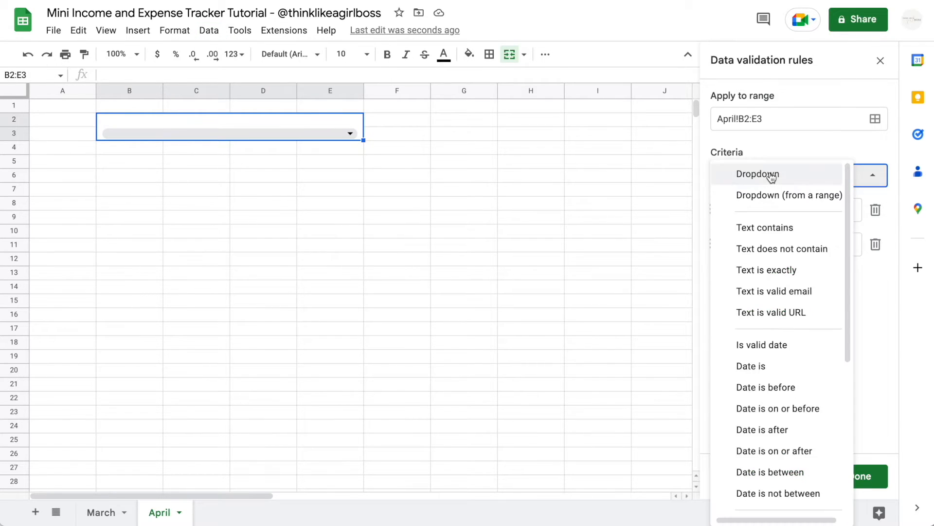
scroll(779, 370, down, 1)
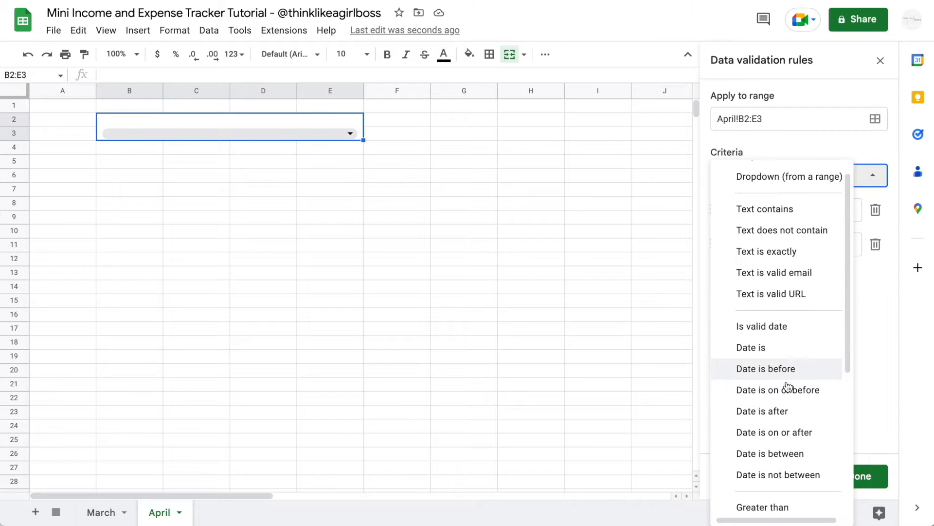
click(779, 325)
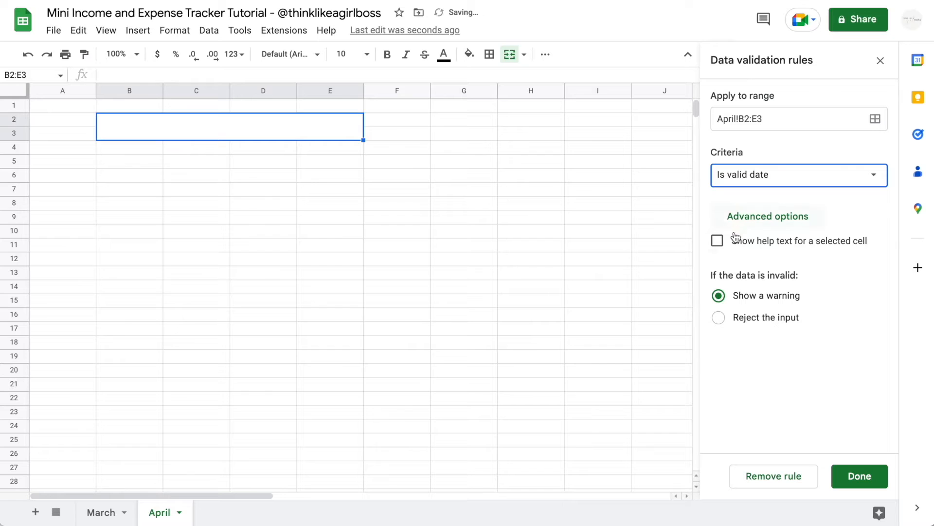
click(719, 318)
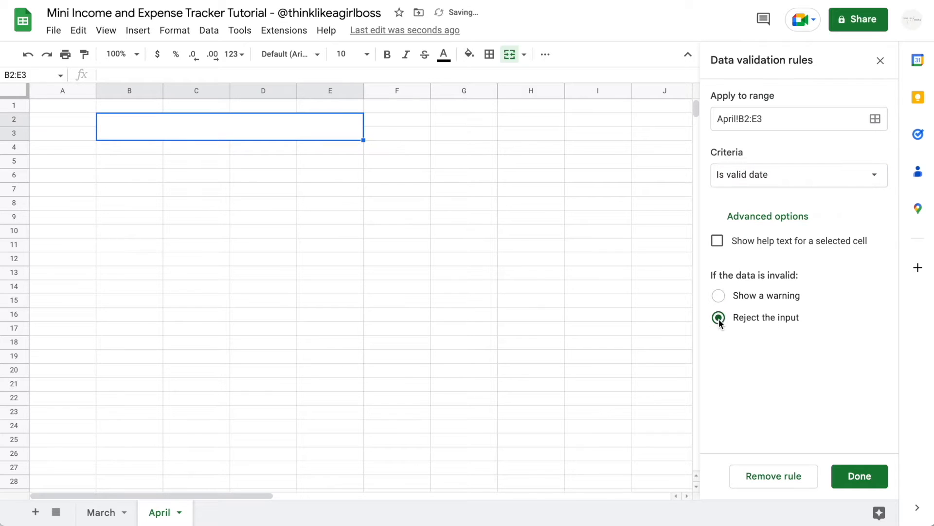
click(717, 241)
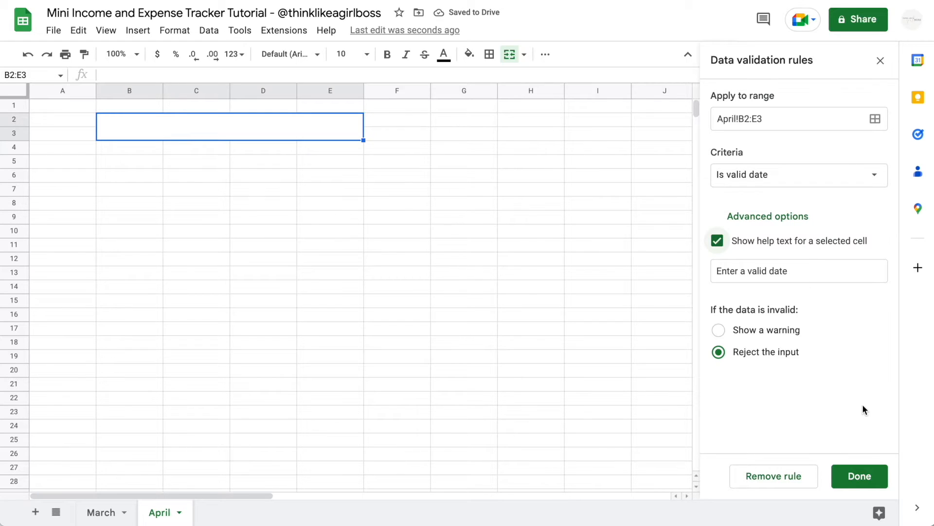
click(859, 478)
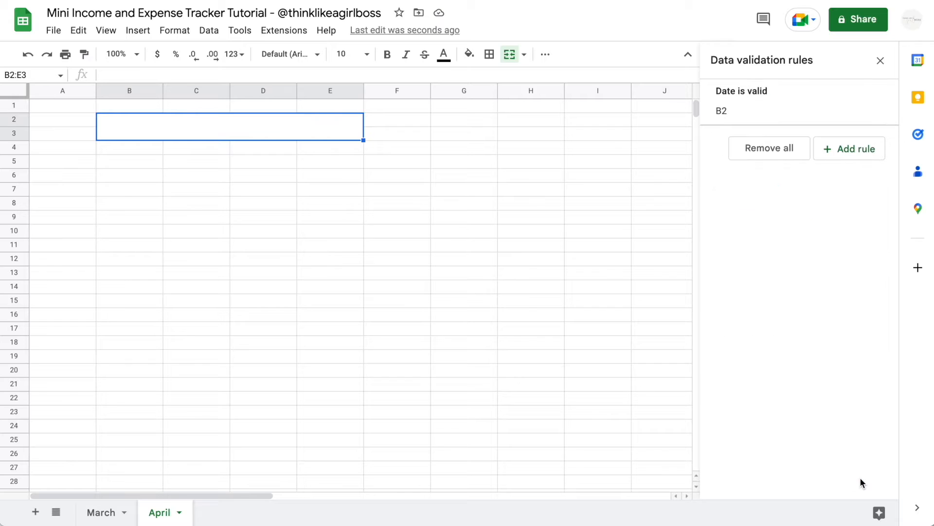
Step: Pick April 12, 2023 from the merged cell's calendar and close the data validation rules
double_click(227, 129)
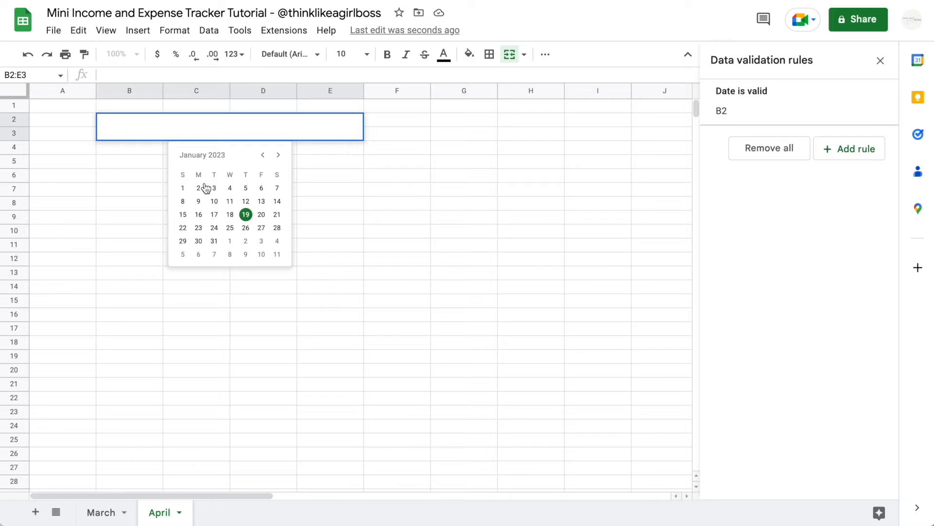
double_click(278, 156)
click(278, 155)
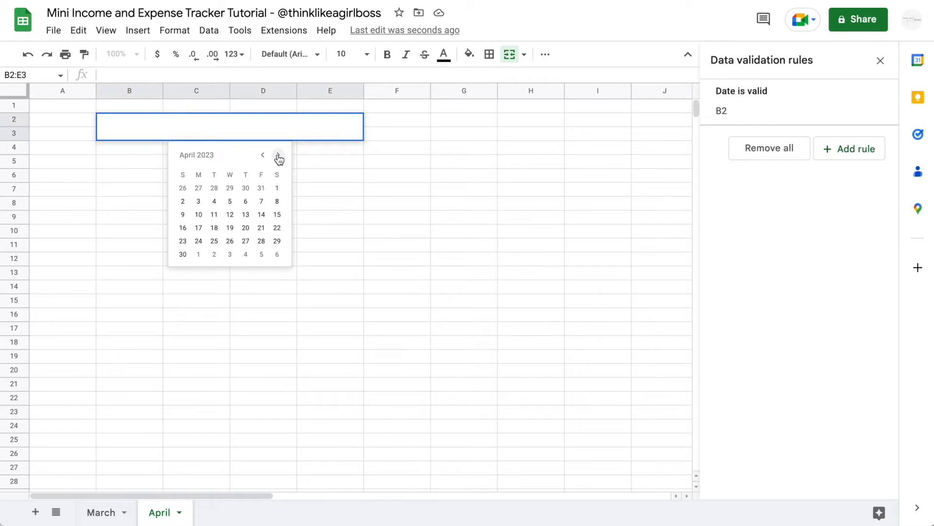
click(230, 215)
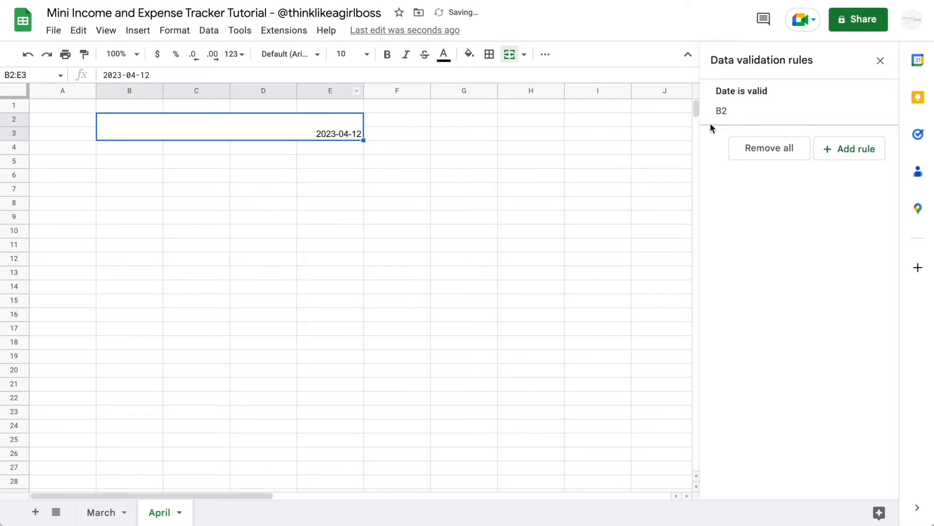
click(881, 61)
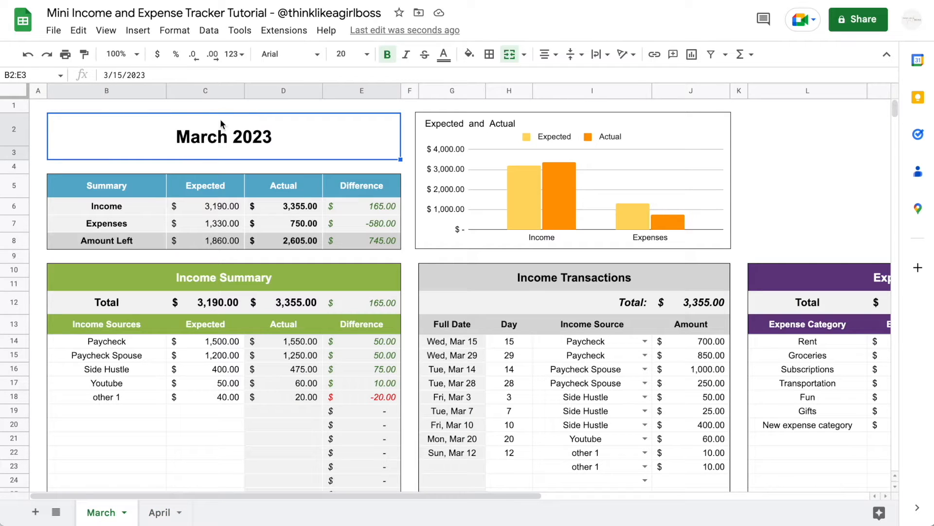
Step: Center all cells of the April sheet horizontally, align them to the vertical middle and set their text to wrap
click(159, 511)
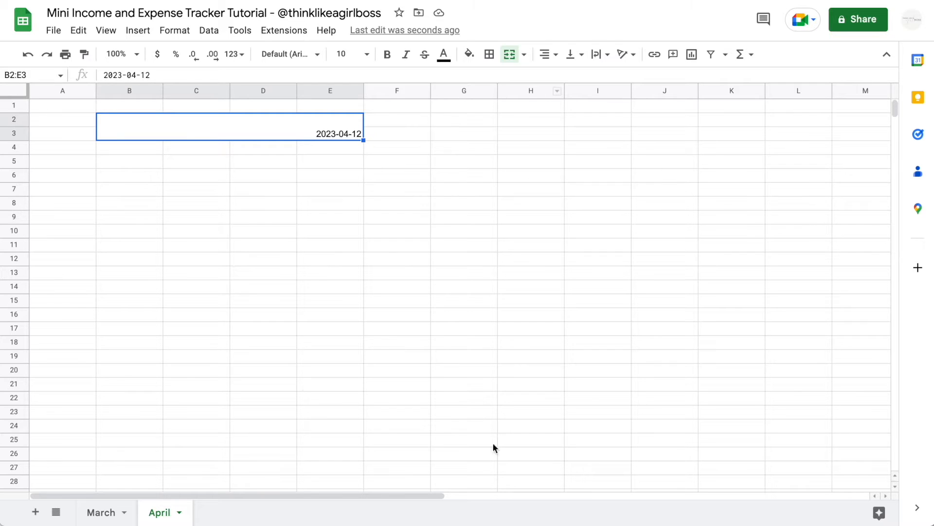
click(16, 91)
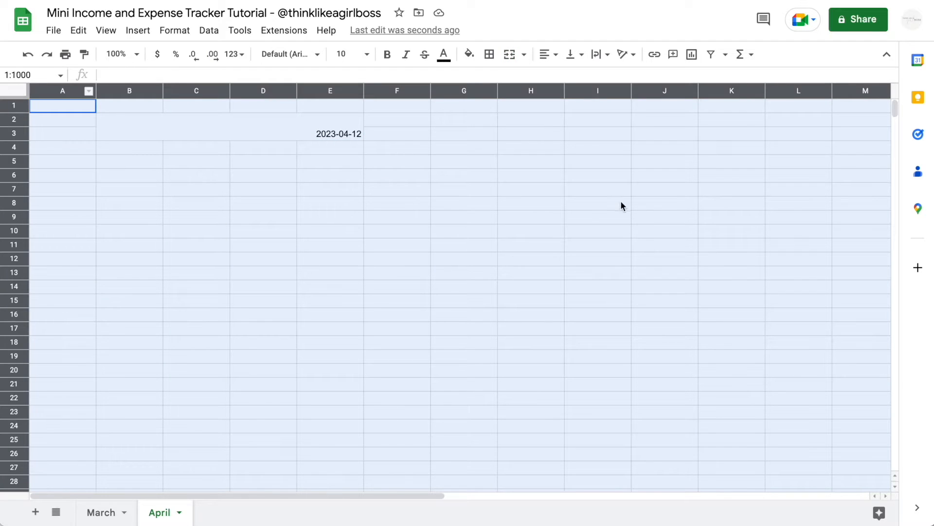
click(551, 55)
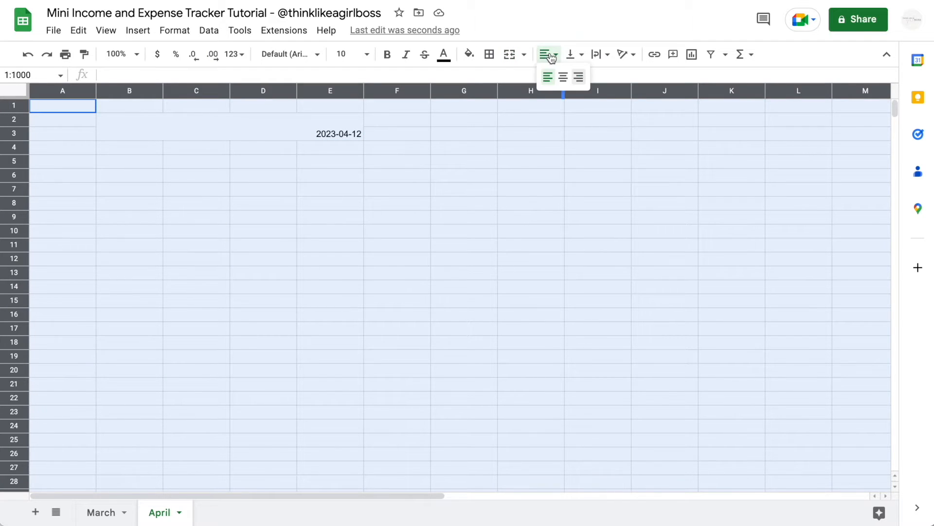
click(564, 80)
click(574, 57)
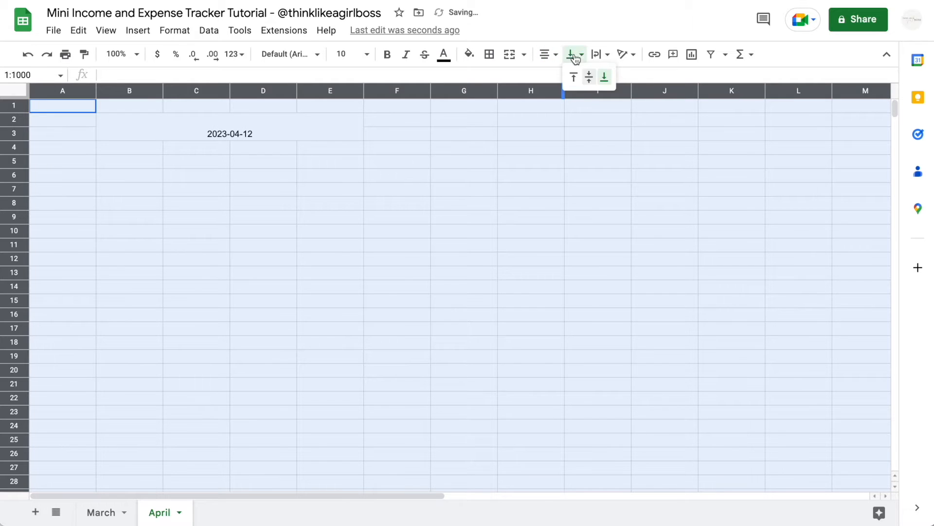
click(590, 78)
click(599, 55)
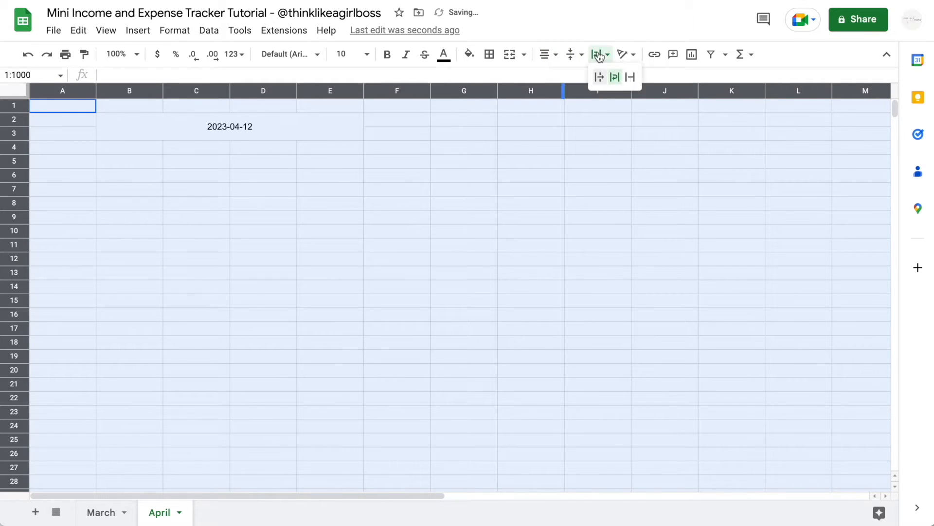
click(616, 77)
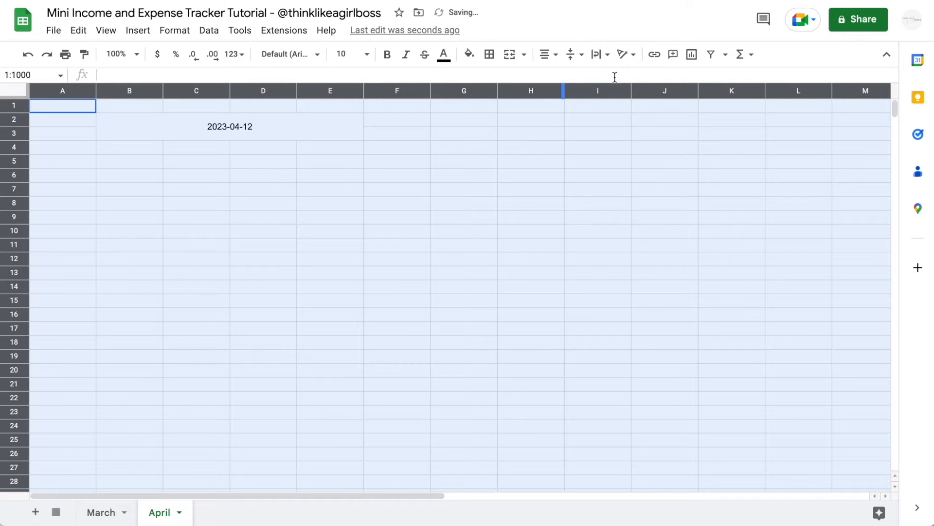
click(303, 208)
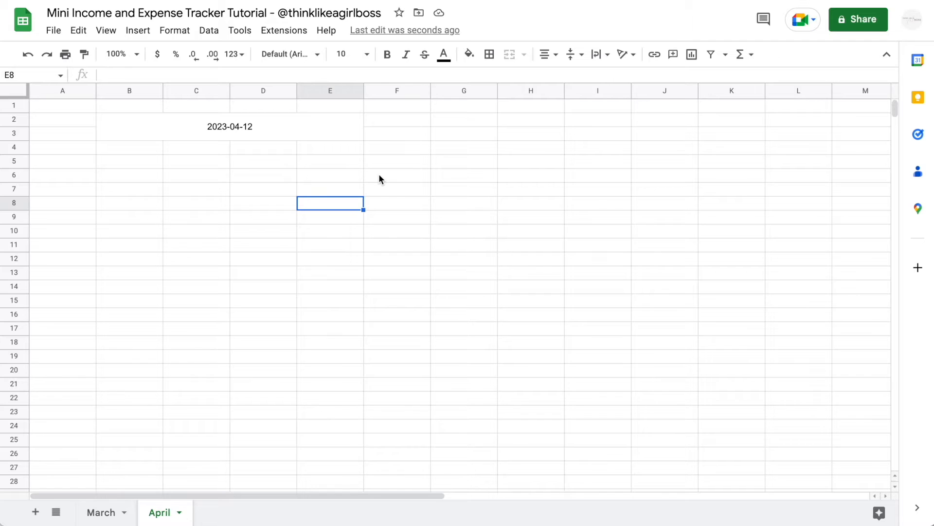
Step: Choose the month-and-year custom date format "August 1930" for the date in B2:E3
click(261, 129)
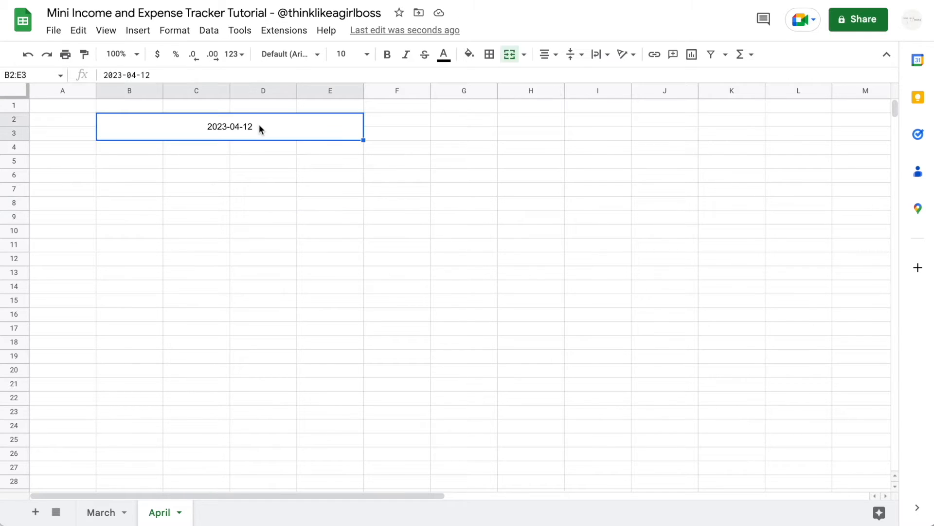
click(178, 30)
mouse_move(202, 99)
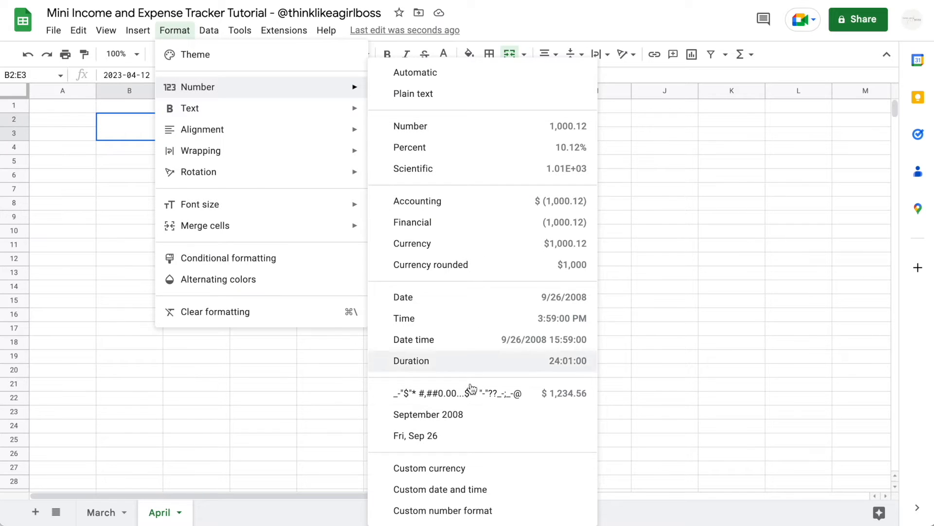
click(456, 488)
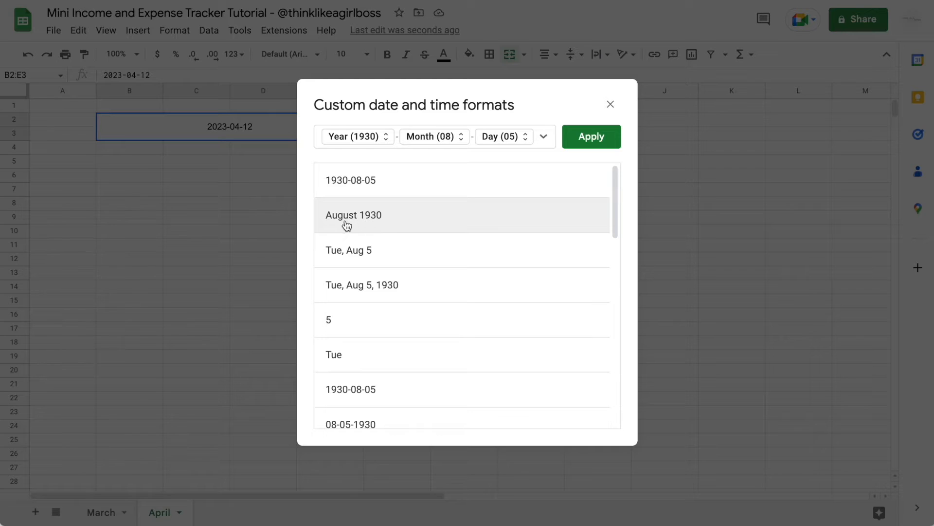
click(381, 216)
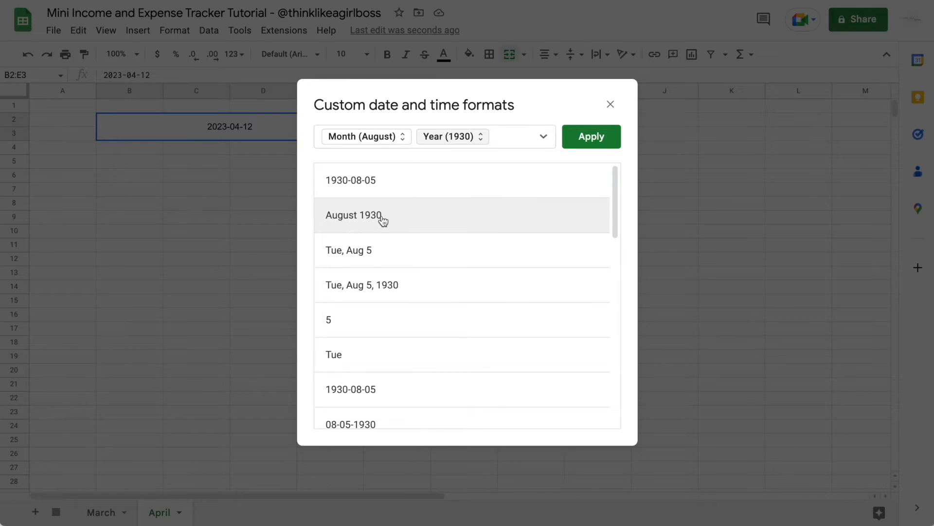
click(545, 137)
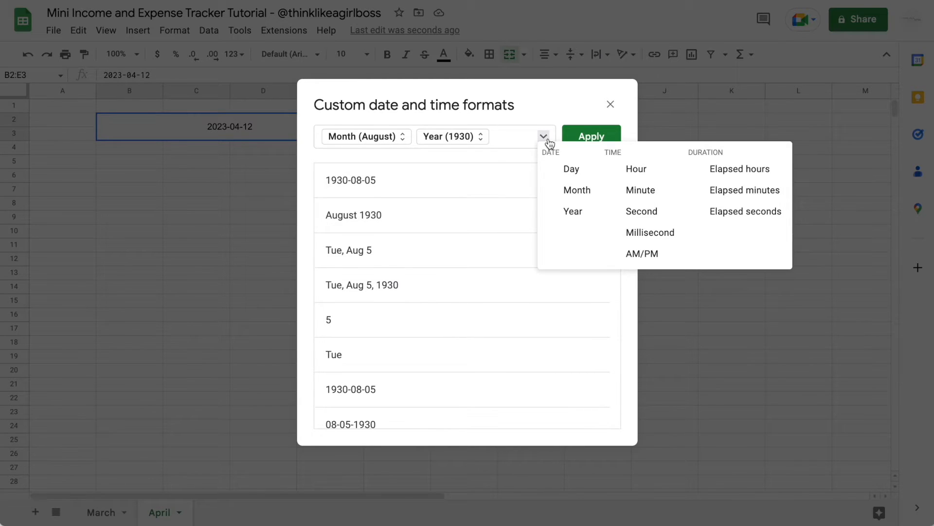
click(579, 189)
click(544, 138)
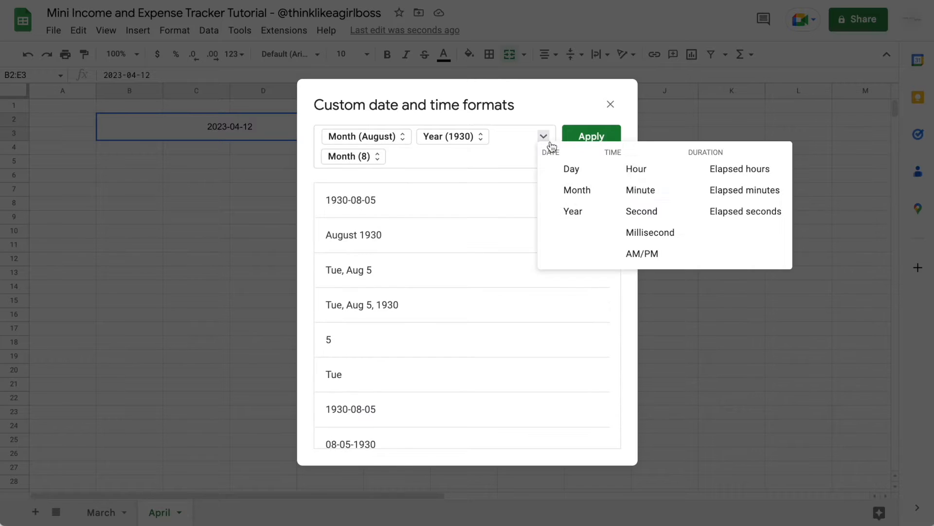
click(639, 191)
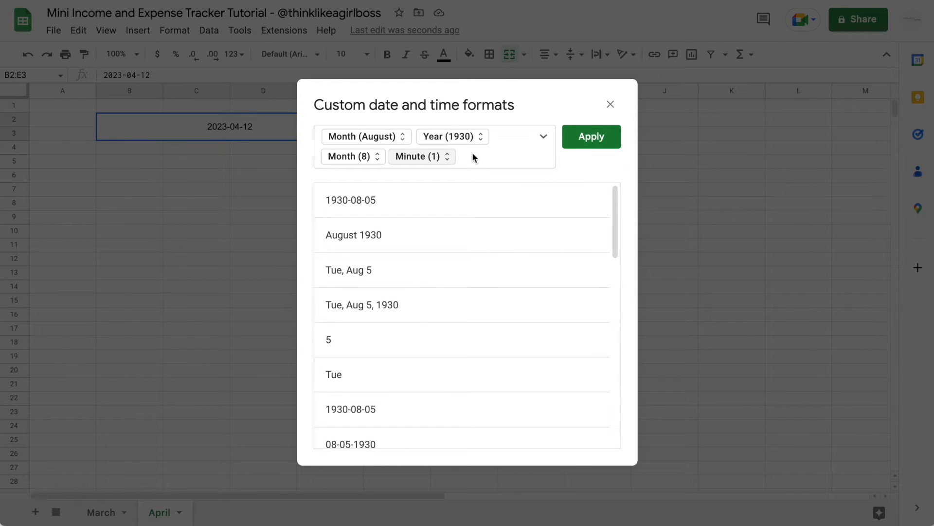
key(BackSpace)
key(BackSpace)
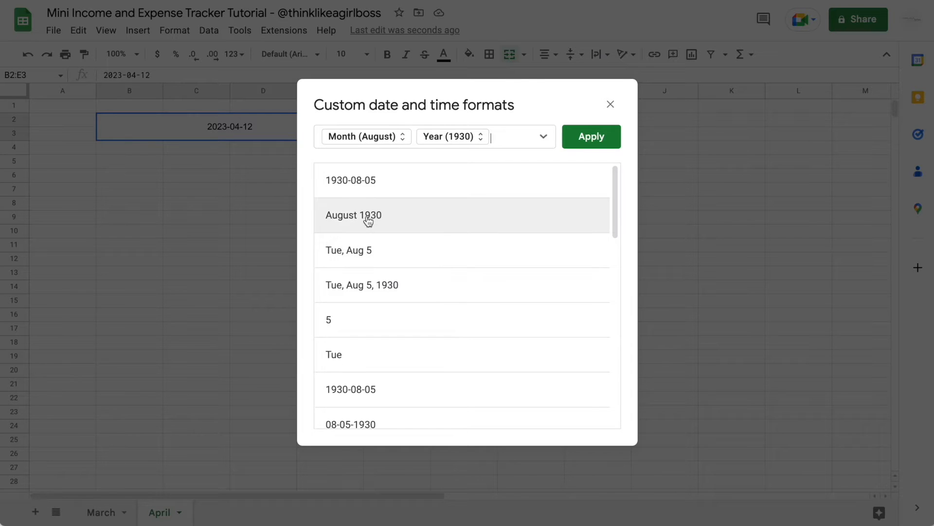
Step: Apply the month-and-year format to the title date and make it bold at font size 20
click(587, 136)
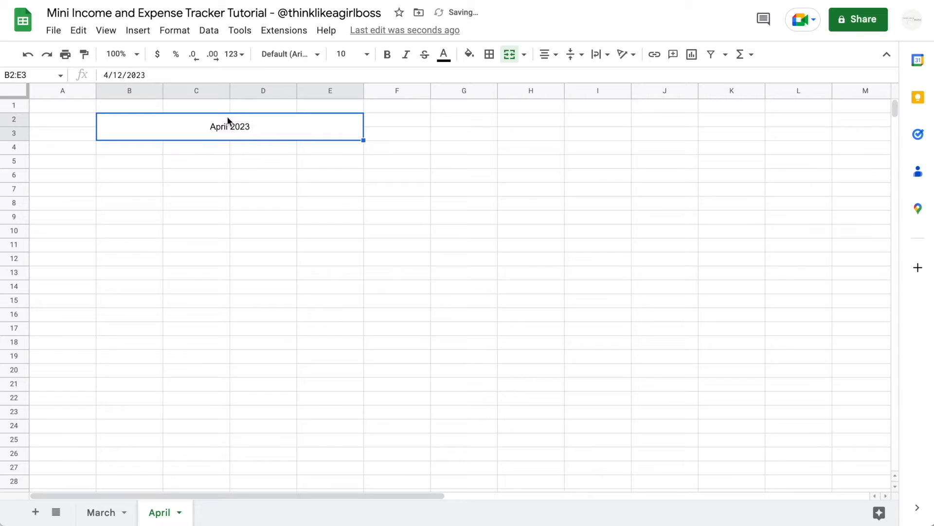
click(351, 50)
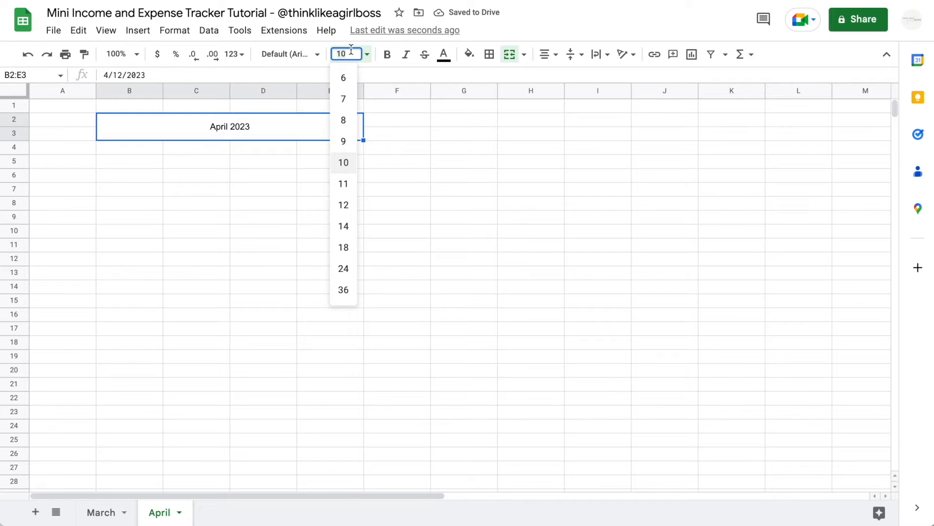
key(BackSpace)
text(20)
key(Return)
click(388, 54)
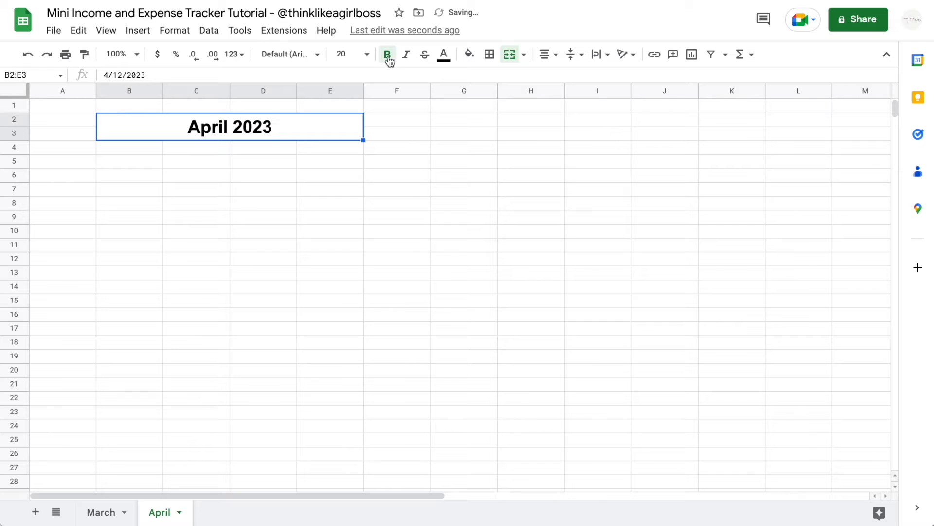
Step: Make row 2 of the April sheet slightly taller
click(239, 208)
drag(16, 125, 15, 134)
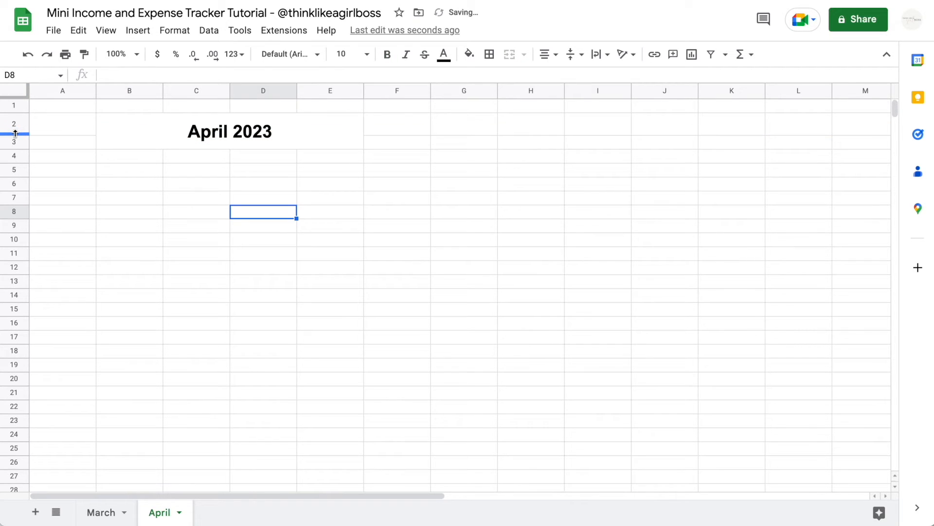
Step: Add a black outer border around the merged April 2023 title in B2:E3
click(164, 131)
click(489, 54)
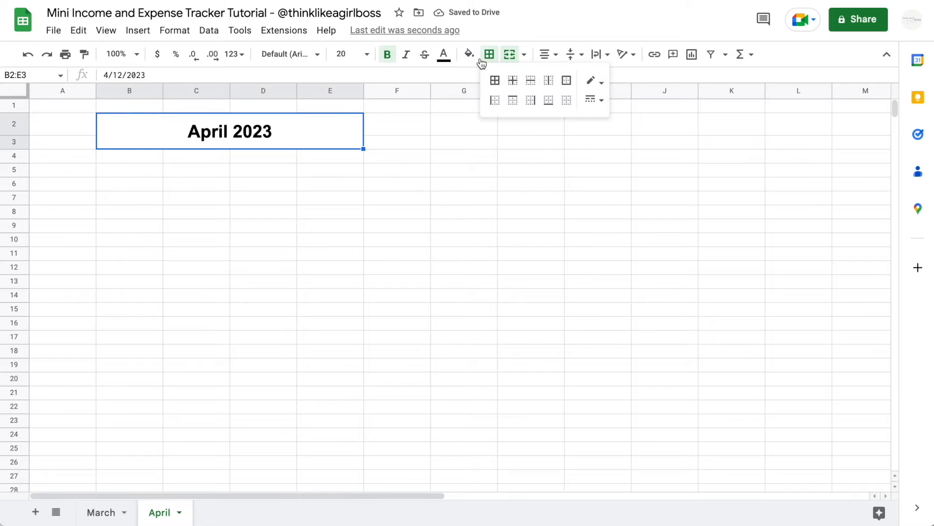
click(586, 78)
click(597, 126)
click(568, 81)
click(405, 290)
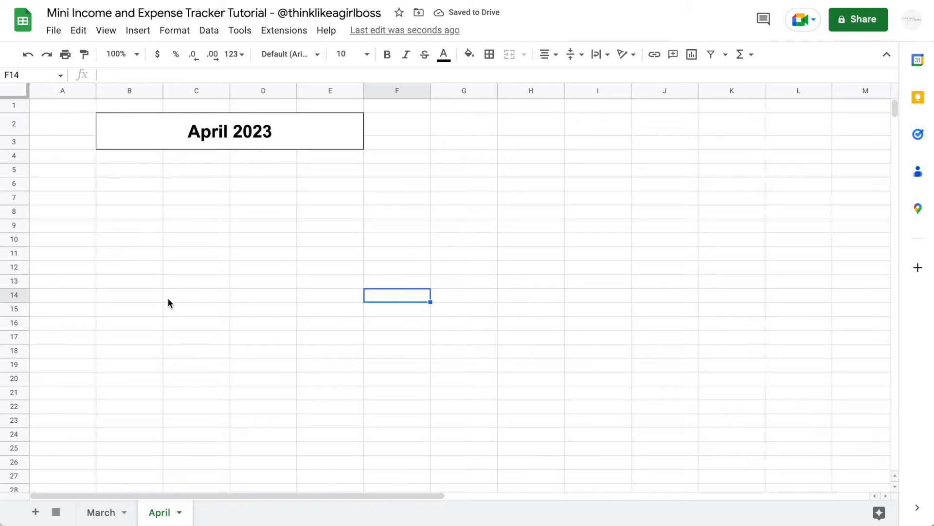
Step: Following the March layout, merge B10:E11 on the April sheet and enter the heading "Income Summary"
click(101, 512)
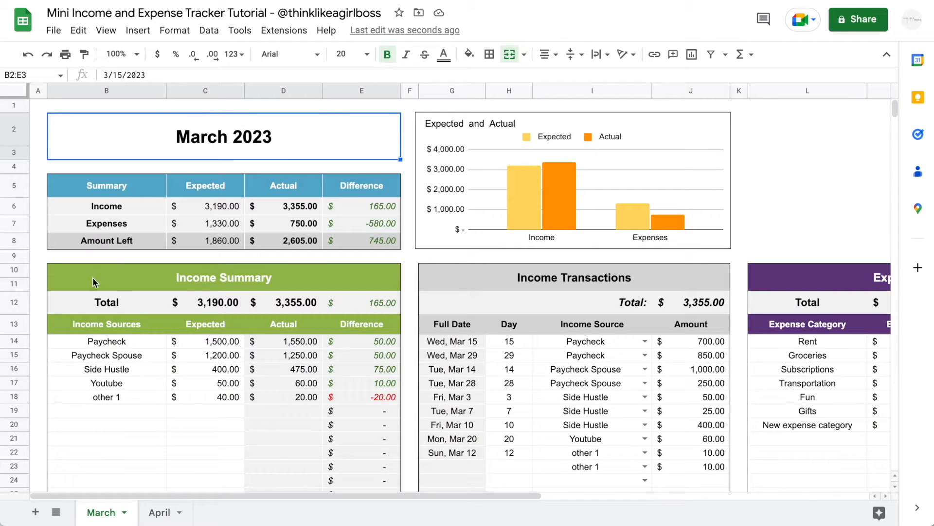
drag(104, 287, 123, 393)
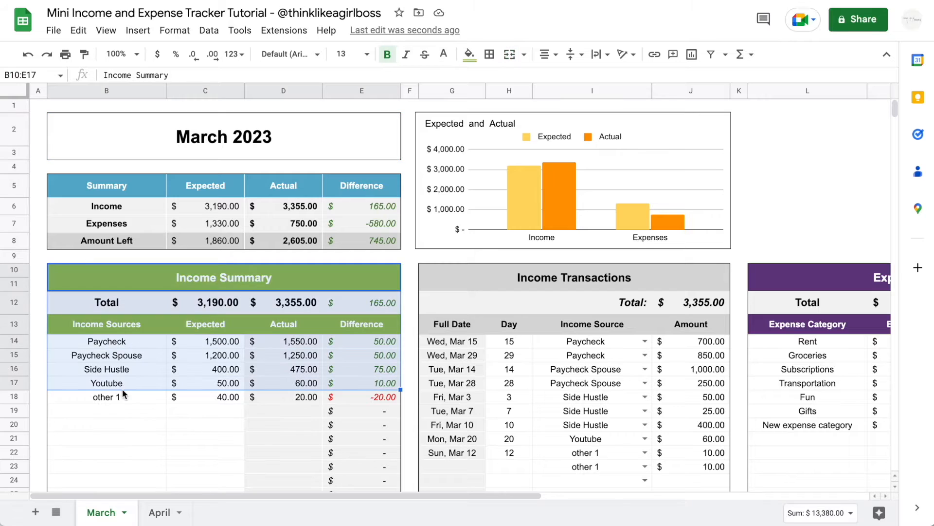
click(190, 358)
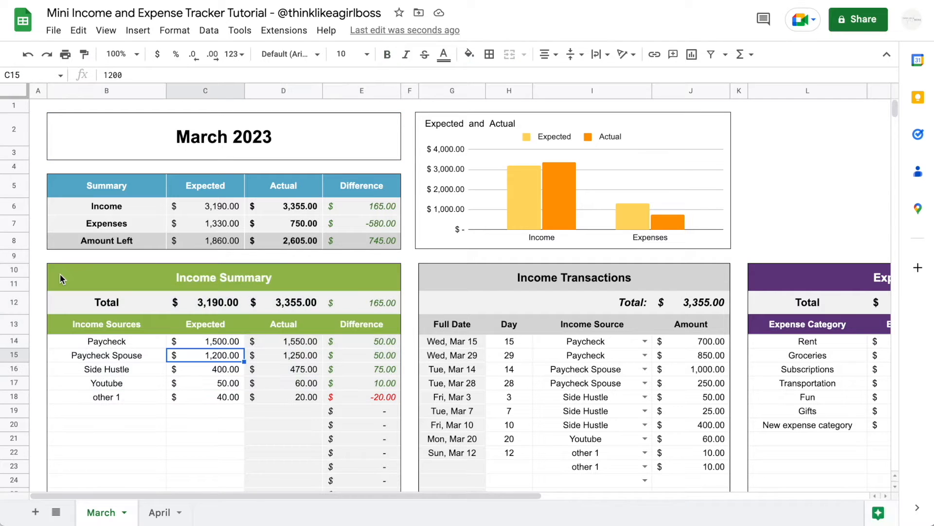
click(158, 511)
click(118, 240)
drag(119, 241, 325, 256)
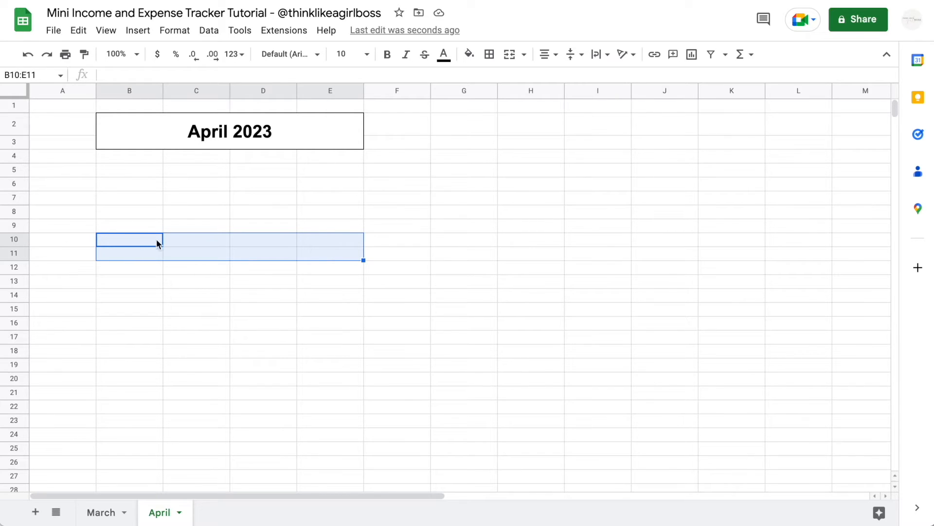
click(510, 54)
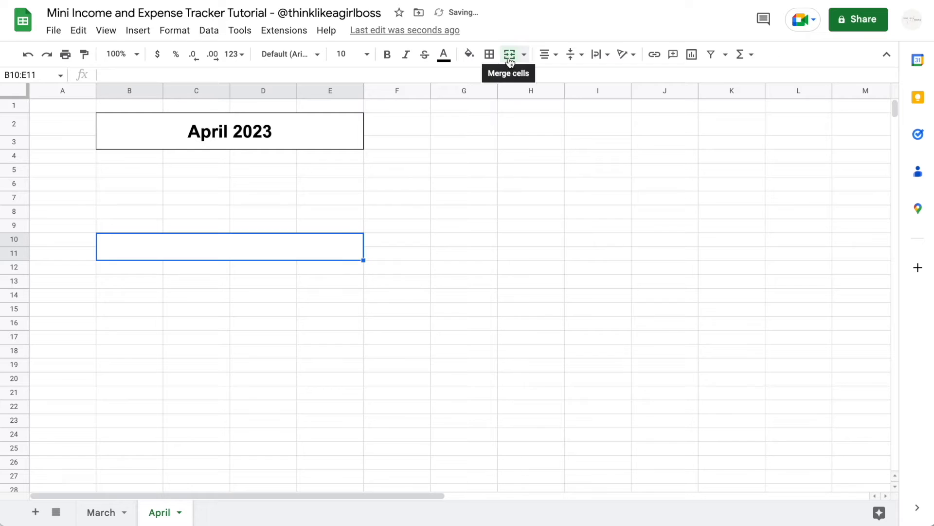
text(Income Summary)
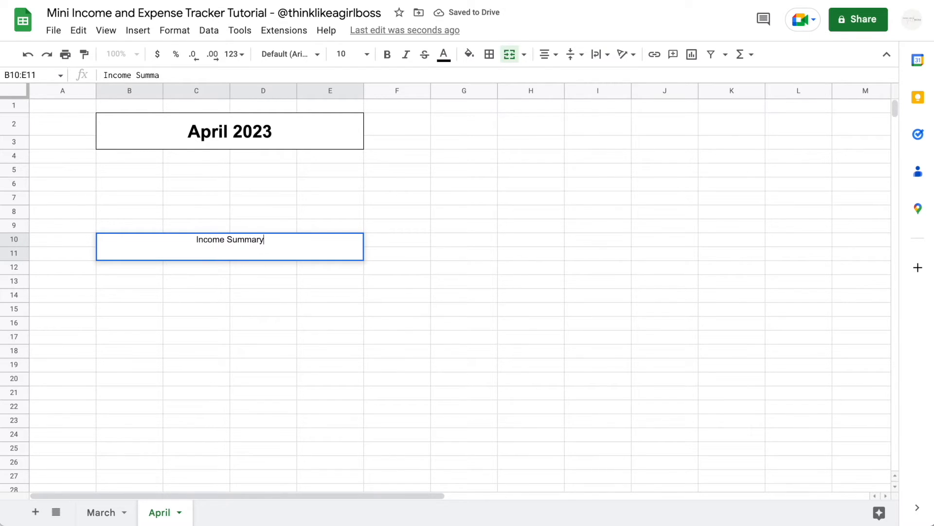
key(Return)
Step: Enter the label "Total" in B12, directly below the Income Summary heading
click(121, 272)
text(Total)
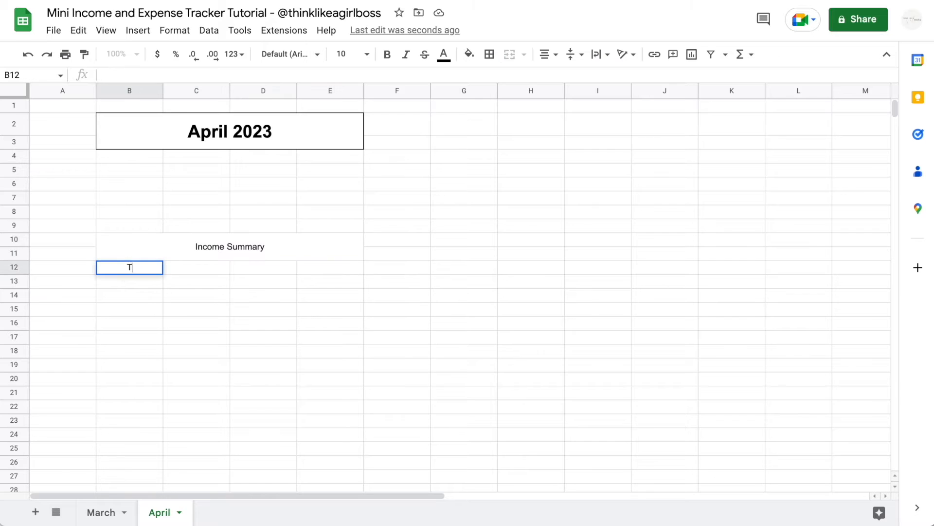
key(Return)
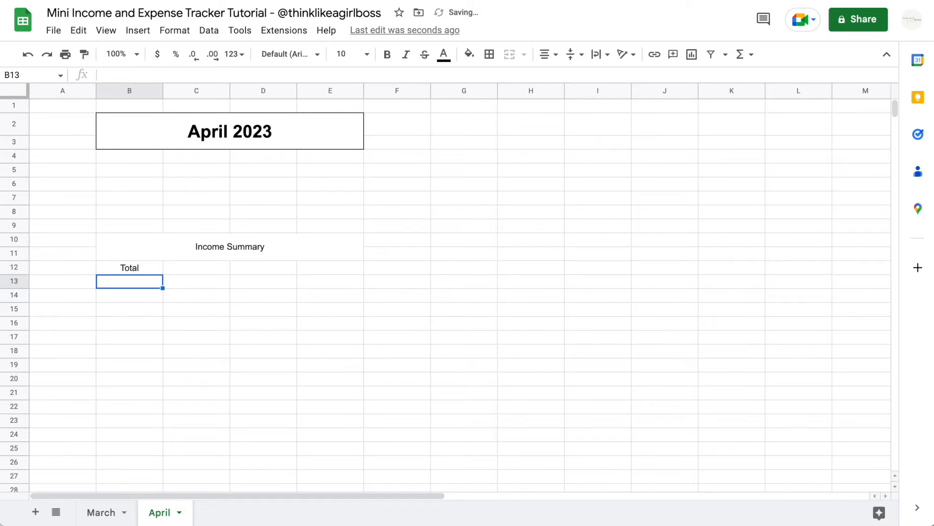
key(Up)
key(Right)
key(Right)
key(Right)
key(Down)
key(Left)
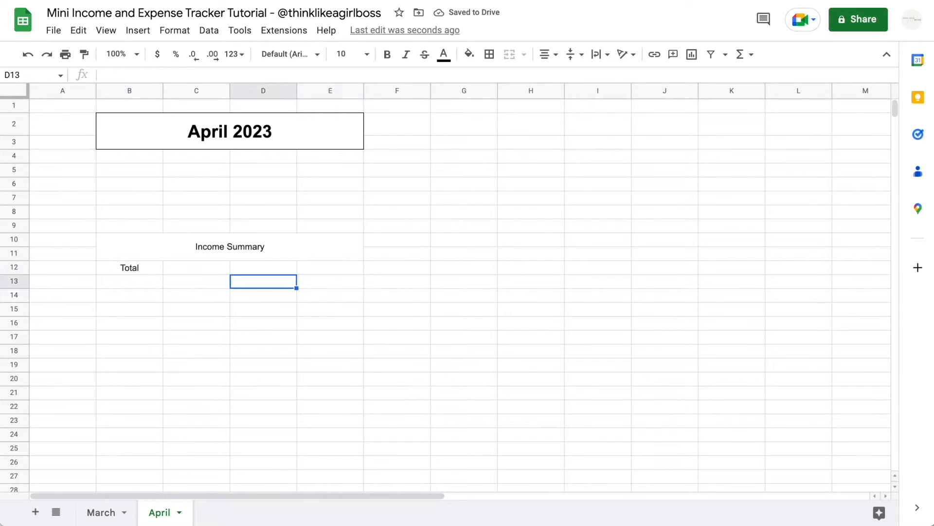
key(Left)
key(Left)
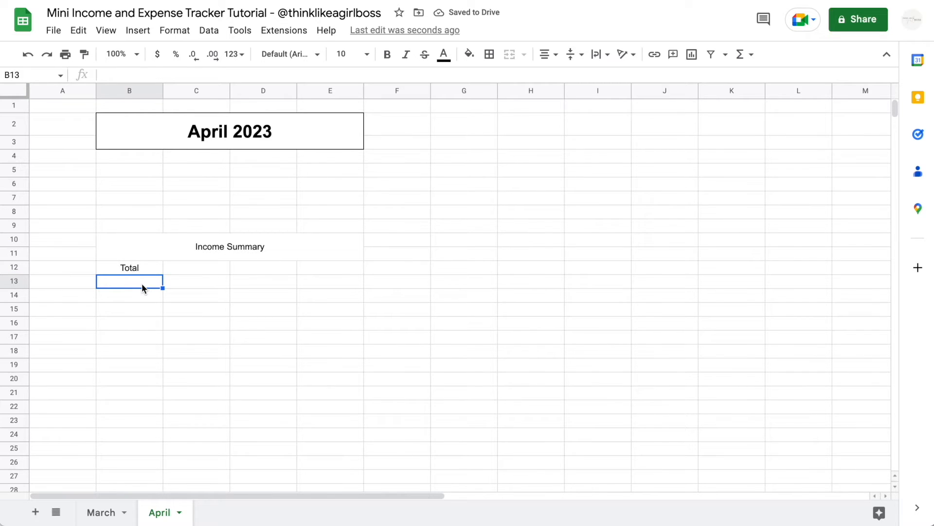
Step: Enter the column headers "Income Sources", "Expected", "Actual" and "Difference" in B13:E13
text(Income )
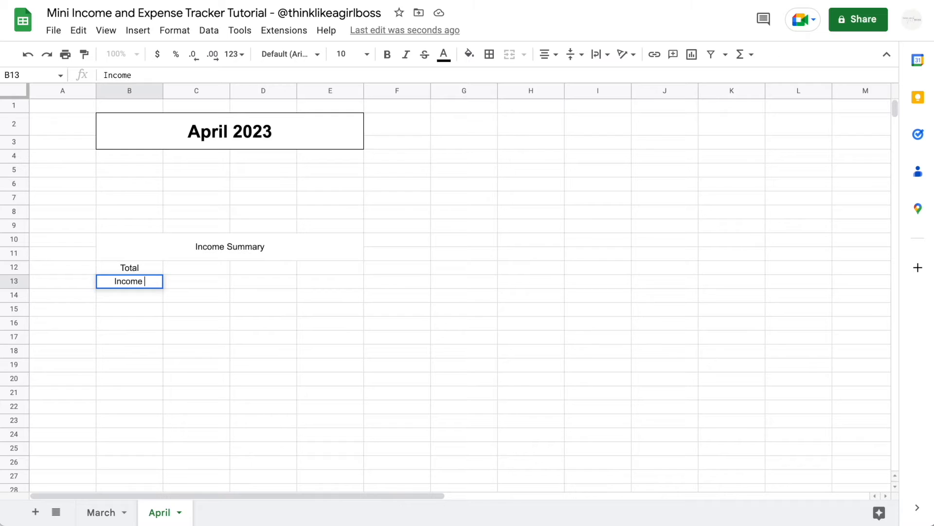
text(Sources)
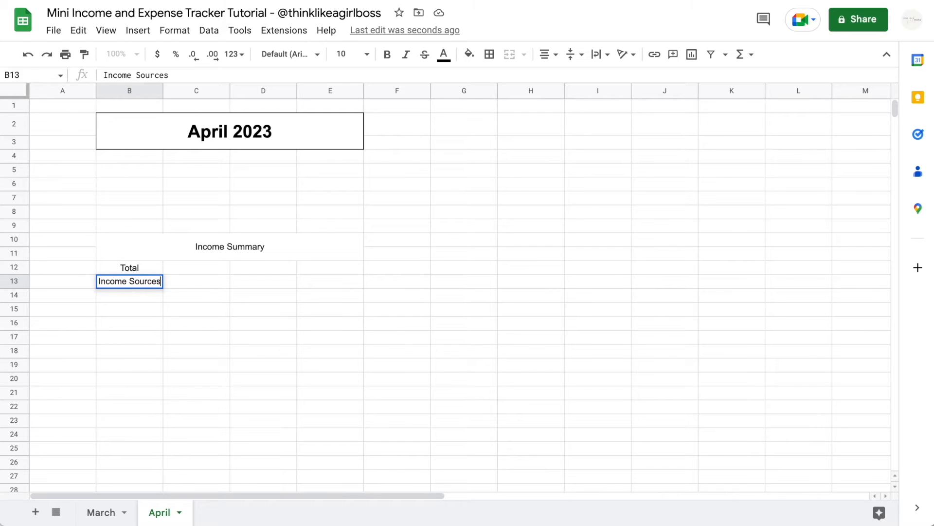
key(Tab)
text(Expected)
key(Tab)
text(Actual)
key(Tab)
text(Difference)
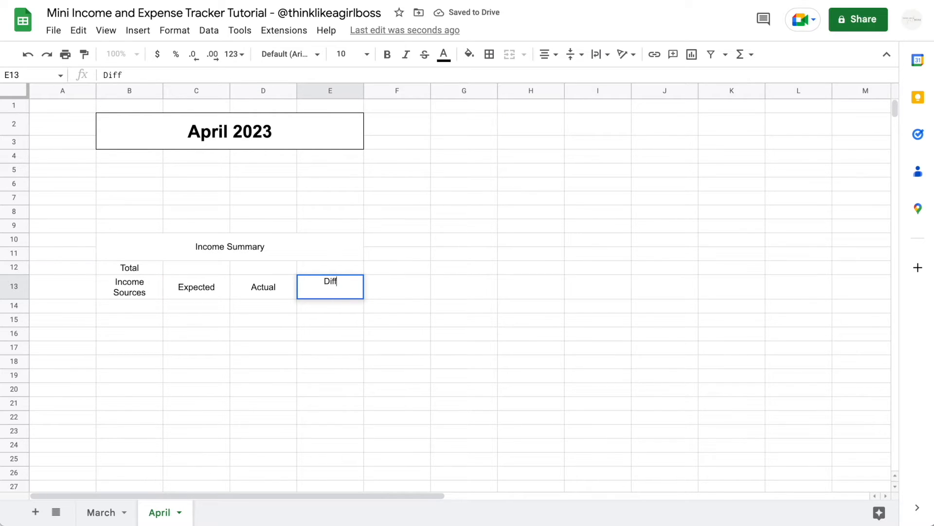
key(Return)
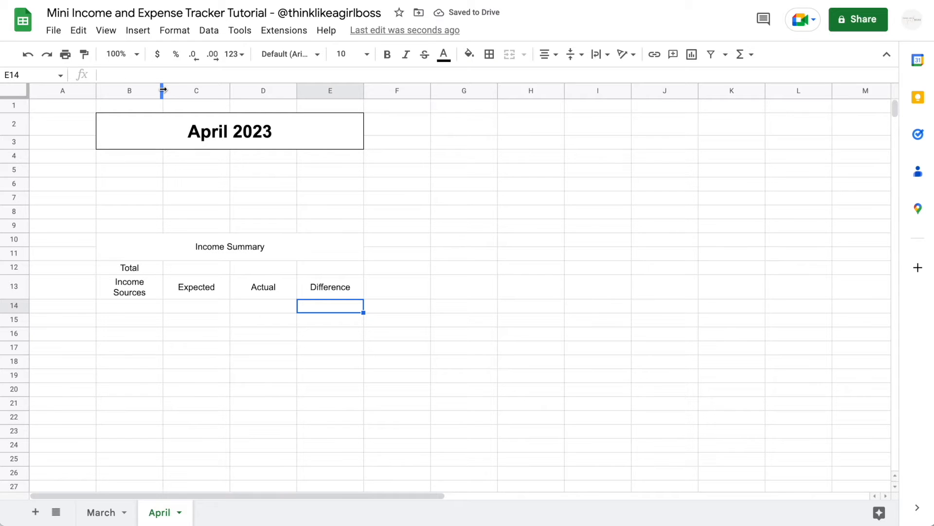
Step: Widen column B so "Income Sources" fits on one line, and make columns C, D and E slightly wider
drag(163, 89, 239, 89)
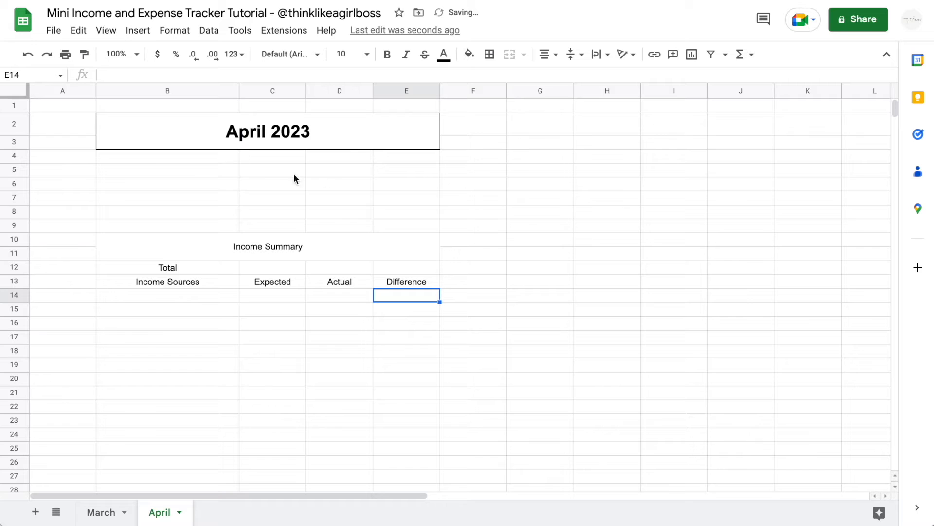
drag(307, 91, 314, 90)
drag(380, 92, 387, 92)
drag(454, 92, 470, 91)
Step: List the income sources "Paycheck 1", "Paycheck 2" and "Side Hustle" in B14:B16
click(221, 301)
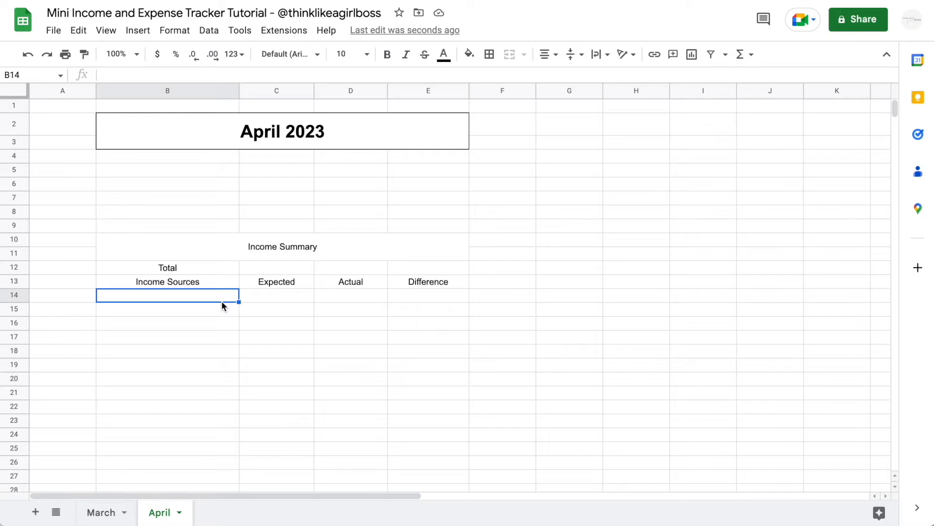
text(Pay)
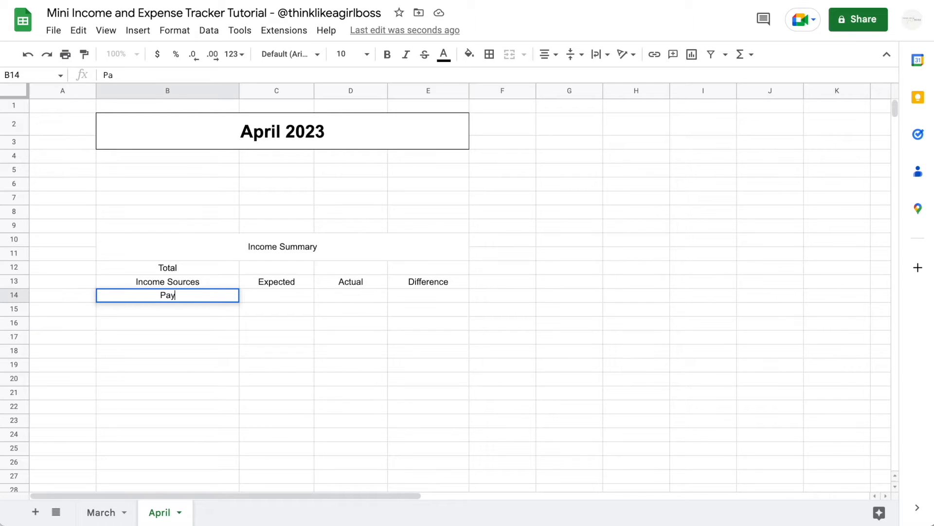
text(check 1)
key(Return)
text(Paycheck 2)
key(Return)
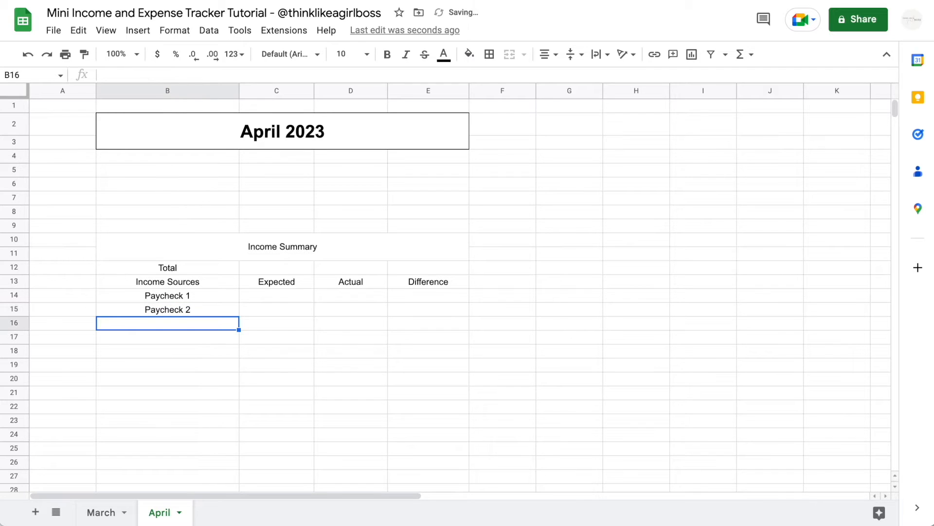
text(Side )
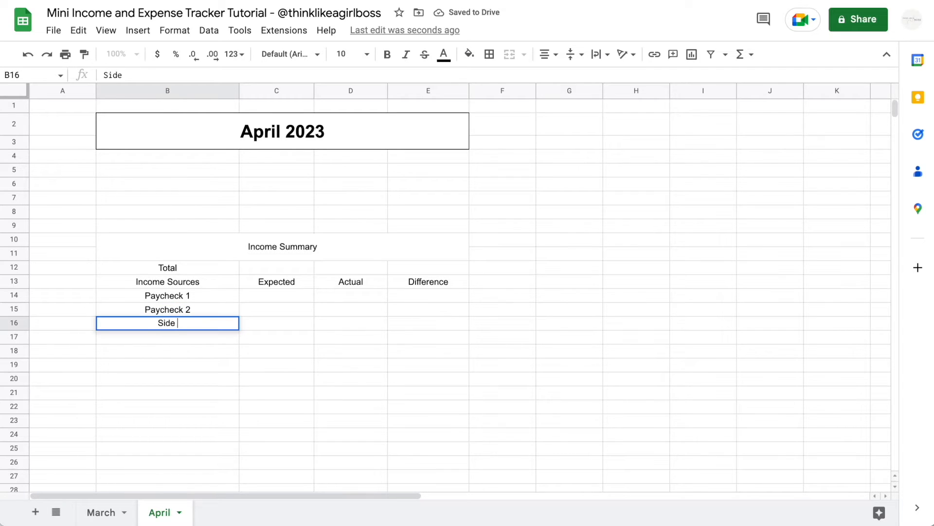
text(Hustle)
key(Return)
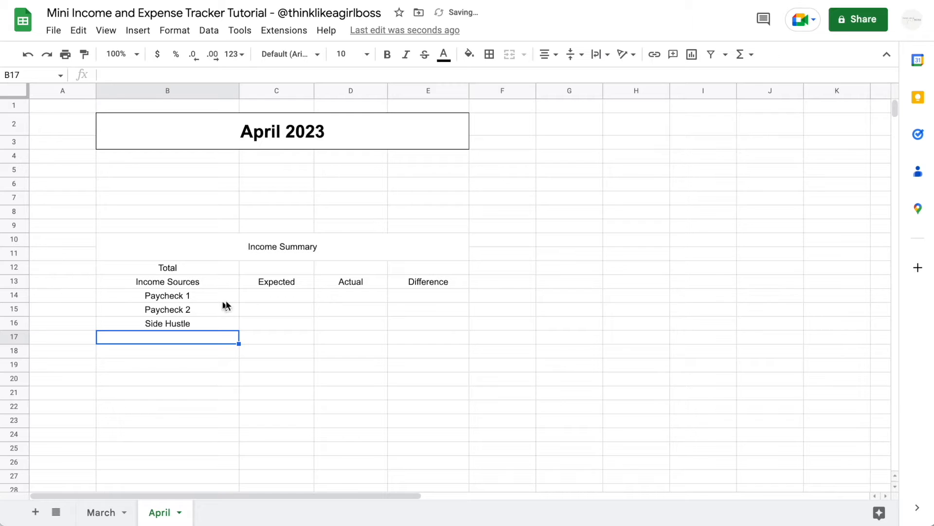
Step: Enter the expected amounts 100, 200 and 300 in C14:C16
click(275, 298)
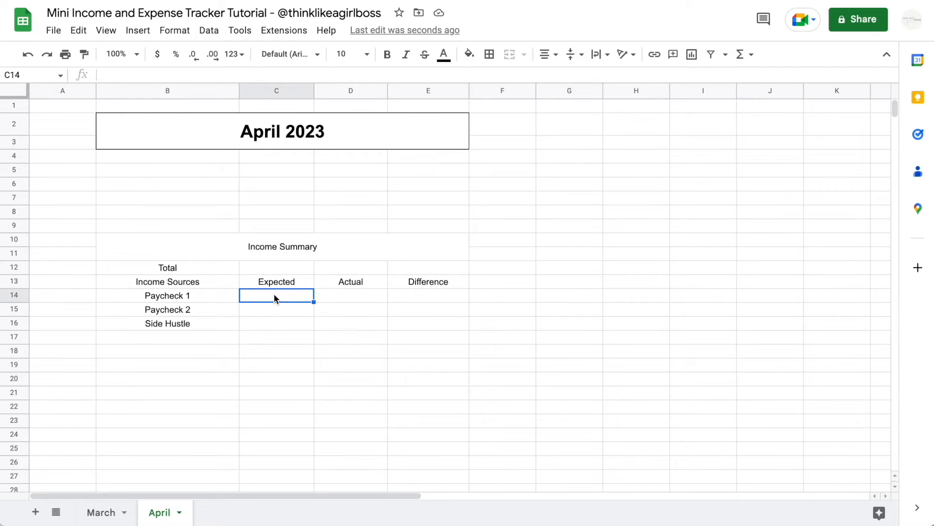
text(100)
key(Return)
text(200)
key(Return)
text(300)
key(Return)
drag(347, 294, 346, 414)
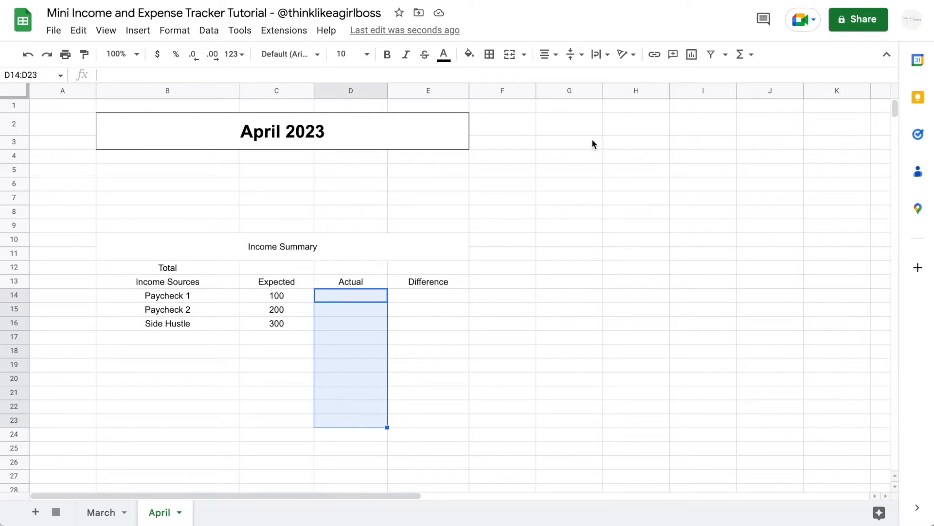
drag(555, 238, 819, 338)
drag(346, 298, 414, 395)
click(576, 394)
Step: Narrow columns F and A into slim spacer columns on either side of the Income Summary table
drag(536, 91, 489, 92)
drag(96, 91, 48, 94)
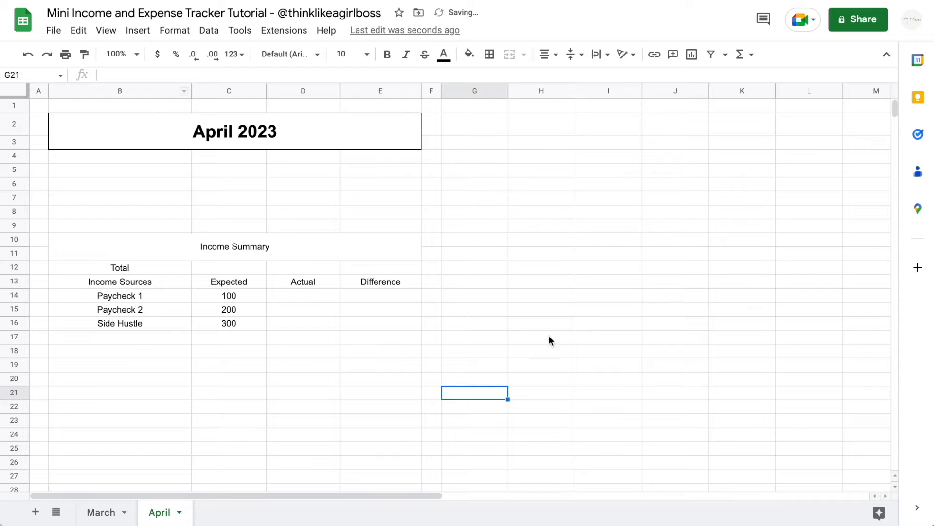
click(518, 267)
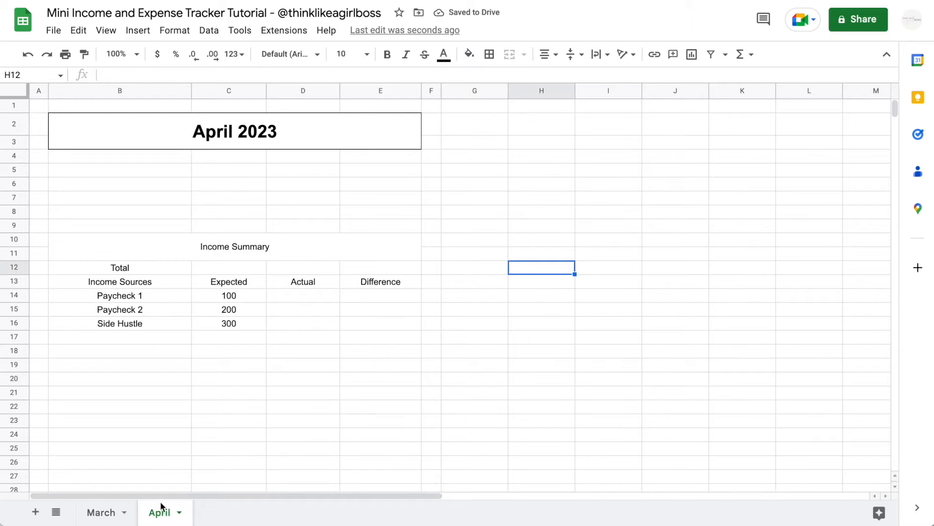
Step: Following the March layout, merge G10:J11 on the April sheet and enter the heading "Income Transactions"
click(97, 512)
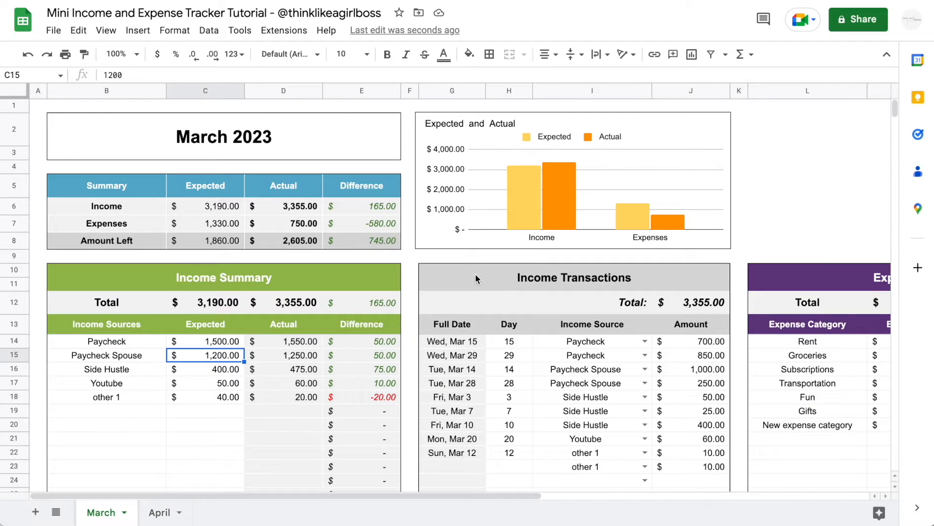
drag(478, 273, 477, 337)
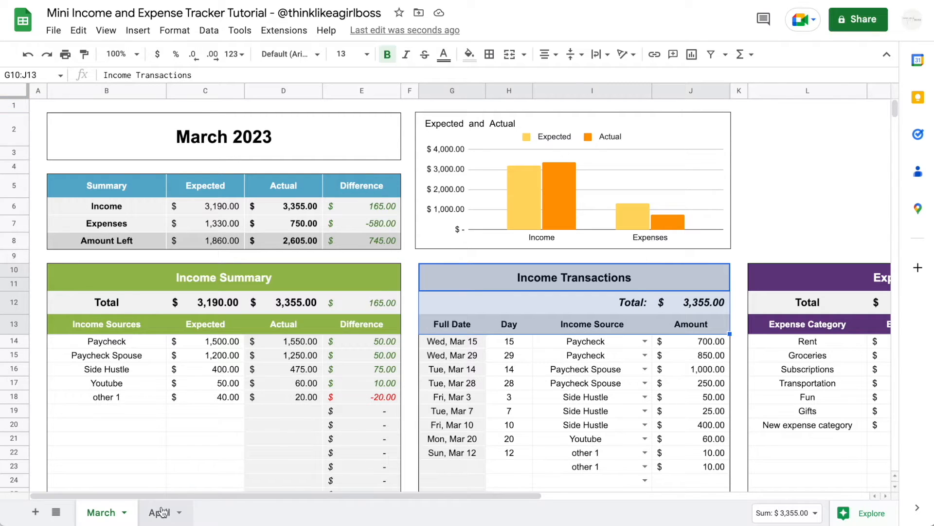
click(160, 512)
click(470, 242)
drag(470, 240, 670, 252)
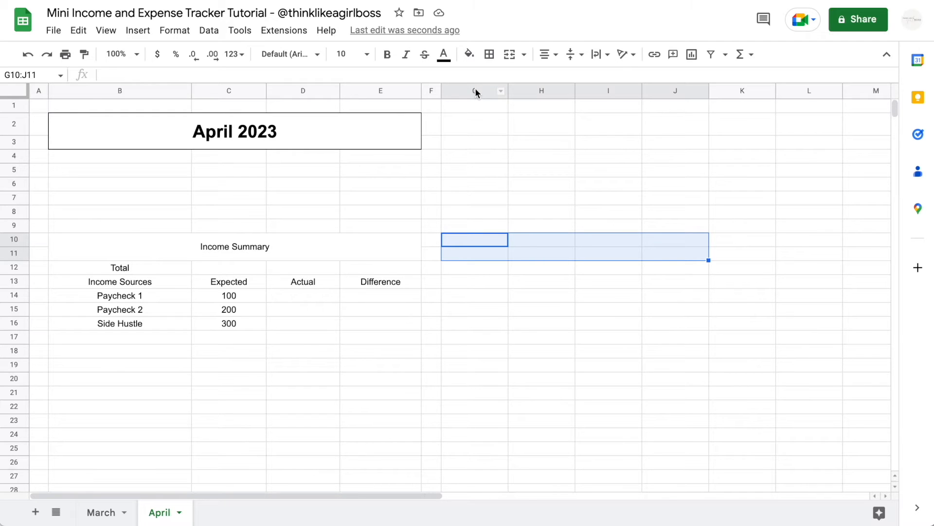
click(509, 55)
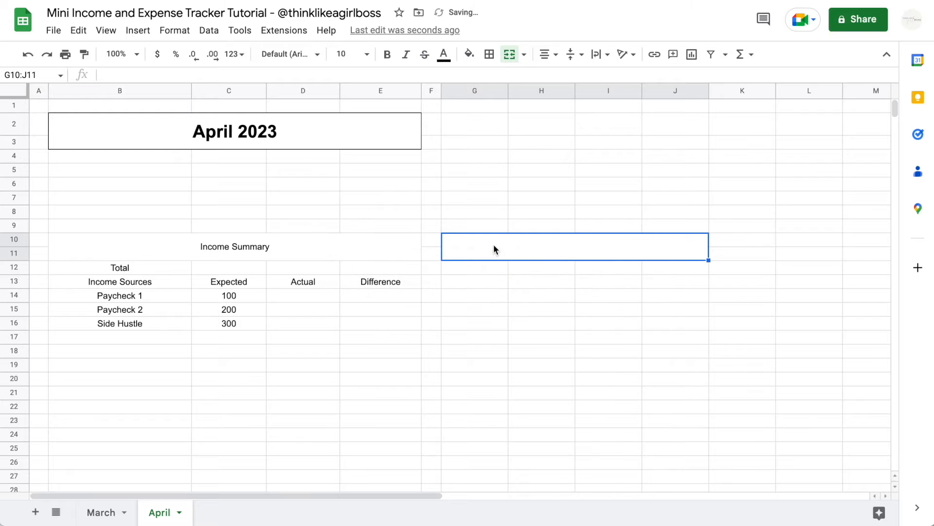
text(Income Transactions)
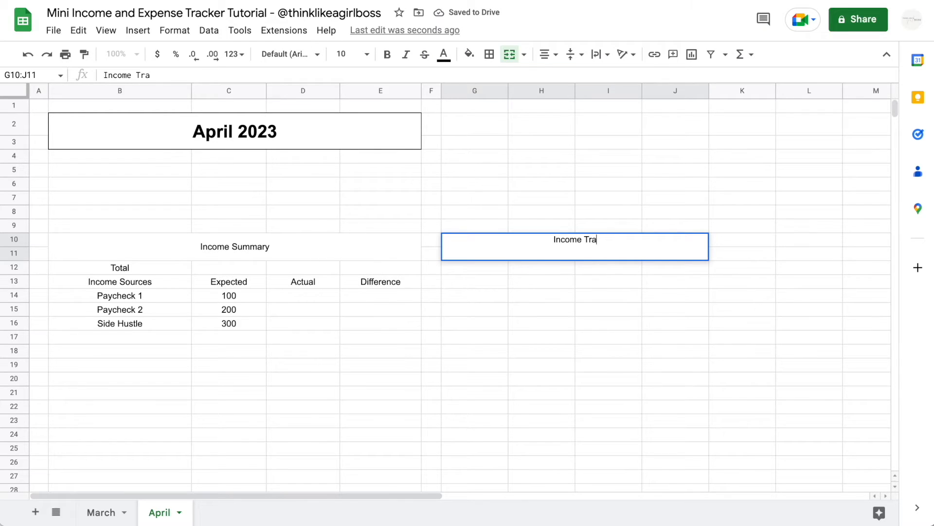
key(Return)
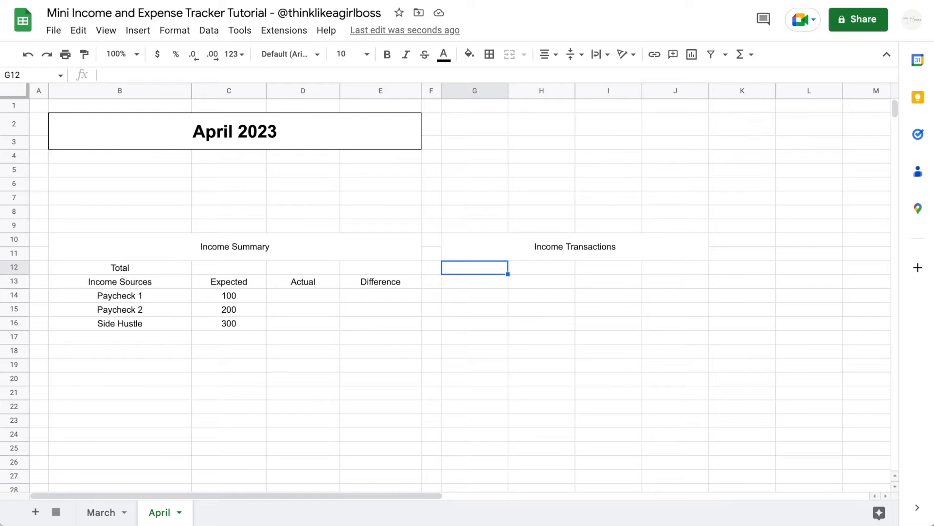
Step: Enter the label "Total:" in I12, below the Income Transactions heading
key(Right)
key(Right)
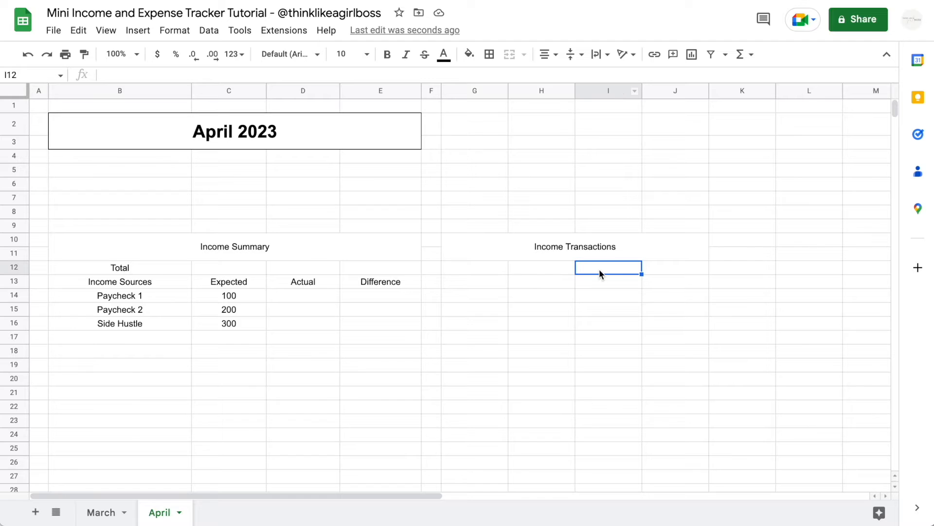
text(Total:)
key(Return)
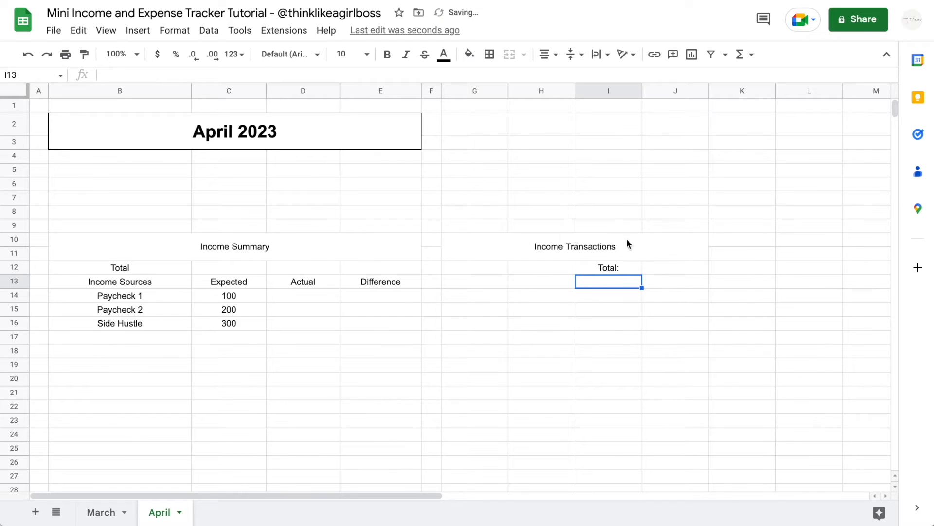
Step: Following the March layout, enter the headers "Full Date", "Day", "Income Source" and "Amount" in G13:J13 of the April sheet
click(94, 511)
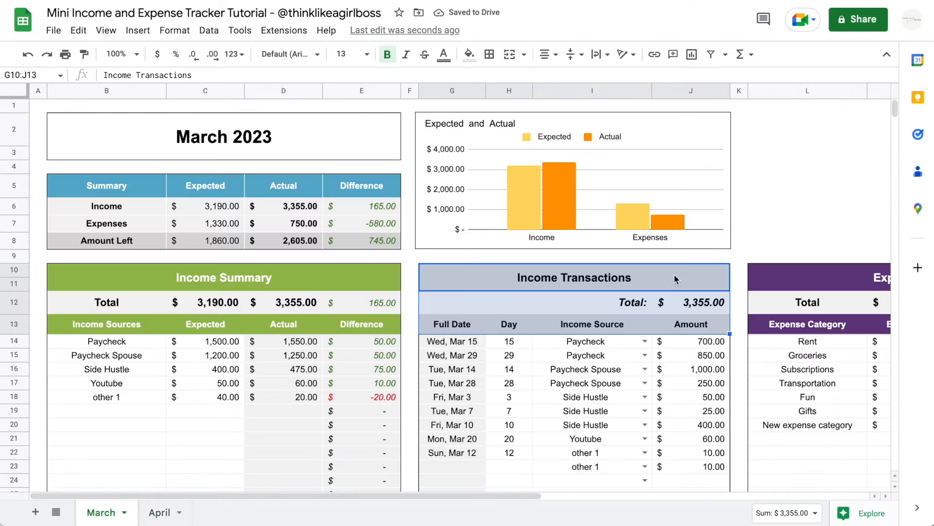
click(694, 311)
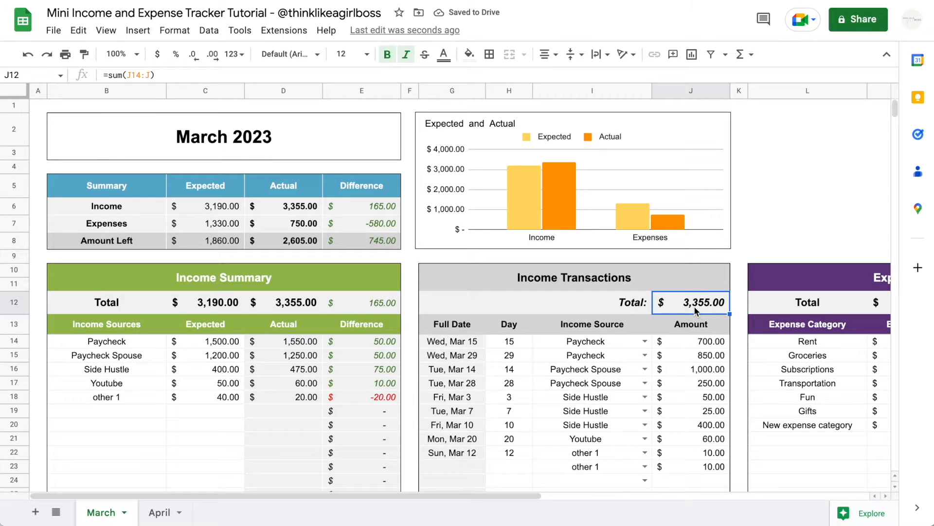
click(673, 267)
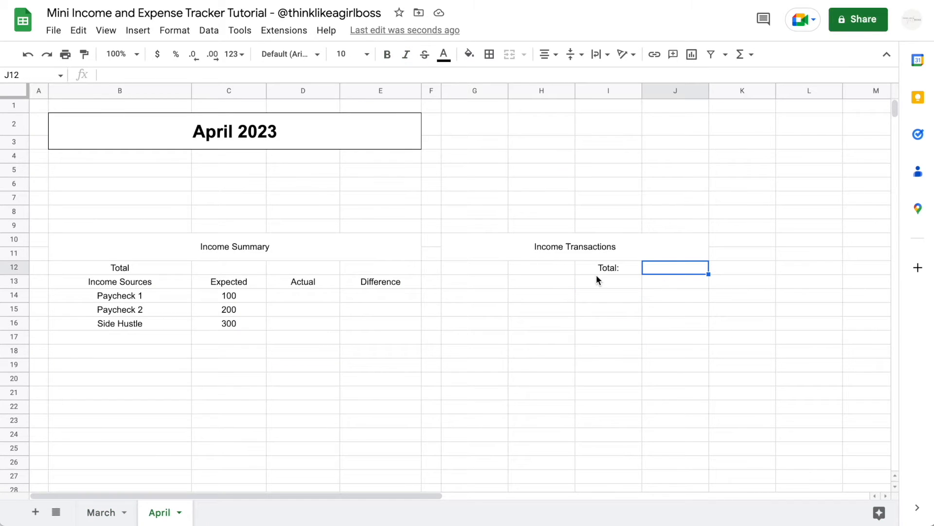
click(479, 286)
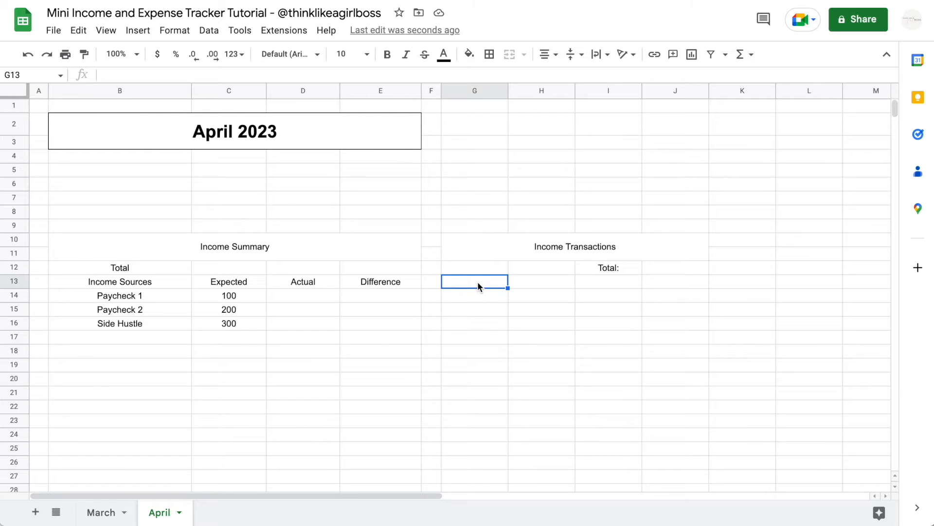
text(Full dATE)
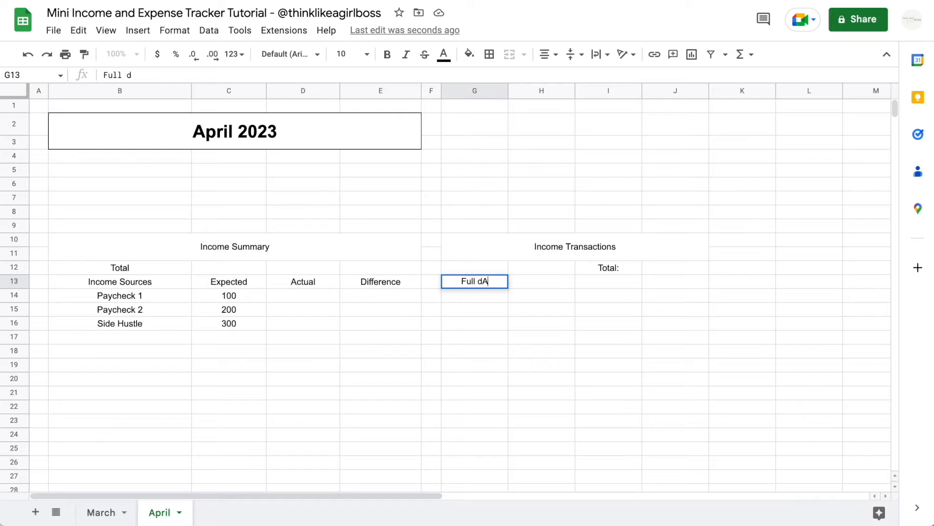
key(BackSpace)
key(BackSpace)
key(BackSpace)
key(BackSpace)
text(Date)
key(Tab)
text(Day)
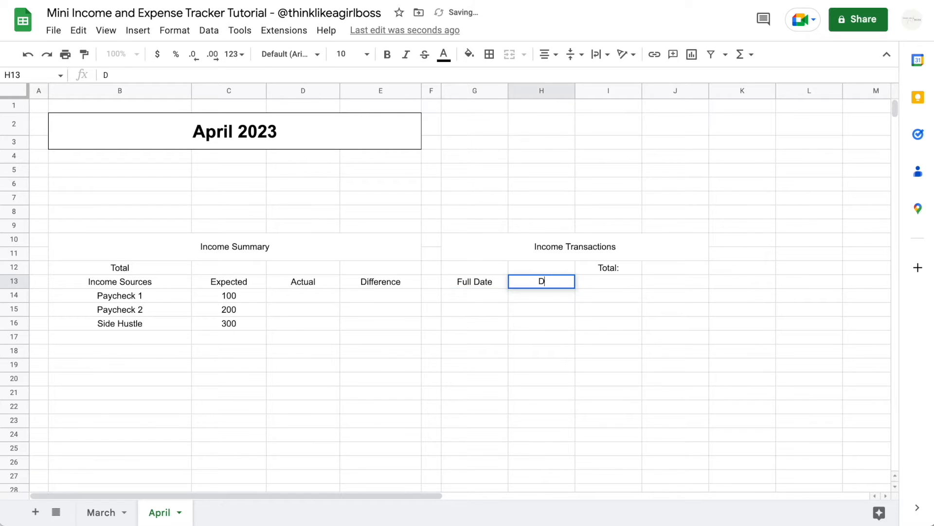
key(Tab)
text(Income Source)
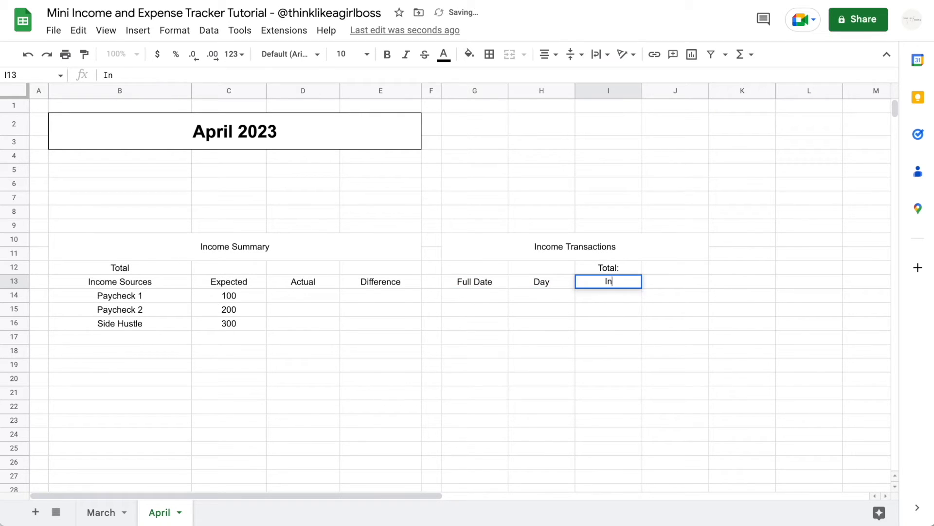
key(Tab)
text(Amount)
key(Return)
Step: Widen columns I and J and narrow column H to suit the Income Transactions headers
drag(642, 91, 692, 92)
drag(759, 91, 775, 91)
drag(576, 91, 554, 92)
click(531, 337)
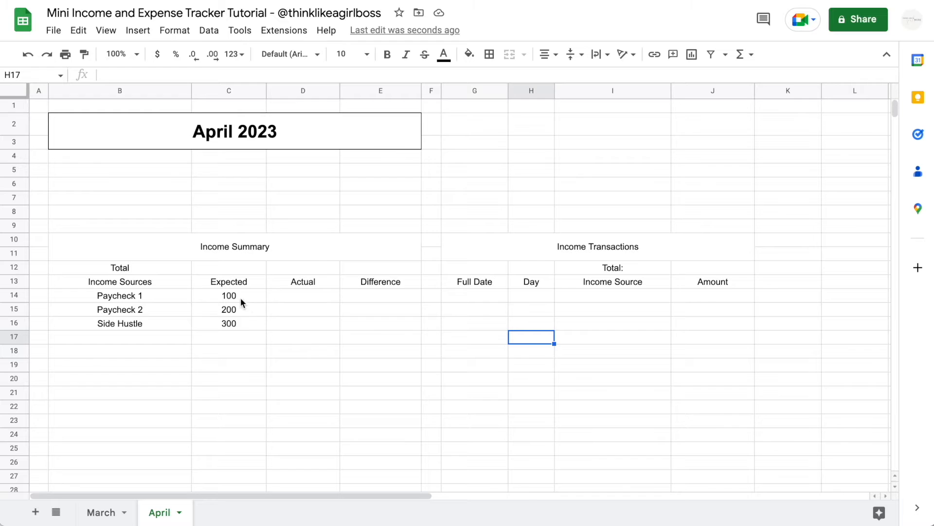
Step: Format the Expected, Actual and Difference cells from C14 down to E1000 as currency
drag(232, 296, 232, 345)
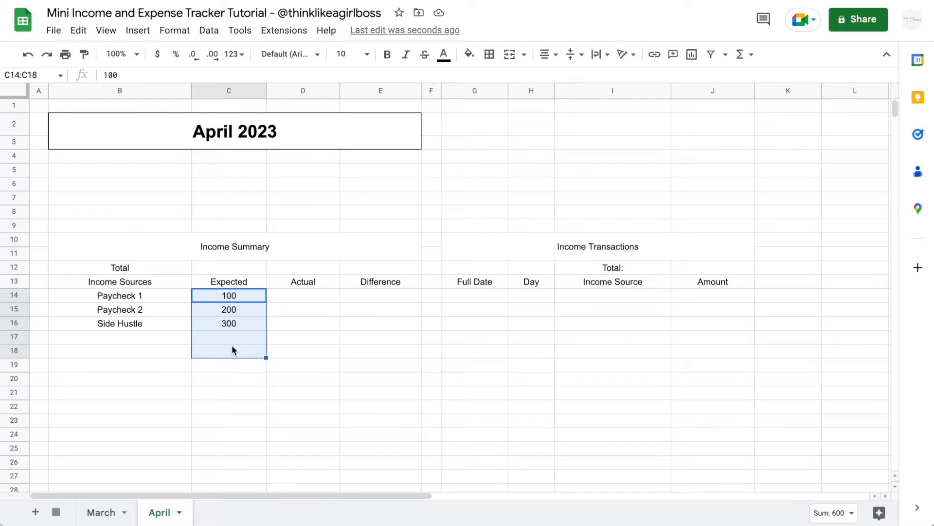
click(226, 312)
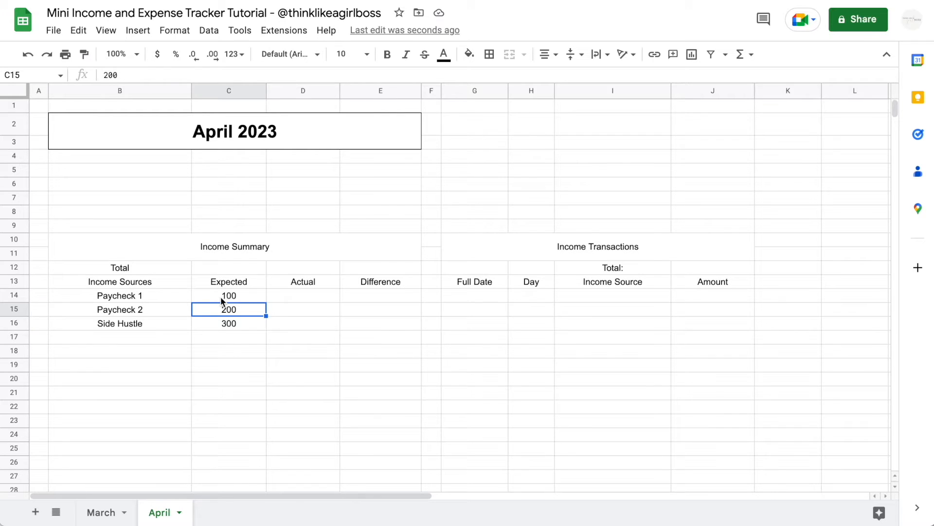
drag(221, 301, 378, 416)
scroll(378, 416, up, 10)
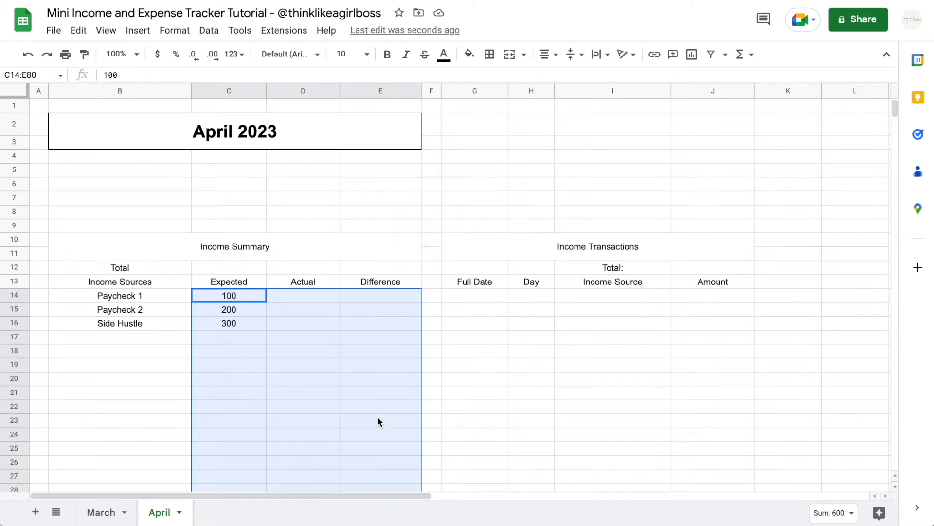
drag(245, 299, 362, 297)
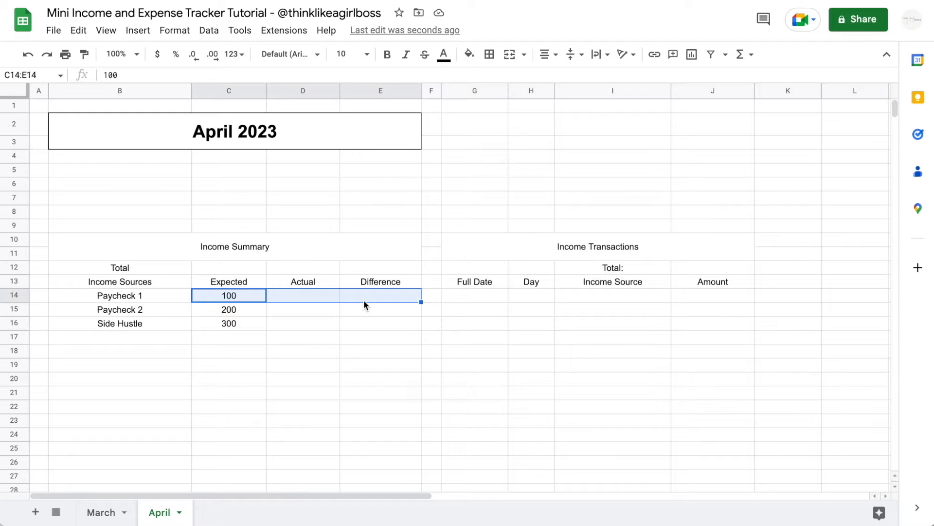
key(ctrl+shift+Down)
key(ctrl+shift+Down)
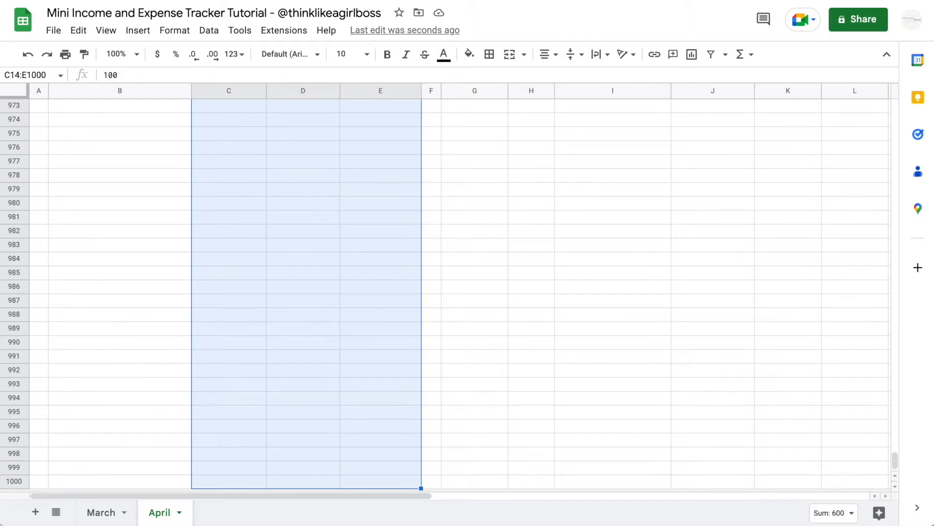
scroll(362, 297, down, 2)
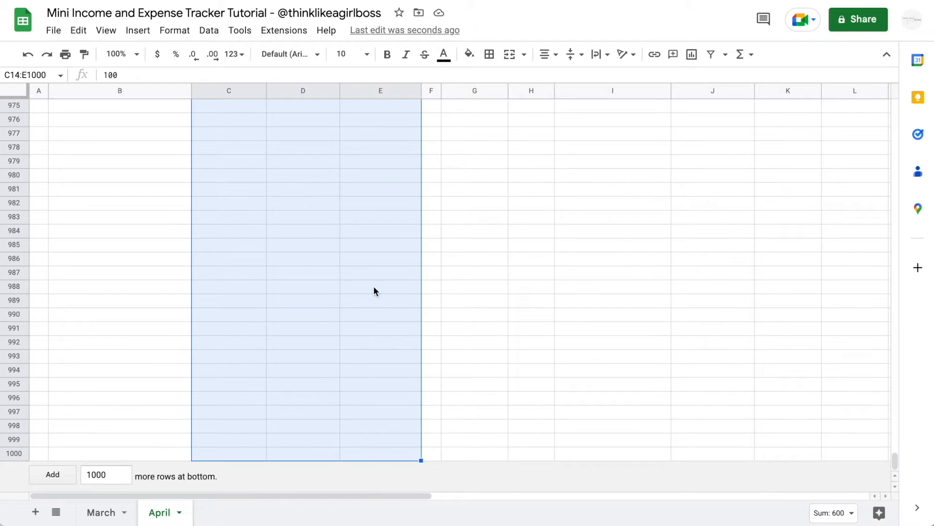
drag(896, 460, 903, 103)
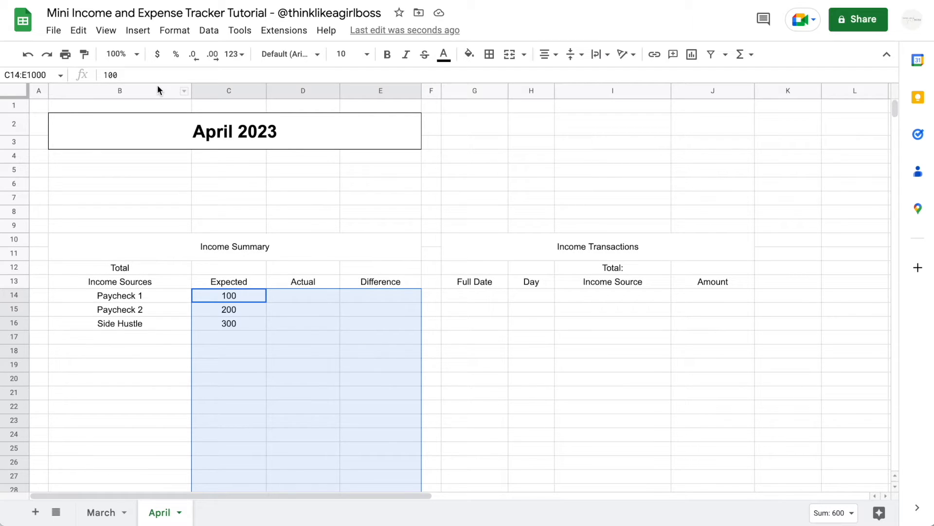
click(159, 55)
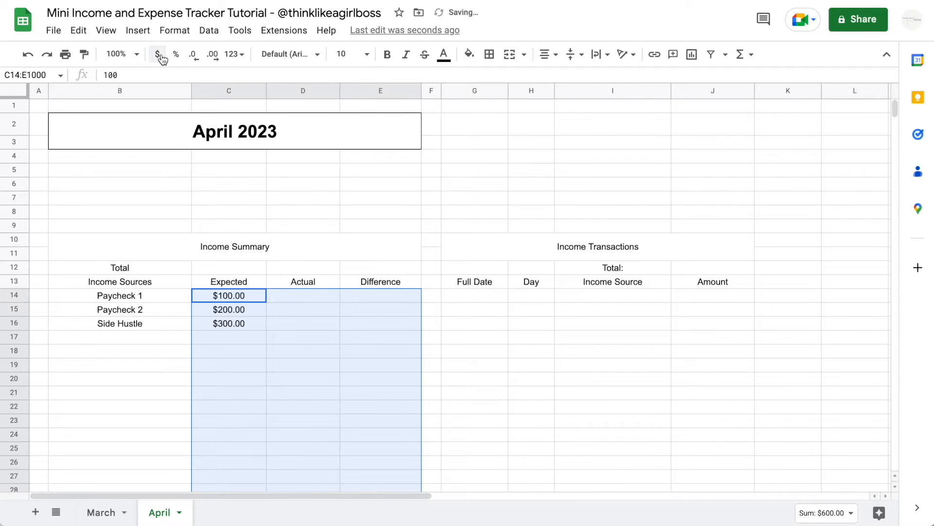
Step: Look through the custom currencies and the available dollar display formats for C14:E1000, without applying one
click(176, 32)
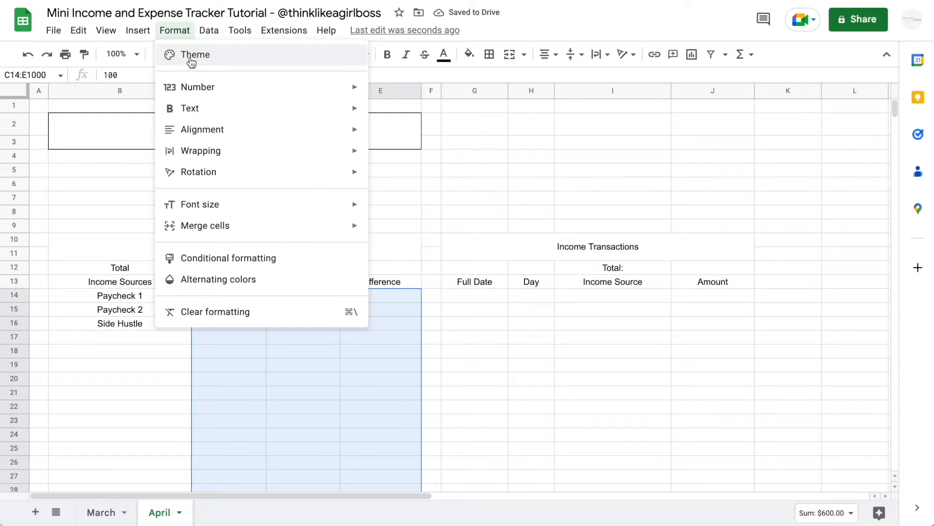
mouse_move(200, 88)
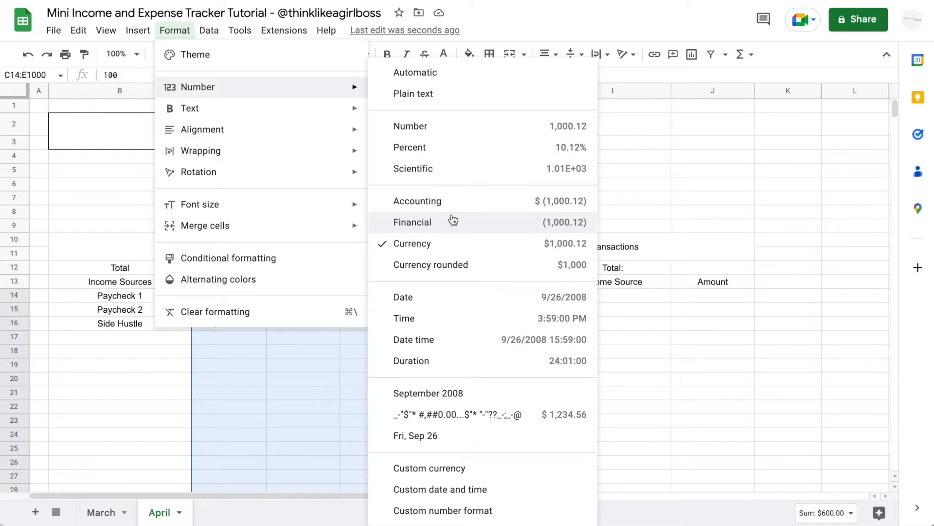
click(415, 468)
scroll(431, 316, down, 8)
scroll(469, 317, up, 8)
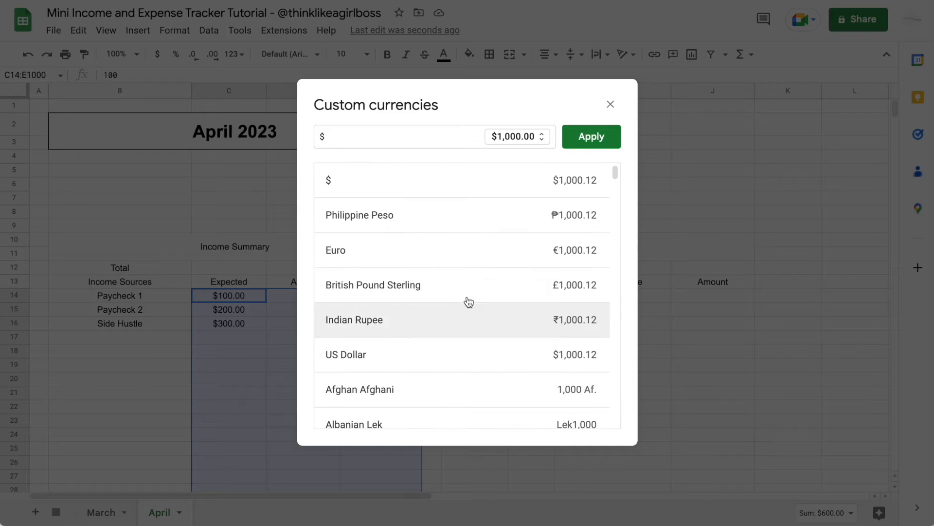
click(541, 139)
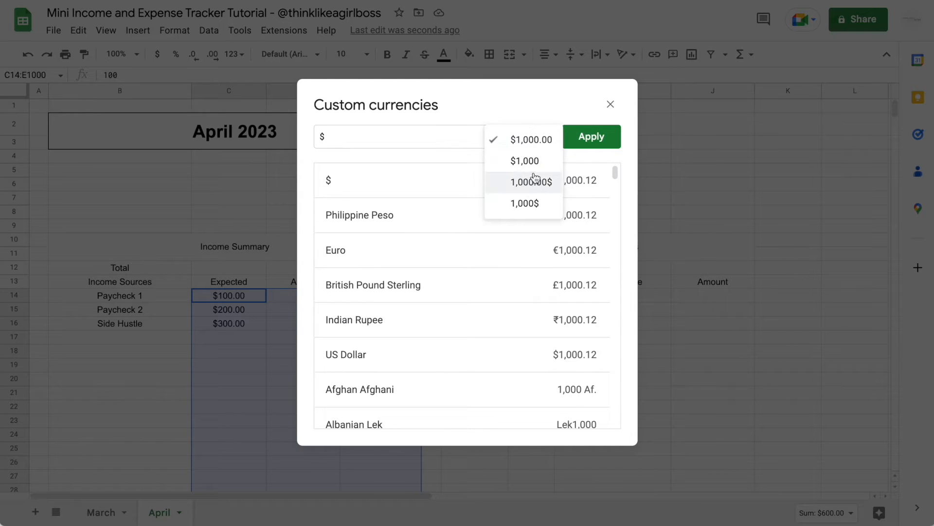
click(610, 104)
Step: Apply the custom number format _-"$"* #,##0.00...$"* "-"??_-;_-@ to C14:E1000
click(181, 34)
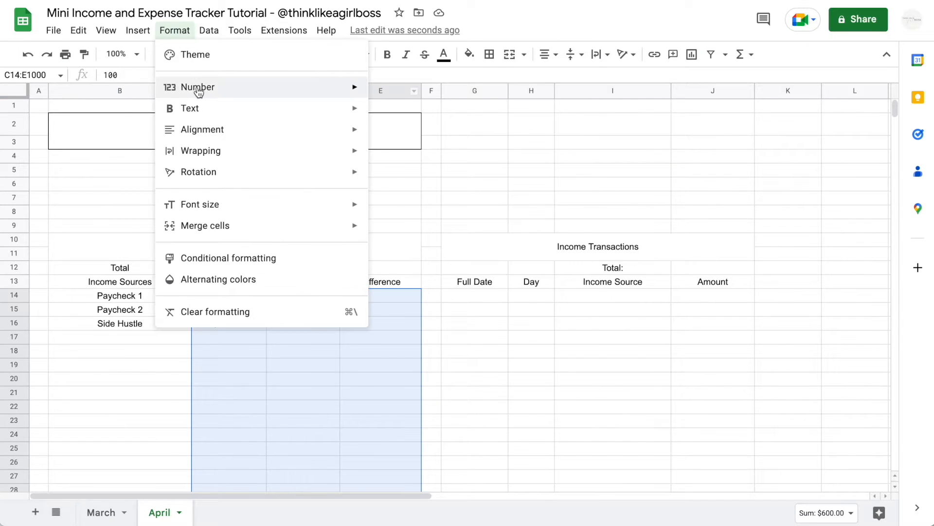
mouse_move(202, 87)
click(463, 510)
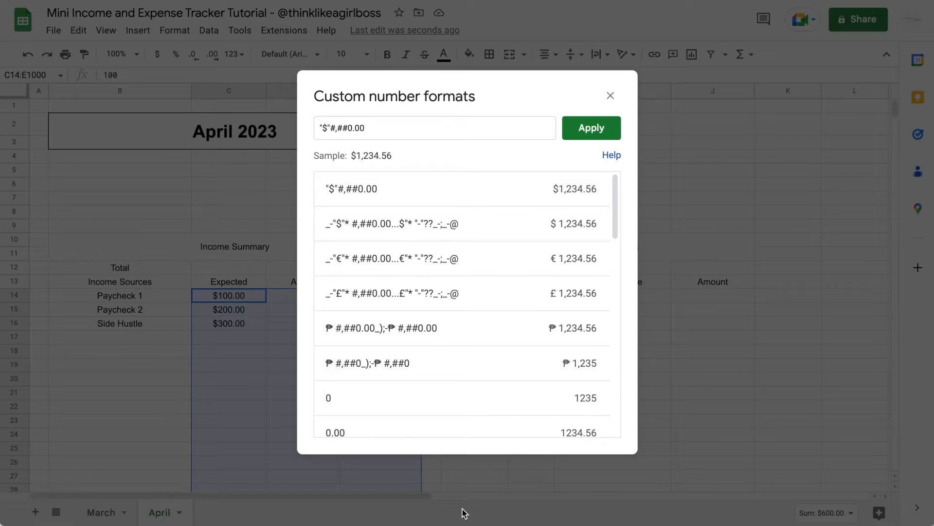
scroll(432, 335, down, 2)
scroll(428, 334, down, 5)
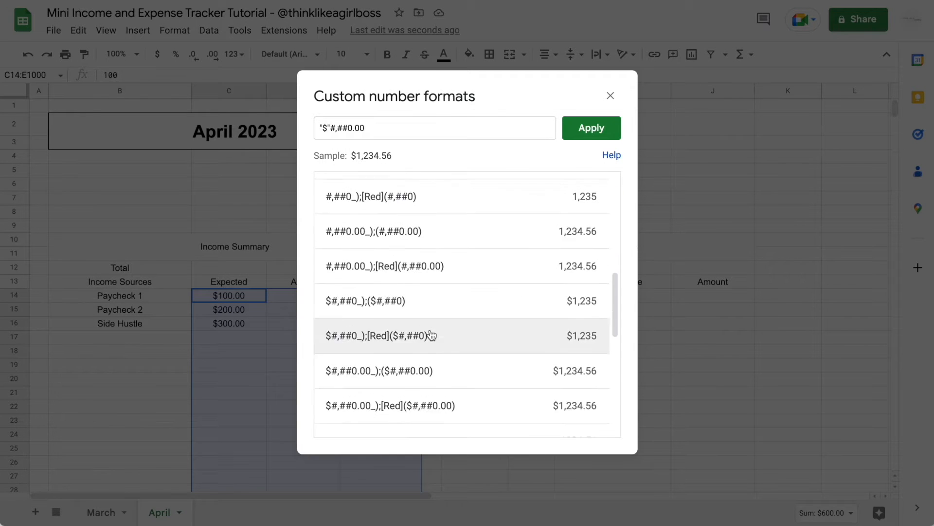
scroll(428, 331, up, 7)
click(437, 228)
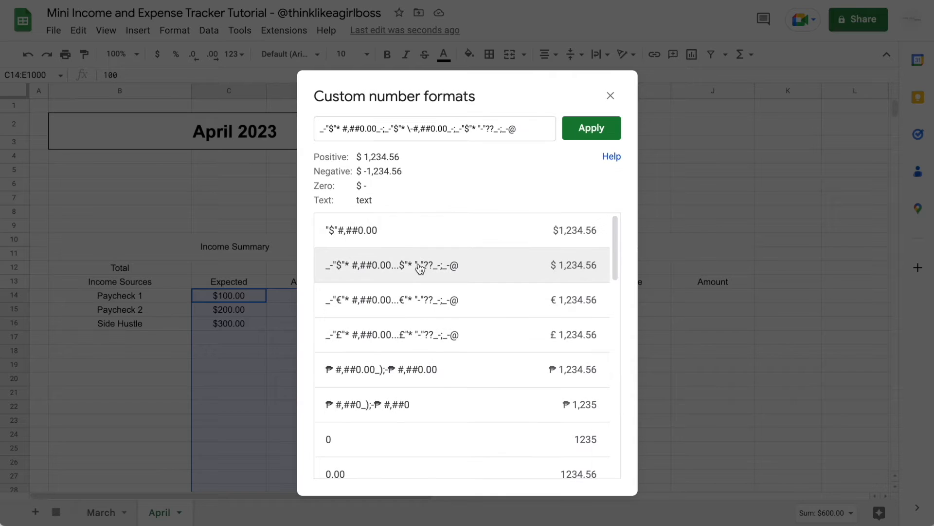
click(599, 131)
click(254, 295)
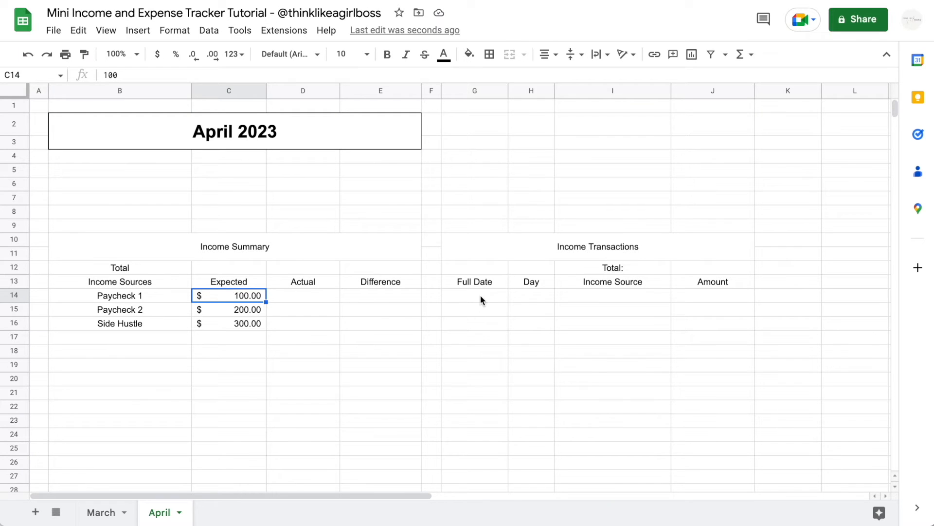
Step: On the March sheet, enter day 10 in H23 for the last income transaction to test its Full Date formula
drag(480, 295, 460, 378)
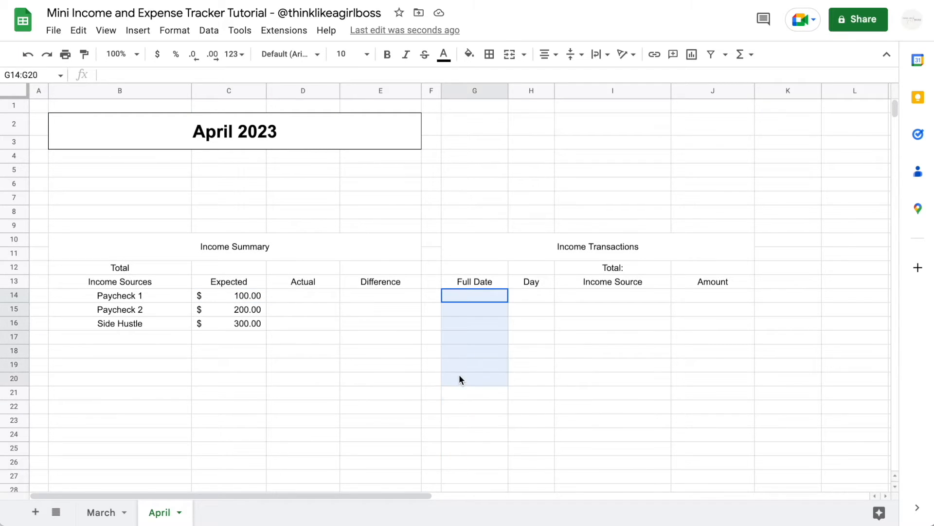
click(102, 515)
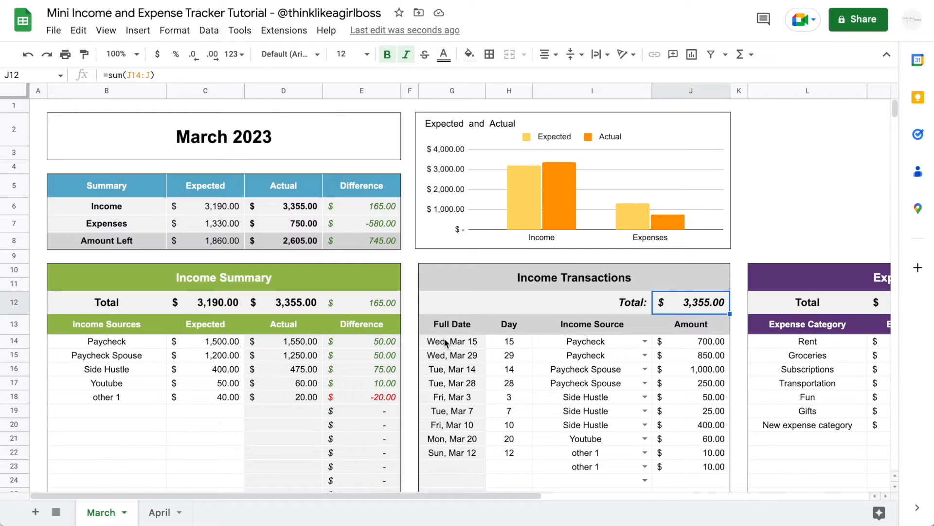
scroll(511, 467, down, 1)
click(510, 419)
text(10)
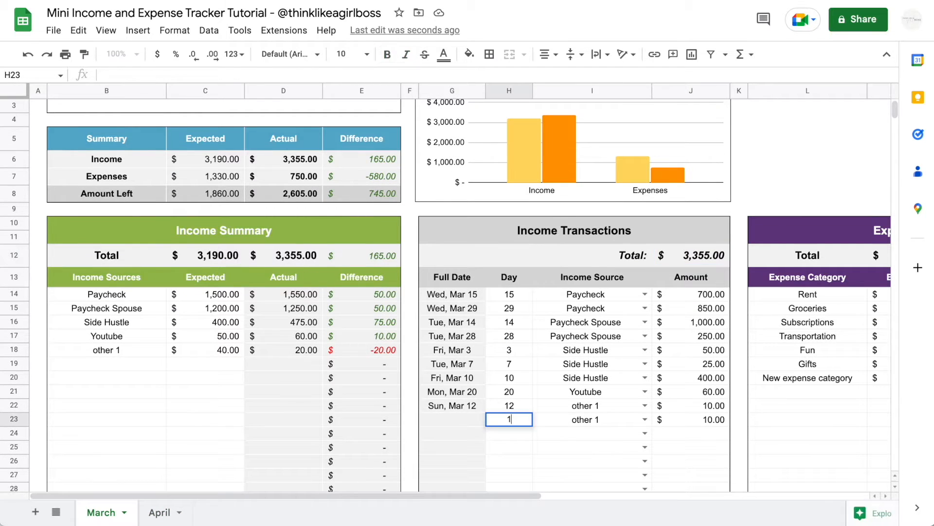
key(Return)
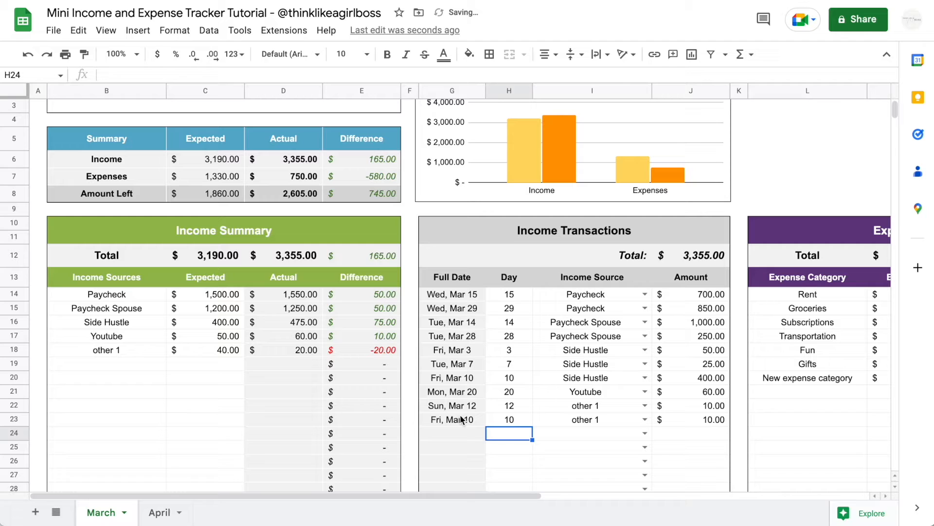
Step: On the April sheet, enter =MONTH(B2) in G2 to extract the month number from the title date
click(163, 511)
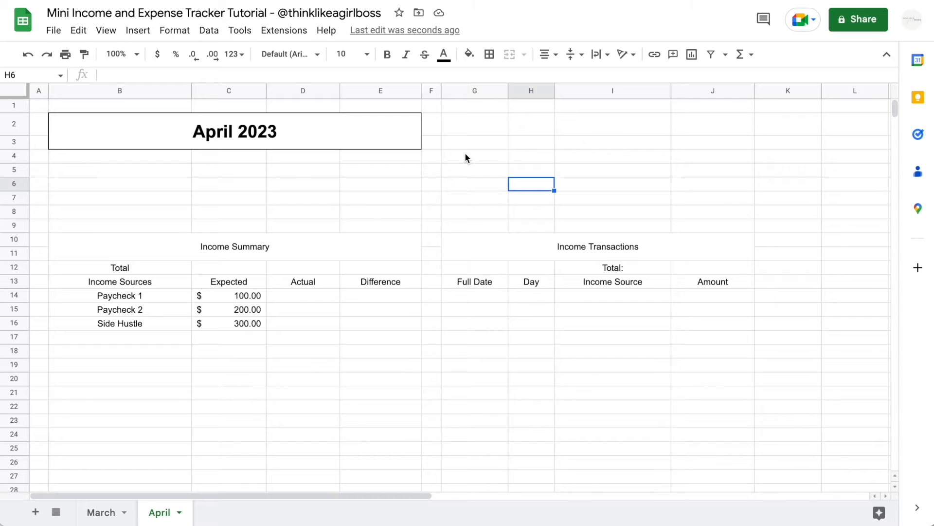
click(245, 135)
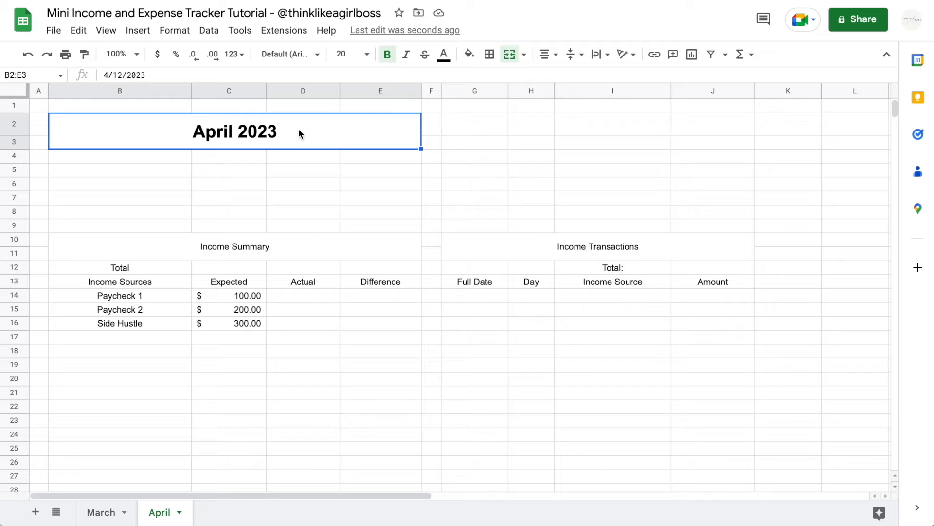
click(477, 128)
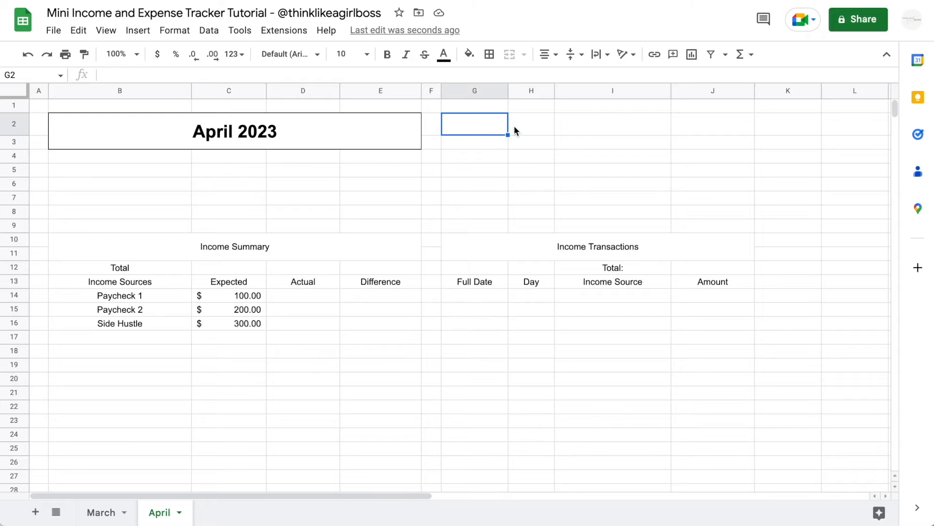
text(=)
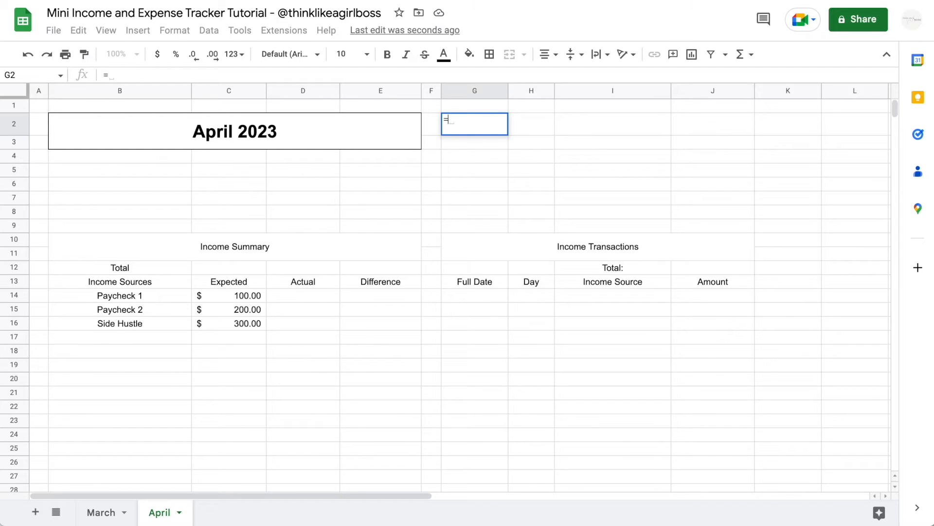
text(MONTH()
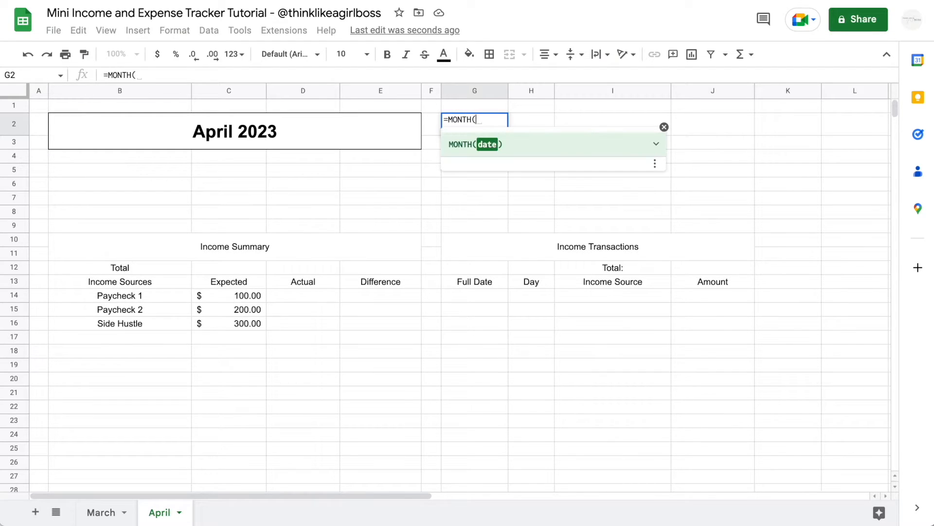
click(254, 130)
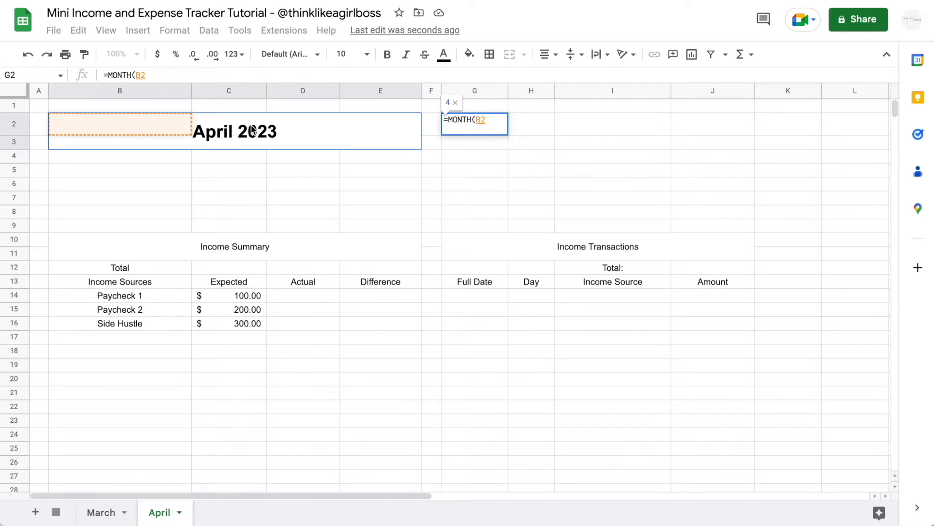
key(Return)
key(Up)
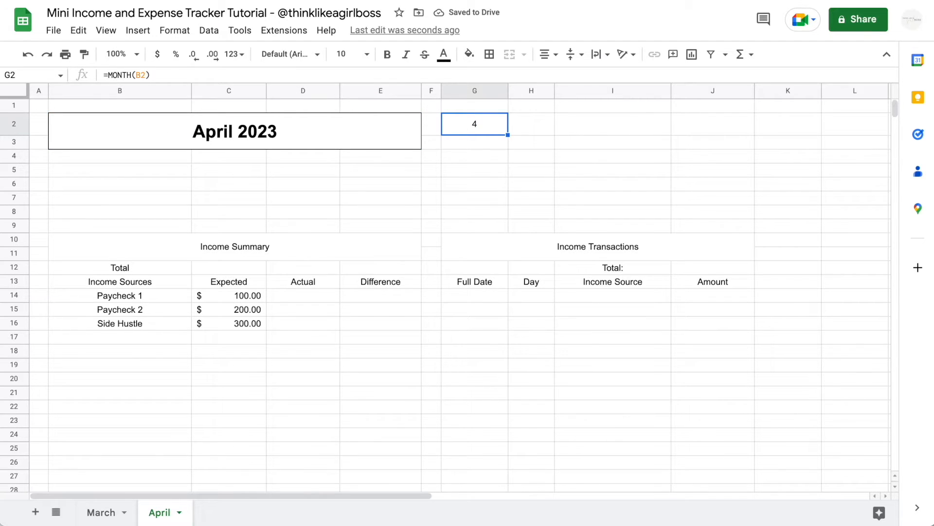
Step: Enter =YEAR(B2) in G3 to extract the year from the title date
key(Down)
text(=YEA)
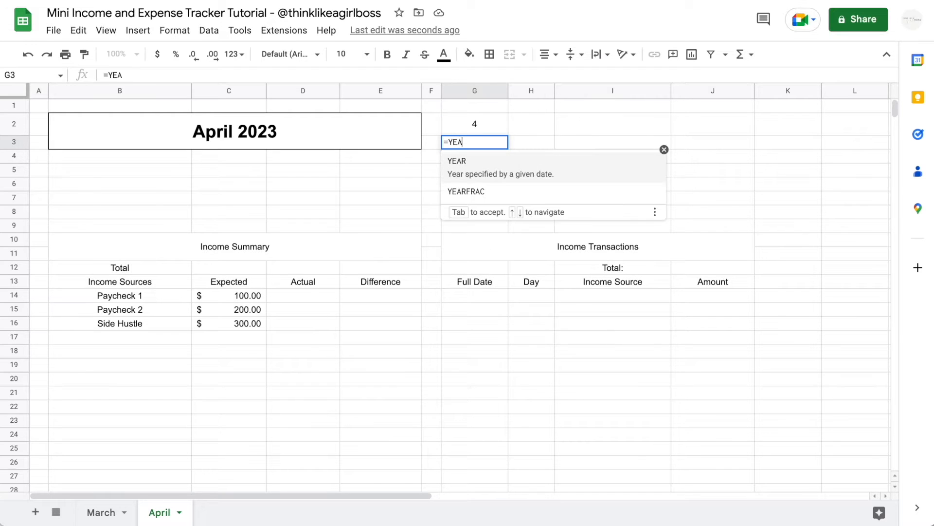
text(R()
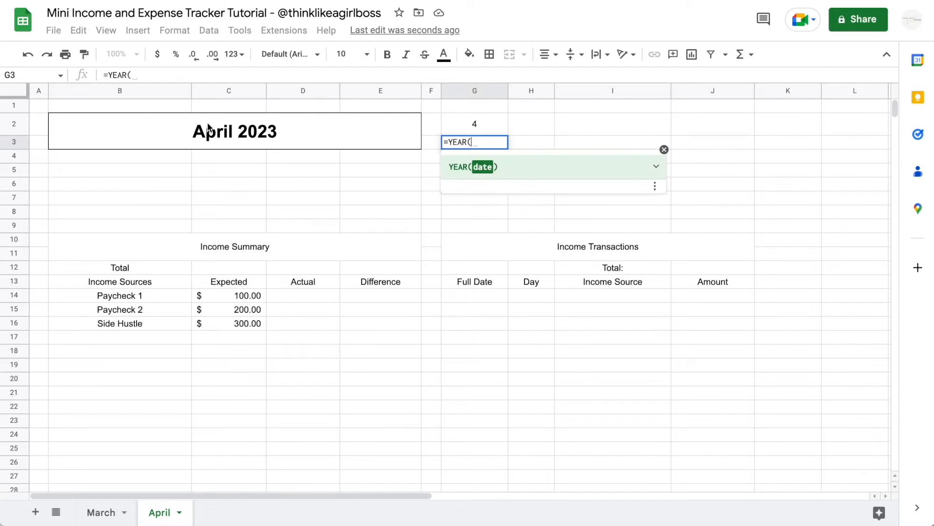
click(248, 129)
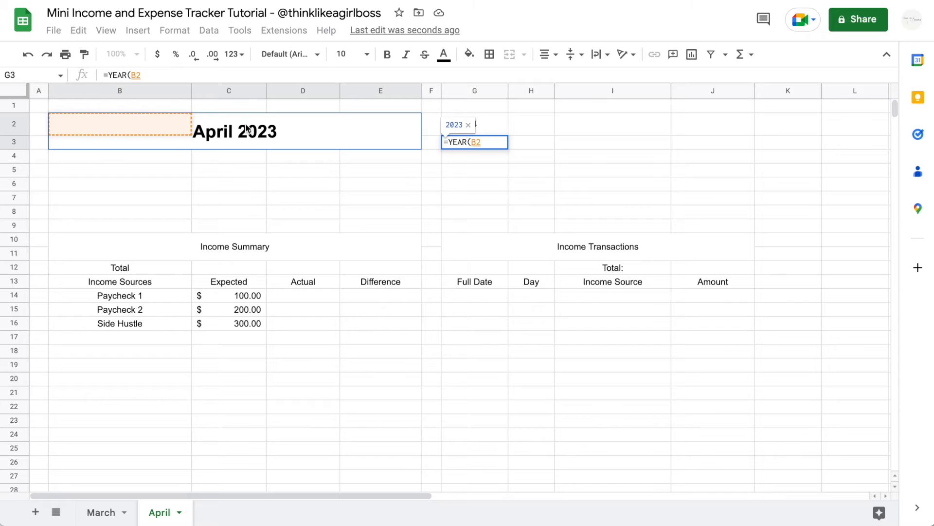
key(Return)
key(Up)
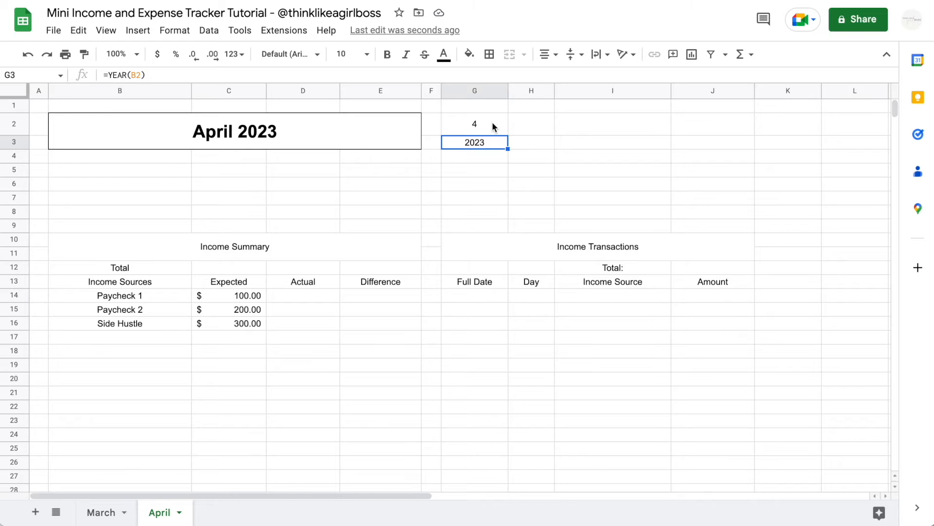
click(494, 127)
click(471, 140)
Step: Enter the sample days 2, 10 and 13 in H14 to H16 of the Income Transactions table
click(524, 299)
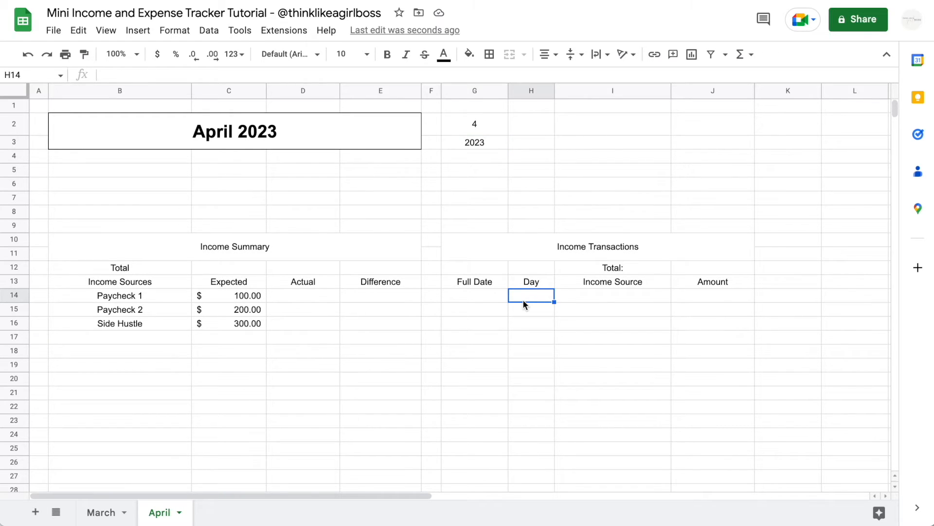
text(2)
key(Return)
text(10)
key(Return)
text(13)
key(Return)
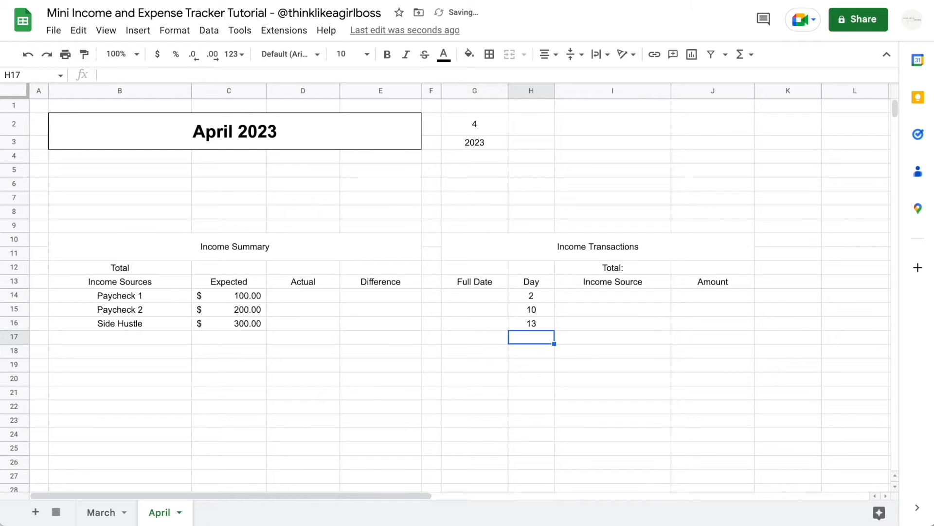
Step: Enter =DATE(2023,4,H14) in G14 to build the first transaction's Full Date from its day
key(Up)
key(Up)
key(Up)
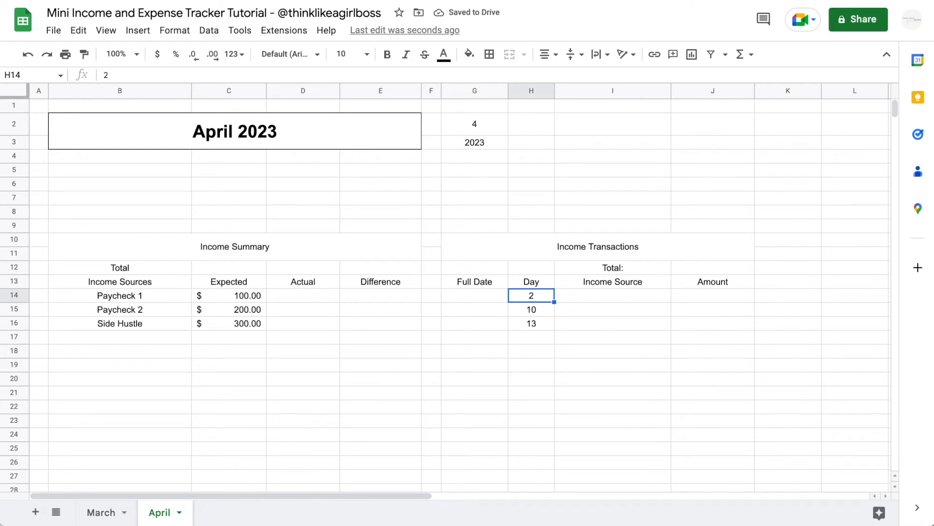
key(Left)
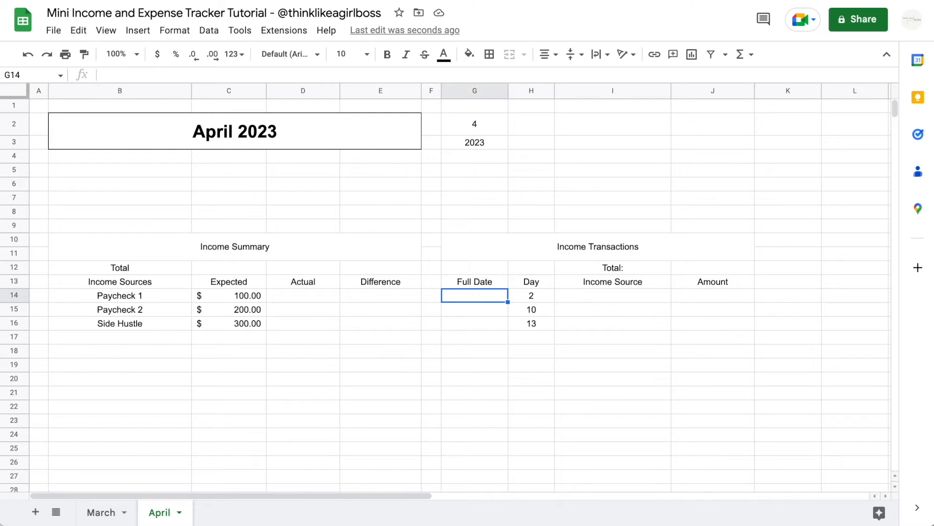
text(=DATE()
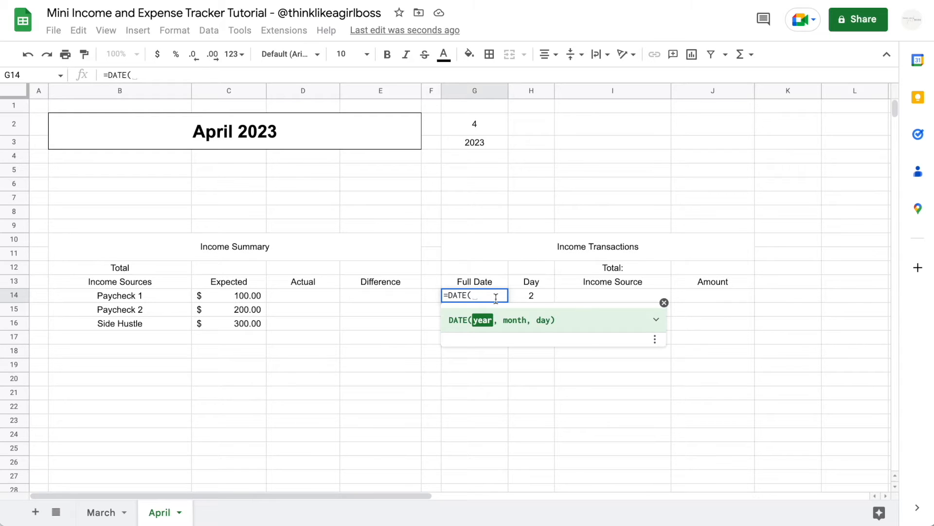
text(2023,4)
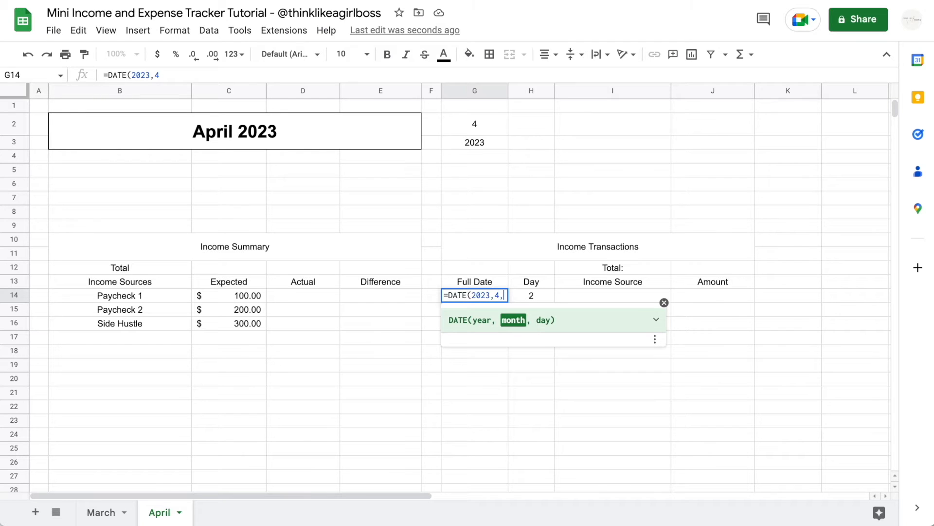
text(,)
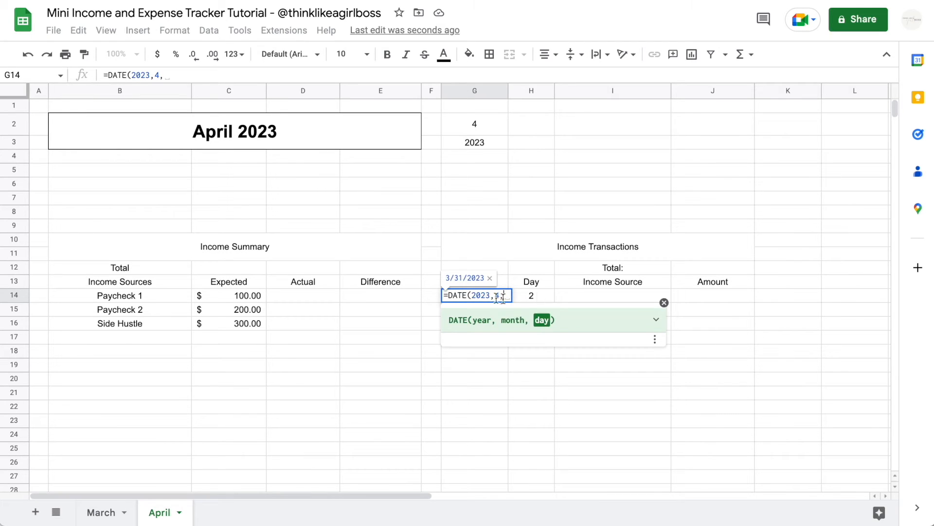
click(541, 293)
text())
key(Return)
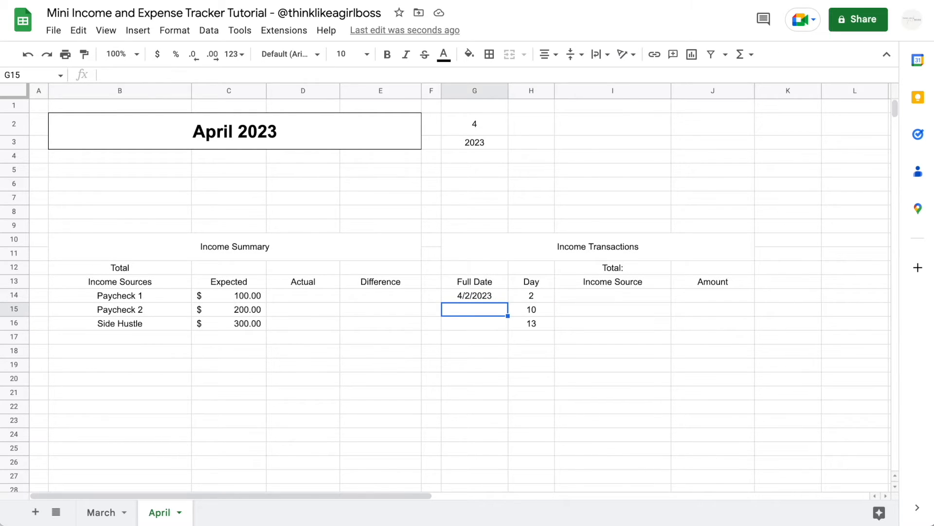
Step: Replace the fixed year in G14's DATE formula with YEAR($B$2), using an absolute reference to the title date
click(495, 296)
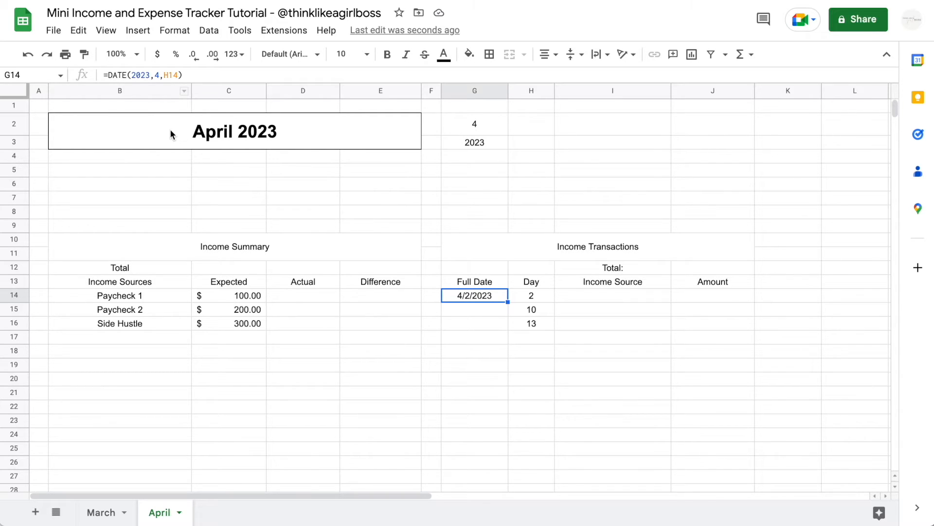
double_click(144, 75)
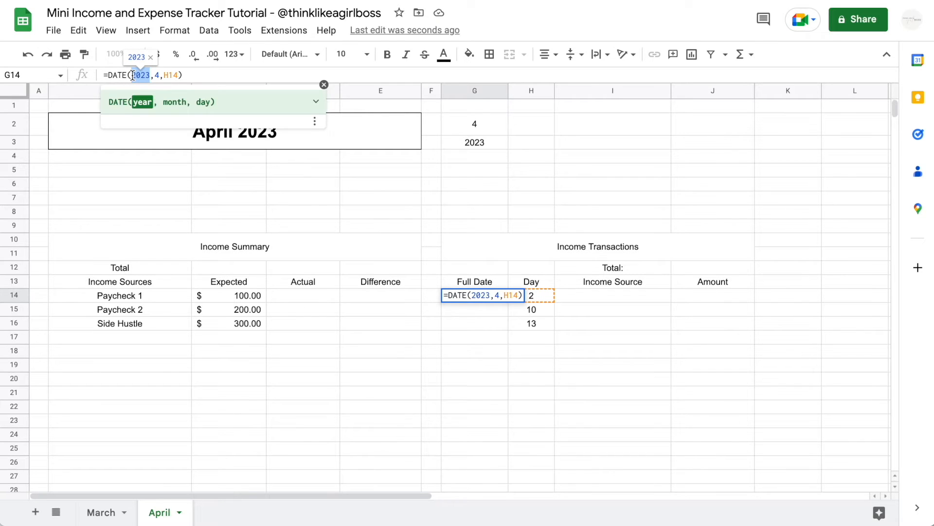
key(BackSpace)
text(YEAR)
key(Tab)
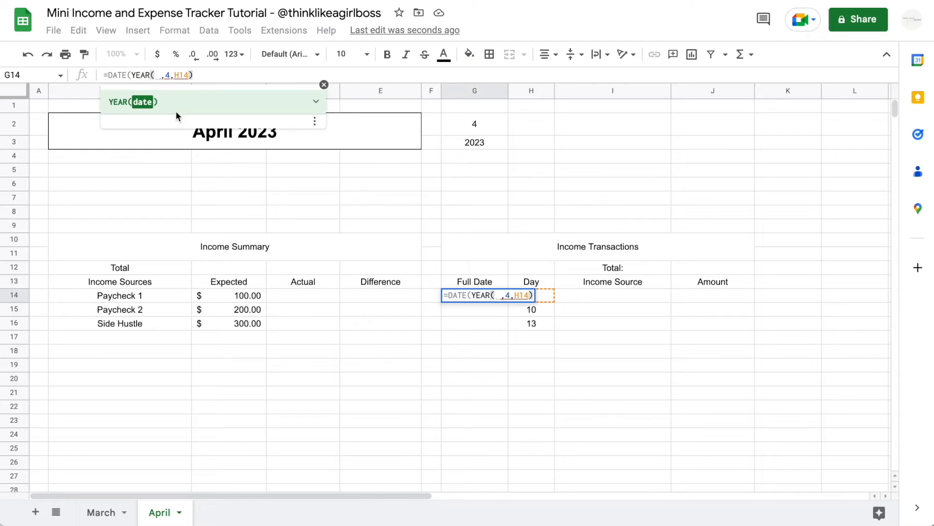
click(188, 136)
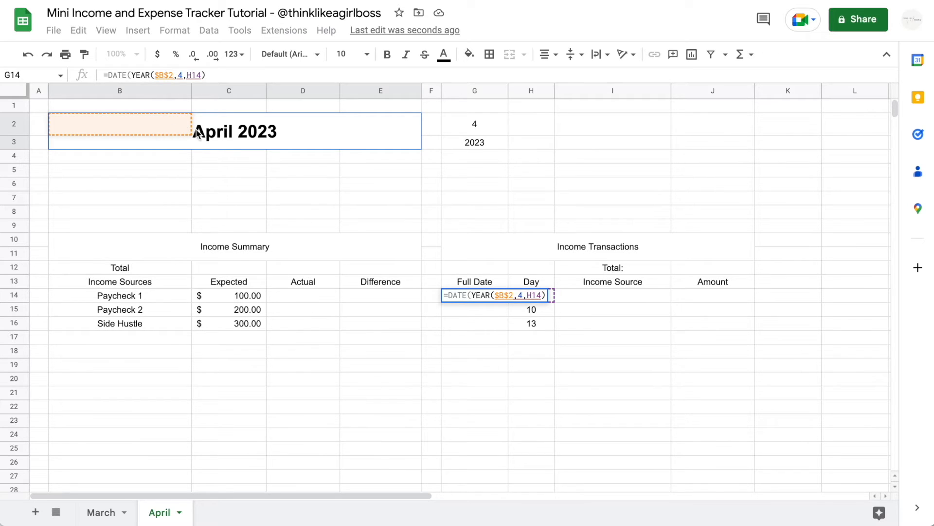
click(160, 75)
key(F4)
text())
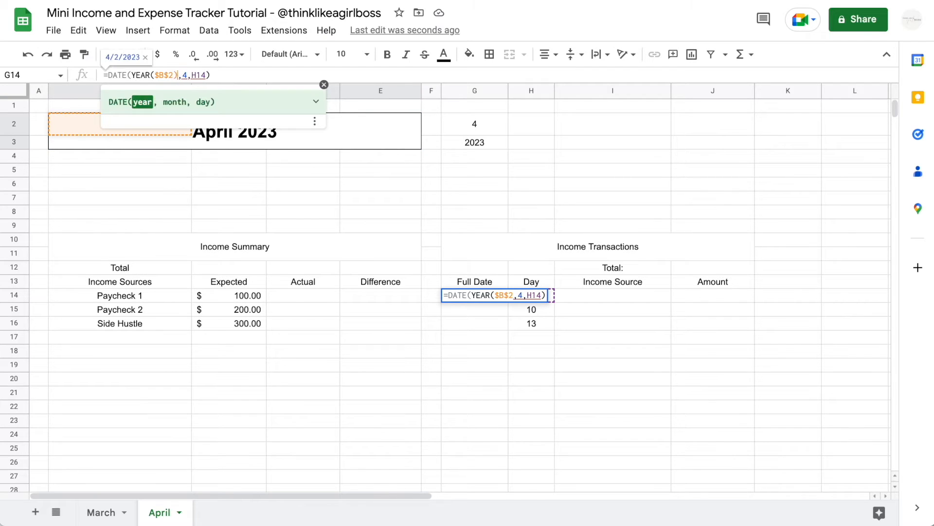
key(Return)
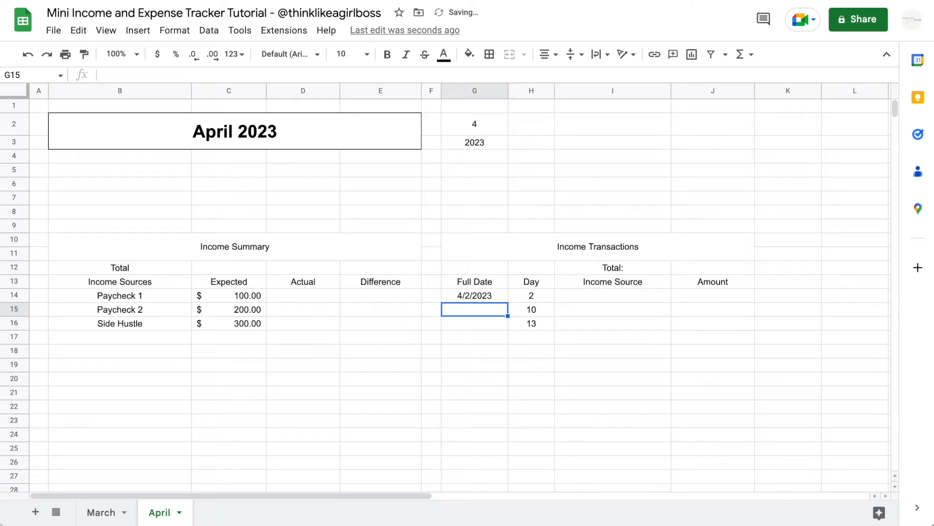
Step: Replace the fixed month in G14's formula with MONTH($B$2), making it =DATE(YEAR($B$2),MONTH($B$2),H14)
key(Up)
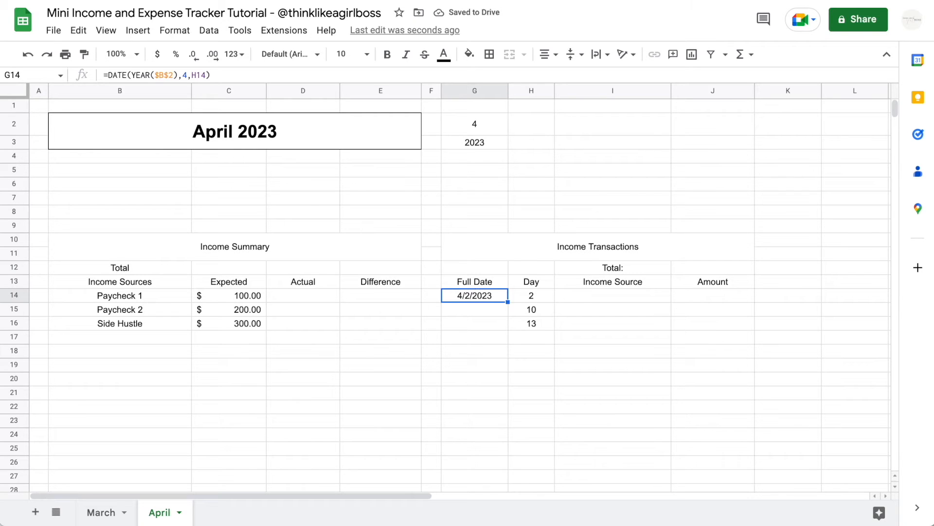
click(188, 74)
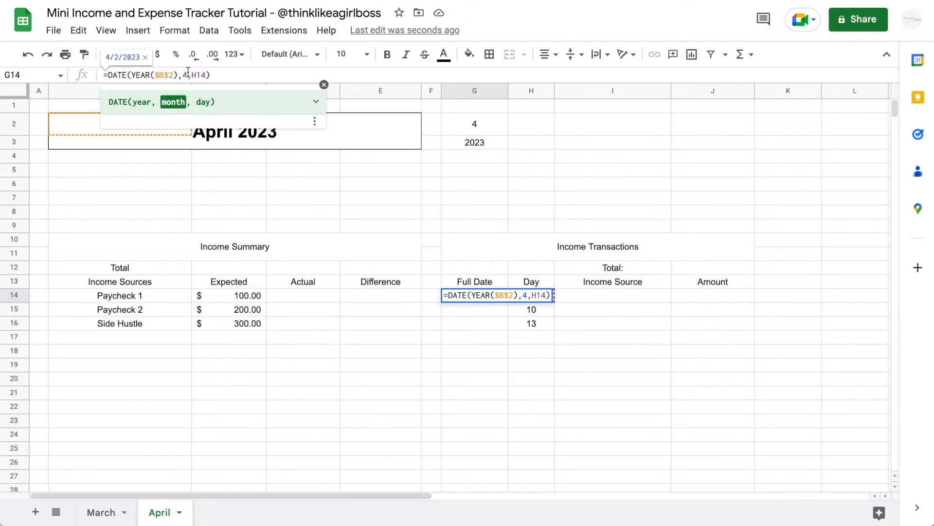
key(BackSpace)
text(MONTH)
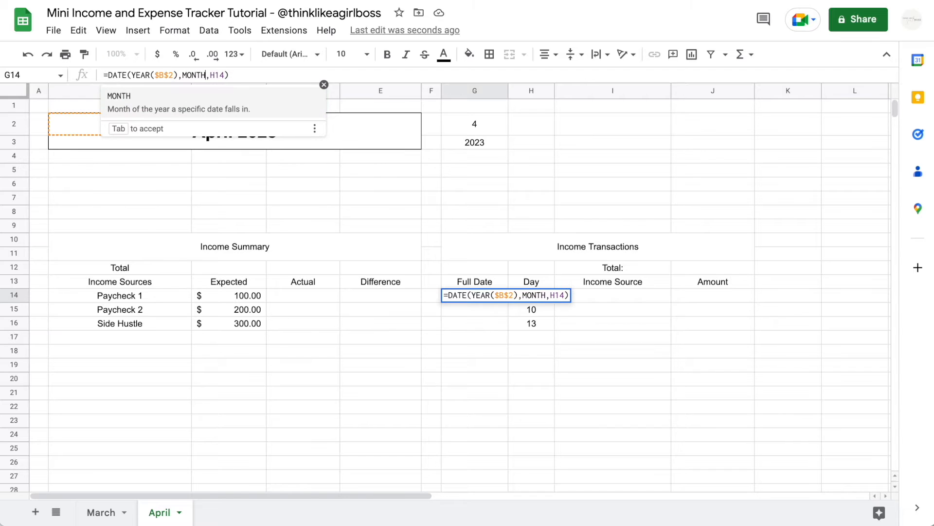
text(()
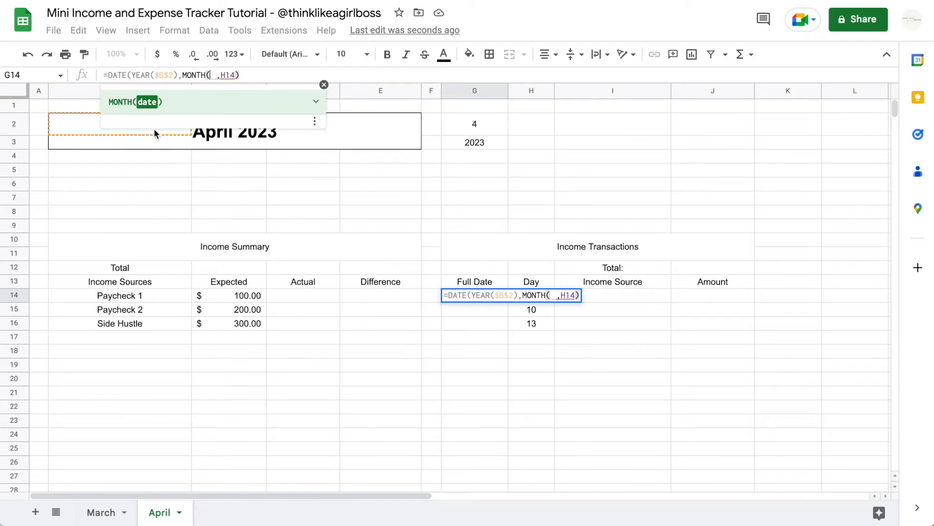
click(154, 129)
key(F4)
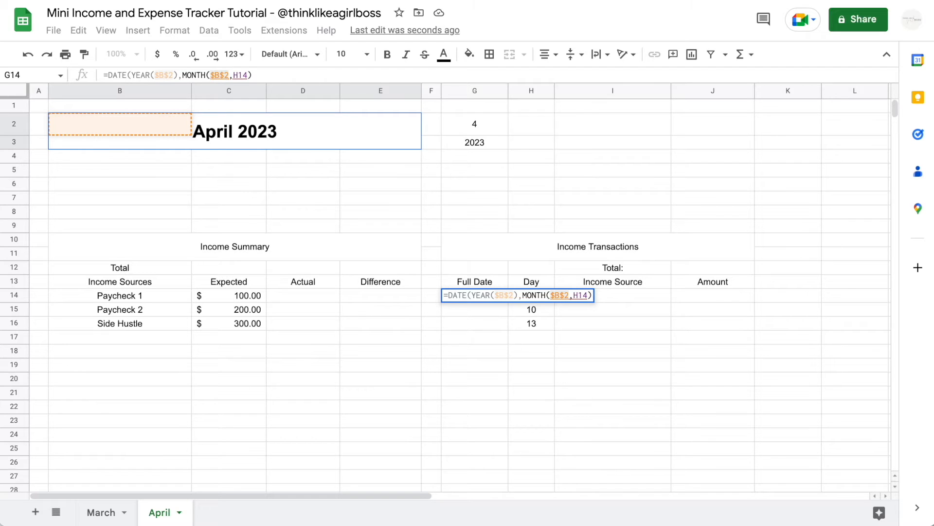
text())
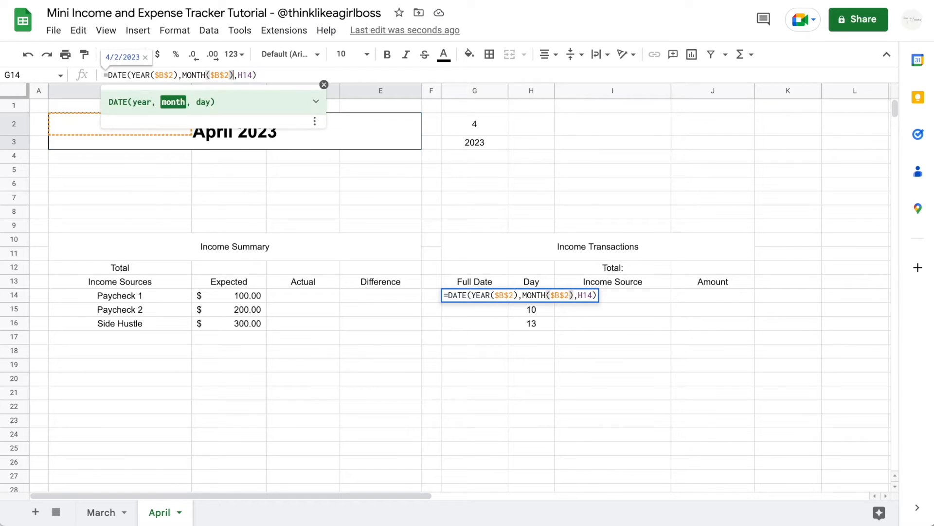
key(Return)
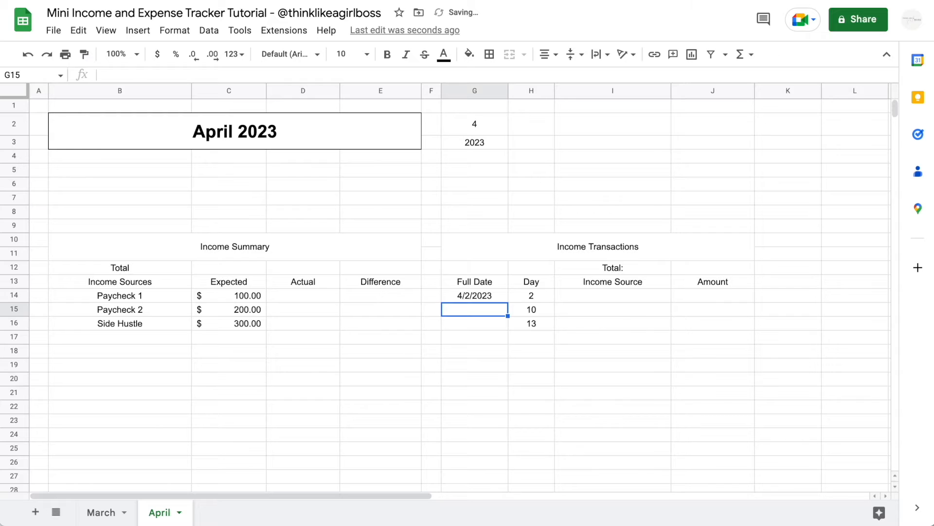
key(Up)
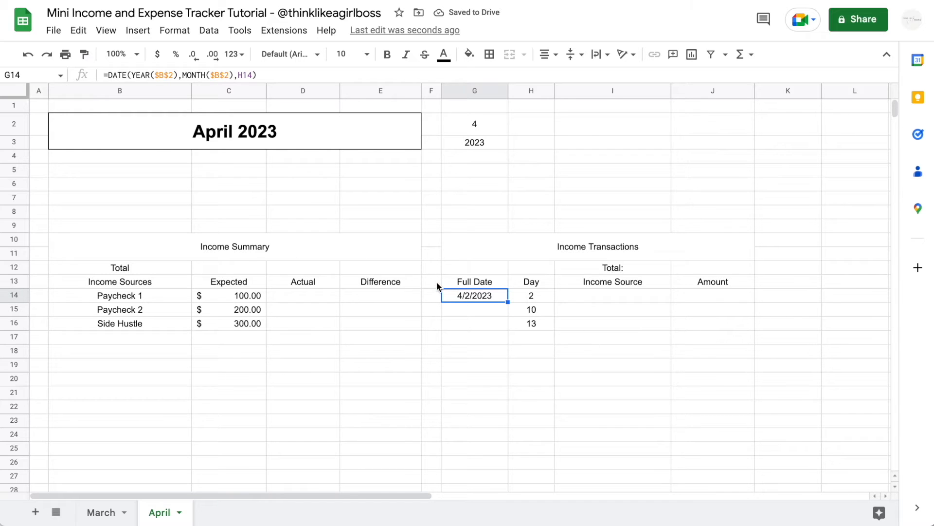
Step: Change the first transaction's day in H14 to 20 to test the Full Date formula
click(523, 297)
text(20)
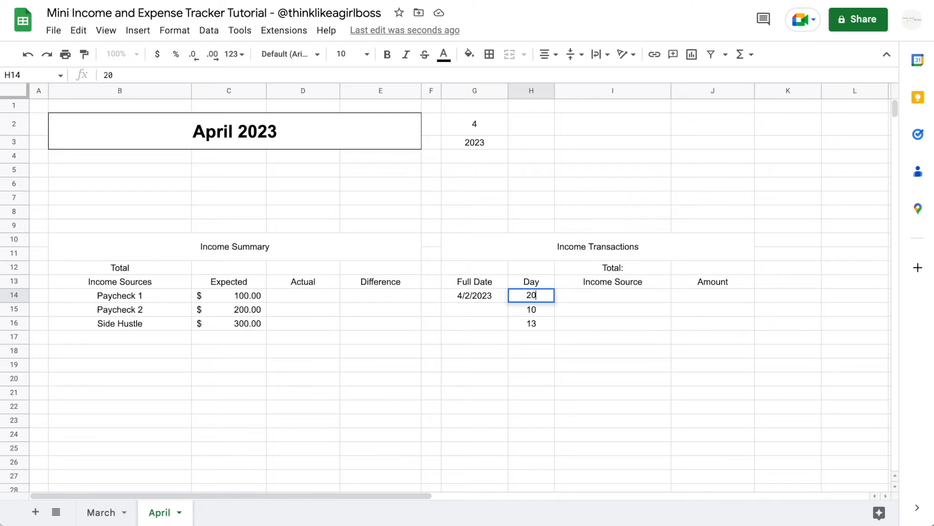
key(Return)
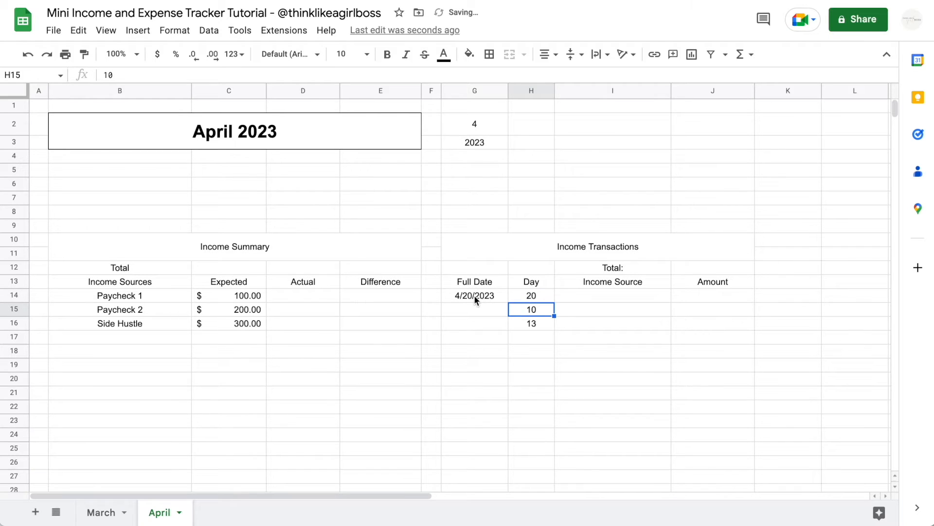
Step: Test the Full Date formula by switching the title date to May 17, 2023, and set it back to April 12, 2023
double_click(262, 136)
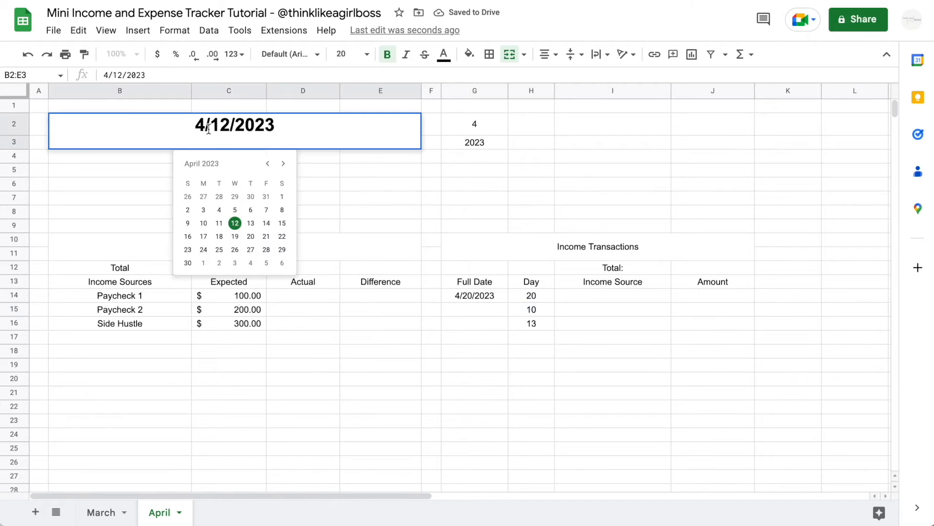
click(283, 164)
click(236, 223)
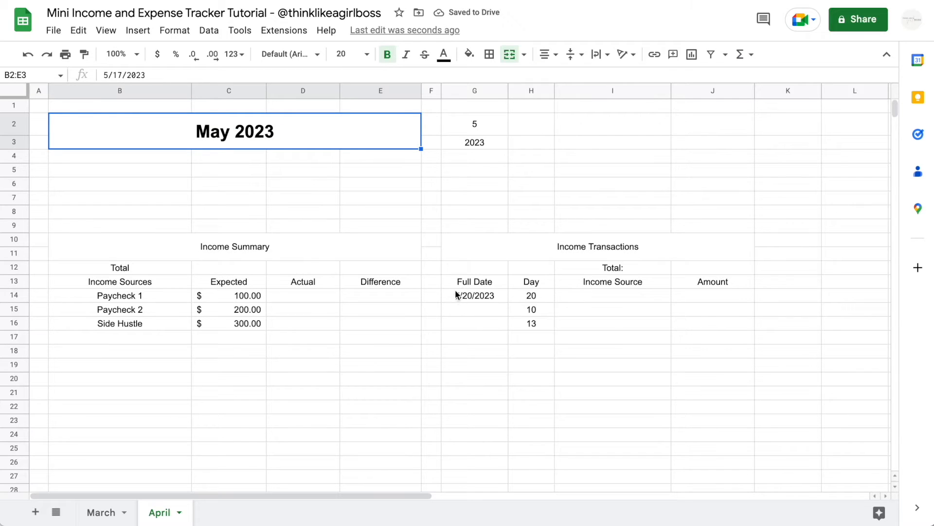
double_click(214, 136)
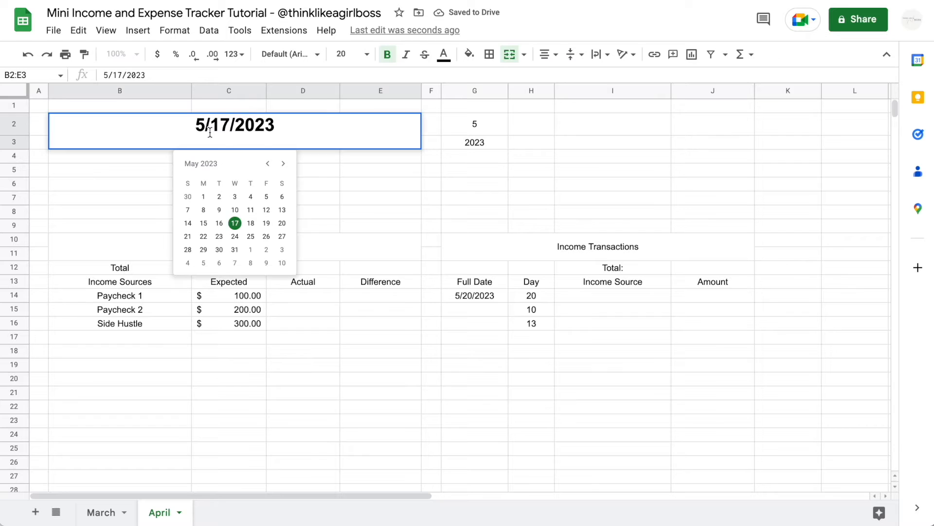
click(268, 164)
click(235, 223)
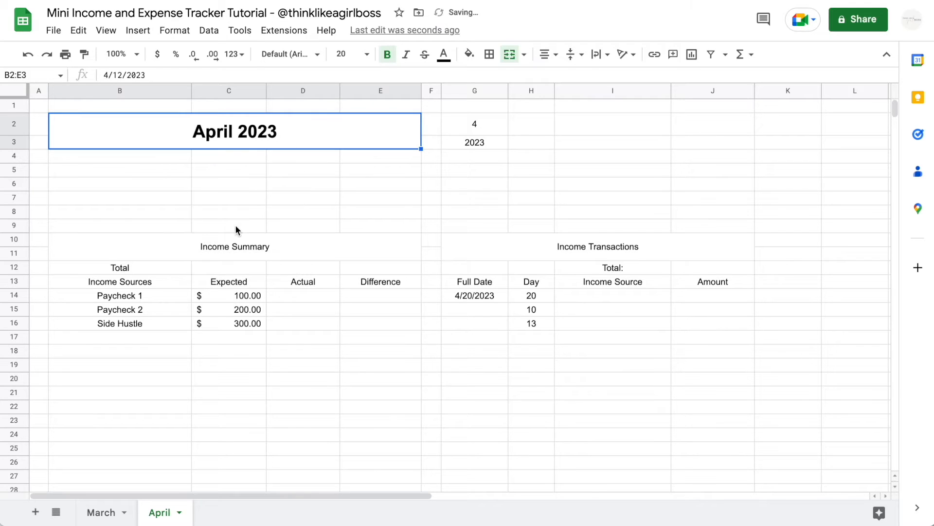
Step: Apply the custom date format "Tue, Aug 5" to the Full Date column from G14 to G1000, matching the March sheet
click(495, 291)
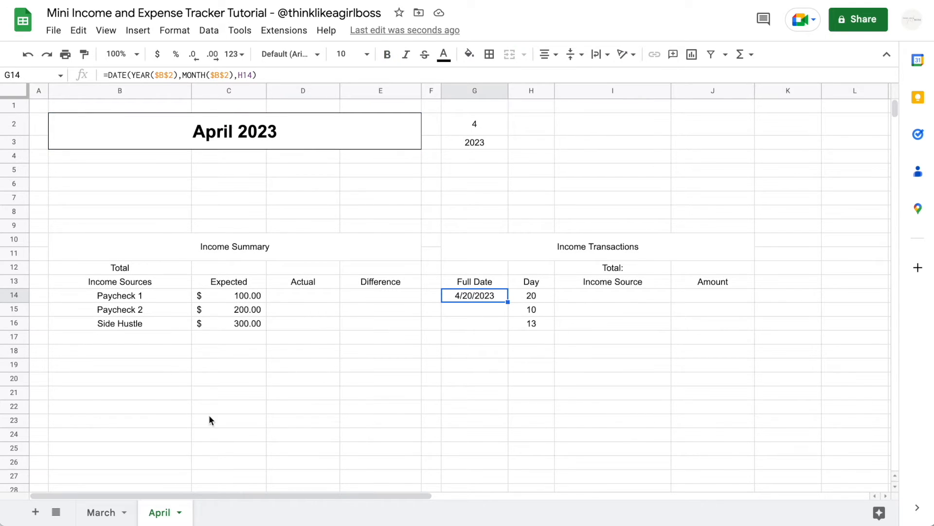
click(97, 514)
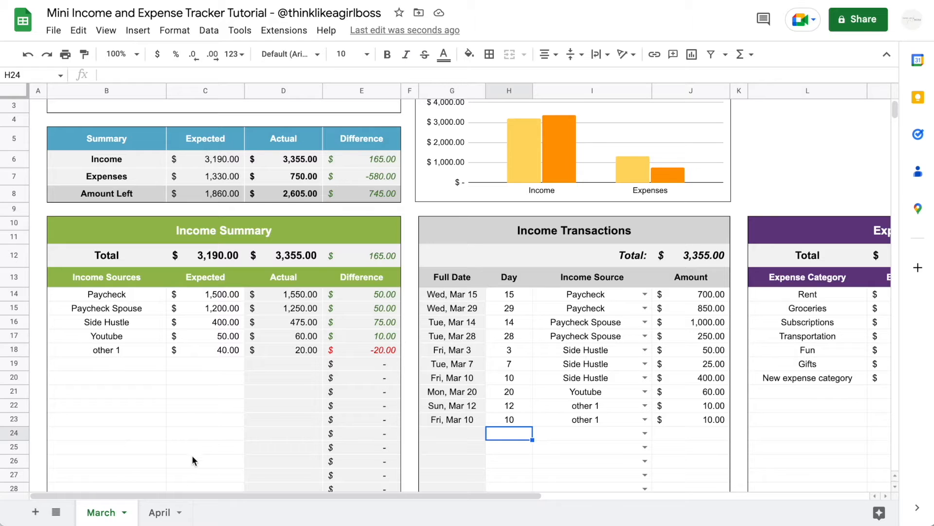
click(160, 512)
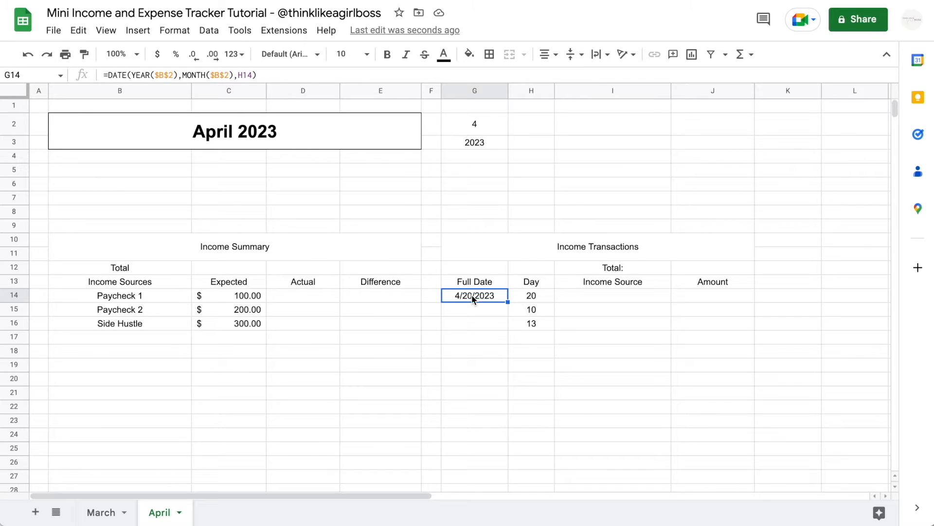
key(ctrl+shift+Down)
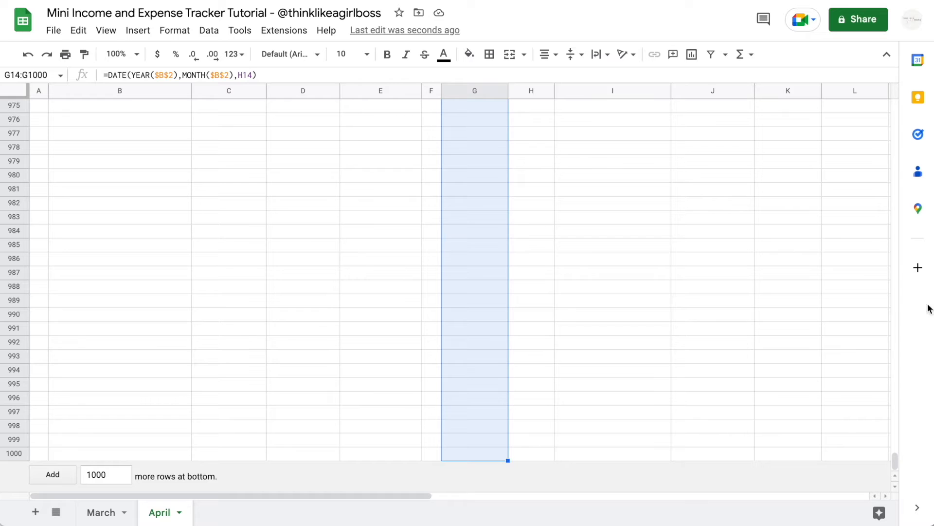
drag(894, 461, 893, 106)
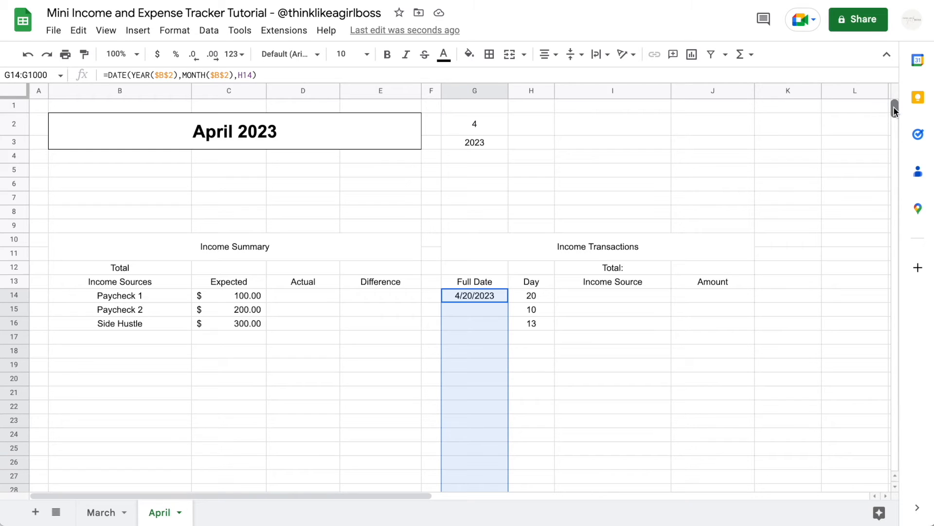
click(175, 30)
mouse_move(193, 84)
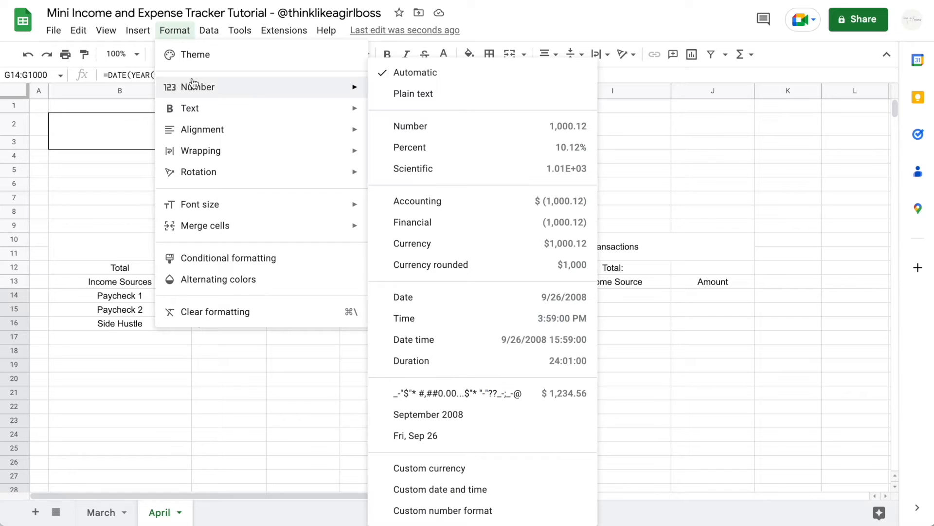
click(490, 489)
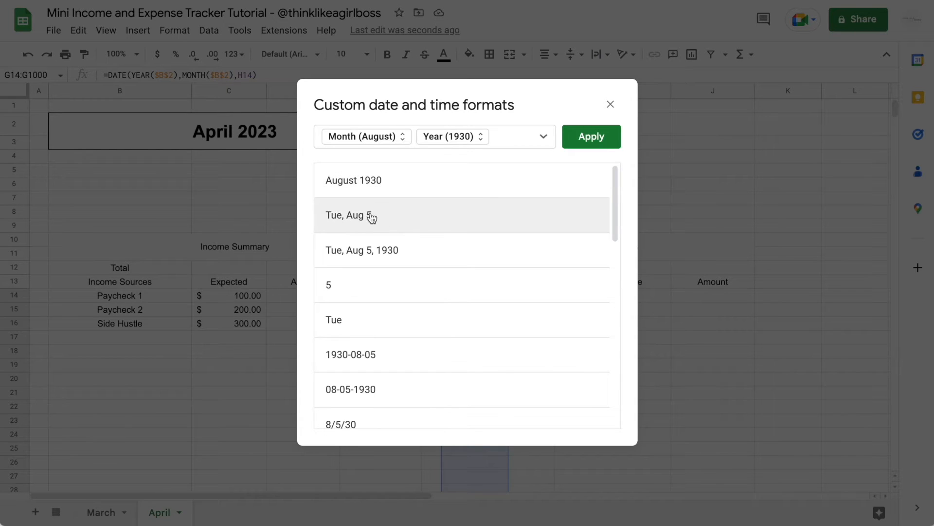
click(398, 217)
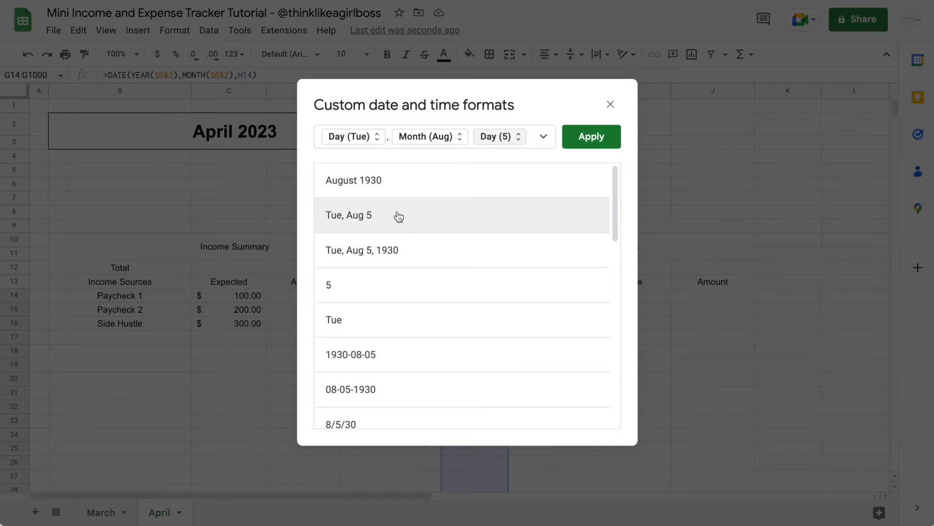
click(611, 141)
Step: Test the formatted date by setting the day in H14 to 15 and back to 20
click(535, 294)
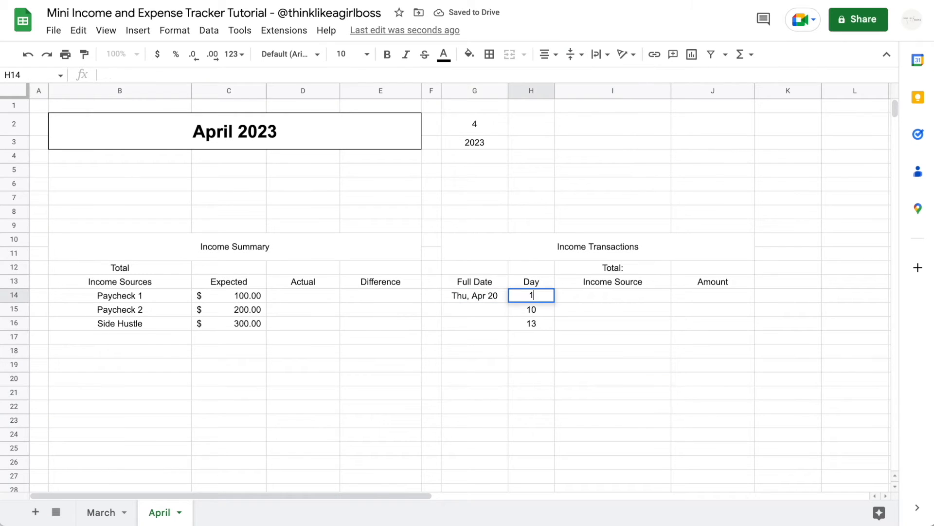
text(15)
key(Return)
key(Up)
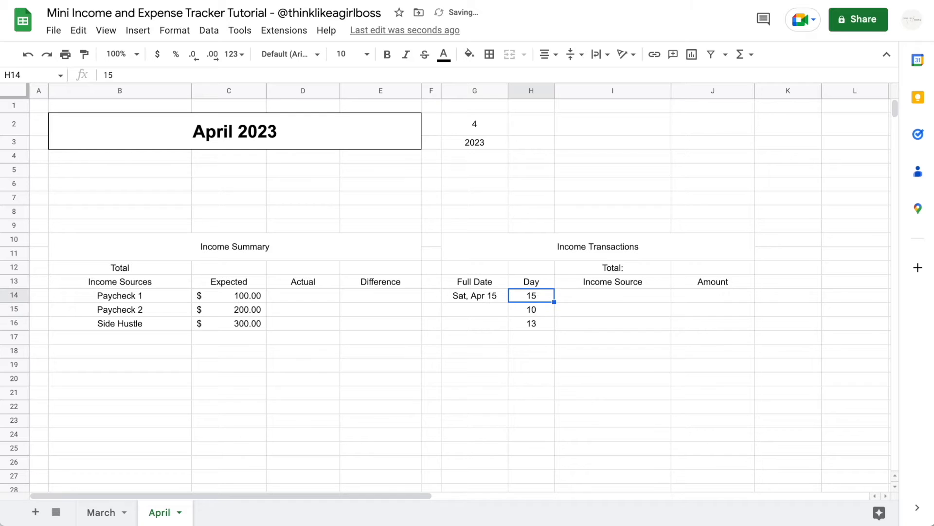
text(20)
key(Return)
Step: Clear the first transaction's day in H14 to test the Full Date formula with an empty day
click(499, 296)
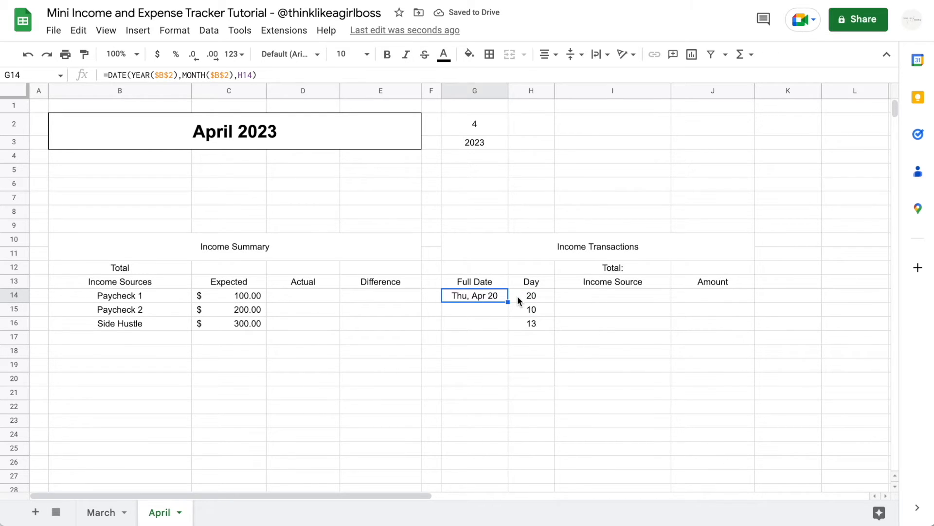
click(517, 297)
key(Delete)
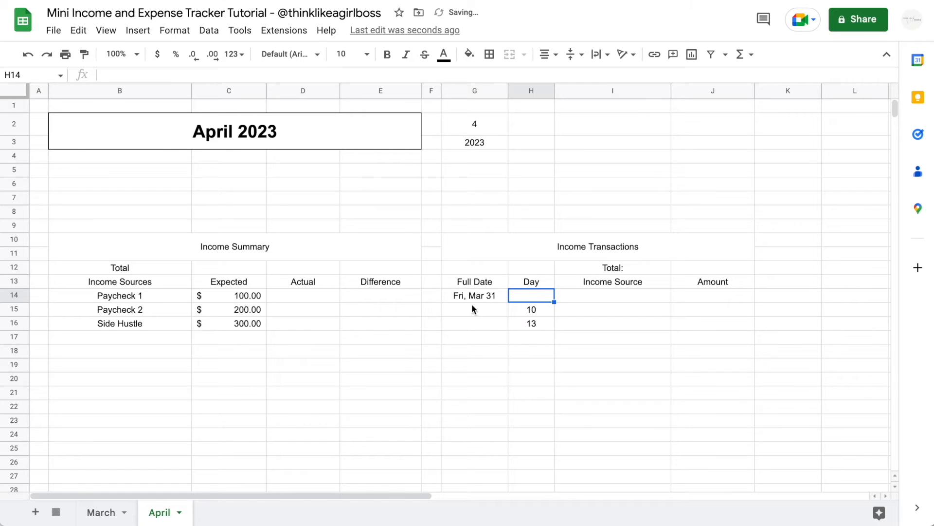
Step: Wrap G14's DATE formula in an IF function with H14<>"" as its logical test
click(496, 296)
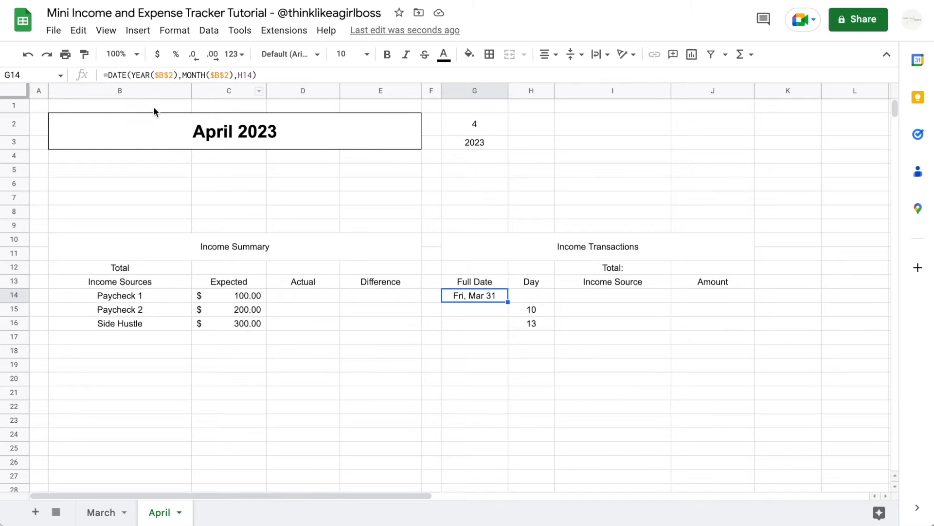
key(Return)
click(107, 75)
text(IF()
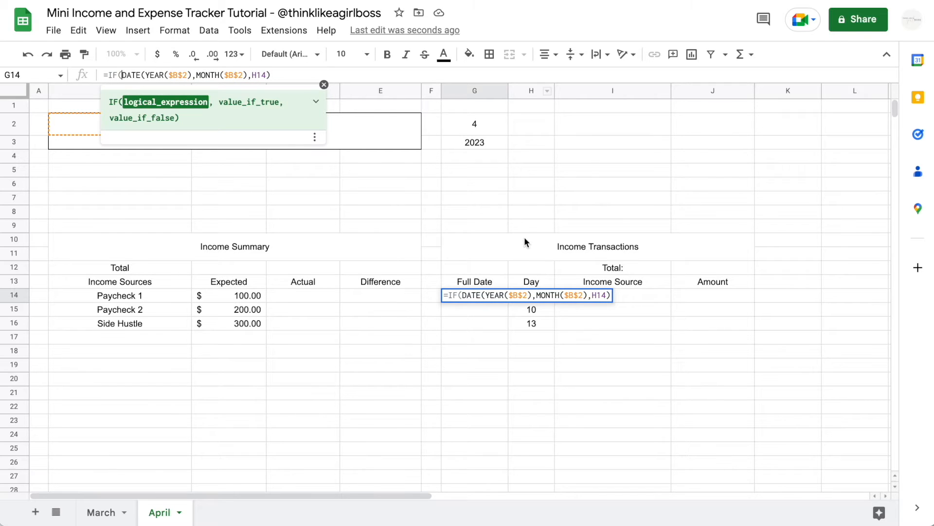
text(H14)
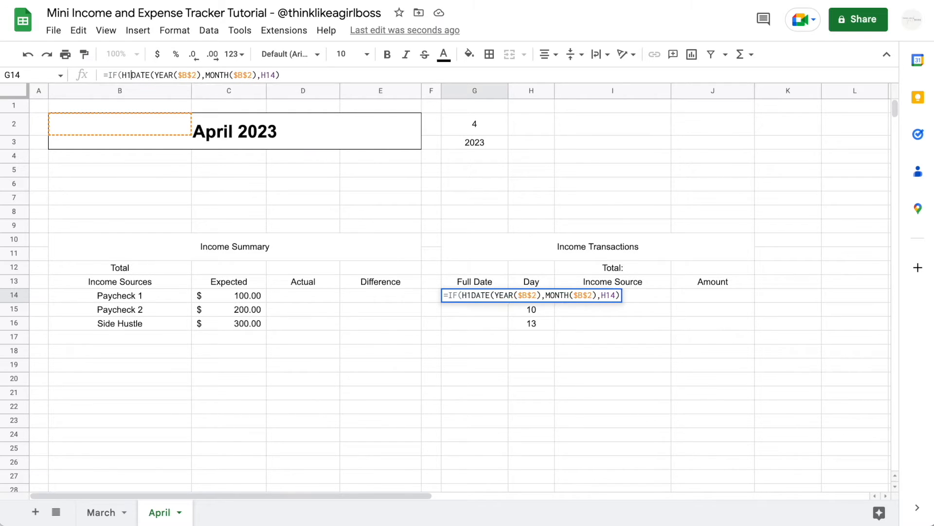
text(<>"")
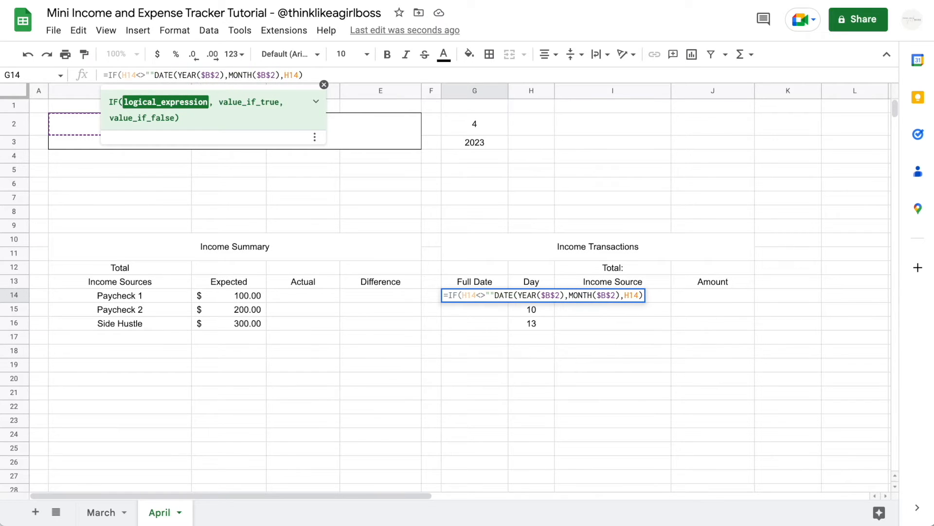
text(,)
Step: Complete G14's IF with an empty false value, making it =IF(H14<>"",DATE(YEAR($B$2),MONTH($B$2),H14),)
drag(159, 75, 327, 72)
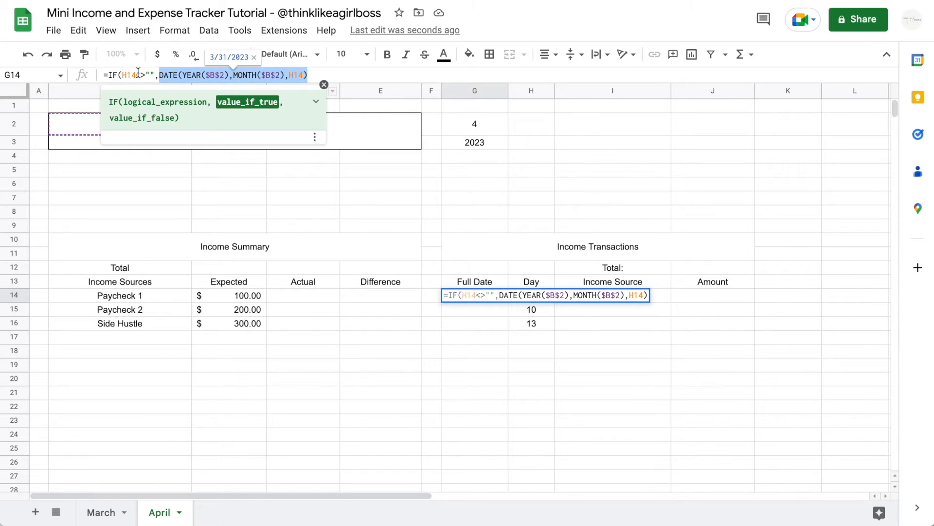
click(160, 73)
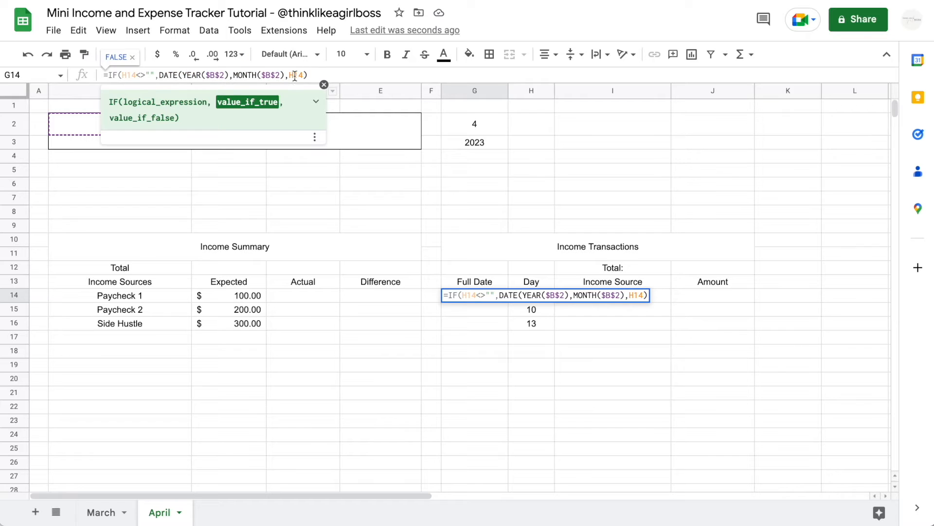
click(312, 74)
text(,)
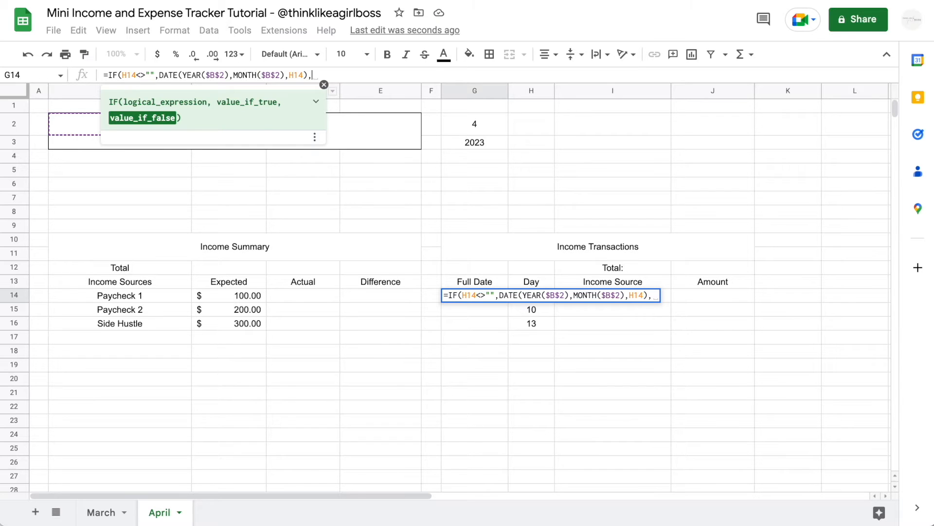
text())
key(Return)
key(Up)
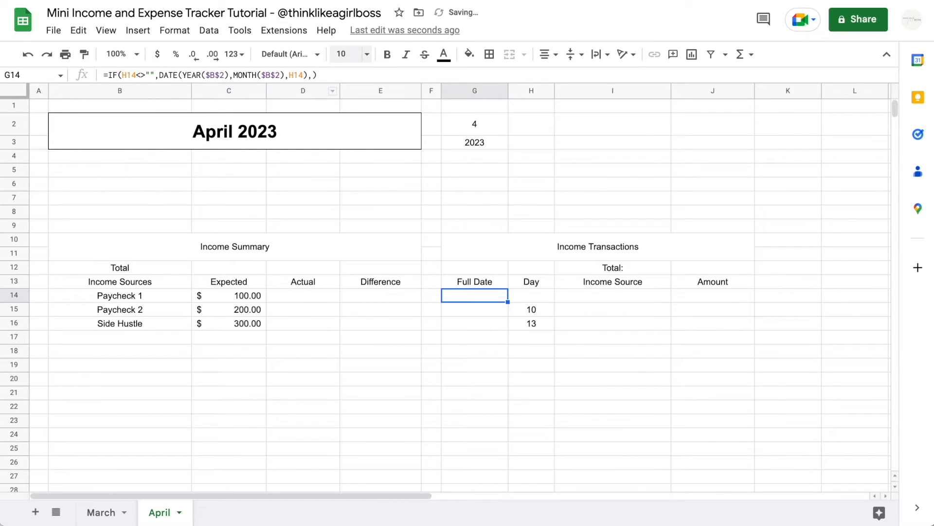
Step: Enter 20 as the first transaction's day in H14
key(Right)
text(20)
key(Return)
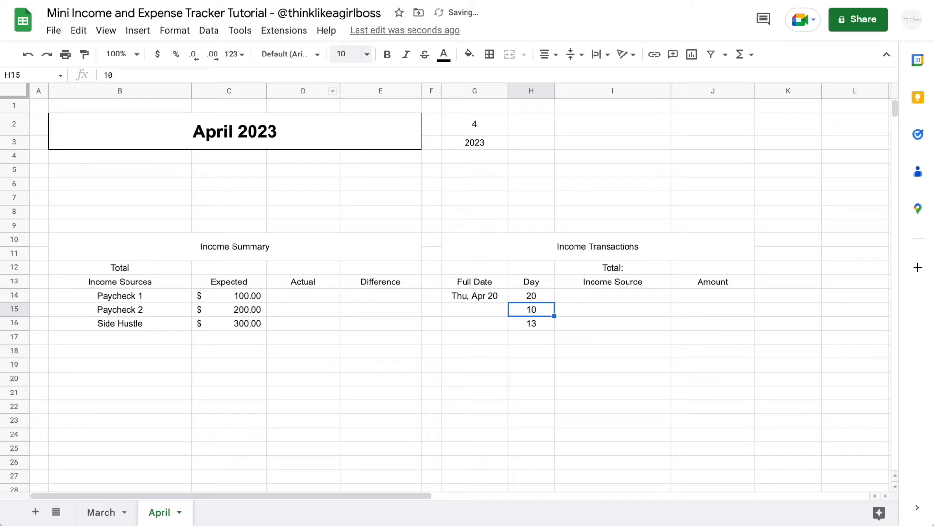
Step: Try filling G14's formula down the next few rows with a test day of 12, and undo both changes
key(Up)
key(Left)
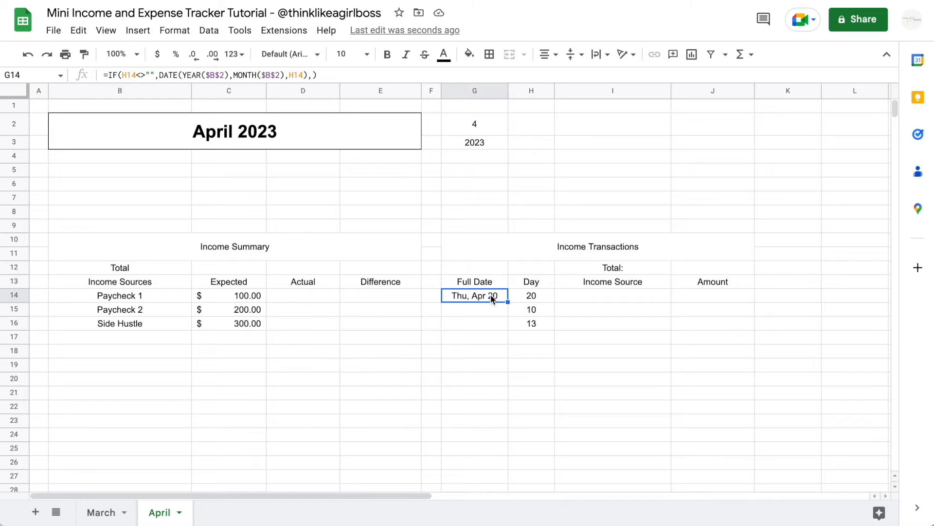
drag(508, 301, 489, 397)
click(533, 343)
text(12)
key(Return)
key(ctrl+z)
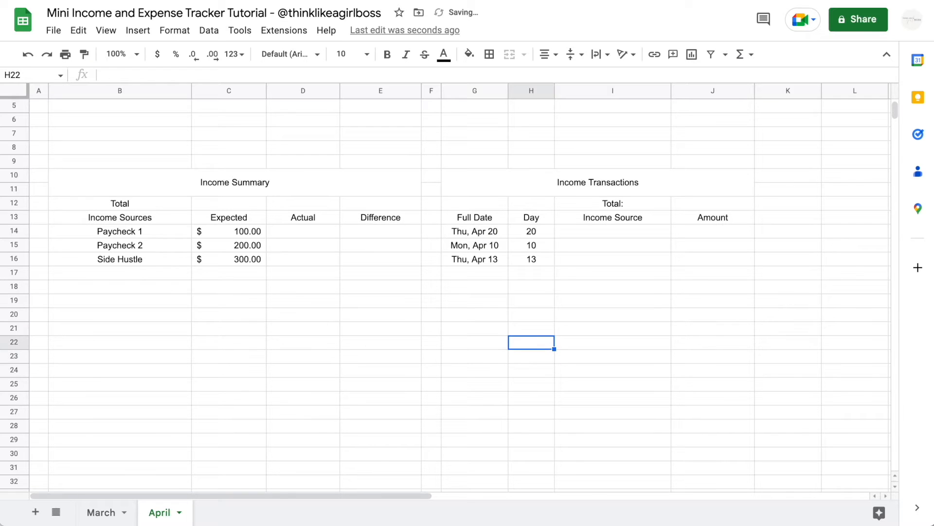
key(ctrl+z)
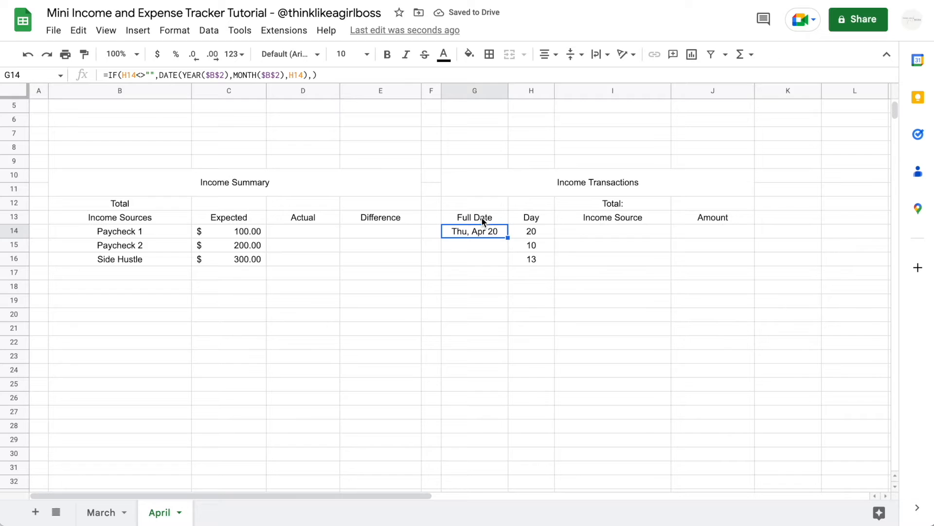
Step: Paste G14's formula down the Full Date column through G1000 and test it with day 12 in H985
key(ctrl+shift+Down)
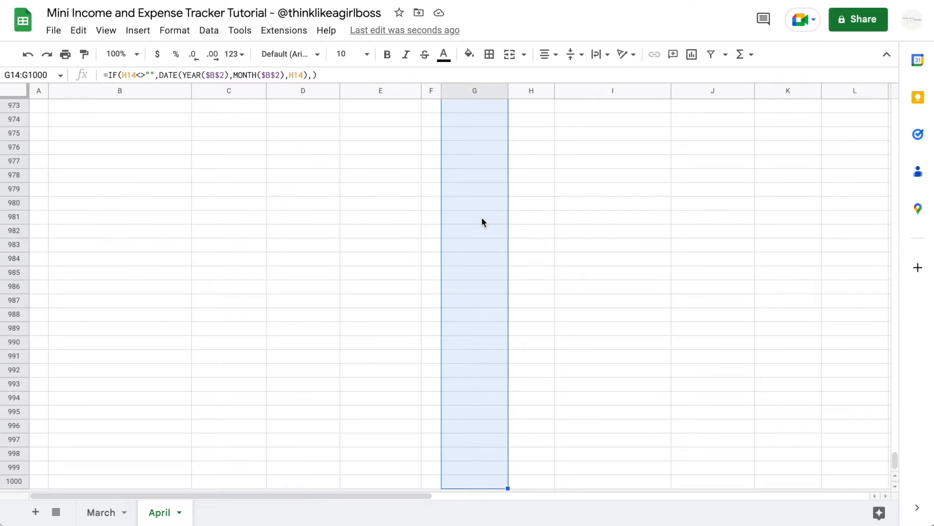
key(ctrl+v)
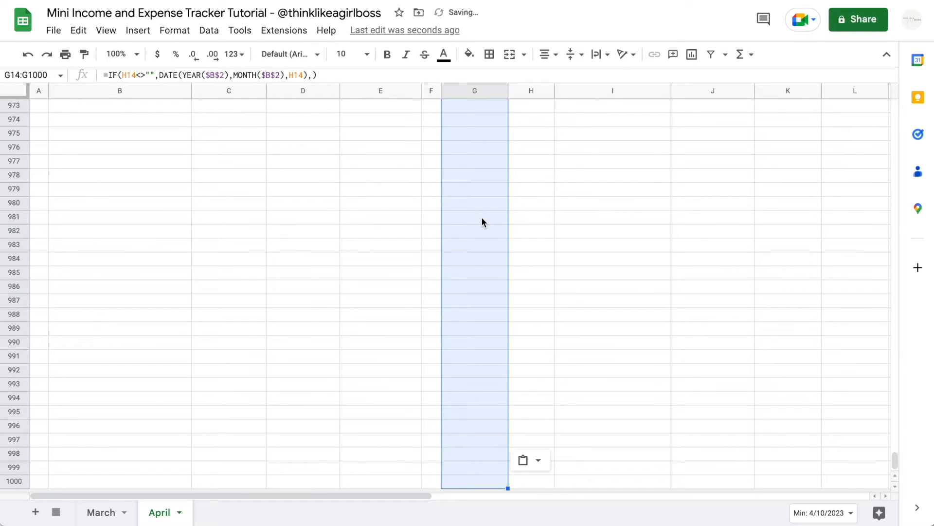
click(521, 275)
text(12)
key(Return)
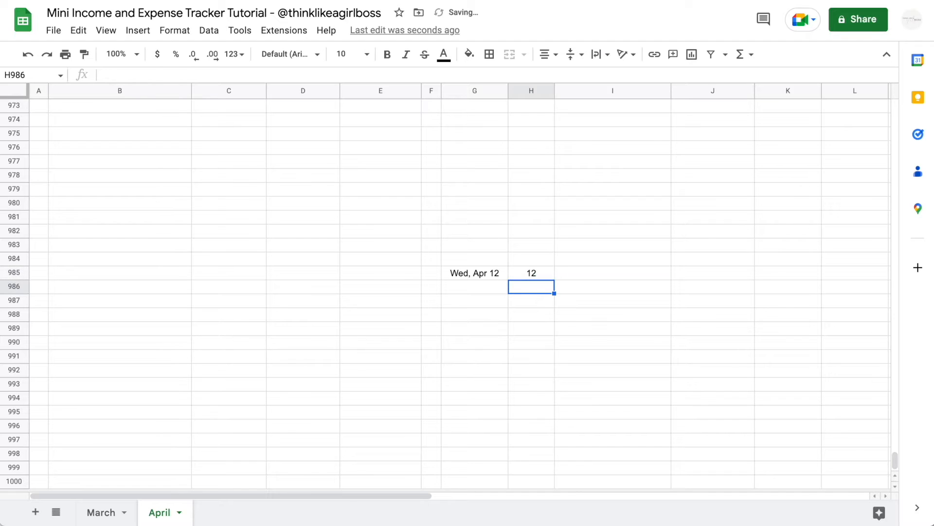
Step: Enter 14 as another test day in H989 and clear the test days near the sheet's end
key(Down)
key(Down)
key(Down)
key(Down)
key(Up)
text(14)
key(Return)
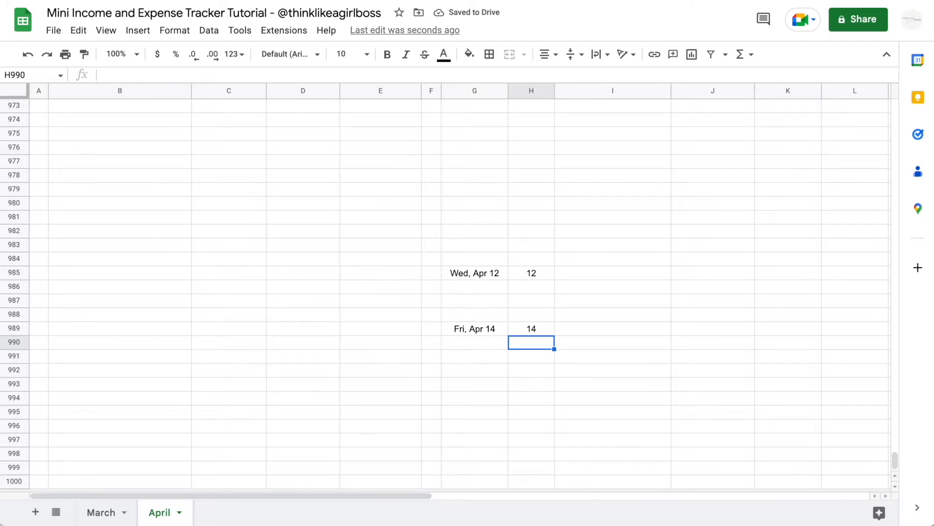
key(Up)
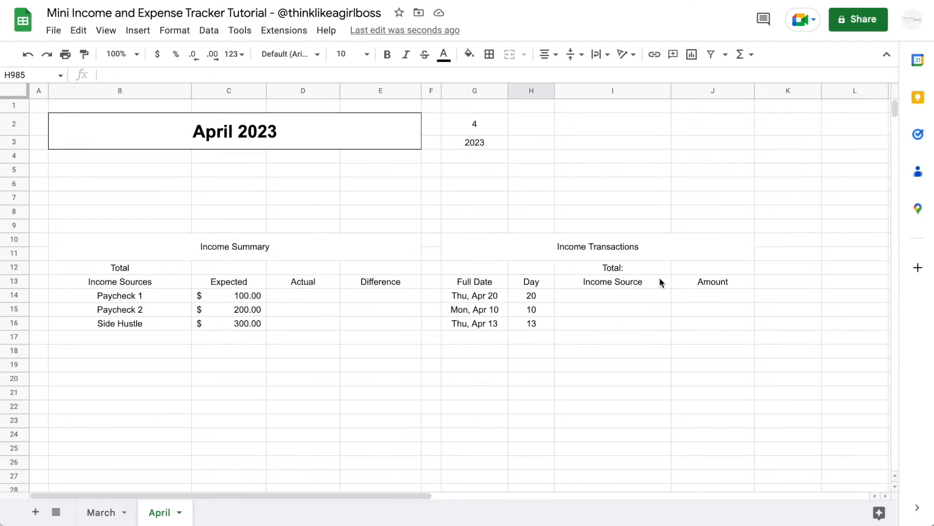
Step: Clear the copied Full Date formulas from G15 down to the end of the column
click(456, 309)
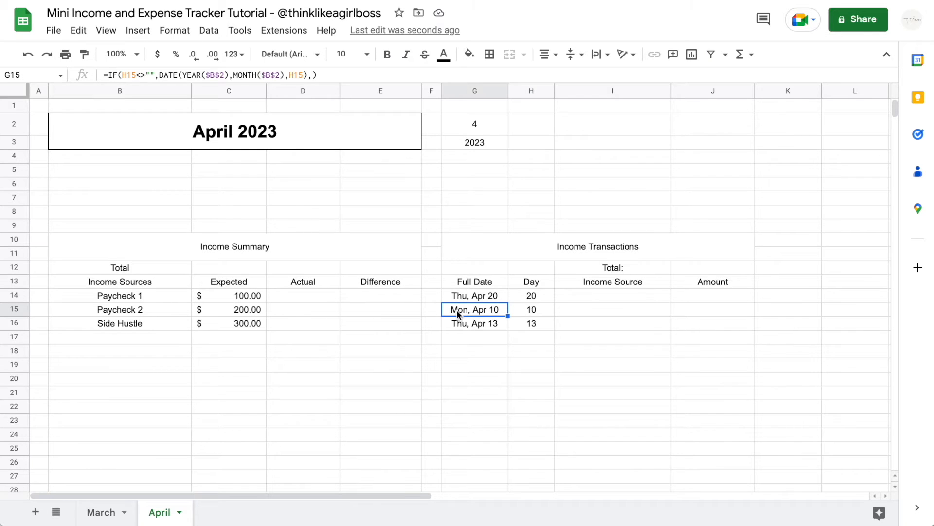
key(ctrl+shift+Down)
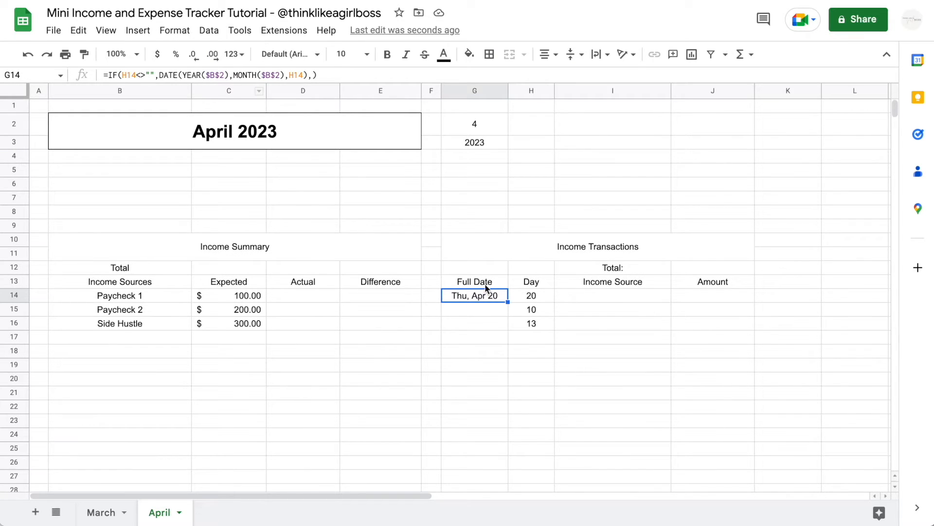
Step: Wrap G14's Full Date formula in an ARRAYFORMULA function
click(109, 74)
text(ARRAYFORMULA)
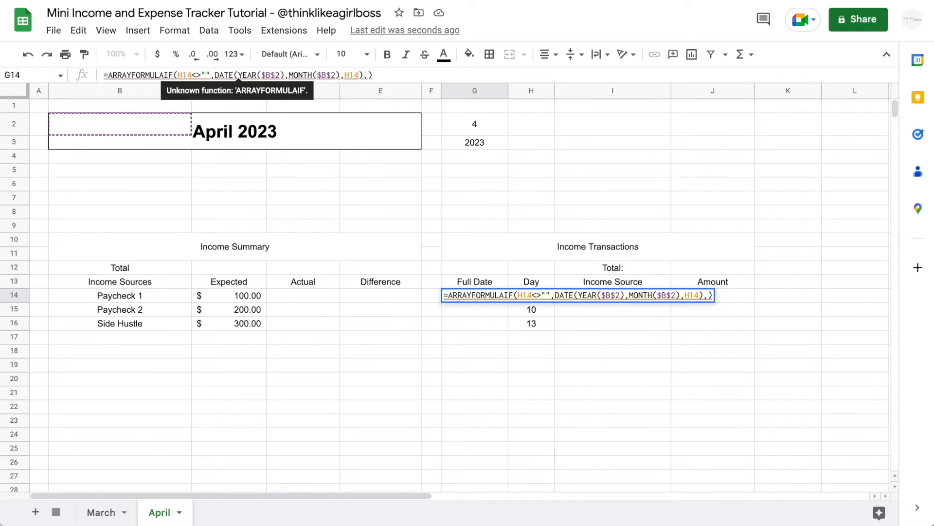
text(()
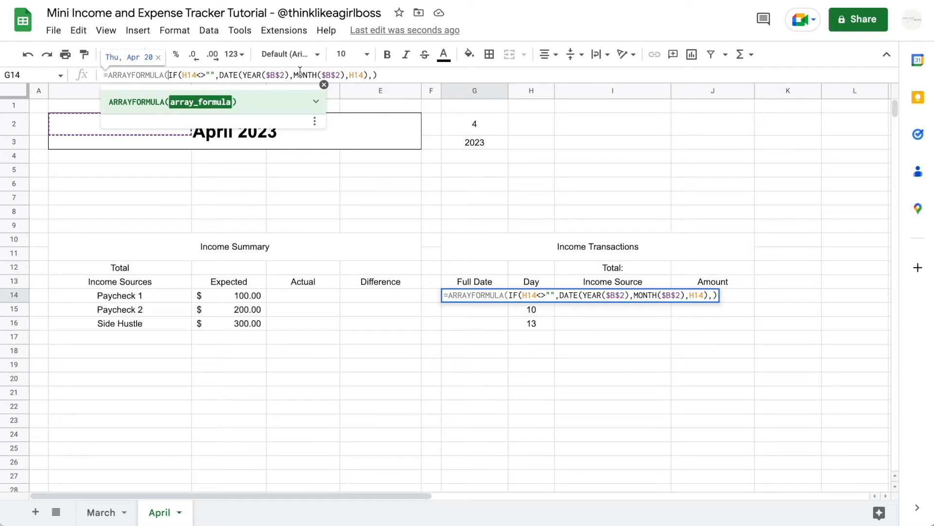
click(392, 75)
text())
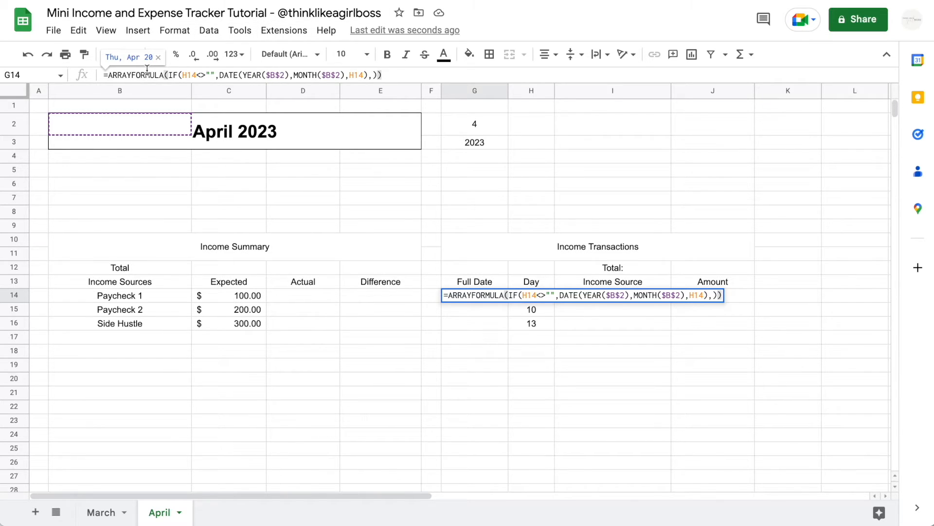
Step: Change both H14 references in G14's array formula to the open-ended range H14:H
click(198, 76)
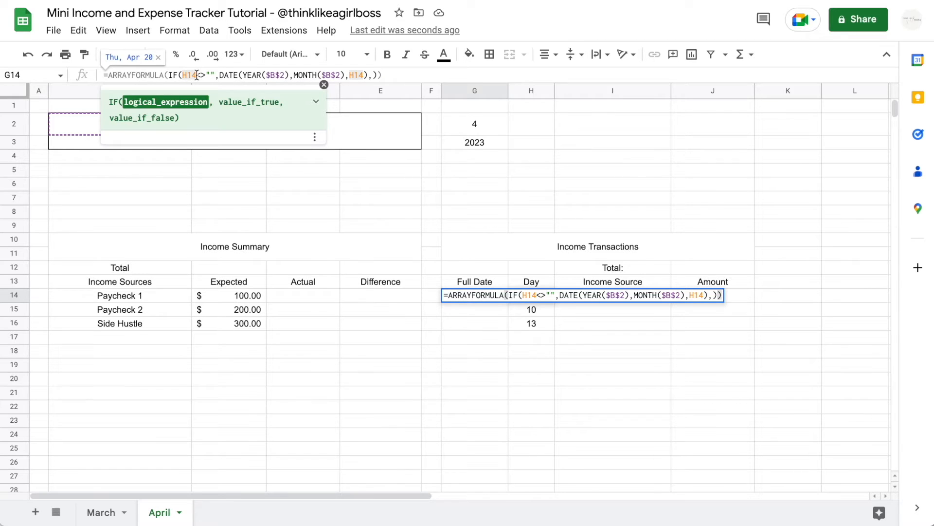
text(:H)
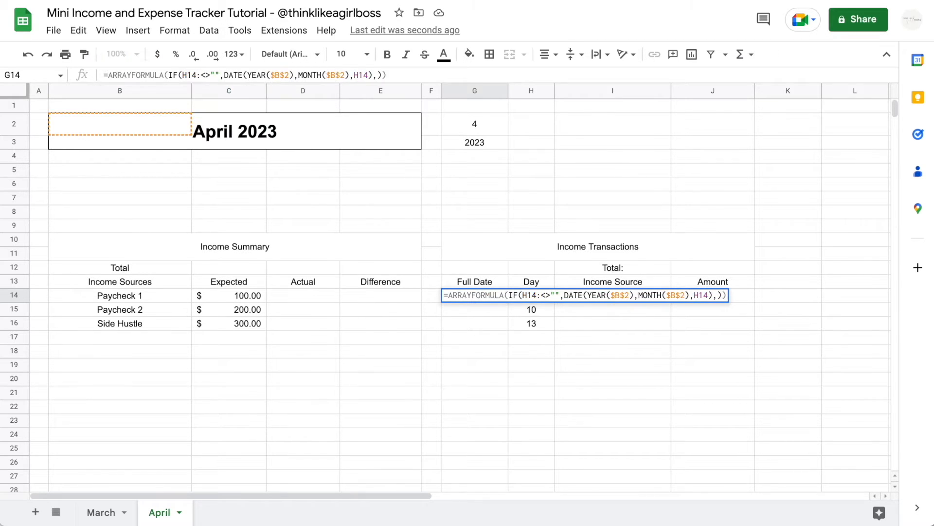
click(373, 74)
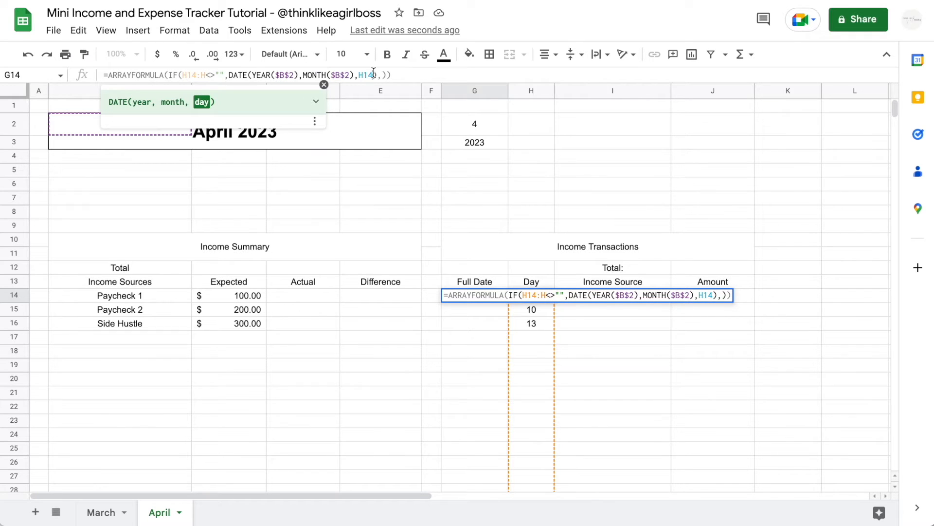
text(:)
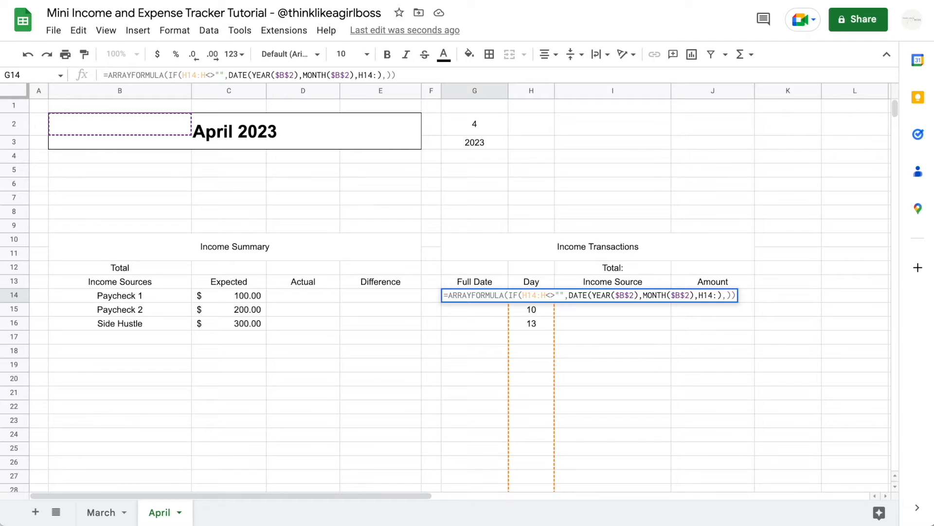
text(H)
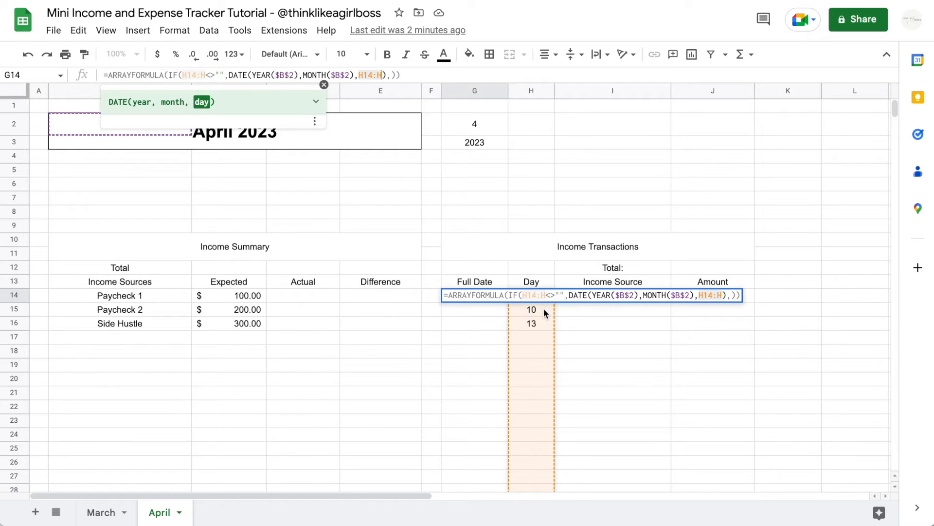
key(Return)
click(460, 293)
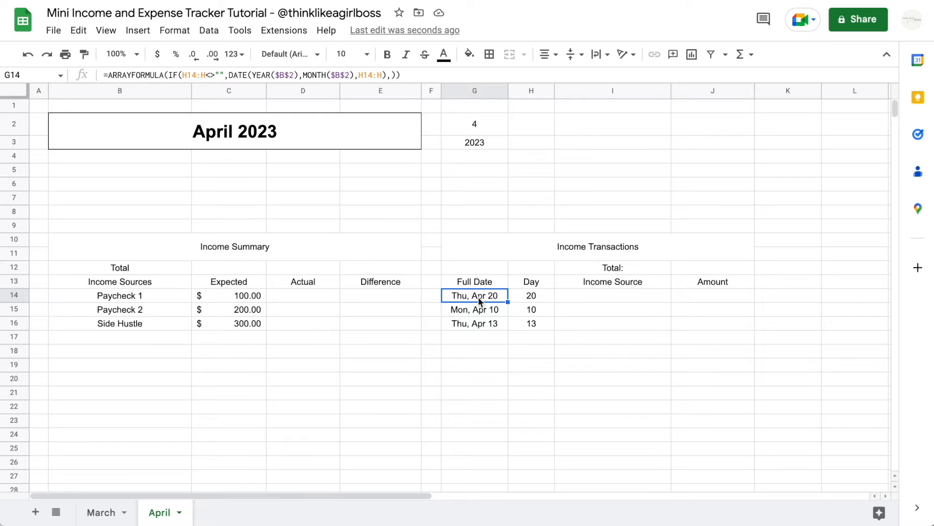
Step: Test the array formula by entering days 13, 14 and 15 at scattered rows further down the Day column
scroll(478, 296, down, 20)
click(530, 300)
text(13)
key(Return)
scroll(546, 292, down, 16)
click(515, 322)
text(14)
key(Return)
scroll(540, 299, down, 14)
click(536, 301)
text(15)
key(Return)
Step: Test the array formula on the sheet's last row by entering day 14 in H1000
scroll(535, 301, down, 20)
scroll(531, 301, down, 20)
click(532, 453)
text(14)
key(Return)
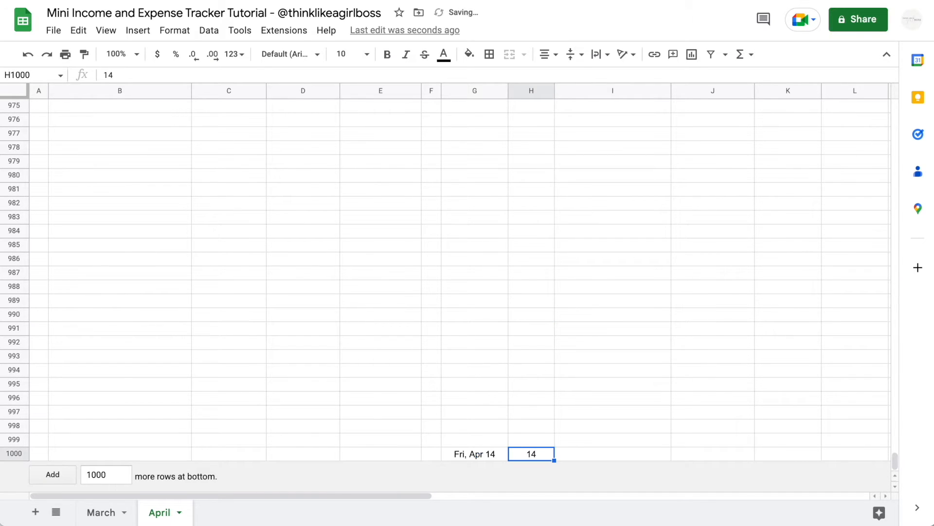
scroll(454, 299, up, 20)
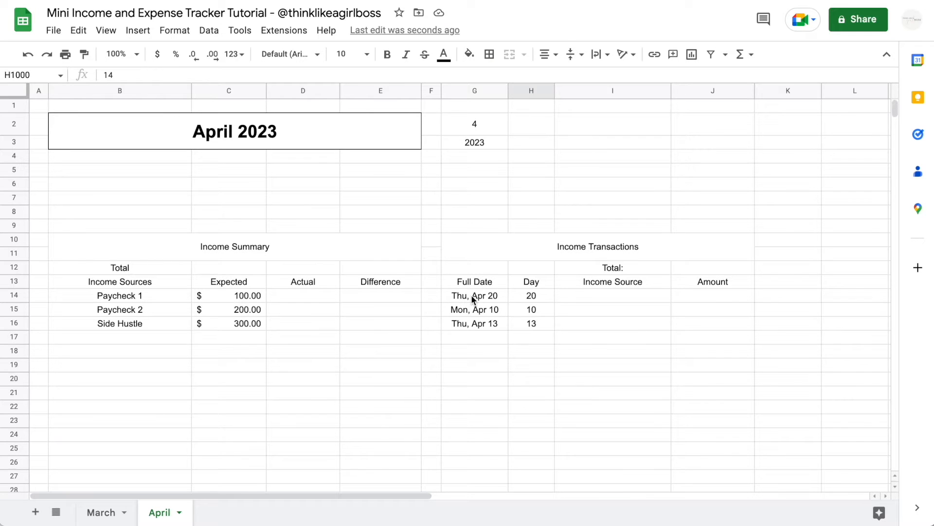
Step: Clear all Day entries from H15 through H1000
click(472, 294)
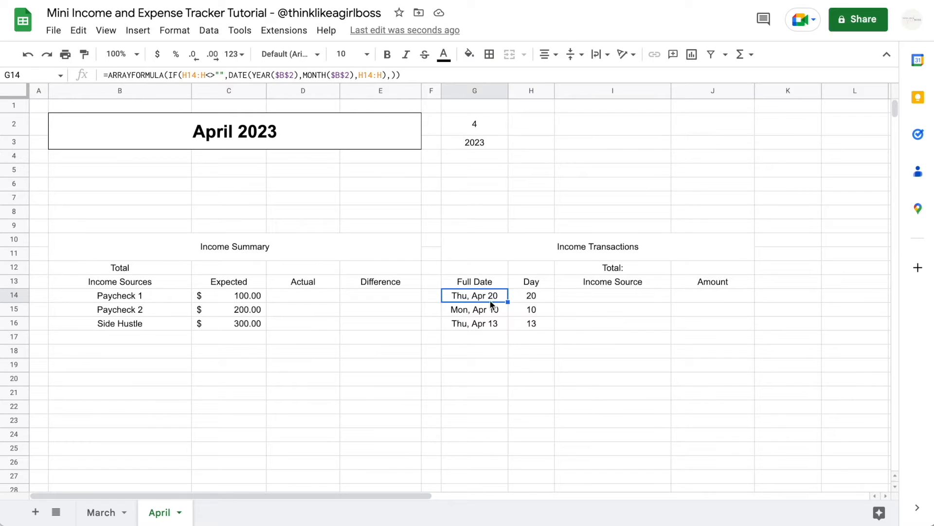
click(531, 309)
key(ctrl+shift+Down)
key(ctrl+shift+Down)
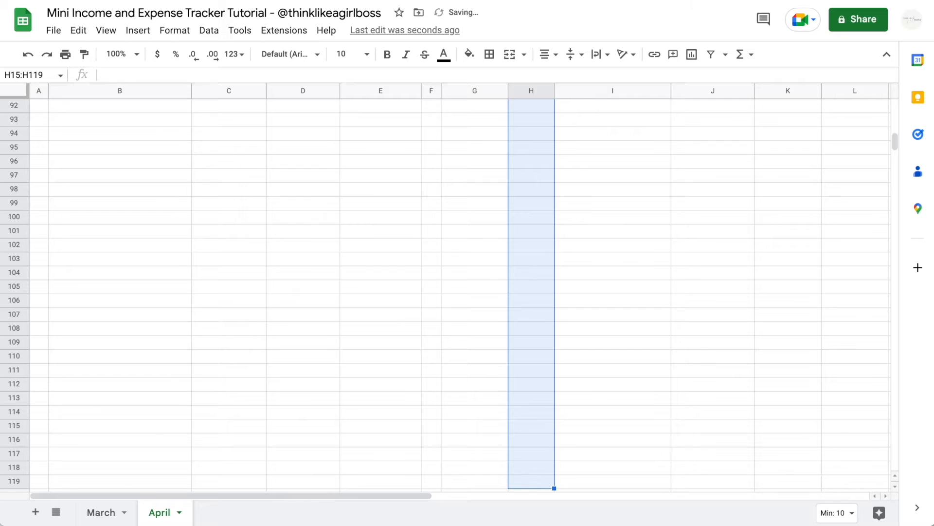
key(ctrl+shift+Down)
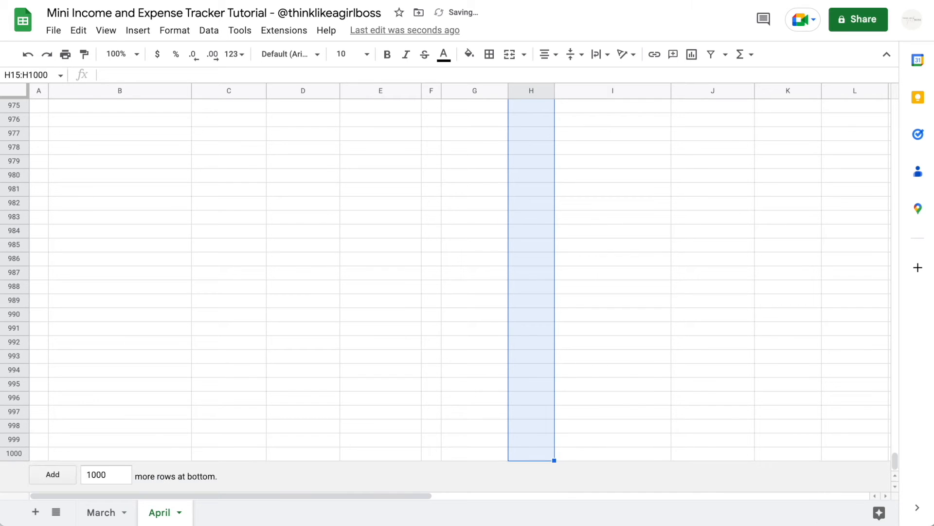
drag(895, 460, 895, 107)
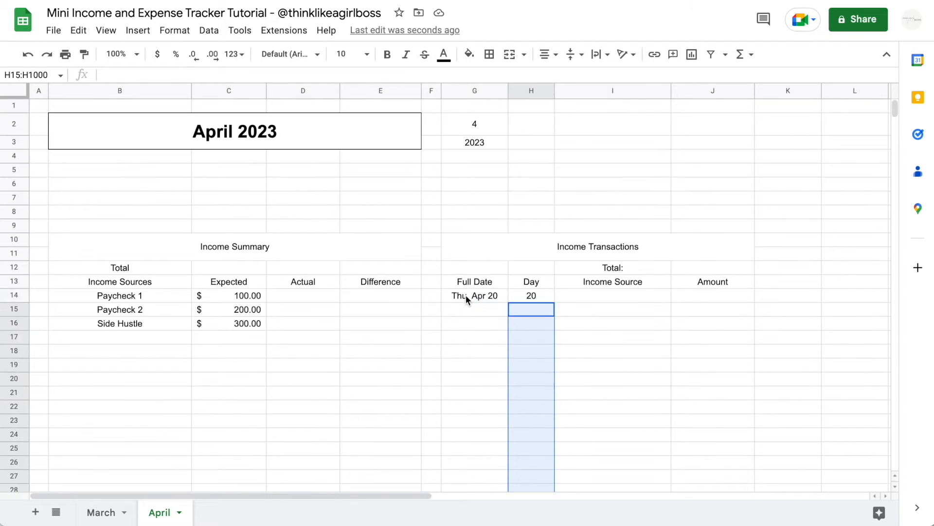
Step: Inspect the H14:H day reference inside G14's array formula without changing it
click(466, 295)
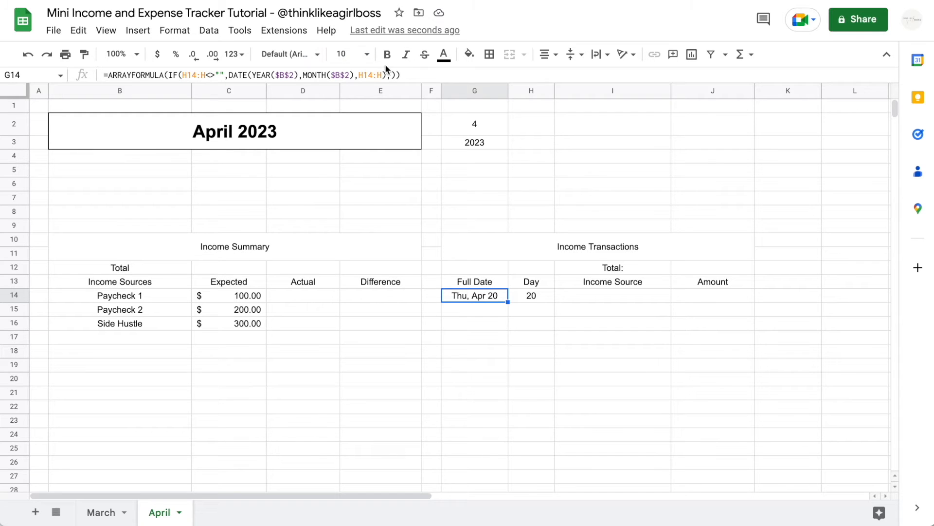
drag(383, 75, 359, 76)
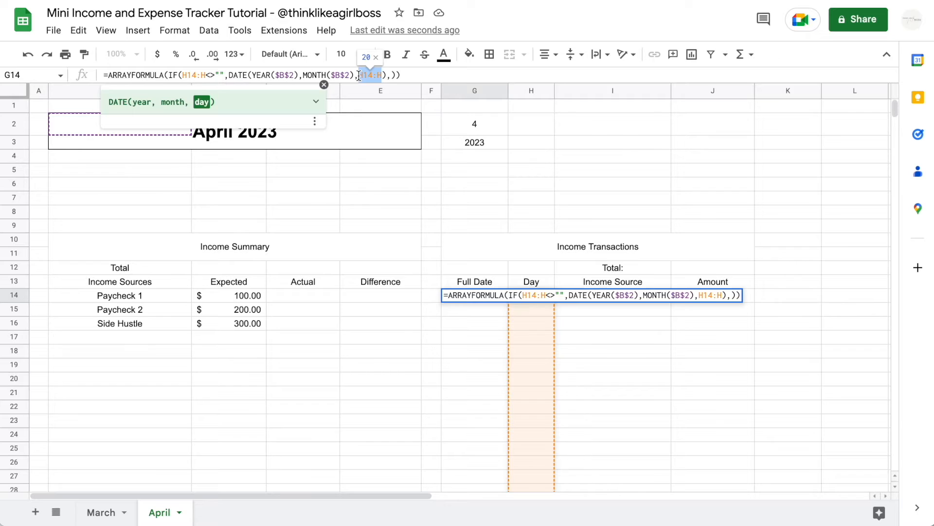
key(Escape)
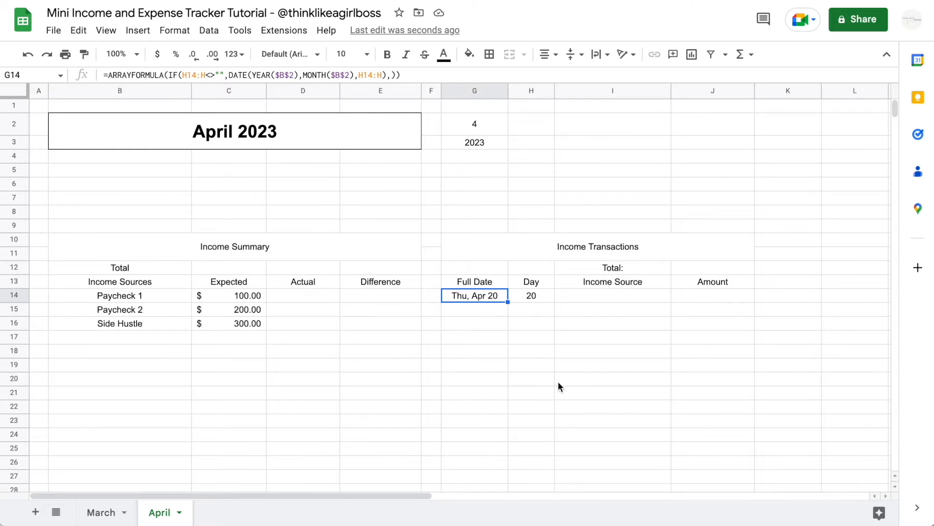
drag(558, 382, 541, 382)
click(478, 353)
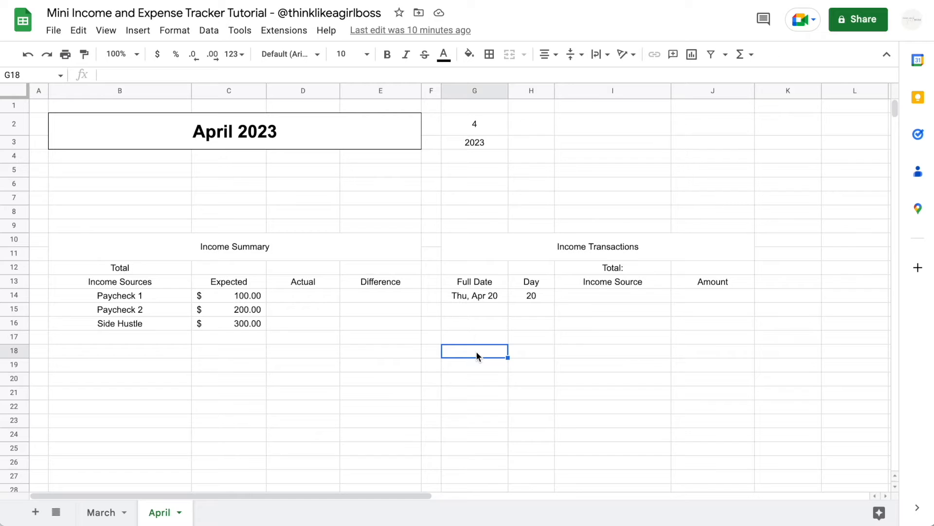
Step: Test the array formula with day 19 in H18 and day 21 in H19 and H23
click(525, 351)
text(19)
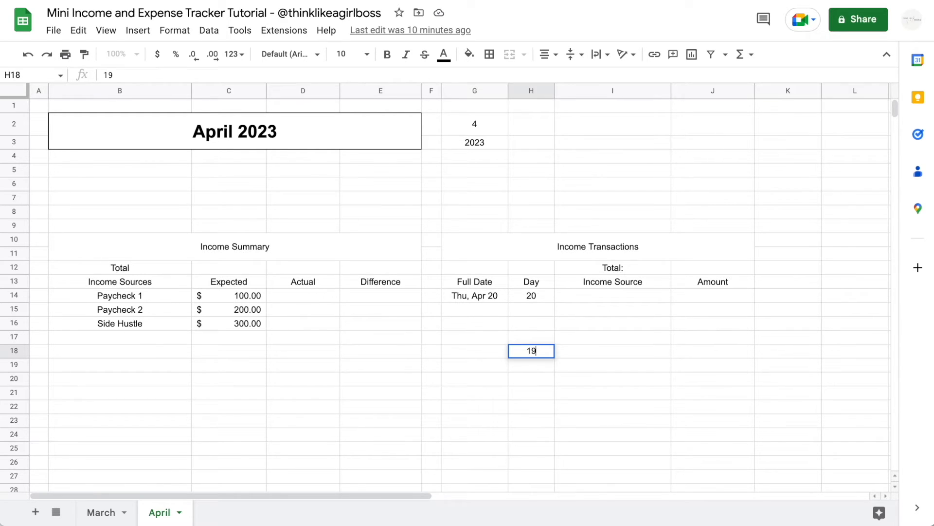
key(Left)
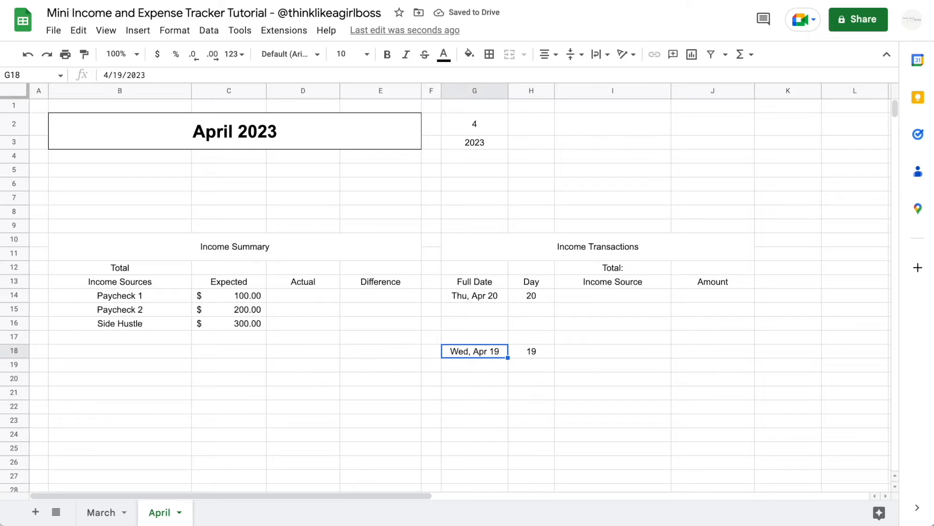
key(Down)
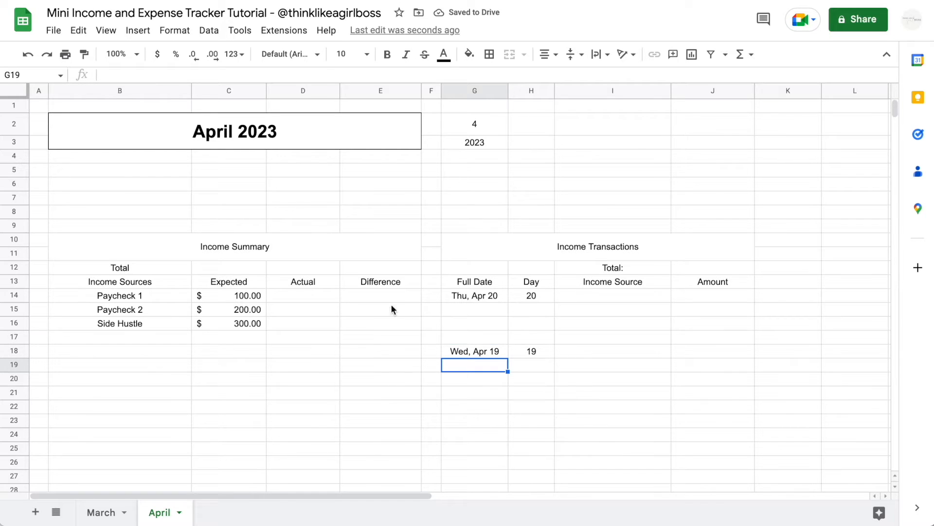
click(517, 369)
text(21)
key(Return)
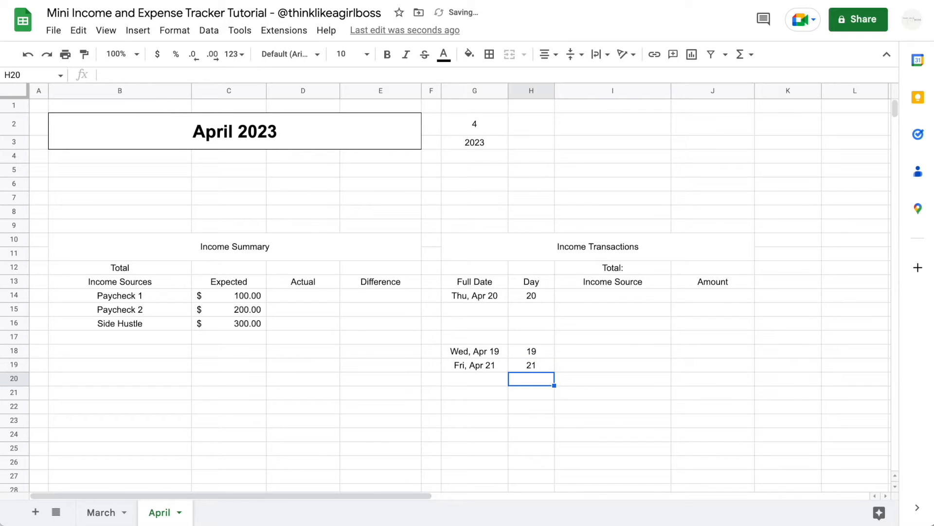
key(Up)
key(Left)
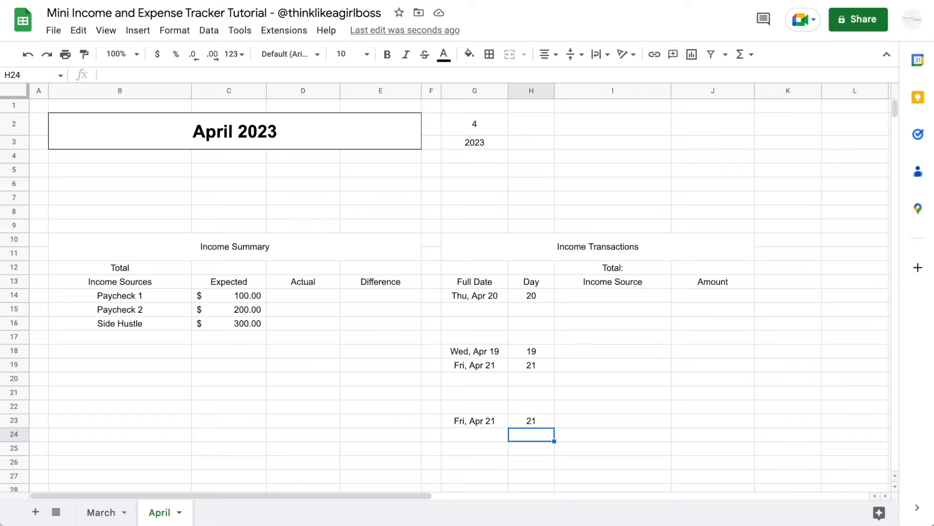
click(481, 301)
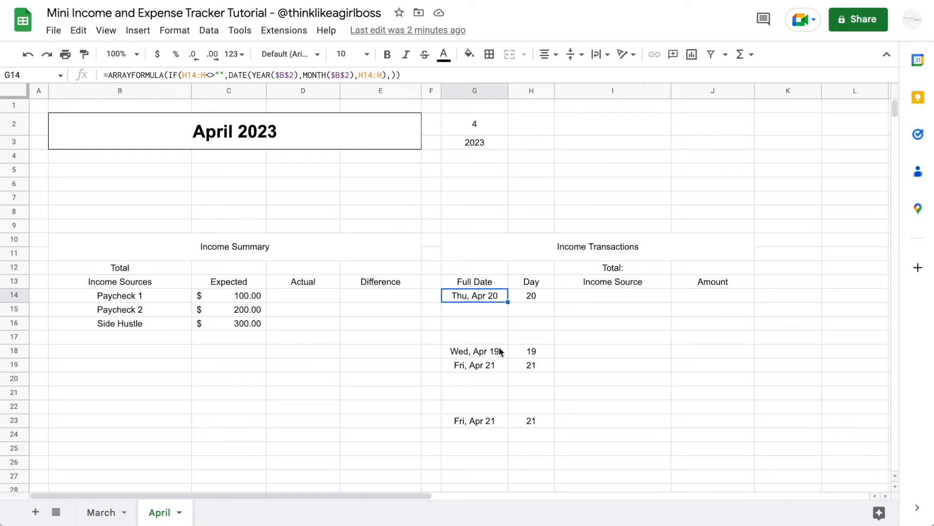
Step: Clear the test days from H17:H24
drag(540, 337, 540, 438)
key(Delete)
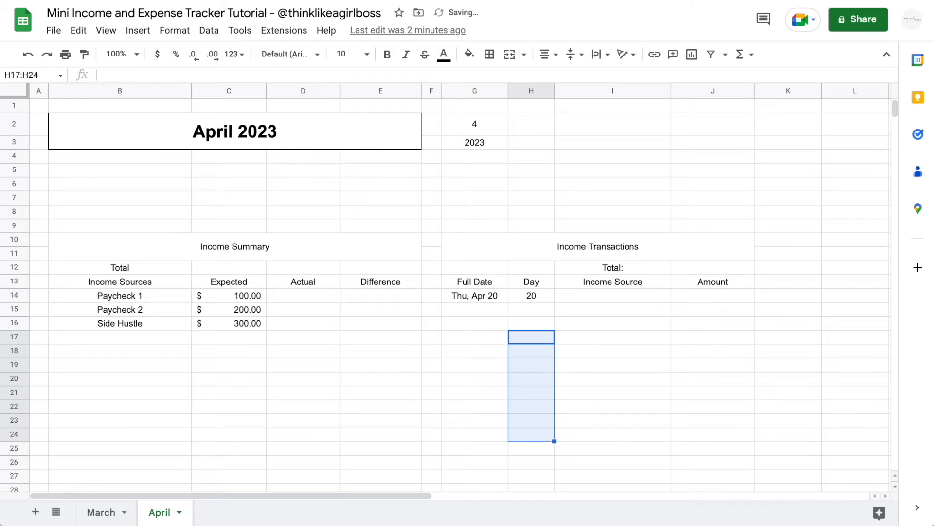
click(600, 340)
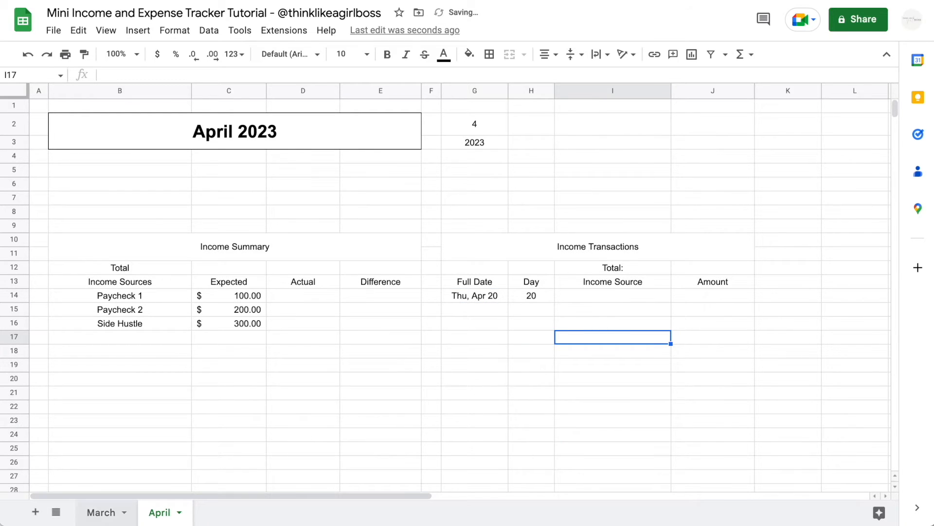
Step: Examine the Income Source dropdown options in the March sheet's first income transaction
click(100, 512)
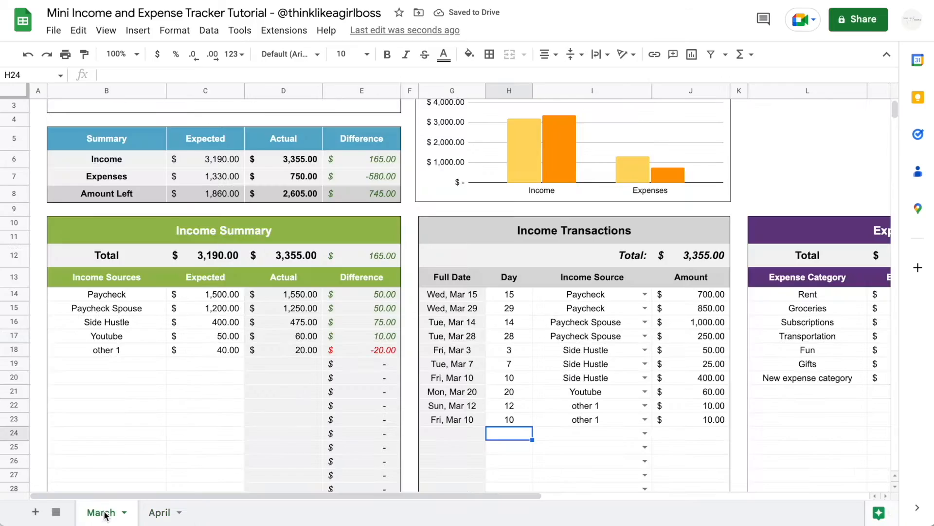
click(645, 294)
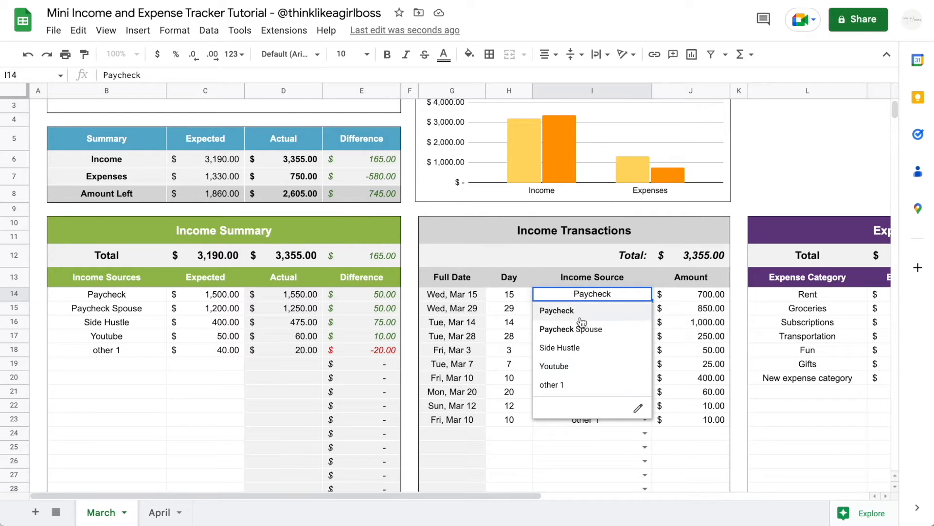
drag(122, 295, 166, 397)
Step: Add a dropdown data validation rule to the Income Source cells I14:I1000 on the April sheet
click(162, 509)
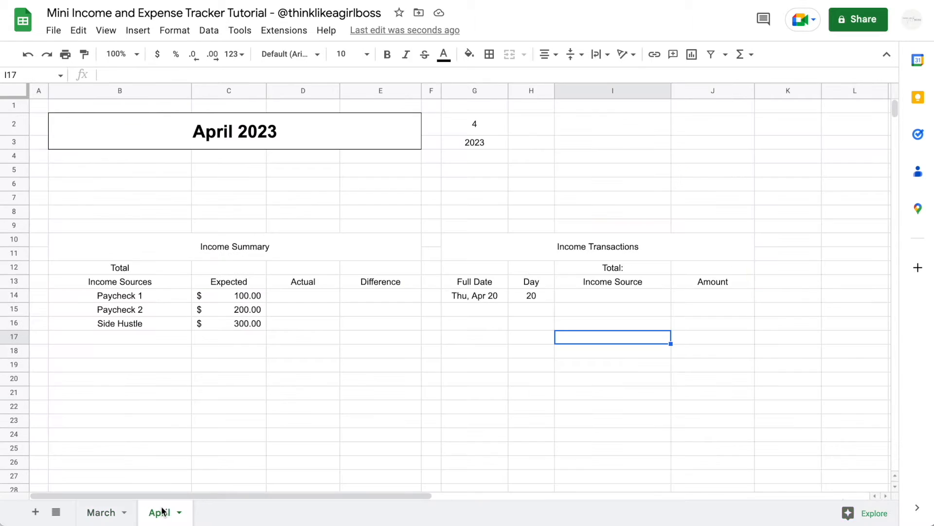
click(594, 298)
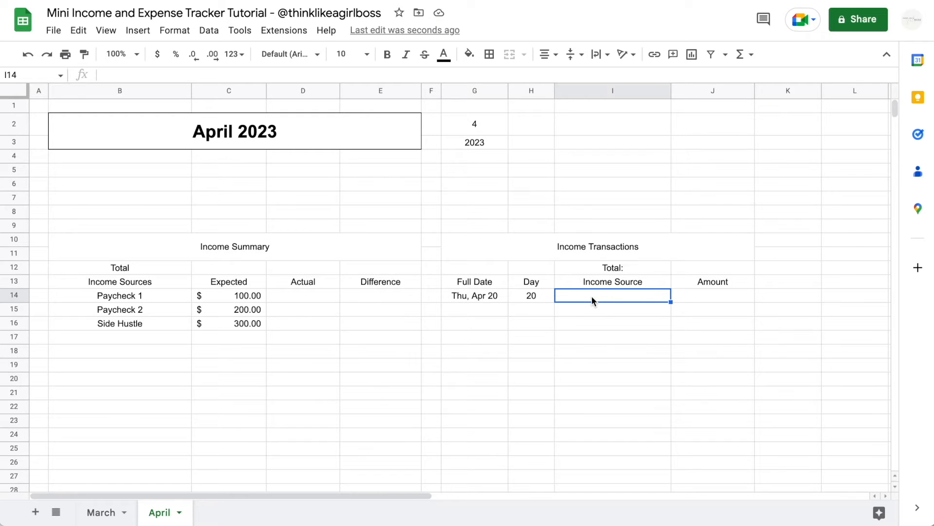
key(ctrl+shift+Down)
scroll(460, 294, down, 2)
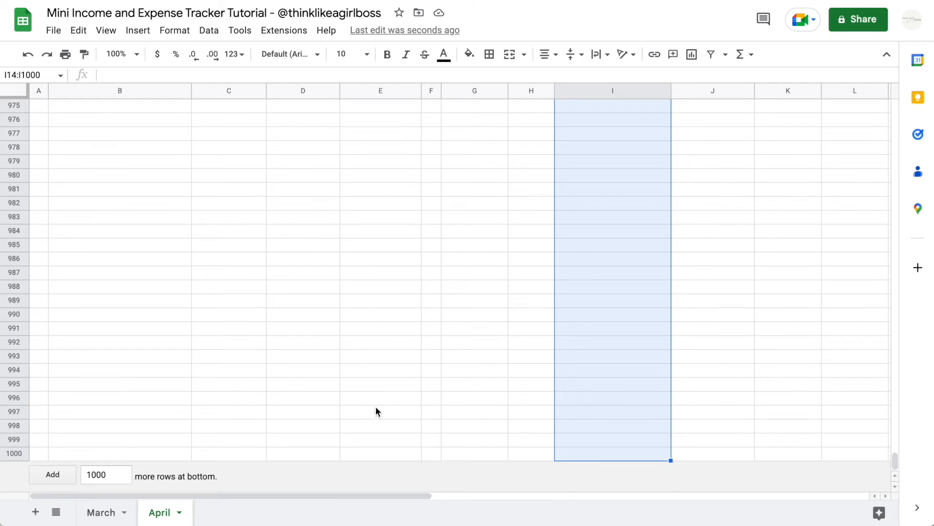
drag(897, 460, 889, 107)
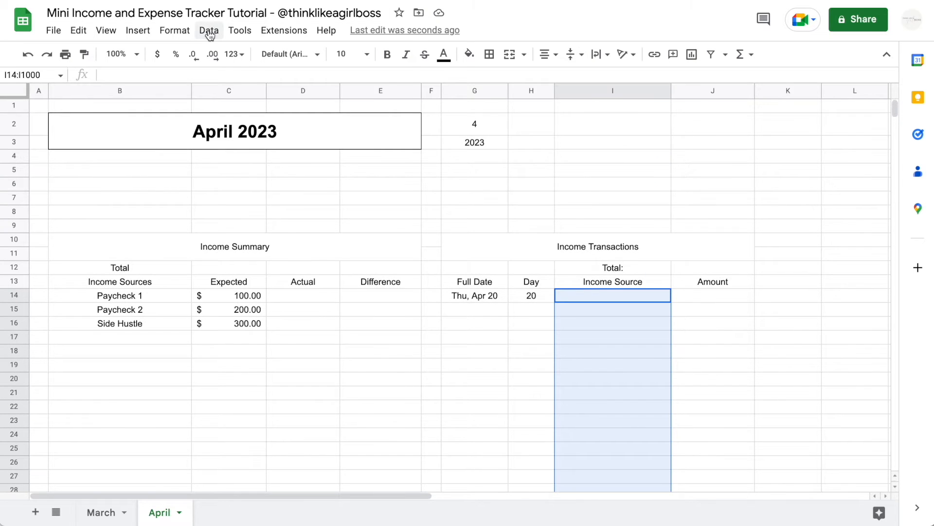
click(209, 32)
click(277, 297)
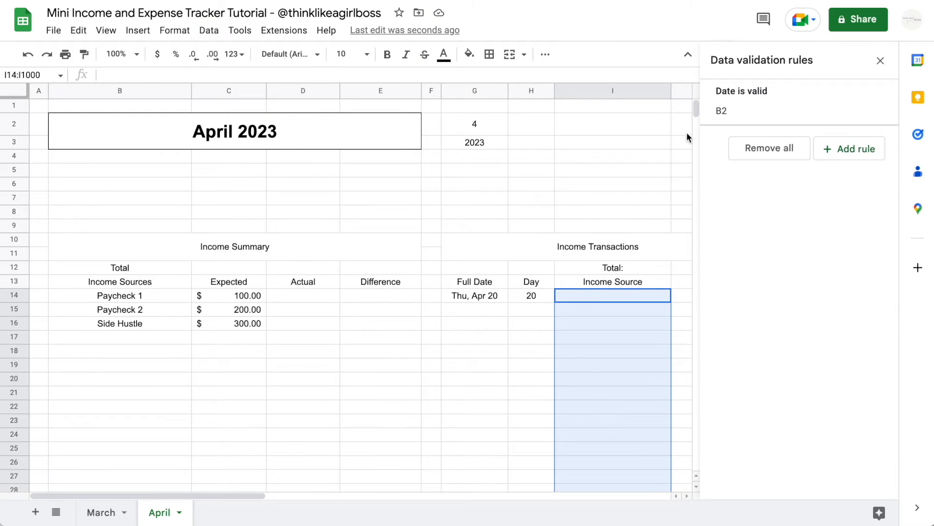
click(843, 146)
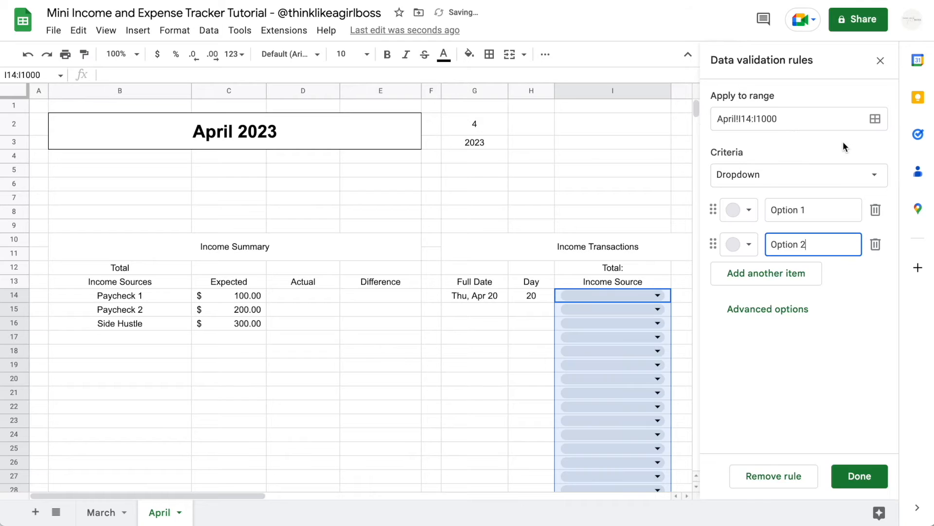
Step: Change the Income Source rule to a dropdown from a range, with the Arrow display style and help text for selected cells
click(794, 174)
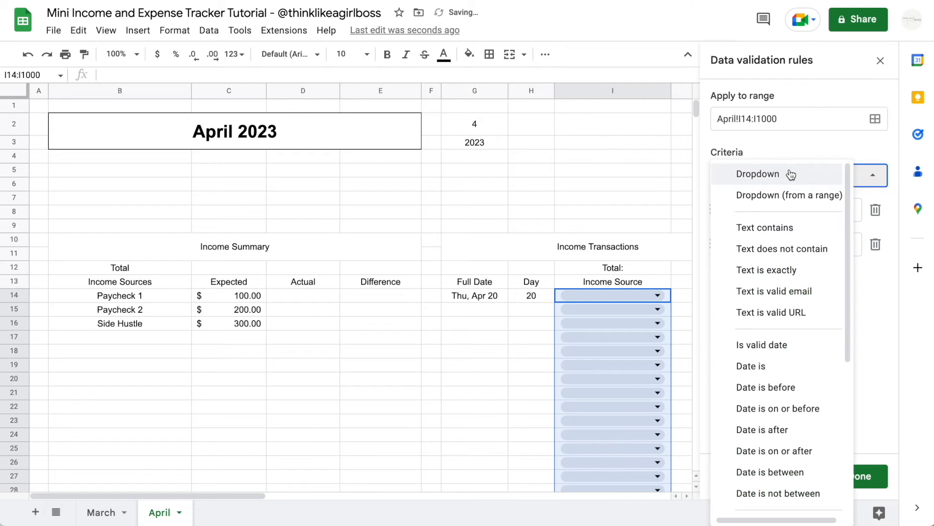
click(817, 196)
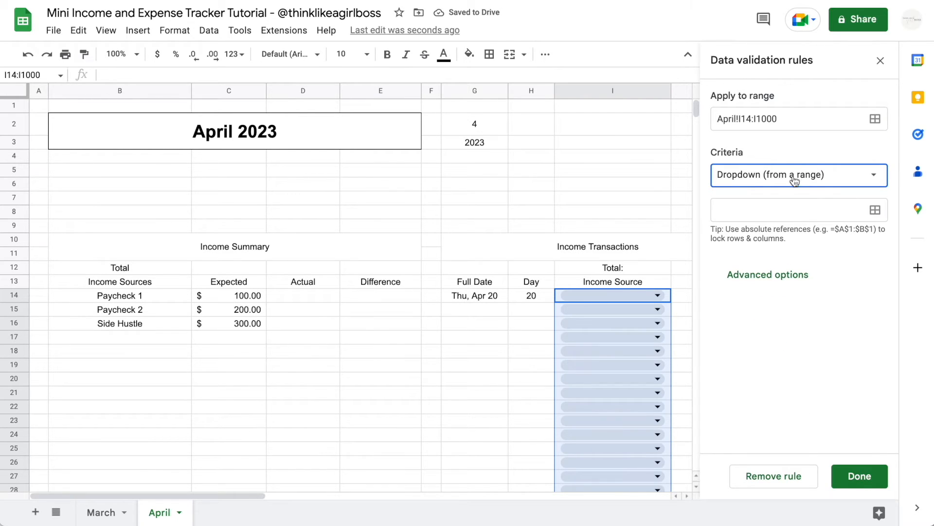
click(789, 274)
scroll(781, 275, down, 1)
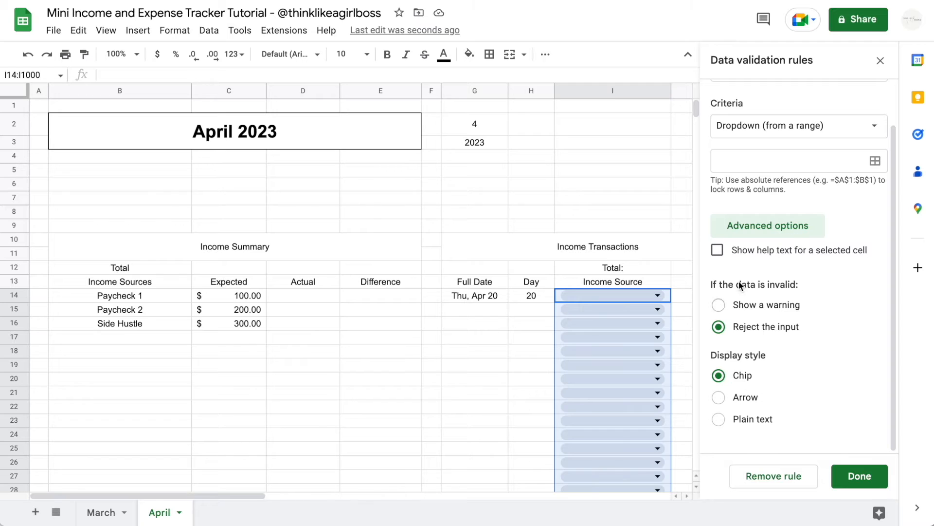
click(719, 397)
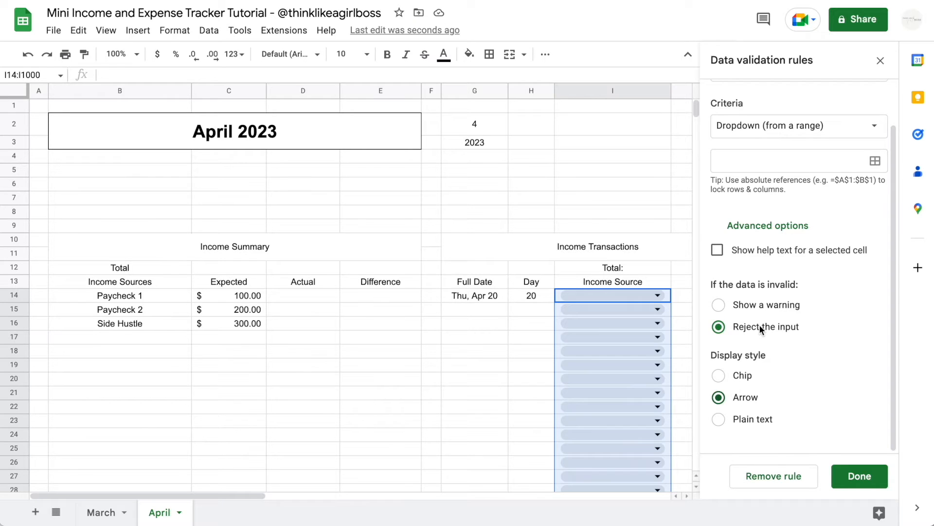
scroll(759, 324, up, 2)
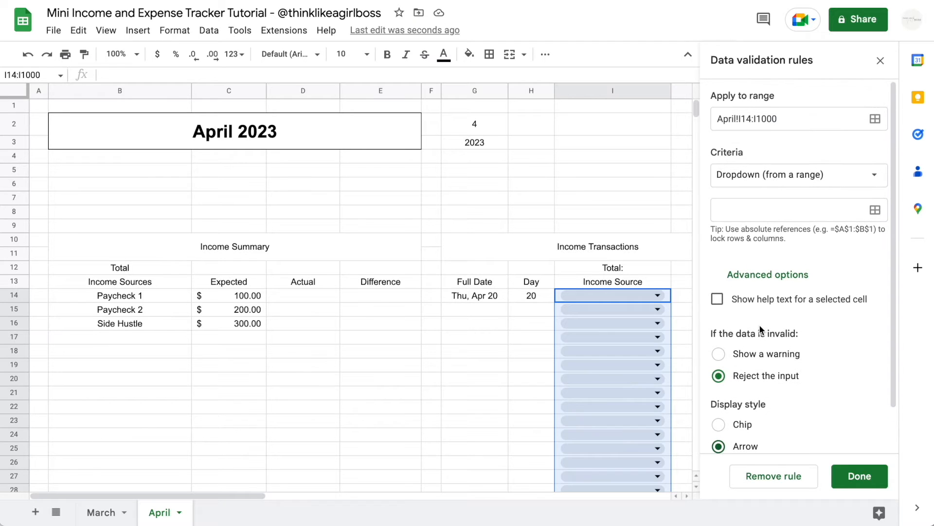
click(717, 301)
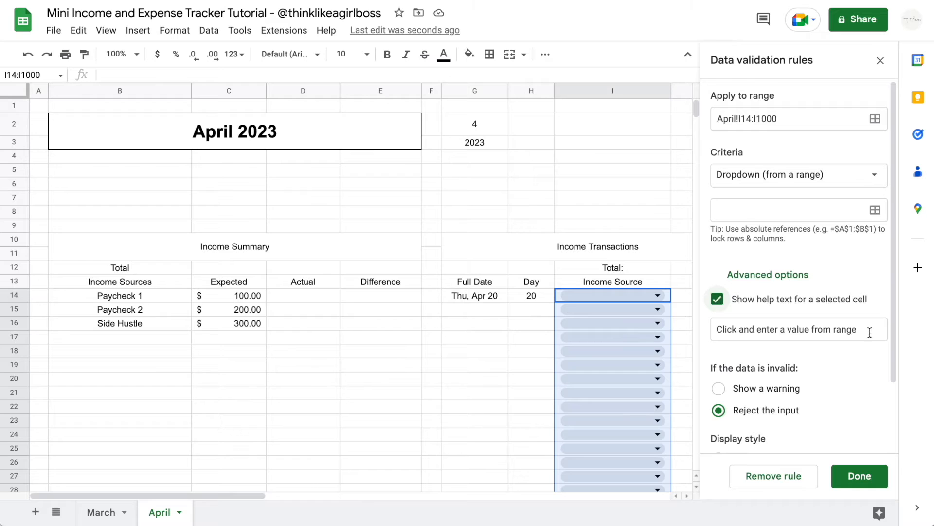
Step: Use the open-ended range April!B14:B as the dropdown's source and finish the validation rule
click(876, 211)
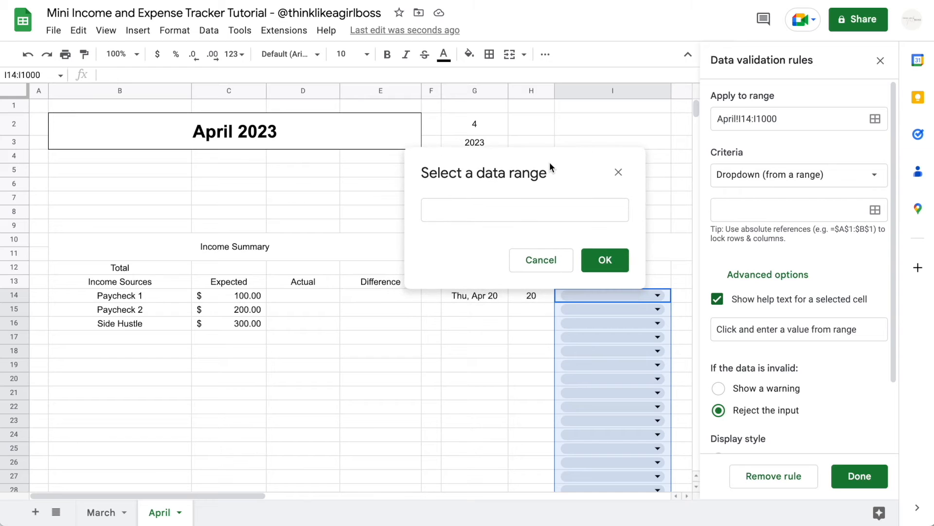
click(104, 298)
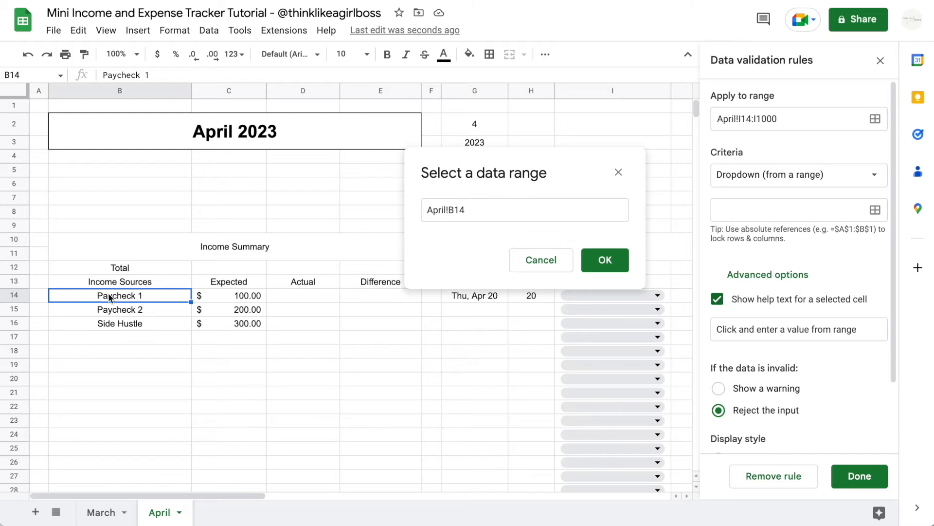
click(480, 207)
text(:)
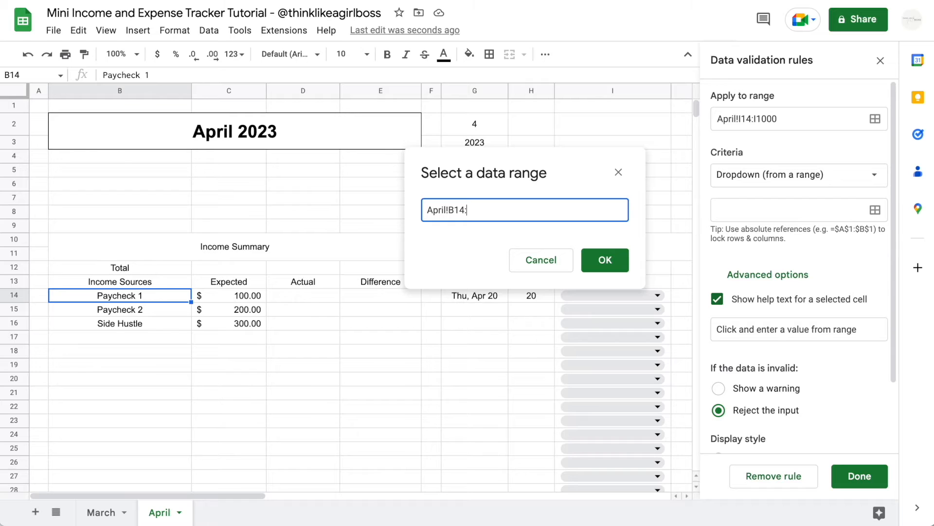
text(B)
click(607, 258)
scroll(792, 184, down, 4)
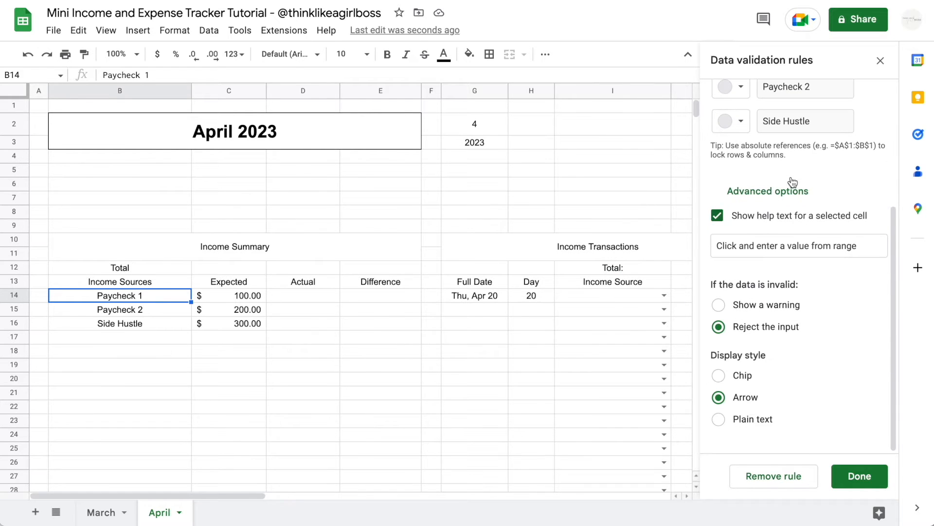
click(859, 477)
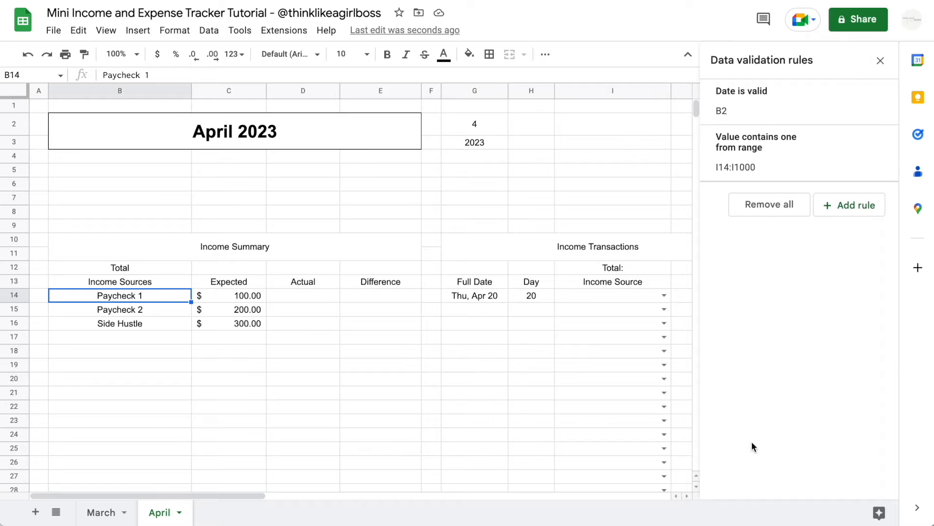
click(532, 407)
click(881, 60)
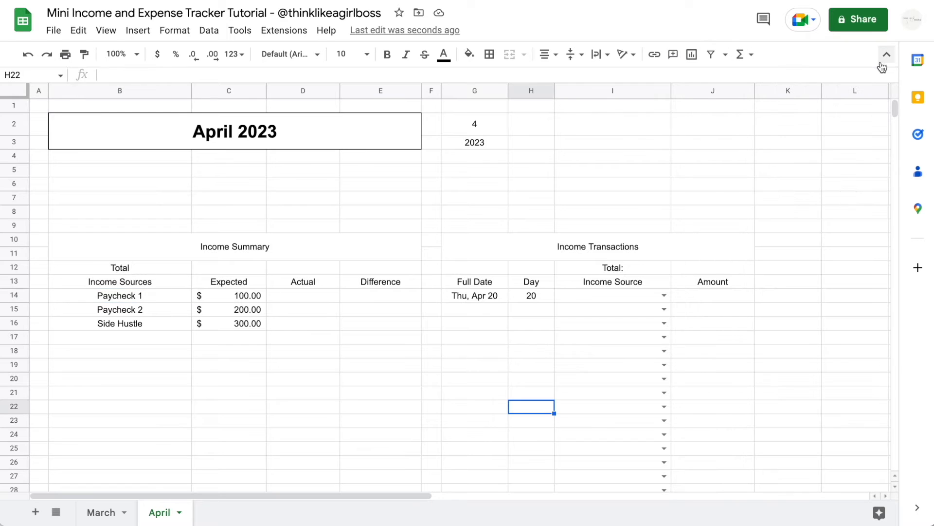
Step: Add OTHER as an income source in B17 and check the options in the Income Source dropdowns
click(664, 295)
click(663, 351)
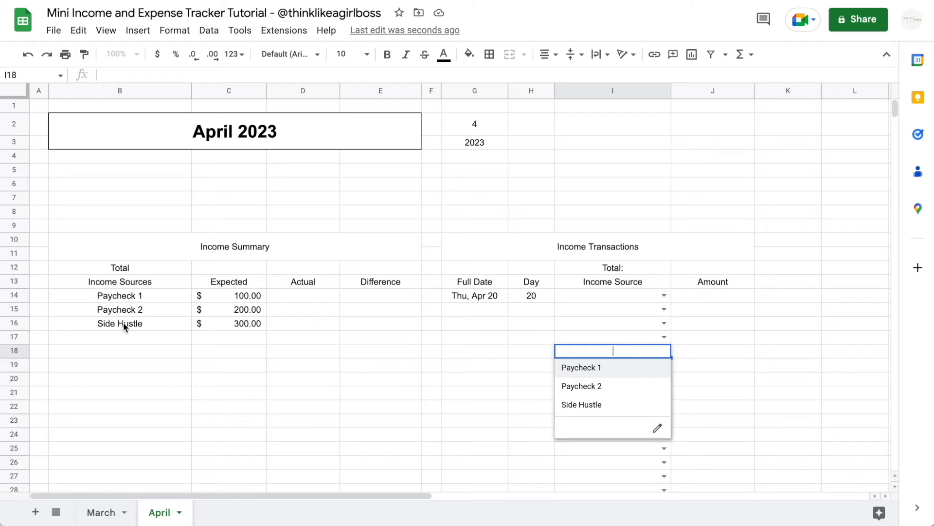
click(119, 340)
text(OTHER)
key(Return)
click(663, 295)
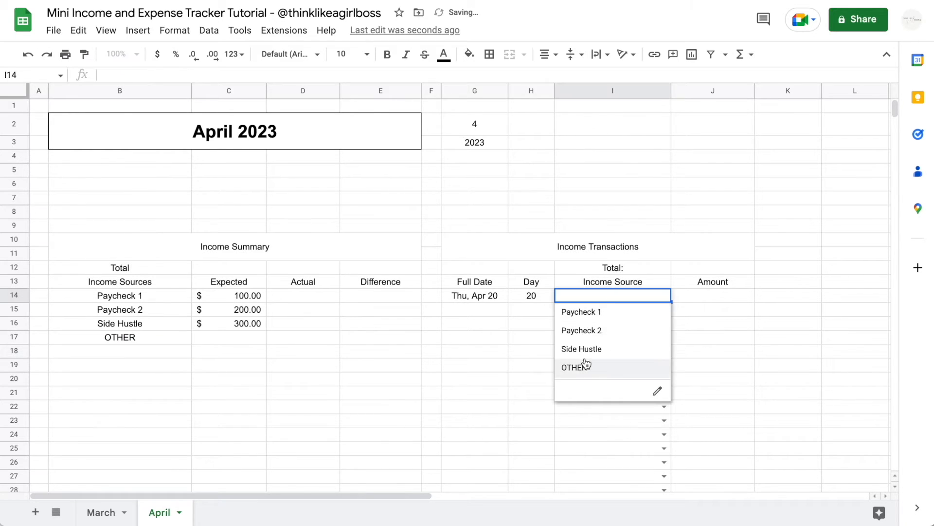
click(343, 351)
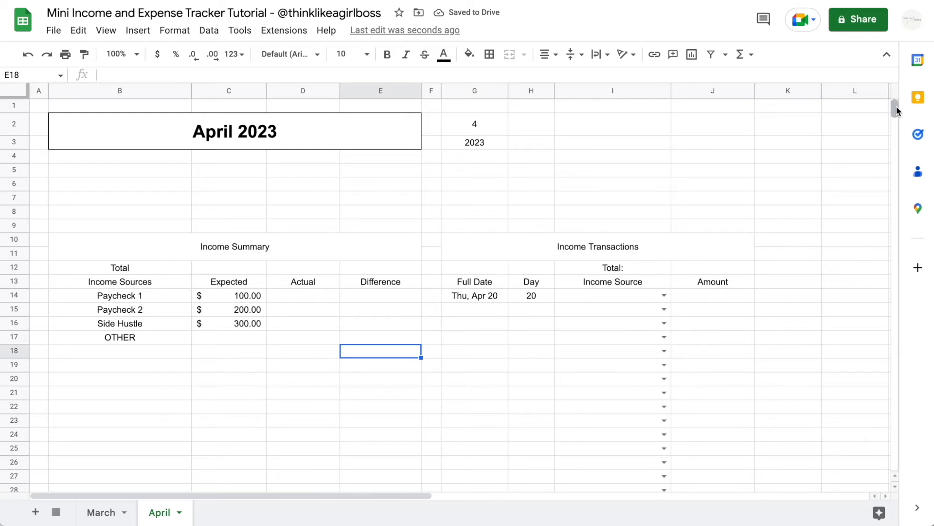
Step: Test the dropdown's source range with NEW ONE in B999, clear that entry, and recheck the options in I14
drag(896, 107, 895, 462)
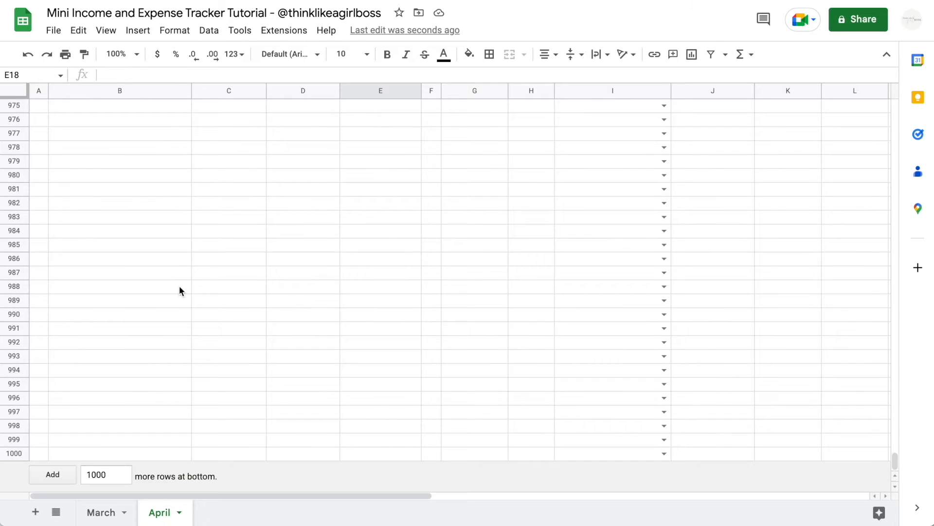
click(127, 442)
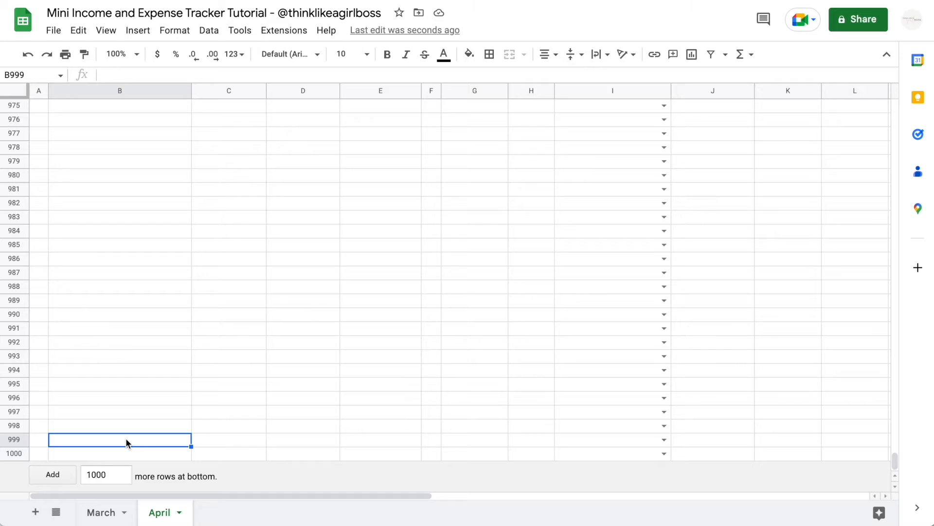
text(NEW ONE)
key(Return)
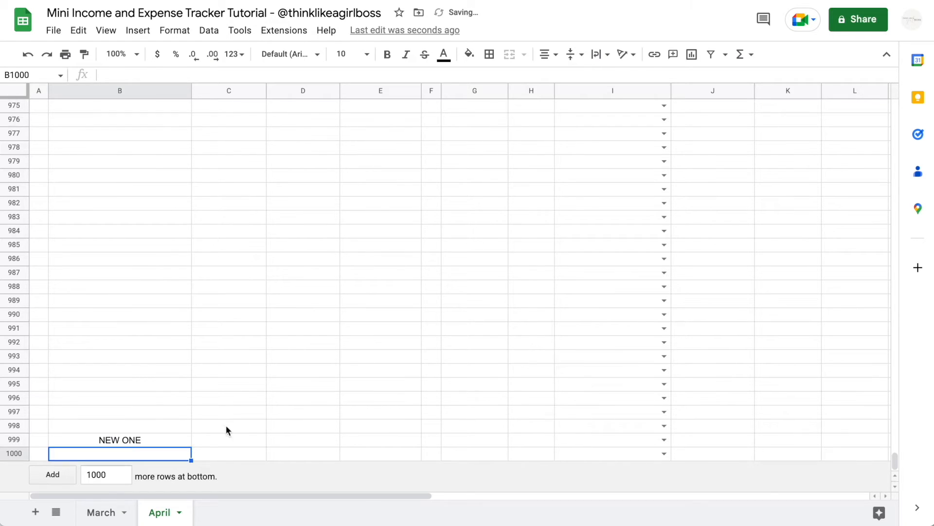
click(664, 439)
click(126, 431)
key(Delete)
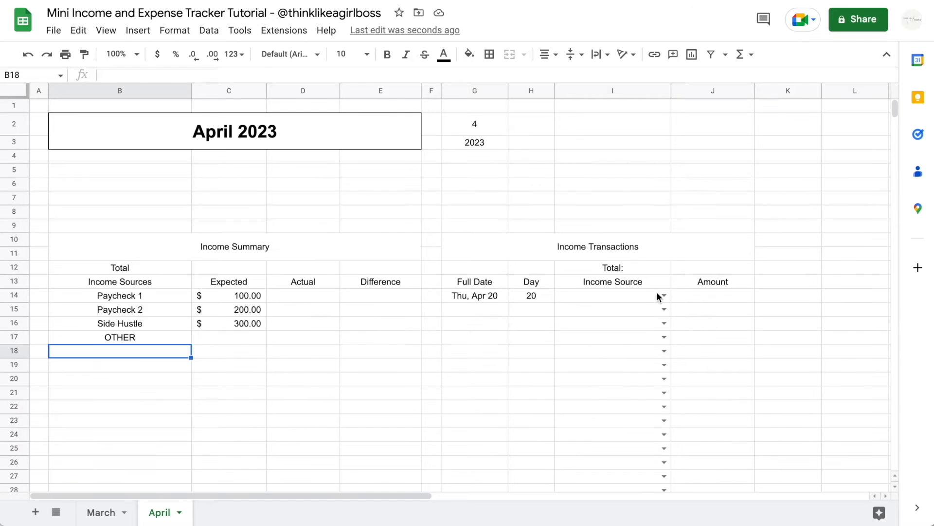
click(663, 295)
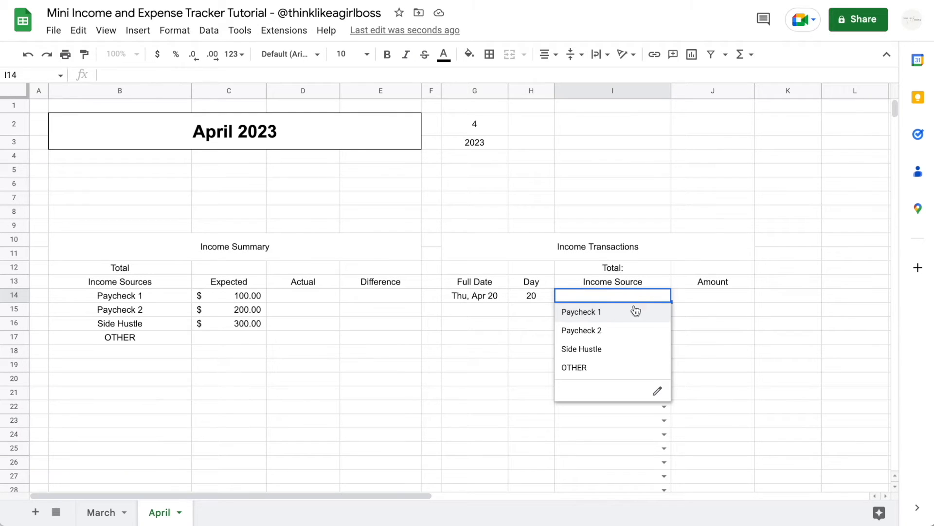
click(304, 300)
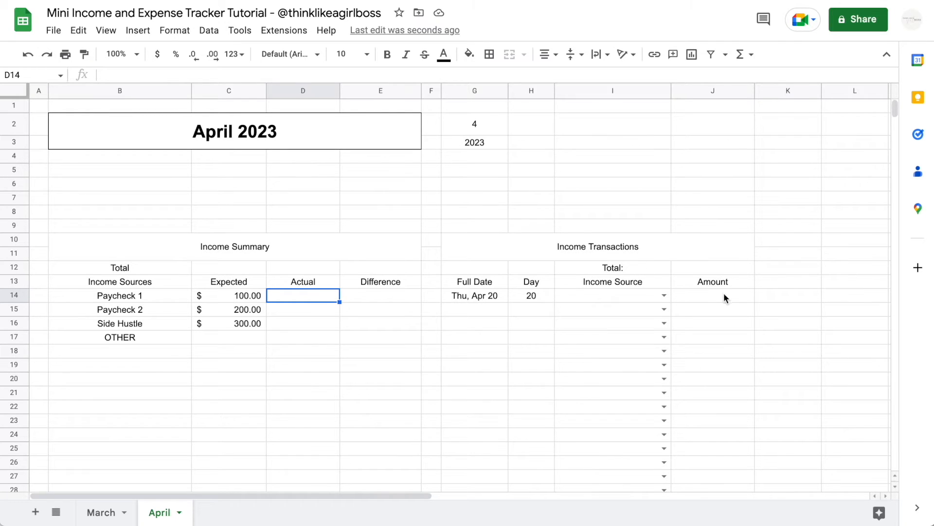
Step: Enter two Paycheck 1 income transactions in rows 14 and 15 with an amount of 10 each
click(664, 296)
click(604, 324)
click(664, 309)
click(626, 327)
click(692, 298)
text(10)
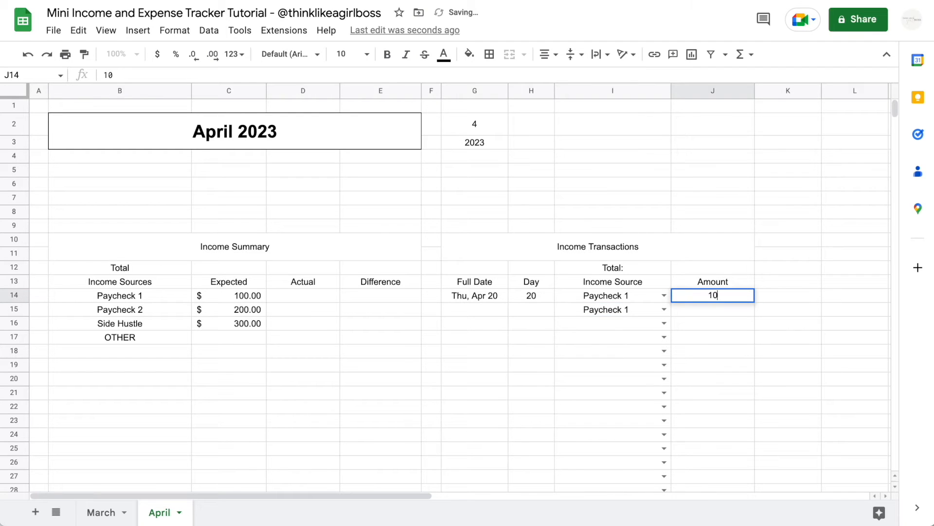
key(Return)
text(10)
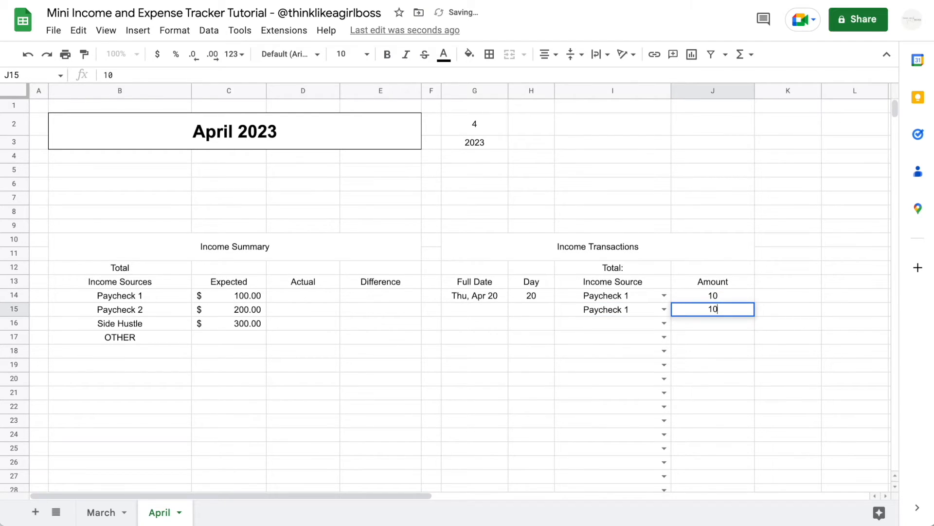
key(Return)
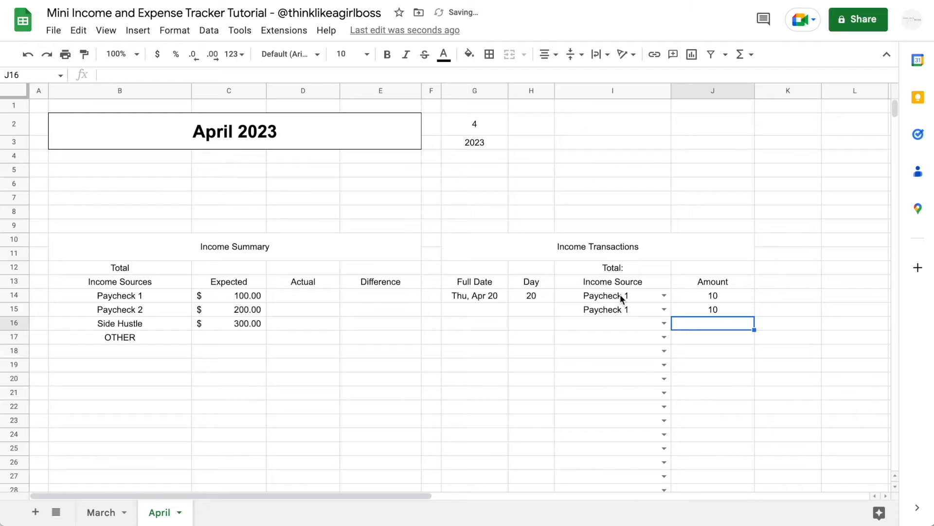
drag(614, 296, 614, 305)
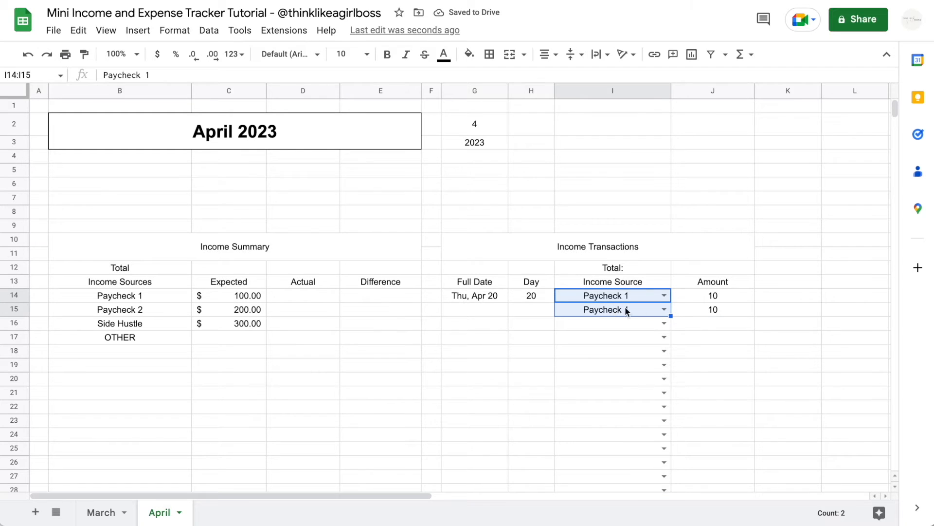
drag(695, 298, 695, 310)
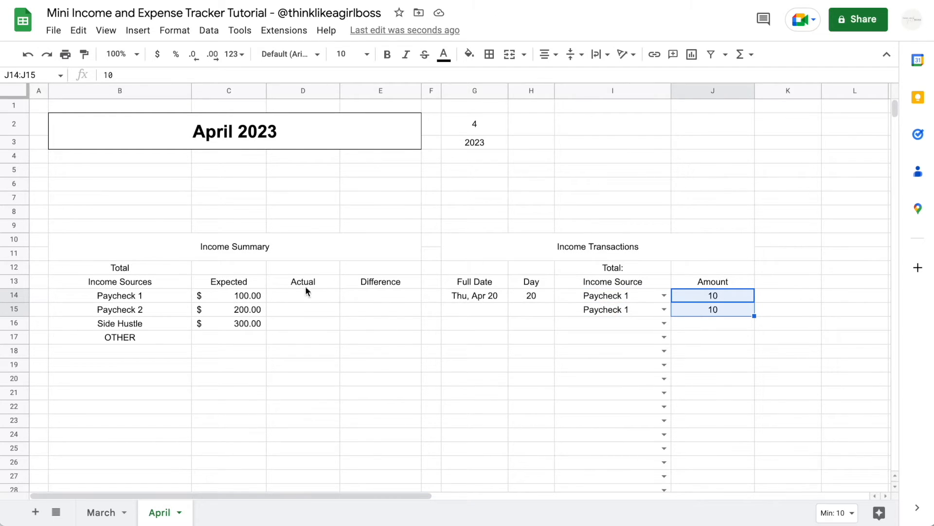
click(292, 294)
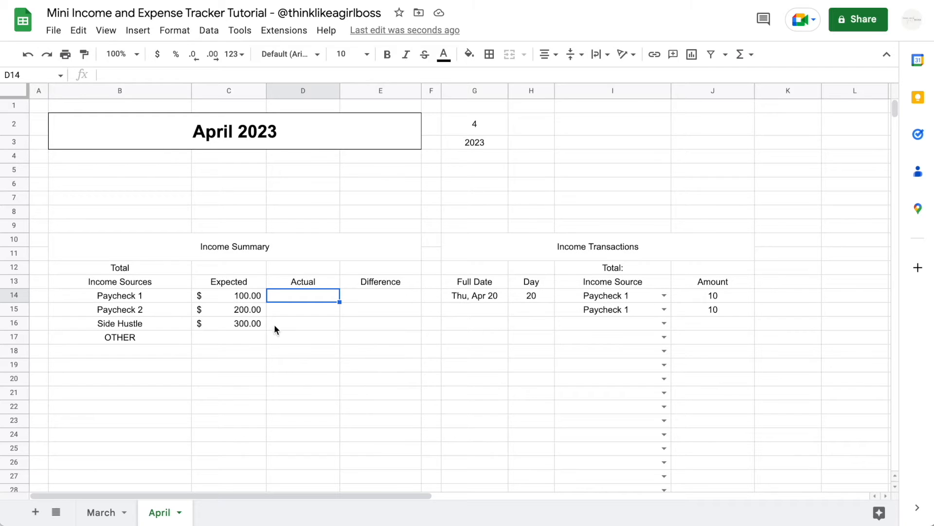
Step: Bold the row 13 column headers and the titles of the Income Summary and Income Transactions sections
drag(153, 282, 378, 278)
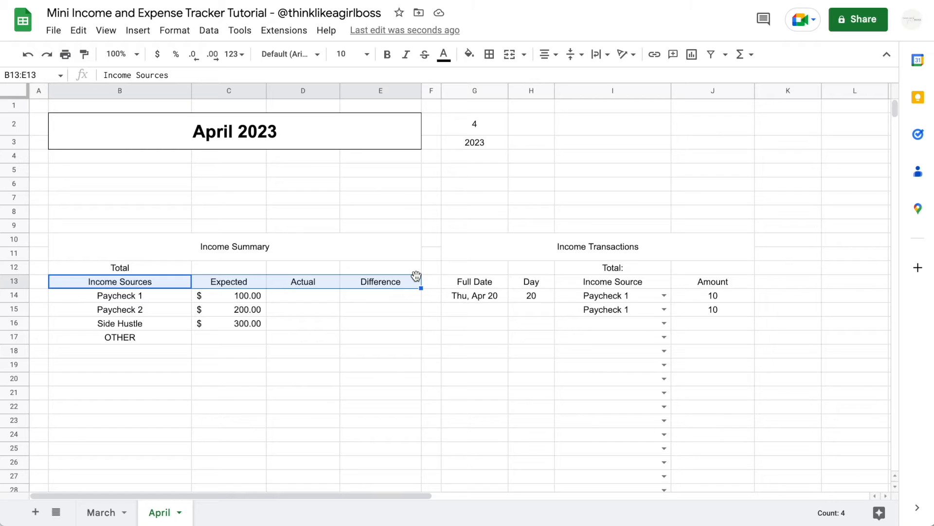
key(ctrl+b)
drag(463, 282, 682, 287)
key(ctrl+b)
click(325, 239)
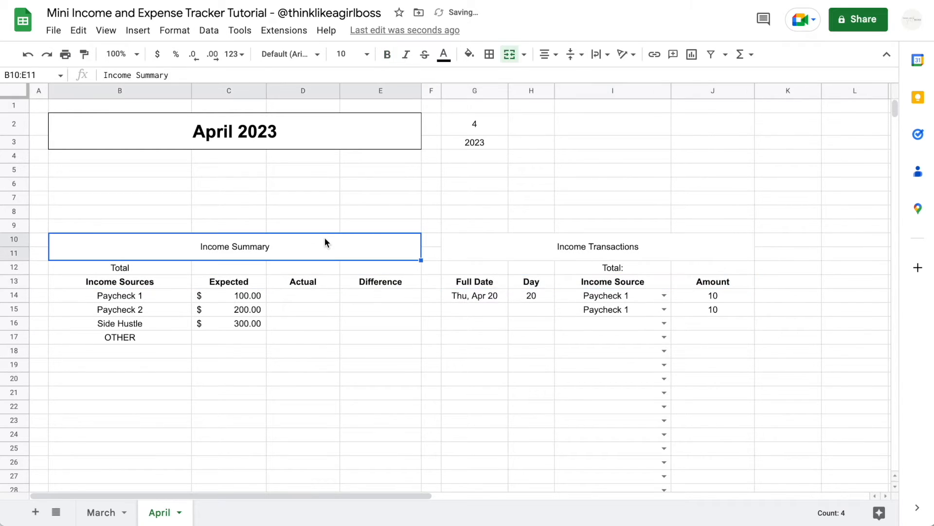
key(ctrl+b)
click(546, 244)
key(ctrl+b)
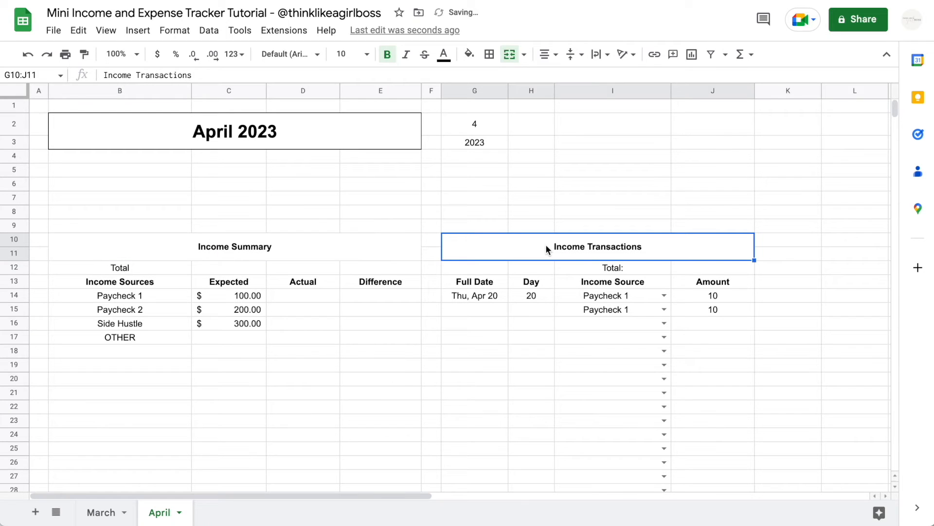
Step: Set the font size of the Income Summary and Income Transactions titles to 12
click(354, 251)
drag(354, 251, 465, 239)
click(345, 54)
text(12)
key(Return)
click(302, 298)
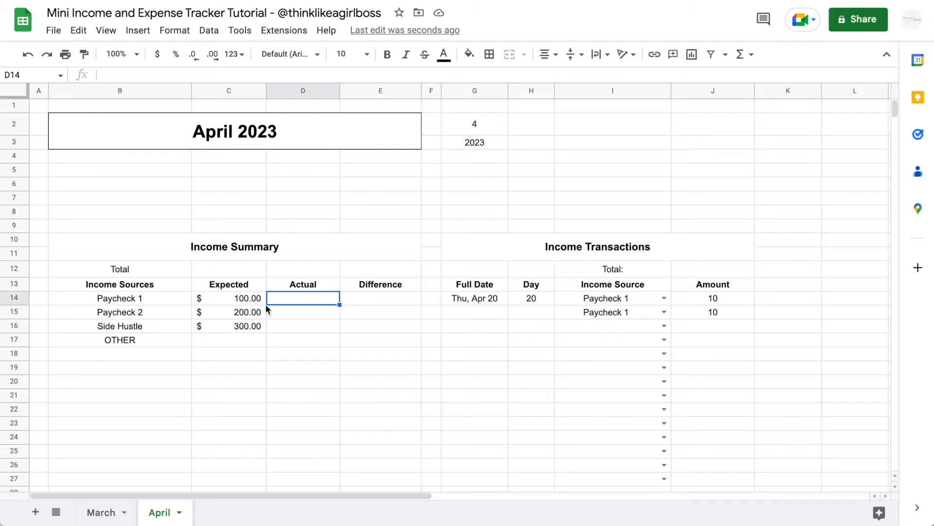
Step: Copy the currency formatting of the Expected column, C14:C1000, to the Income Transactions Amount column starting at J14
click(235, 299)
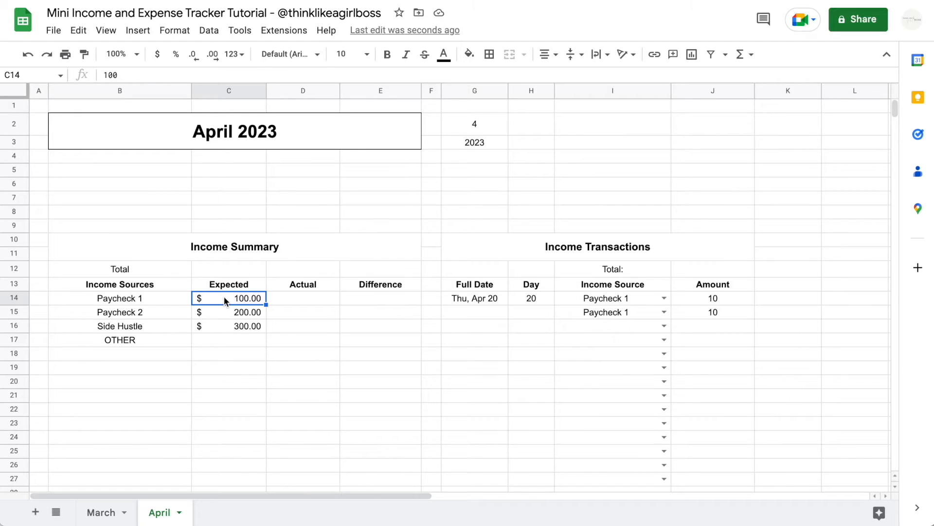
key(ctrl+shift+Down)
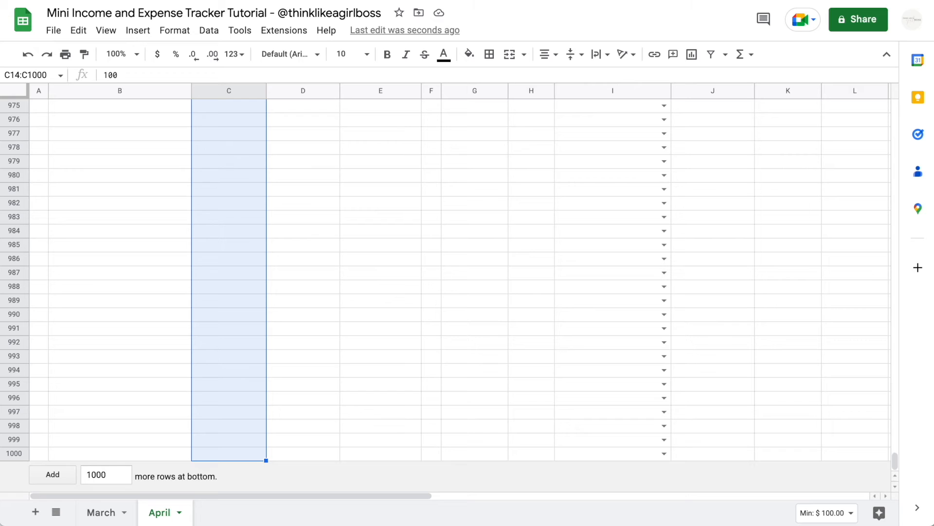
drag(894, 454, 897, 105)
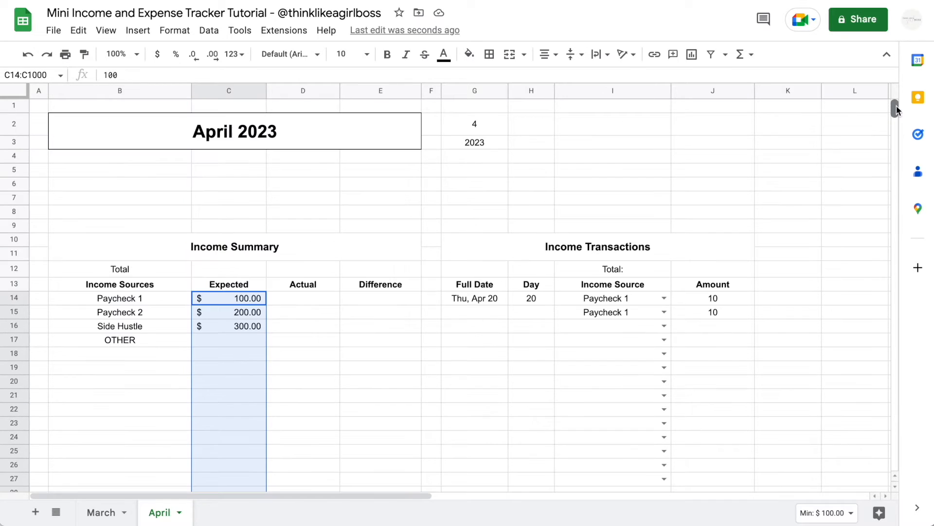
click(85, 55)
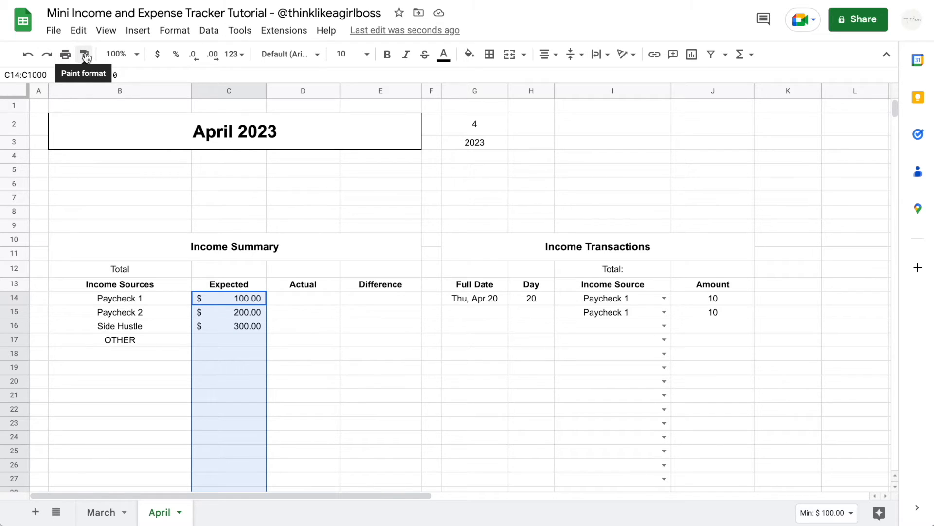
click(86, 55)
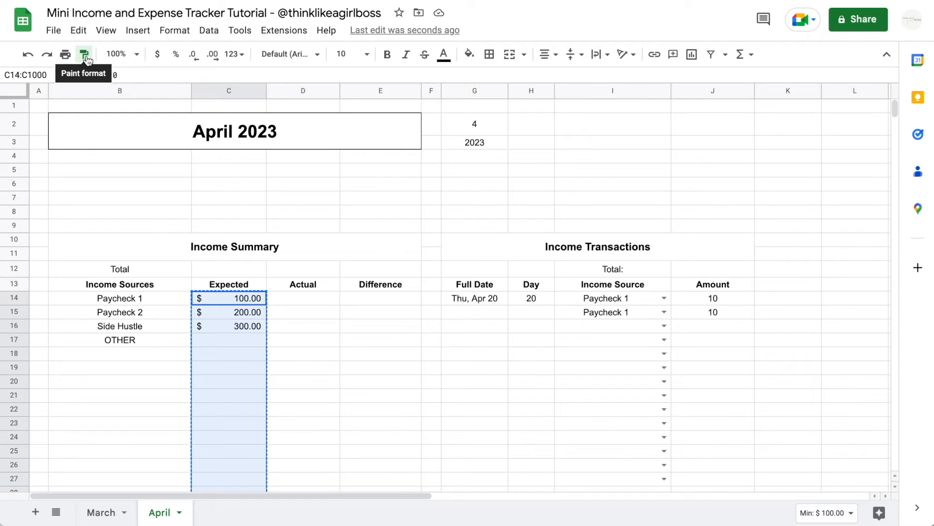
click(720, 297)
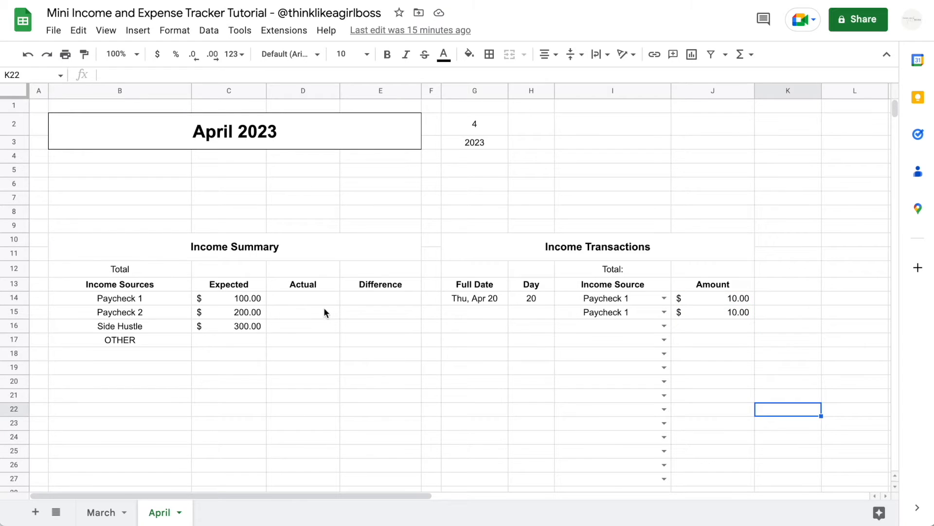
Step: On the March sheet, add NEW SOURCE as an income source in B19
click(325, 299)
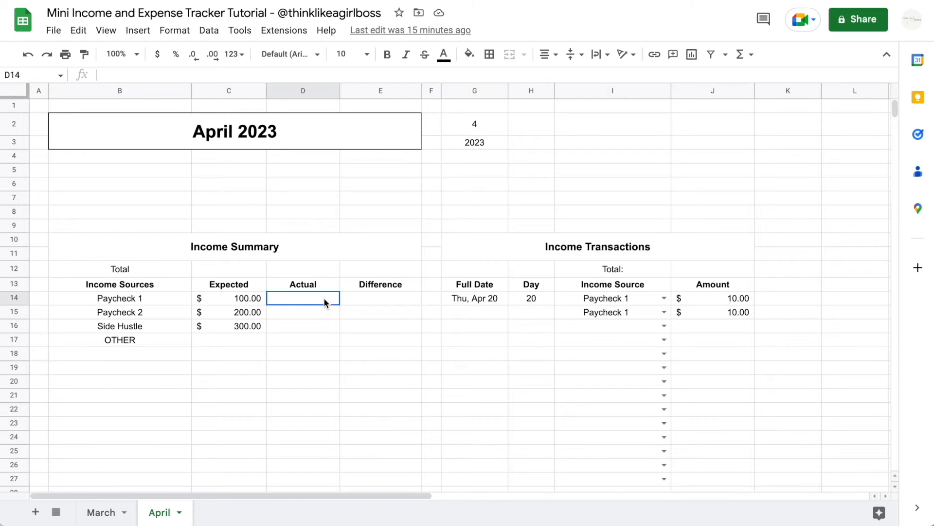
drag(323, 296, 310, 412)
click(101, 512)
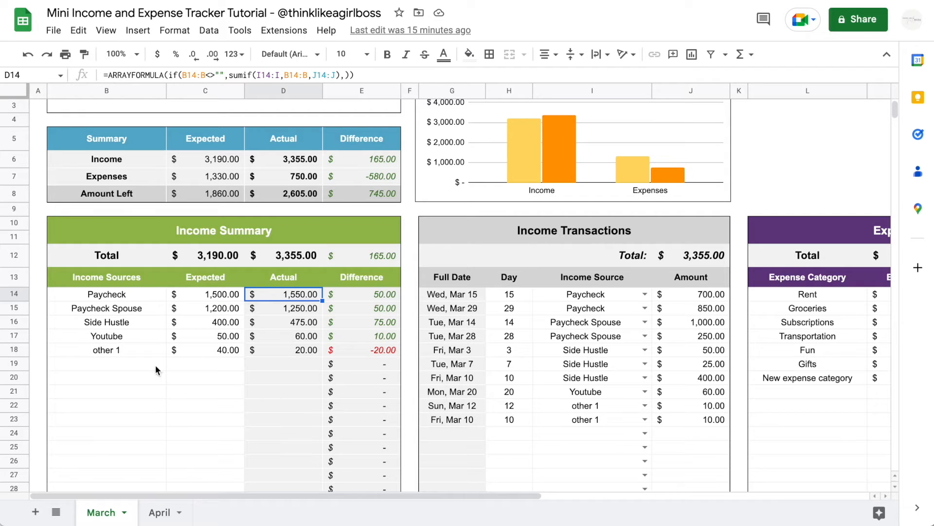
click(123, 368)
text(NEW SO)
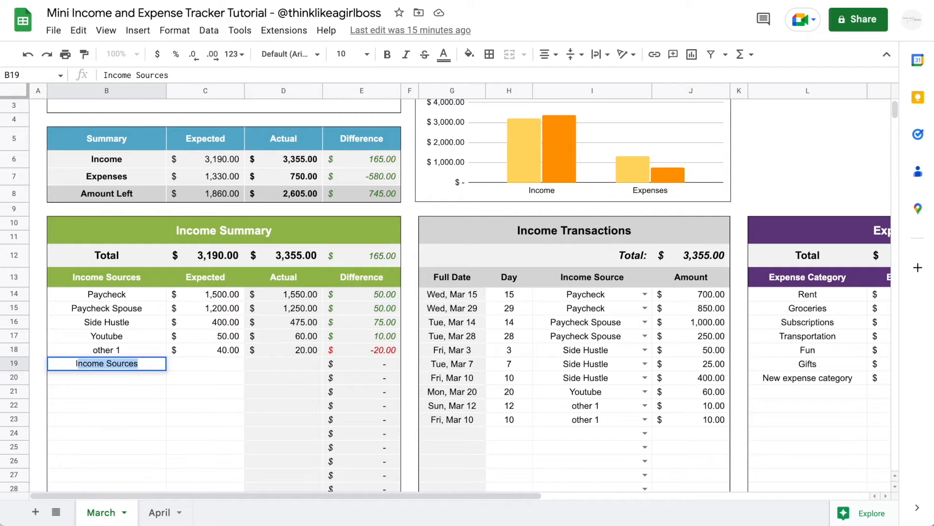
text(URCE)
key(Return)
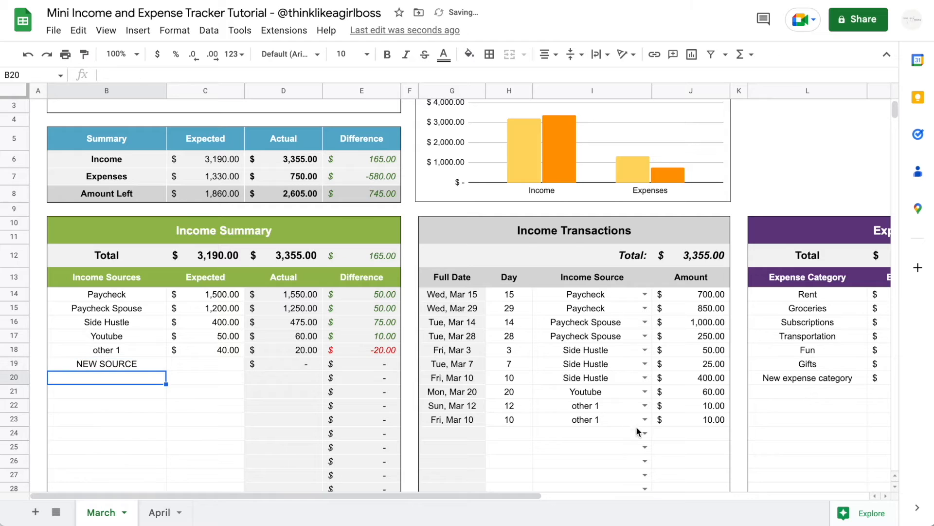
Step: Enter two NEW SOURCE income transactions of 20 each in rows 24 and 25, and check the source's Actual amount in D19
click(645, 432)
click(576, 323)
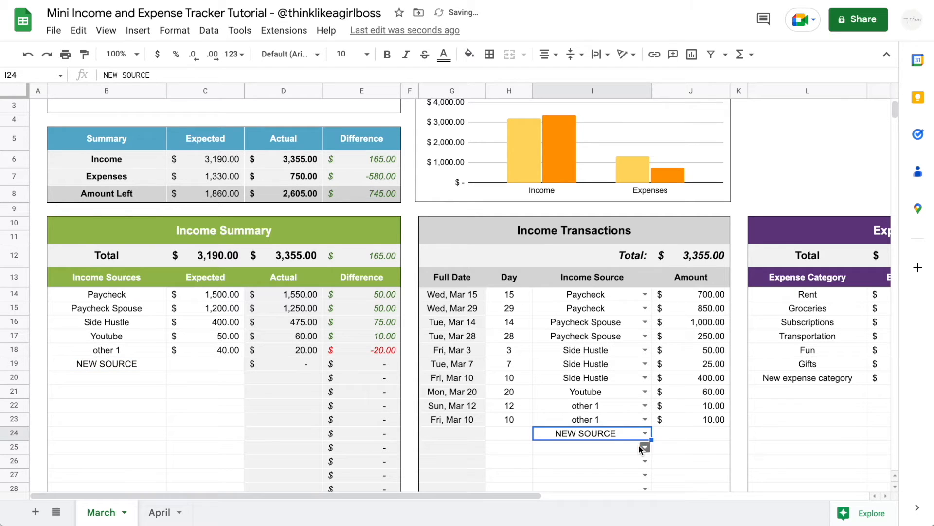
click(682, 439)
text(20)
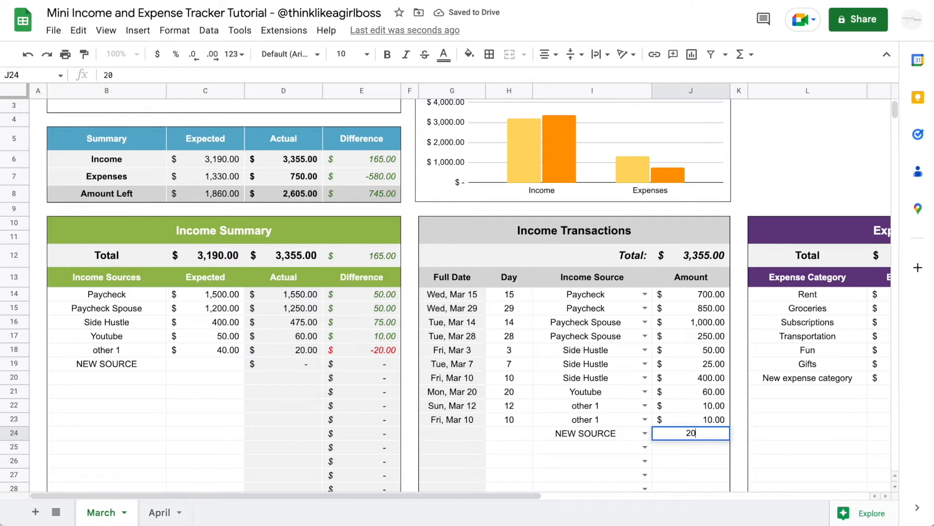
key(Return)
click(645, 446)
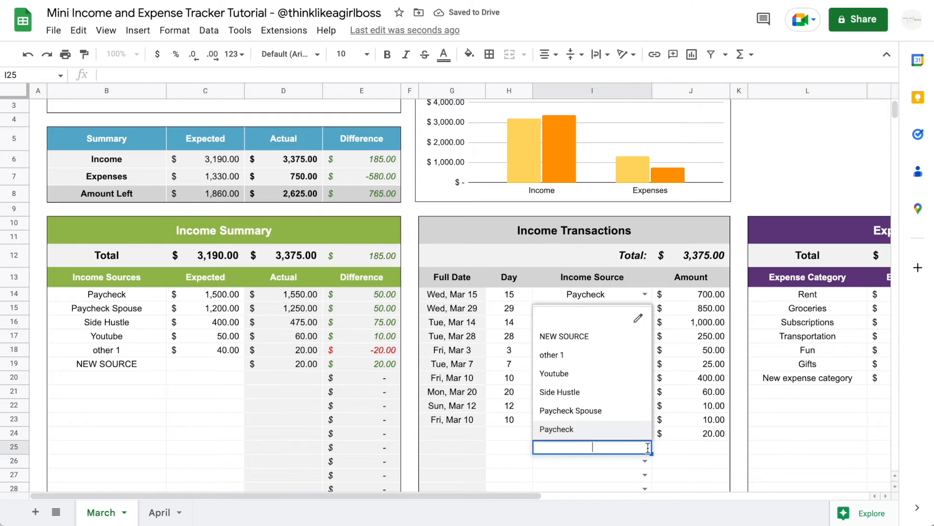
click(582, 337)
click(691, 447)
text(20)
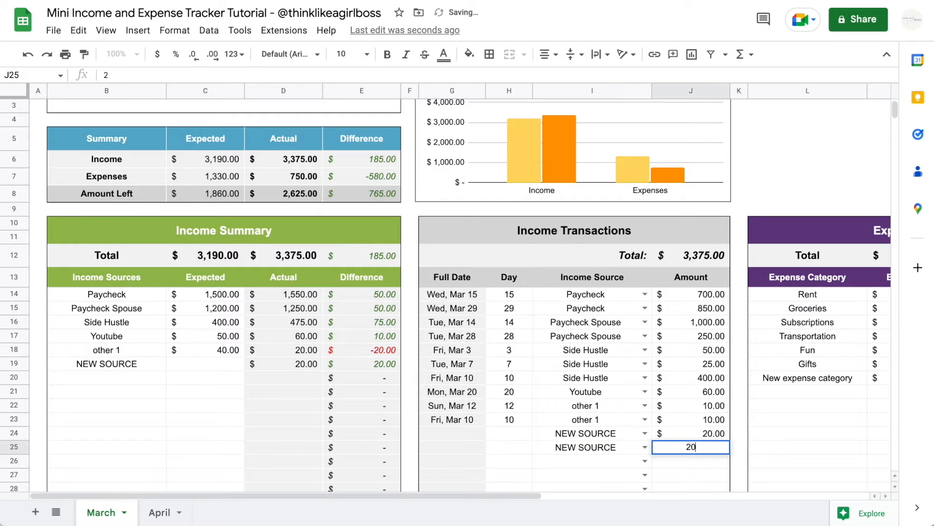
key(Return)
click(277, 368)
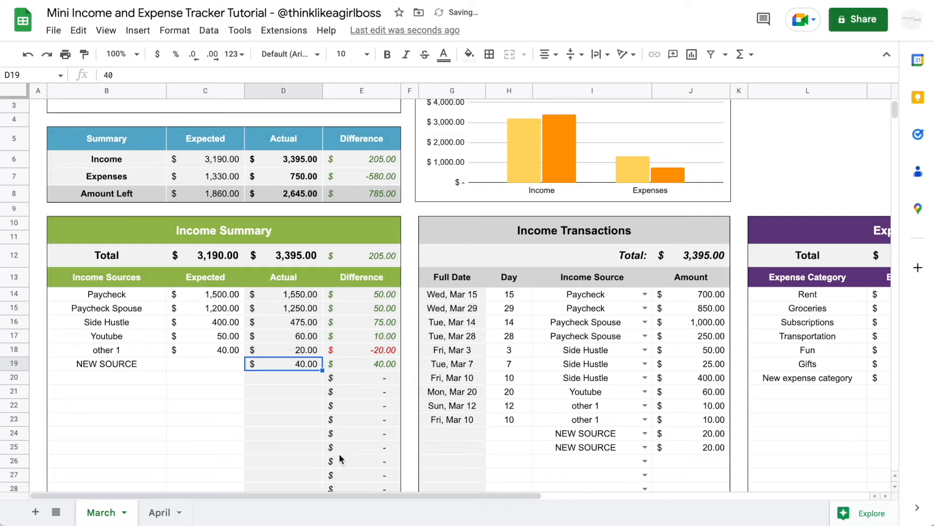
Step: On the April sheet, start a SUMIF formula in D14, Paycheck 1's Actual cell, with the open-ended range I14:I
click(165, 511)
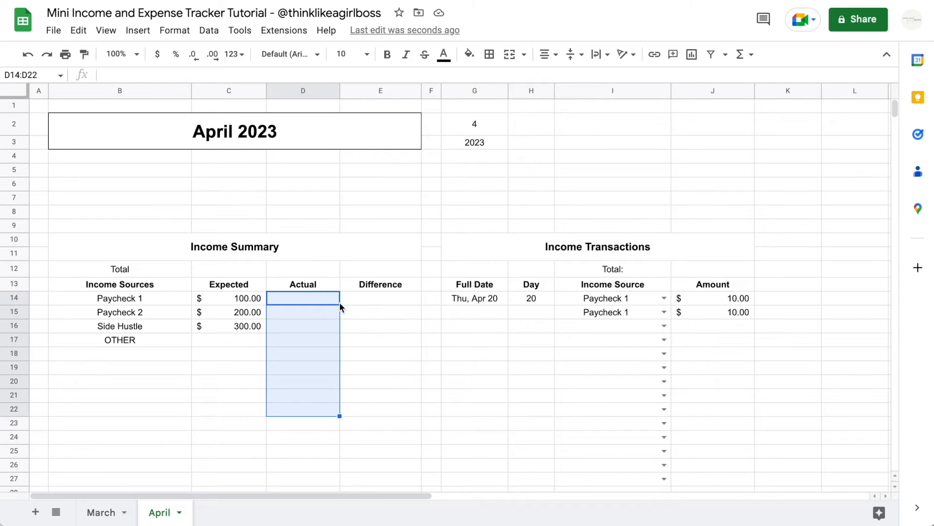
click(317, 298)
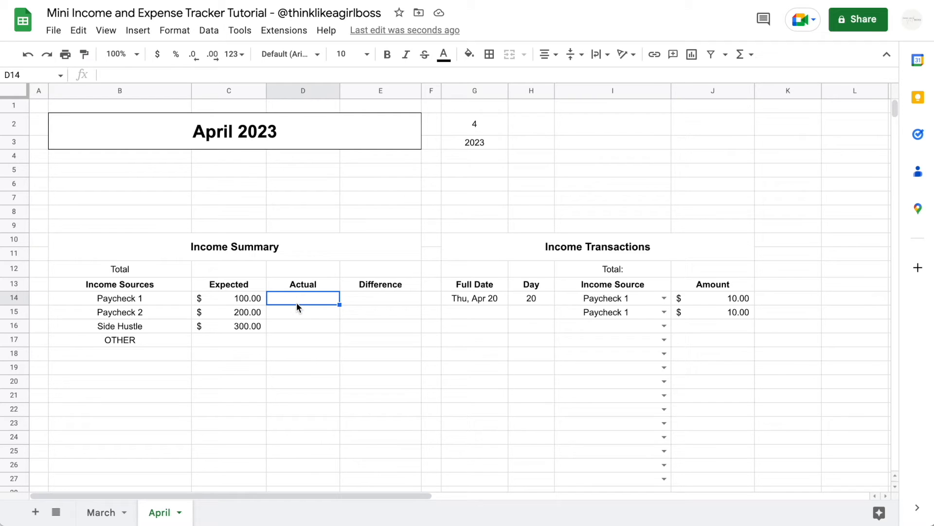
click(309, 354)
click(308, 382)
click(308, 425)
click(308, 344)
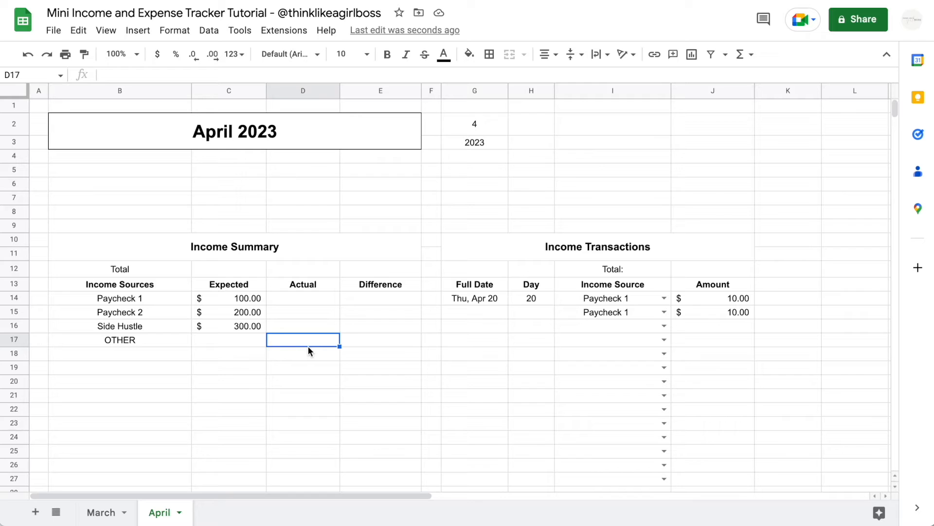
click(309, 298)
text(=SUMIF()
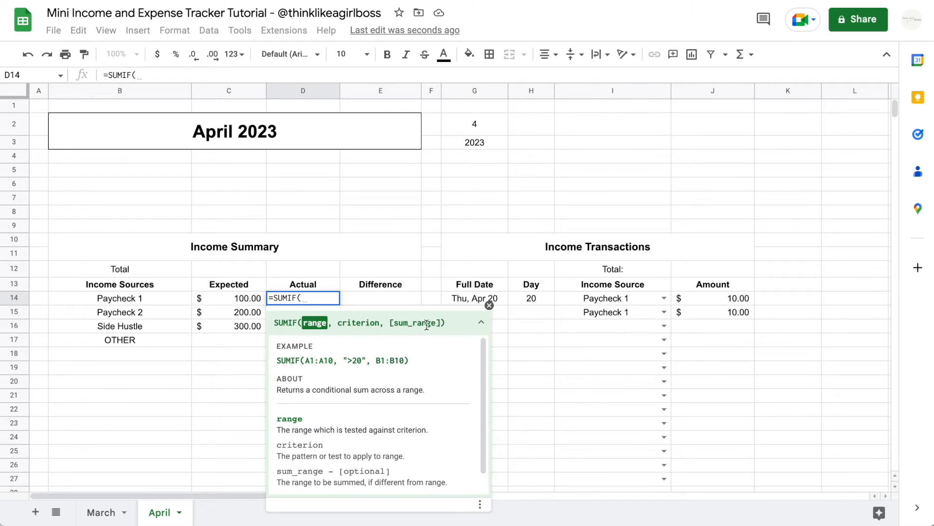
drag(586, 299, 585, 373)
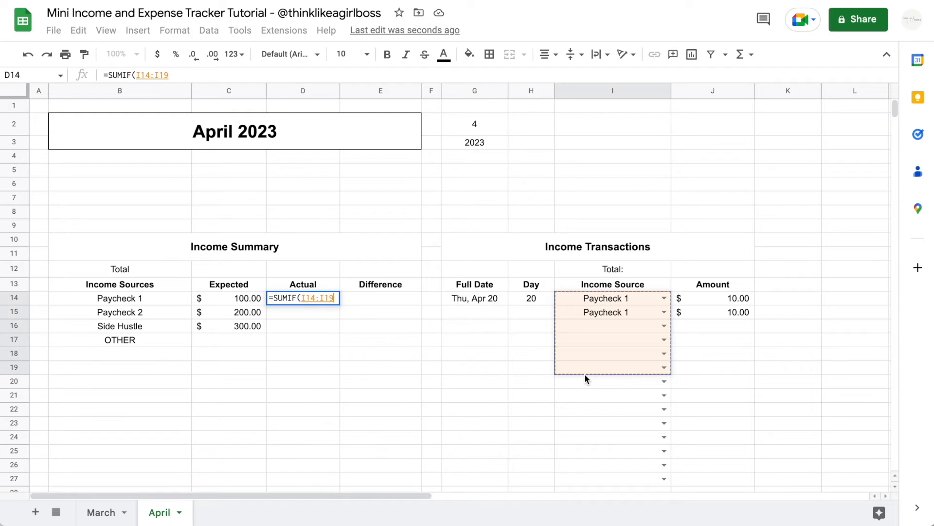
key(BackSpace)
key(BackSpace)
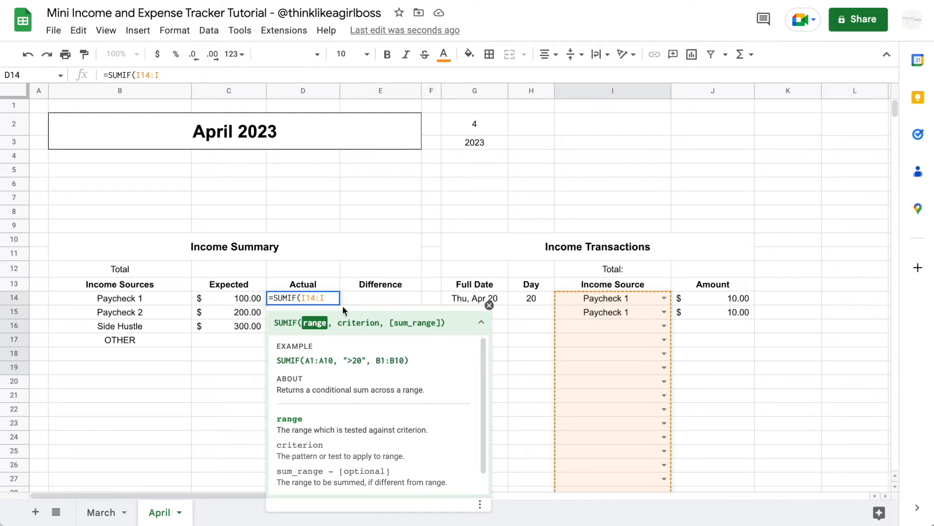
text(,)
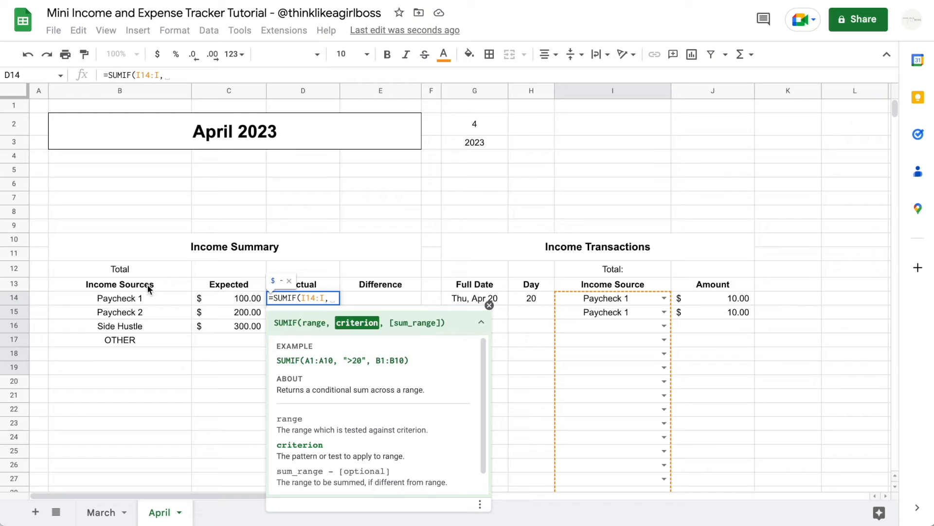
Step: Complete the SUMIF formula in D14 with B14 as the criterion and J14:J as the sum range
click(133, 300)
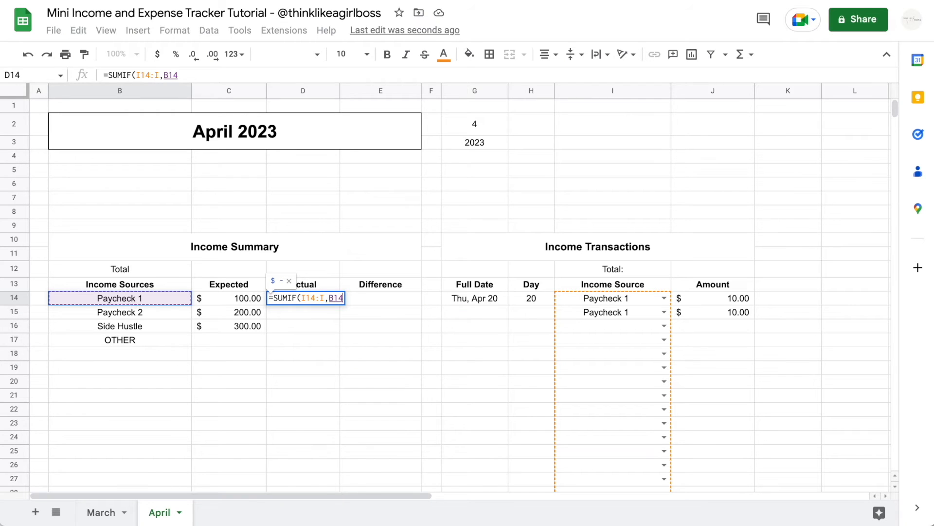
text(,)
click(719, 298)
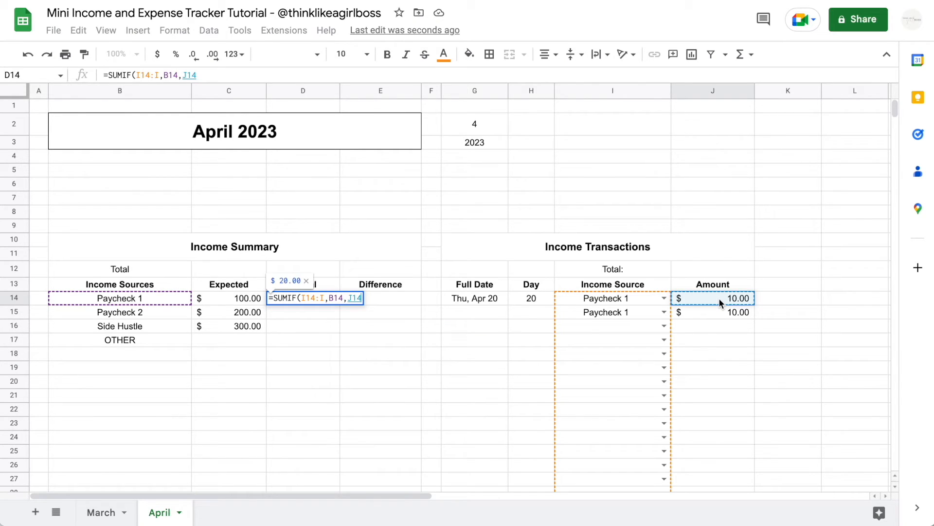
text(:J)
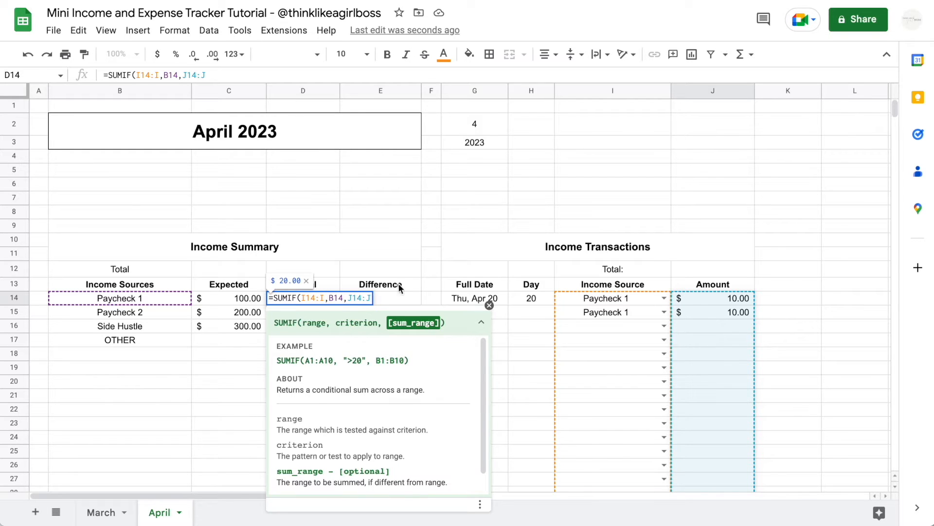
drag(895, 110, 877, 66)
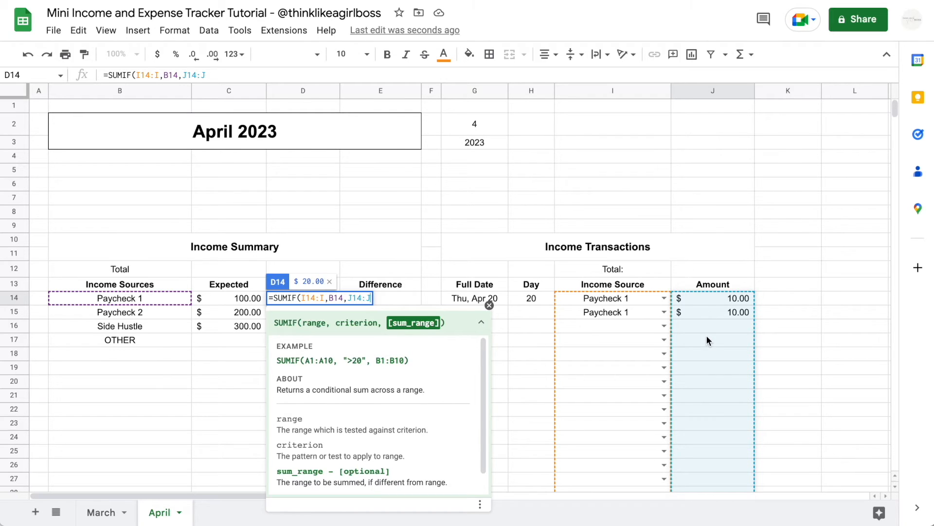
text(19)
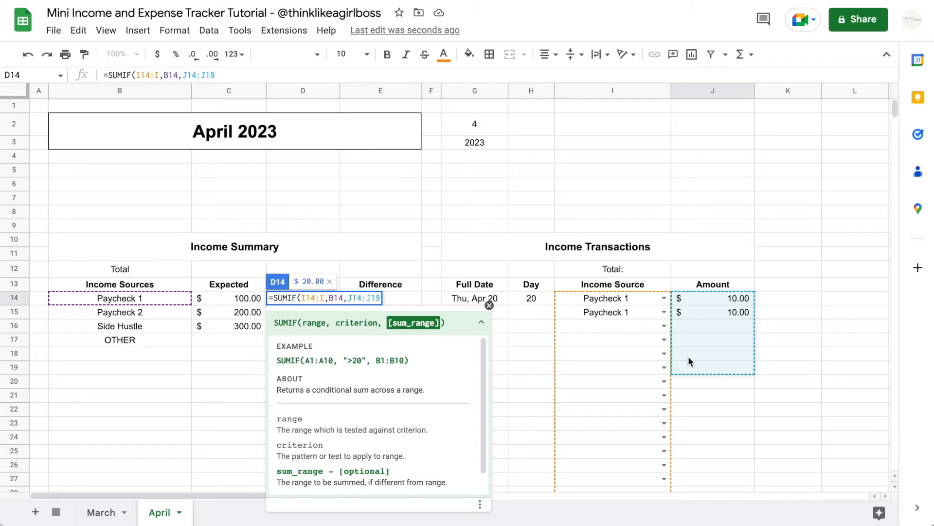
key(BackSpace)
key(BackSpace)
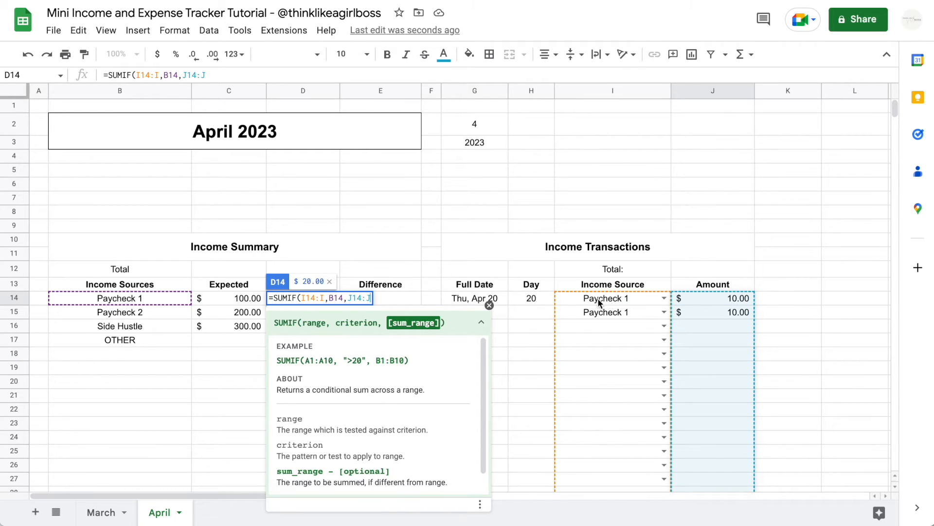
text())
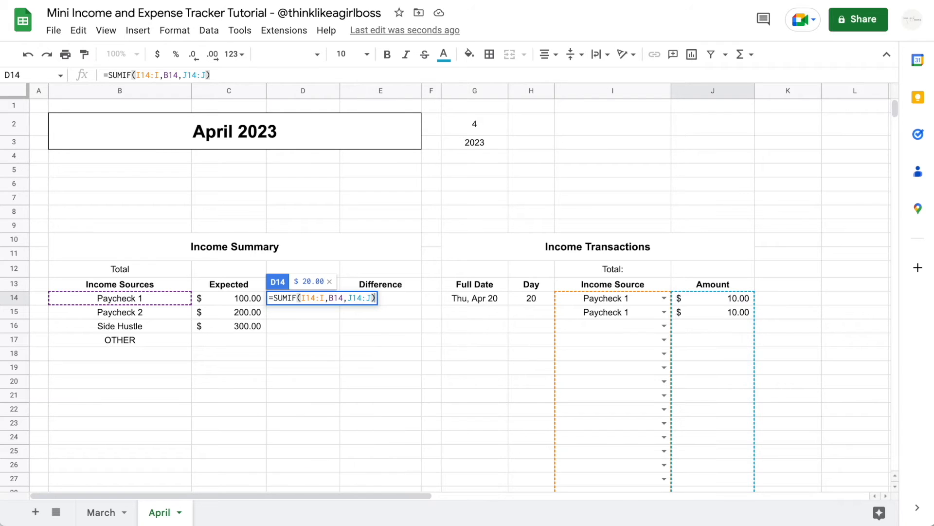
key(Return)
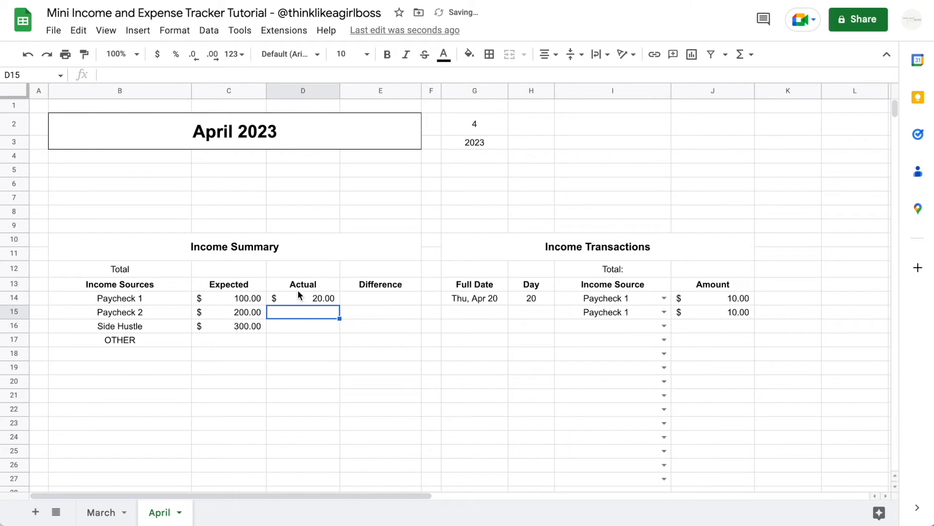
Step: Enter Paycheck 1 transactions of 10 in row 16 and 100 in row 17, and check the Actual formula in D14
click(664, 326)
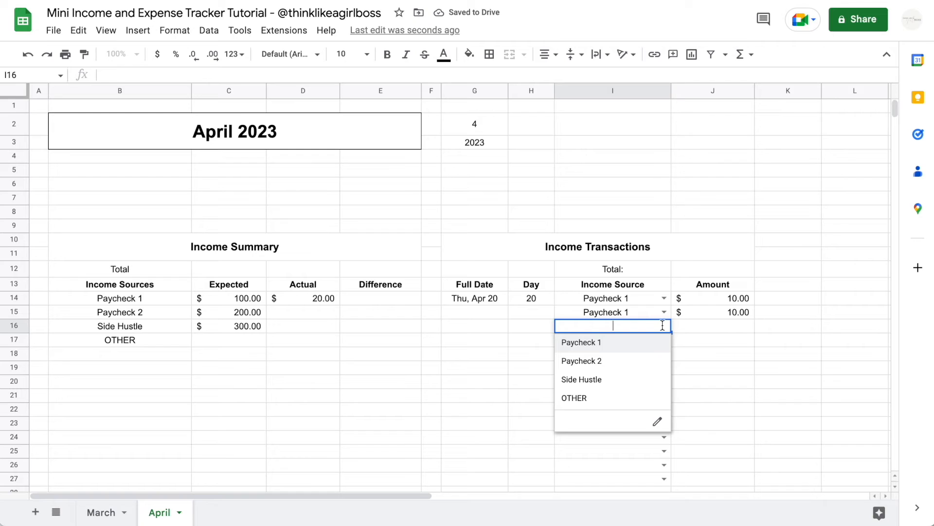
click(609, 346)
click(714, 324)
text(10)
key(Return)
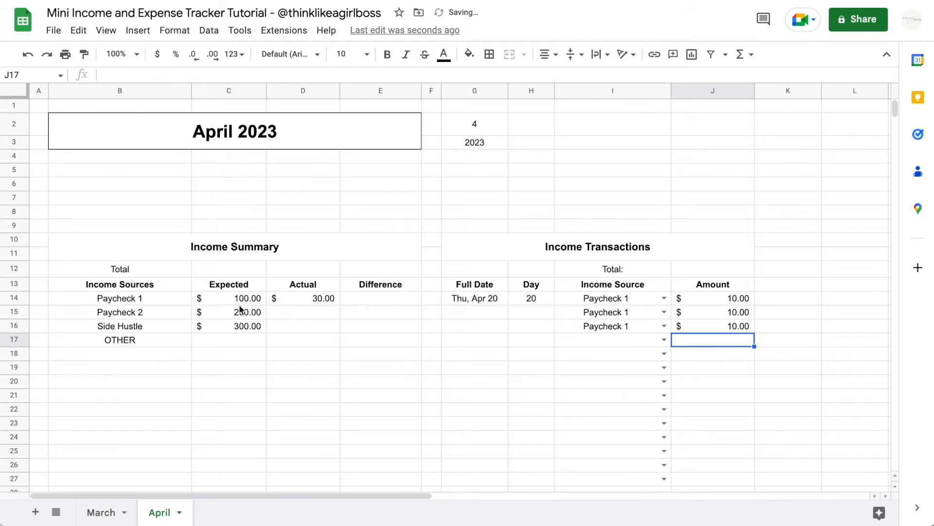
text(100)
key(Return)
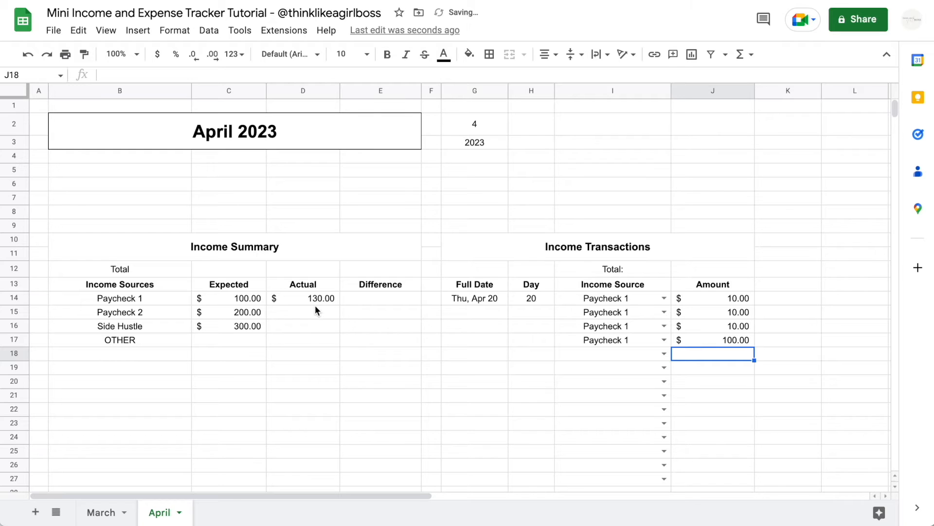
drag(312, 311, 300, 446)
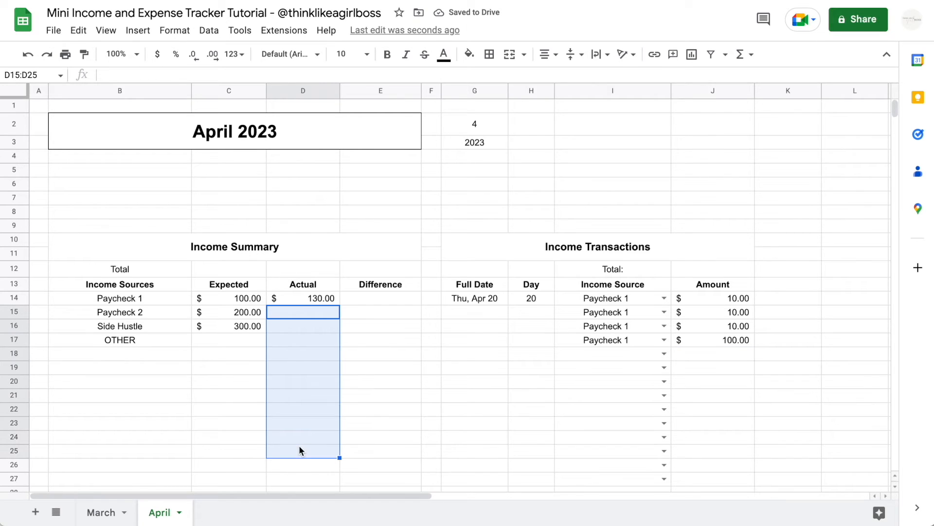
click(302, 296)
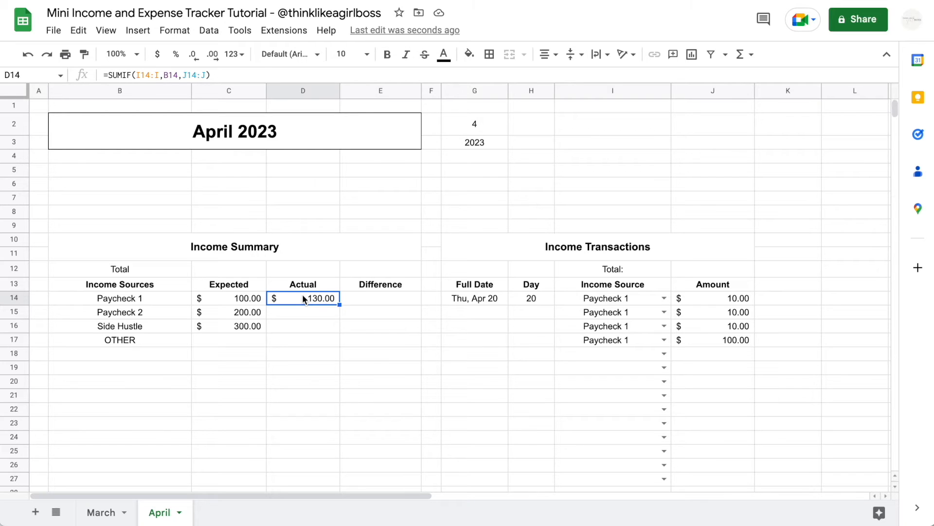
Step: Wrap the SUMIF formula in D14 in an IF that sums only when B14<>"" and otherwise returns blank
click(110, 74)
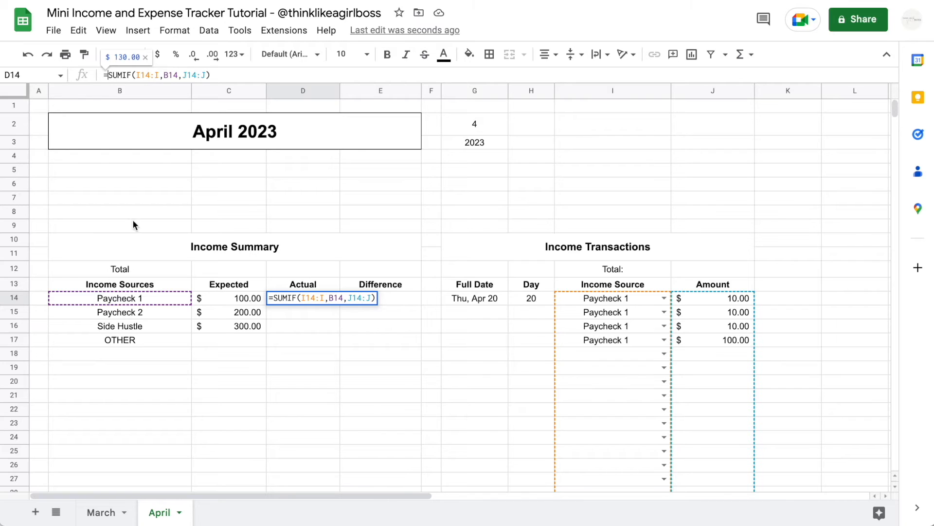
text(IF()
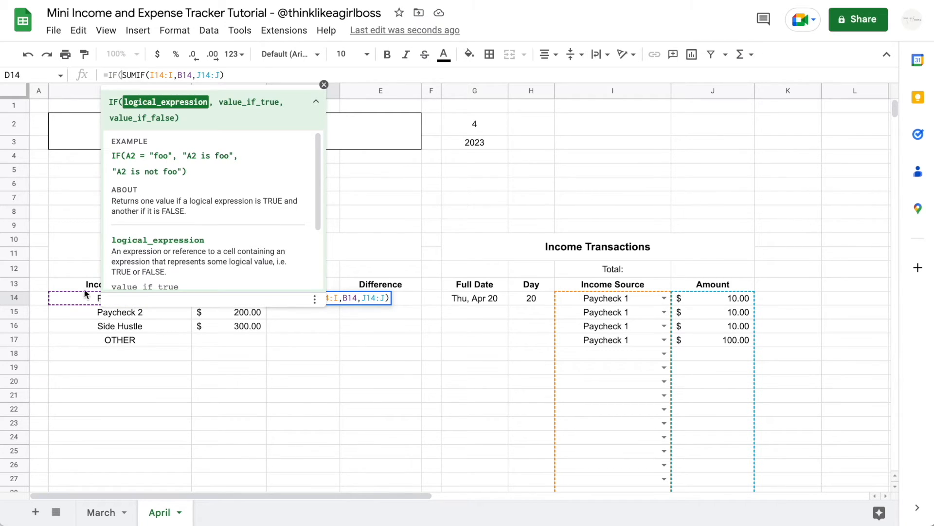
click(79, 295)
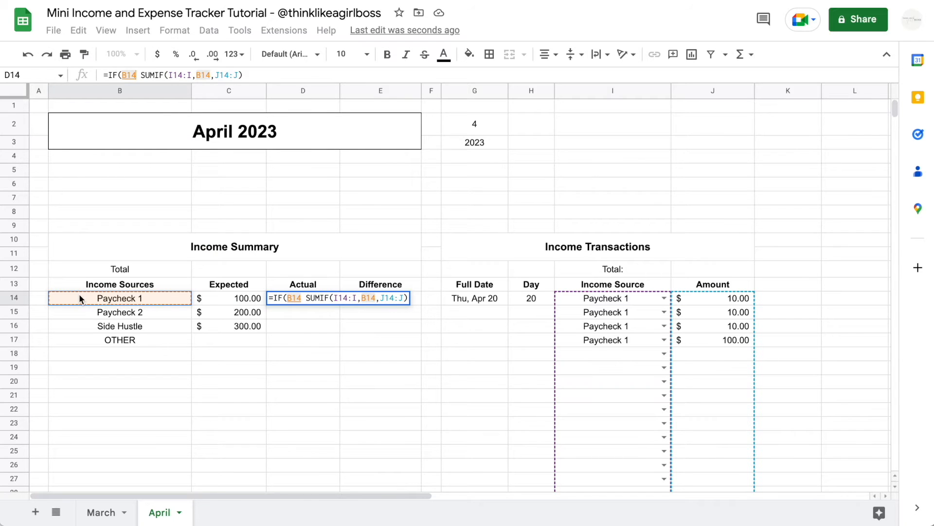
text(<>"",)
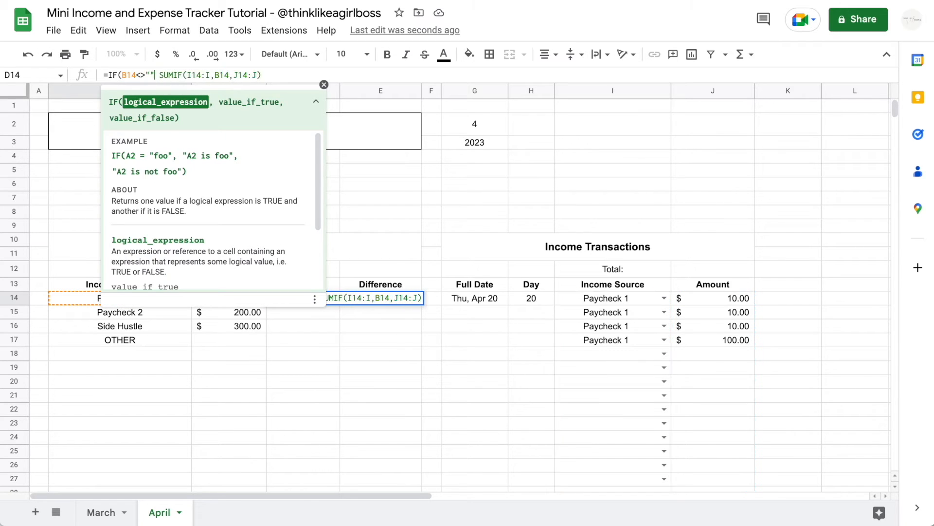
drag(165, 75, 269, 75)
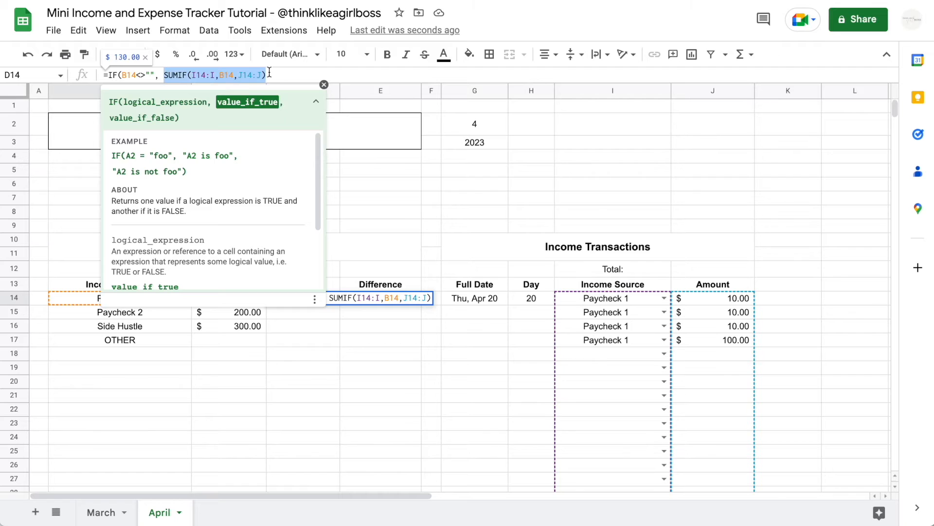
click(280, 75)
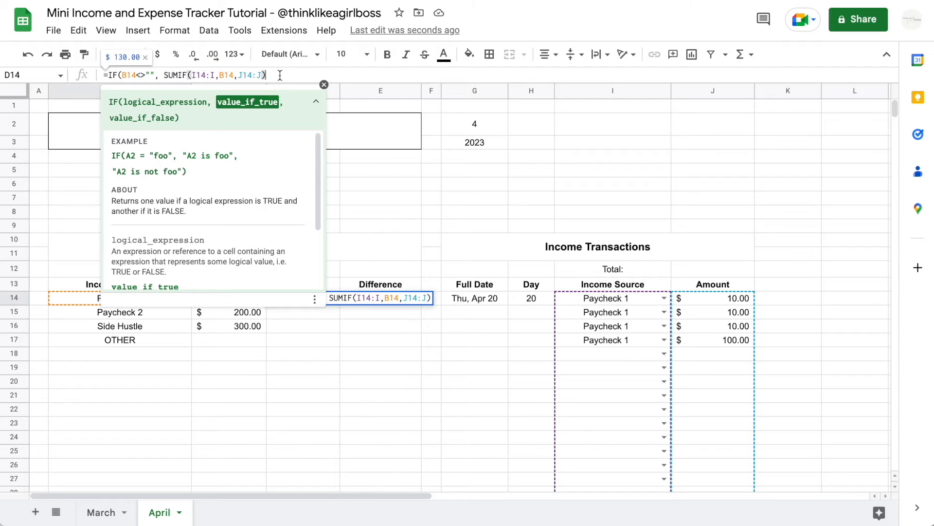
text(,))
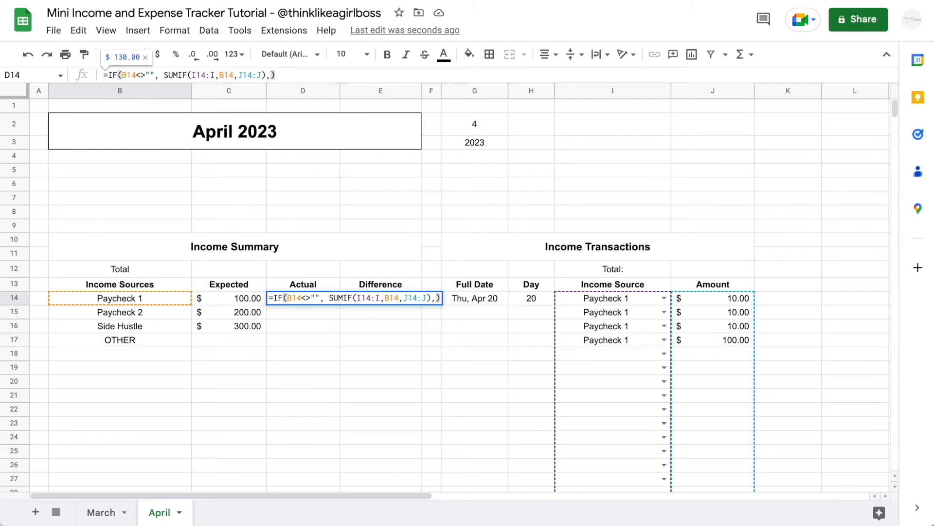
key(Return)
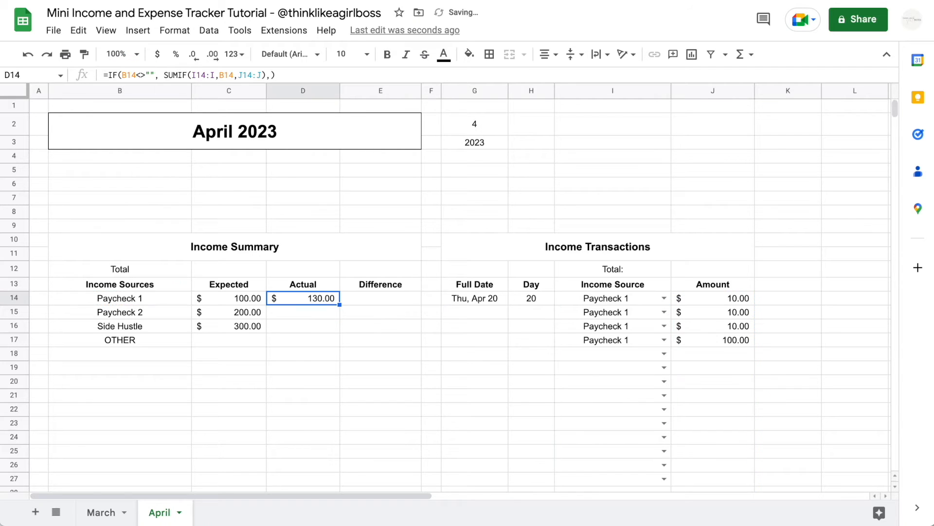
Step: Test the Actual formula by clearing the Paycheck 1 source in B14, undo the deletion, and return to D14
click(131, 294)
key(Delete)
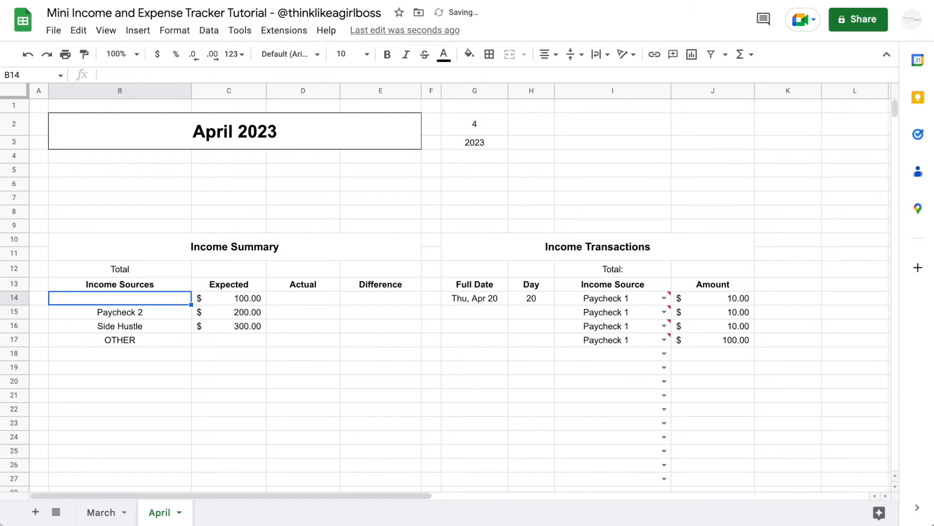
key(ctrl+z)
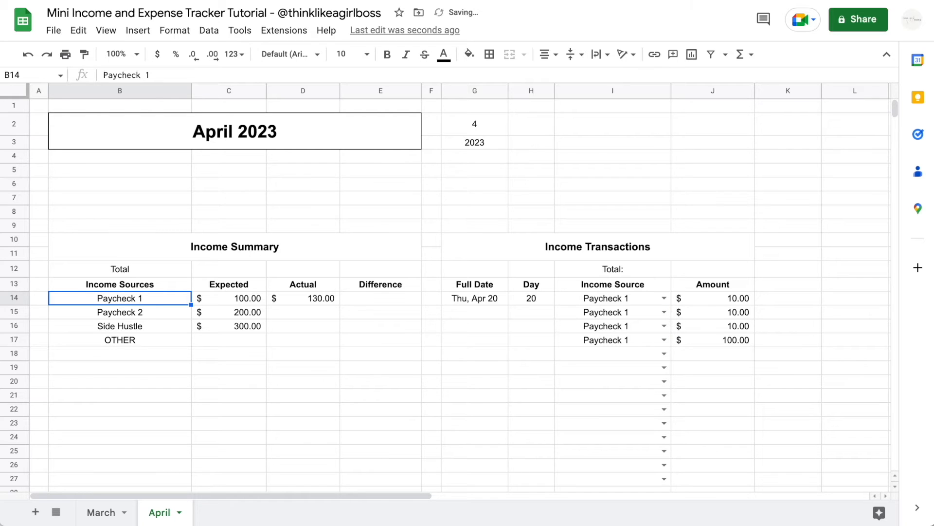
click(303, 298)
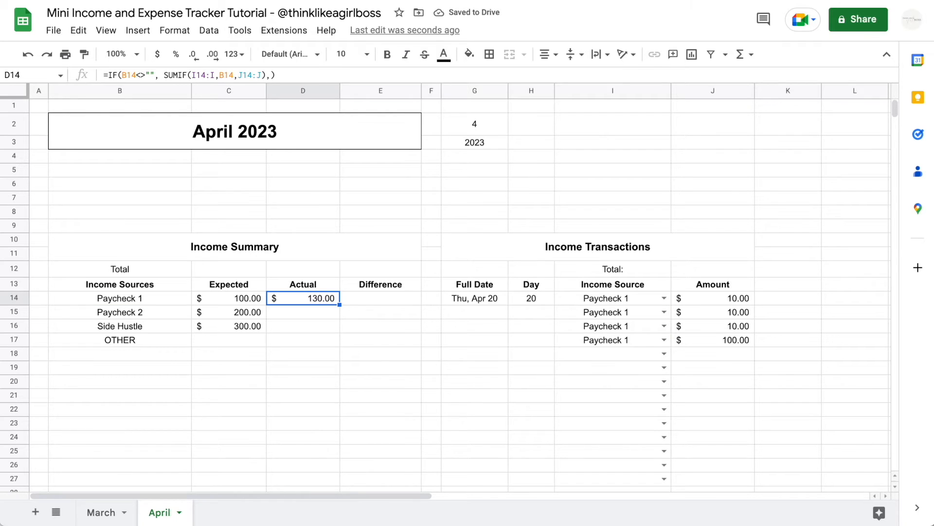
Step: Enter two Paycheck 2 income transactions of 2 each in rows 18 and 19
click(663, 353)
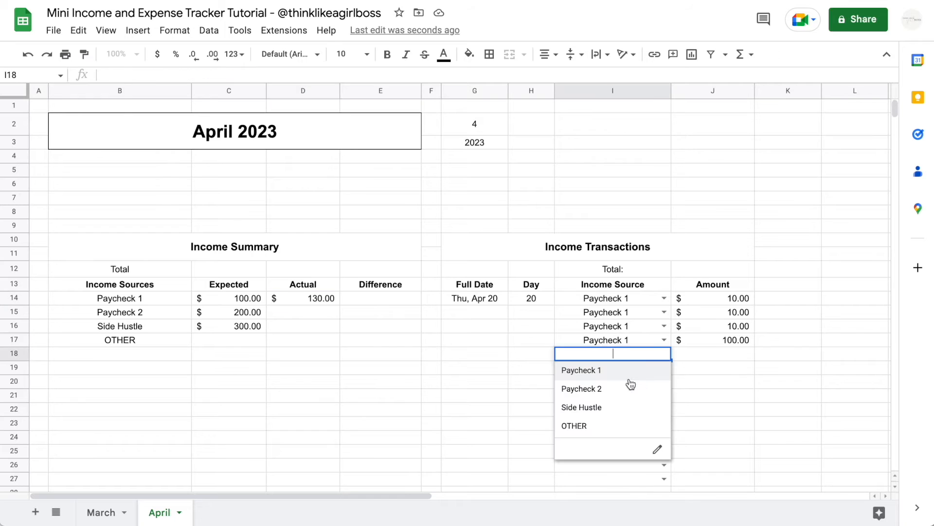
click(620, 394)
click(664, 368)
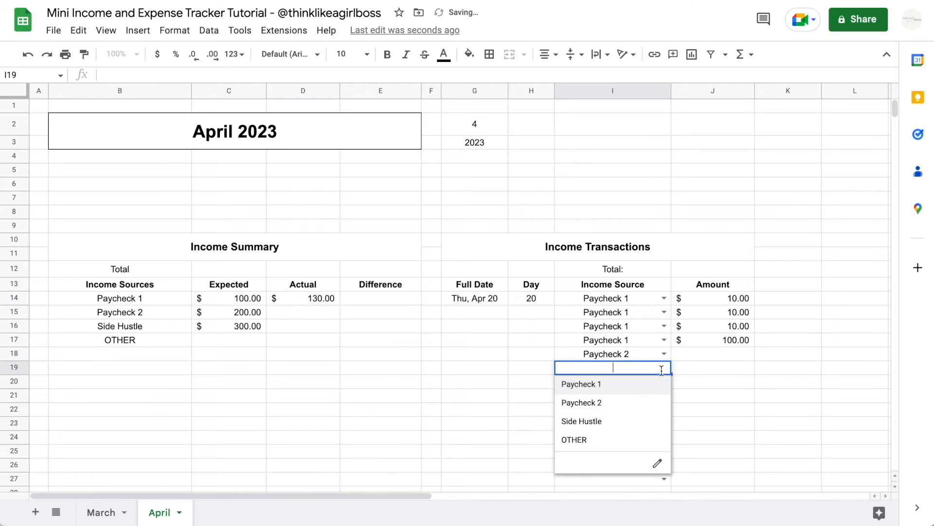
click(617, 402)
click(712, 354)
text(2)
key(Return)
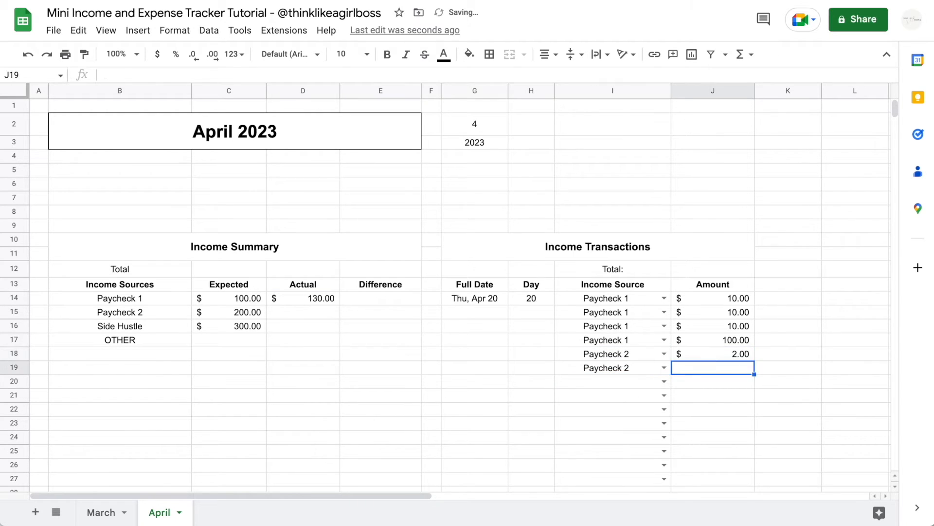
text(2)
key(Return)
Step: Enter a Side Hustle income transaction of 300 in row 20
click(663, 381)
click(612, 433)
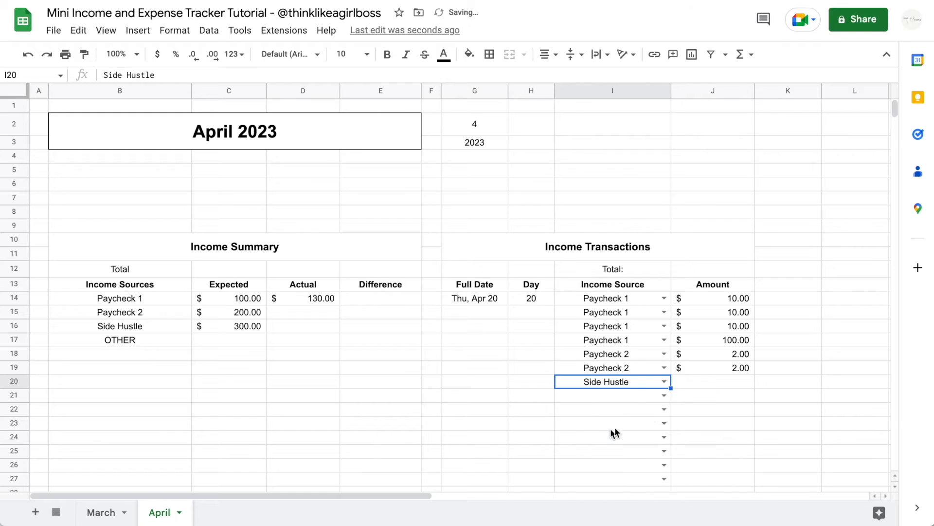
click(695, 382)
text(300)
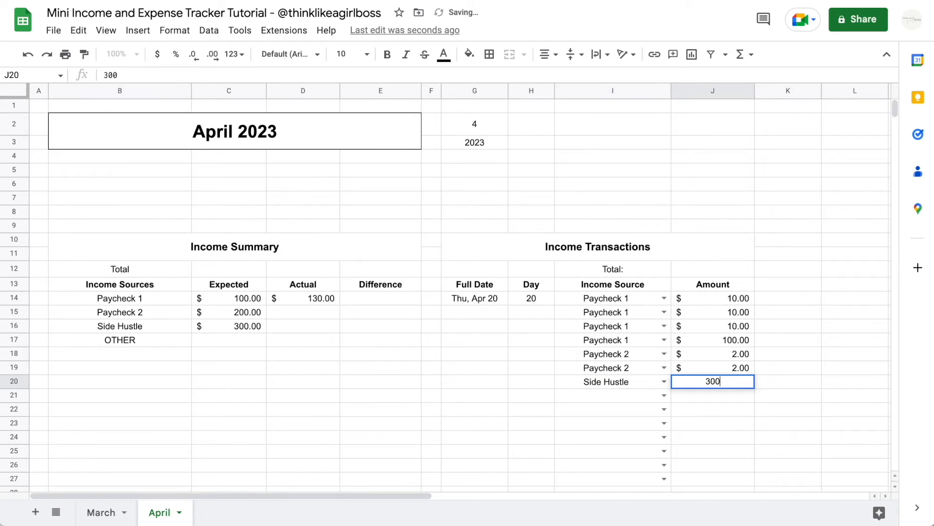
key(Return)
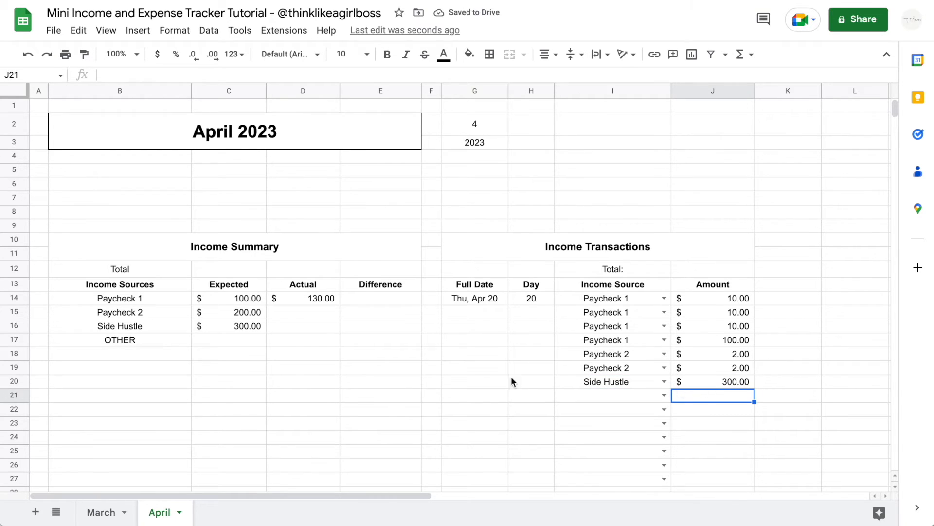
Step: Wrap the whole IF formula in D14, Paycheck 1's Actual cell, in an ARRAYFORMULA
drag(315, 309, 311, 422)
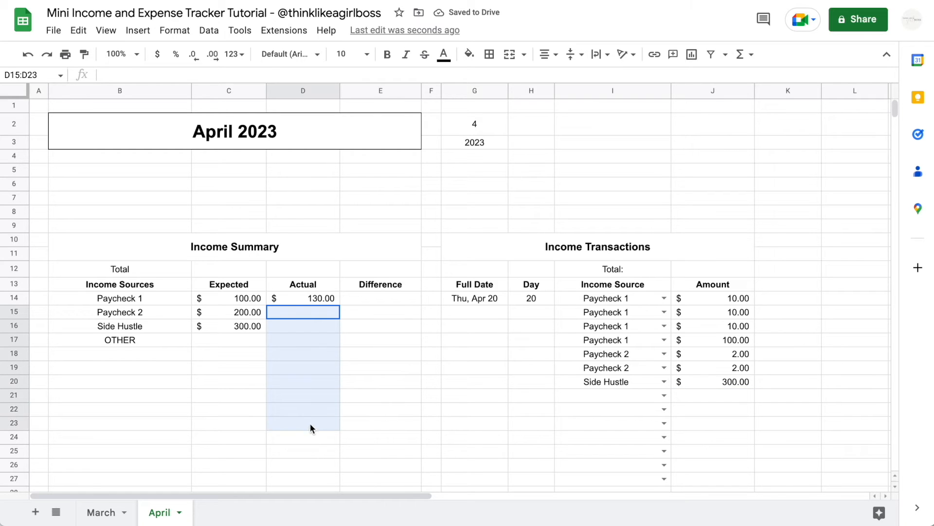
click(275, 317)
drag(274, 316, 274, 341)
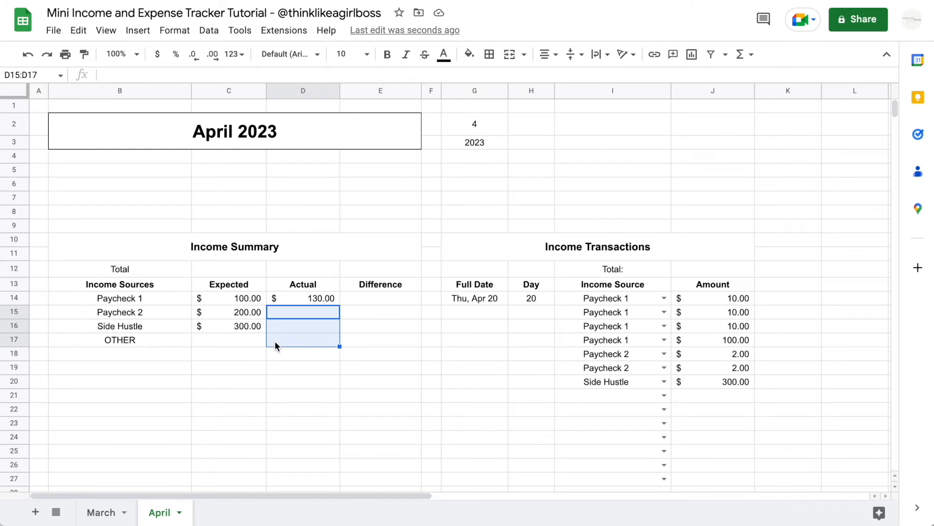
click(294, 299)
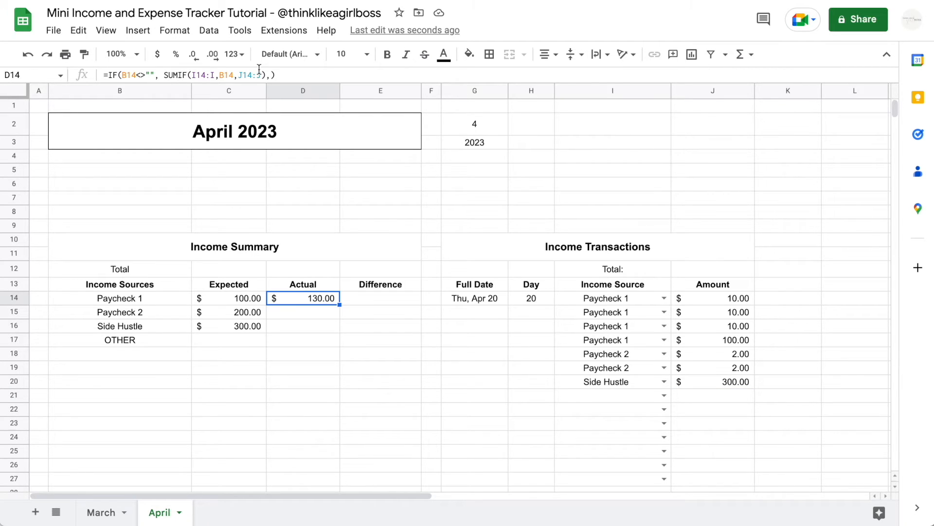
click(109, 73)
text(ARRAYF)
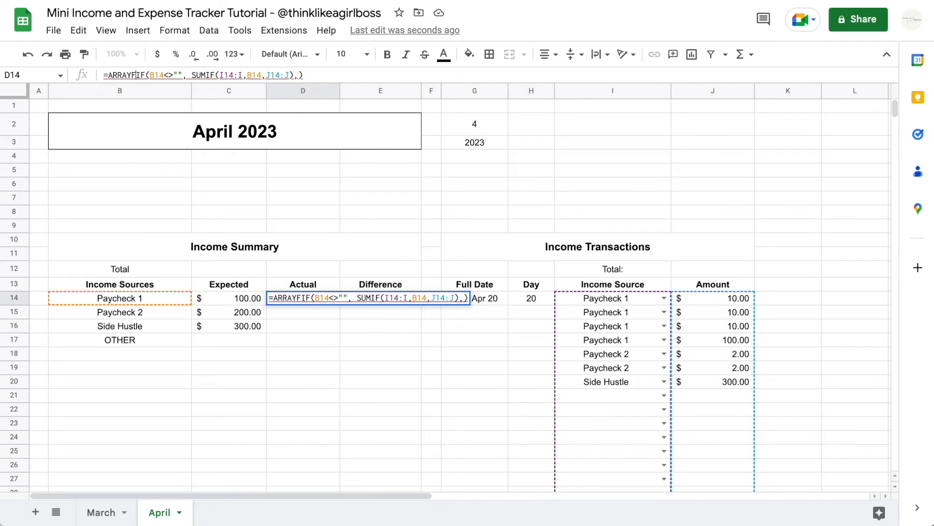
text(ORMULA)
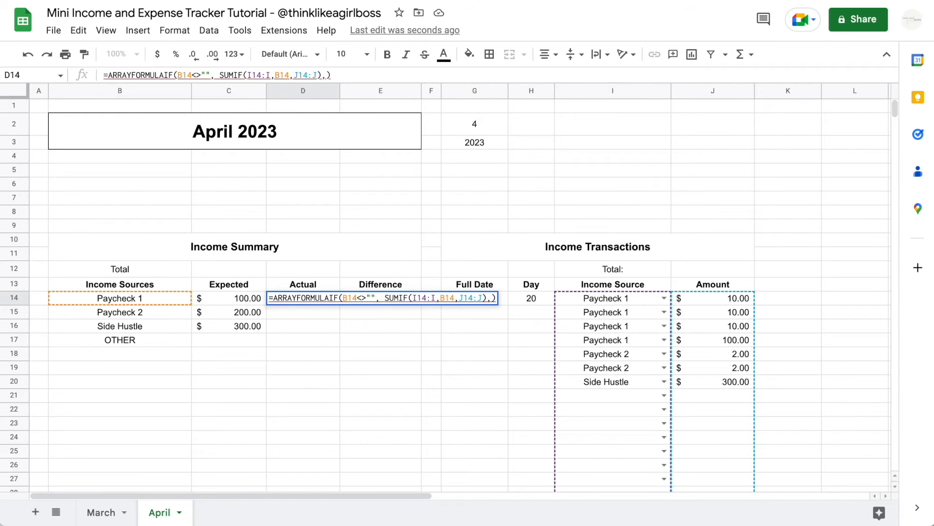
text(()
click(341, 75)
text())
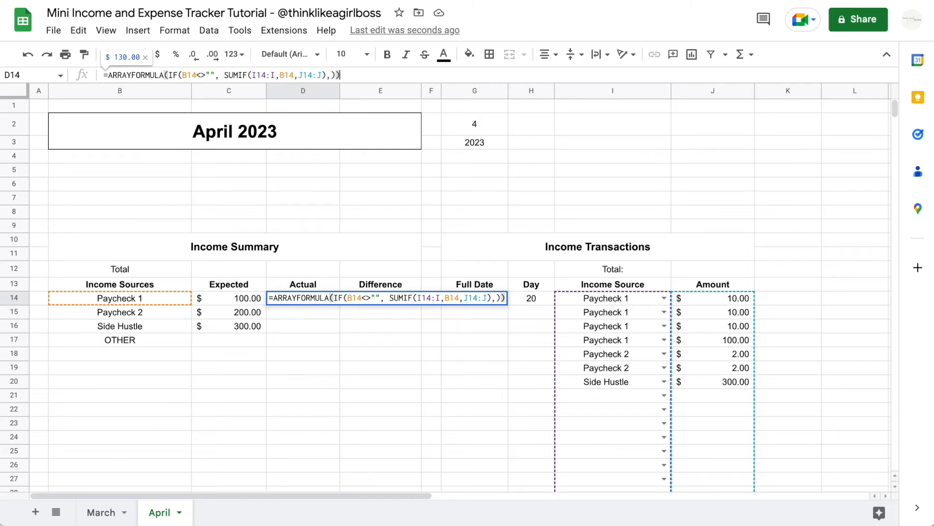
Step: Extend both B14 references in the D14 formula, the IF condition and the SUMIF criterion, to the open-ended range B14:B
click(197, 75)
text(:B)
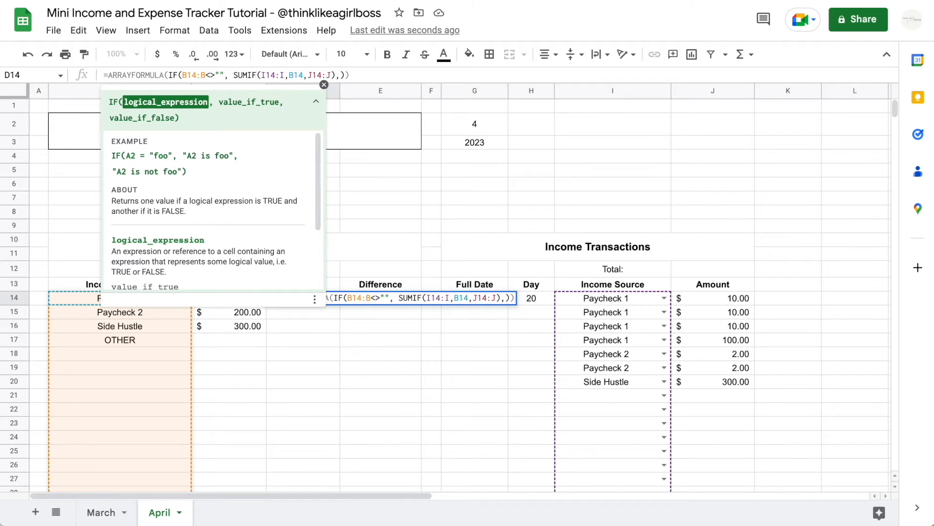
click(302, 74)
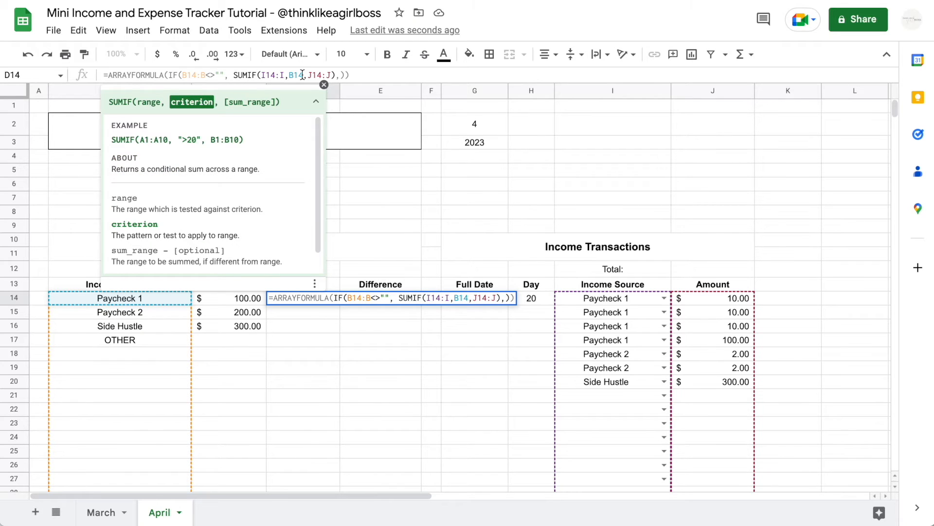
text(:B)
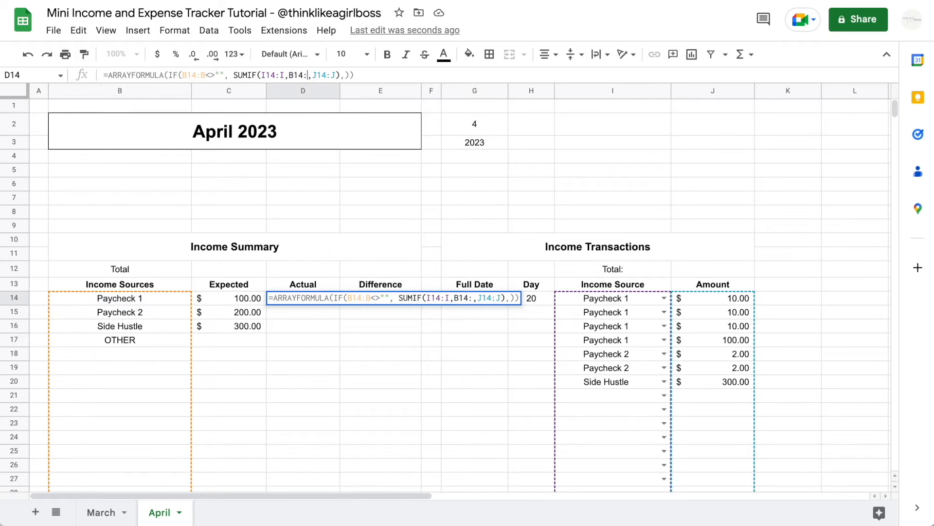
key(Return)
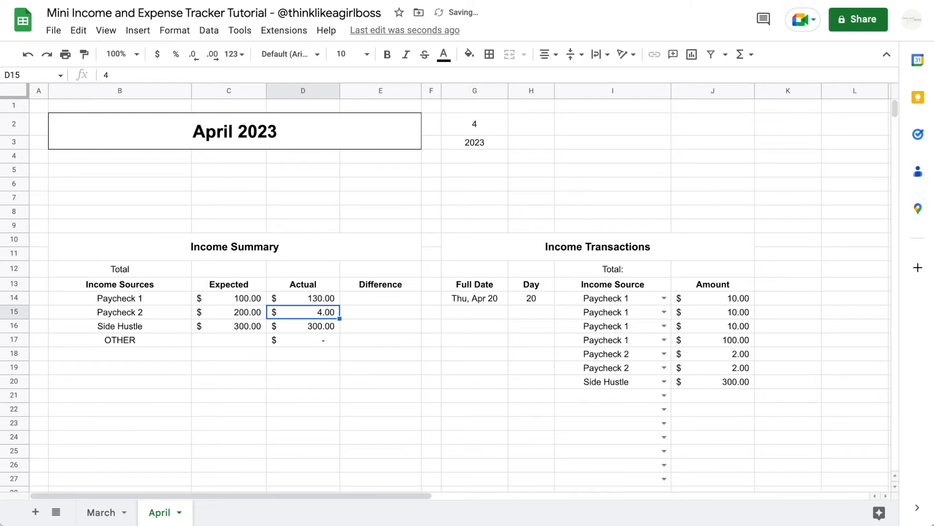
click(302, 298)
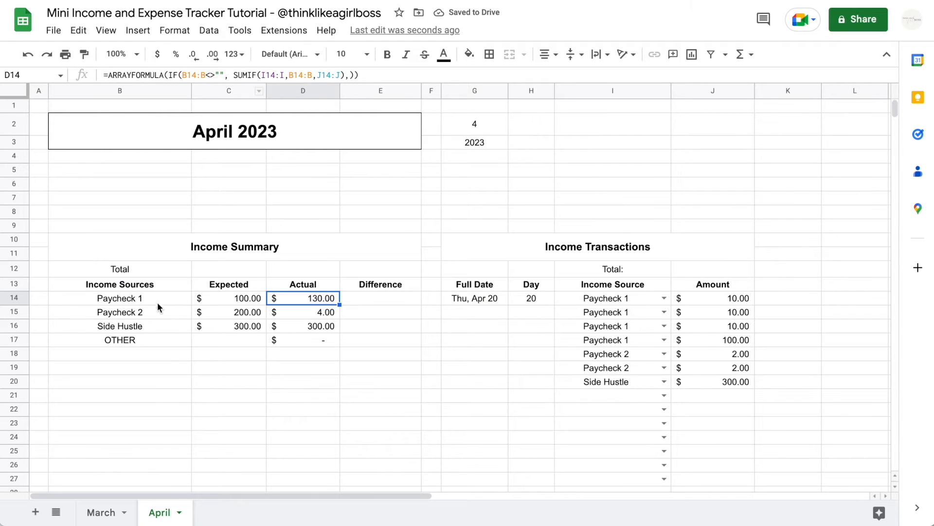
Step: Add YOUTUBE as a new income source in B18
click(150, 355)
text(YOUTUBE)
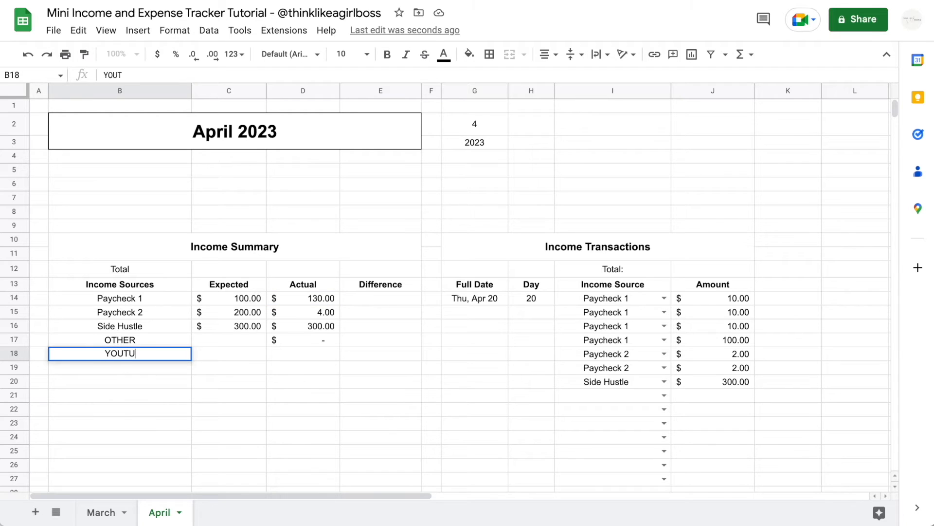
key(Return)
Step: Enter YOUTUBE income transactions of 20 in row 21 and 25 in row 22, and check the source's Actual amount in D18
click(665, 395)
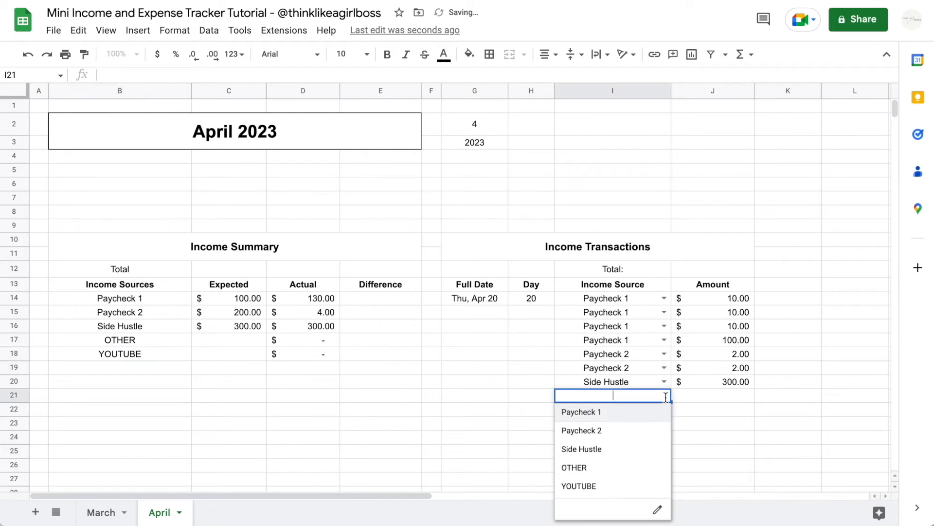
click(611, 482)
click(708, 397)
text(20)
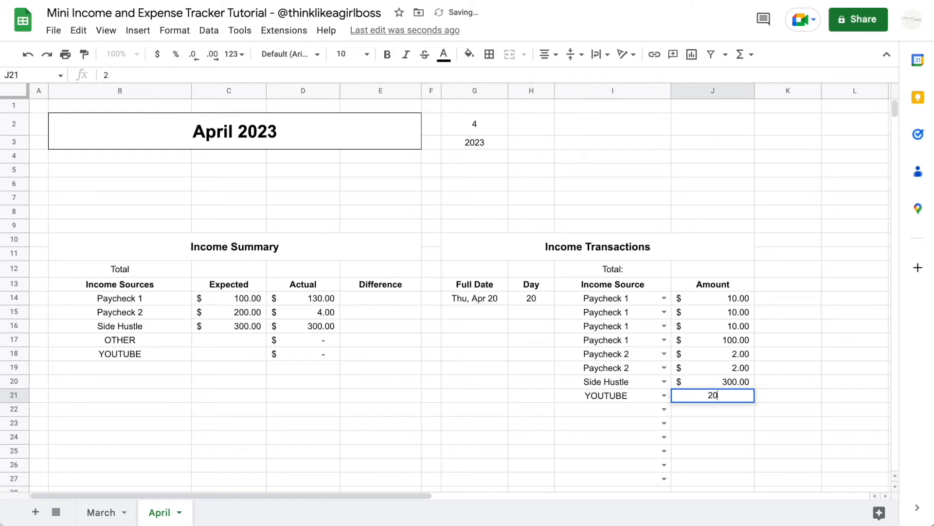
key(Return)
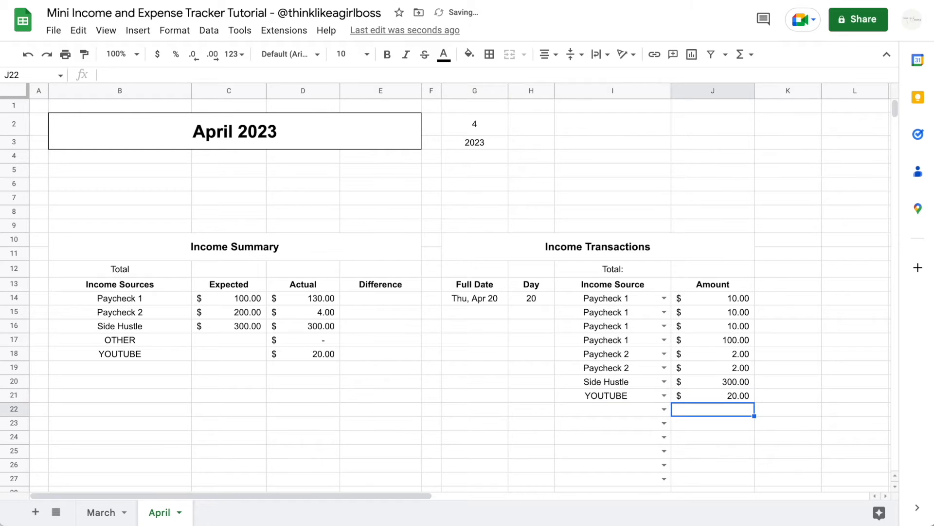
click(664, 409)
click(601, 318)
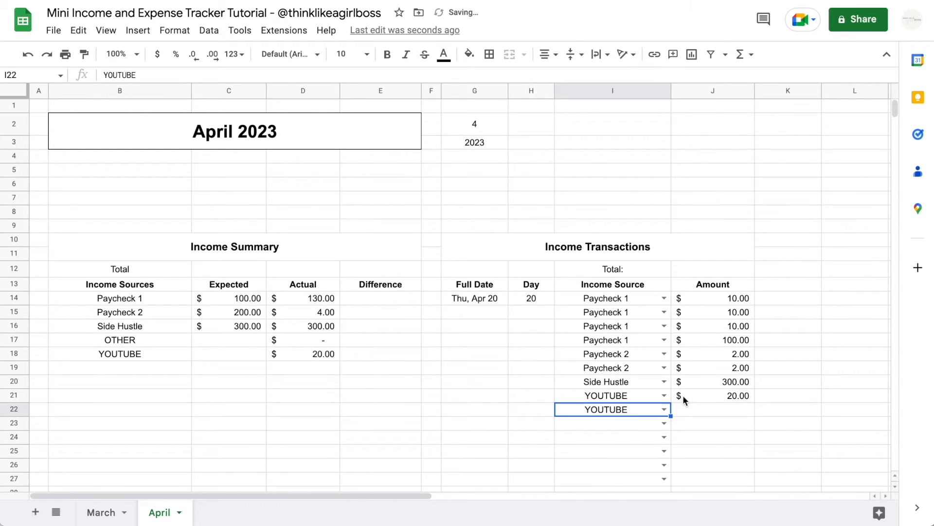
click(684, 407)
text(25)
key(Return)
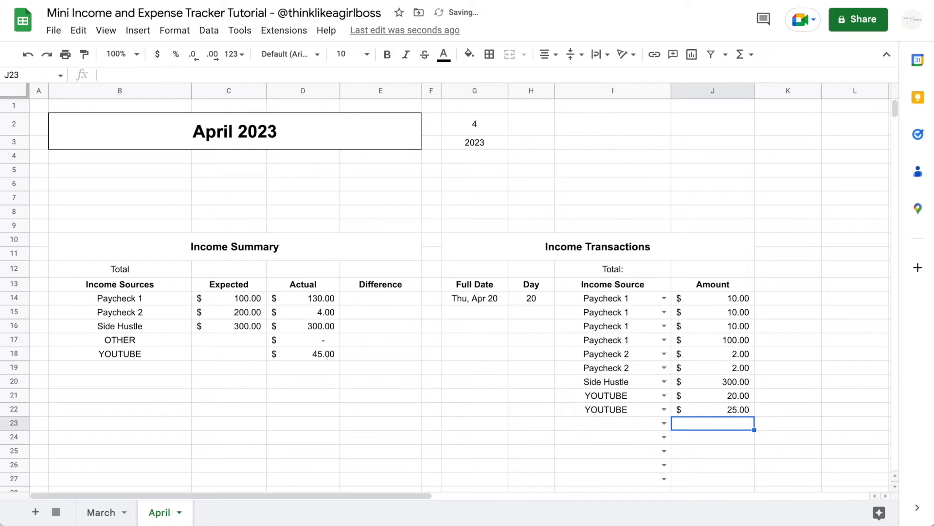
click(318, 358)
scroll(316, 356, down, 20)
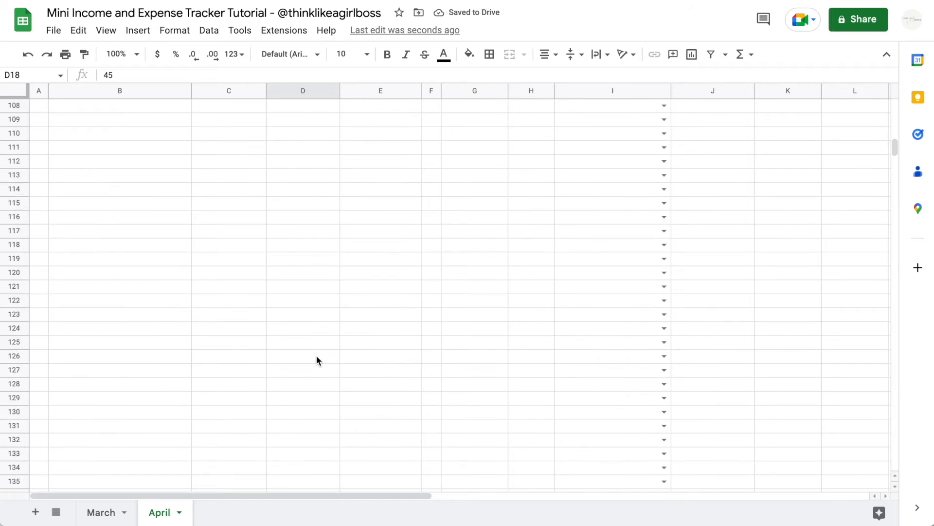
Step: Add NEW SOURCE as a test income source in B997, near the end of the April sheet
scroll(316, 361, down, 10)
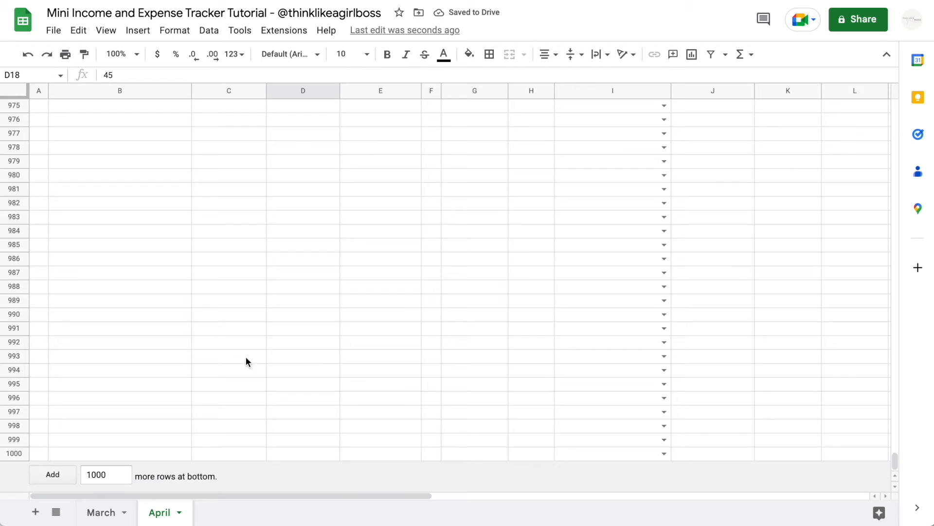
click(166, 412)
text(NEW SOURCE)
key(Tab)
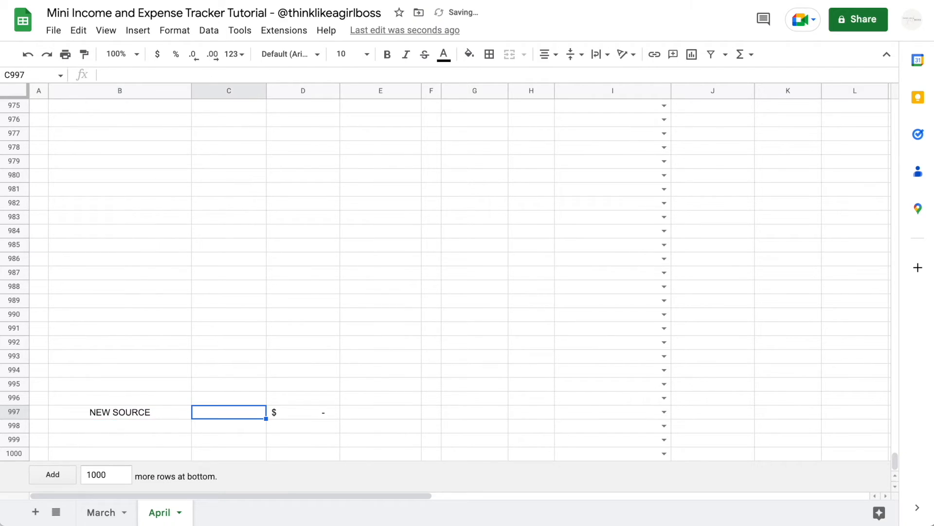
Step: Enter a test income transaction in row 997 with NEW SOURCE as the source and an amount of 100
click(664, 412)
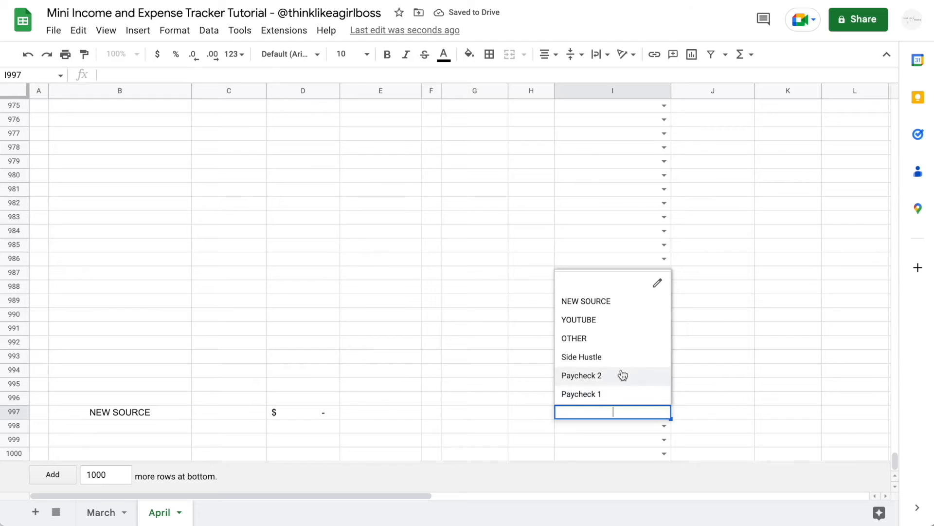
click(617, 311)
click(695, 413)
text(100)
key(Return)
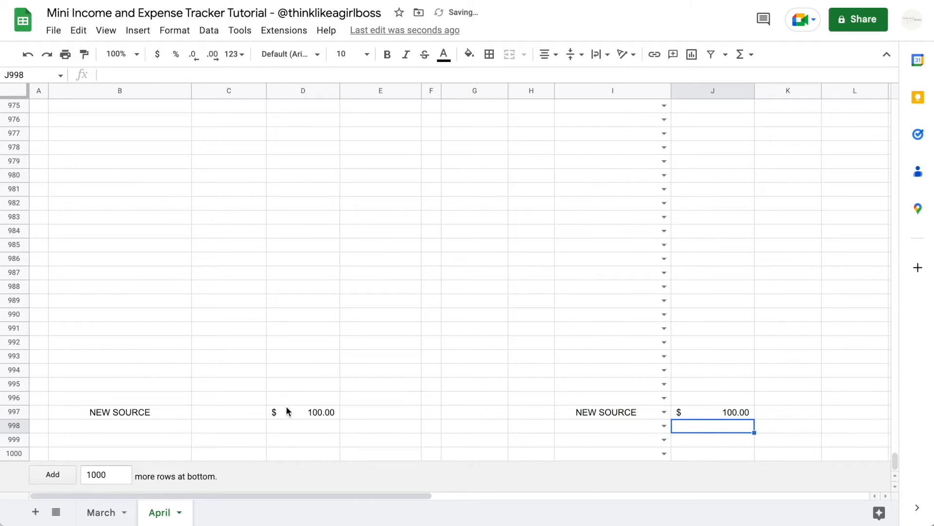
Step: Clear the test entries from B997:J997
drag(133, 412, 713, 412)
key(Delete)
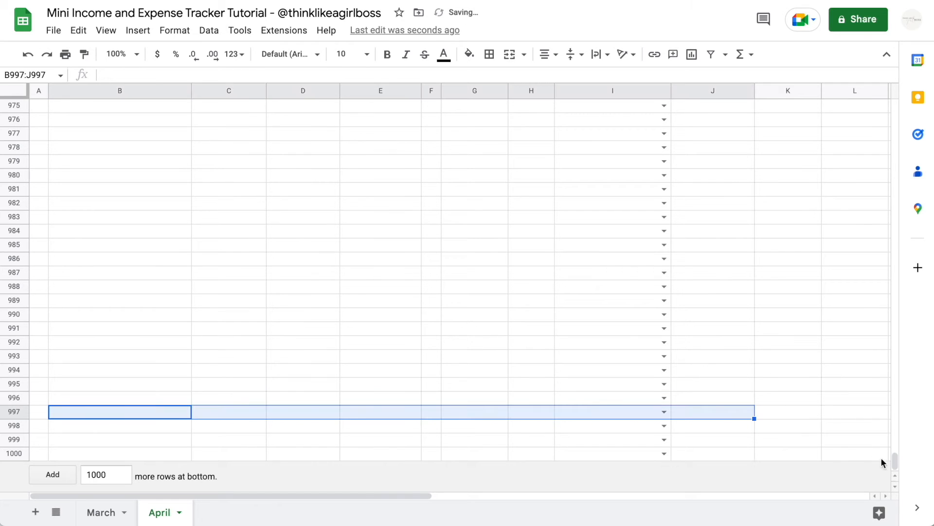
Step: Compare the contents of the Actual cells from D14 down to D20 to see which cell holds the array formula
drag(897, 462, 889, 93)
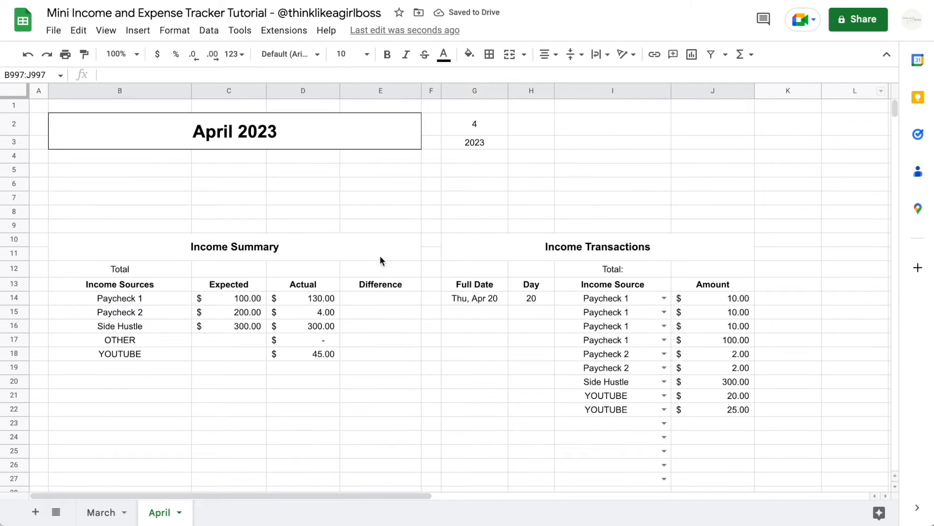
click(305, 299)
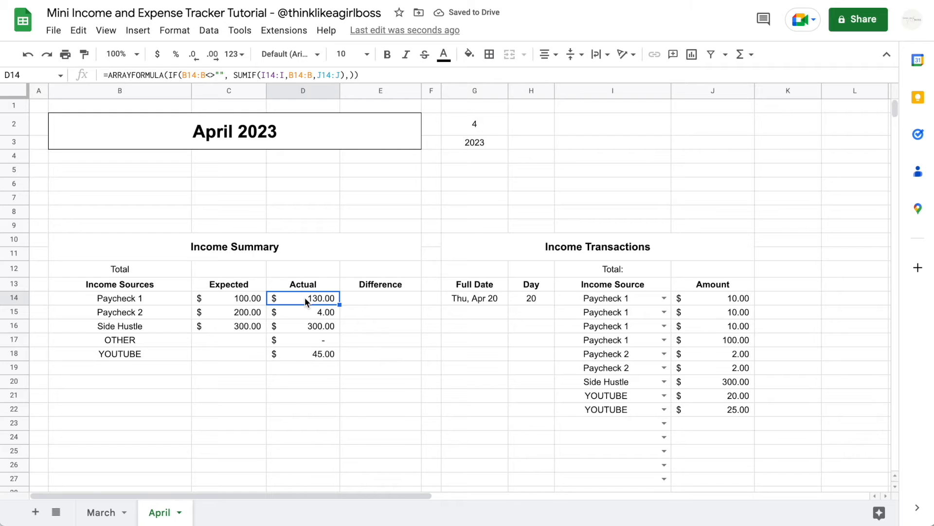
key(Down)
click(304, 329)
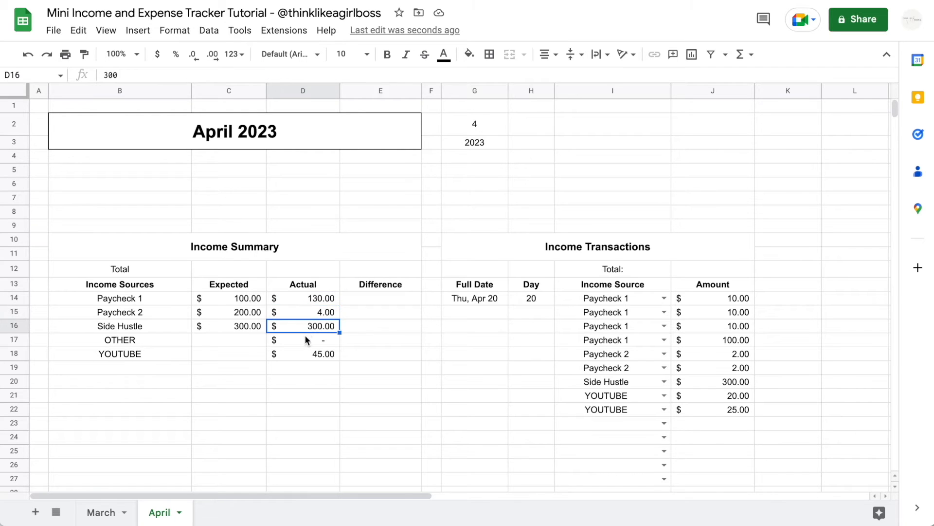
click(305, 337)
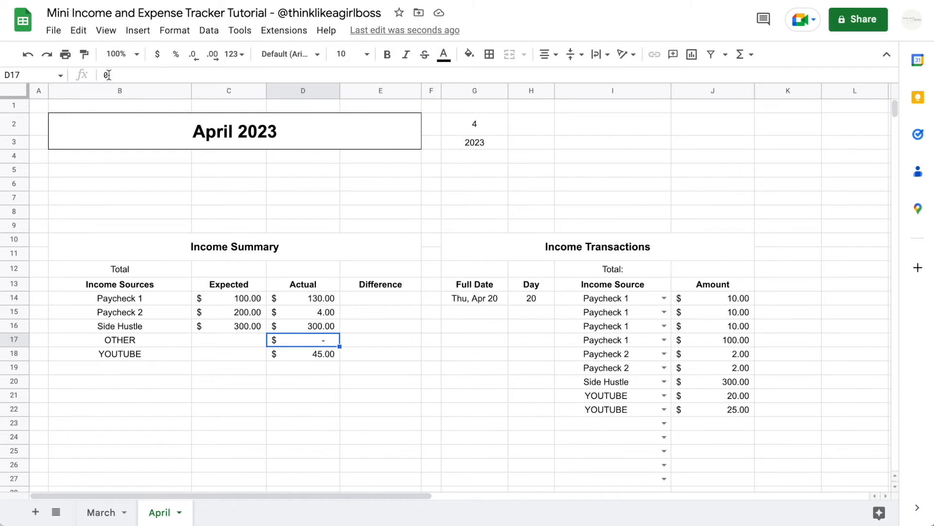
click(285, 316)
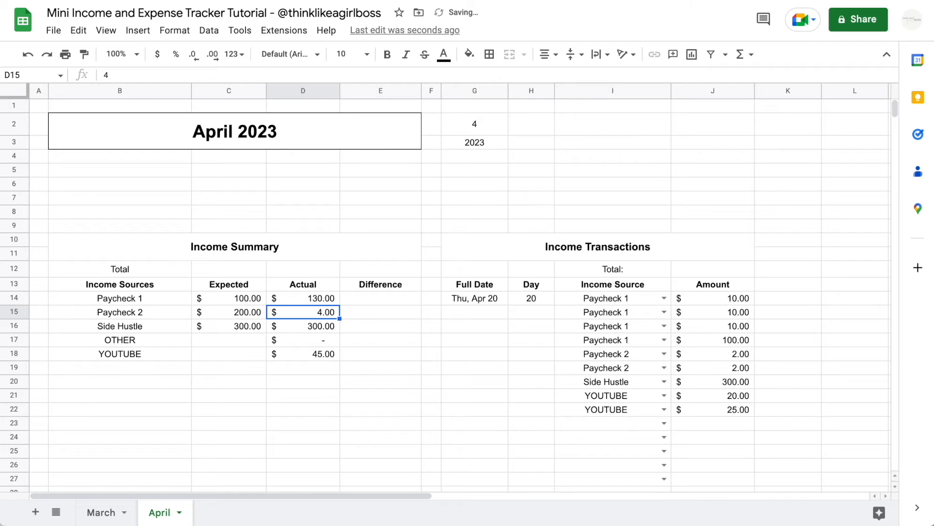
click(306, 381)
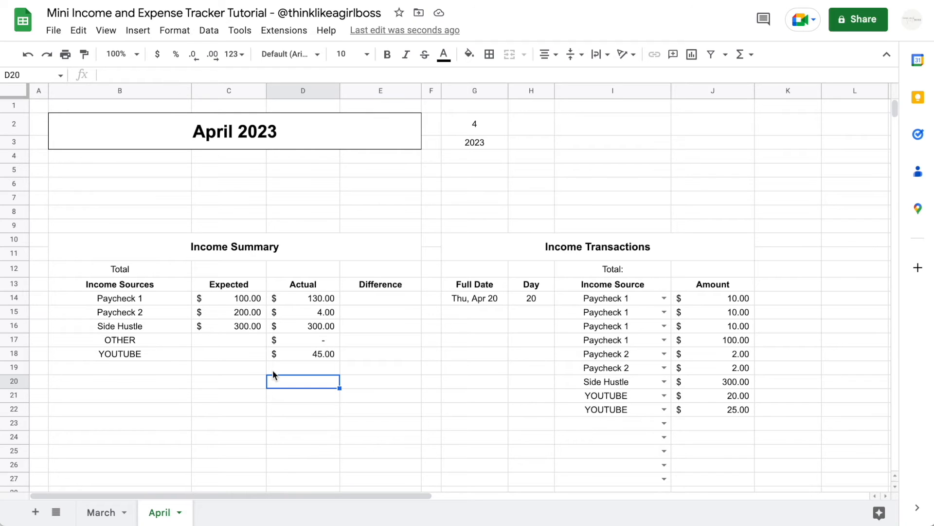
click(306, 302)
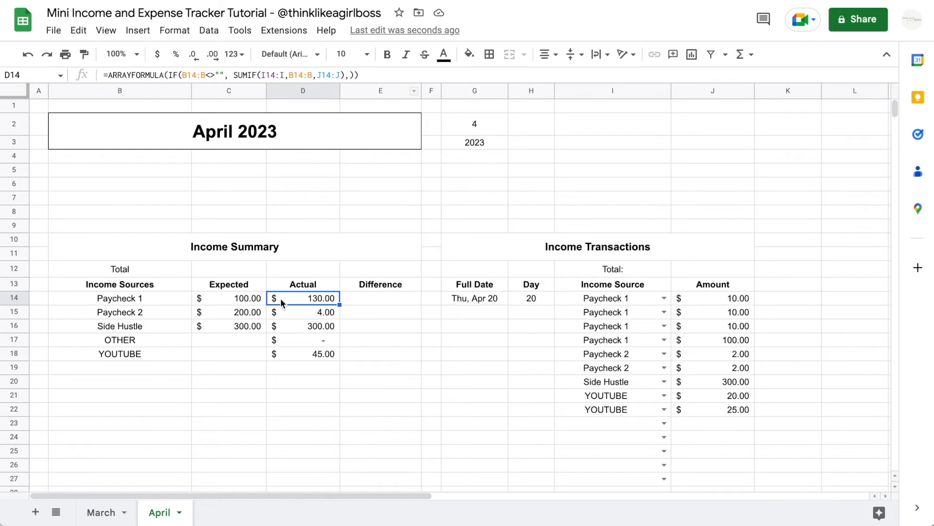
Step: Overwrite Side Hustle's Actual amount in D16 with 65 and inspect the effect on the array formula in D14
click(294, 329)
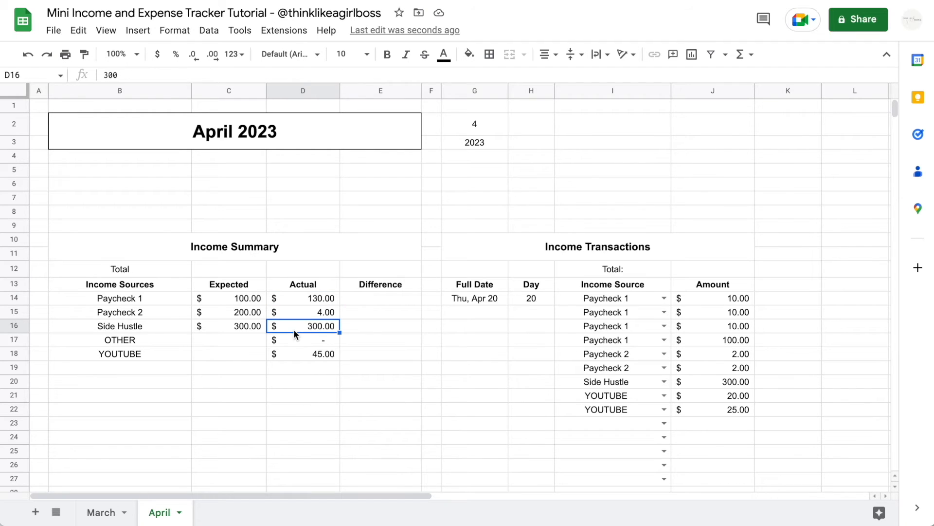
text(65)
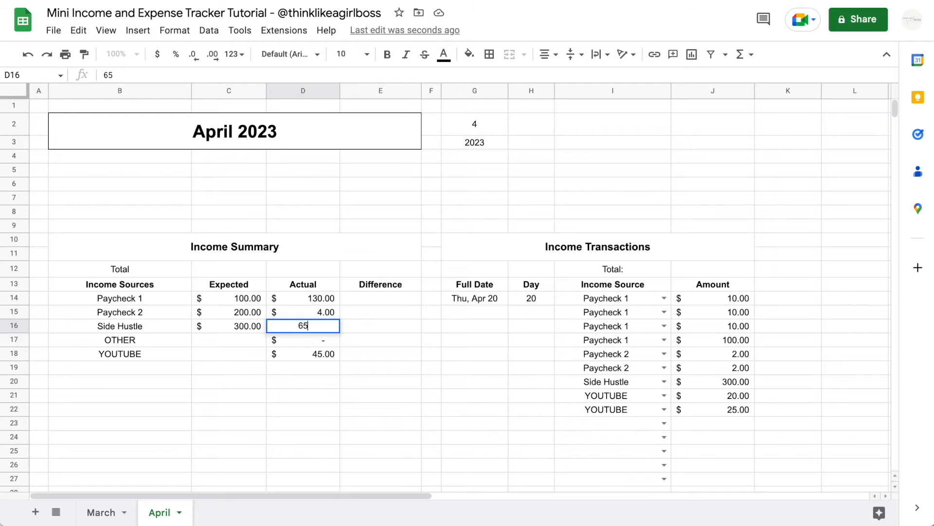
key(Return)
click(303, 327)
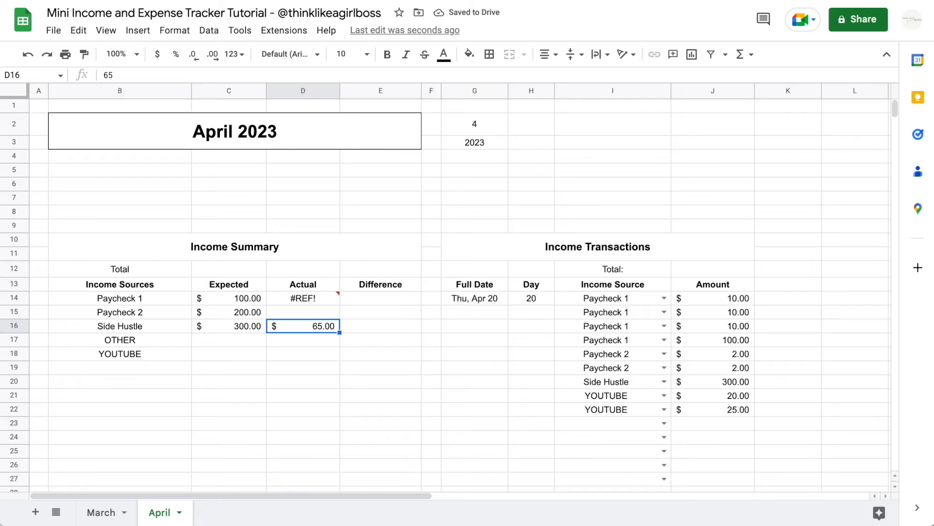
click(288, 302)
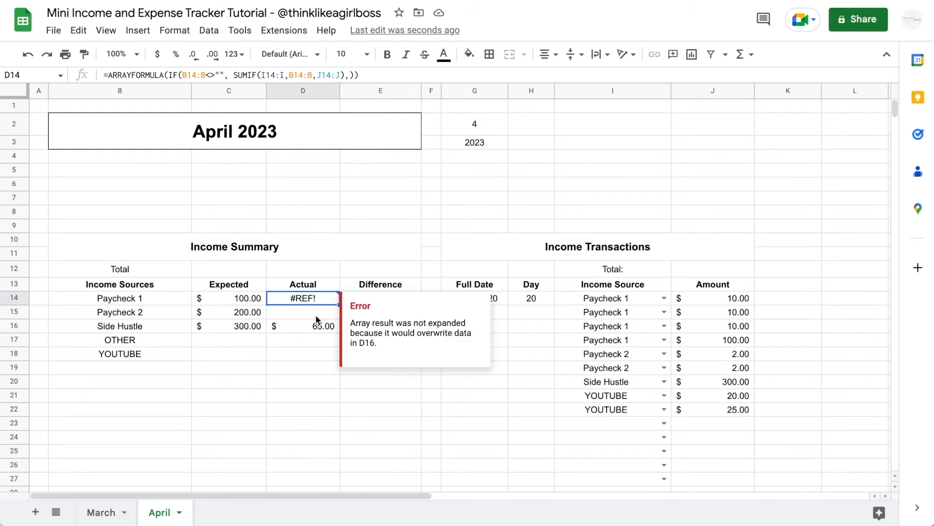
Step: Delete the manually entered amount from D16 so the array formula can fill the cell
click(306, 330)
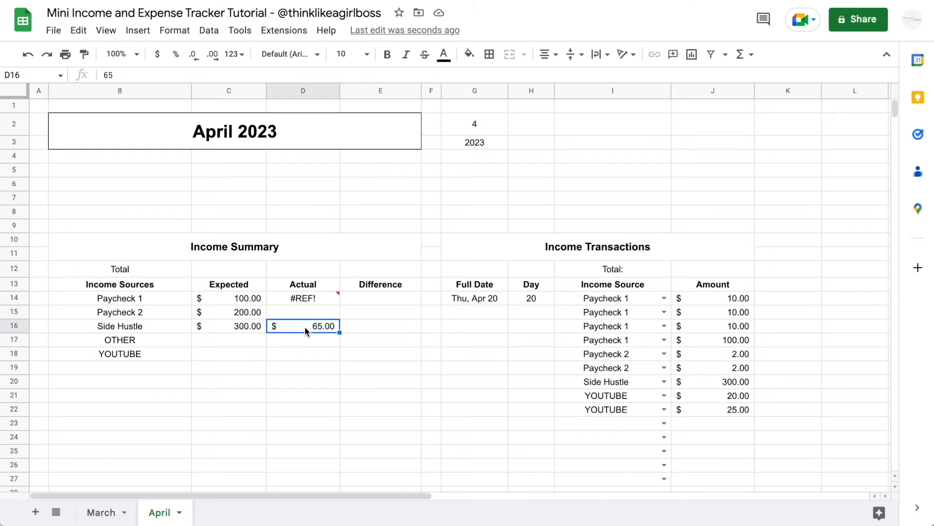
mouse_move(296, 299)
key(Delete)
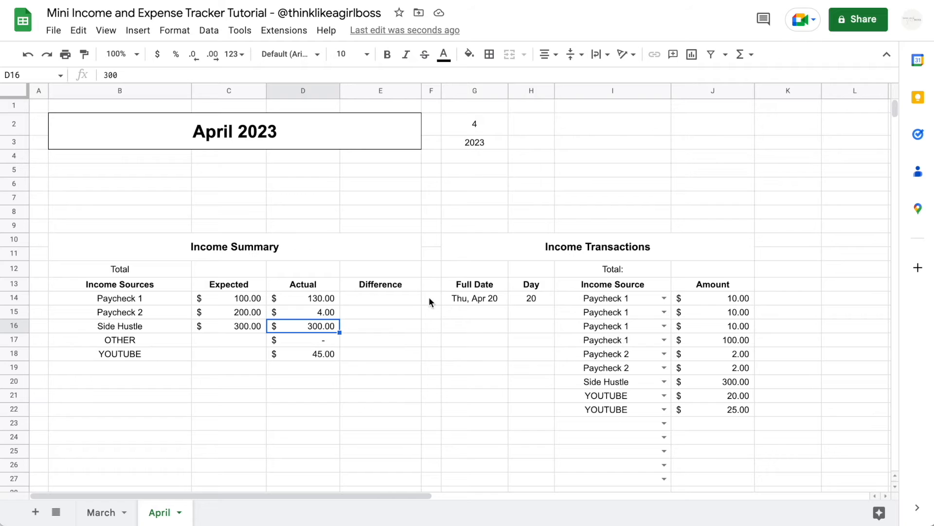
Step: Total the Actual column in D12 of the Income Summary with =SUM(D14:D)
click(320, 273)
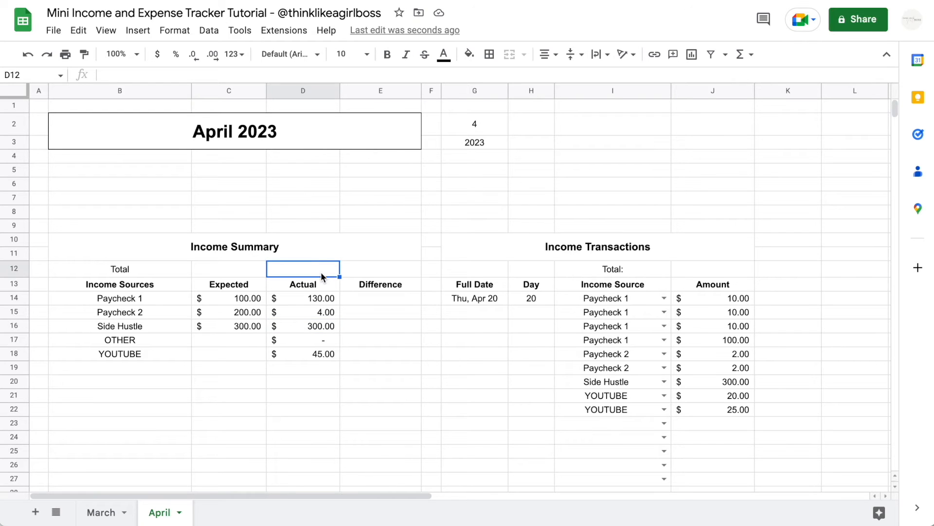
text(=SUM)
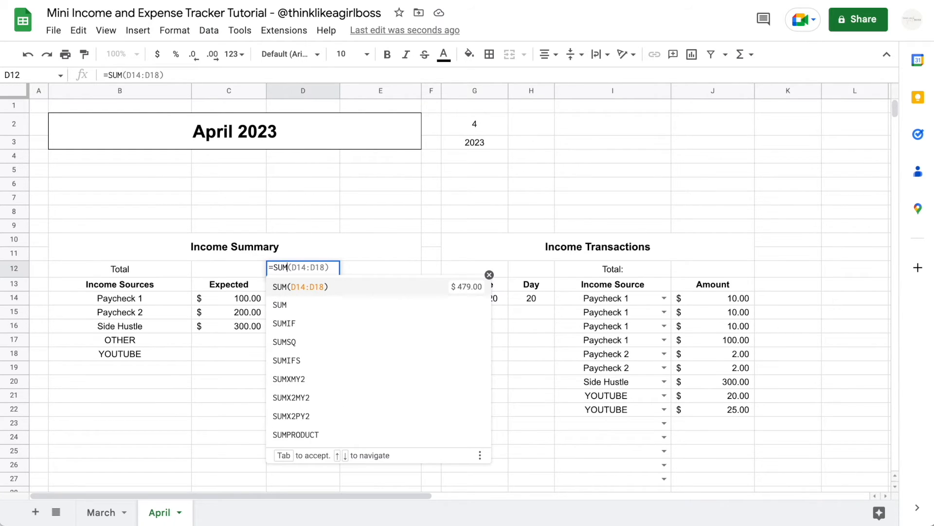
text(()
click(247, 302)
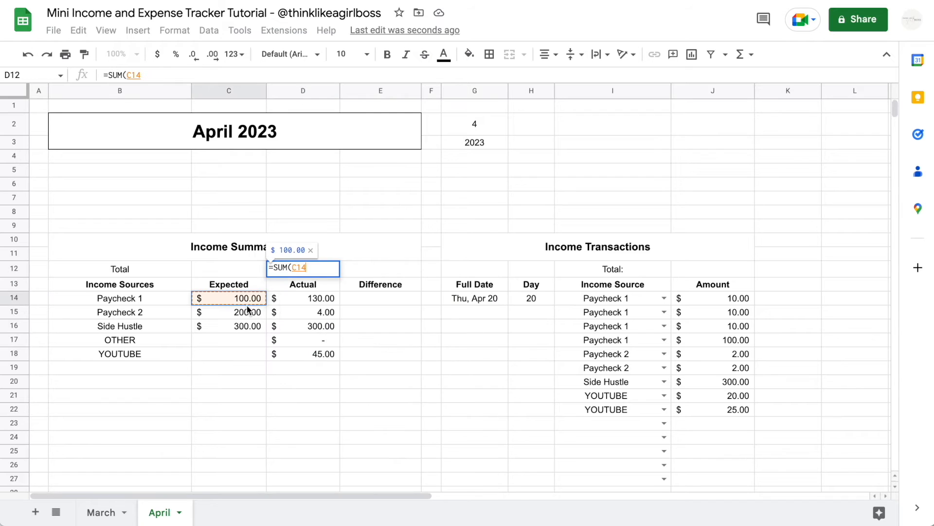
click(296, 300)
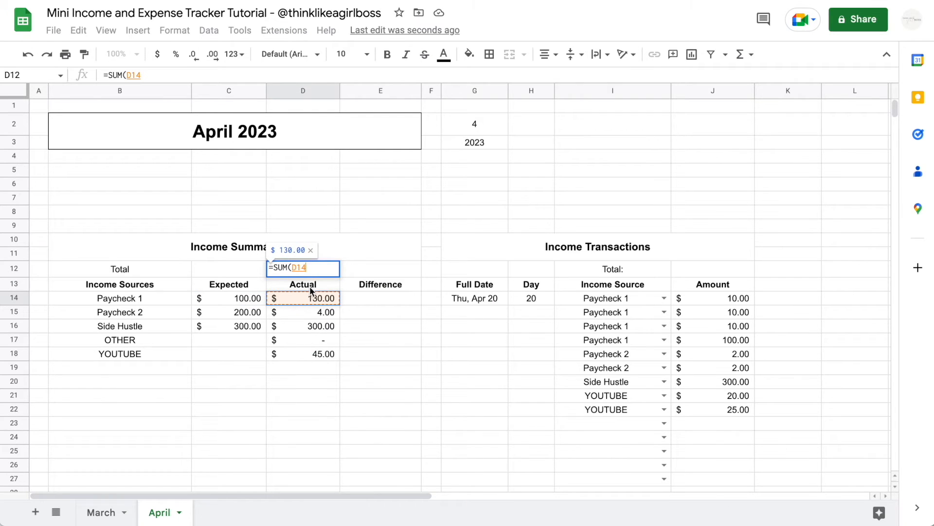
drag(310, 291, 310, 354)
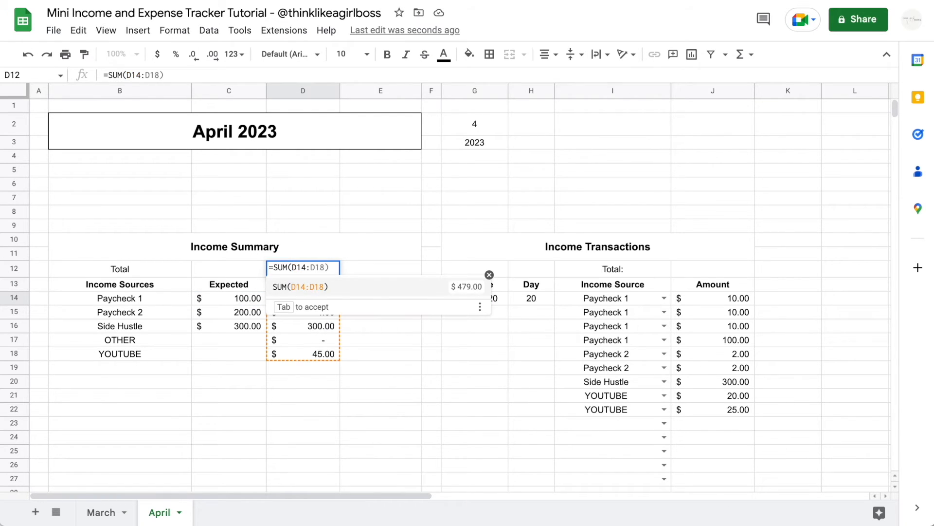
text())
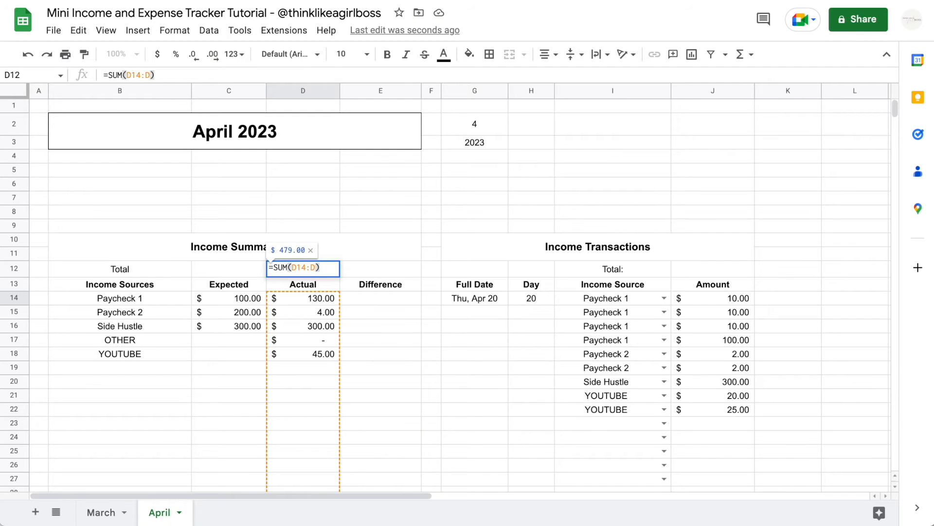
key(Return)
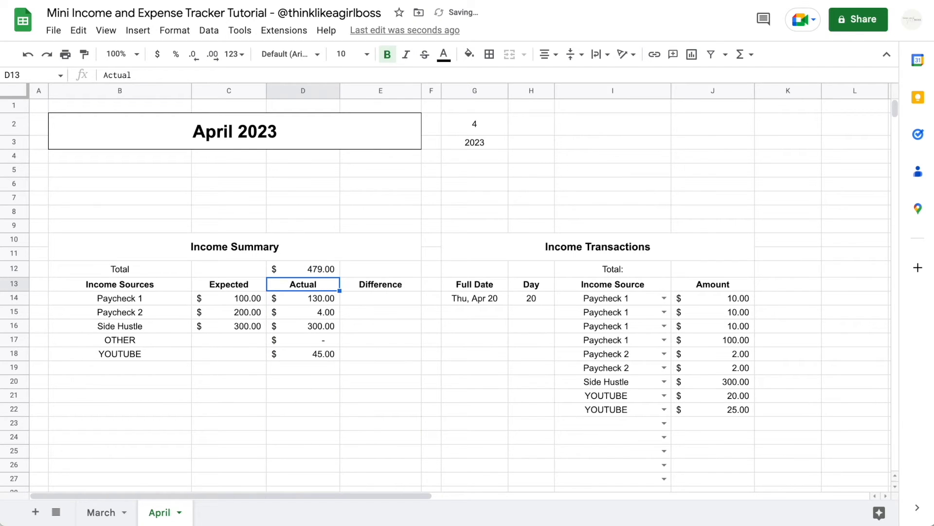
Step: Copy the D12 total formula into J12 for the Income Transactions total and check that it sums J14:J
key(Up)
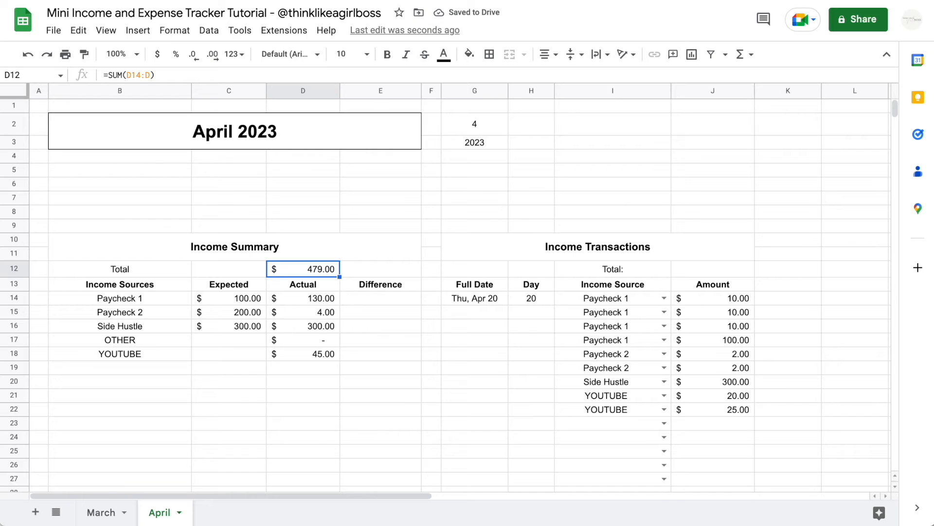
key(ctrl+c)
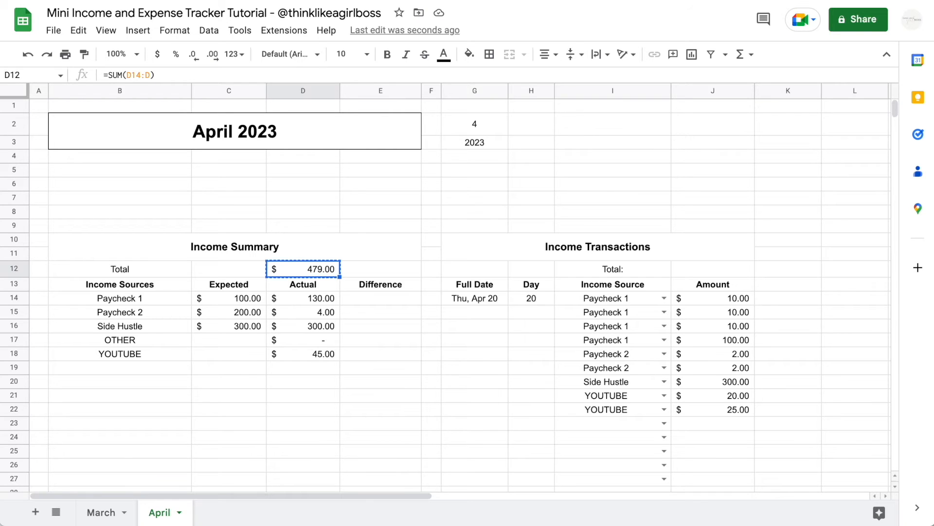
click(707, 272)
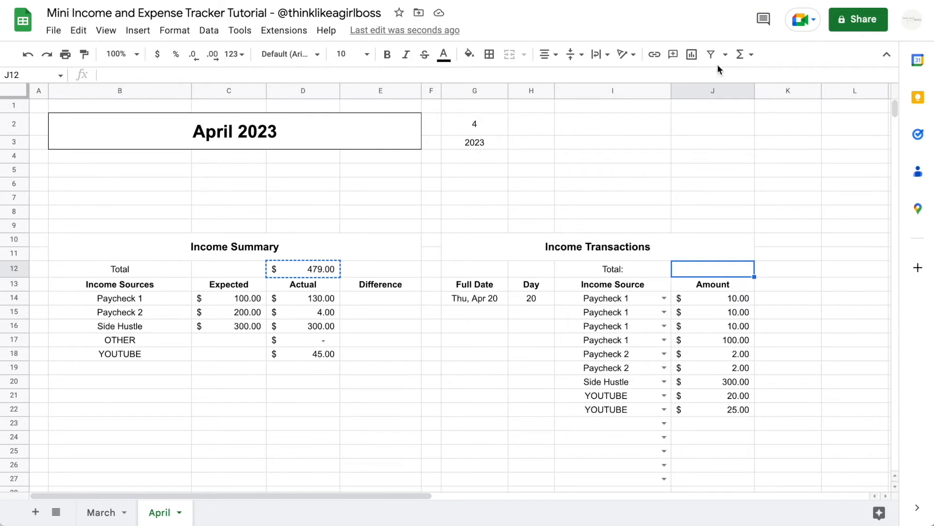
key(ctrl+v)
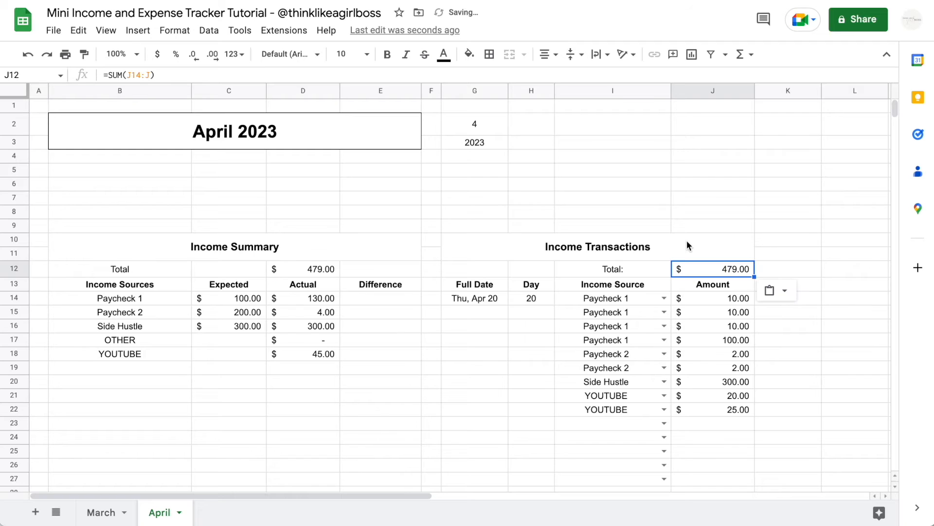
double_click(720, 269)
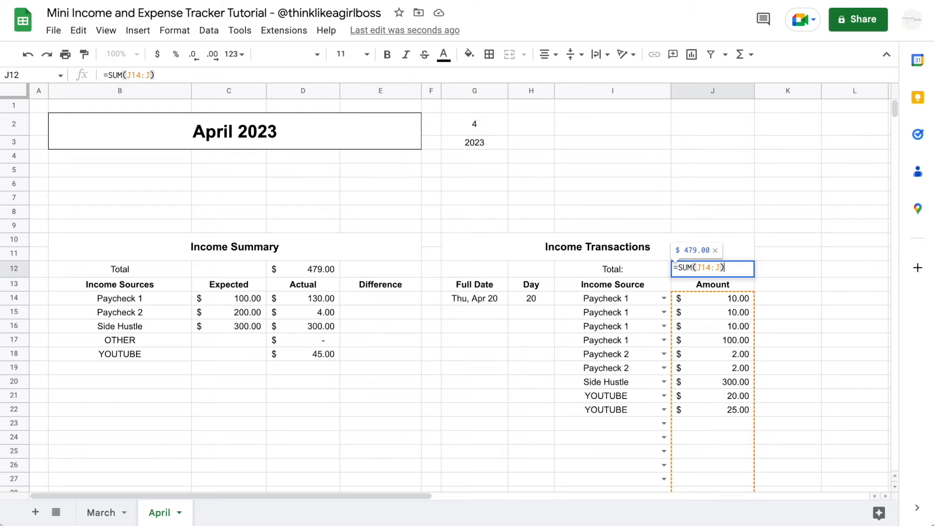
key(Escape)
Step: Make the Actual total in D12 and the transactions total in J12 bold
click(315, 268)
key(ctrl+b)
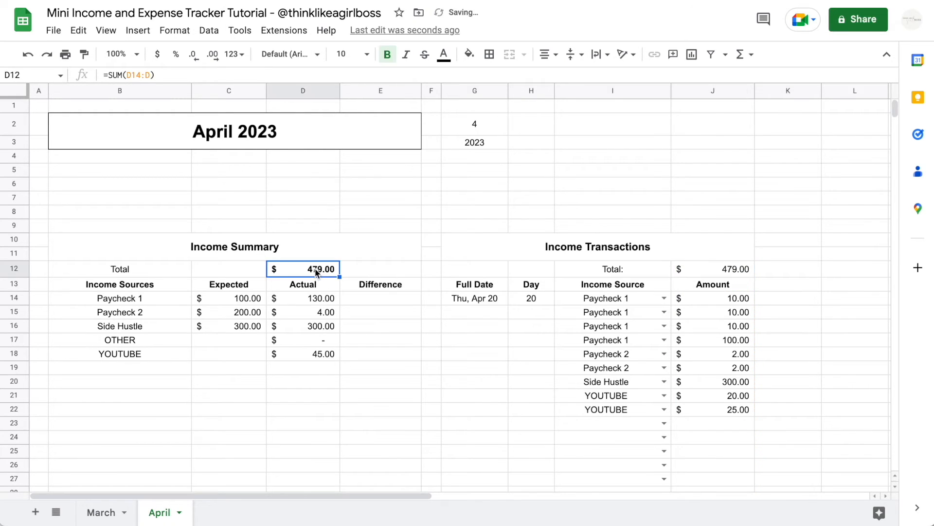
click(687, 269)
key(ctrl+b)
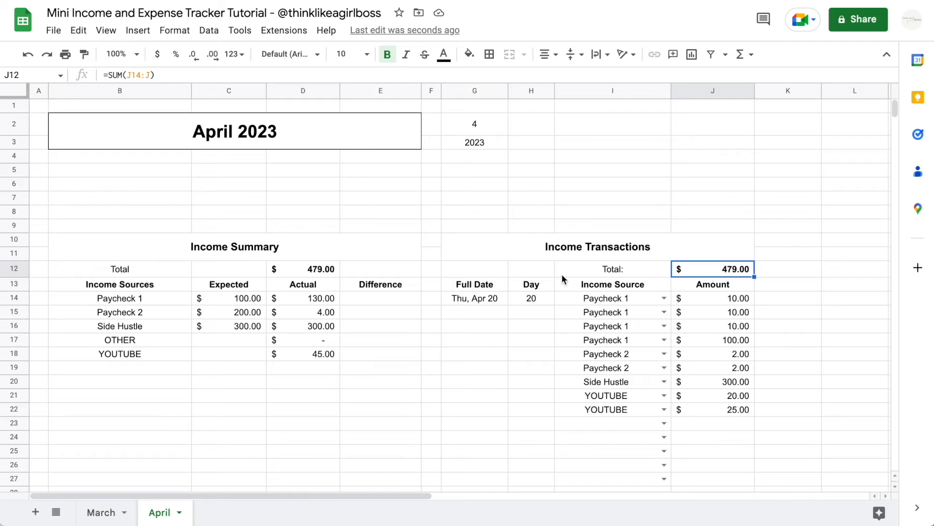
Step: Calculate Paycheck 1's Difference in E14 as Actual minus Expected with =D14-C14
click(368, 298)
text(=)
click(316, 298)
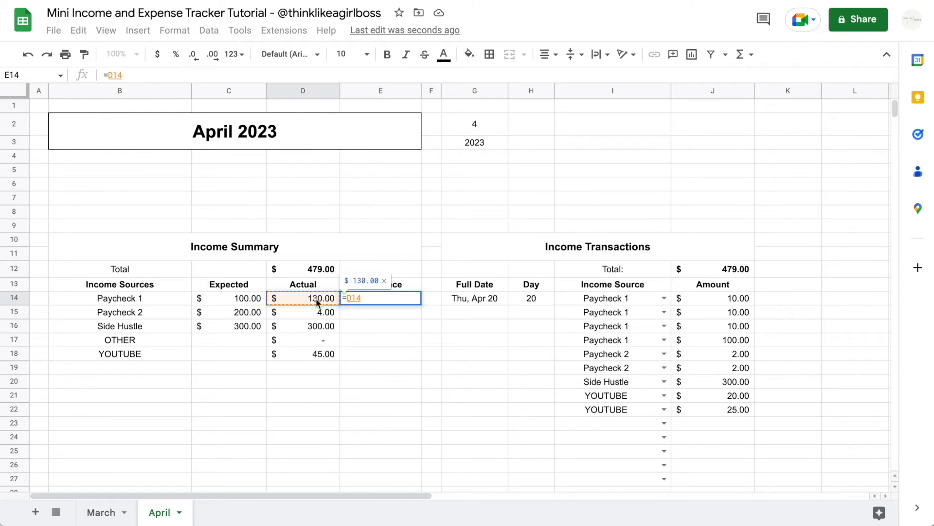
text(-)
click(232, 298)
key(Return)
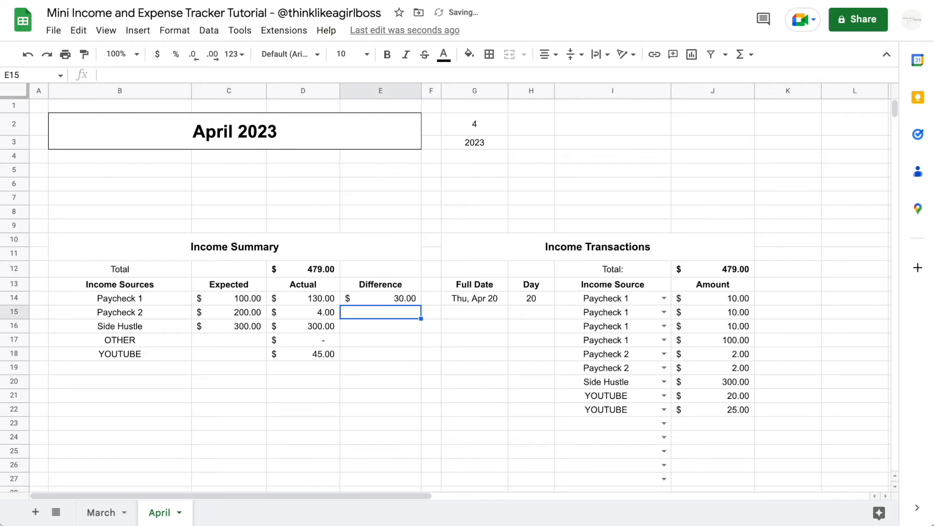
click(381, 298)
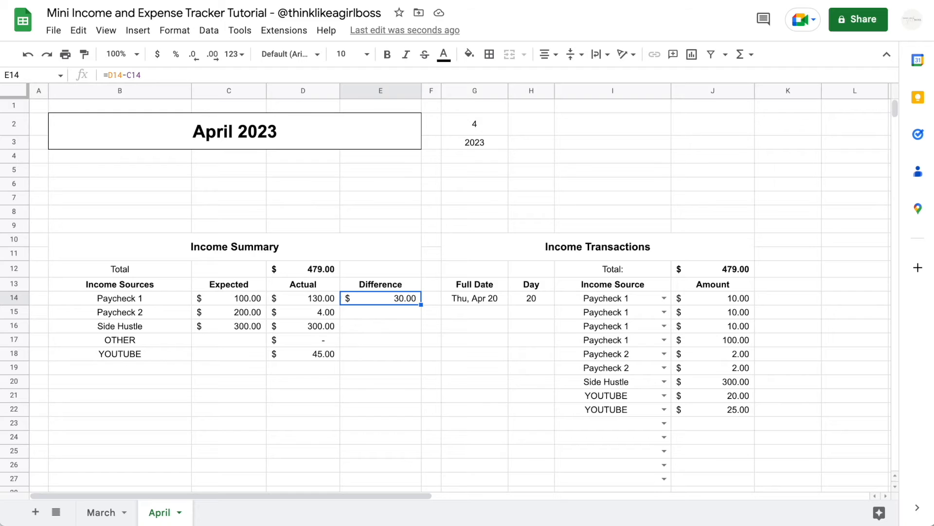
Step: Wrap Paycheck 1's Difference formula in E14 in an array function so it reads =ARRAYFORMULA(D14-C14)
click(303, 298)
click(380, 297)
click(107, 74)
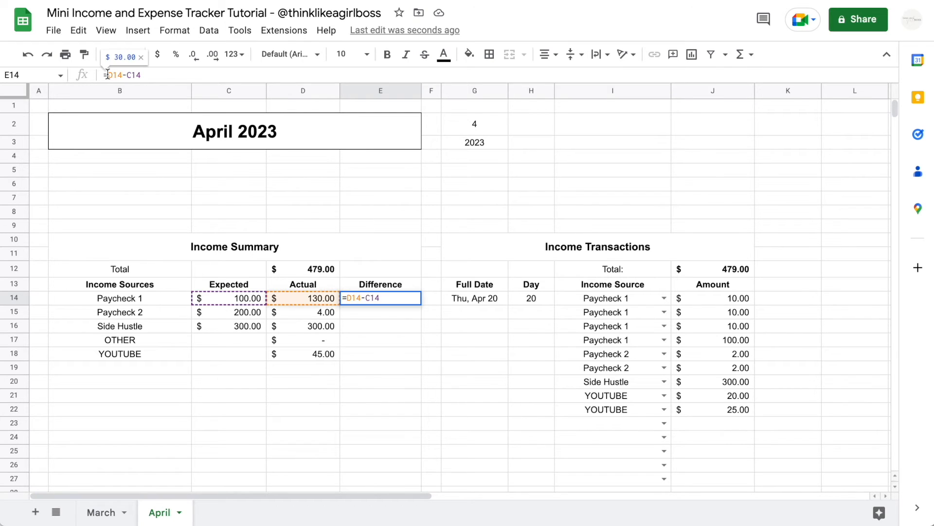
text(ARRAYFORMUL)
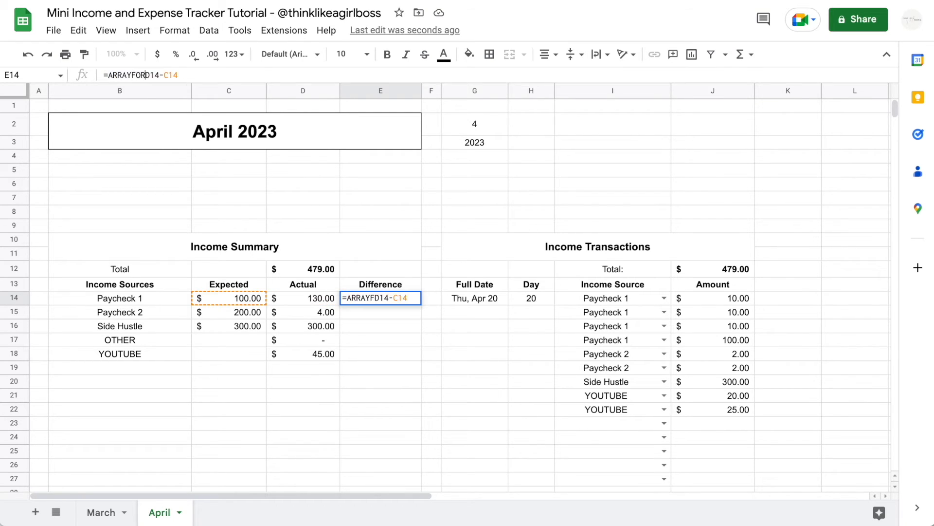
text(A()
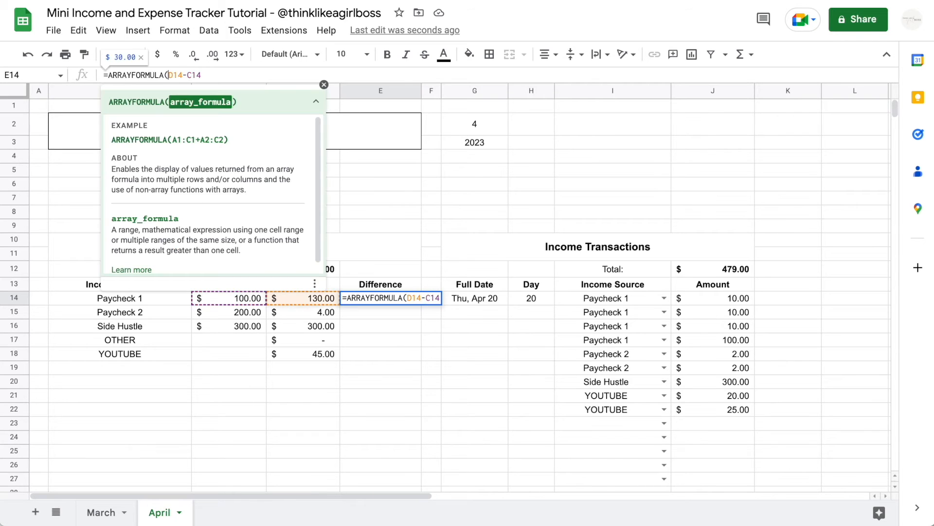
click(206, 75)
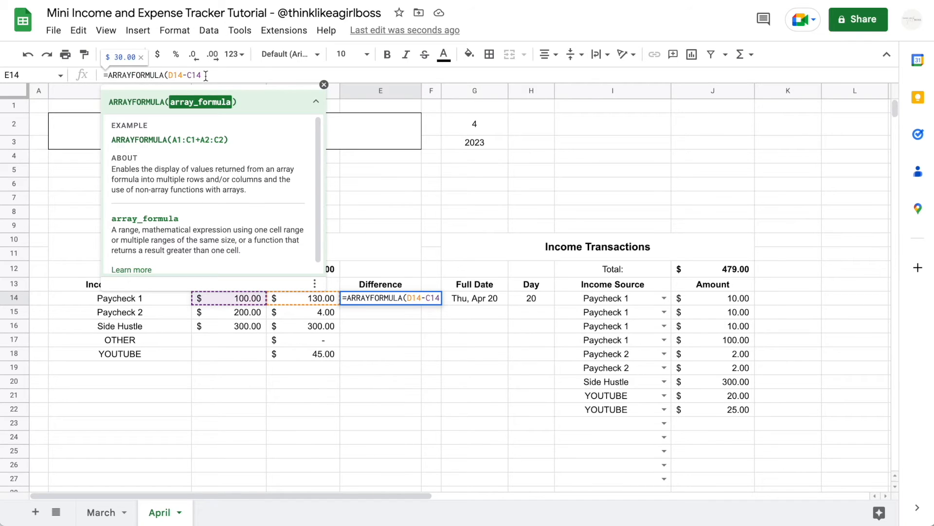
text())
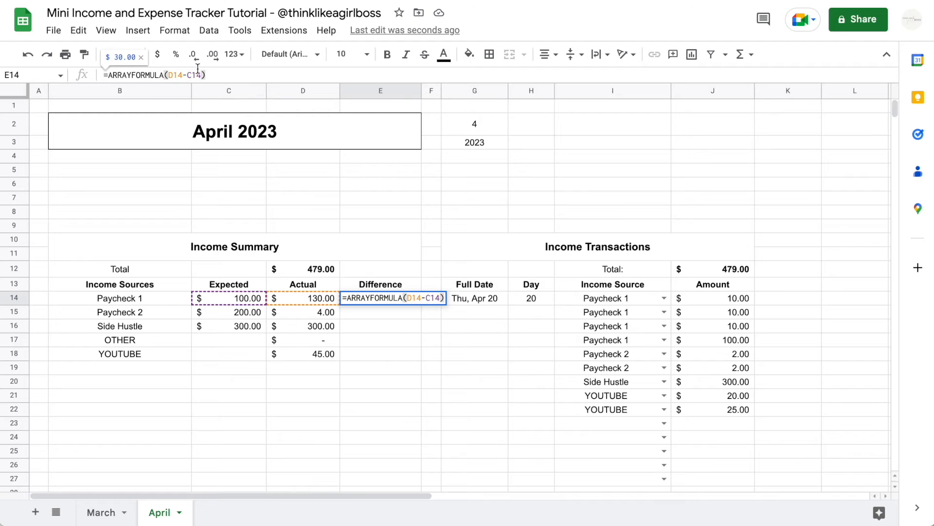
key(Return)
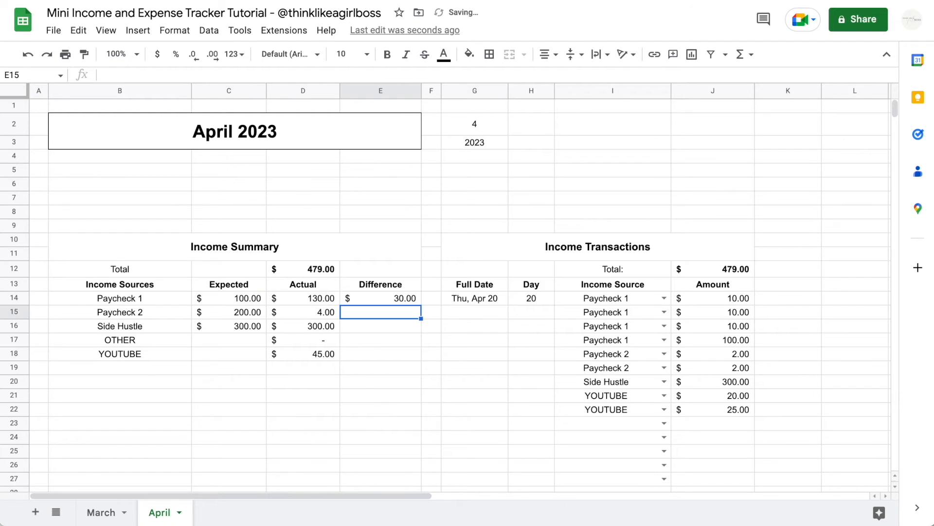
key(Up)
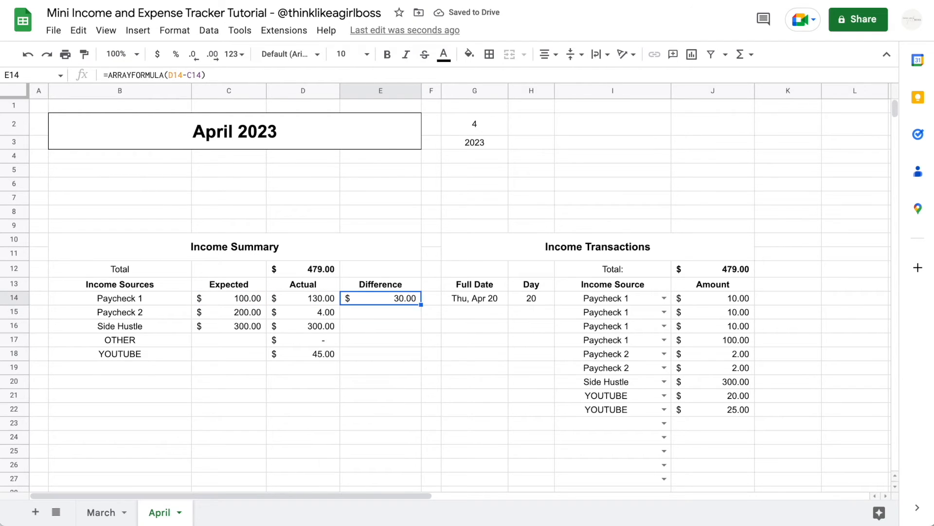
Step: Extend the E14 array formula to cover the whole Actual and Expected columns as =ARRAYFORMULA(D14:D-C14:C)
click(181, 75)
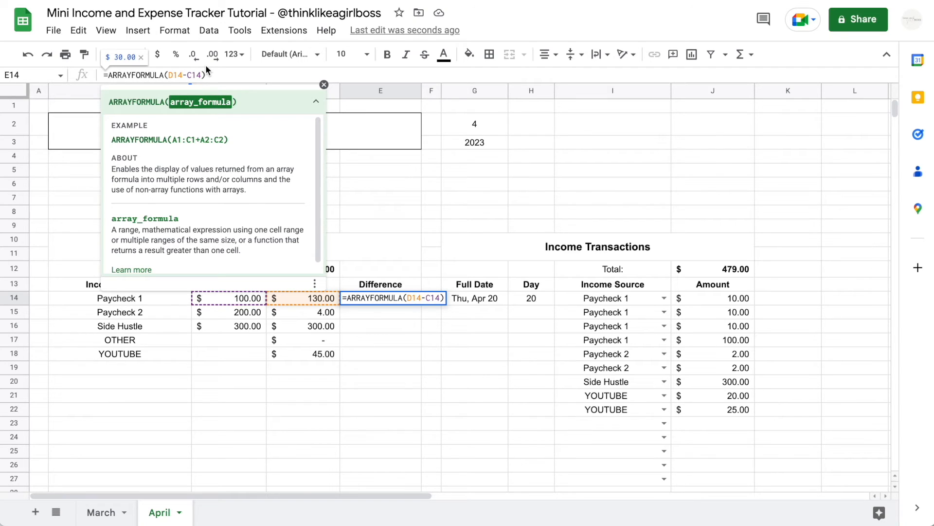
text(:D)
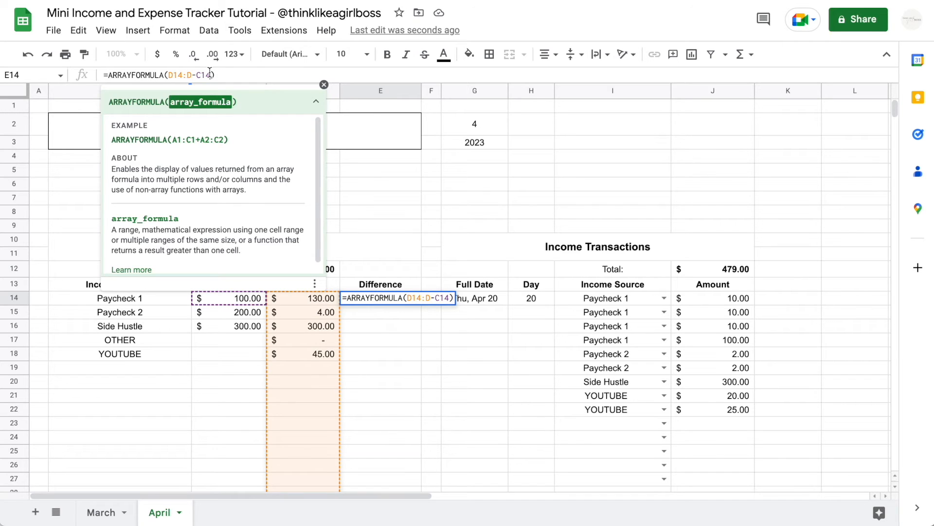
click(210, 73)
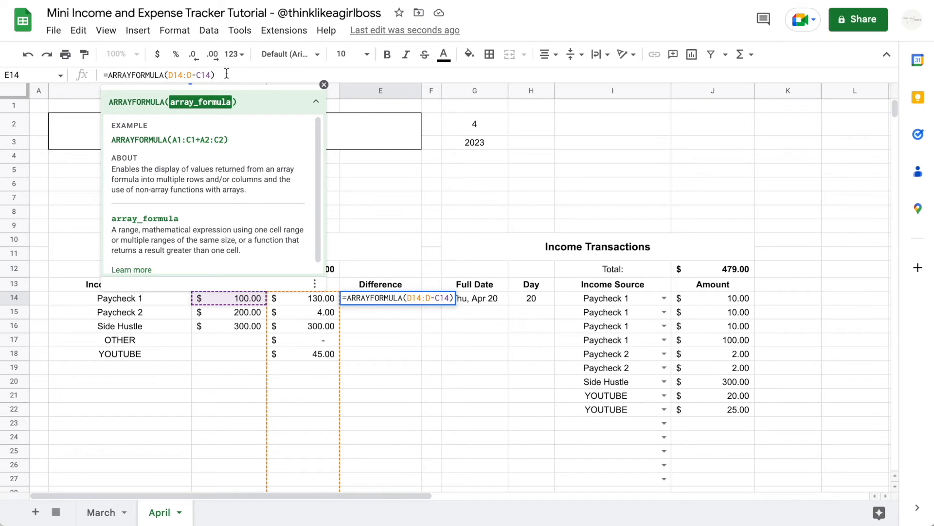
text(:C)
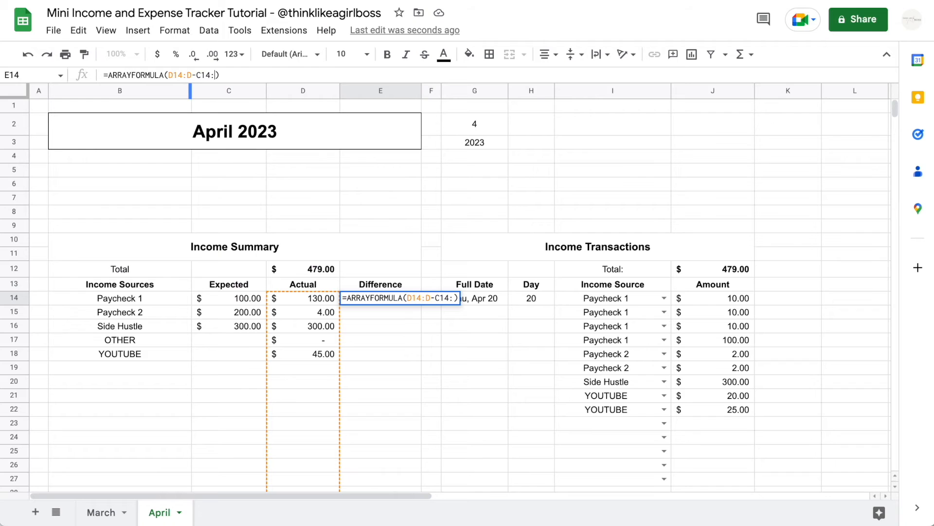
key(Return)
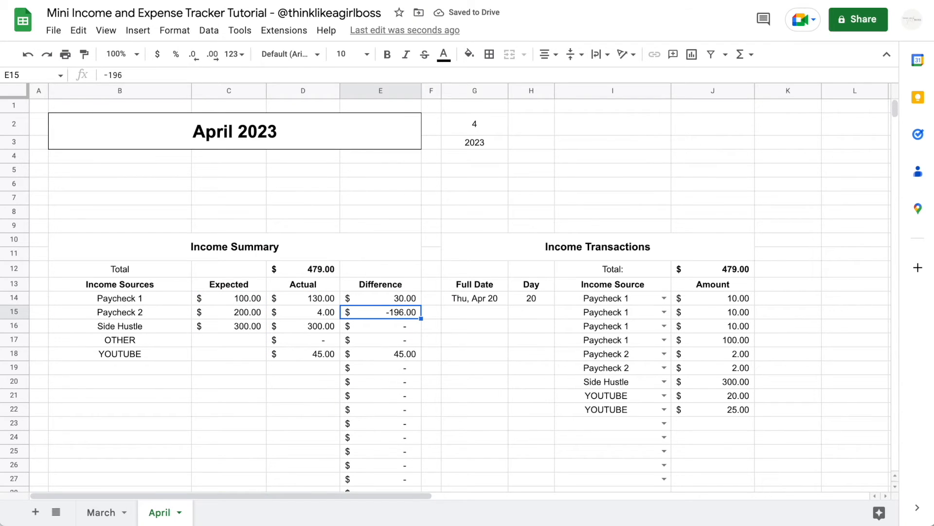
Step: Enter 345 over the array output in E17, the Difference cell for OTHER, to test how the formula reacts
key(Down)
key(Down)
text(345)
key(Return)
key(Up)
key(Up)
key(Up)
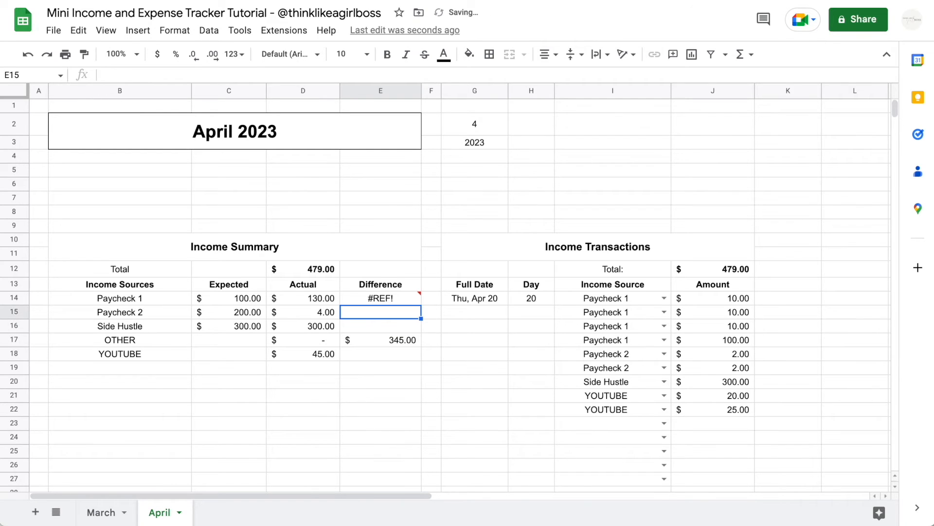
Step: Clear the stray value in the OTHER row's Difference cell, E17
key(Down)
key(Down)
key(Down)
key(Up)
key(Delete)
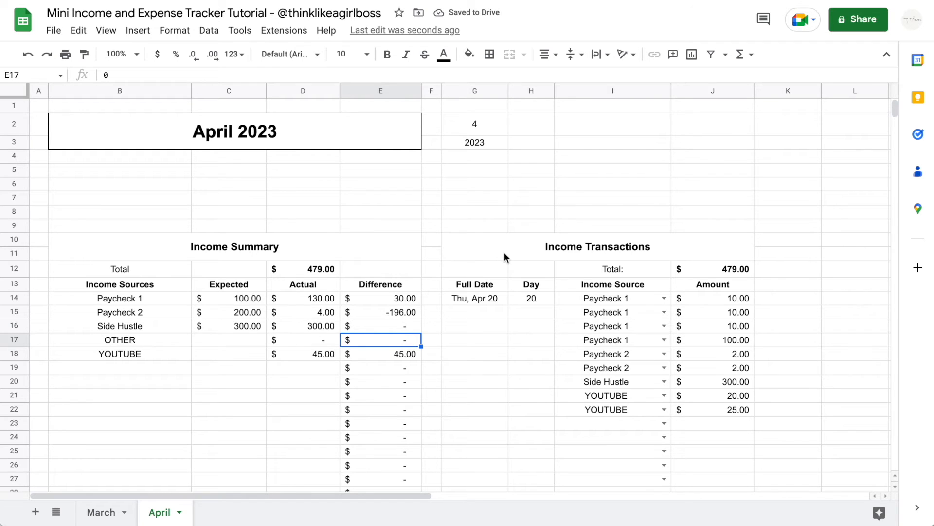
Step: Copy the Actual total formula in D12 to the Expected total in C12 and the Difference total in E12
click(323, 270)
key(ctrl+c)
click(240, 268)
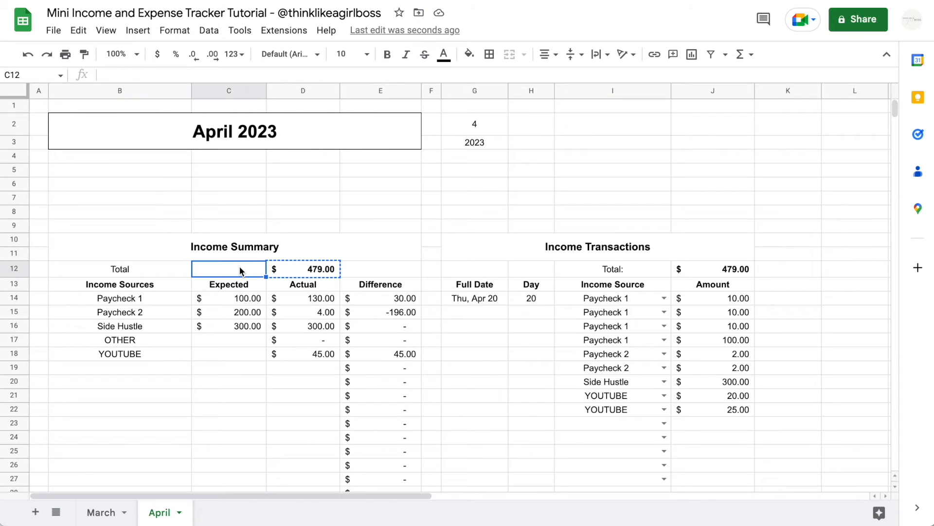
key(ctrl+v)
click(370, 269)
key(ctrl+v)
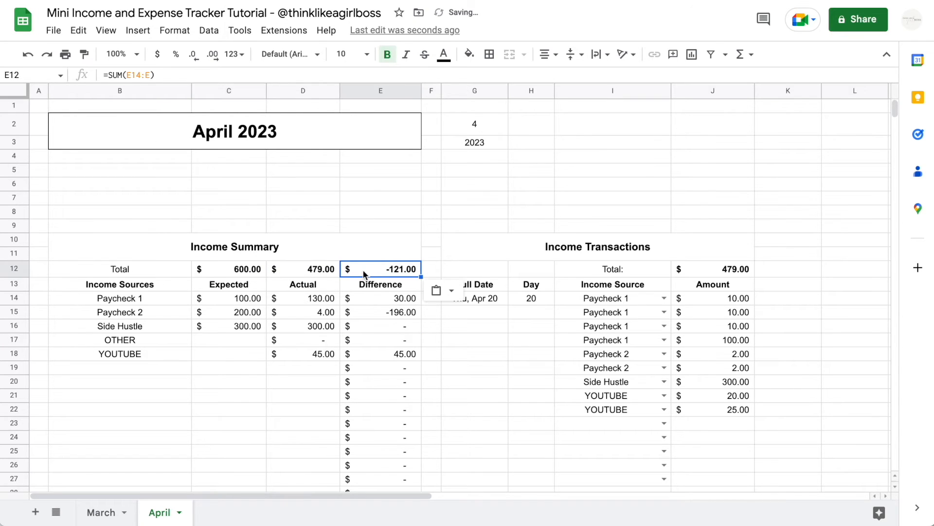
Step: Review the three Income Summary total formulas in row 12 and compare the April sheet with the finished March layout
double_click(255, 269)
key(Return)
double_click(311, 269)
key(Return)
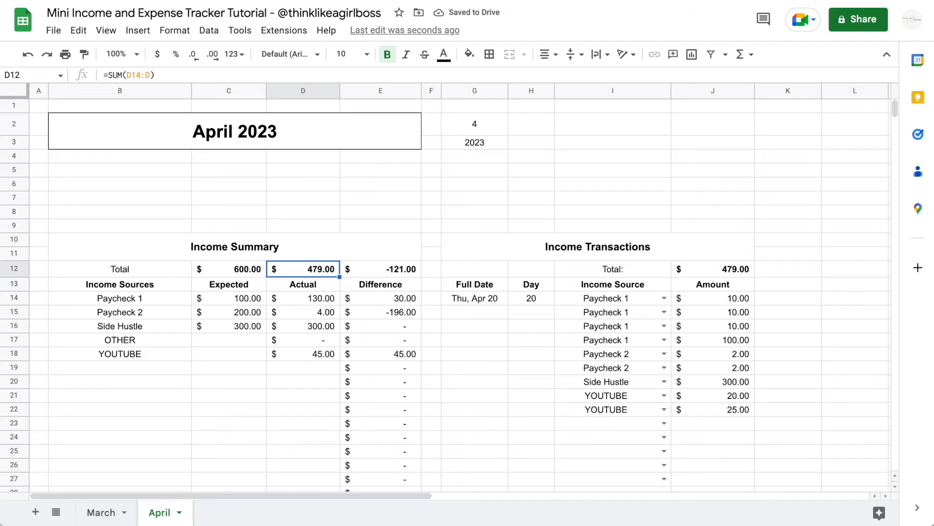
double_click(385, 269)
key(Return)
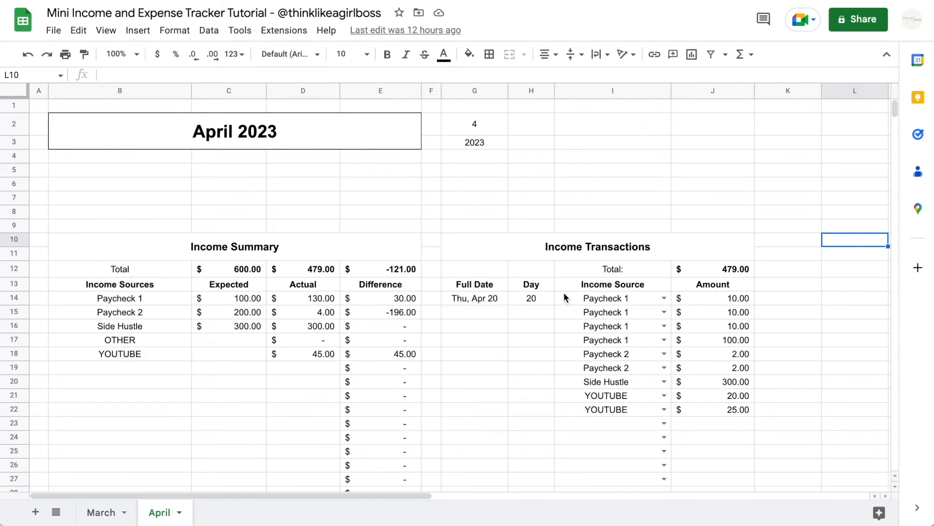
scroll(564, 294, right, 5)
scroll(563, 294, left, 5)
scroll(564, 295, left, 1)
click(97, 512)
scroll(118, 162, up, 2)
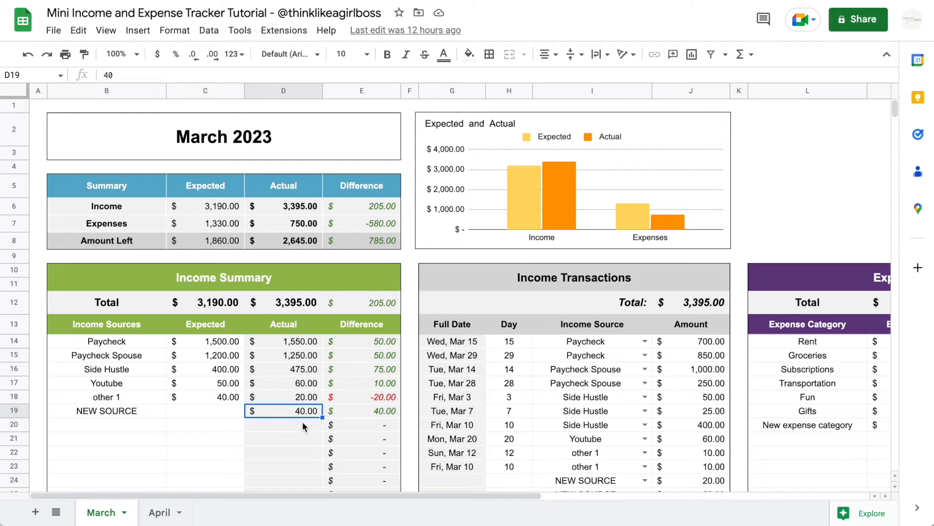
click(166, 513)
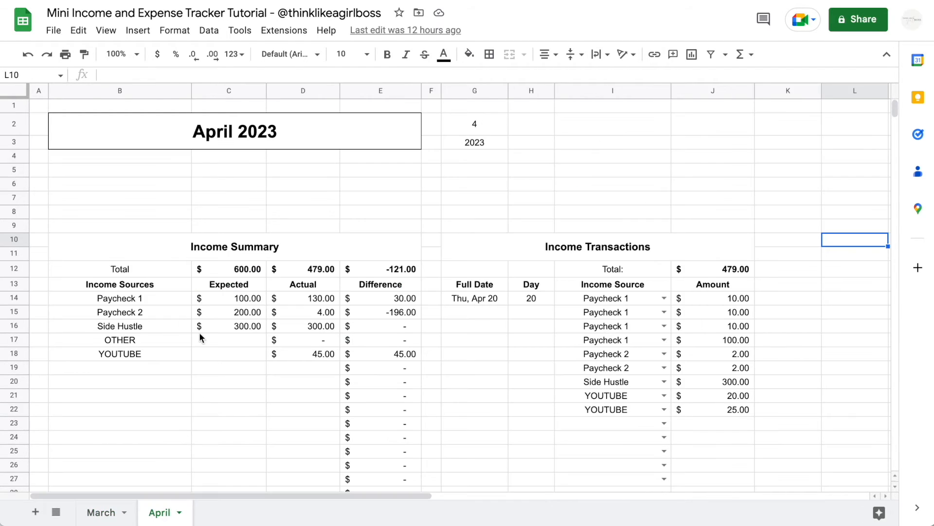
Step: Add black outer borders around the Income Summary table, B10:E1000
click(197, 253)
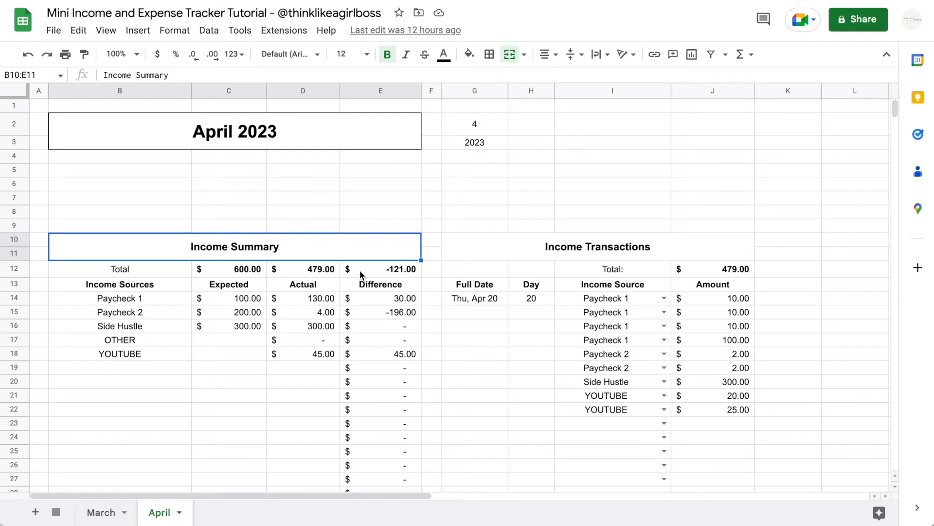
key(ctrl+shift+Down)
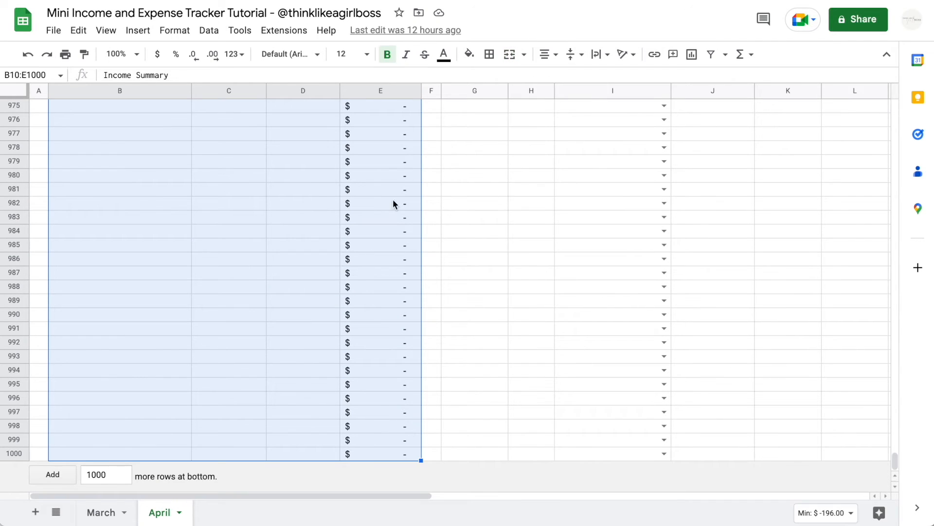
click(489, 54)
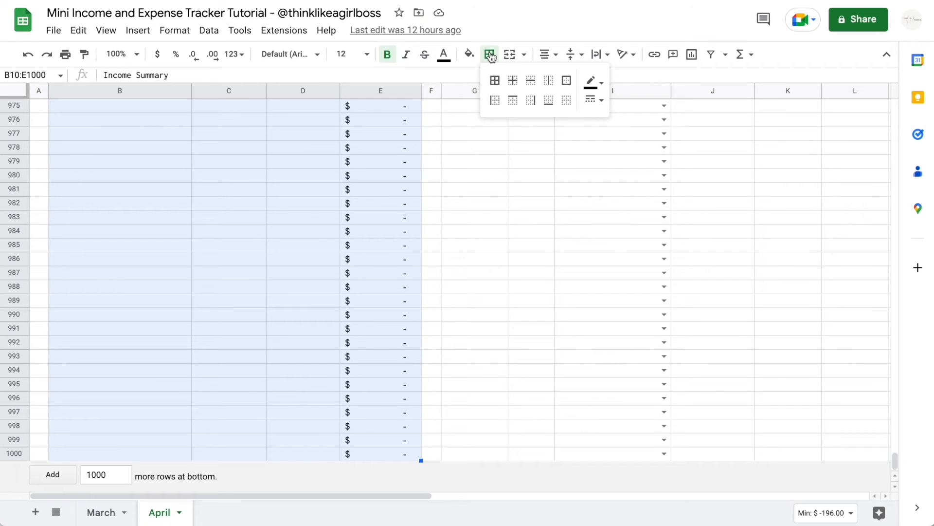
click(593, 82)
click(596, 126)
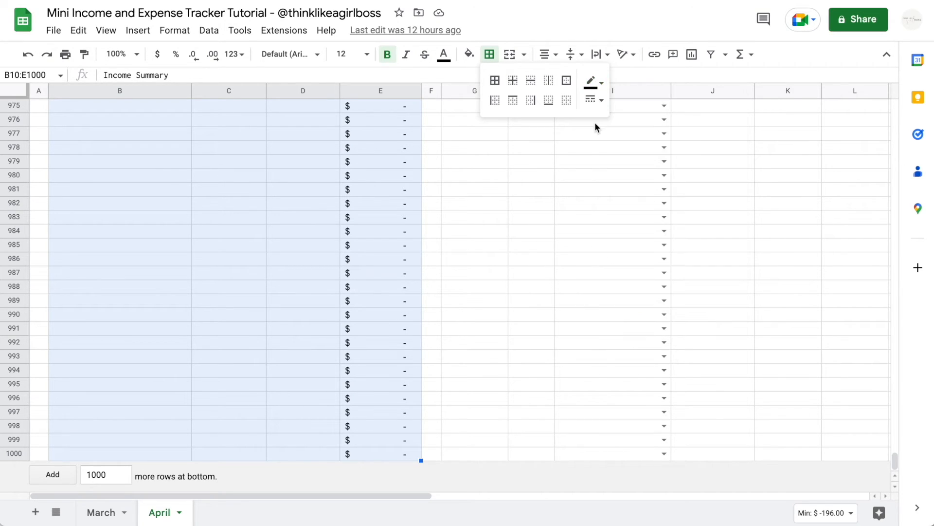
click(567, 83)
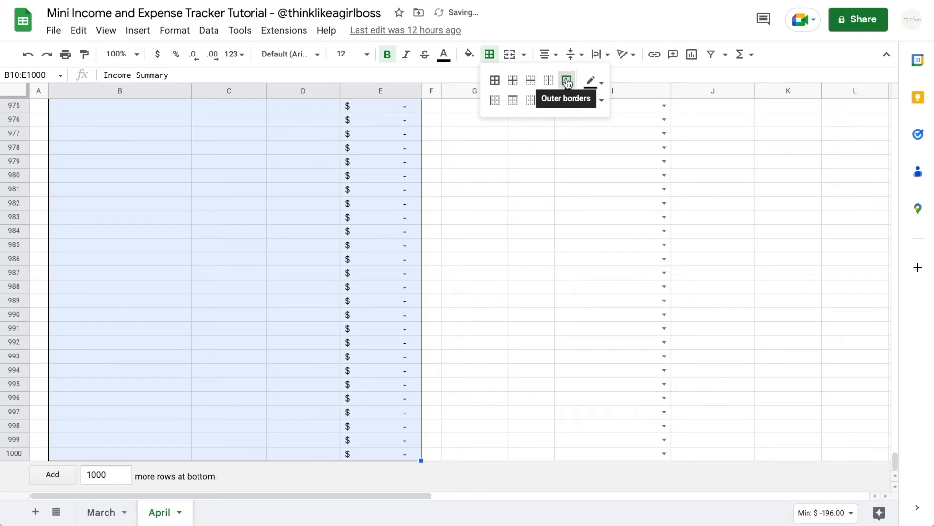
drag(894, 469, 894, 108)
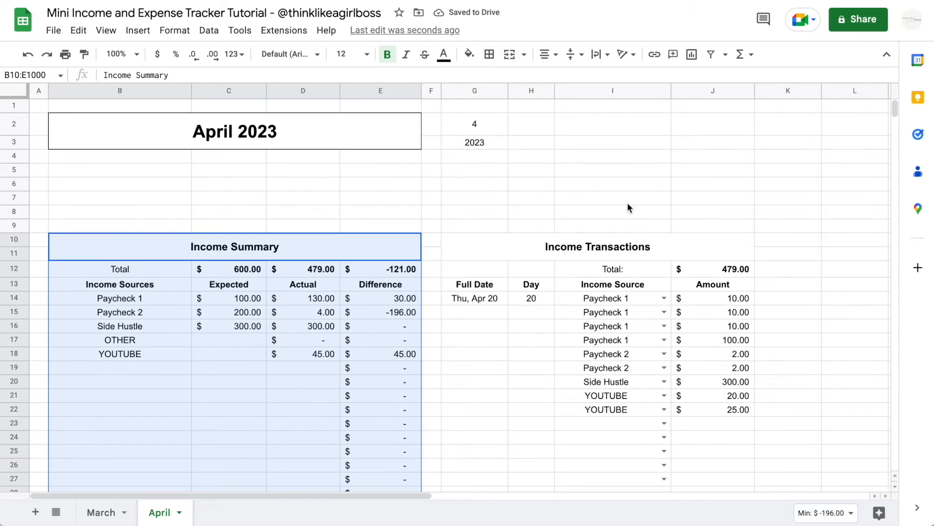
Step: Add outer borders around the Income Transactions table, G10:J1000
click(491, 242)
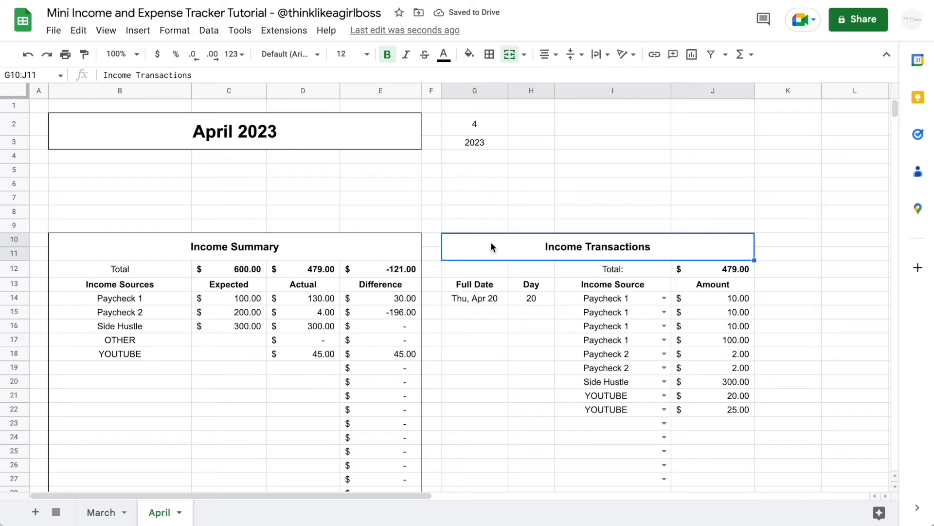
key(ctrl+shift+Down)
key(ctrl+shift+Down)
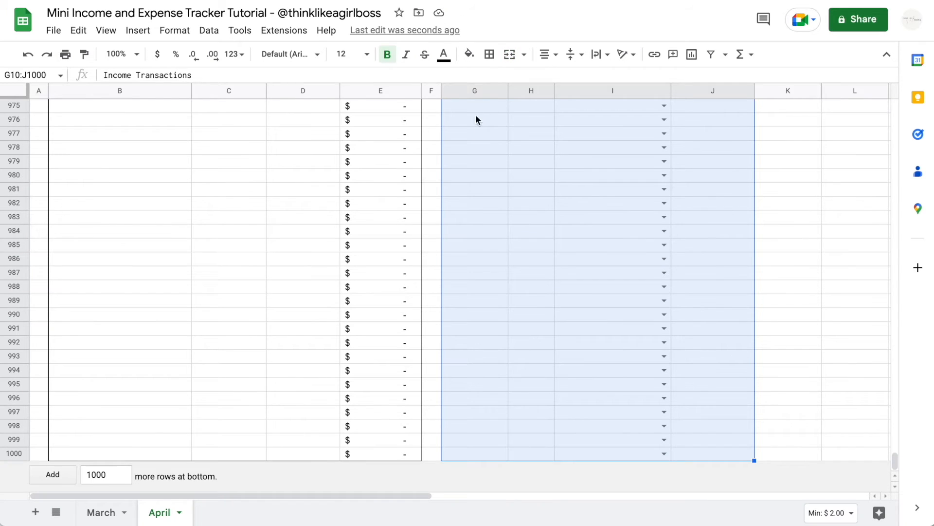
click(490, 56)
click(567, 80)
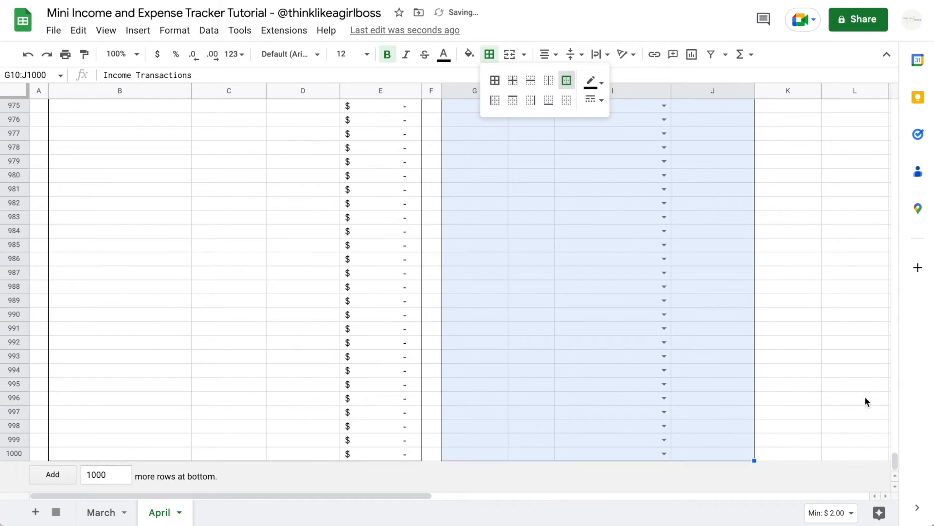
drag(892, 457, 894, 108)
click(380, 184)
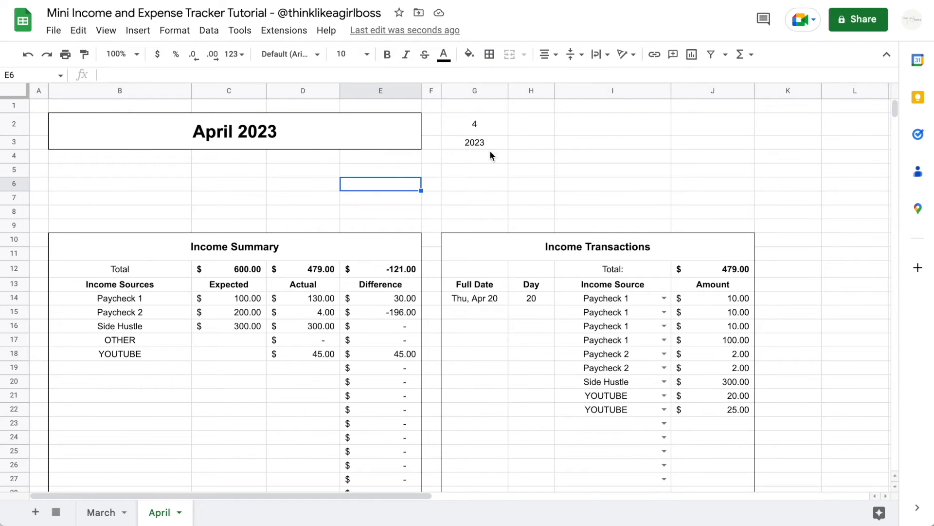
Step: Compare with the March sheet and hide the gridlines on the April sheet
click(98, 512)
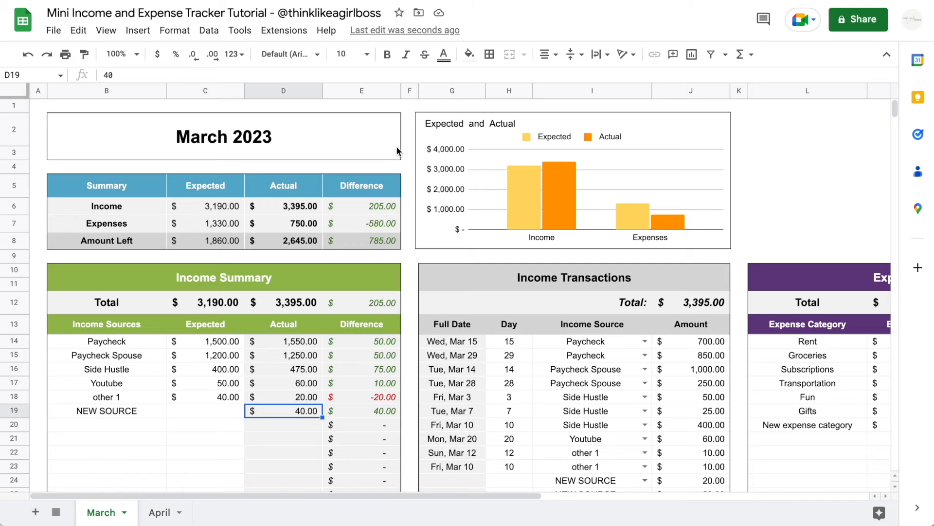
drag(406, 168, 409, 347)
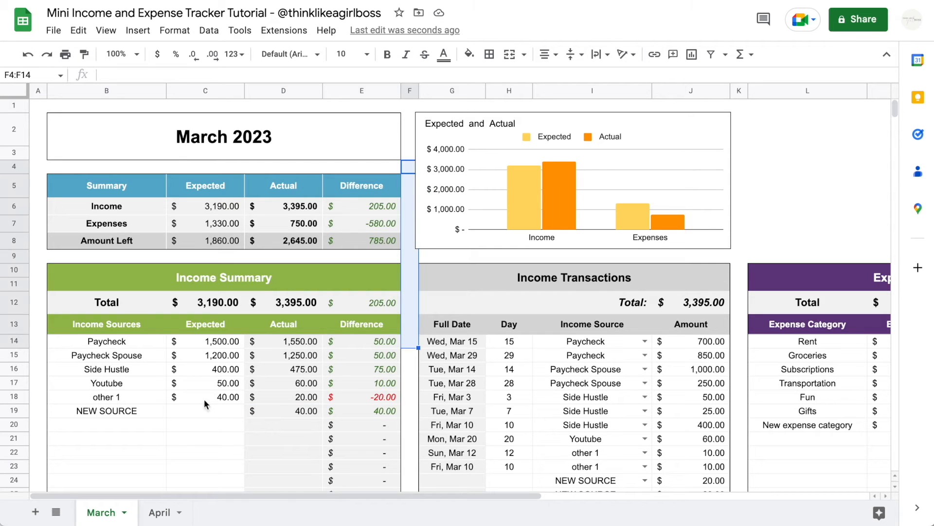
drag(124, 350, 205, 444)
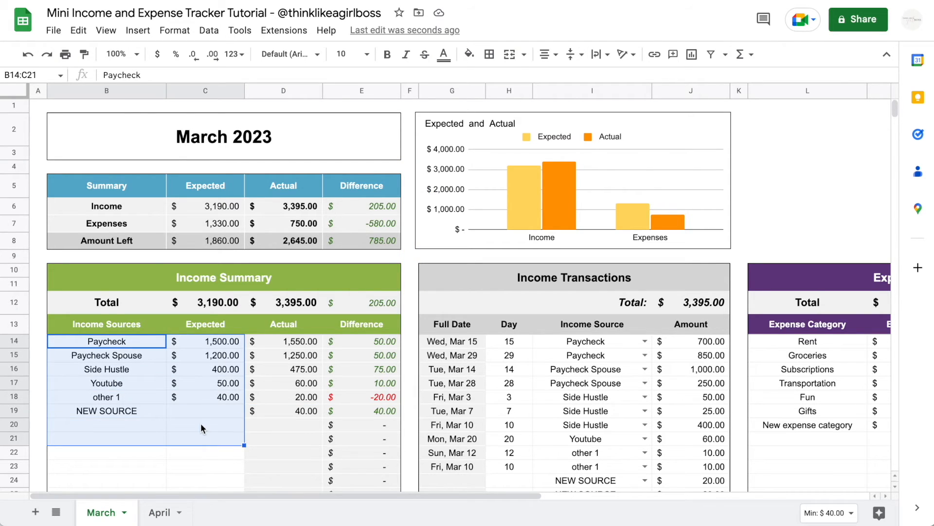
click(205, 428)
click(160, 512)
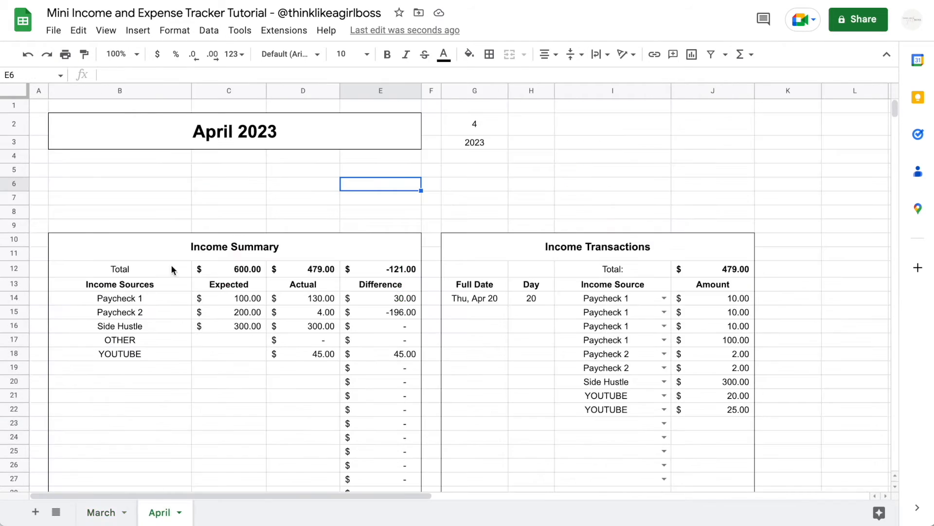
click(106, 31)
mouse_move(146, 56)
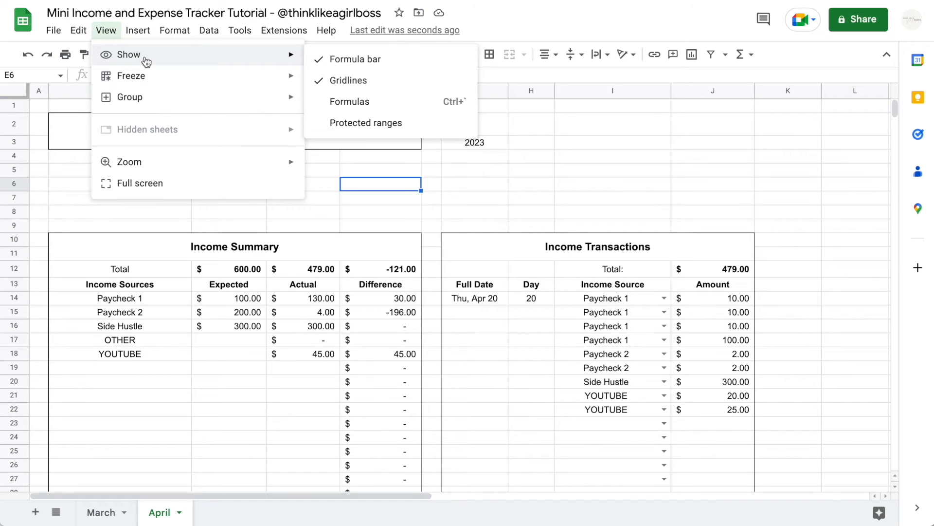
click(387, 85)
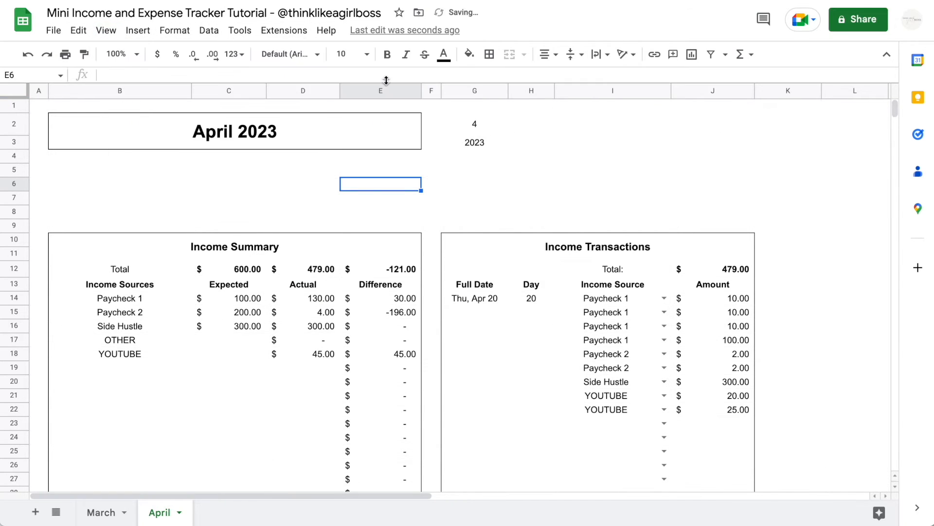
click(646, 170)
Step: Fill the Income Summary title with the custom green and make its text white
click(172, 251)
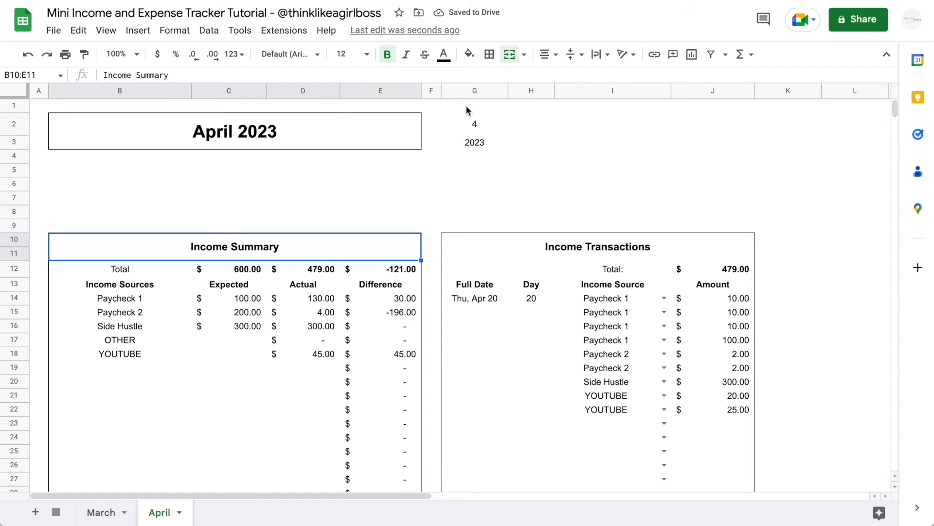
click(469, 54)
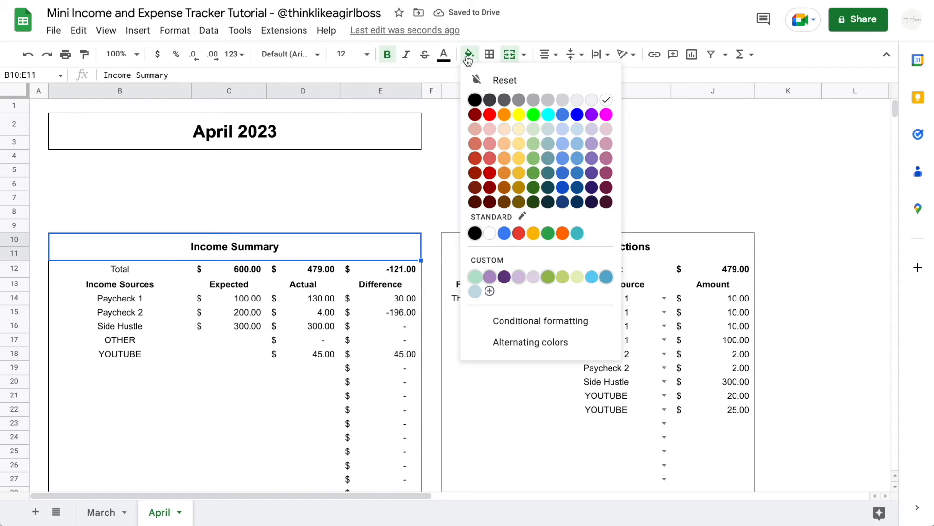
click(548, 276)
click(444, 54)
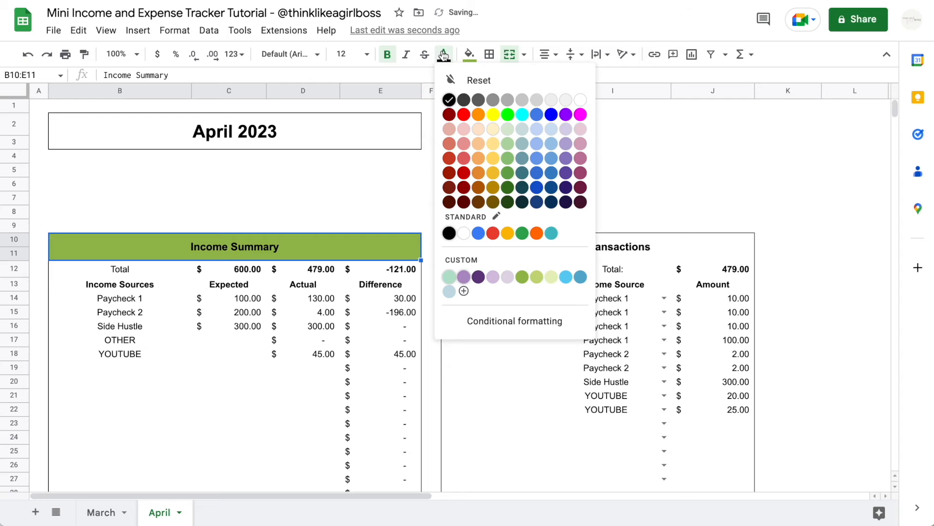
click(578, 98)
Step: Give the Income Summary column headers in B13:E13 the same custom green fill and white text
drag(146, 286, 362, 289)
click(470, 62)
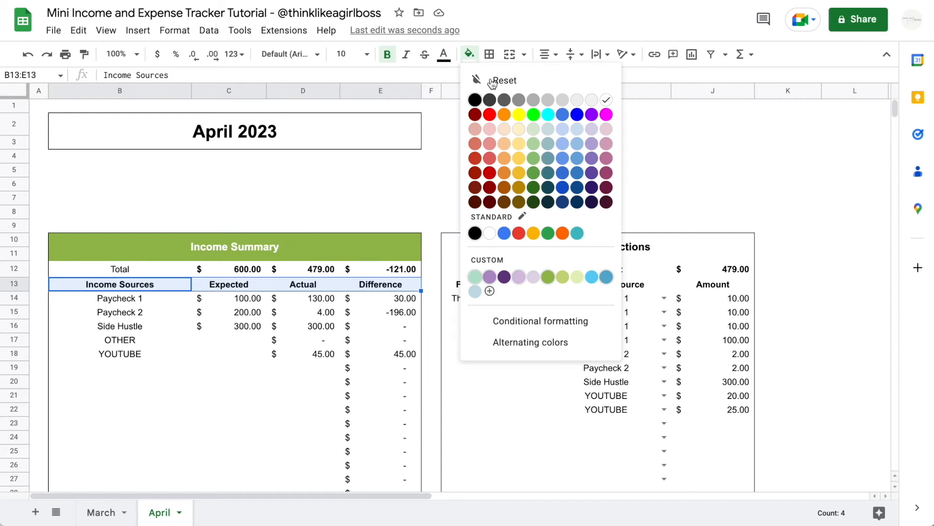
click(548, 276)
click(443, 54)
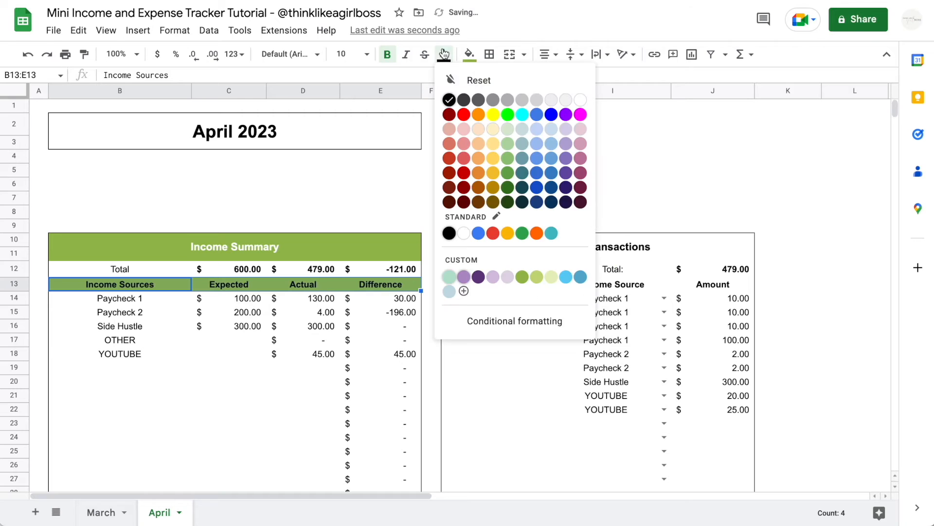
click(578, 98)
click(195, 410)
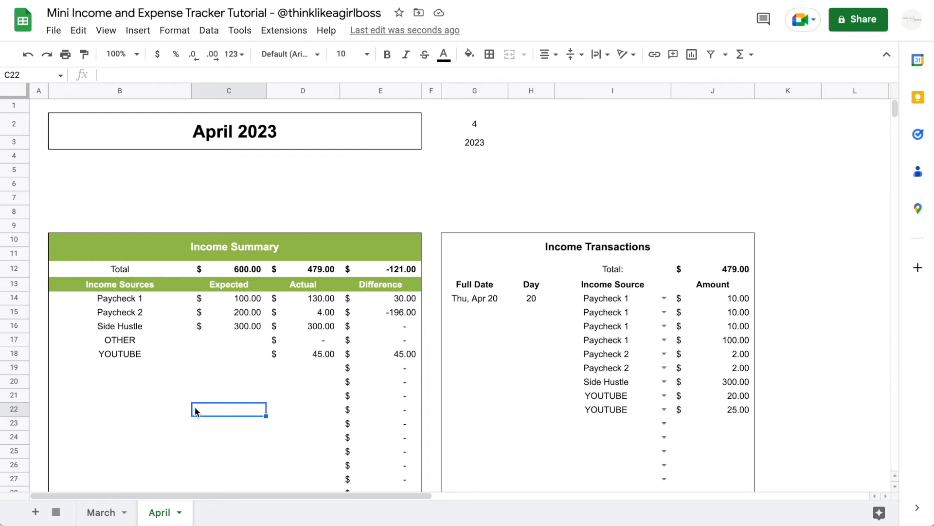
Step: Try overwriting the YOUTUBE row's Actual amount in D18 with 32423 and undo the entry
click(317, 328)
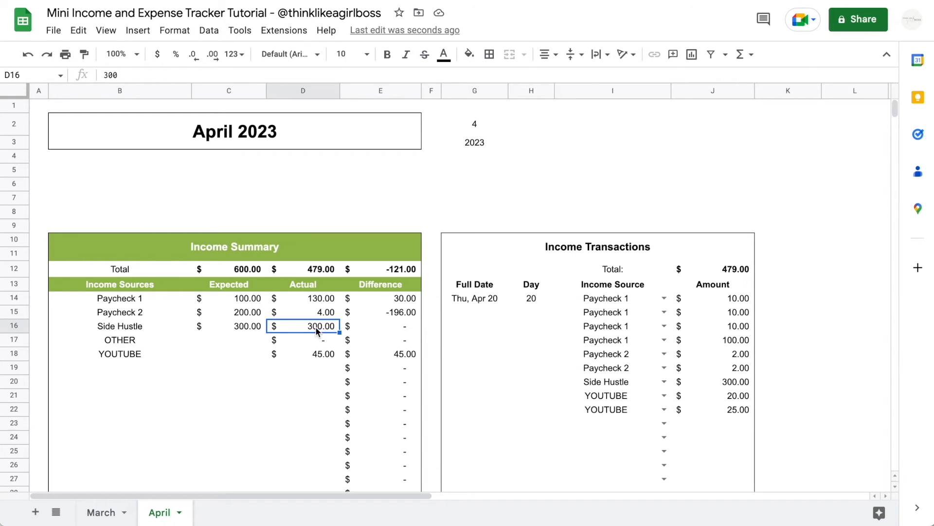
click(304, 299)
drag(304, 298, 299, 395)
click(286, 300)
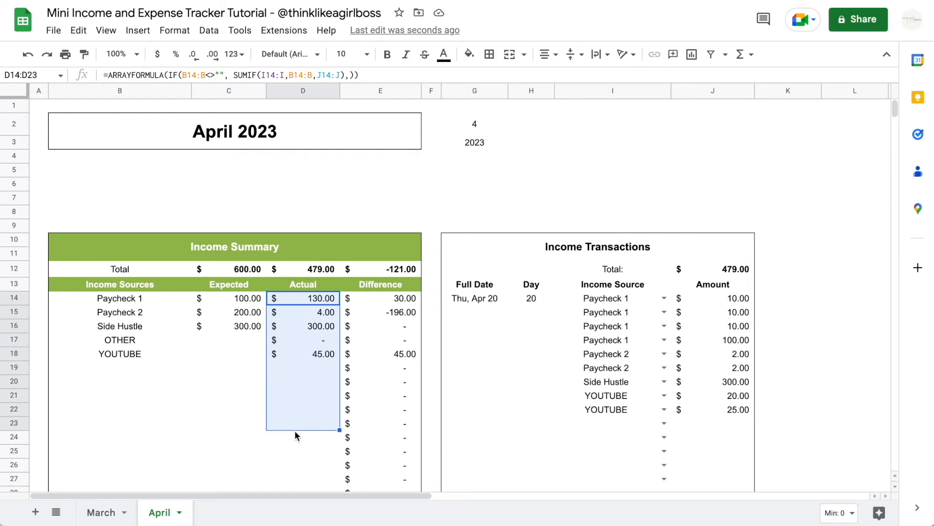
click(302, 356)
text(32423)
key(Return)
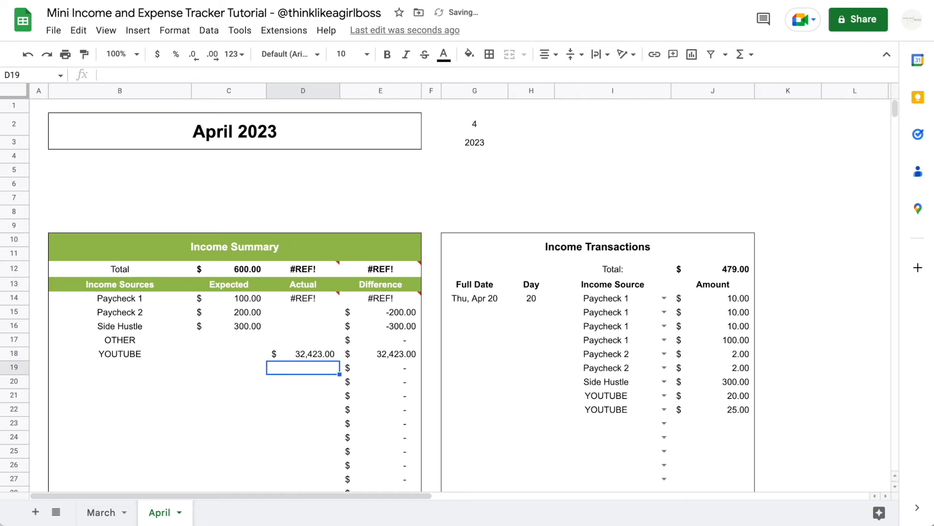
key(ctrl+z)
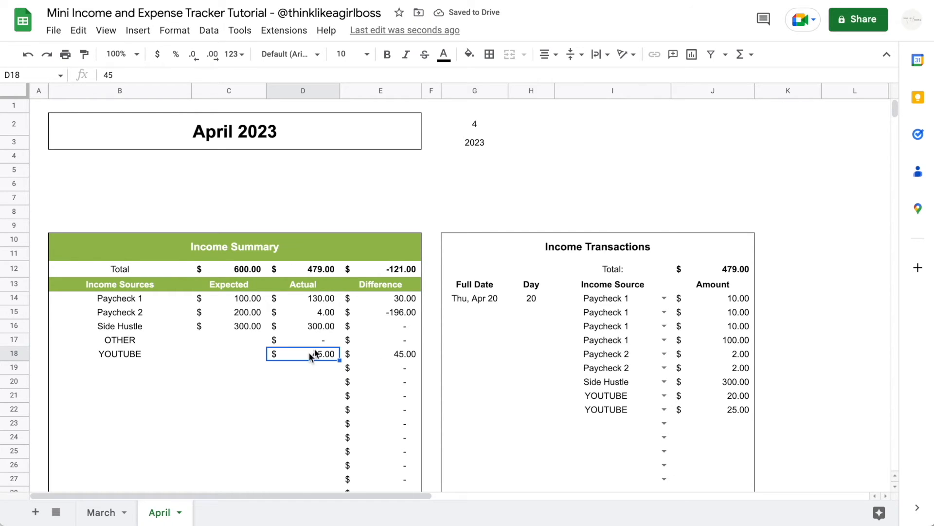
Step: Fill the Actual and Difference cells in D14:E1000 with the lightest grey
click(322, 300)
shift+click(356, 299)
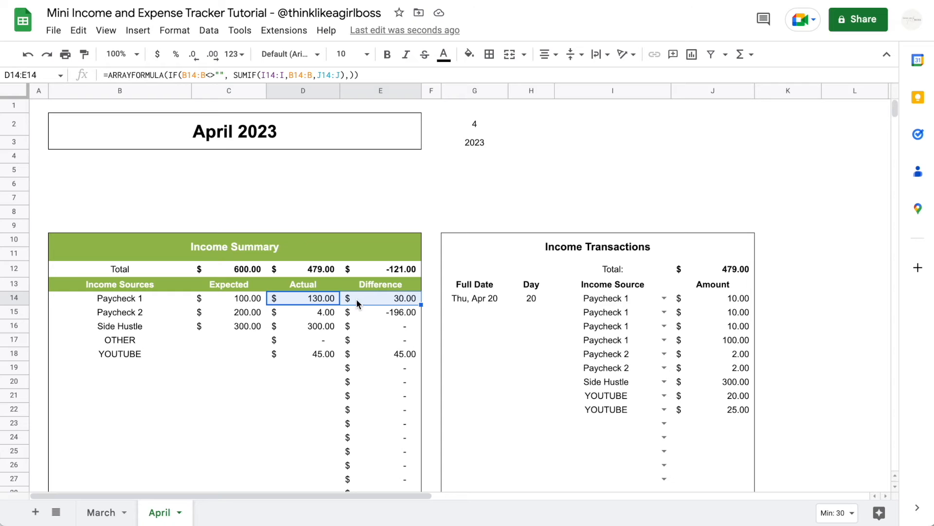
key(ctrl+shift+Down)
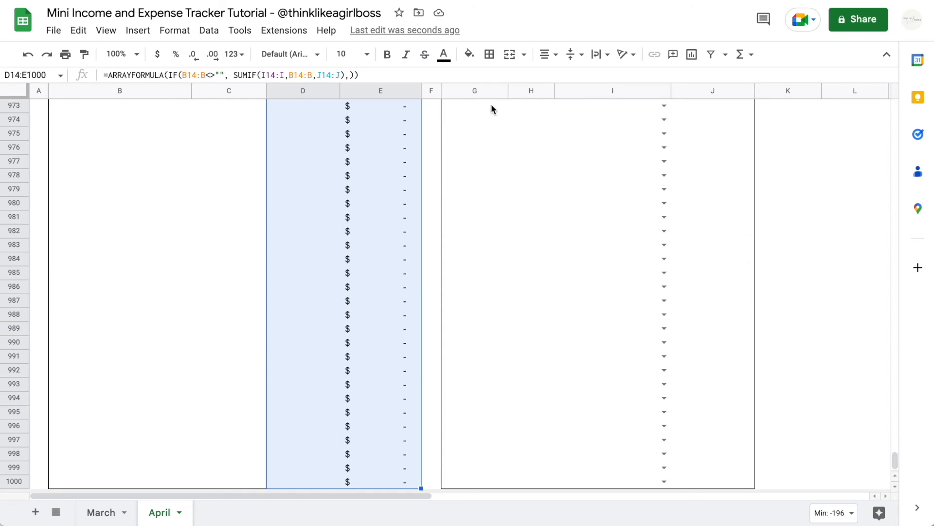
click(470, 55)
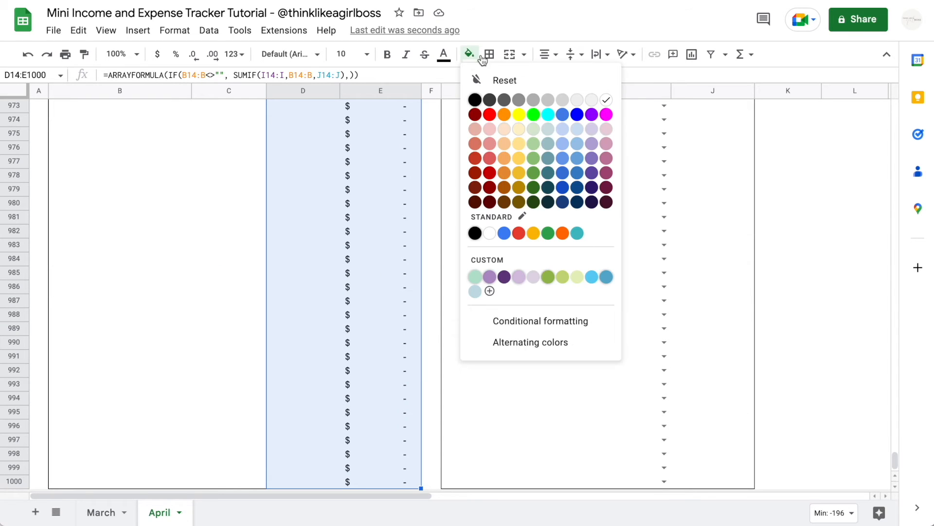
click(592, 100)
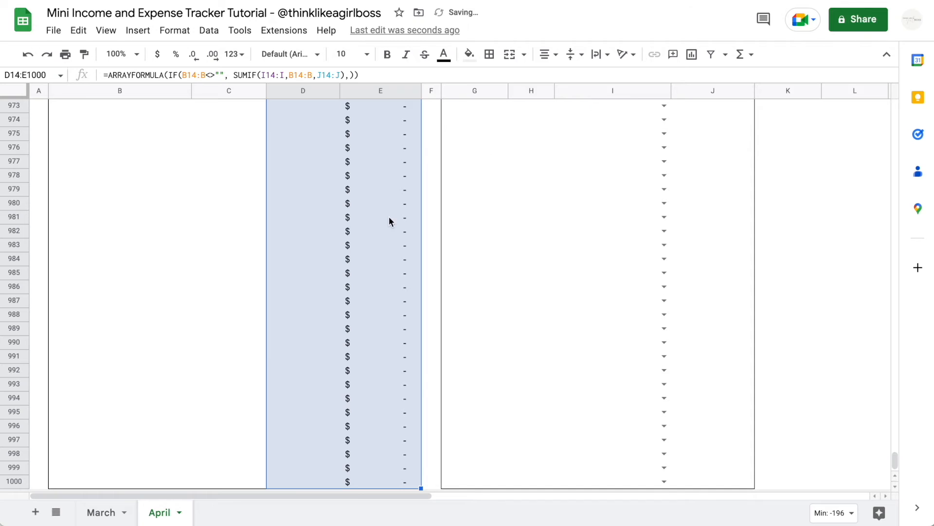
Step: Add white inner borders to the Actual and Difference cells in D14:E1000
scroll(370, 233, down, 2)
click(489, 54)
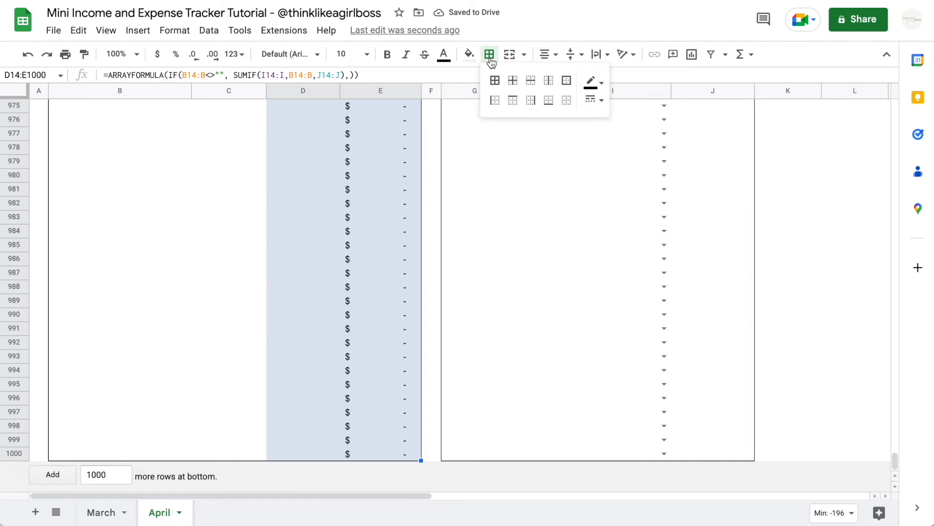
click(593, 81)
click(590, 82)
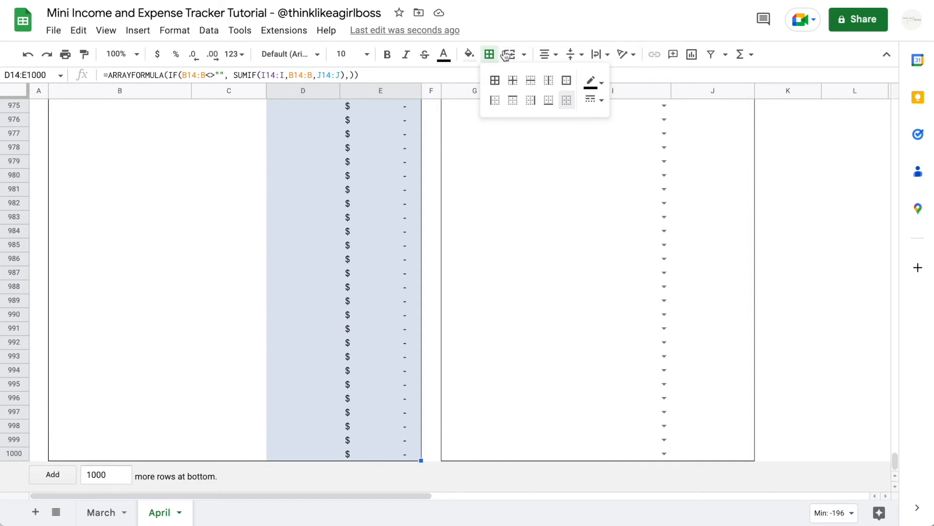
click(599, 83)
click(728, 130)
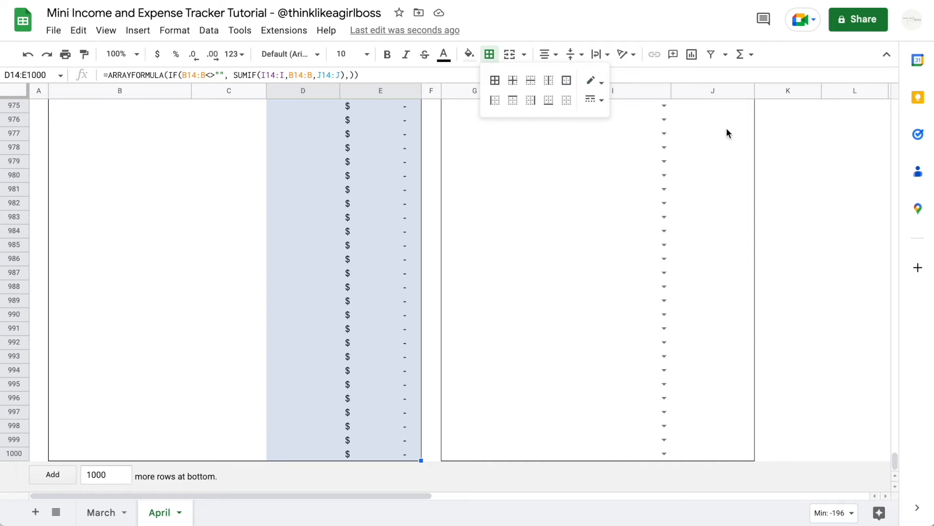
click(514, 82)
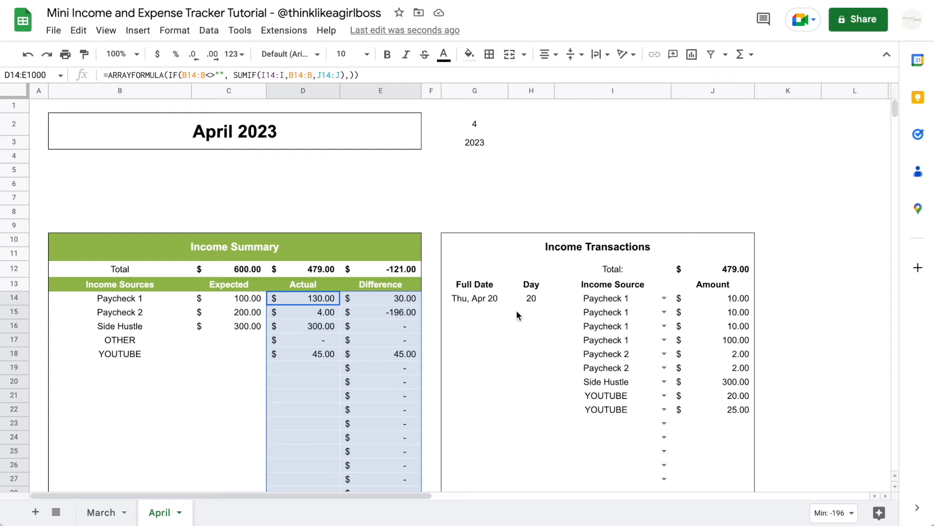
Step: Fill the Income Summary total row B12:E12 with the lightest grey and make its Total label bold
drag(146, 270, 392, 269)
click(469, 55)
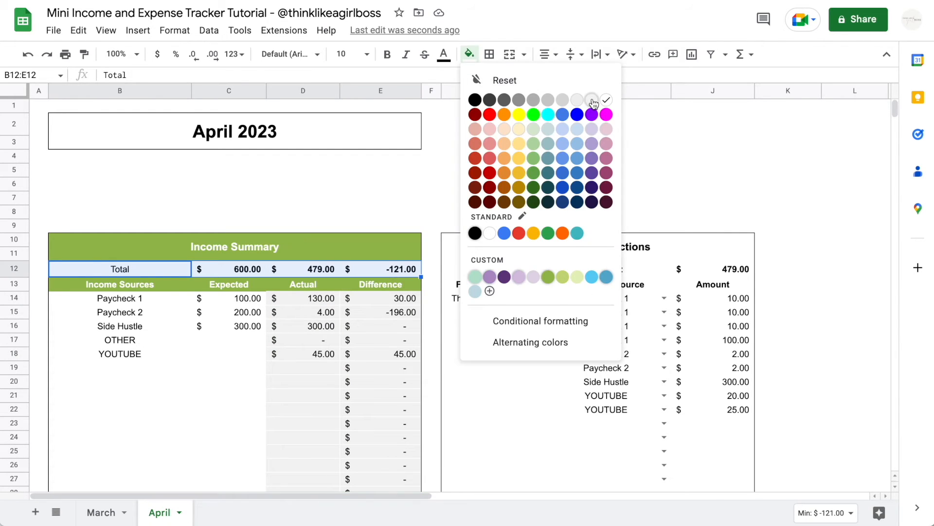
click(591, 100)
click(143, 271)
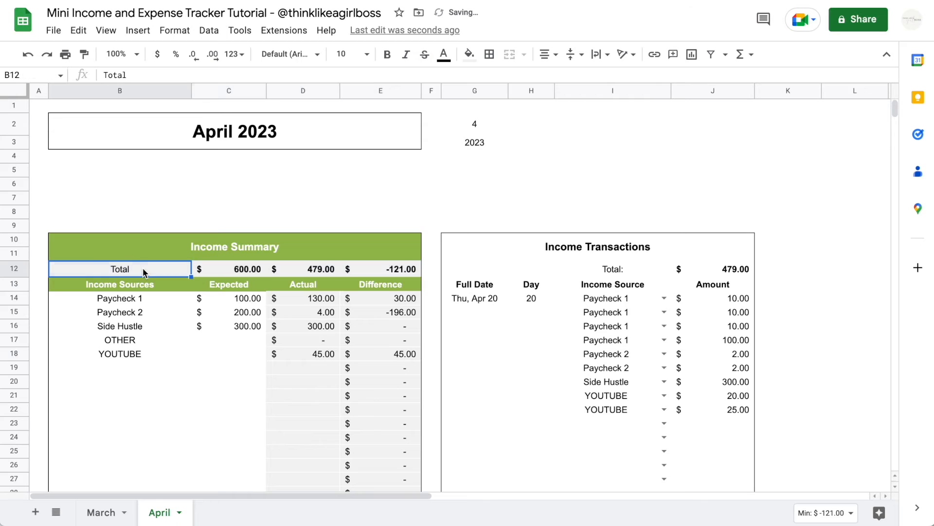
key(ctrl+b)
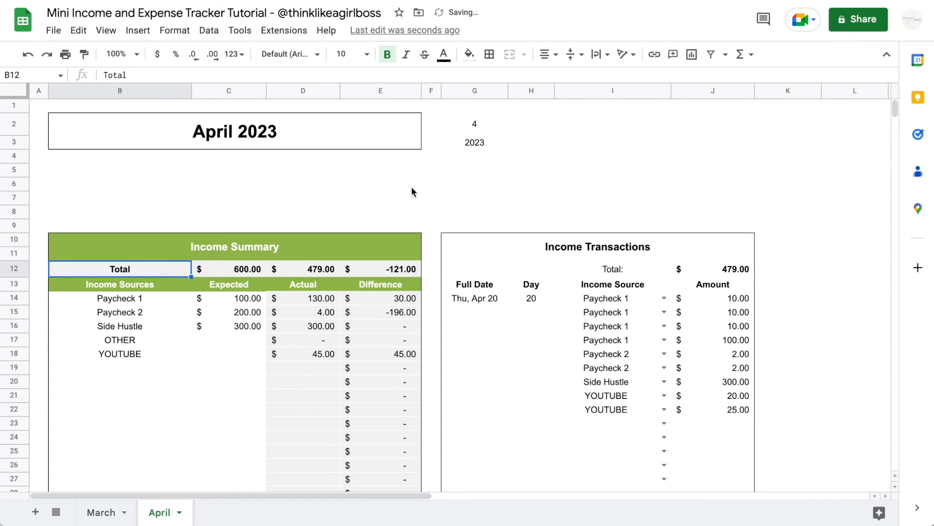
Step: Fill the Full Date cells in G14:G1000 with the lightest grey and give them white inner borders
click(461, 298)
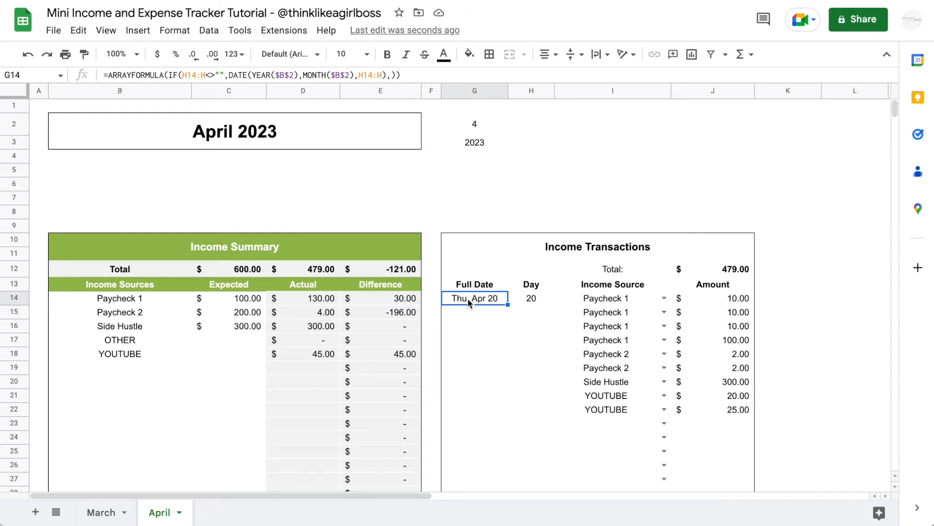
key(ctrl+shift+Down)
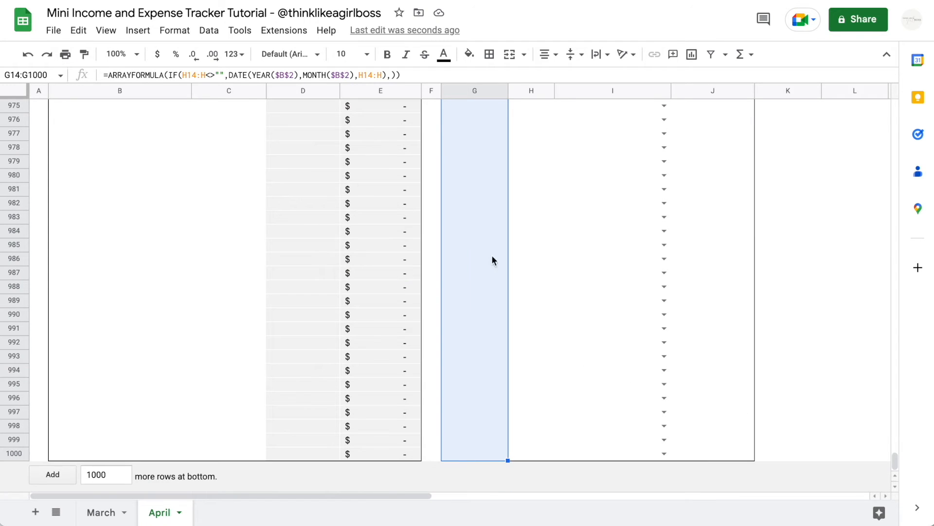
click(469, 55)
click(597, 103)
click(489, 54)
click(512, 80)
drag(888, 460, 891, 109)
Step: Fill the Income Transactions title and its column headers in G13:J13 with the same mid-light grey, two shades darker than the lightest
click(497, 249)
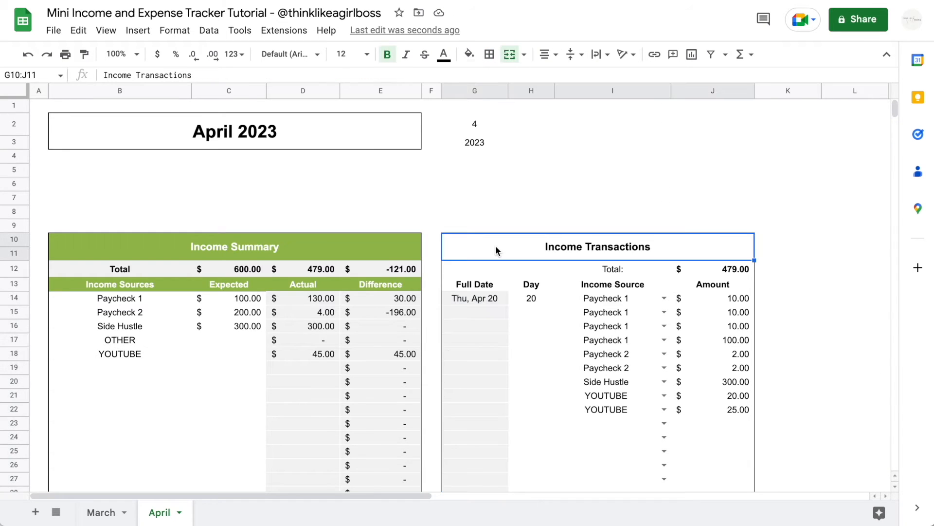
click(469, 54)
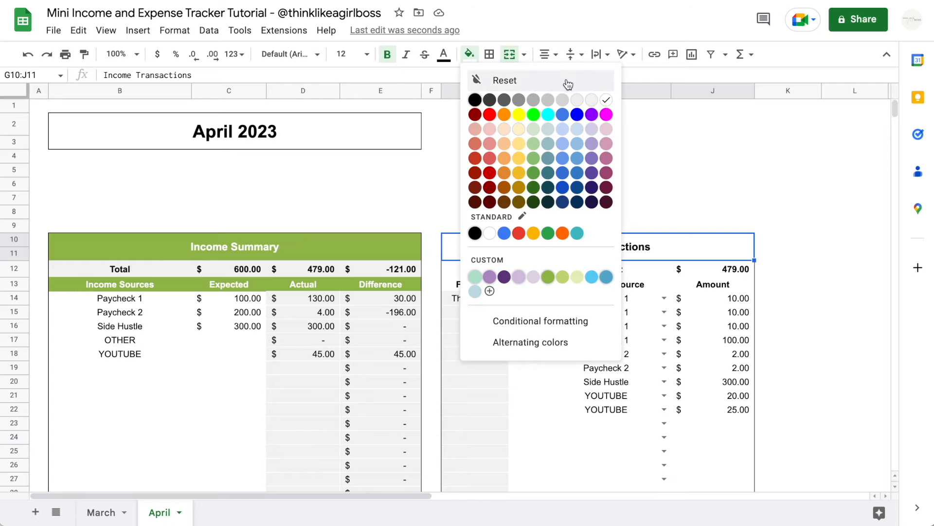
click(562, 101)
drag(490, 287, 734, 287)
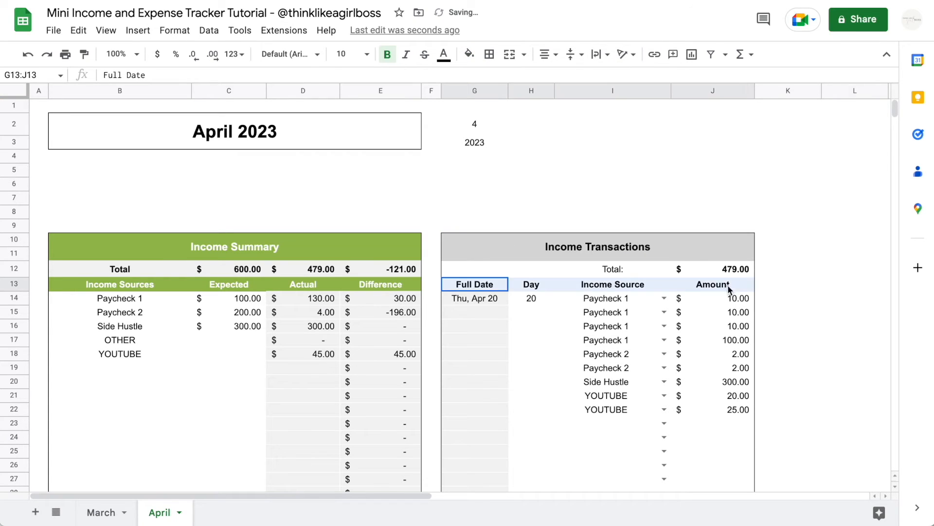
click(469, 54)
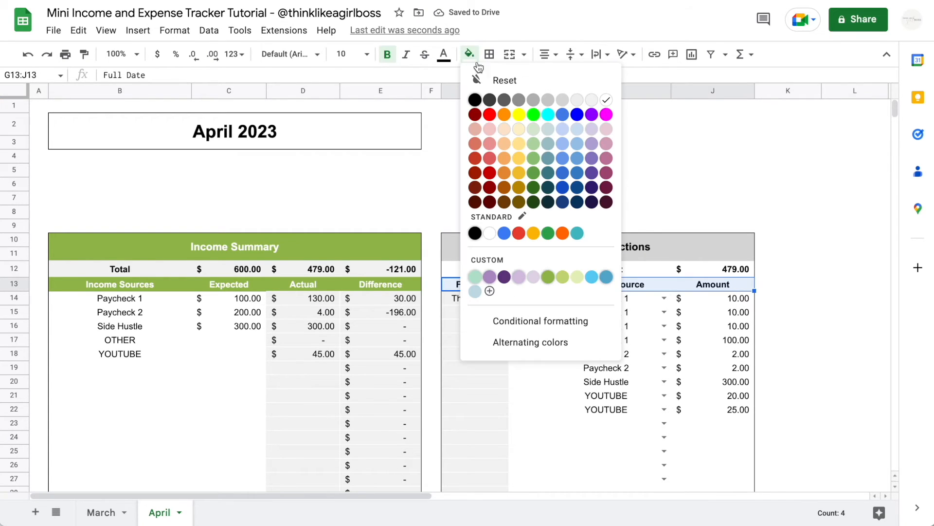
click(563, 103)
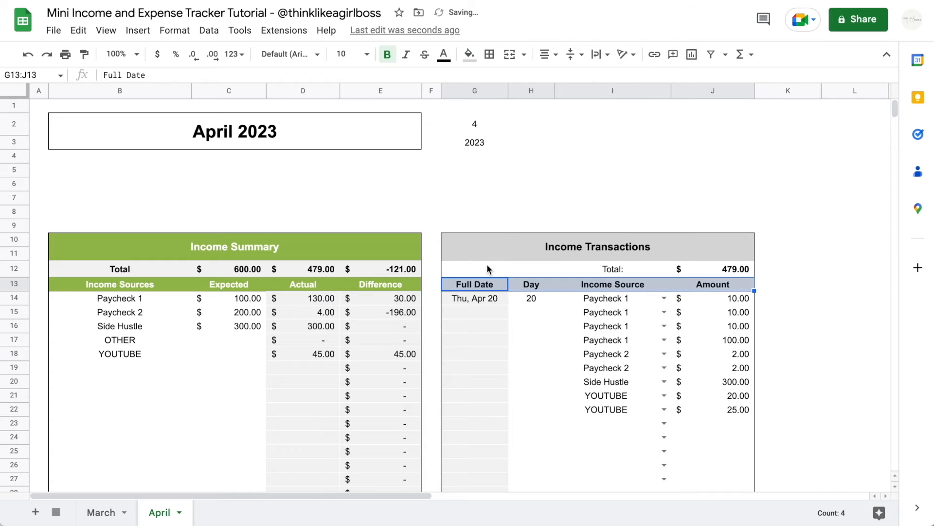
Step: Fill the Income Transactions total row G12:J12 with the lightest grey
drag(488, 269, 703, 269)
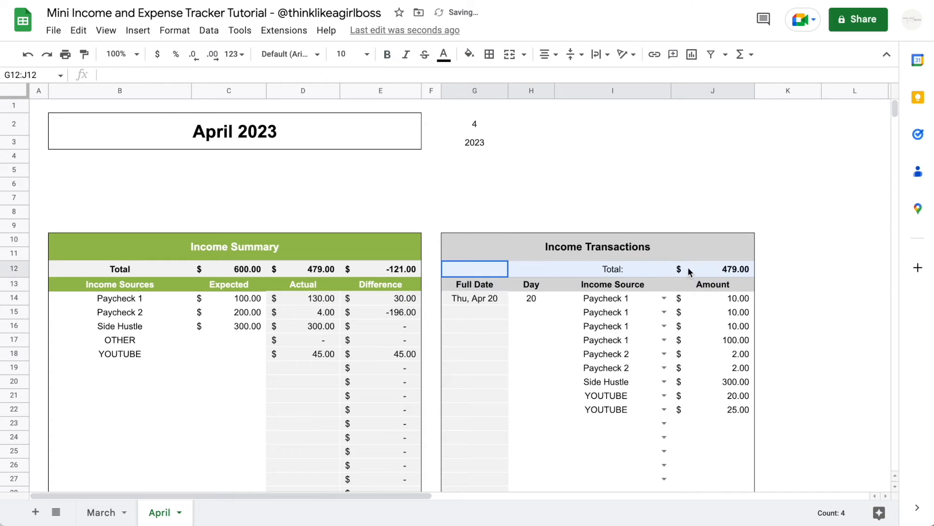
click(469, 54)
click(590, 100)
click(591, 157)
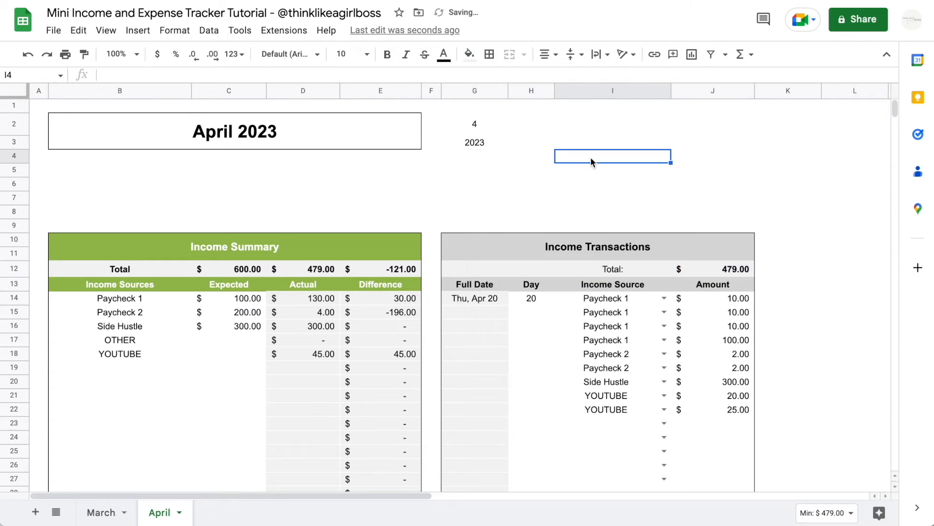
Step: Make the Total: label in I12 of Income Transactions bold and right-aligned
click(601, 263)
key(ctrl+b)
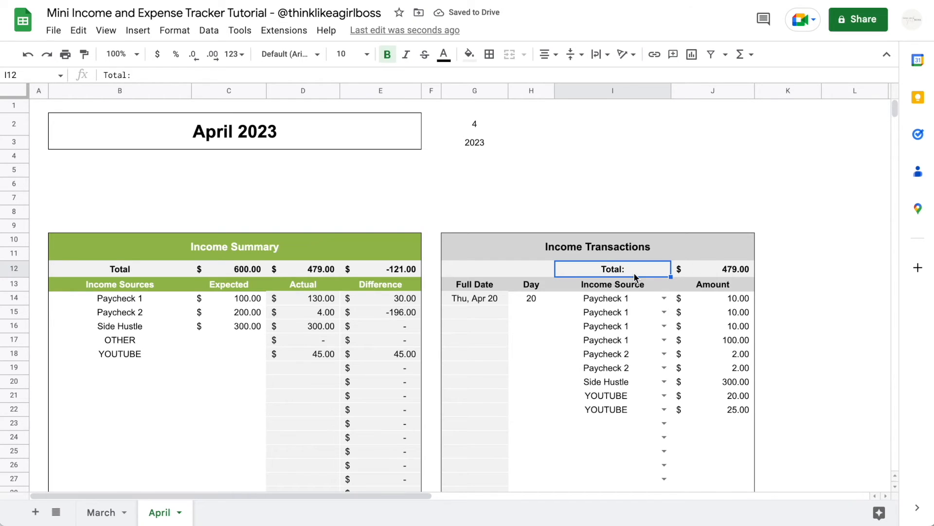
click(548, 54)
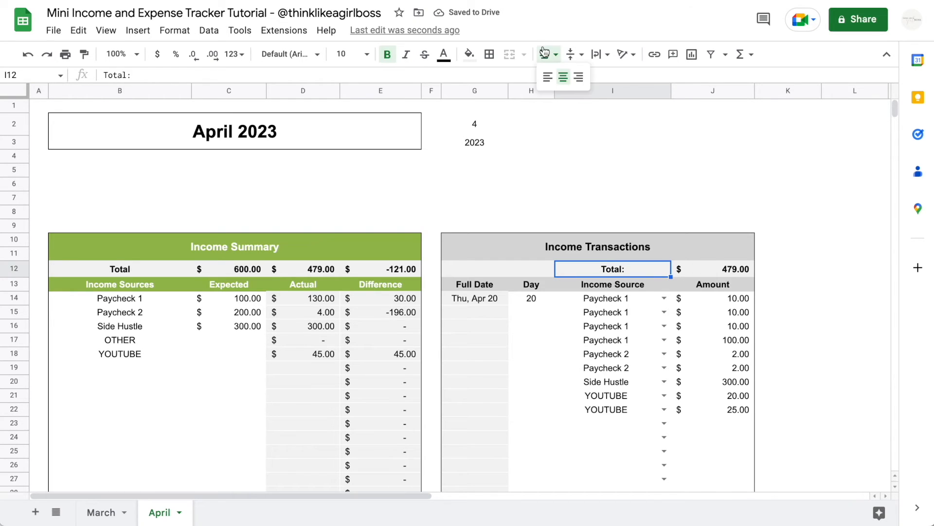
click(579, 77)
Step: Italicize the Income Transactions total in I12:J12 and make row 12 slightly taller
drag(635, 272, 701, 272)
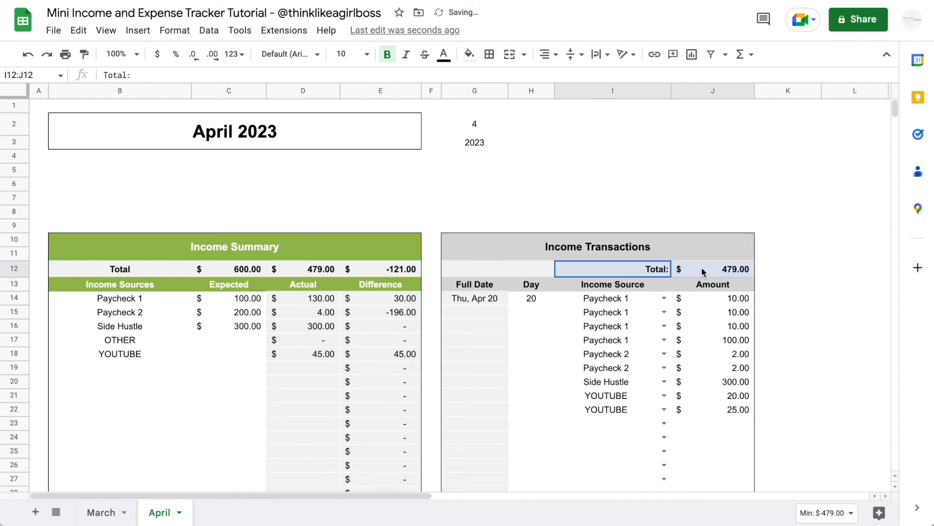
click(408, 59)
click(599, 161)
drag(22, 277, 22, 285)
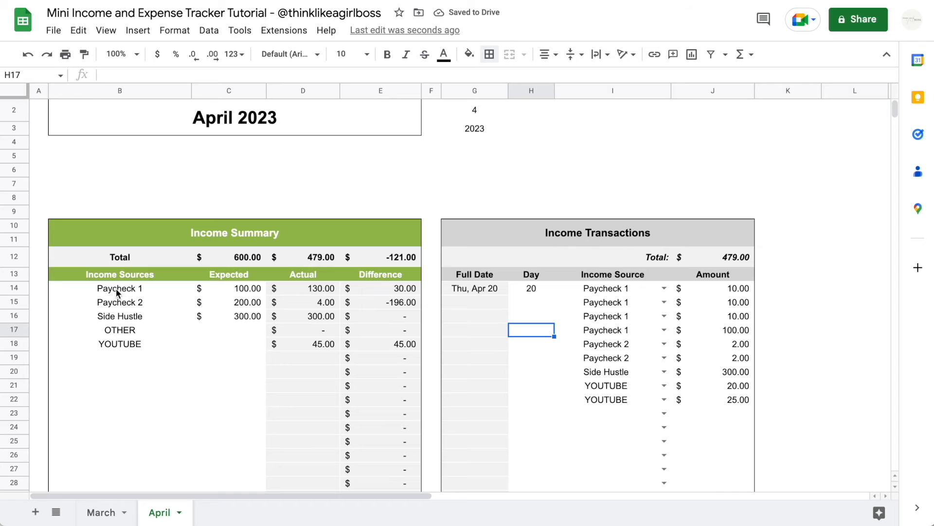
Step: Add inner borders in the lightest grey to the Income Sources and Expected cells in B14:C1000
drag(115, 288, 223, 292)
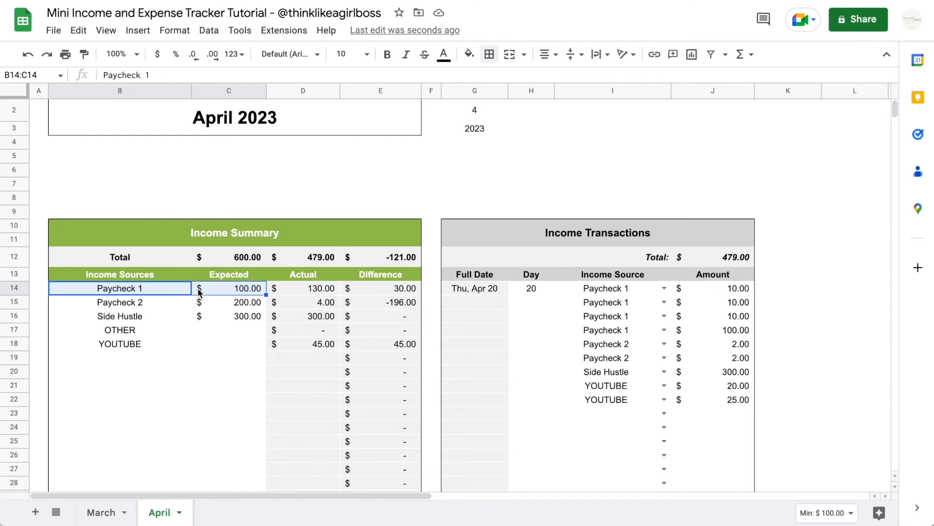
key(ctrl+shift+Down)
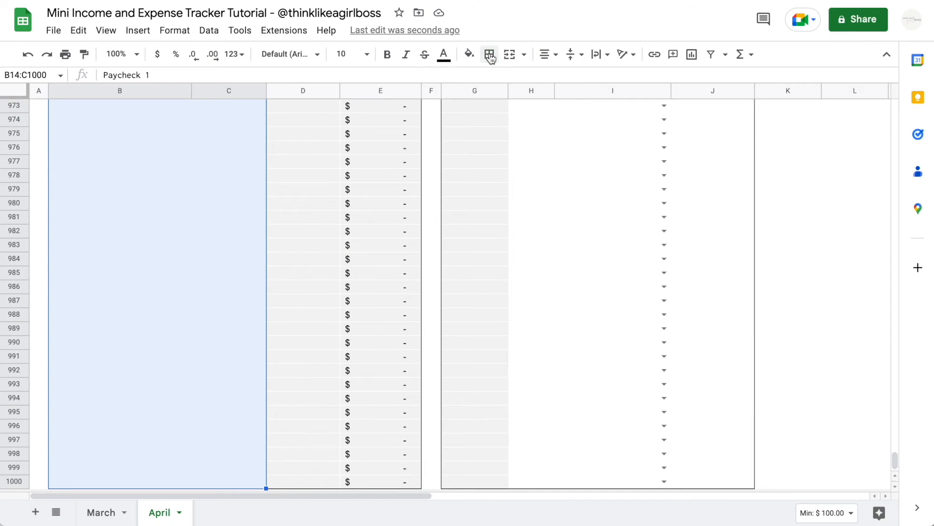
click(489, 54)
click(595, 81)
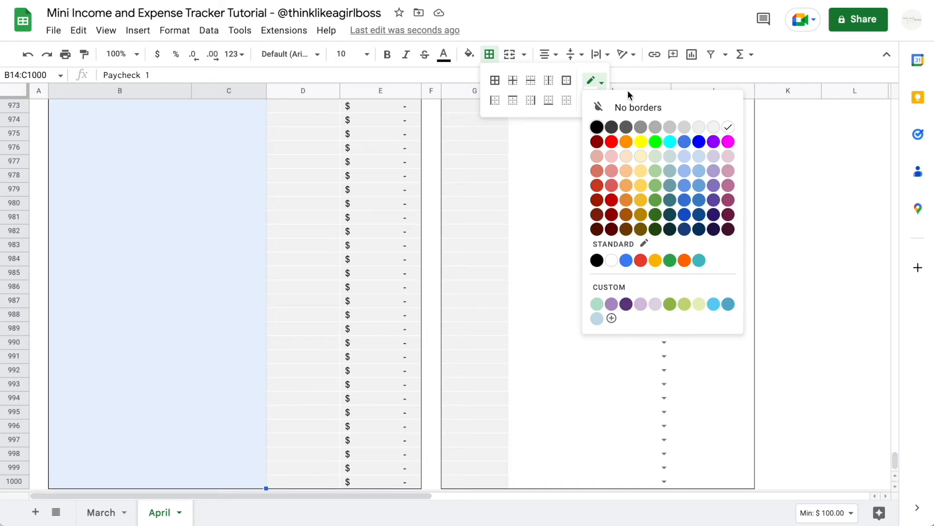
click(714, 127)
click(513, 81)
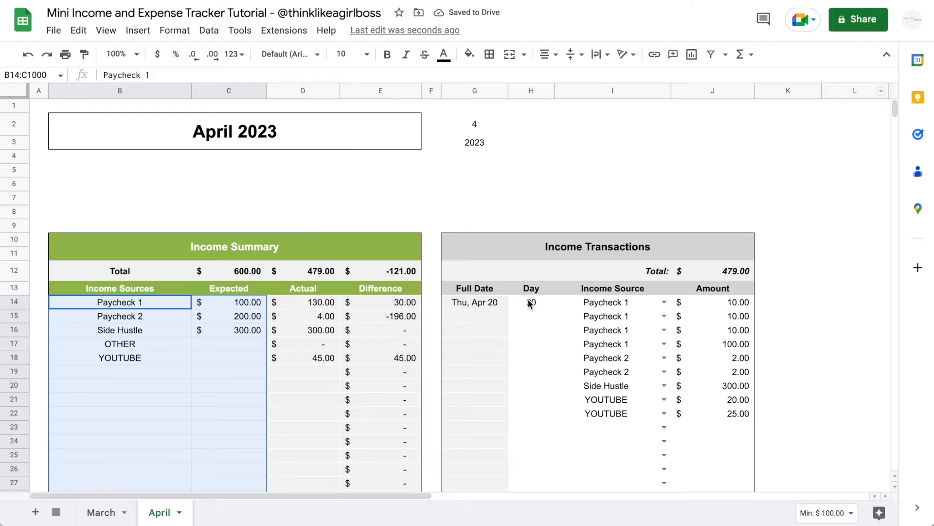
Step: Add the same light grey inner borders to the Day, Income Source and Amount cells in H14:J1000
drag(529, 300, 689, 300)
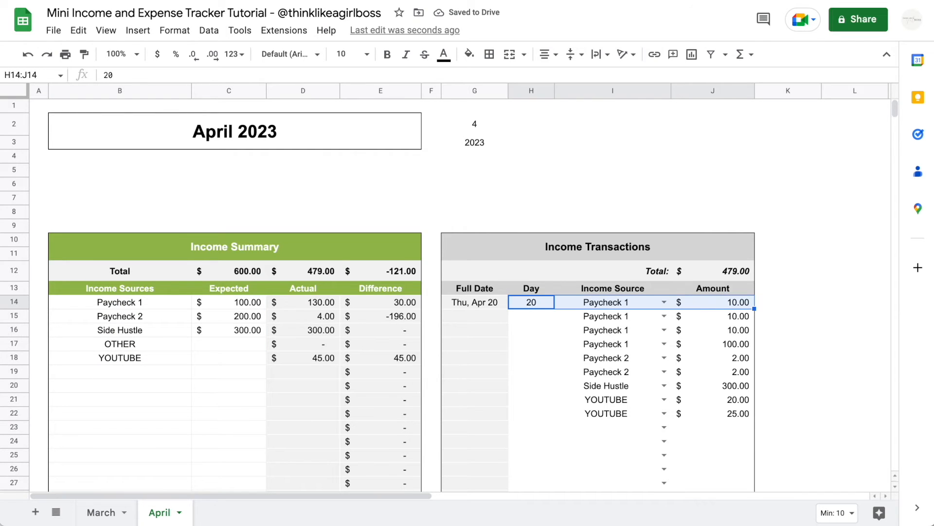
key(ctrl+shift+Down)
click(490, 54)
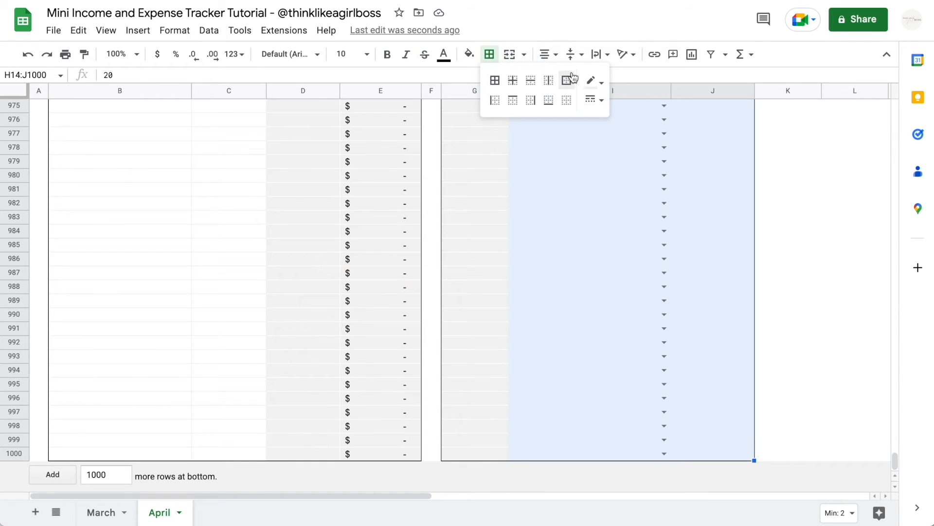
click(511, 79)
click(570, 280)
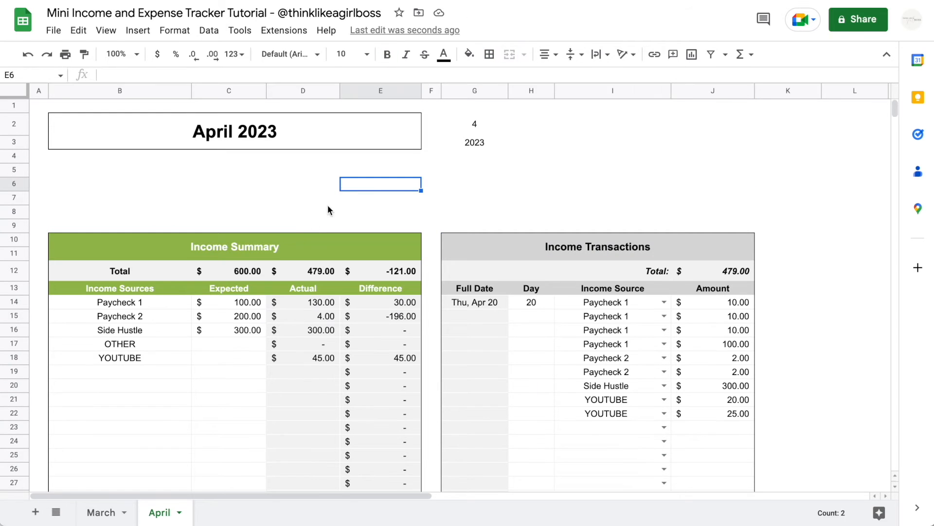
Step: Set the font size of the Income Summary and Income Transactions titles to 13
click(416, 254)
ctrl+click(463, 247)
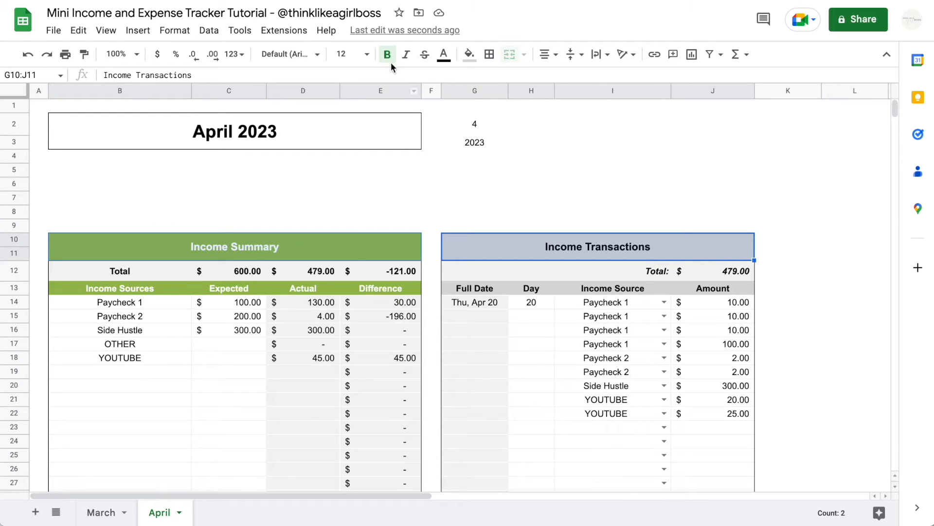
click(342, 54)
text(13)
key(Return)
Step: Set the font size of both tables' totals in B12:E12 and I12:J12 to 12
drag(121, 271, 383, 271)
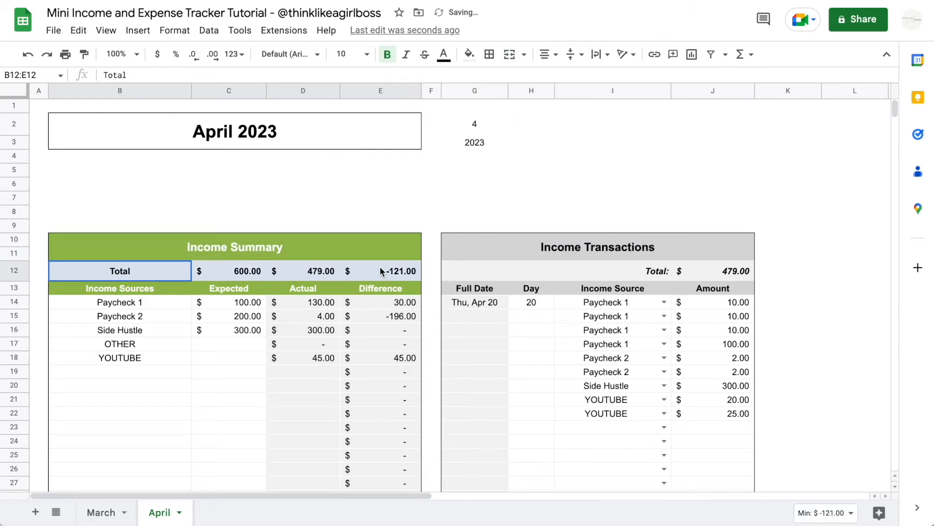
ctrl+click(637, 271)
shift+click(679, 270)
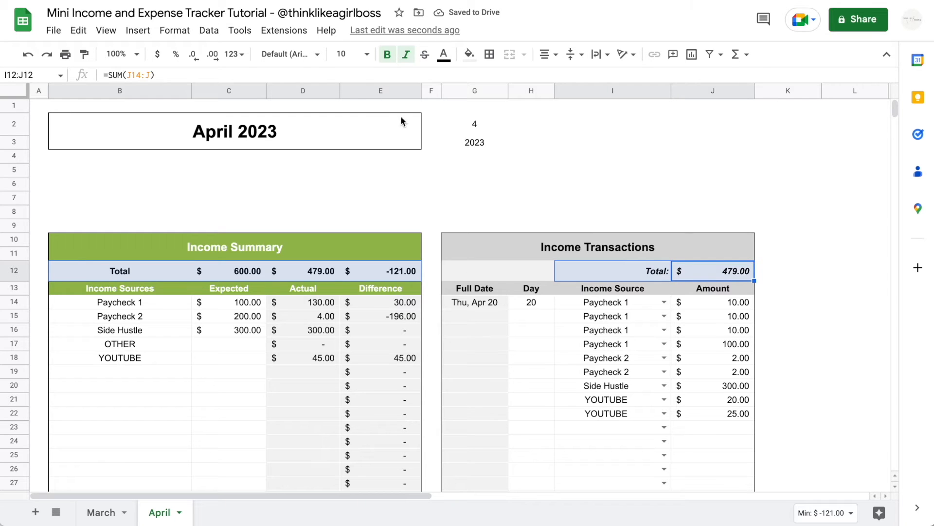
click(351, 54)
click(341, 205)
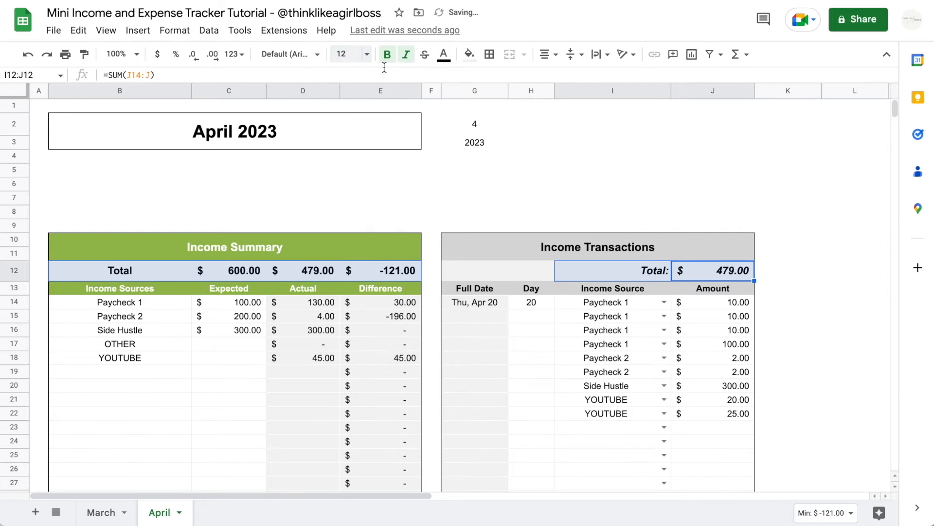
Step: Clear the month and year numbers in G2:G3 and narrow the Day and Amount columns H and J slightly
drag(472, 125, 470, 142)
key(Delete)
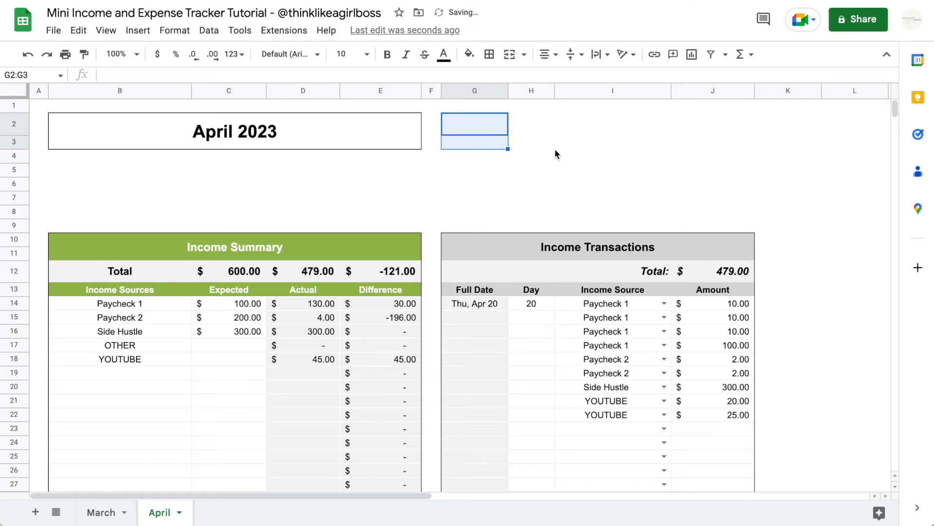
drag(555, 91, 549, 91)
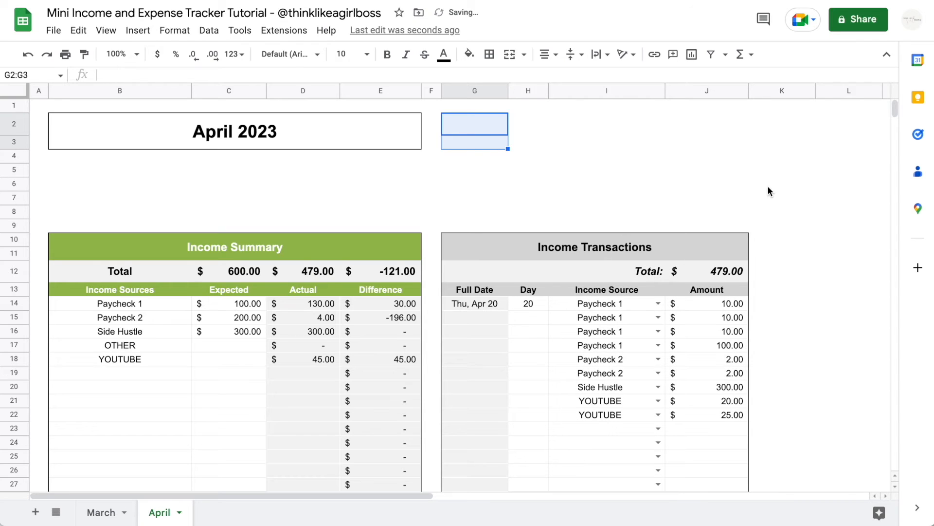
drag(749, 94, 739, 95)
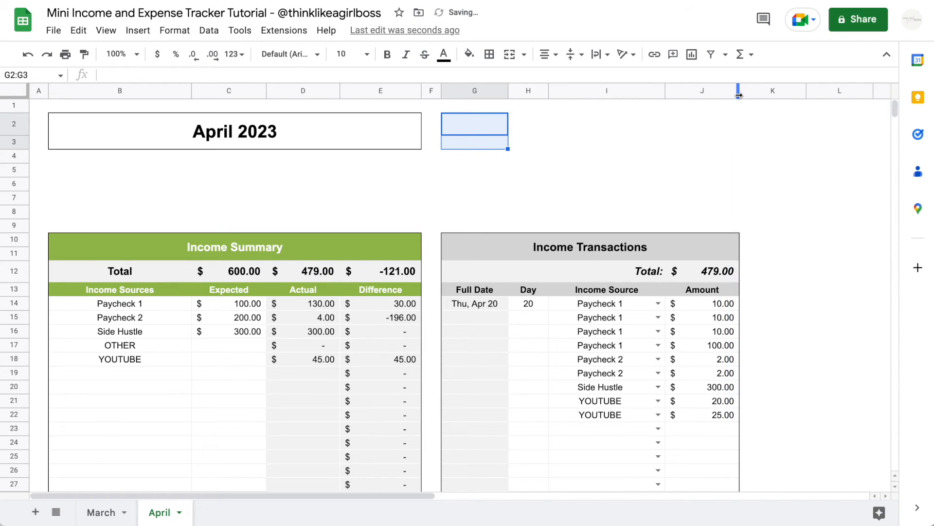
Step: Narrow the amount columns C, D, E and J together to one equal width, and slim down margin column A
drag(224, 92, 367, 91)
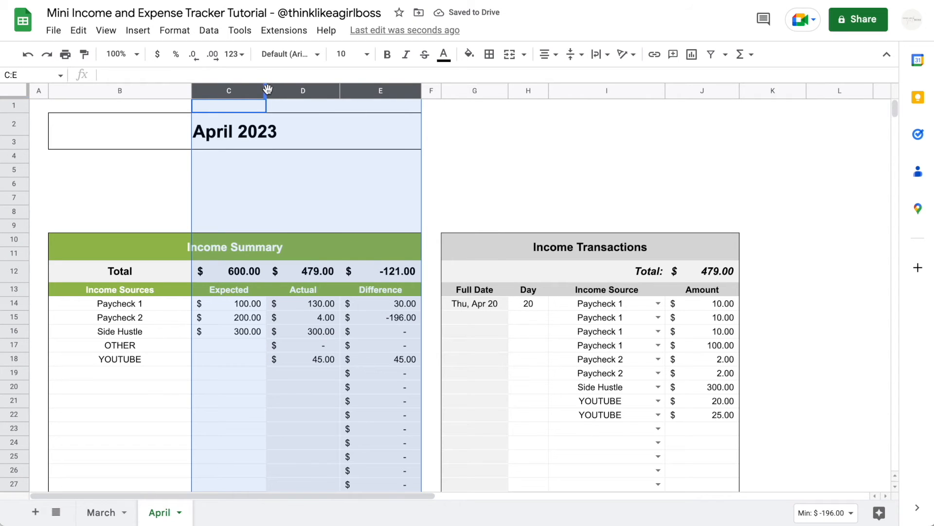
drag(266, 90, 260, 89)
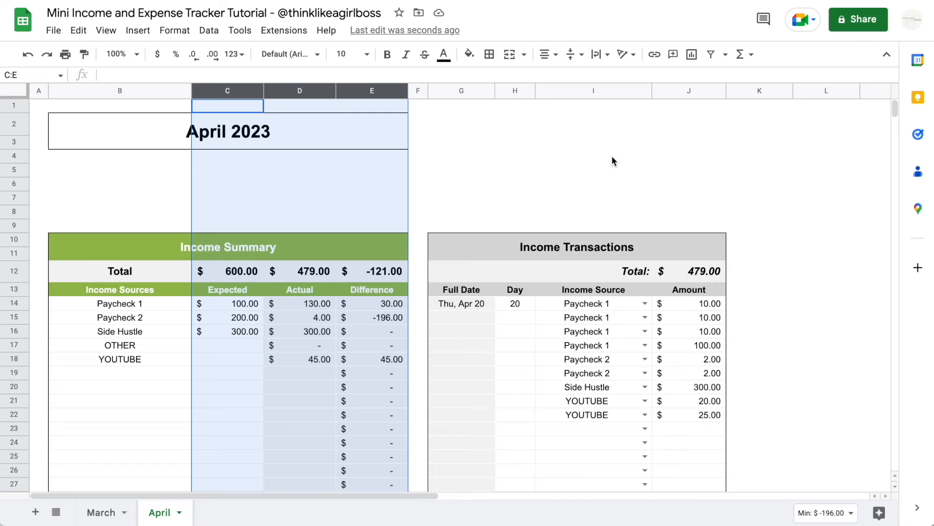
click(681, 92)
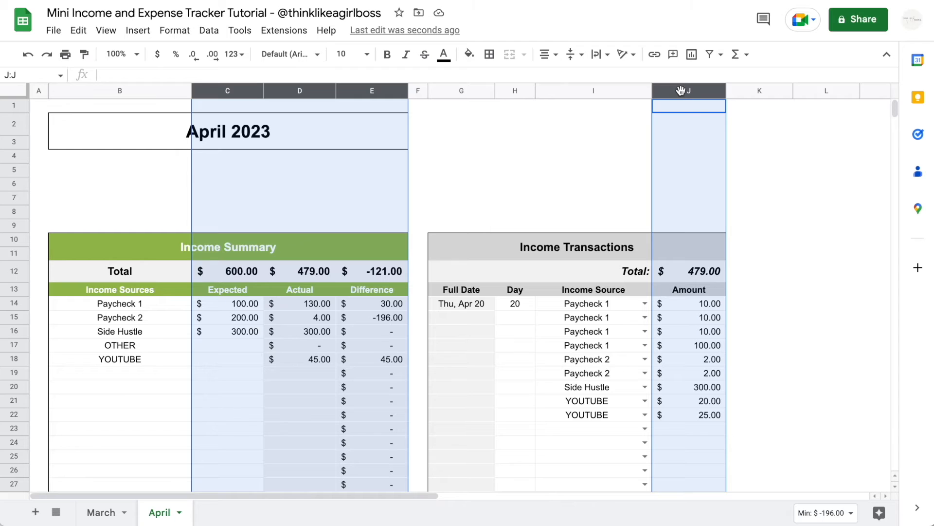
drag(726, 91, 723, 92)
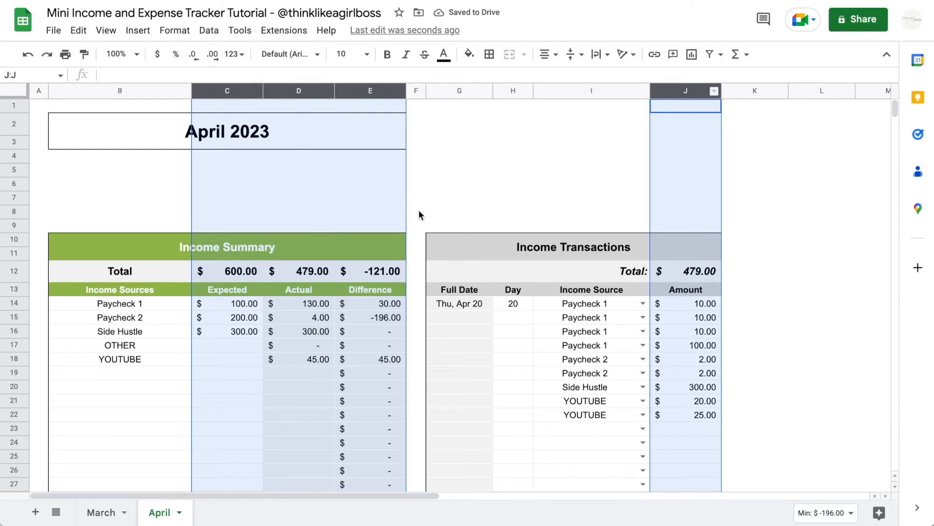
click(583, 186)
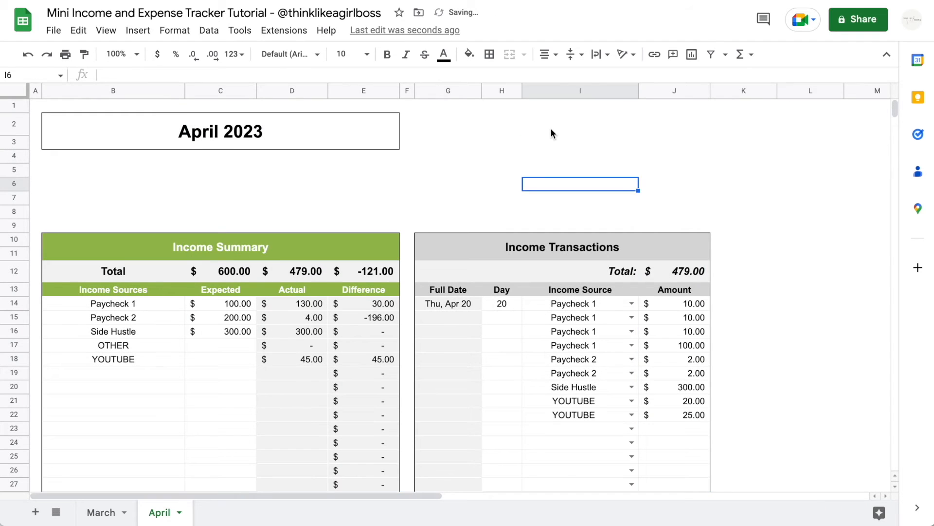
click(552, 129)
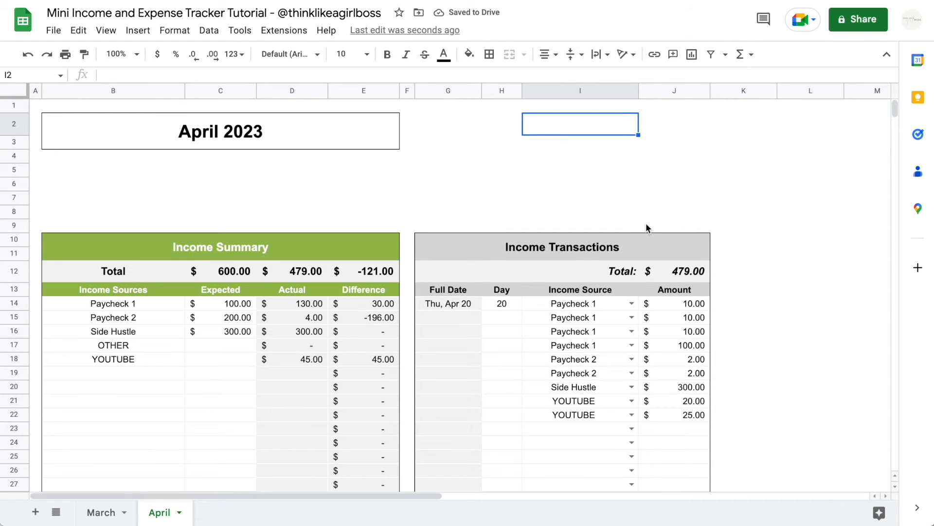
scroll(643, 225, right, 5)
scroll(644, 224, left, 5)
click(525, 200)
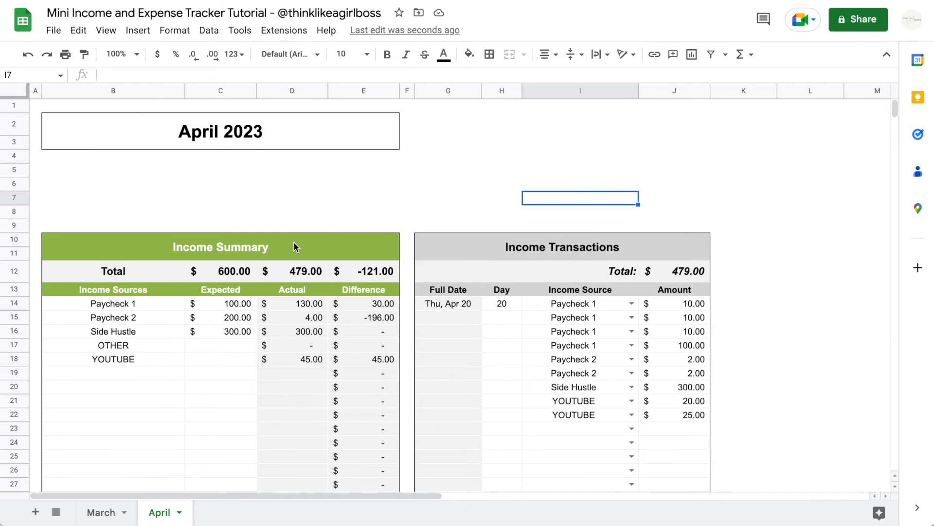
Step: Copy both income tables from B10:J1000 and paste the duplicate starting at L10
drag(299, 246, 542, 248)
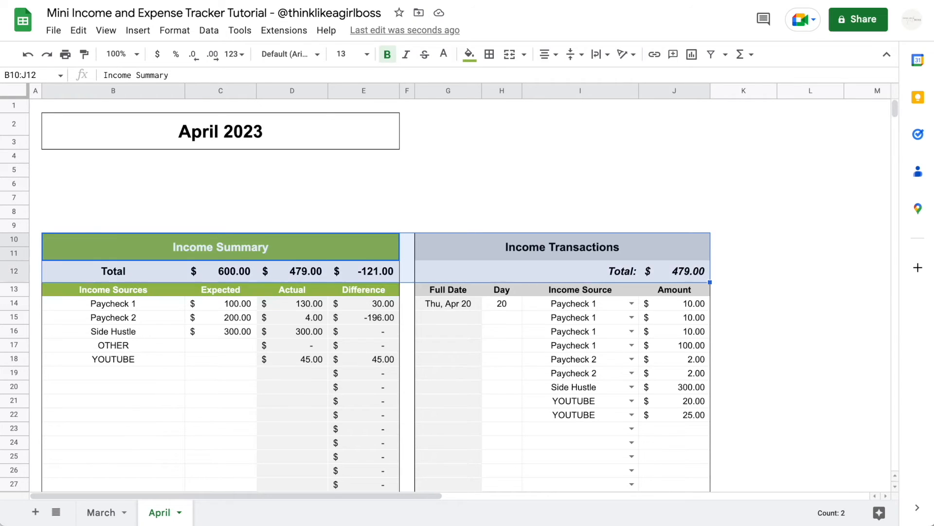
key(ctrl+shift+Down)
key(ctrl+shift+Down)
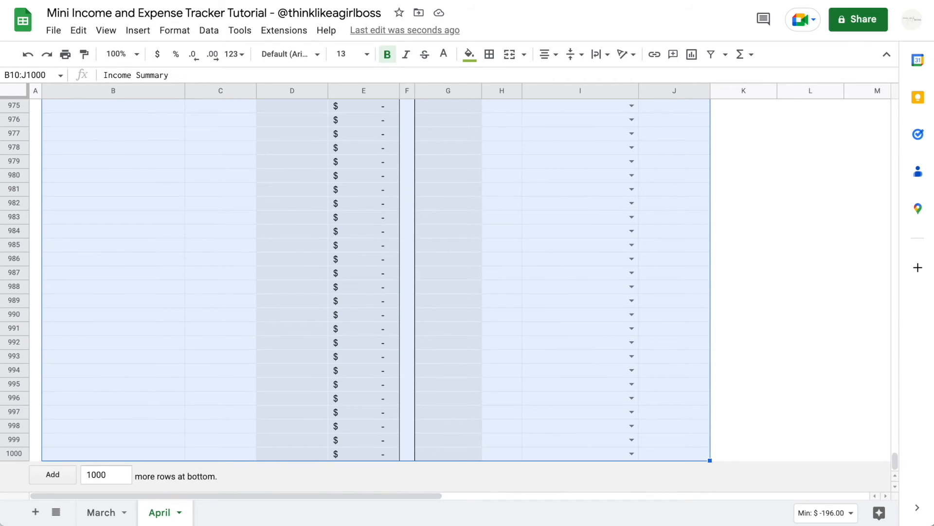
key(ctrl+c)
drag(895, 460, 882, 94)
scroll(572, 90, right, 4)
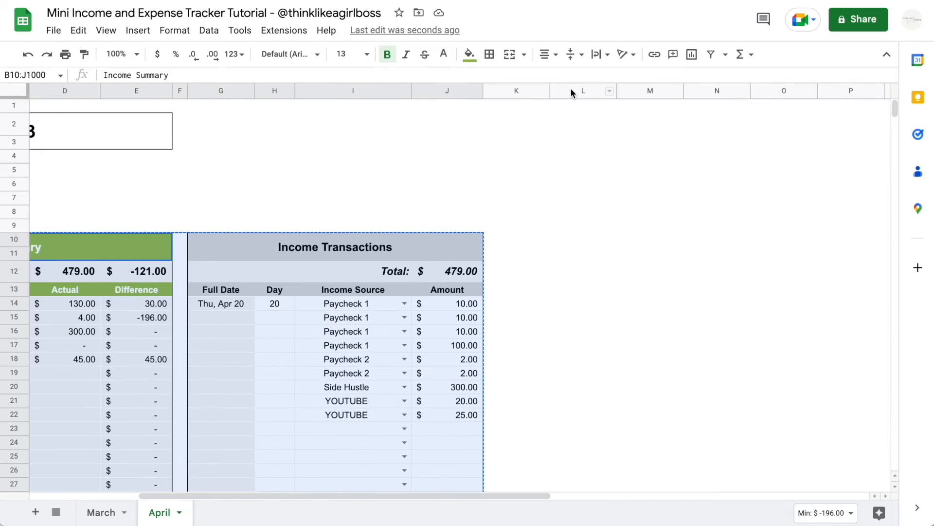
click(573, 243)
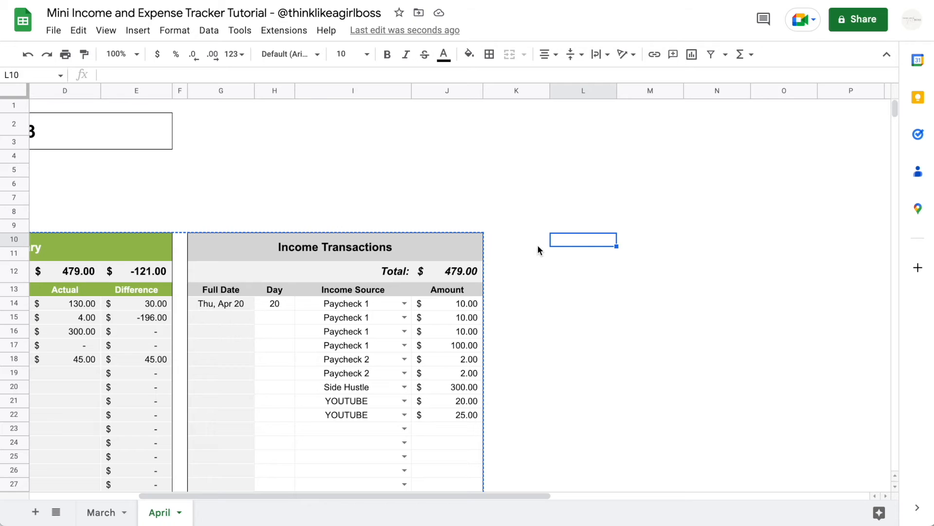
key(ctrl+v)
Step: Narrow the spacer columns K and P on either side of the duplicated Income Summary table
drag(550, 90, 514, 93)
scroll(514, 92, right, 7)
drag(466, 93, 423, 93)
click(526, 158)
scroll(530, 163, left, 5)
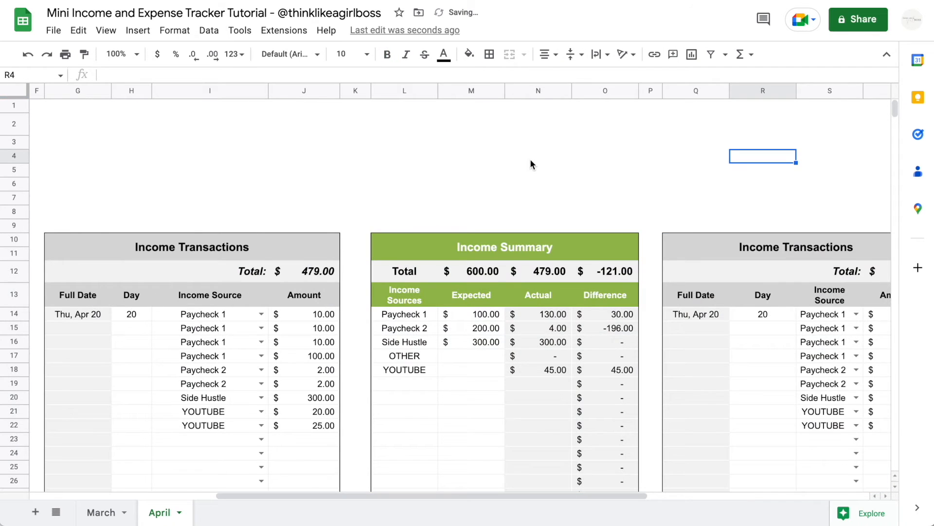
Step: Compare the duplicated table's Income Source entries with the source lists in L14:L22 and column B
scroll(531, 164, right, 5)
scroll(531, 164, down, 1)
scroll(532, 164, left, 3)
scroll(532, 163, right, 2)
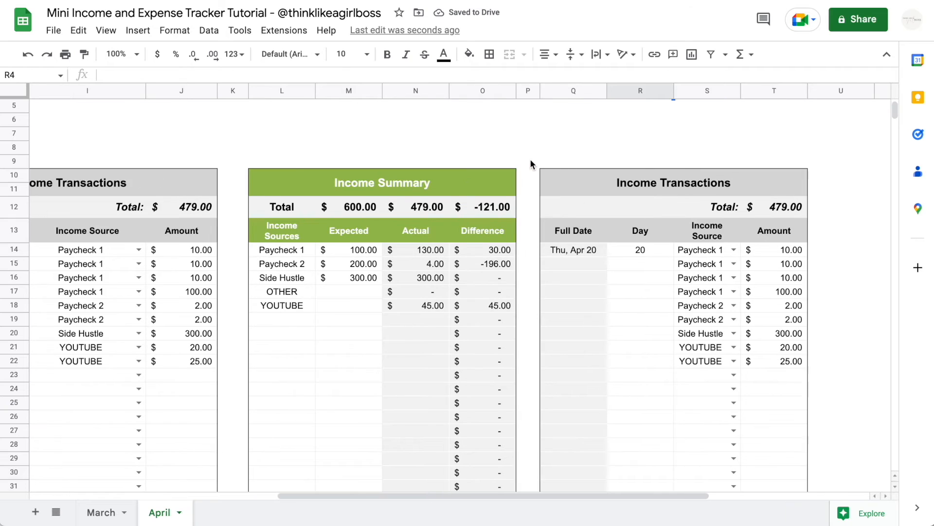
click(698, 253)
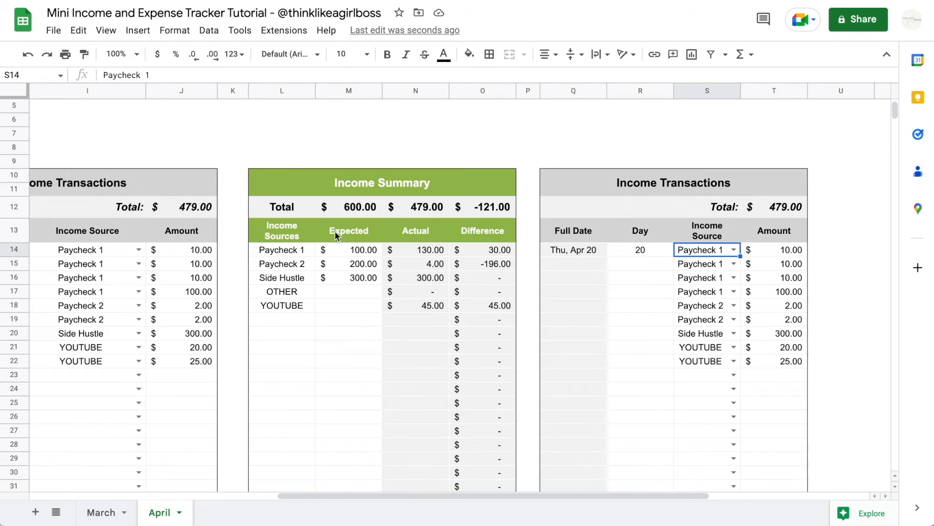
click(280, 295)
drag(283, 250, 282, 362)
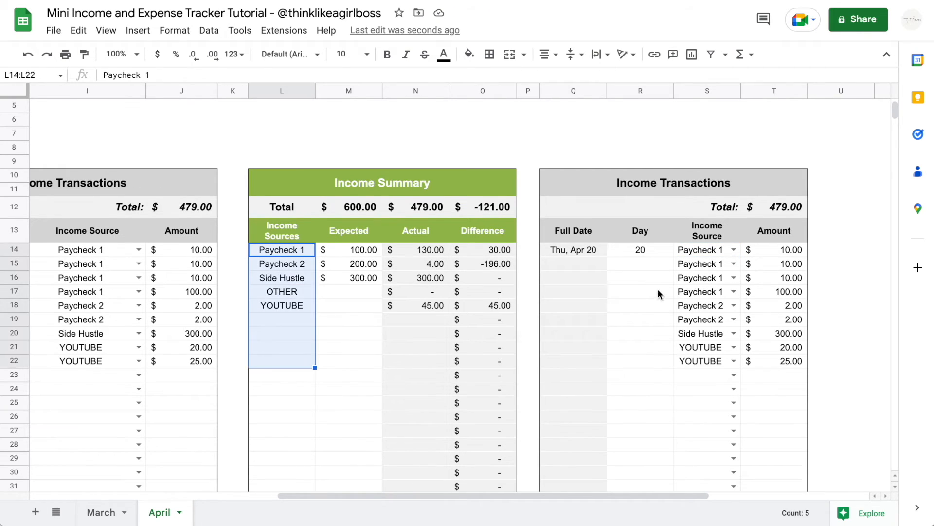
click(701, 267)
scroll(701, 273, left, 10)
click(121, 293)
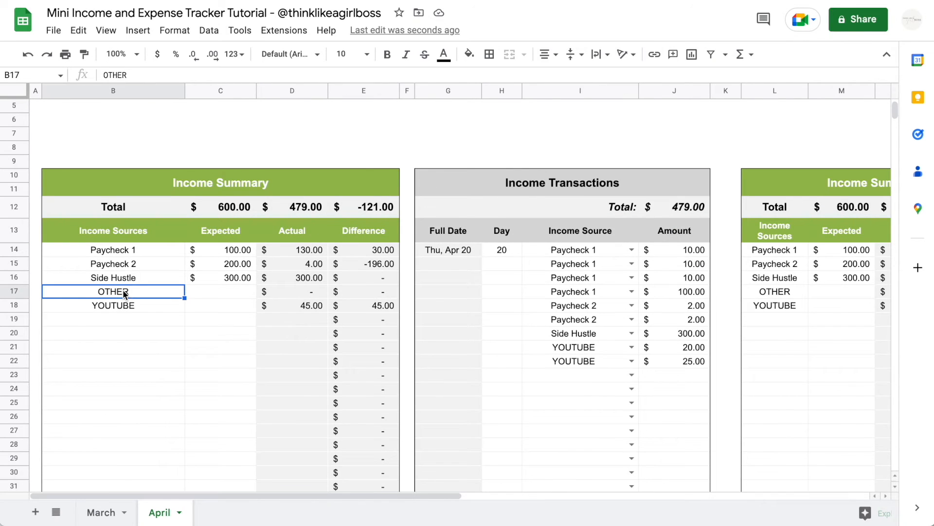
scroll(123, 312, right, 10)
Step: Enter the test source "new" in L19 and check the Income Source dropdown in S15 for it
click(291, 339)
text(new)
key(Return)
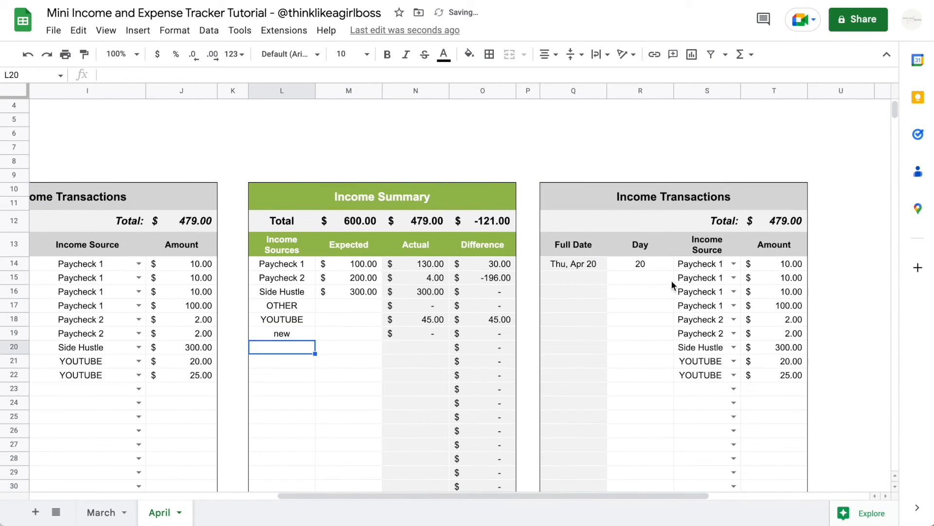
click(734, 277)
click(631, 323)
Step: Enter "new new" as an income source in B19 of the original Income Summary table
scroll(631, 323, left, 10)
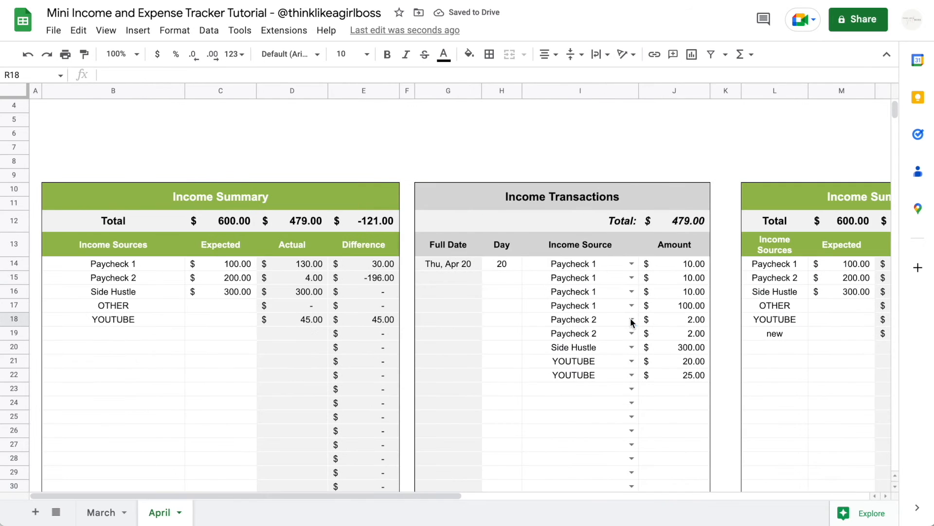
click(152, 335)
text(new new)
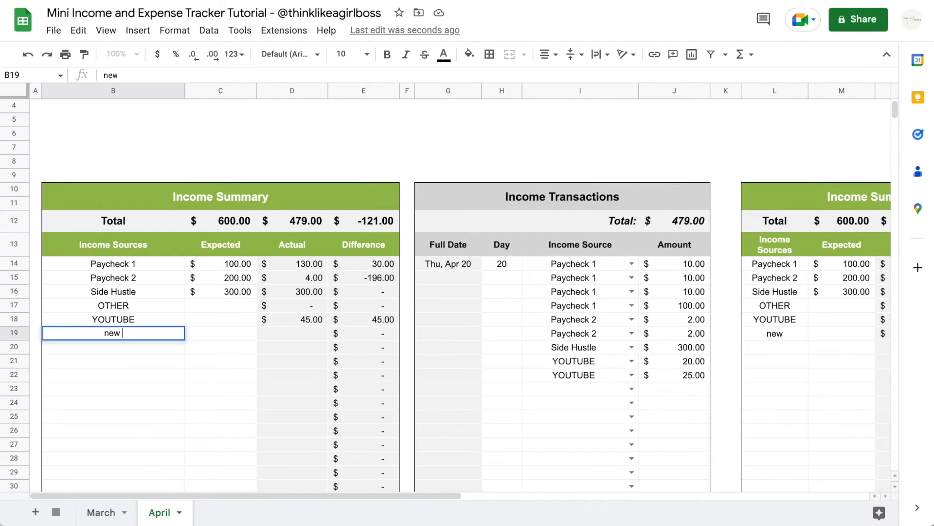
key(Return)
Step: Check the options of the copied dropdown in S18 against the original income sources in B14:B21
scroll(628, 335, right, 10)
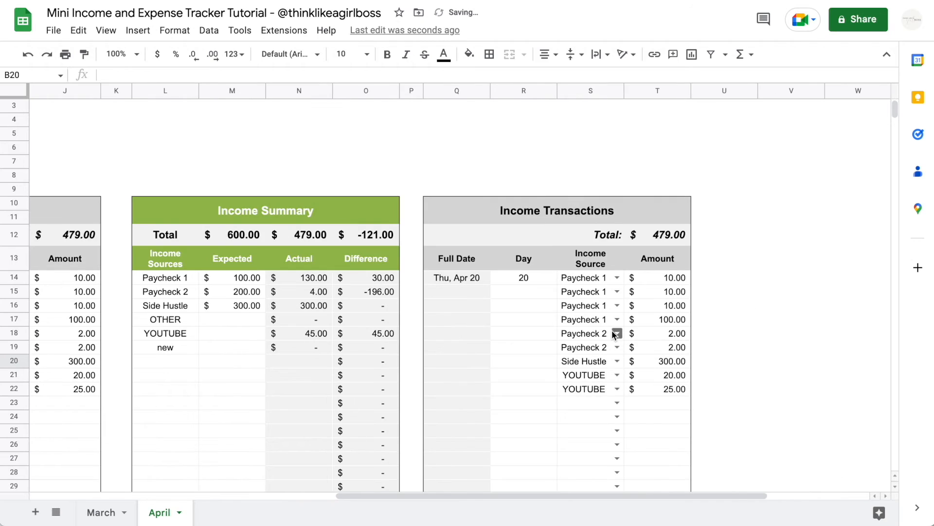
click(617, 334)
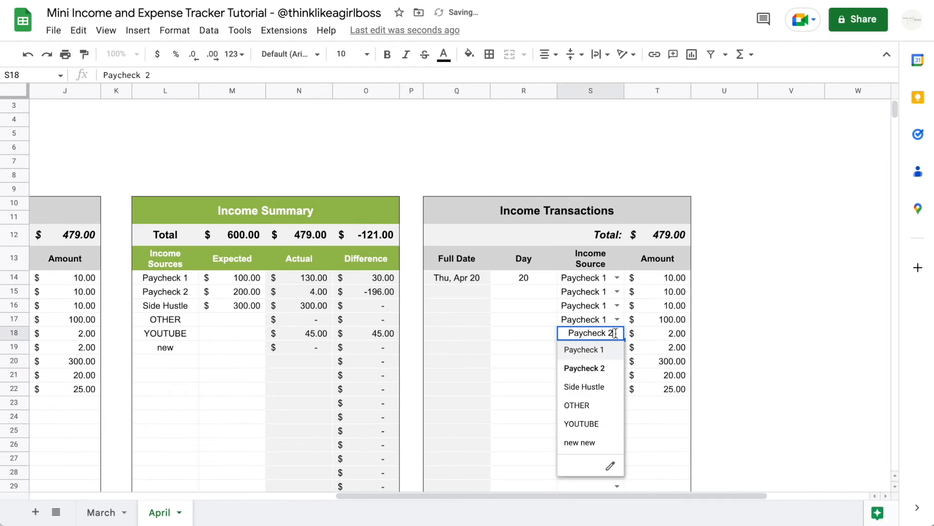
click(537, 364)
drag(594, 272, 586, 409)
scroll(562, 412, left, 10)
drag(138, 267, 129, 361)
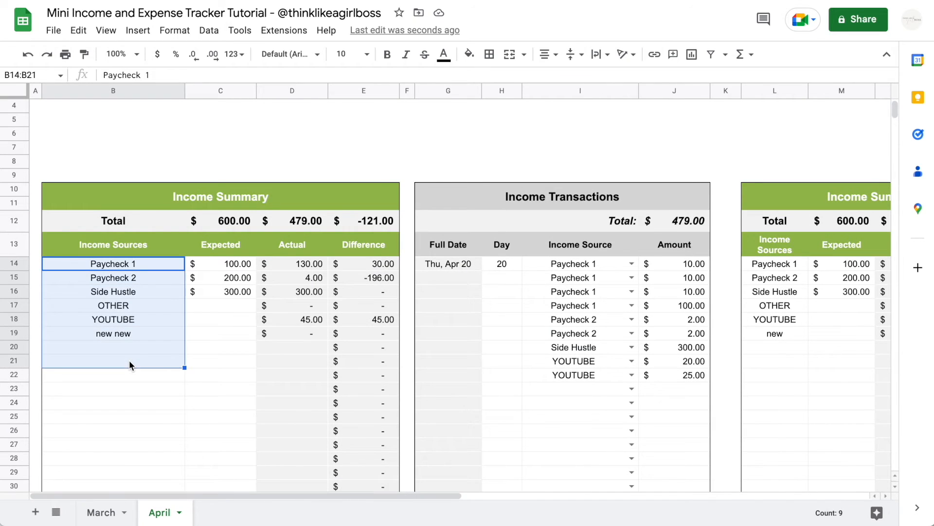
scroll(130, 361, right, 10)
Step: Clear the sources and expected amounts in L14:M19 of the duplicated summary and widen column L to fit its header
drag(285, 278, 360, 346)
click(313, 307)
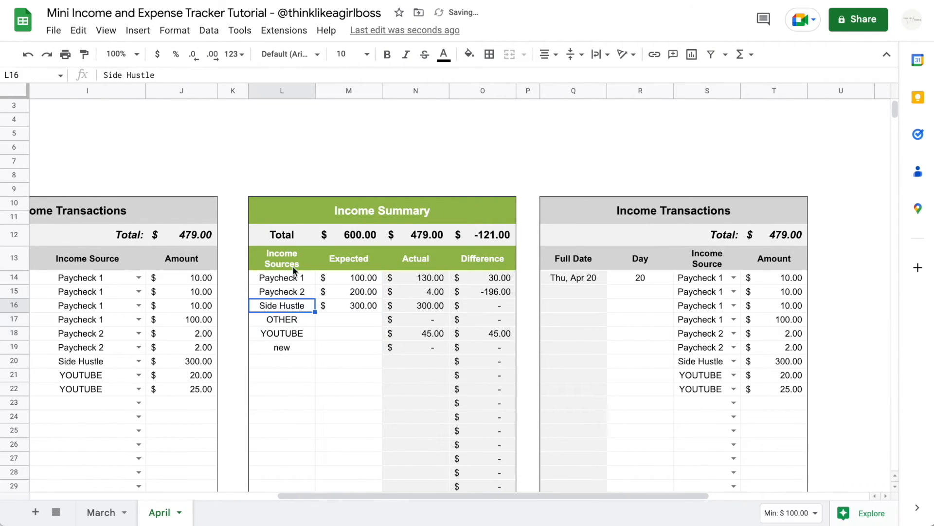
drag(284, 278, 333, 356)
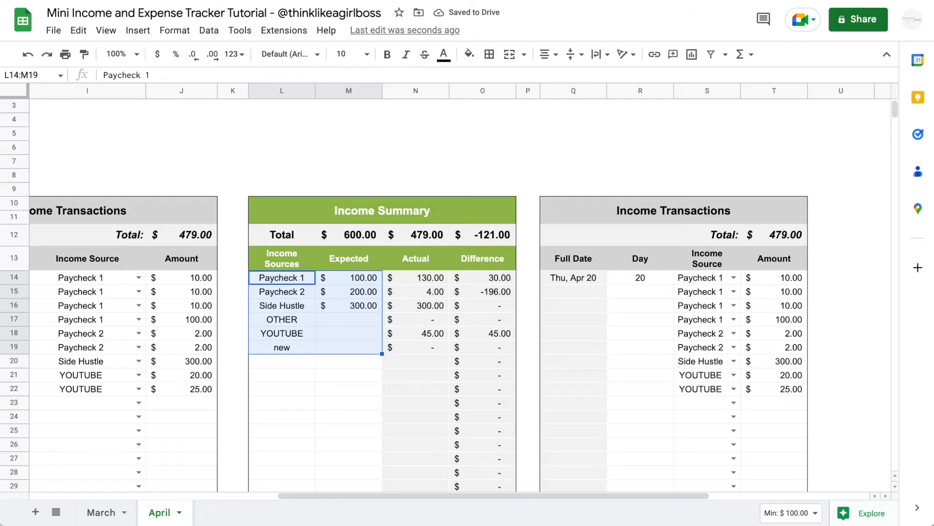
key(Delete)
drag(315, 91, 365, 90)
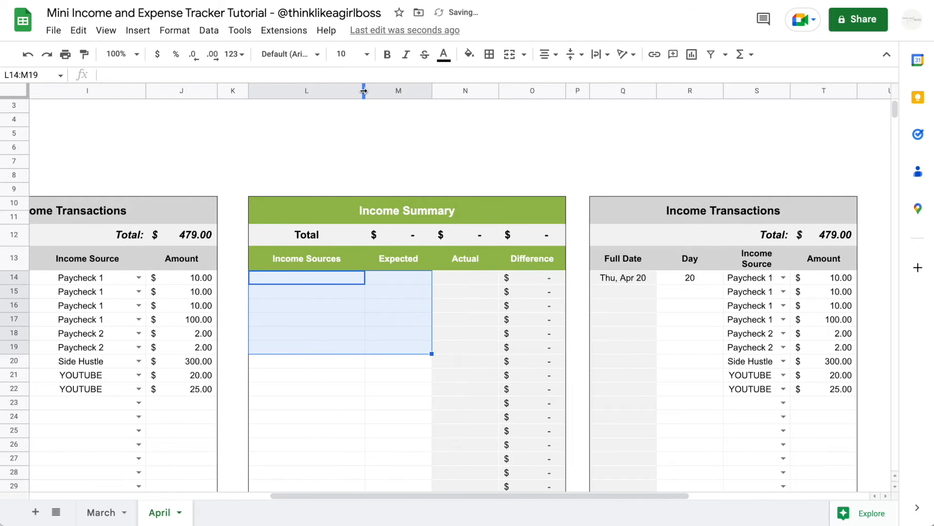
Step: Fill the duplicated summary's title in L10:O11 and header row L13:O13 with the custom dark purple
click(345, 209)
click(470, 54)
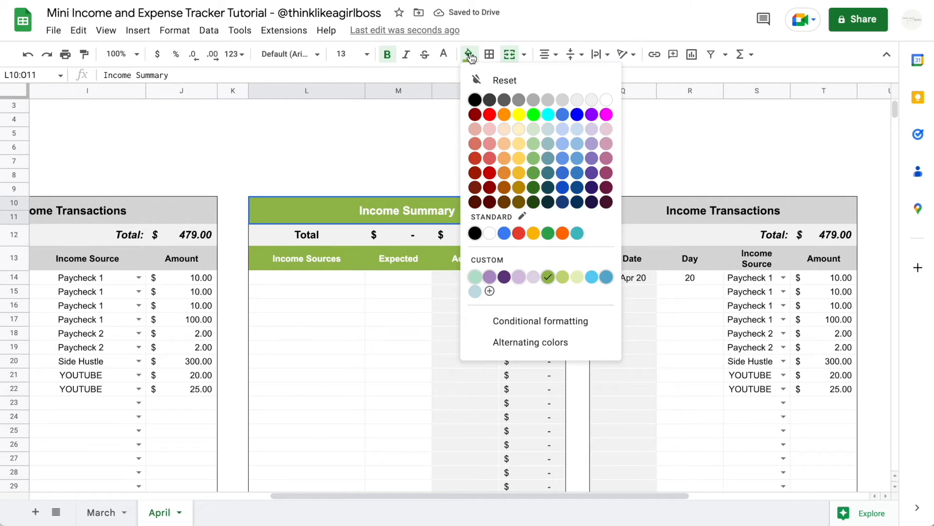
click(504, 277)
click(331, 265)
drag(331, 265, 531, 265)
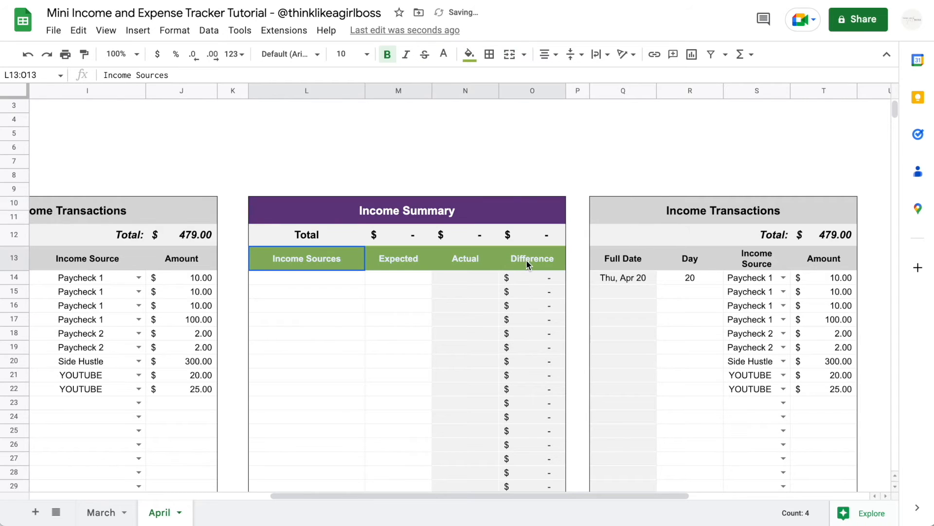
click(470, 54)
click(504, 277)
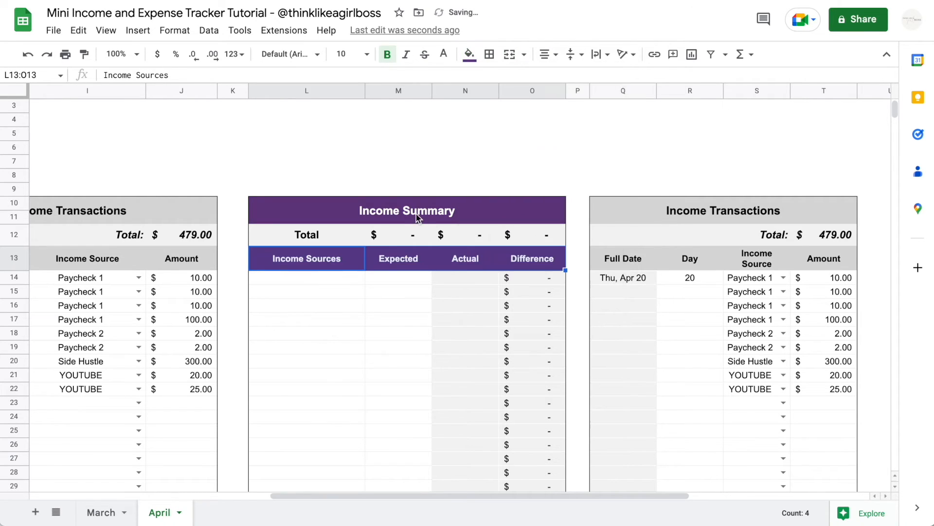
Step: Rename the duplicated tables' titles to "Expense Summary" and "Expense Transactions"
click(419, 218)
text(ense)
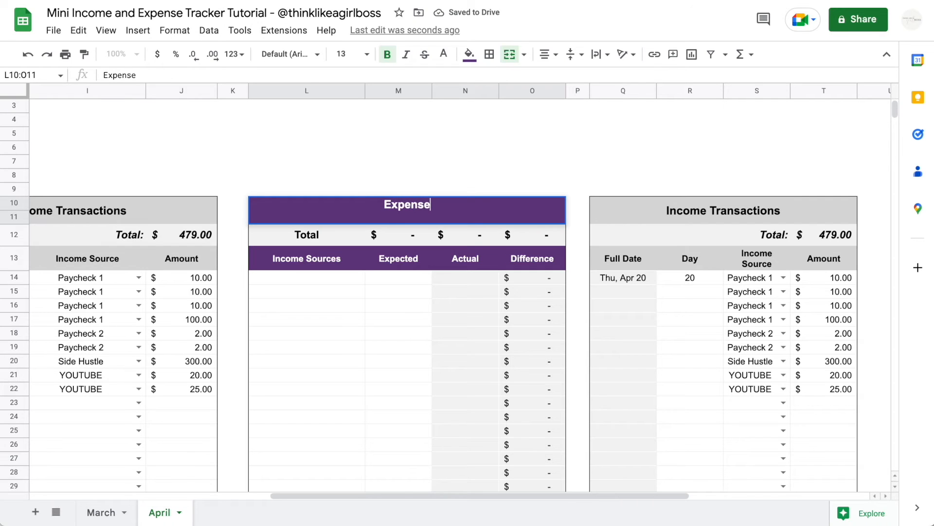
text( Summary)
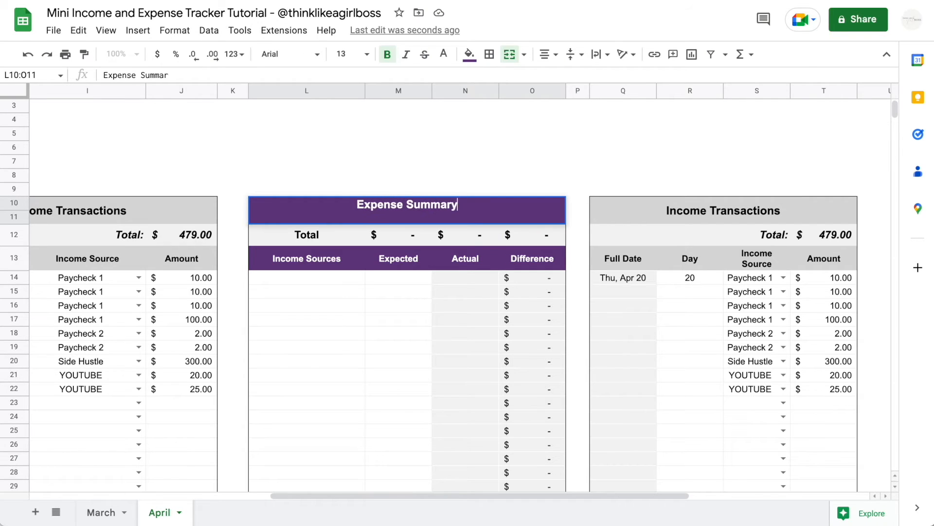
key(Tab)
key(Tab)
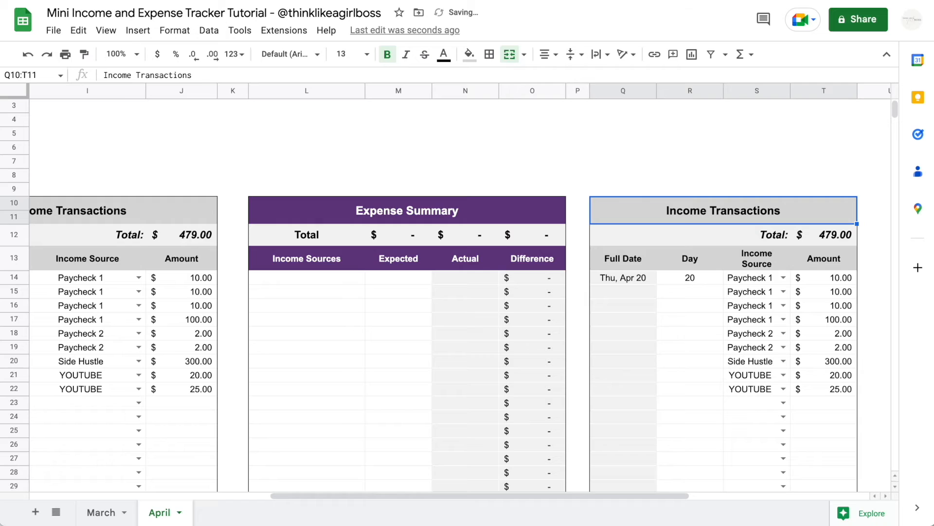
text(Expense Transactions)
click(307, 263)
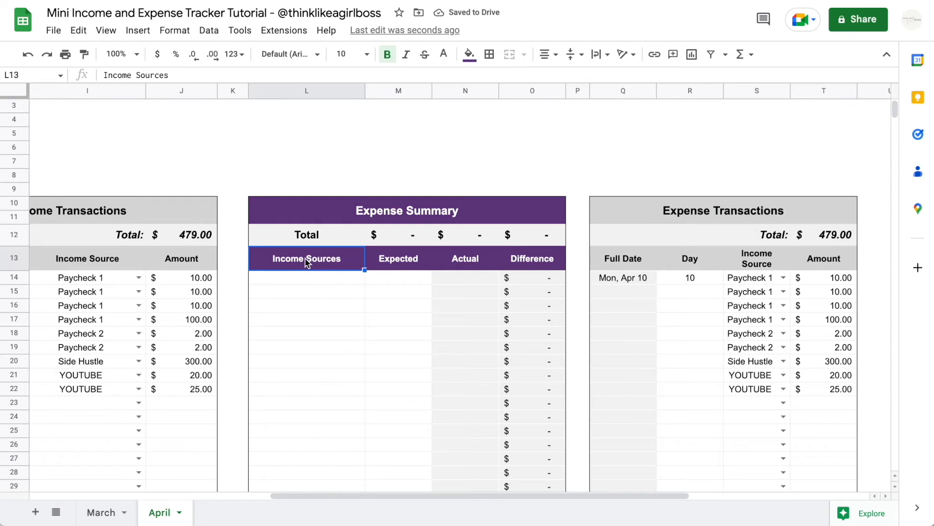
Step: Rename the expense table headers to "Expense Categories" in L13, "Budget" in M13 and "Expense Category" in S13
text(Expense Categ)
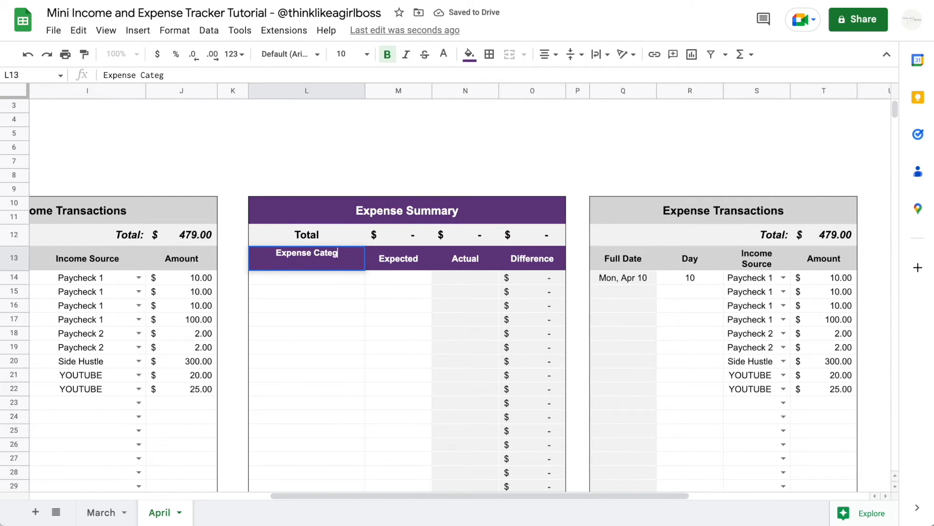
text(ories)
key(Tab)
text(Budget)
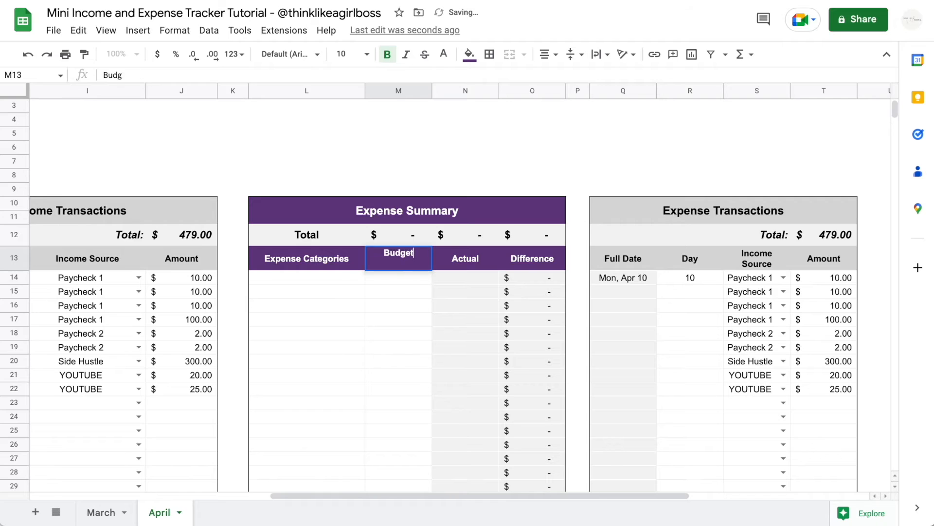
key(Tab)
click(753, 261)
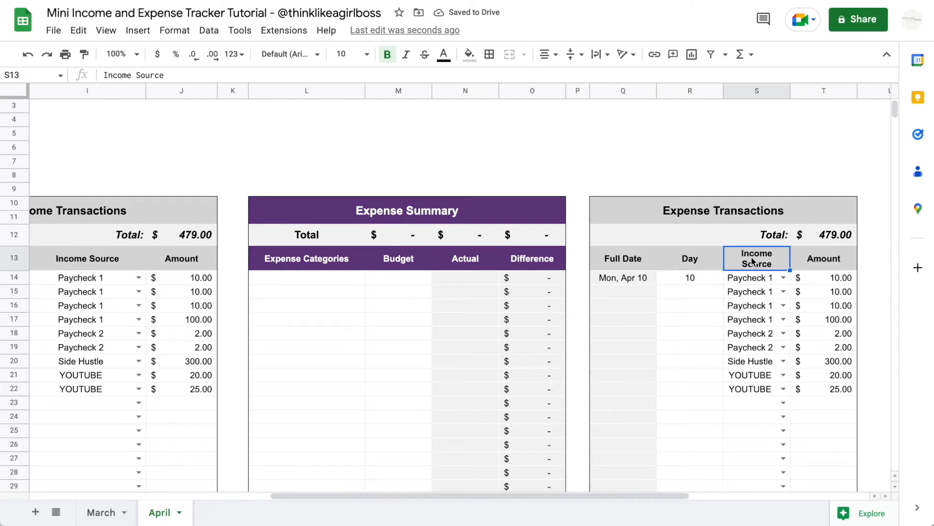
text(Expense Category)
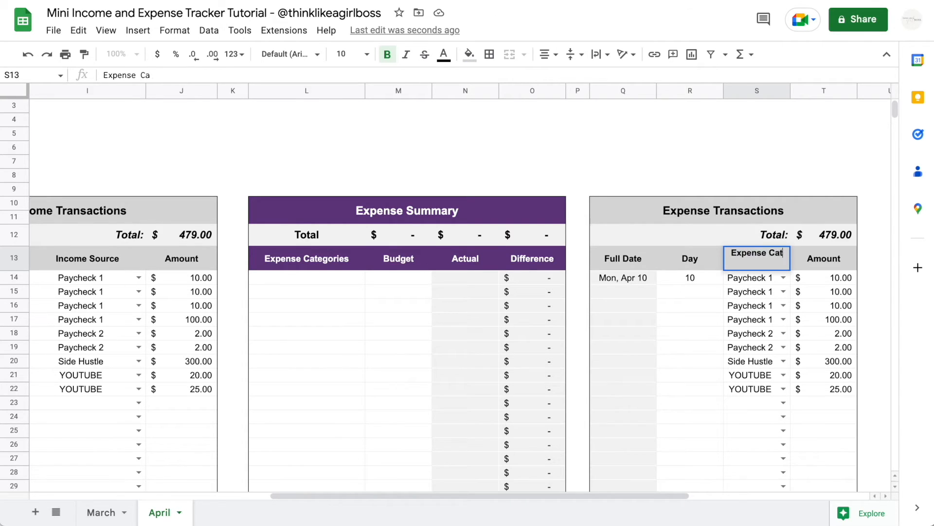
key(Return)
Step: Widen column S to fit its header on one line and narrow the spacer columns P and K
drag(789, 91, 825, 91)
drag(590, 91, 584, 91)
drag(249, 91, 236, 91)
Step: Enter the days 12, 13, 14 and 15 in R14:R17 of the Expense Transactions table
click(666, 269)
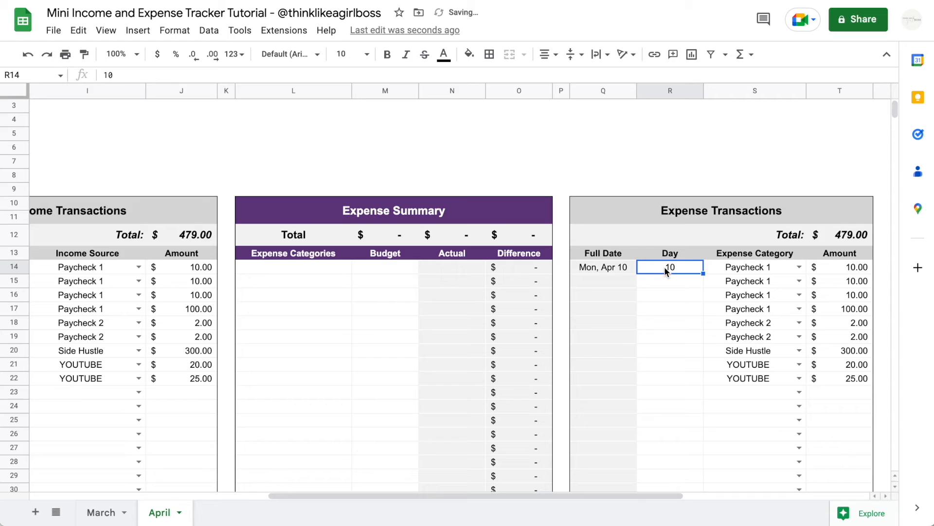
click(615, 269)
click(661, 268)
text(12)
key(Return)
text(13)
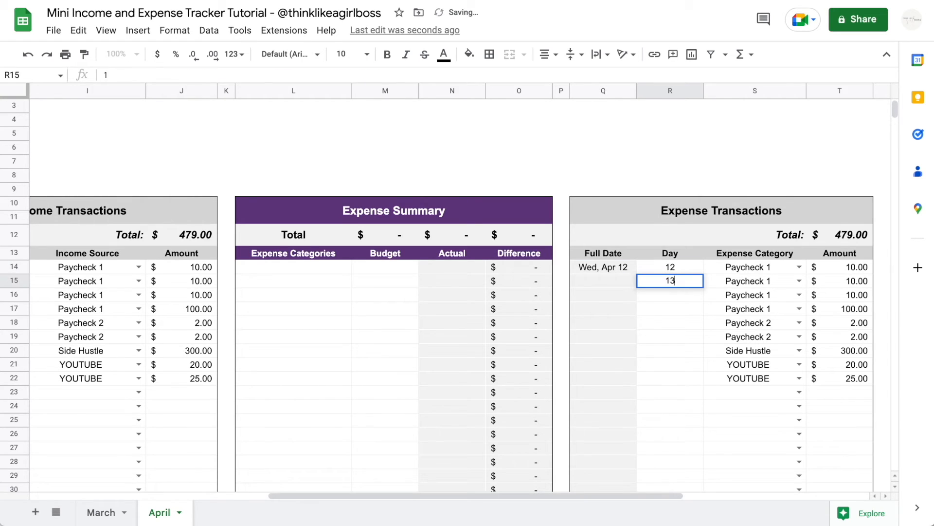
key(Return)
text(14)
key(Return)
text(15)
key(Return)
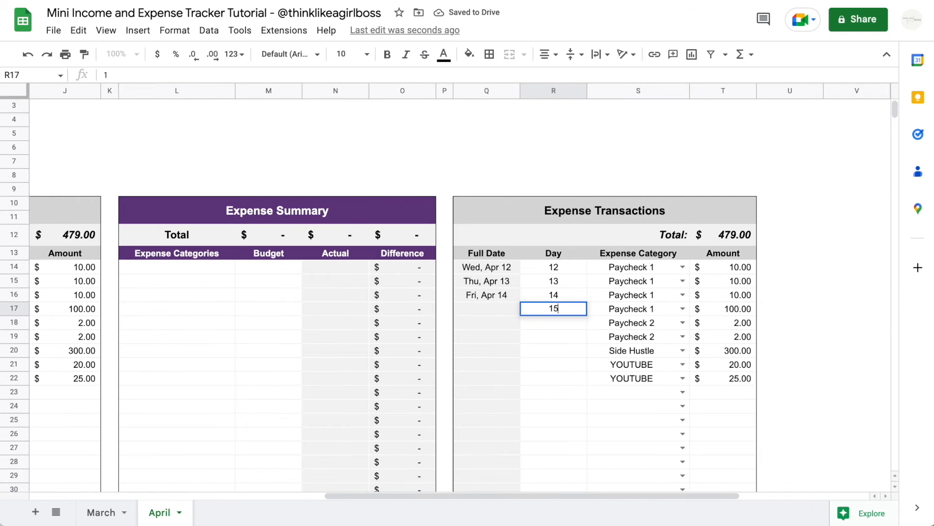
key(Return)
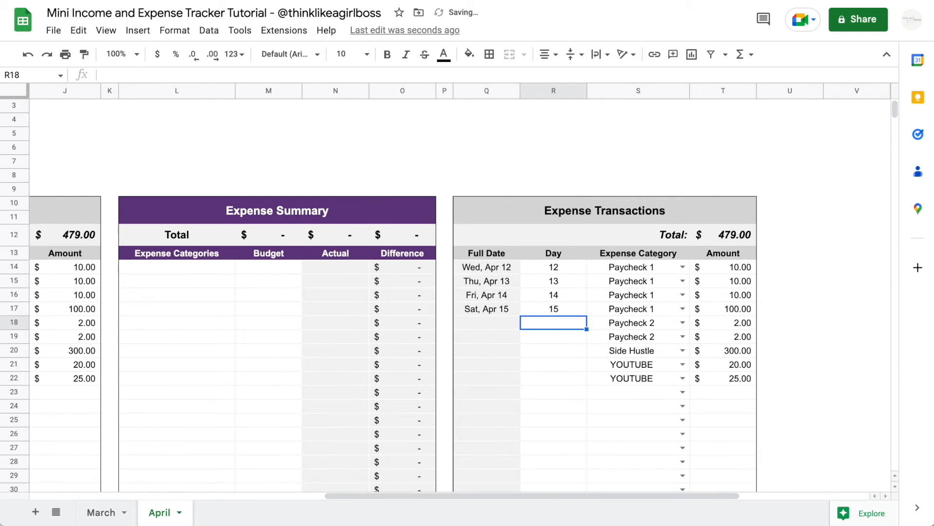
Step: Examine the Full Date formula in Q14 and trace its references to the day column and the month cell B2
click(502, 268)
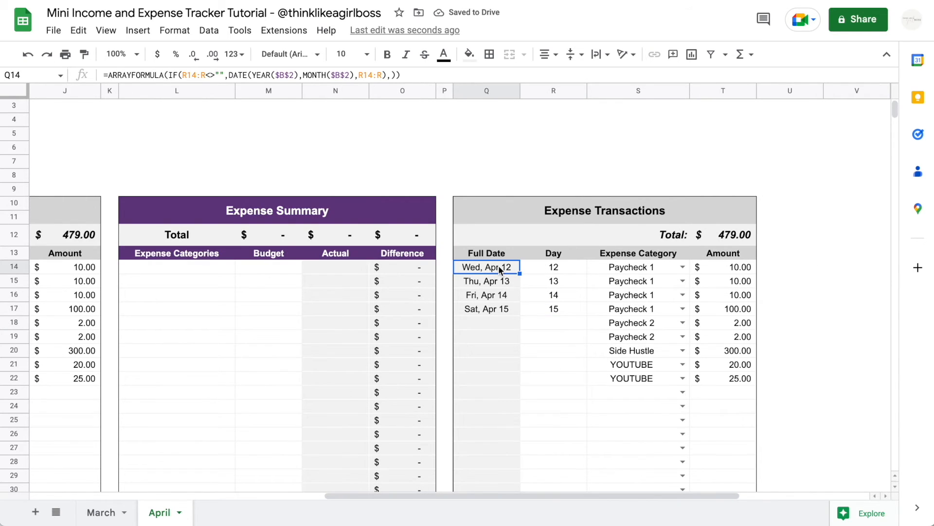
double_click(501, 268)
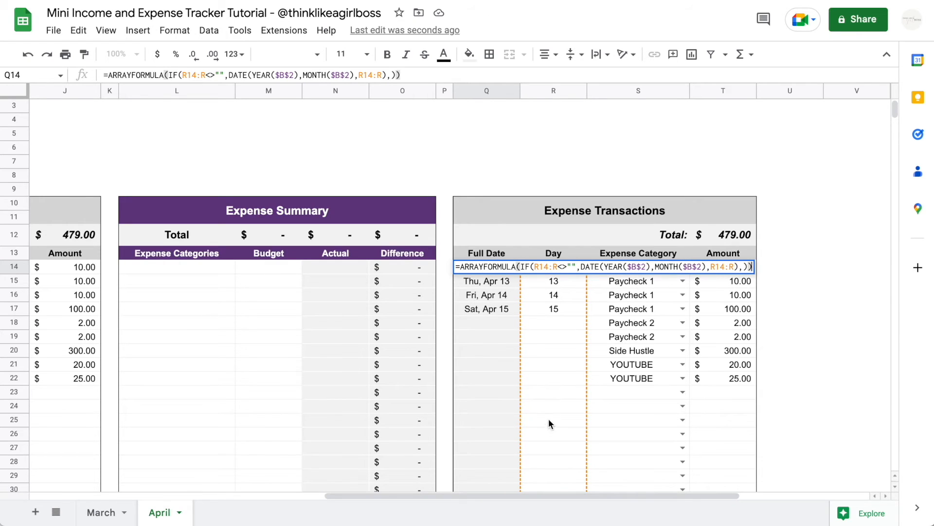
scroll(553, 370, left, 5)
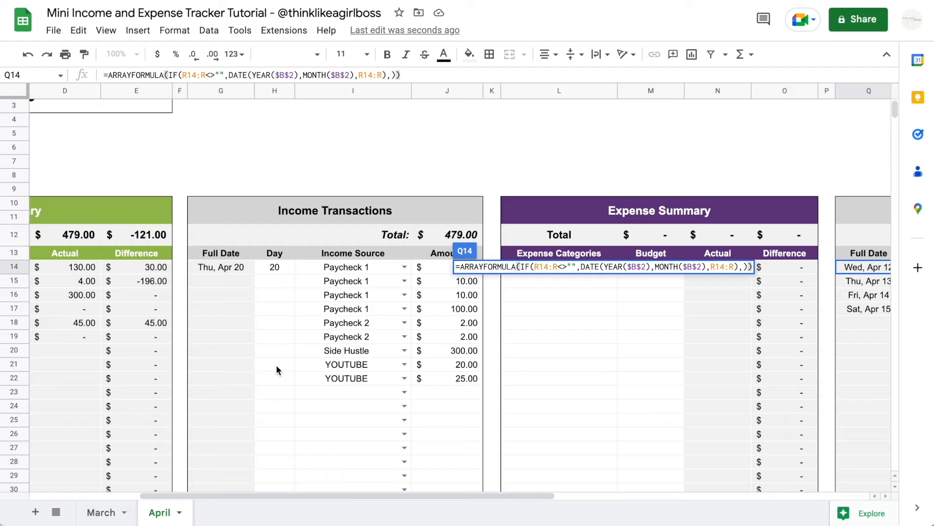
scroll(459, 344, right, 5)
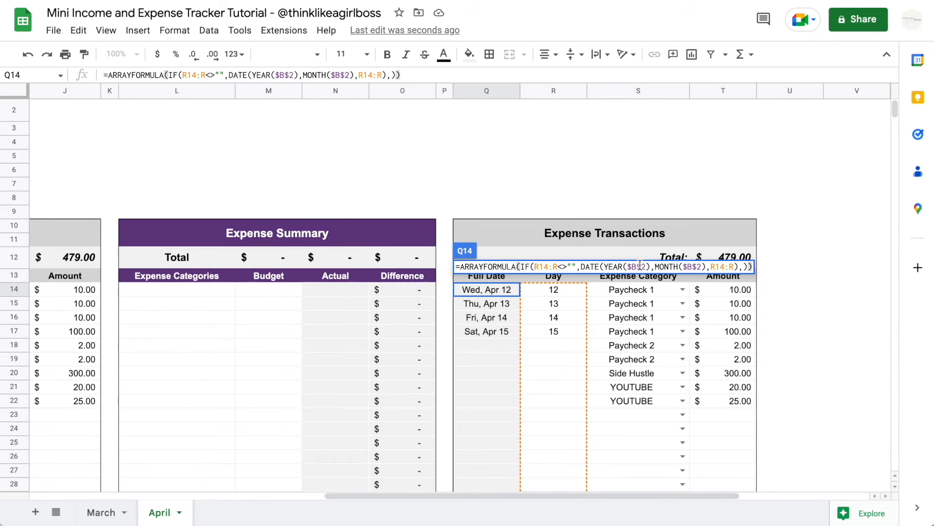
scroll(216, 214, left, 10)
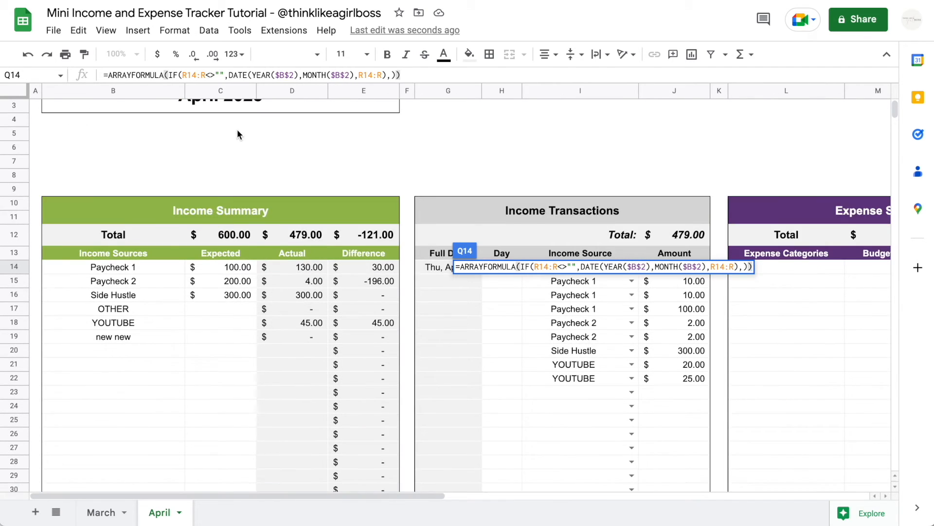
scroll(240, 135, up, 3)
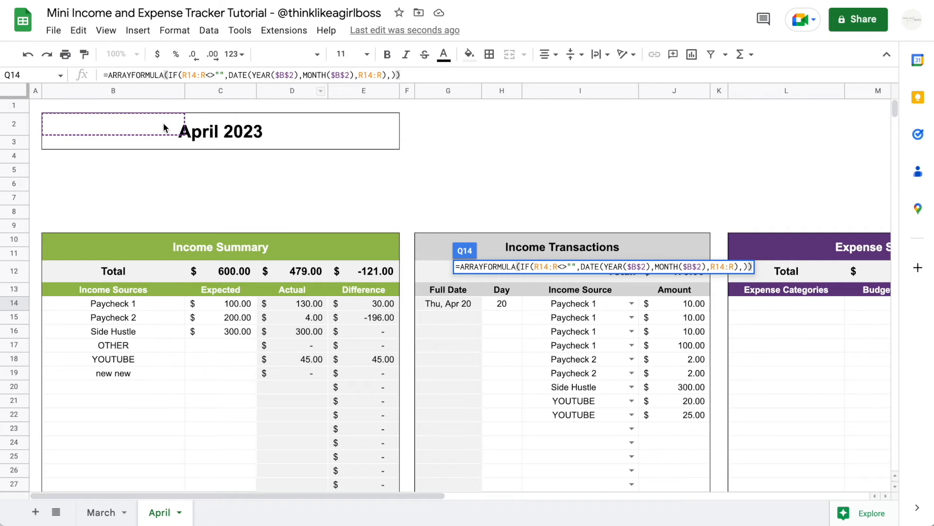
key(Escape)
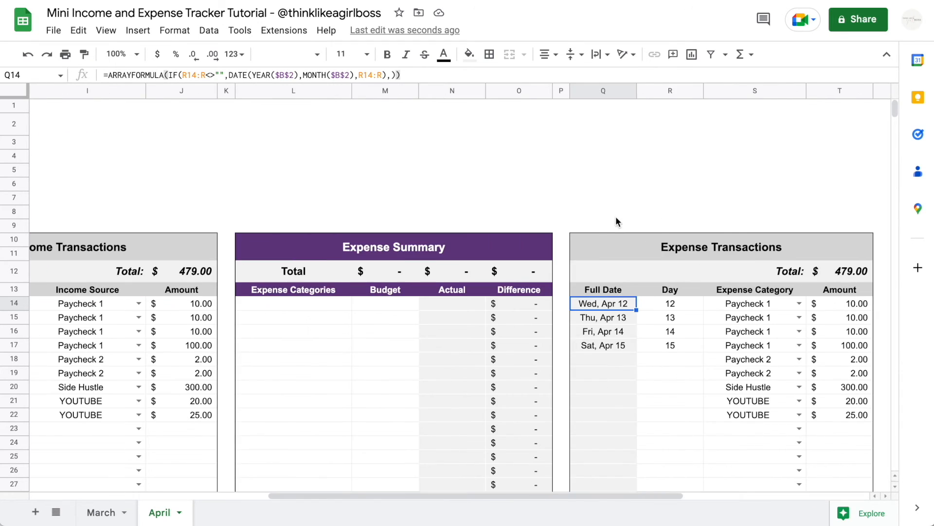
Step: Add a new data validation rule to S14:S1000 with the "Dropdown (from a range)" criteria
scroll(615, 222, right, 3)
click(543, 304)
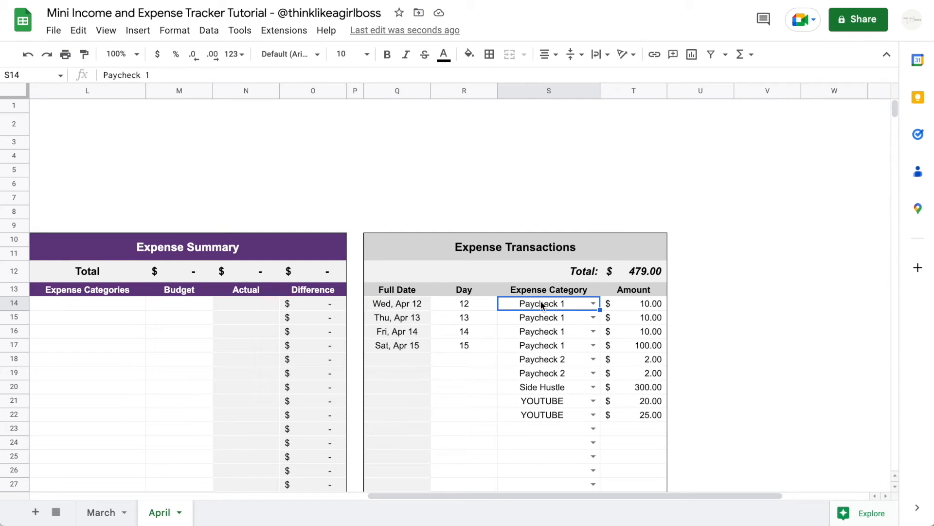
key(ctrl+shift+Down)
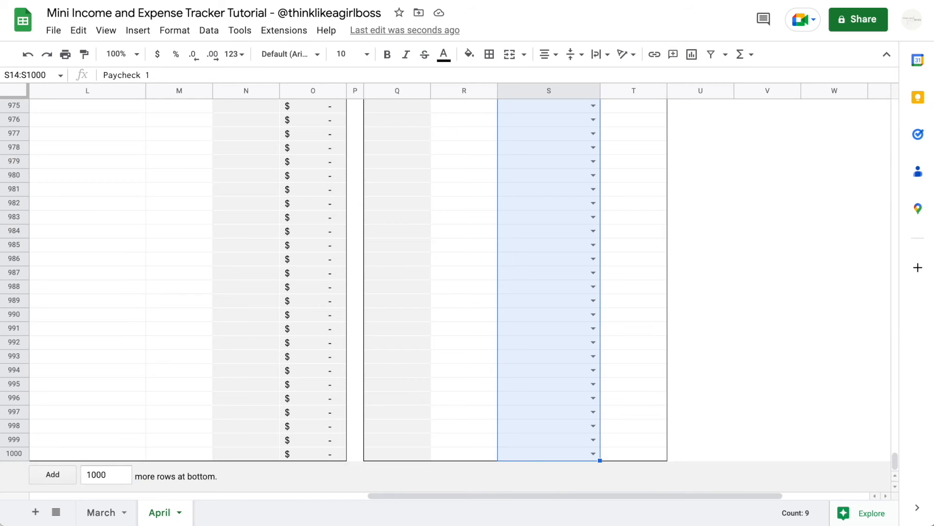
drag(894, 461, 895, 99)
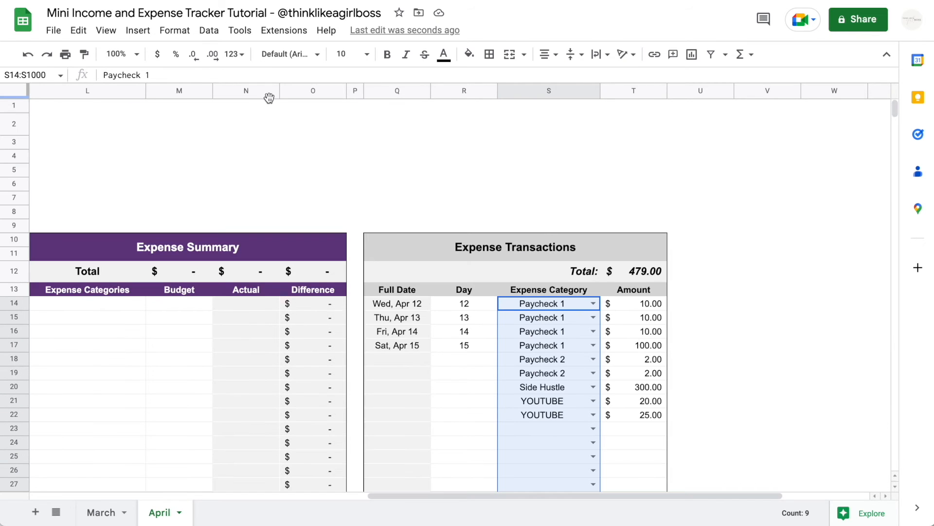
click(208, 30)
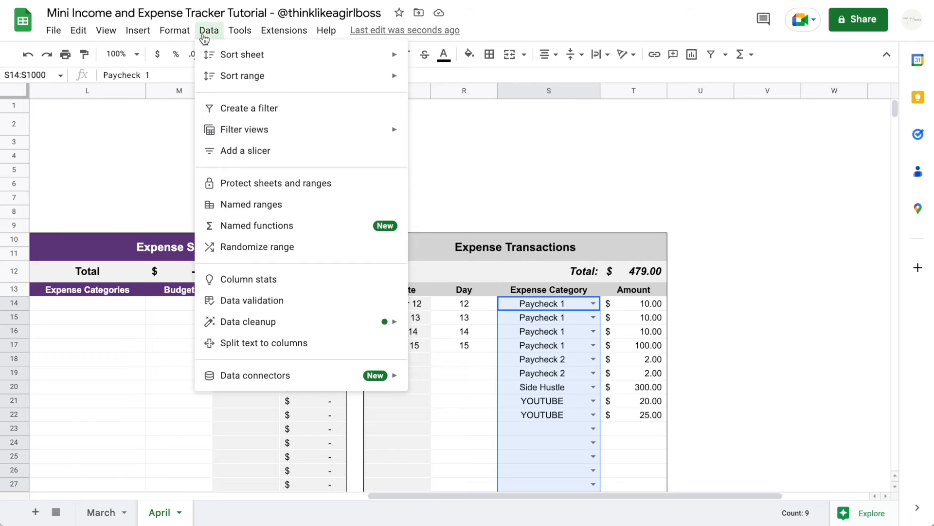
click(276, 299)
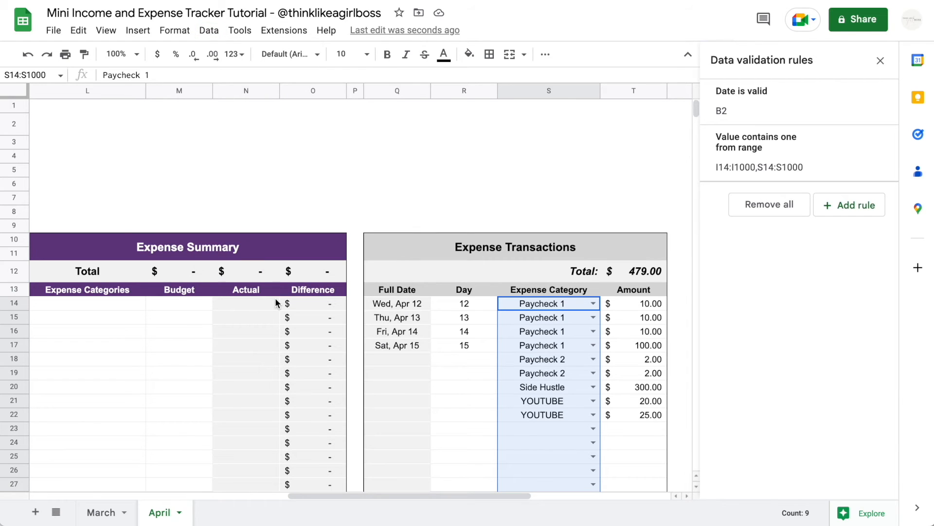
click(870, 213)
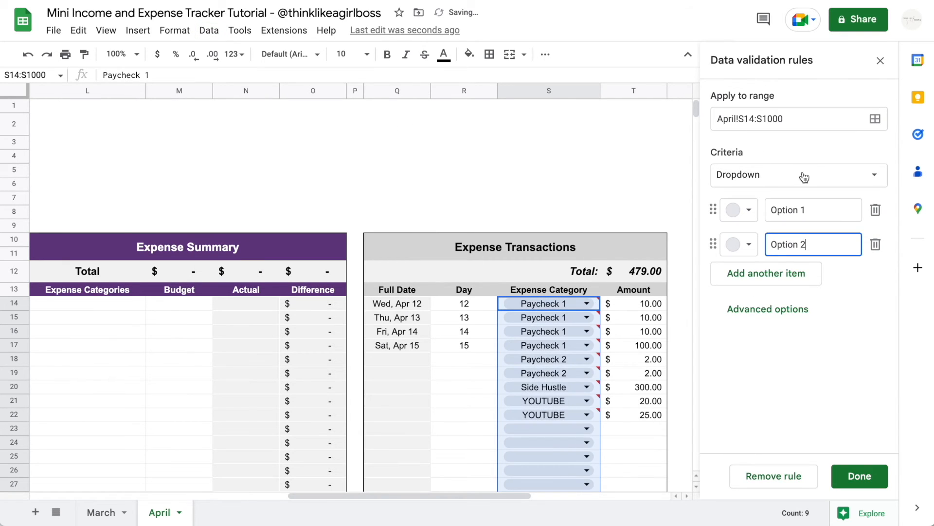
click(804, 177)
click(800, 196)
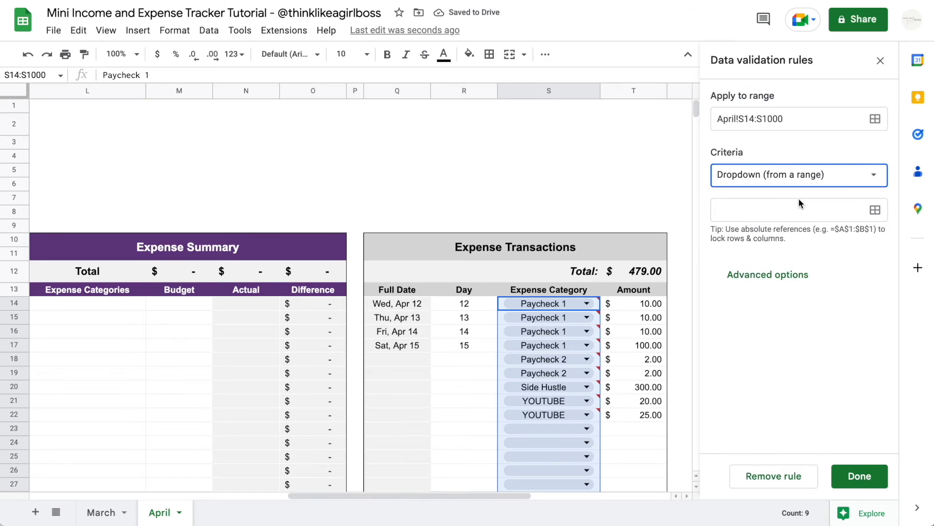
Step: Set the dropdown's source range to April!L14:L and save the rule for just this instance
click(875, 211)
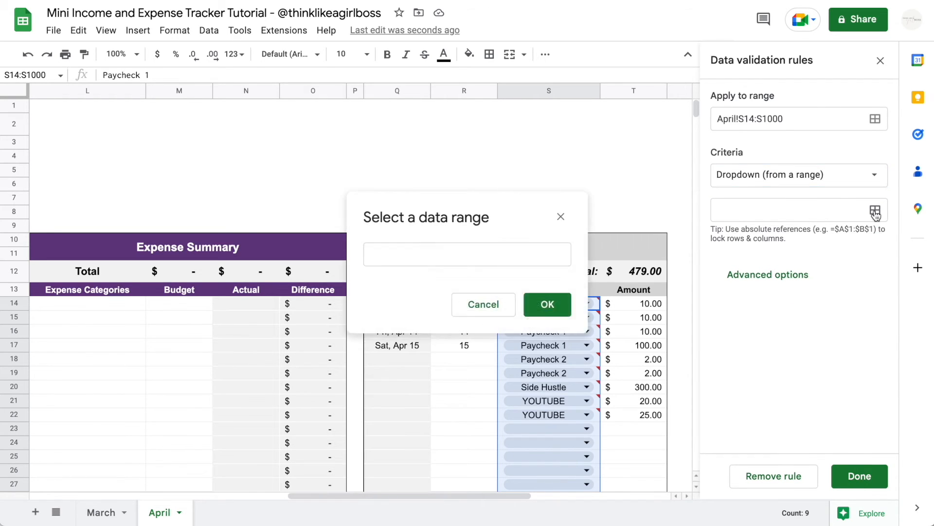
scroll(166, 347, left, 2)
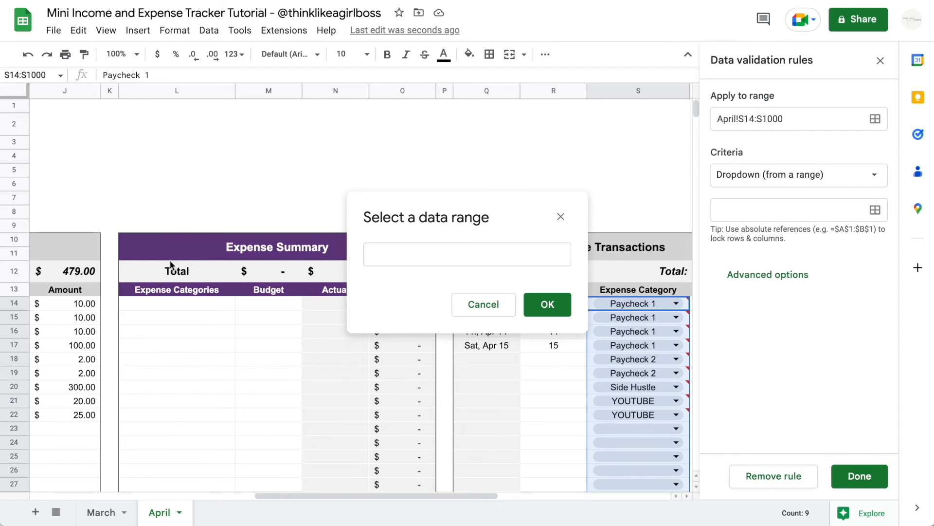
click(168, 308)
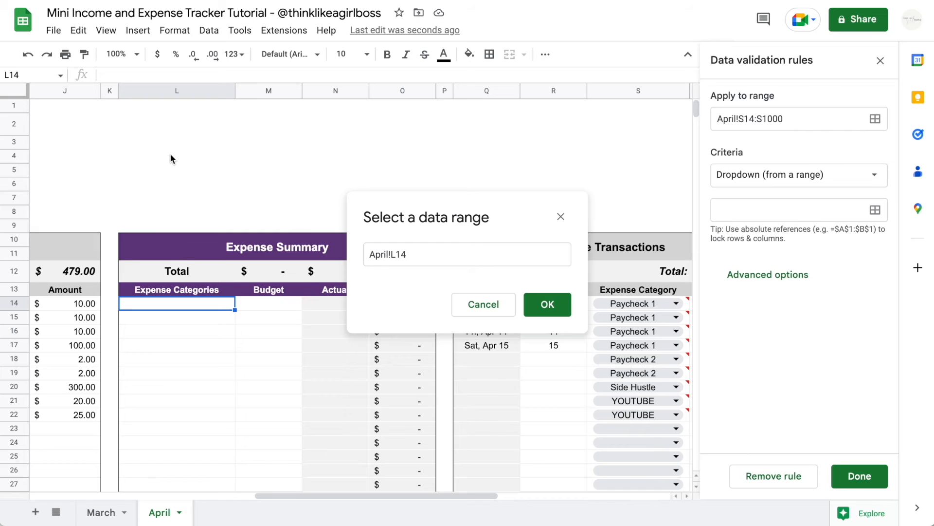
click(419, 249)
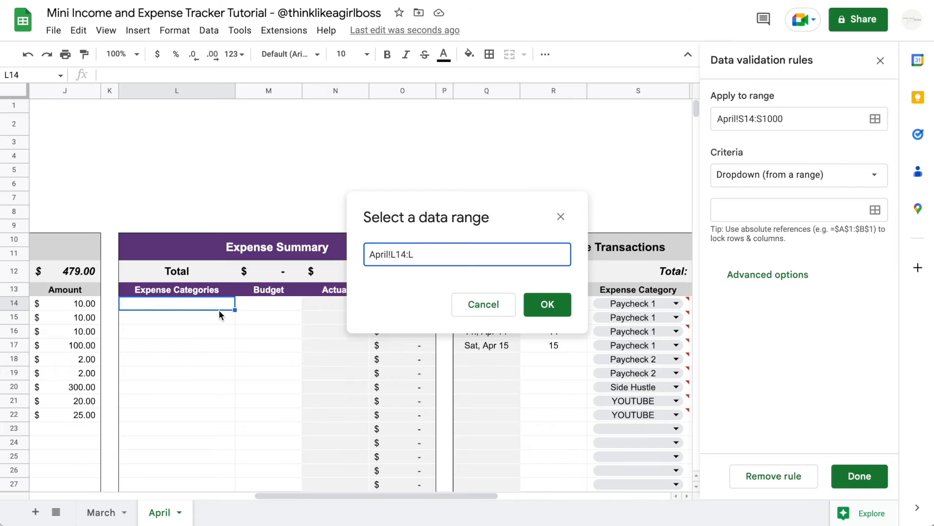
click(563, 314)
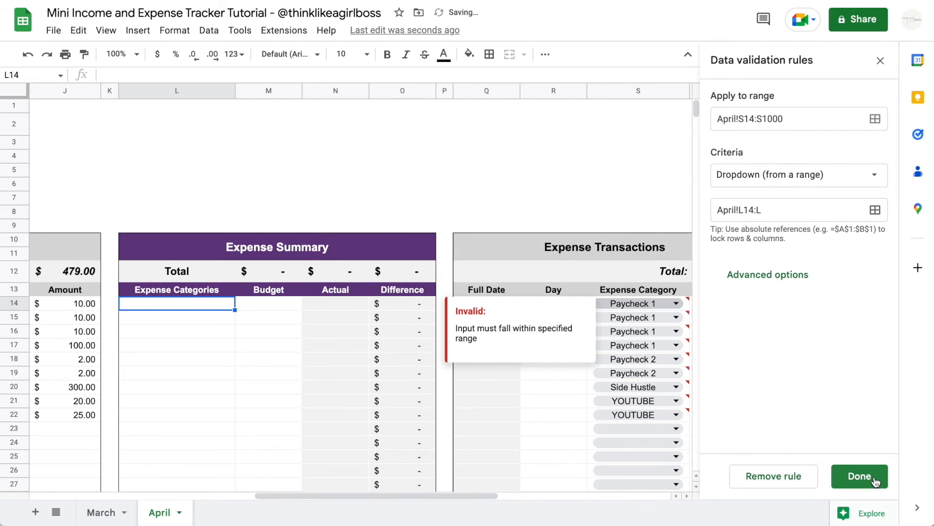
click(875, 479)
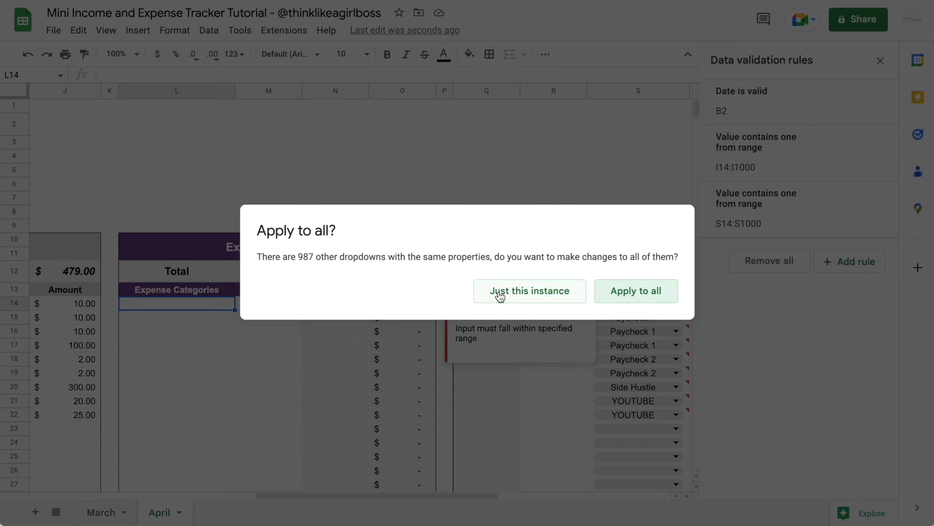
click(509, 294)
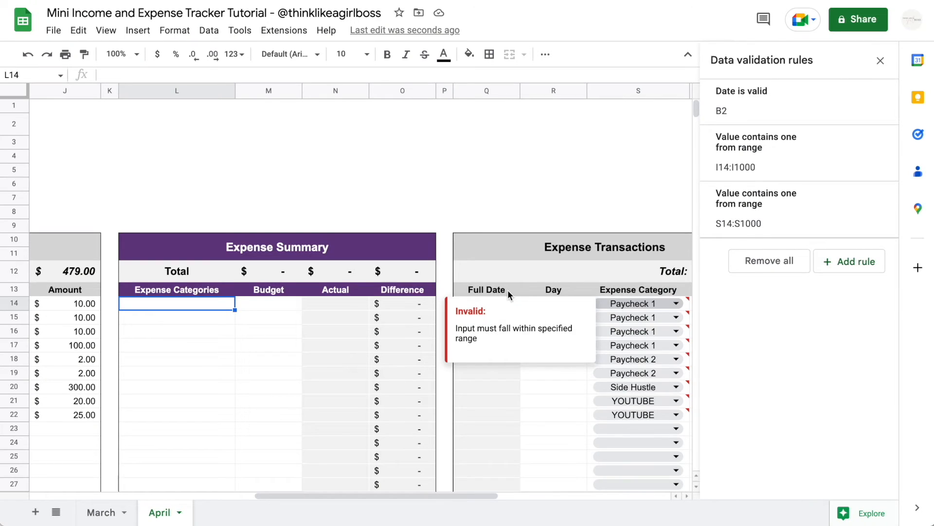
Step: Clear the copied income sources from the Expense Category cells S14:S22
click(623, 161)
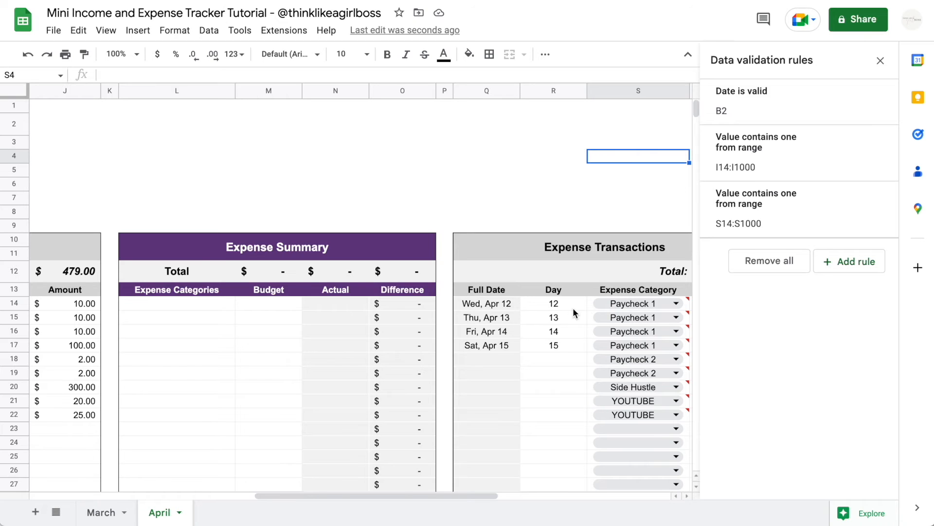
click(559, 383)
drag(591, 305, 633, 428)
key(Delete)
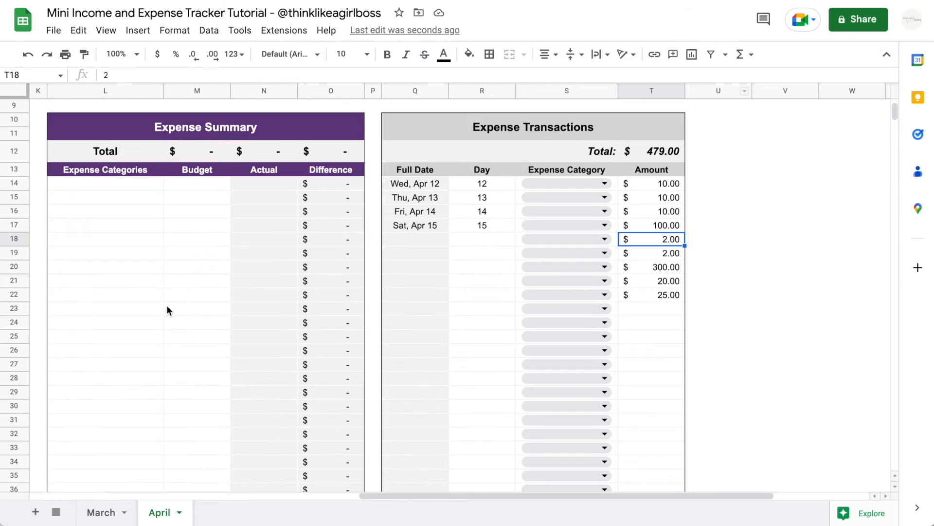
Step: Compare the dropdown style of the Income Source column with the new Expense Category dropdowns
scroll(426, 262, left, 10)
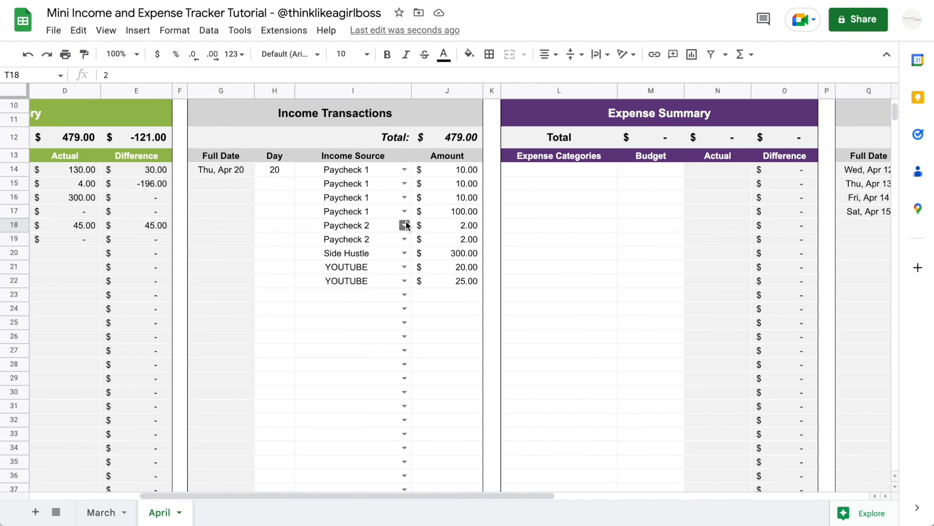
click(407, 225)
click(569, 285)
scroll(568, 285, right, 10)
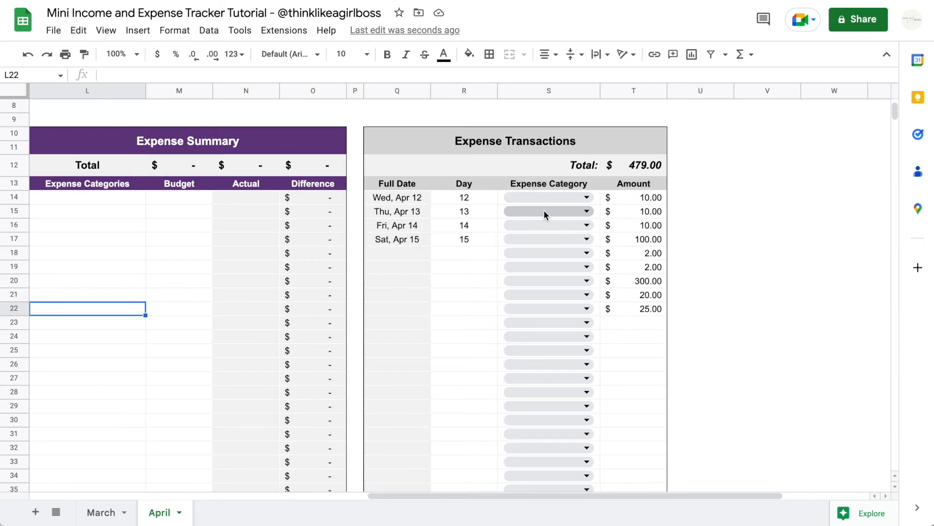
click(499, 202)
Step: Enter "Rent" as the first expense category in L14 of the Expense Summary
scroll(498, 203, left, 3)
click(210, 200)
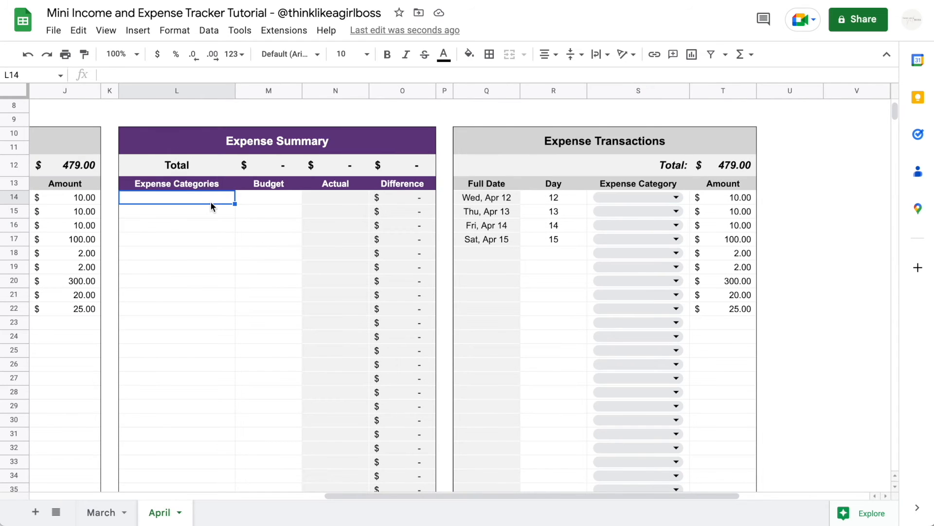
text(Rent)
key(Return)
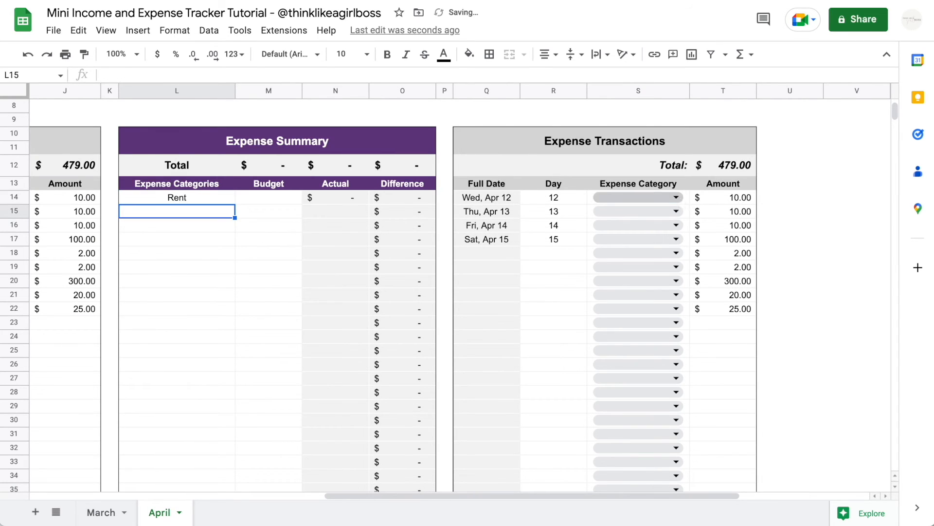
Step: Pick Rent from the dropdown in S14, and delete both the entry and the cell's dropdown
click(677, 198)
click(634, 224)
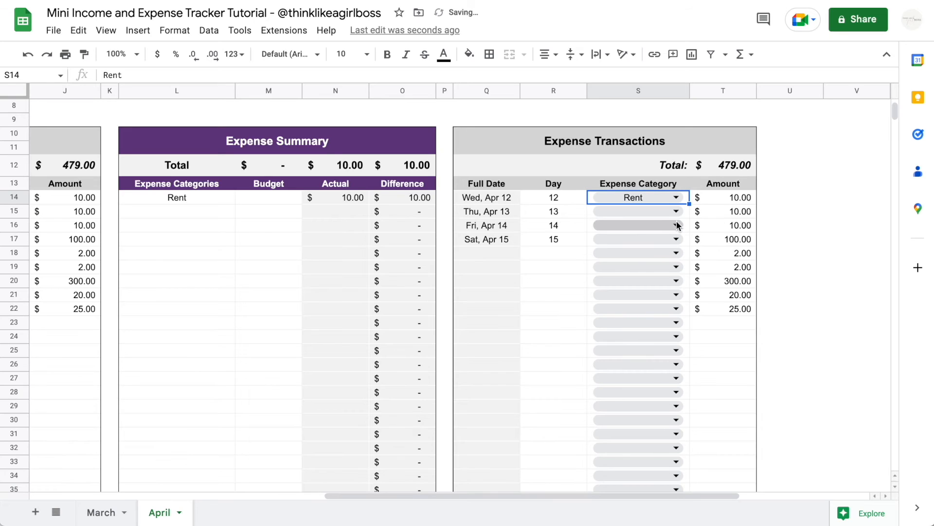
key(Delete)
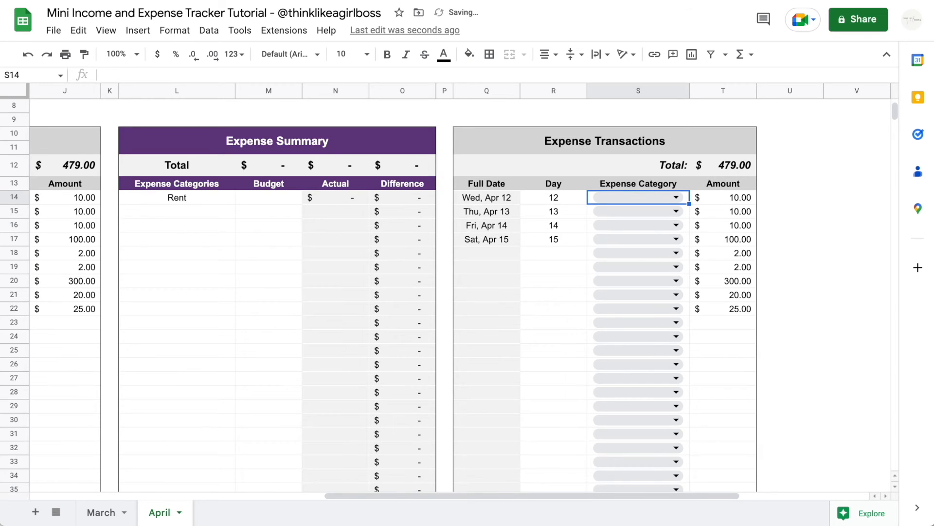
key(Delete)
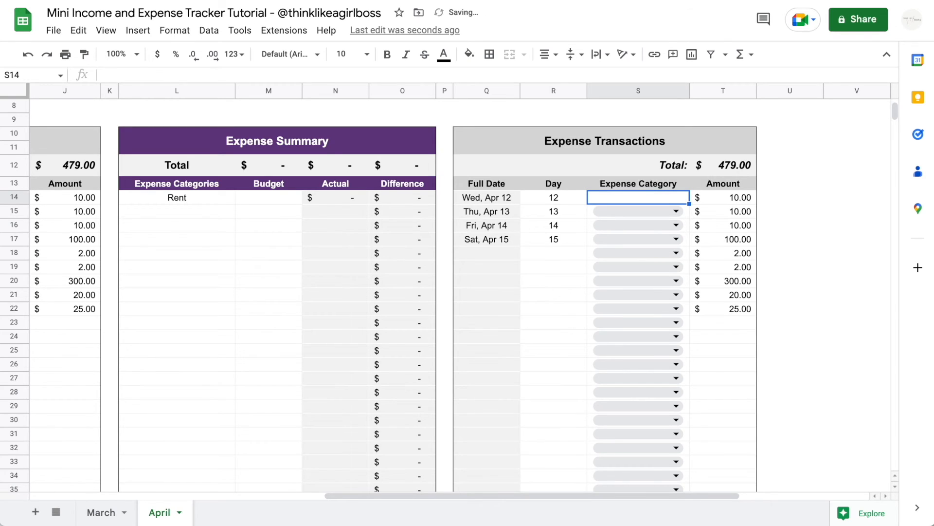
double_click(664, 201)
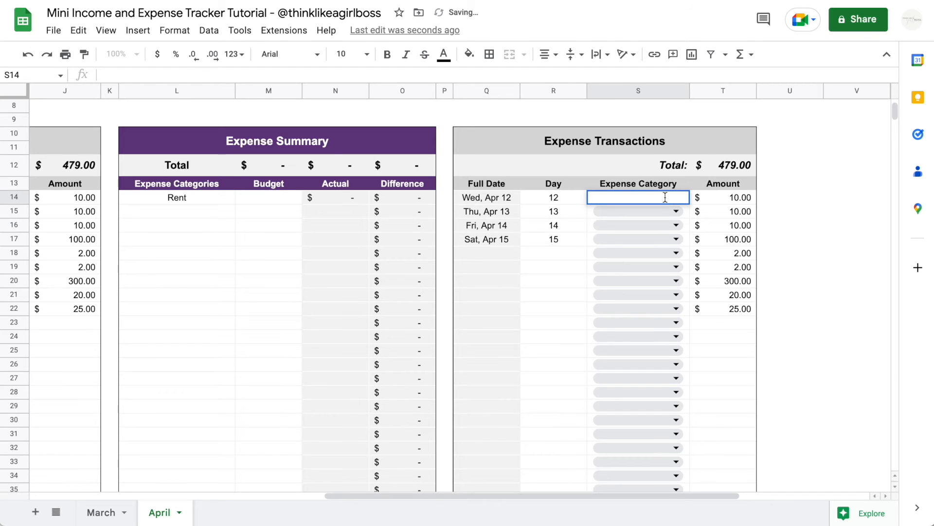
click(803, 225)
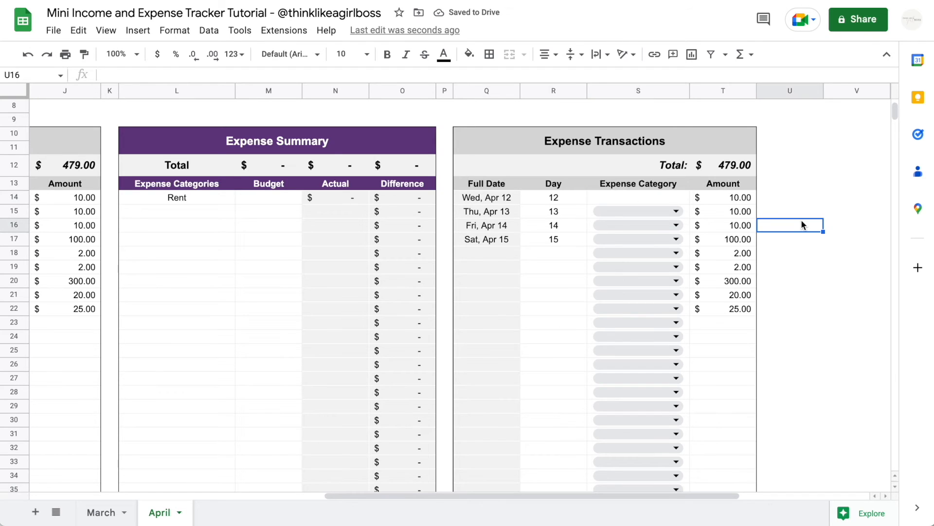
Step: Restore the Expense Category dropdown in S14 by copying the one from S15
click(595, 213)
key(ctrl+c)
key(Up)
key(ctrl+v)
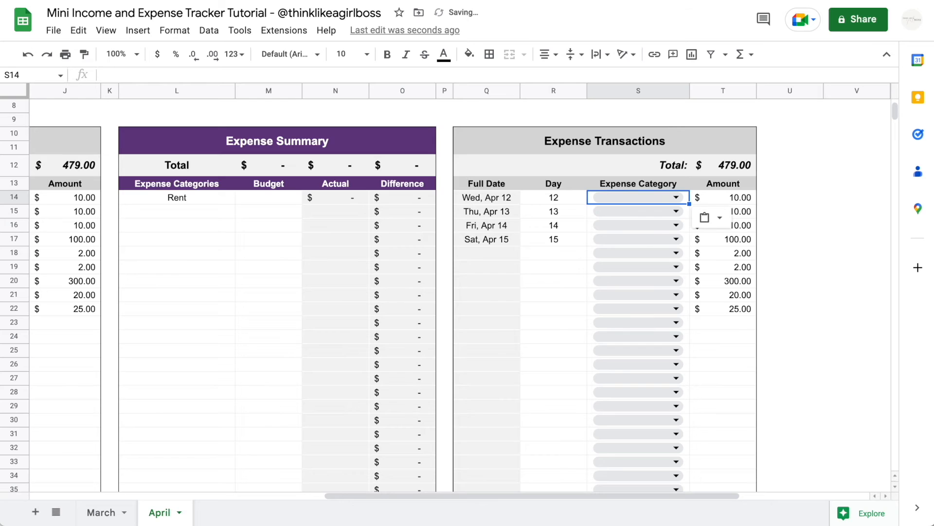
click(853, 271)
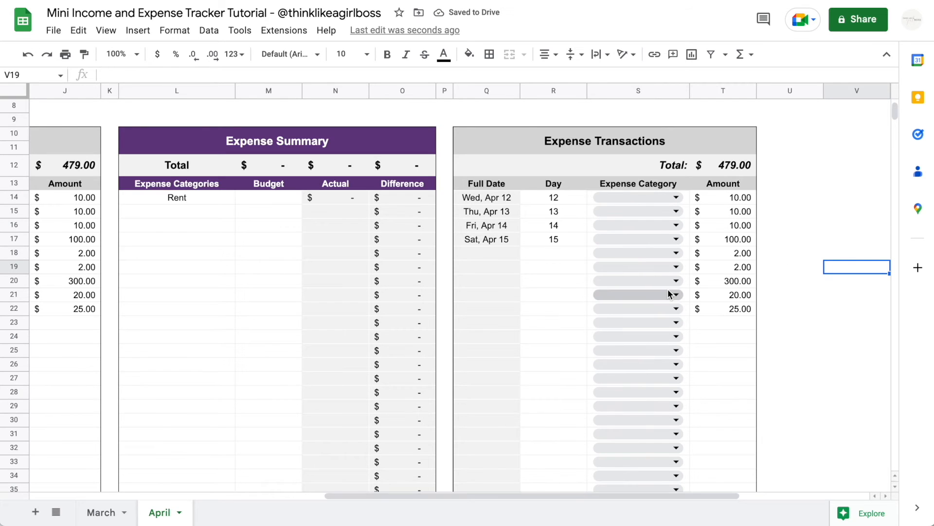
Step: Compare the Income Source dropdowns in Income Transactions with the Expense Category dropdowns in Expense Transactions
scroll(518, 269, left, 5)
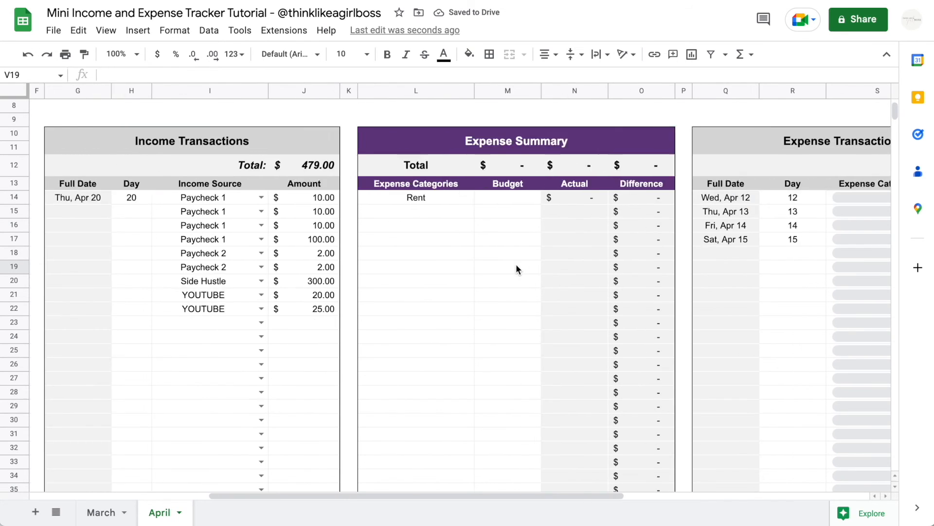
scroll(518, 269, up, 1)
click(261, 212)
click(380, 252)
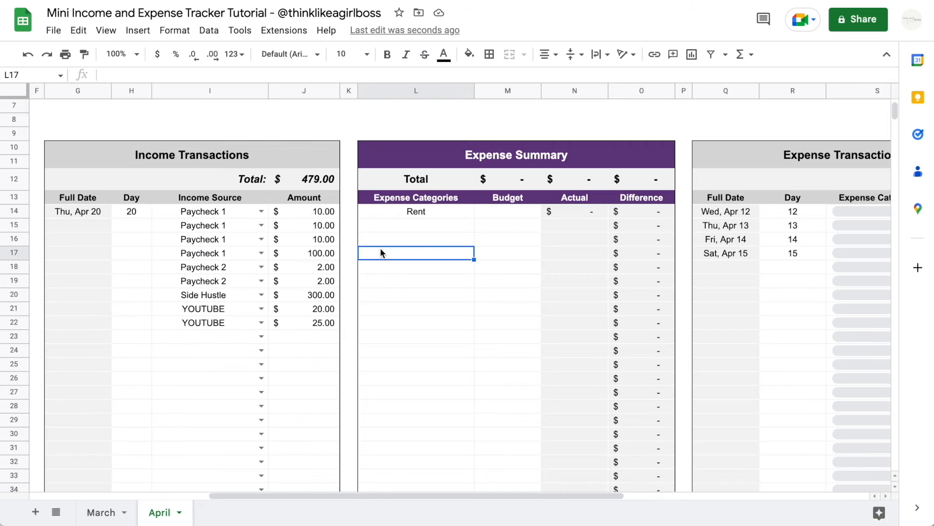
scroll(381, 251, right, 5)
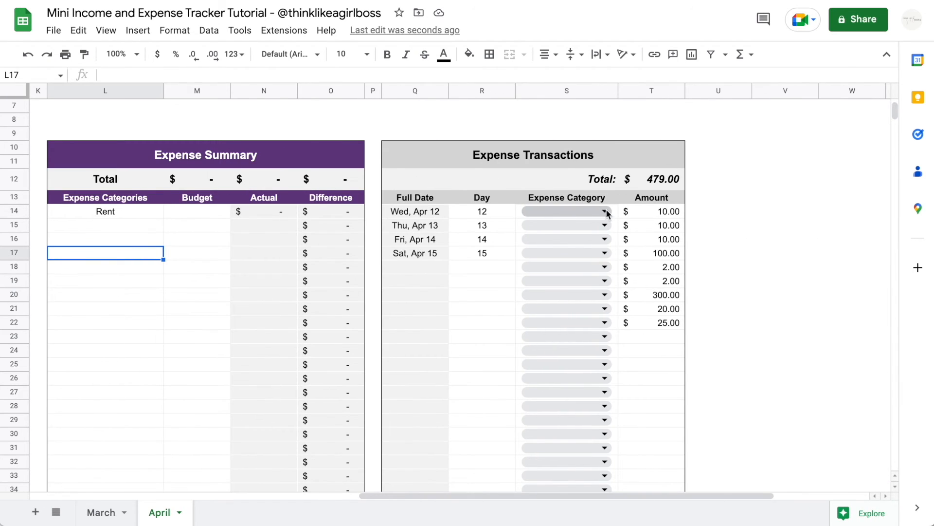
scroll(452, 262, left, 5)
scroll(597, 259, right, 6)
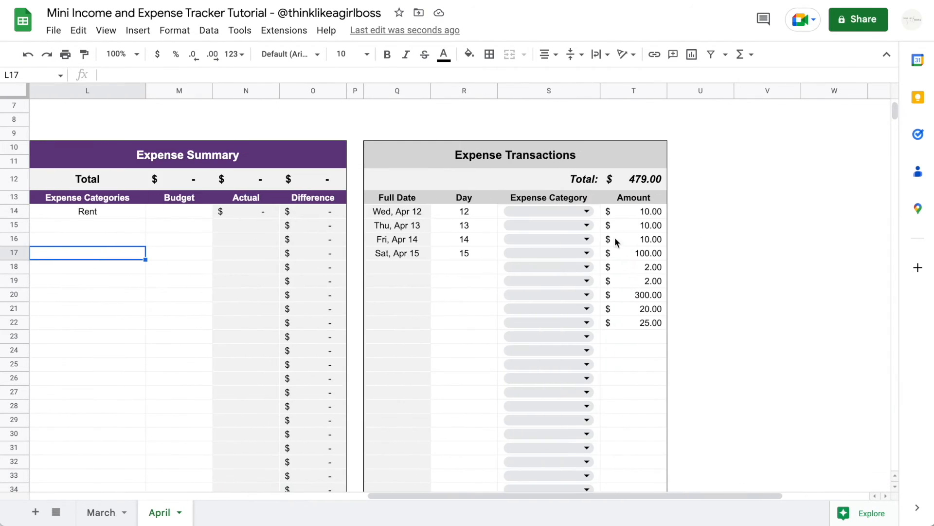
Step: Change the Expense Category dropdown's display style to Arrow and apply it to all matching dropdowns
click(588, 212)
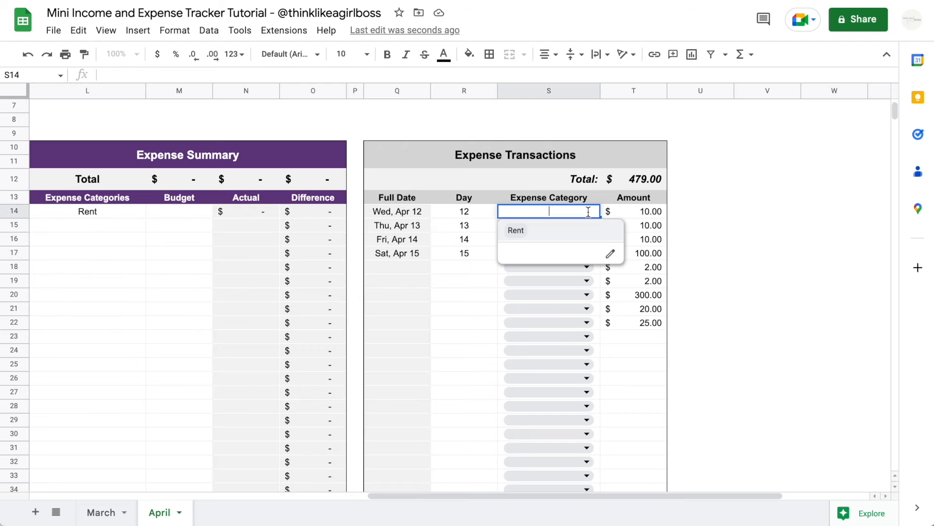
click(611, 255)
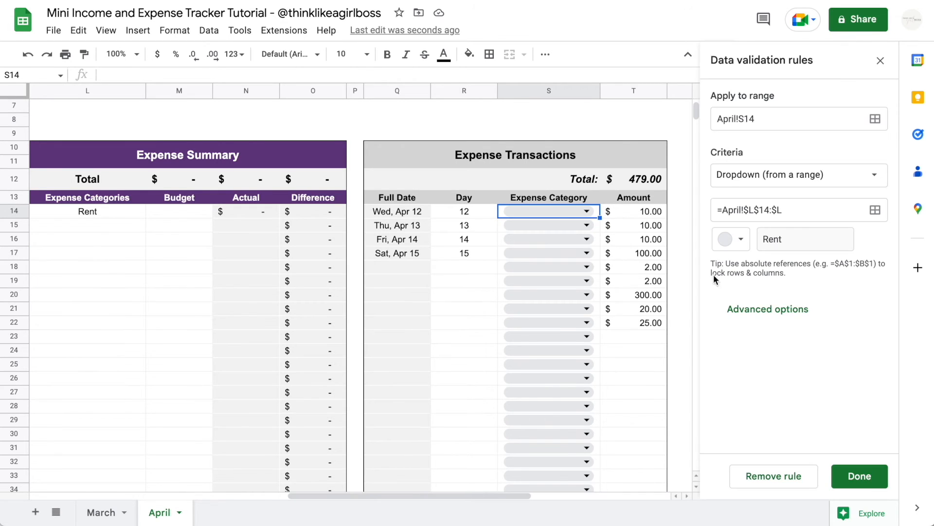
click(779, 317)
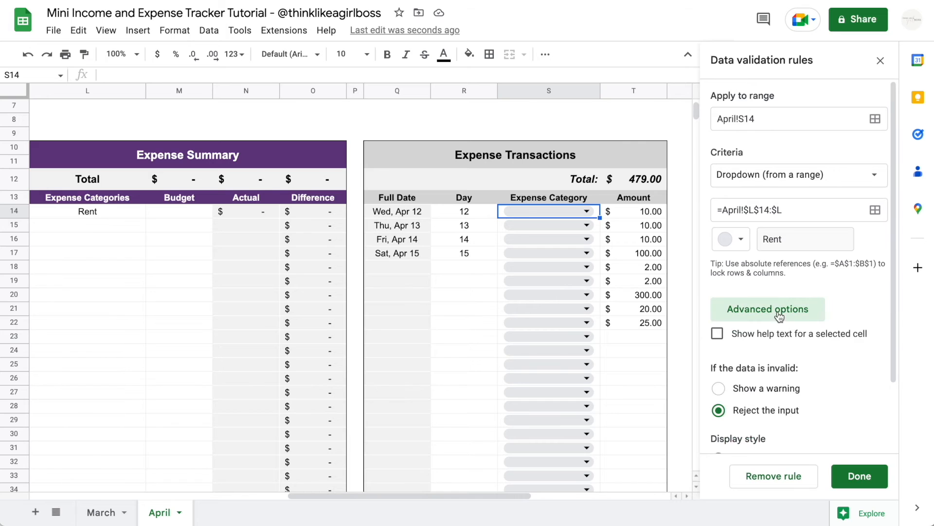
click(719, 397)
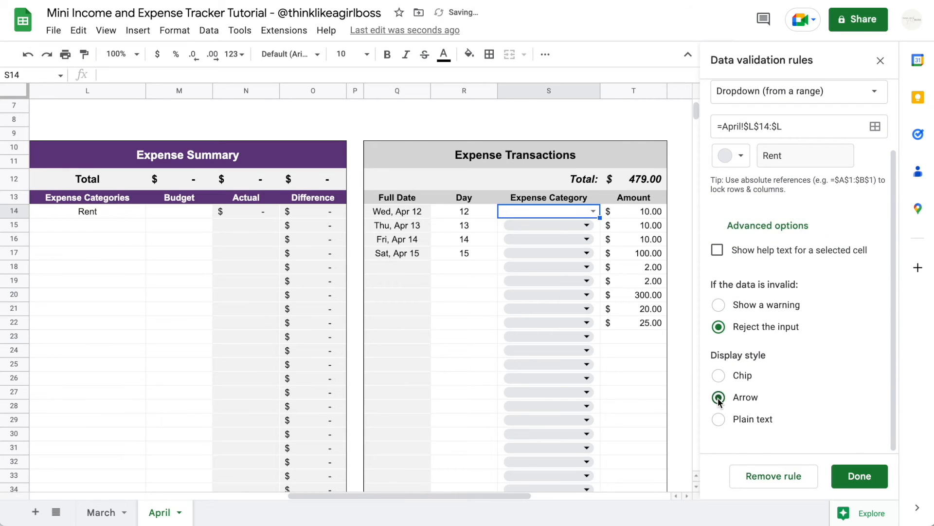
click(855, 470)
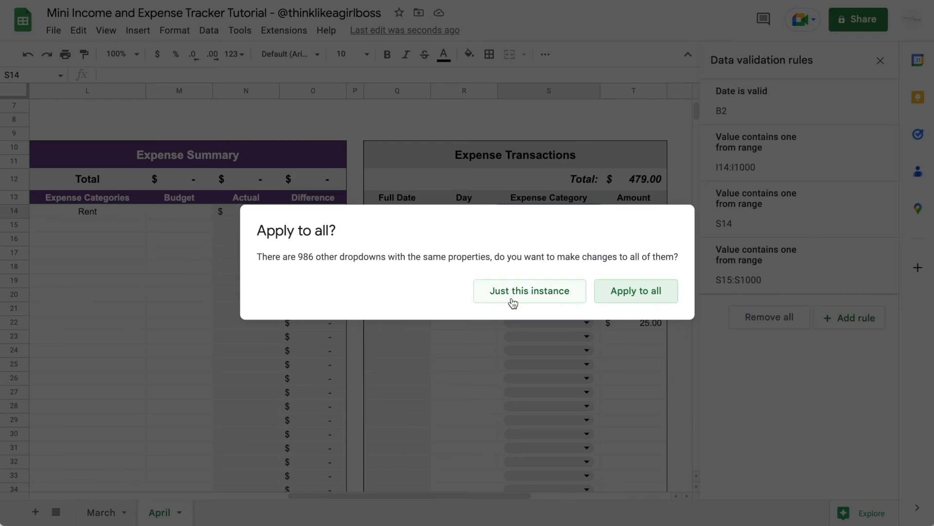
click(626, 296)
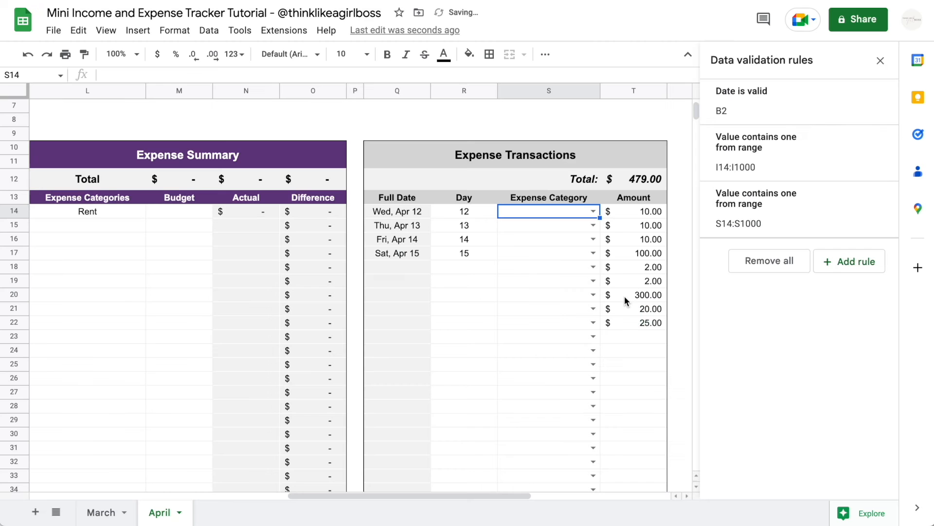
Step: Check the options offered by the Expense Category dropdowns in rows 18, 25 and 30
click(593, 267)
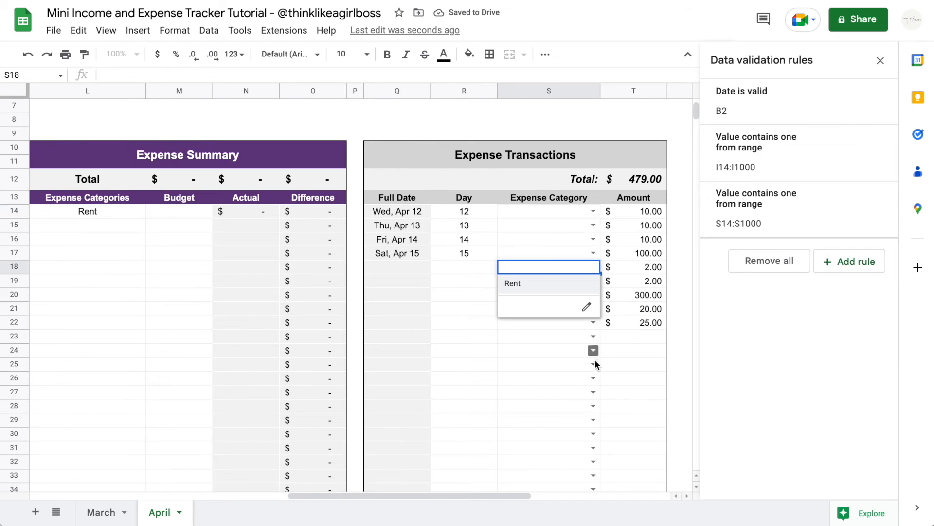
click(593, 364)
click(594, 434)
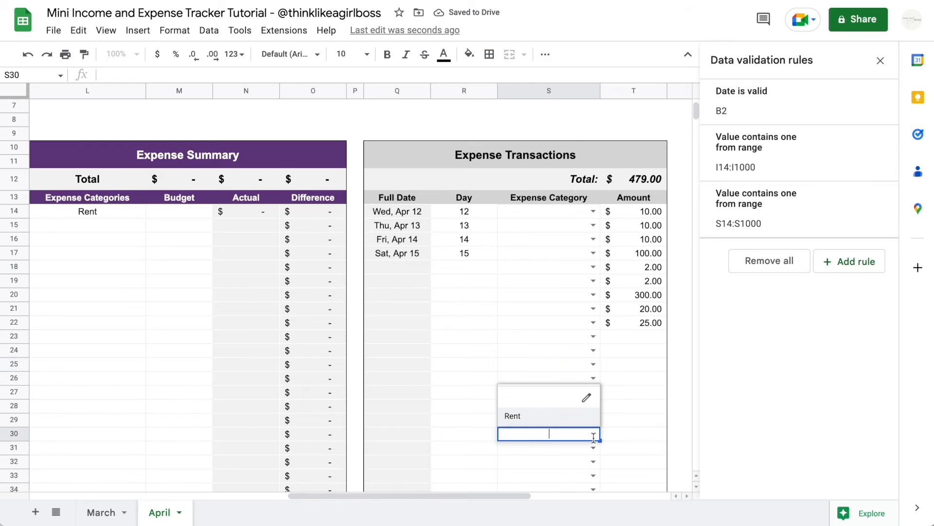
click(527, 307)
Step: Check the Income Source dropdown options in rows 17 and 29, and close the data validation rules
scroll(527, 306, left, 10)
click(632, 252)
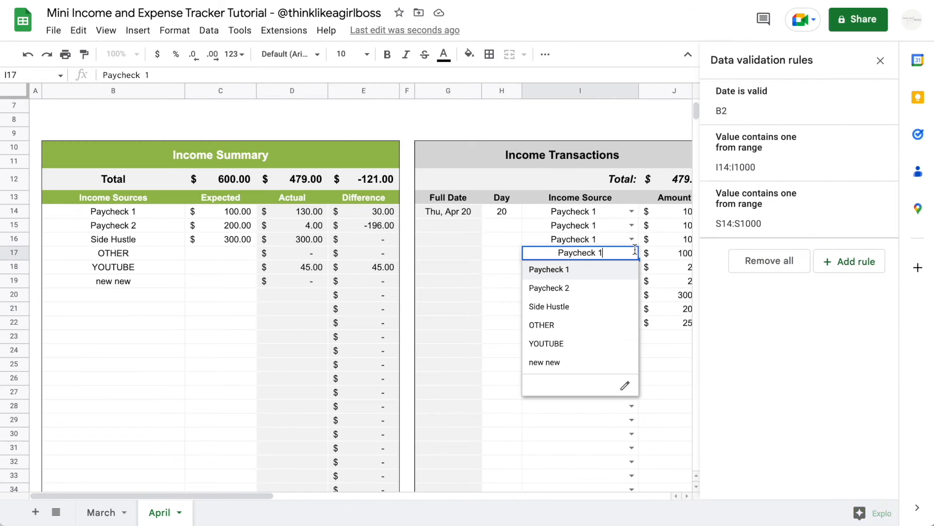
click(631, 420)
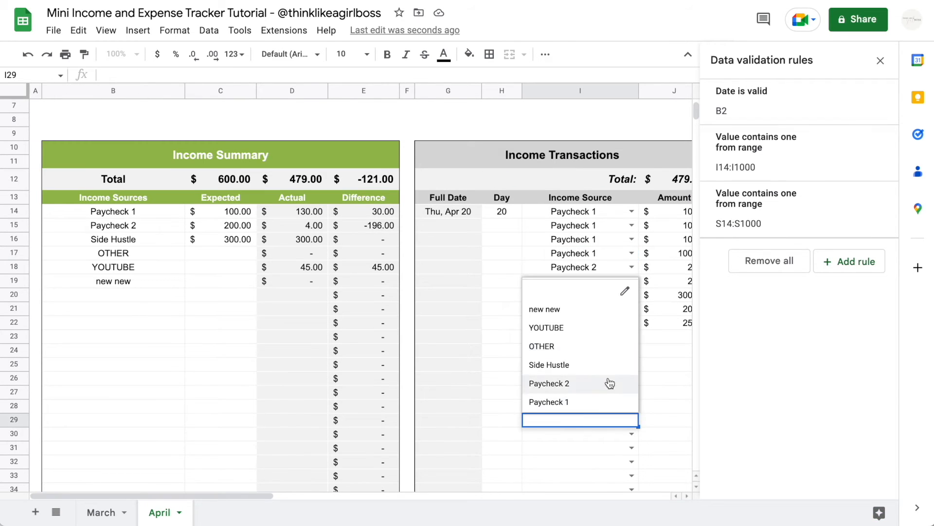
click(480, 325)
scroll(481, 331, right, 10)
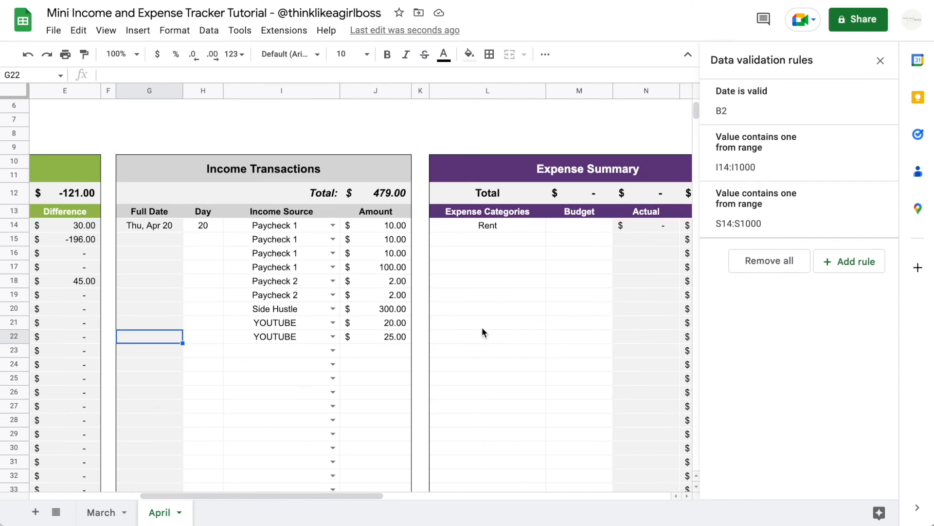
click(881, 60)
Step: Review the Income Source dropdown options in rows 16, 25 and 38 of the Income Transactions table
scroll(573, 310, left, 10)
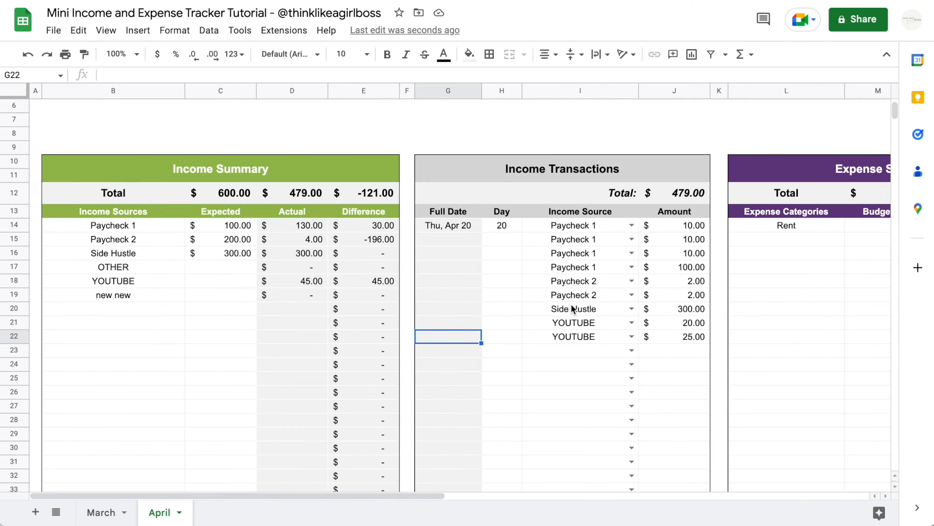
click(631, 253)
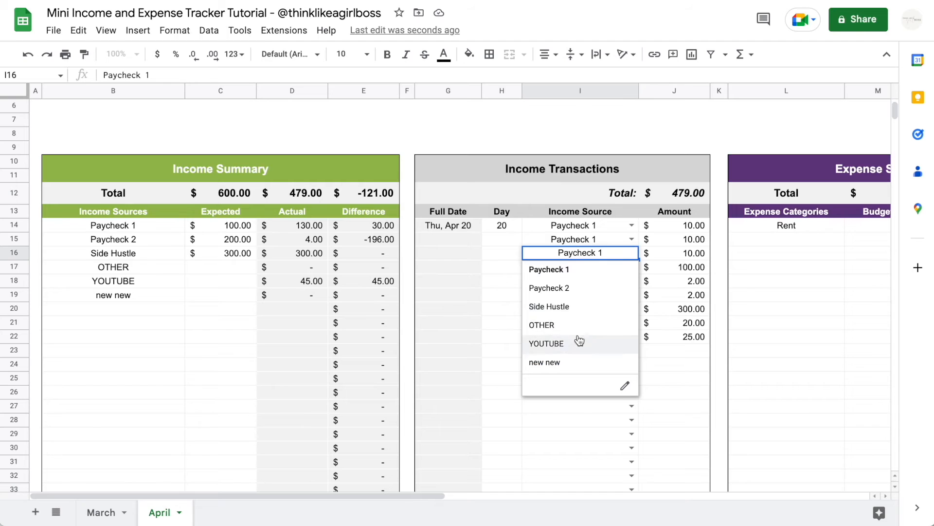
click(647, 307)
click(631, 378)
click(692, 407)
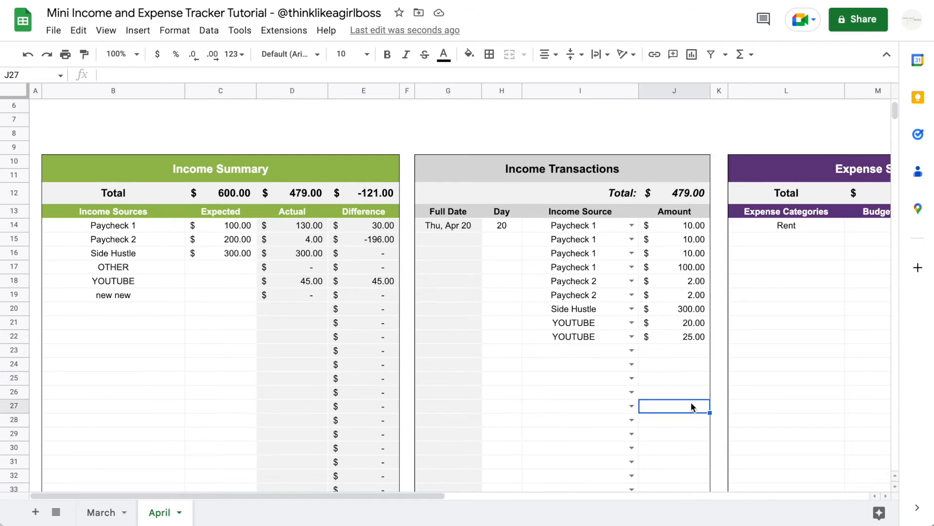
scroll(682, 406, down, 4)
click(632, 398)
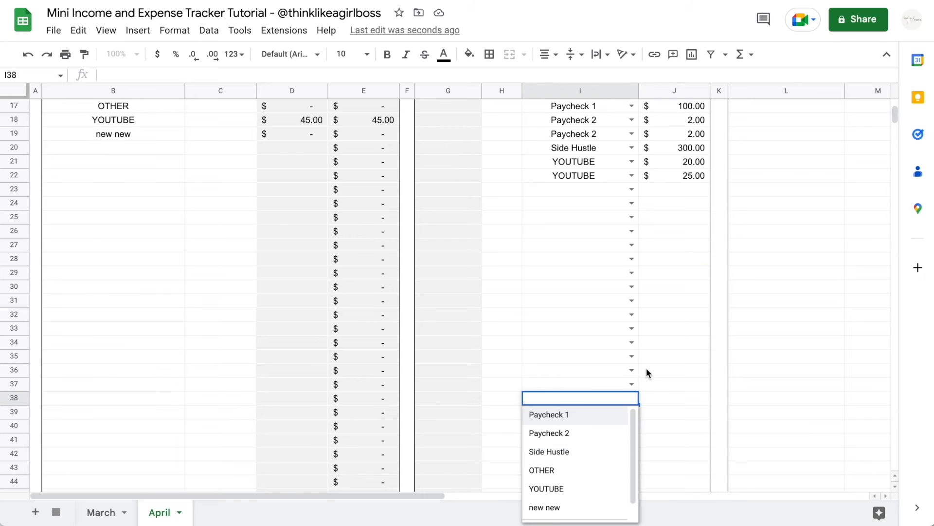
Step: Check the Expense Category dropdown options in S14 and S20
scroll(647, 373, up, 5)
scroll(646, 368, right, 10)
click(477, 303)
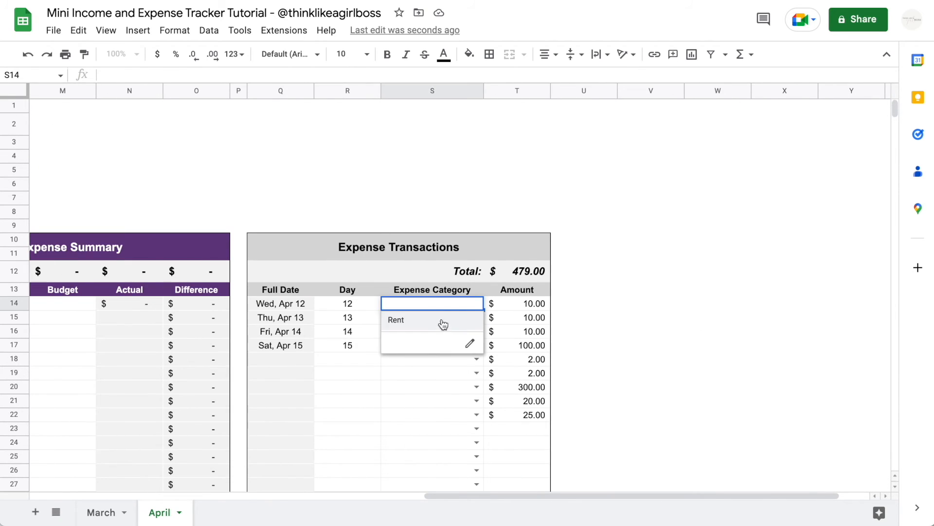
click(477, 386)
click(534, 319)
Step: Enter "Groceries" as the second expense category in L15 of the Expense Summary
scroll(533, 320, left, 5)
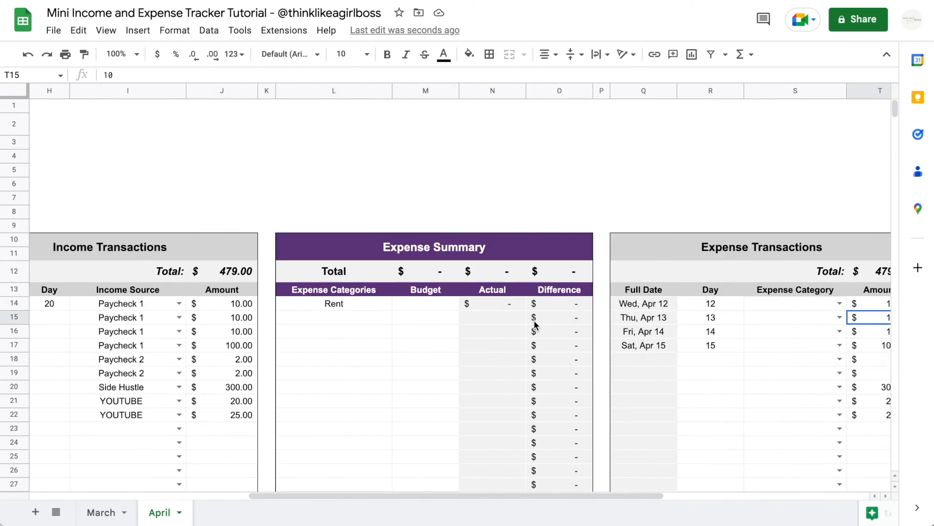
scroll(535, 324, right, 1)
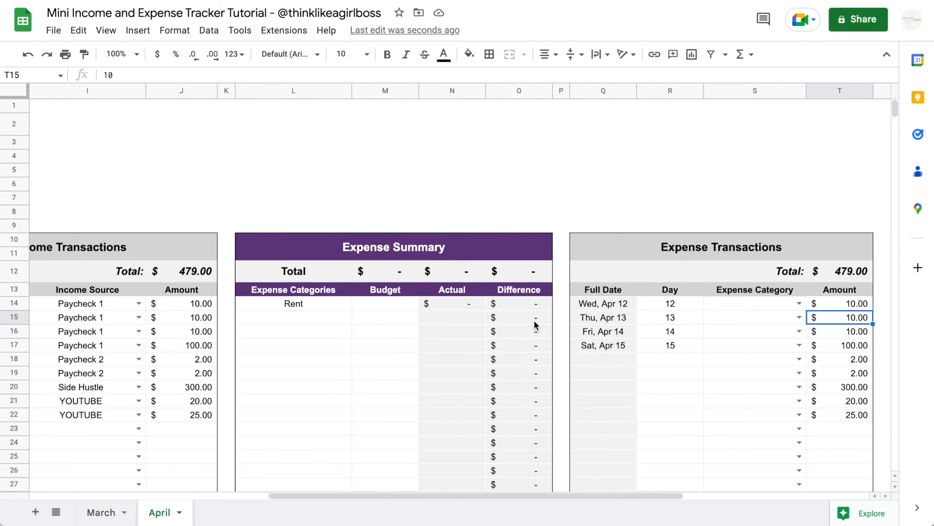
click(287, 315)
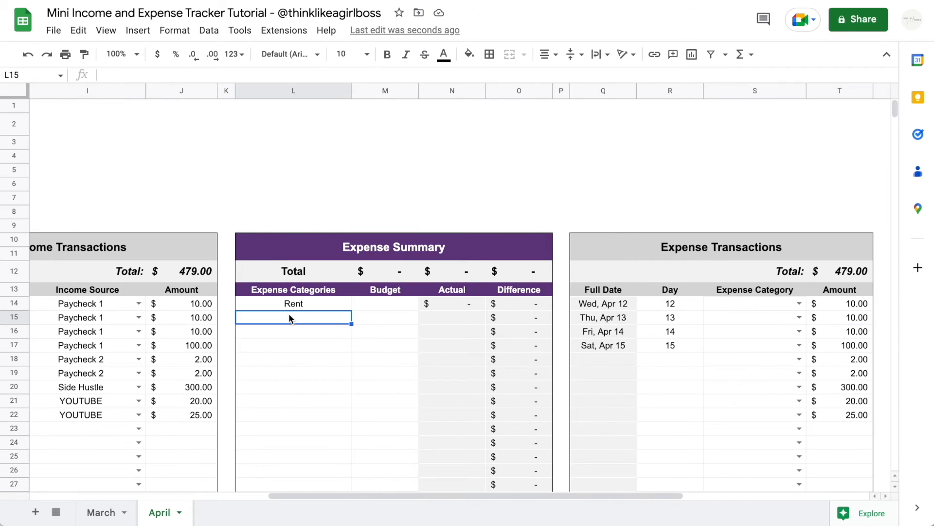
text(gROC)
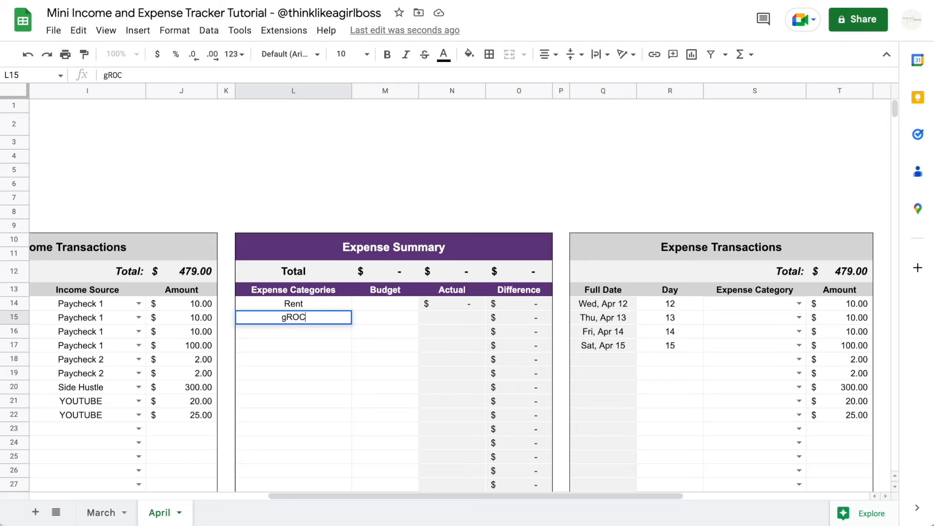
key(BackSpace)
key(BackSpace)
key(BackSpace)
key(BackSpace)
text(Groceries)
key(Return)
Step: Add the expense categories Subscriptions, Transportation, Fun and Gifts in L16:L19
text(Subscriptions)
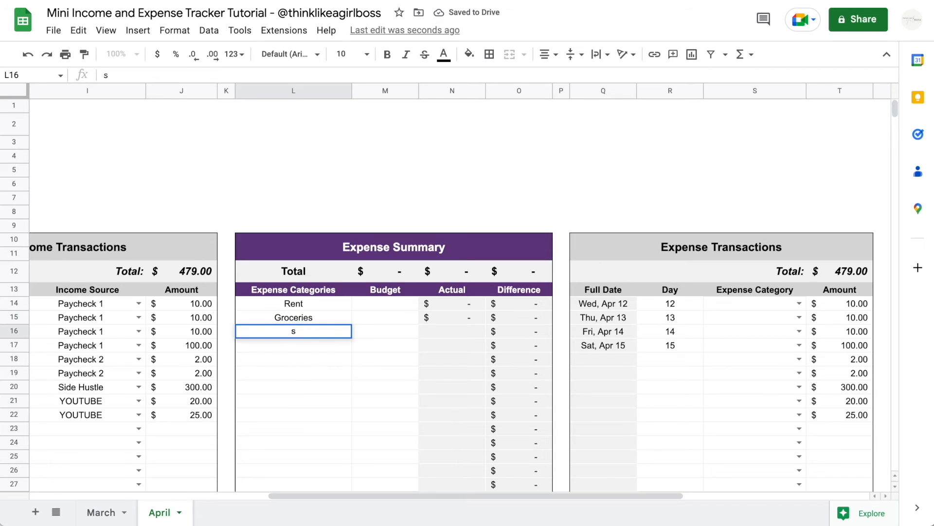
key(Return)
text(Transportation)
key(Return)
text(Fun)
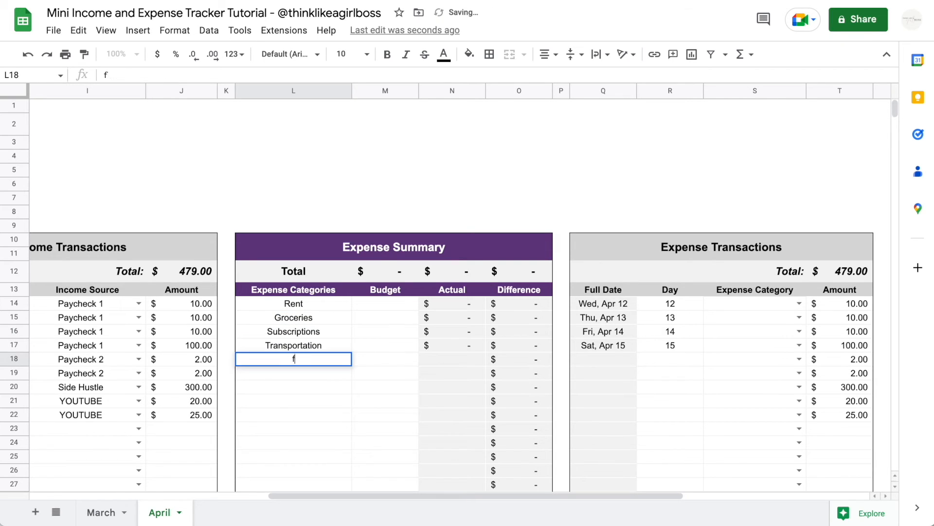
key(Return)
text(Gifts)
key(Return)
Step: Clear the copied amounts from T14:T22 of the Expense Transactions table
scroll(723, 306, right, 3)
drag(724, 307, 719, 415)
key(Delete)
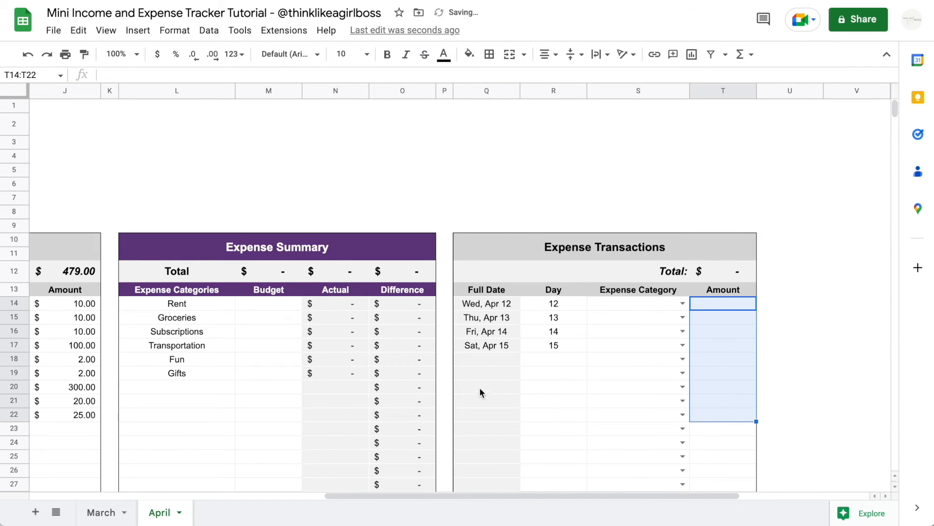
Step: Enter budgets of 10, 20 and 30 for Rent, Groceries and Subscriptions in M14:M16 of the Expense Summary
click(261, 304)
text(10)
key(Return)
text(20)
key(Return)
text(30)
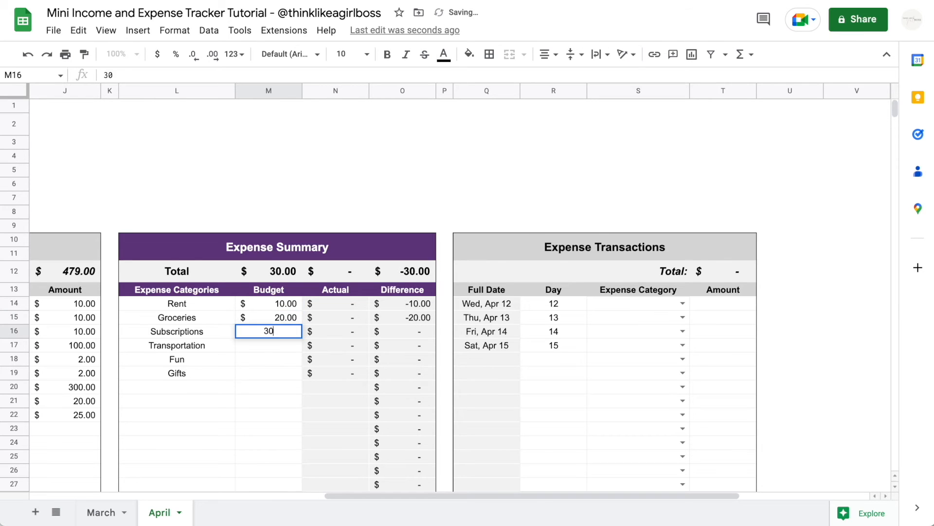
key(Return)
Step: Record a Rent expense of 5 in S14:T14 of the Expense Transactions table
click(683, 310)
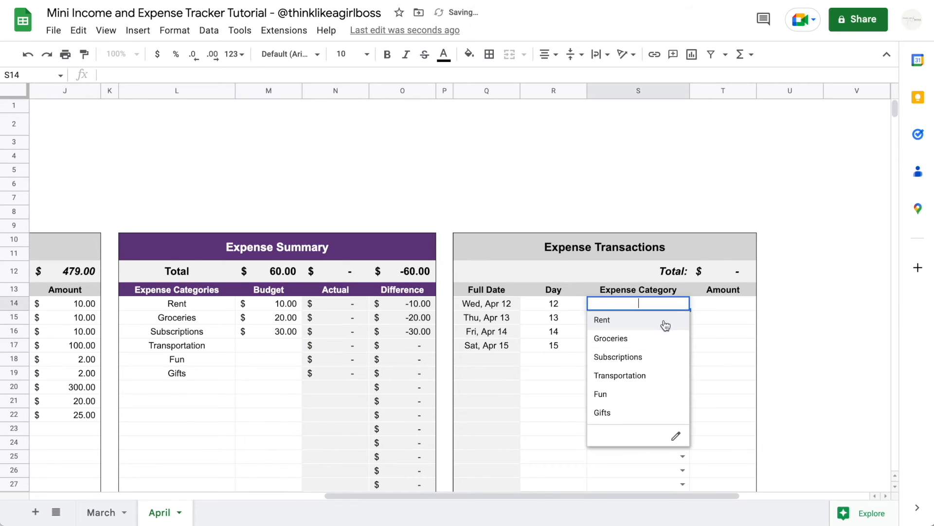
click(647, 323)
click(710, 304)
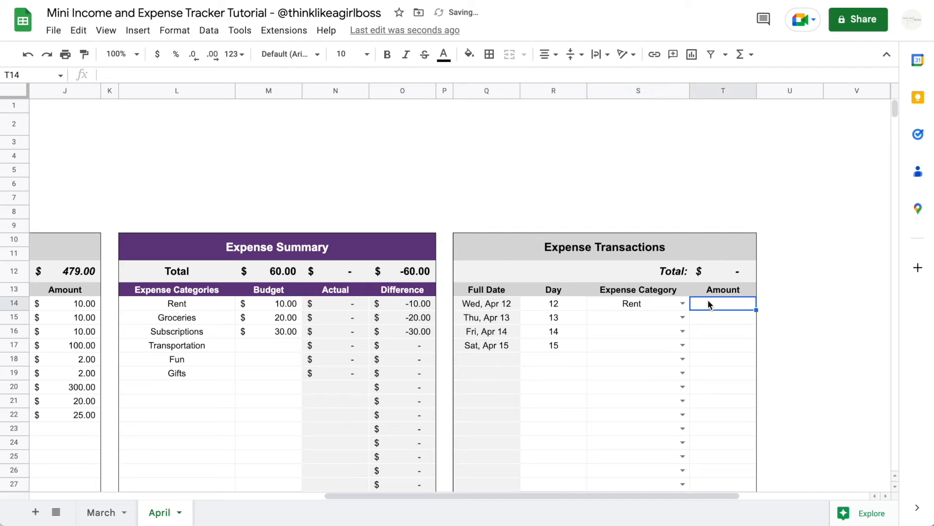
text(5)
key(Return)
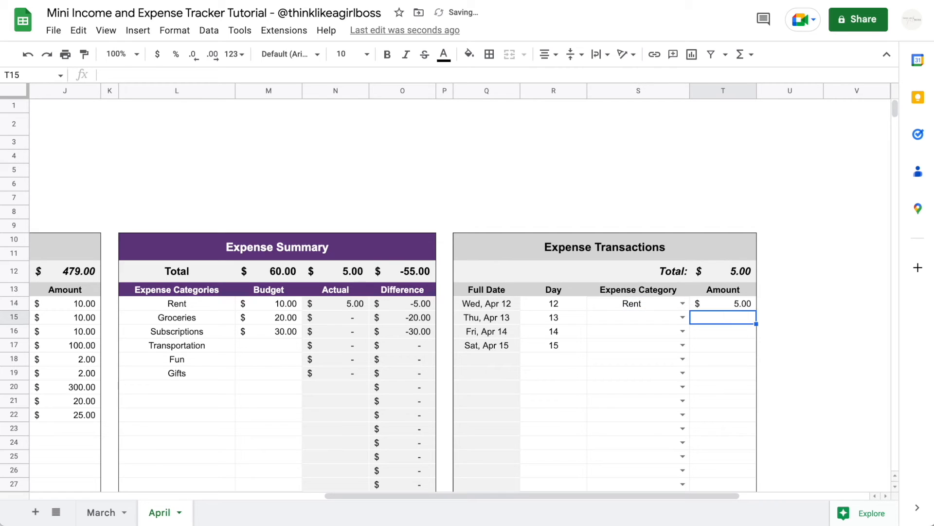
Step: Clear the Expense Summary's Actual formula in N14 and replace it with a copy of the Income Summary formula from D14
click(341, 305)
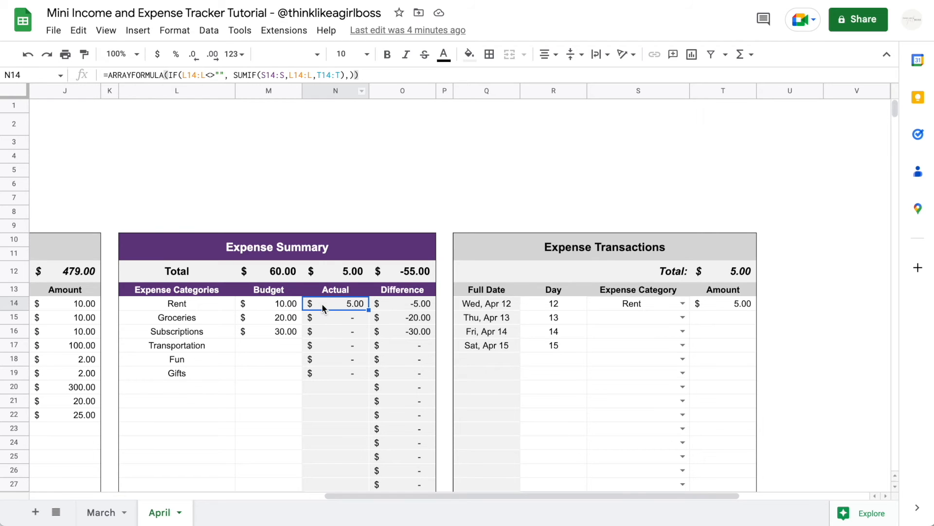
key(Delete)
scroll(322, 303, left, 10)
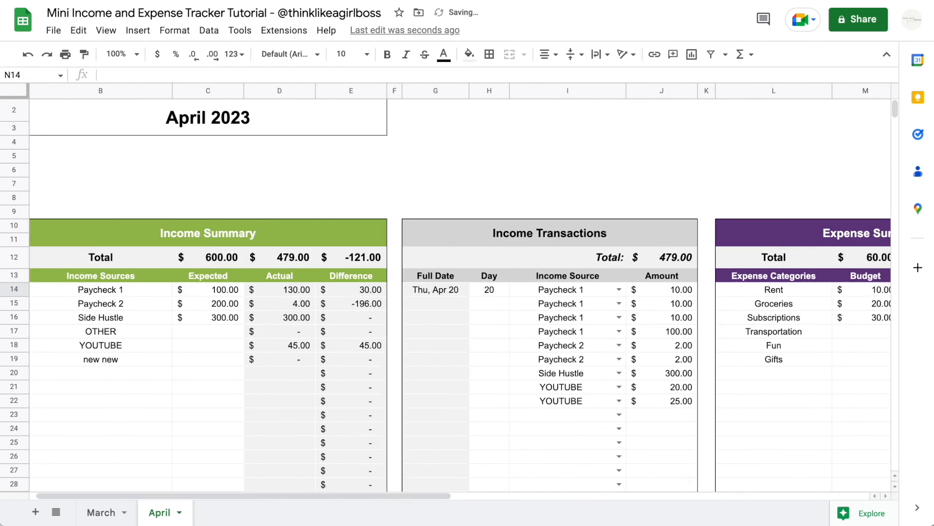
click(299, 292)
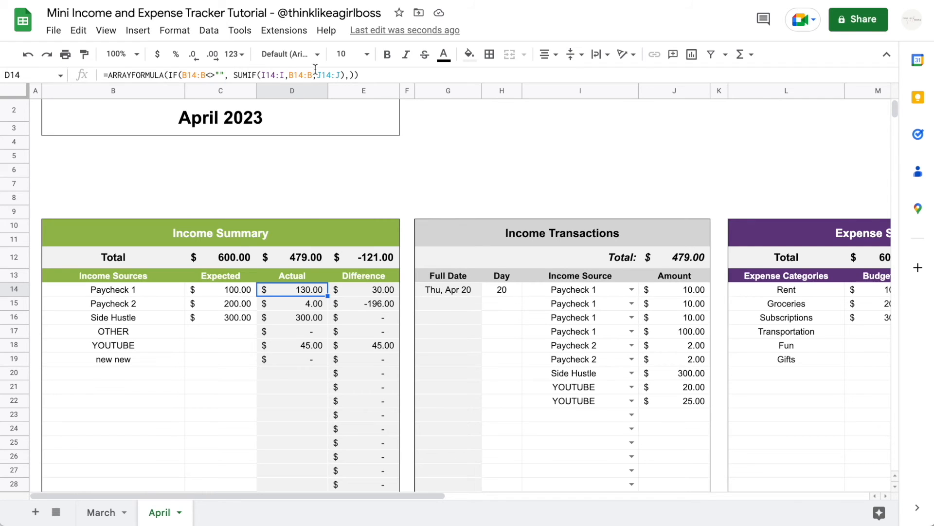
key(ctrl+c)
scroll(467, 300, right, 10)
click(354, 307)
key(ctrl+v)
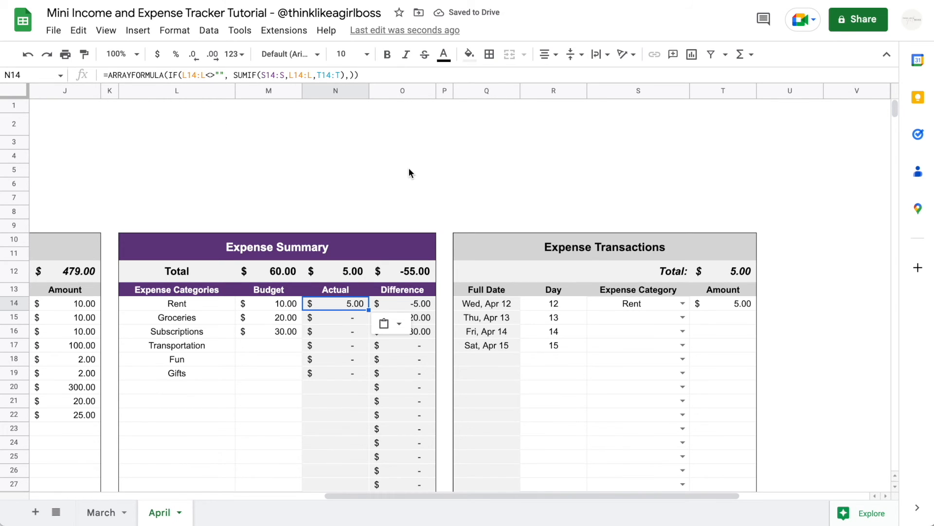
Step: Try absolute references in the D14 Actual formula, changing its ranges to $B$14:$B, $I$14:$I and $J$14:$J
scroll(409, 170, left, 10)
scroll(409, 170, right, 5)
scroll(409, 169, left, 5)
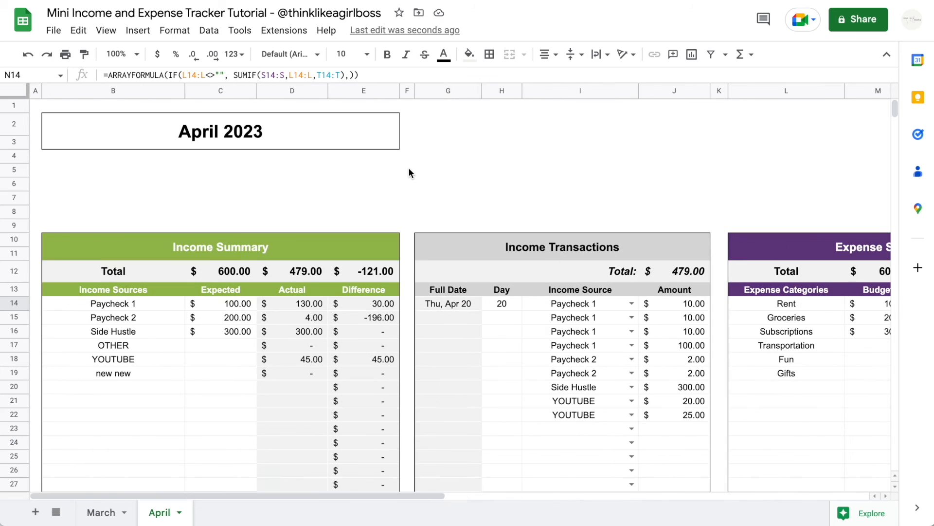
click(310, 304)
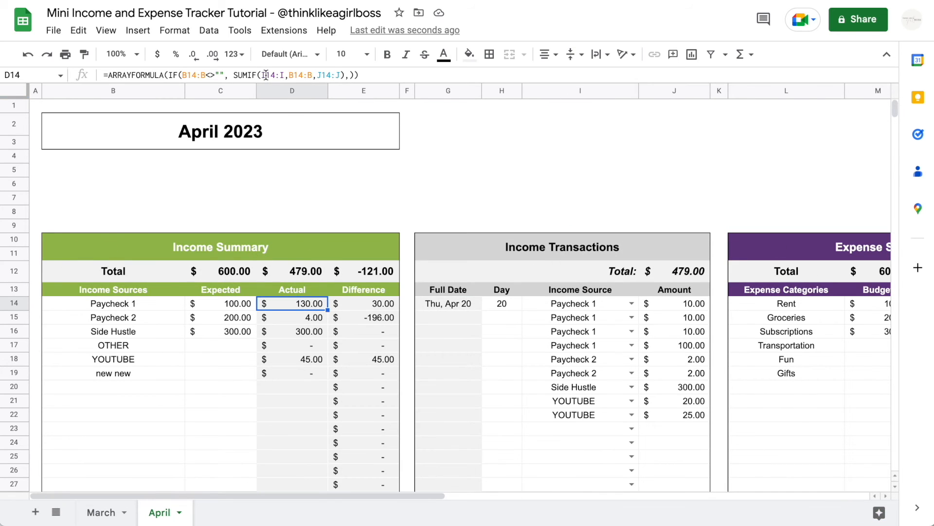
click(193, 74)
key(F4)
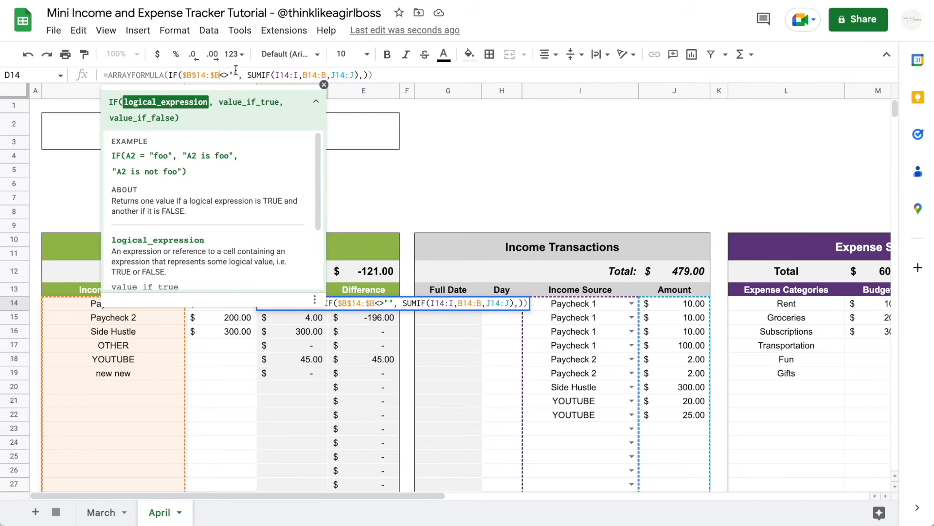
click(290, 74)
key(F4)
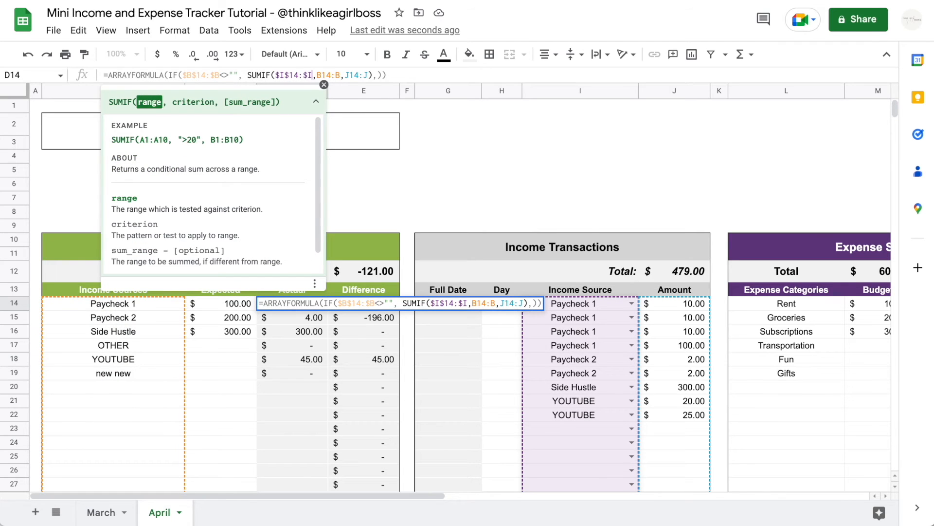
click(328, 74)
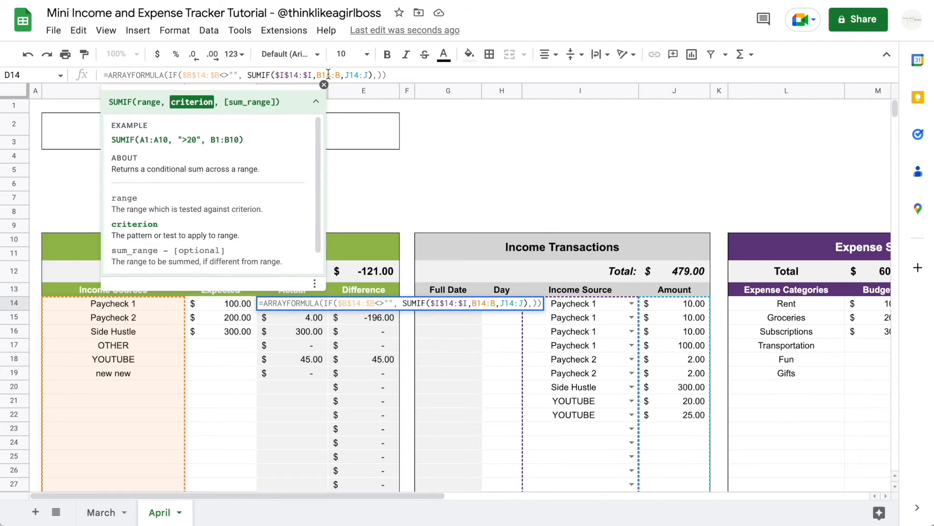
key(F4)
click(369, 75)
key(F4)
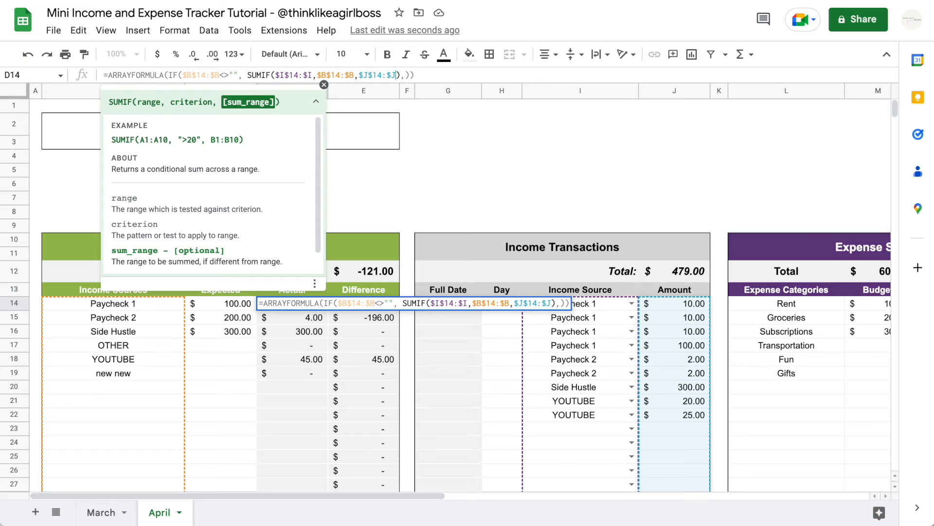
key(Return)
key(Up)
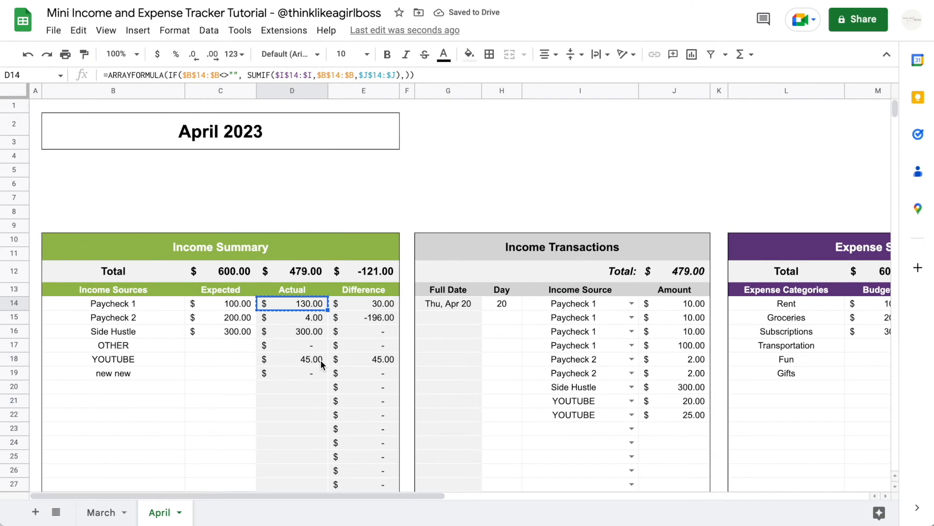
Step: Paste the absolute-reference formula from D14 into N14 and examine which ranges it refers to
scroll(503, 351, right, 10)
click(352, 290)
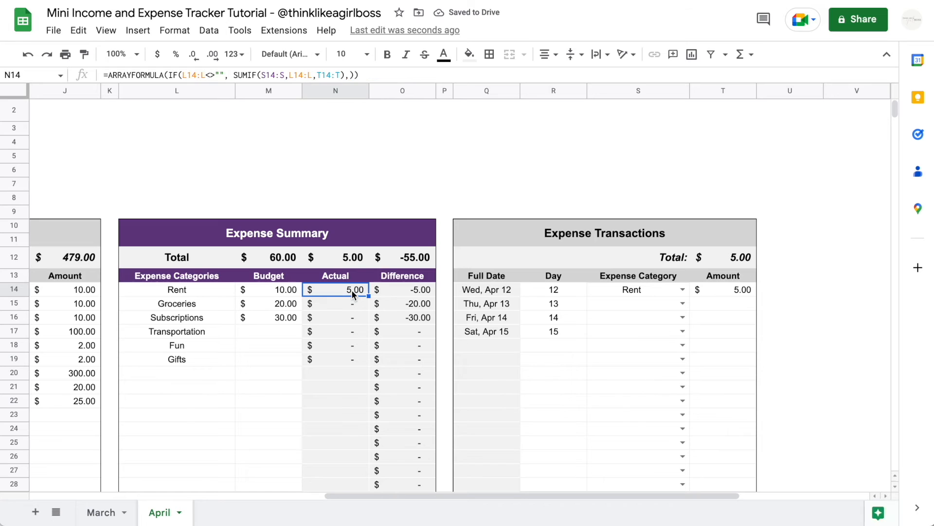
text(=ARRAYFORMULA(IF($B$14:$B<>"", SUMIF($I$14:$I,$B$14:$B,$J$14:$J),)))
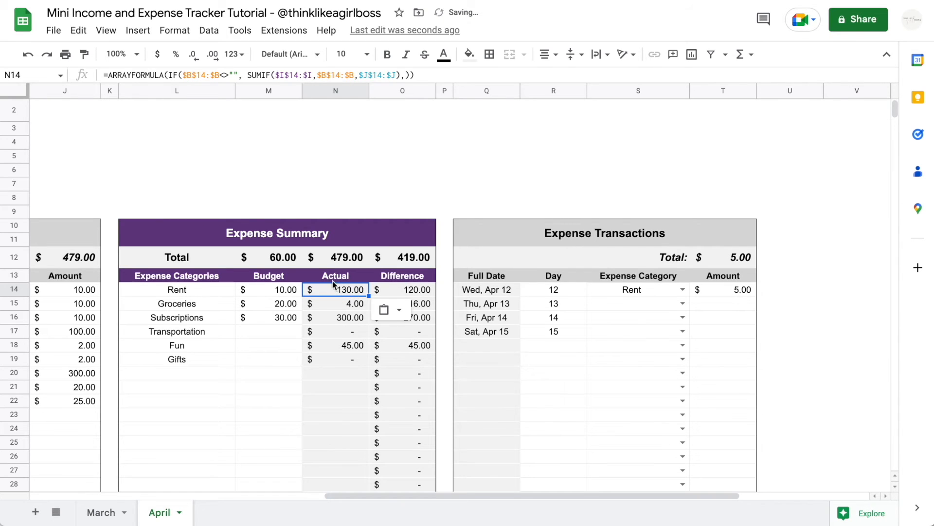
double_click(336, 290)
scroll(355, 187, left, 10)
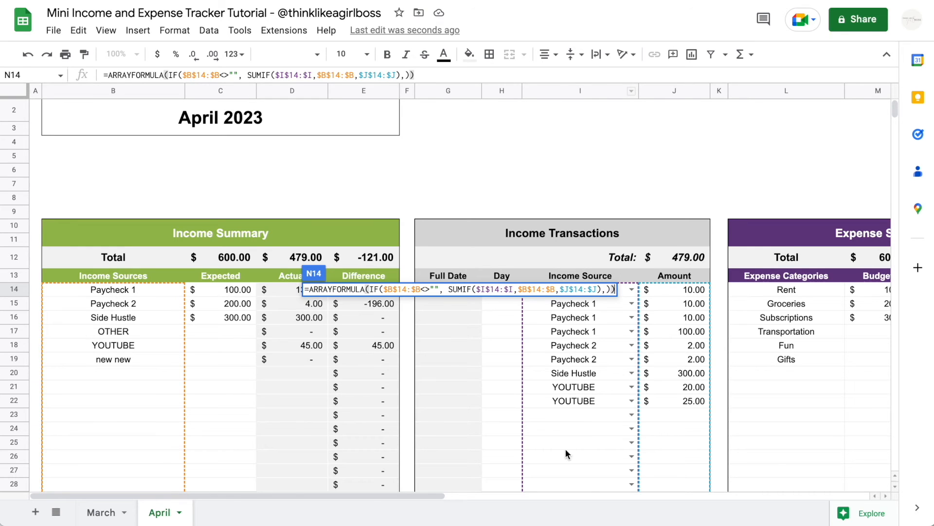
scroll(580, 413, right, 5)
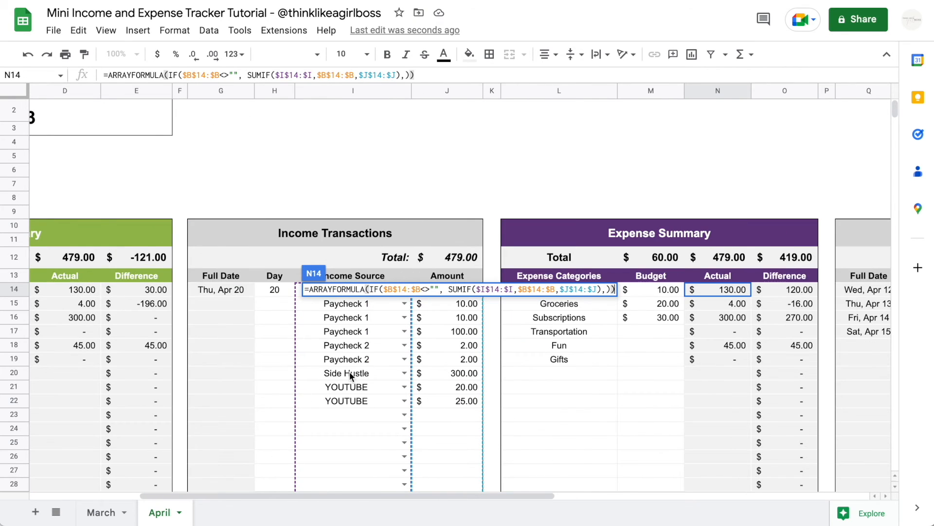
scroll(218, 319, left, 5)
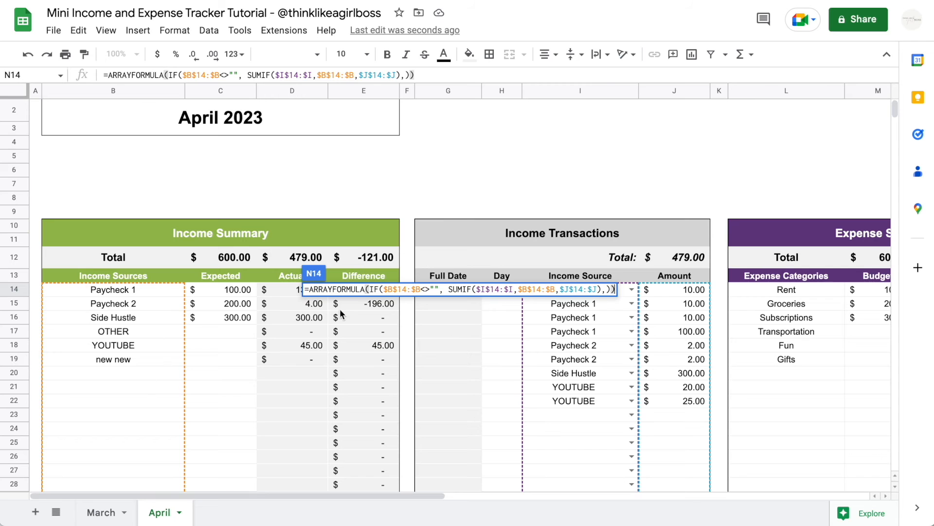
scroll(604, 374, right, 15)
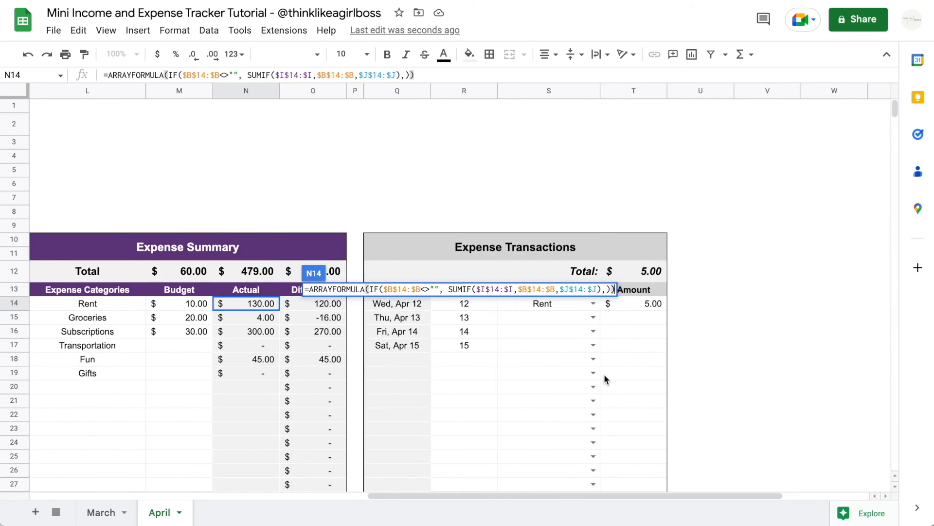
scroll(604, 374, left, 9)
key(Escape)
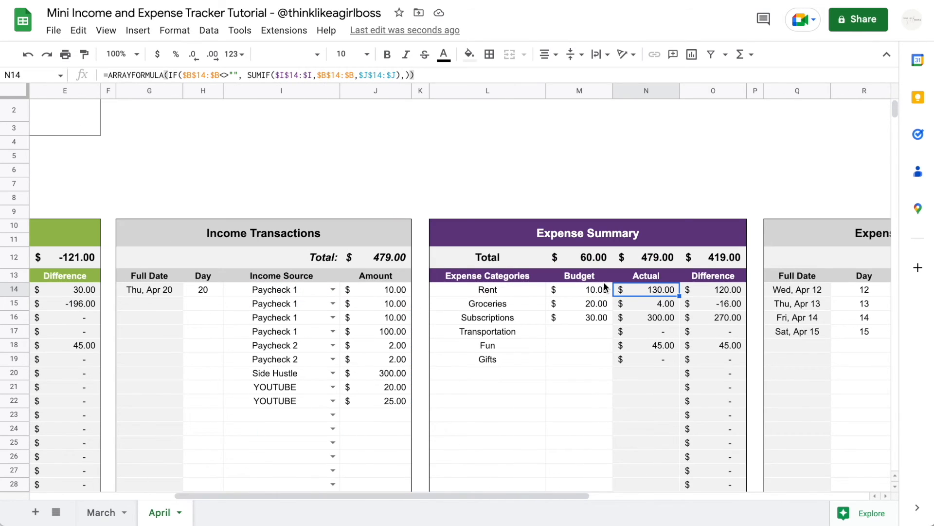
Step: Restore the relative references in D14, copy that formula into N14 and check its expense ranges
scroll(606, 287, left, 6)
click(297, 290)
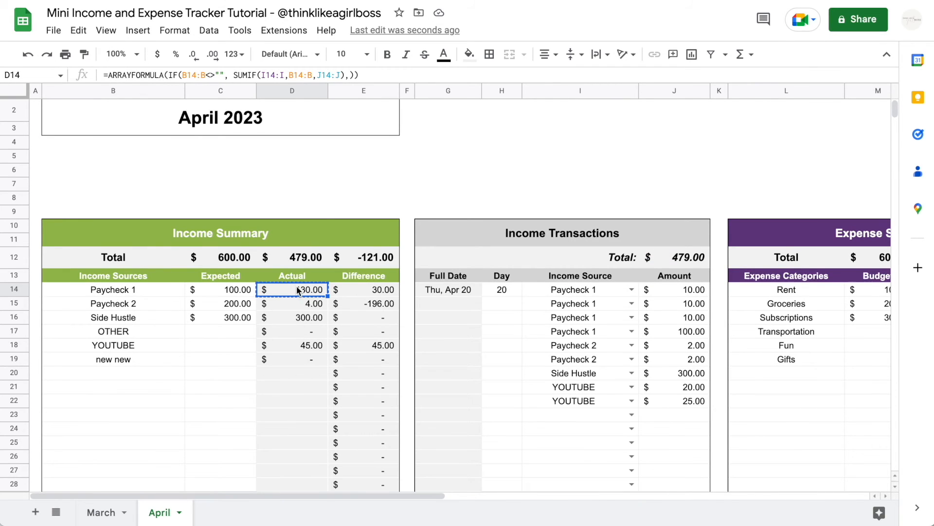
scroll(298, 289, right, 10)
click(344, 266)
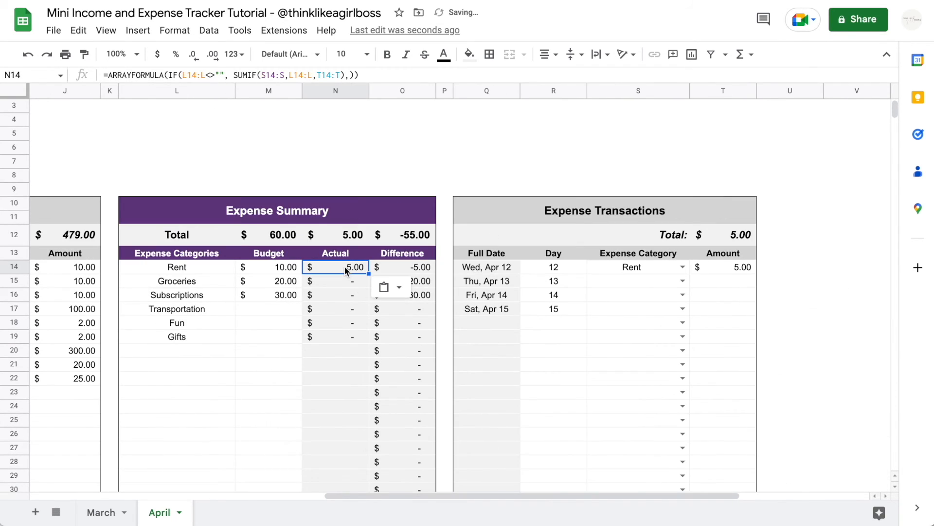
key(Return)
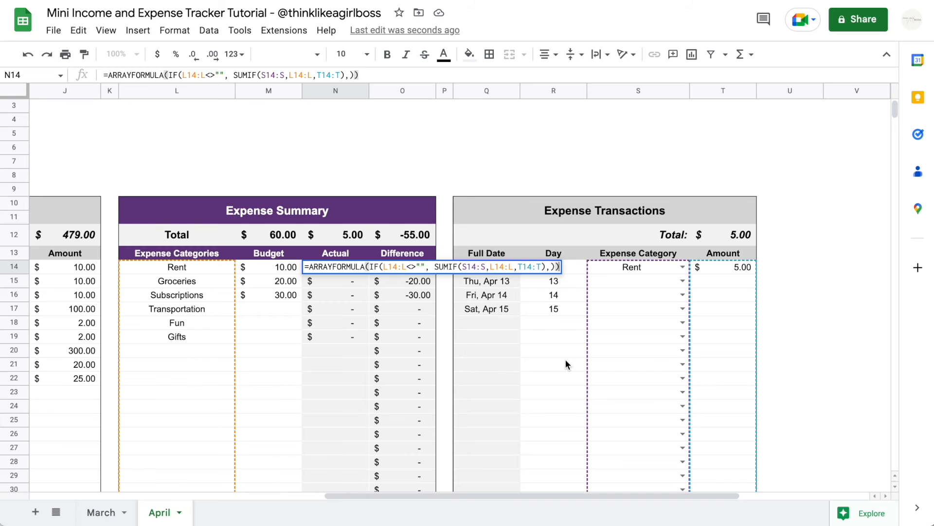
key(Escape)
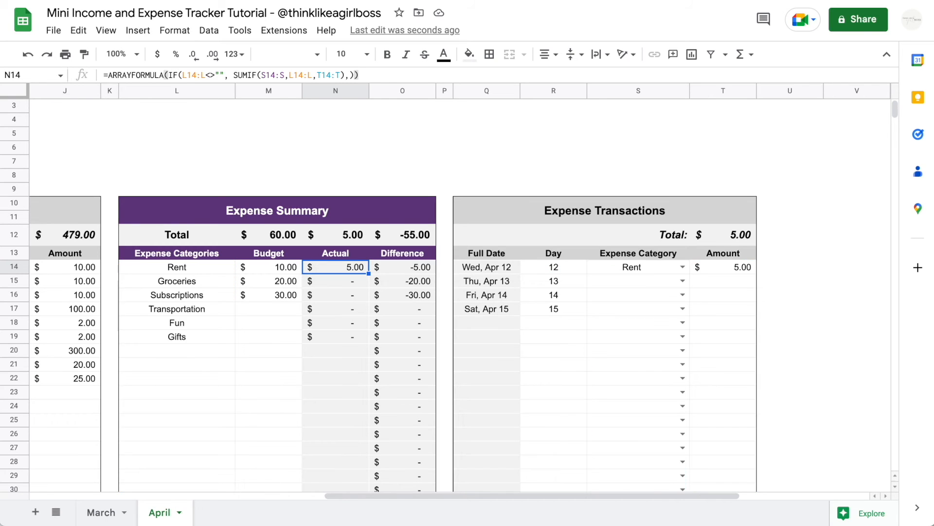
Step: Examine the Difference formula in O14 and the Full Date formula in Q14, including its $B$2 references
double_click(410, 271)
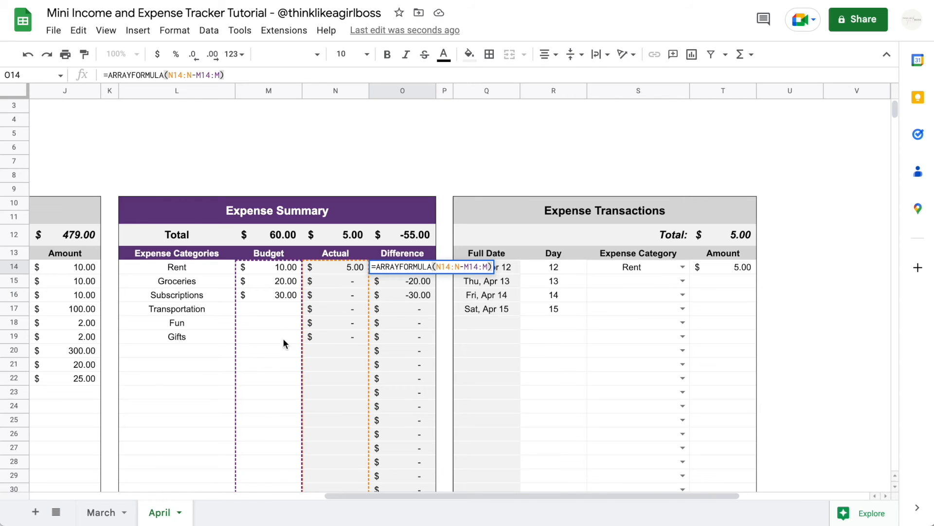
double_click(516, 265)
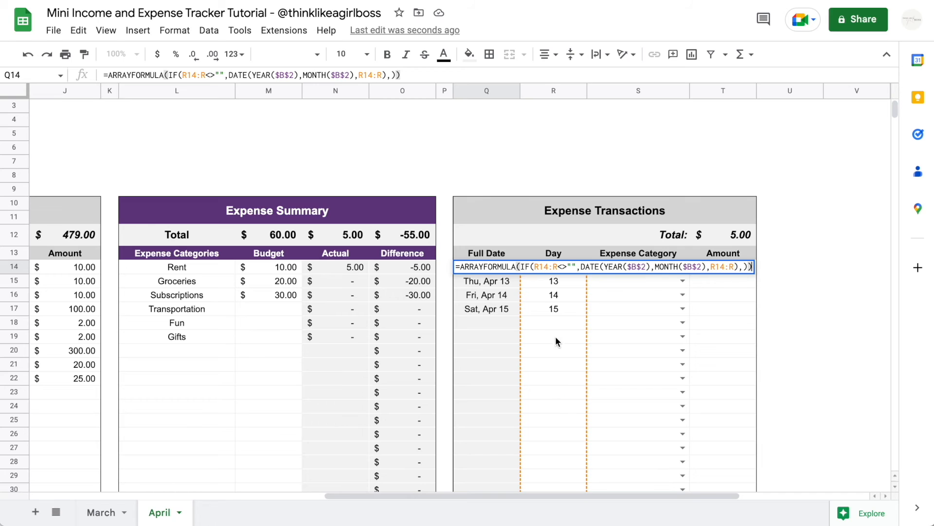
drag(627, 266, 706, 266)
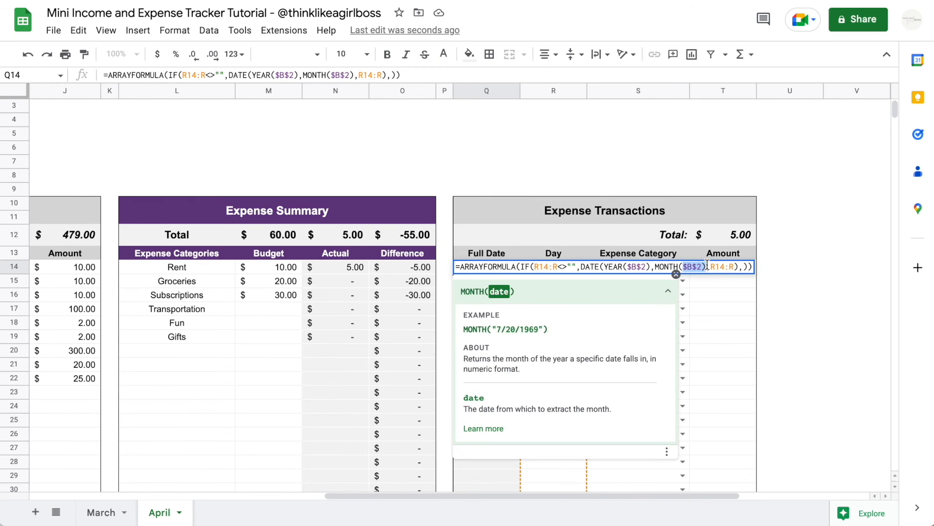
click(786, 217)
scroll(786, 217, left, 3)
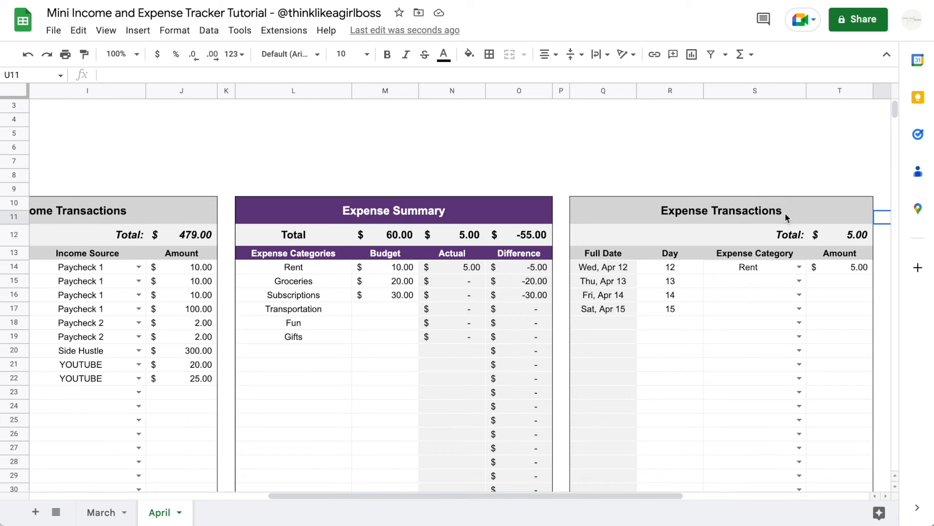
scroll(785, 214, right, 3)
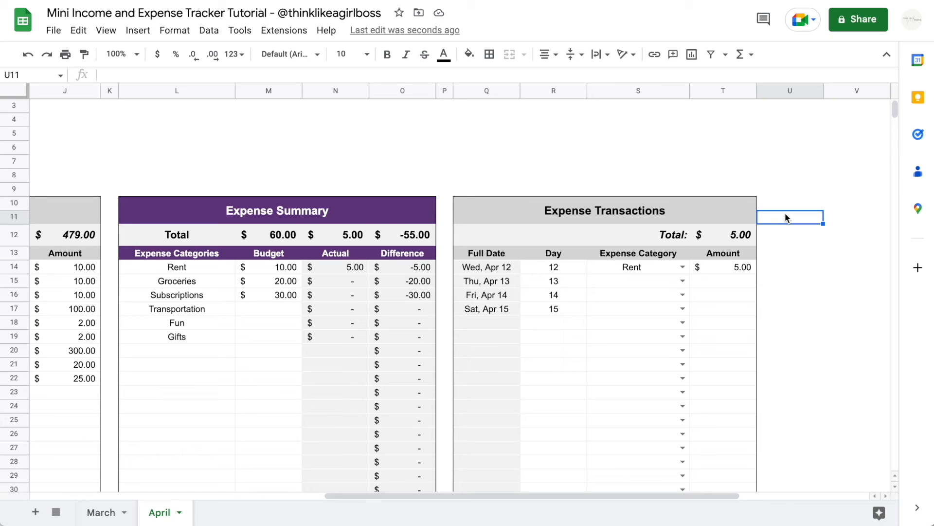
Step: Record a second Rent expense of 5 in S15:T15 of the Expense Transactions table
scroll(785, 212, down, 1)
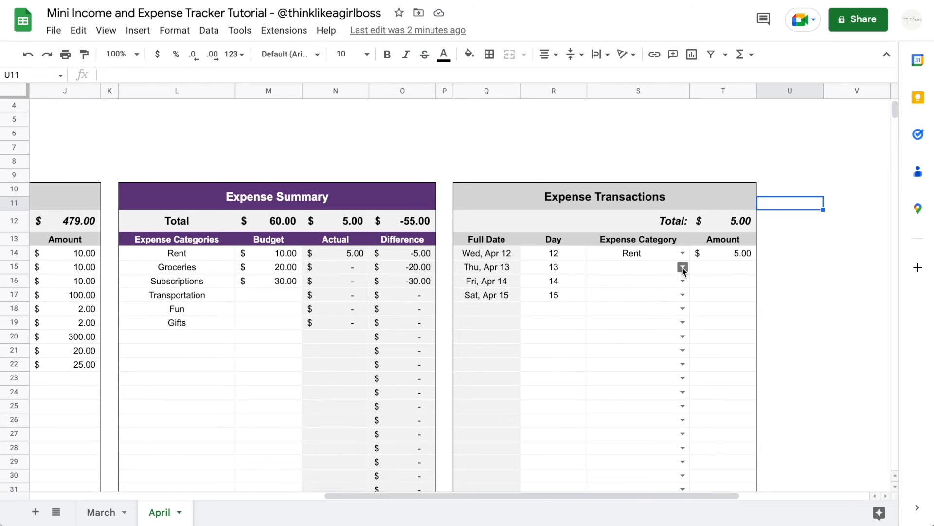
click(682, 268)
click(653, 283)
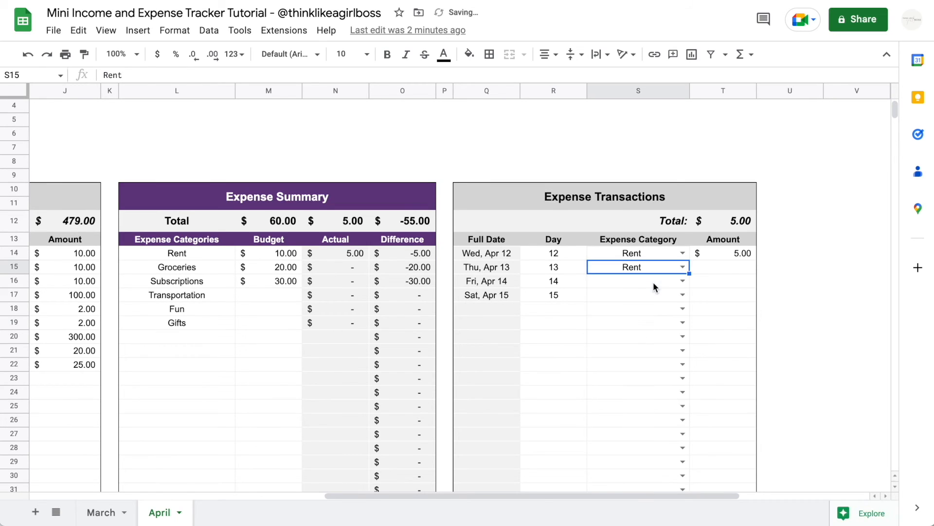
click(724, 269)
text(5)
key(Return)
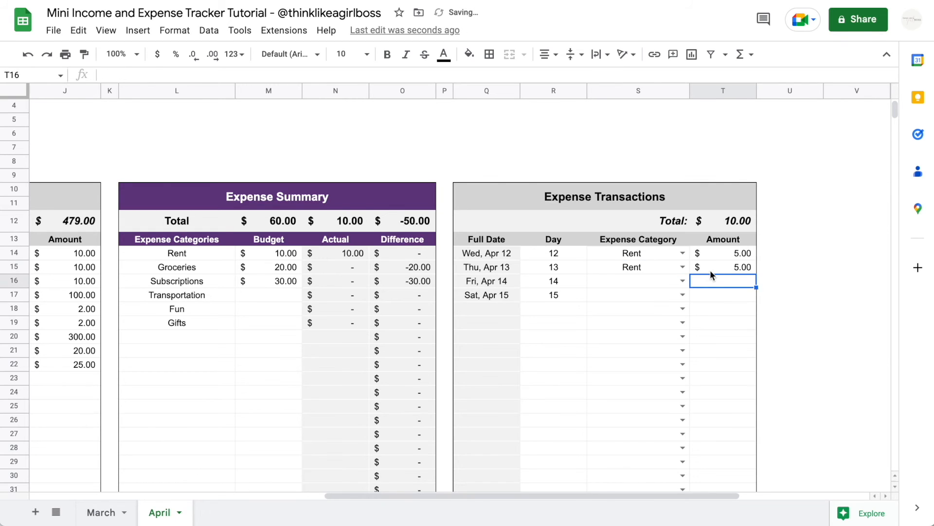
Step: Record two Subscriptions expenses in the Expense Transactions table, 10 in row 16 and 25 in row 17
click(682, 281)
click(650, 335)
click(703, 281)
text(10)
key(Return)
click(682, 294)
click(630, 350)
click(704, 295)
text(25)
key(Return)
Step: Record a Fun expense of 30 on day 10 in row 18 of the Expense Transactions table
click(553, 309)
text(10)
key(Tab)
text(Fun)
key(Return)
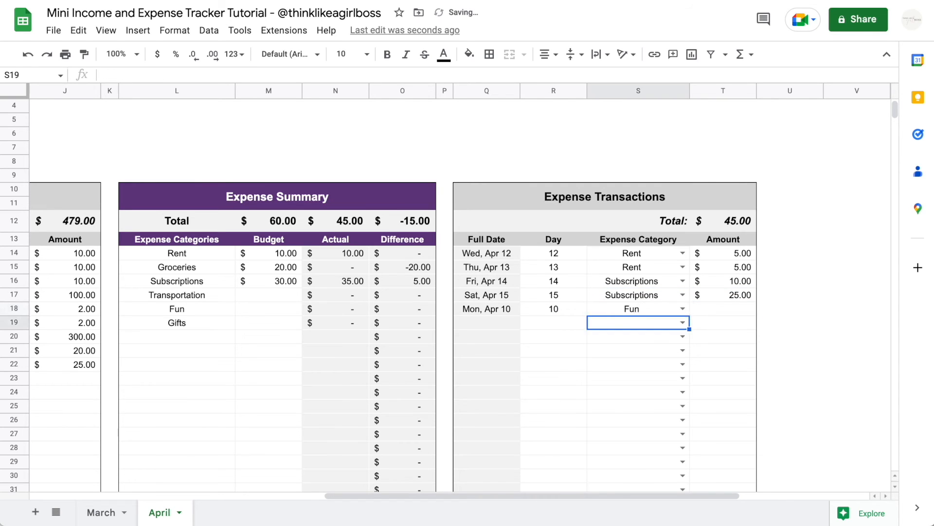
click(716, 309)
text(30)
key(Return)
Step: Set the Expense Summary budgets to 35 for Fun and 40 for Gifts
click(269, 308)
text(35)
key(Return)
text(40)
key(Return)
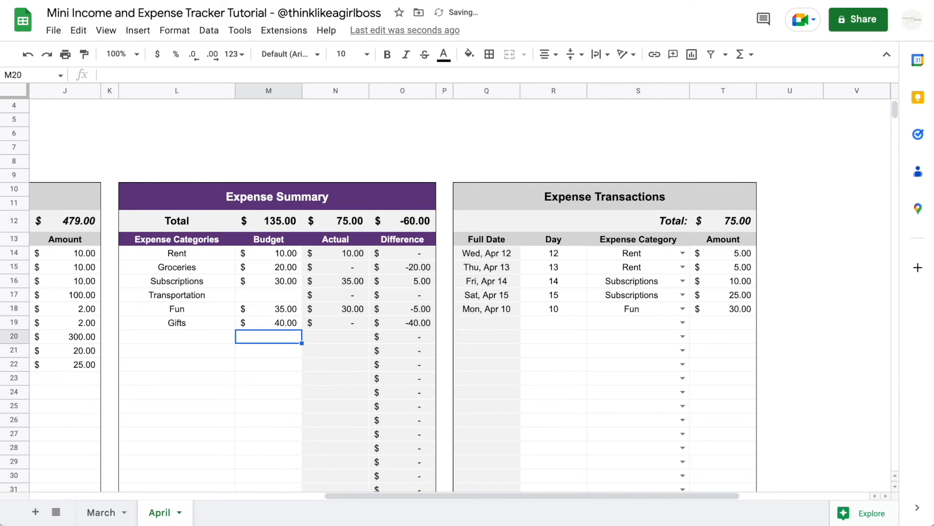
Step: Record a Gifts expense of 50 on day 1 in row 19 of the Expense Transactions table
click(554, 323)
text(1)
key(Tab)
key(Tab)
key(Left)
text(gif)
key(Return)
click(723, 322)
text(50)
key(Return)
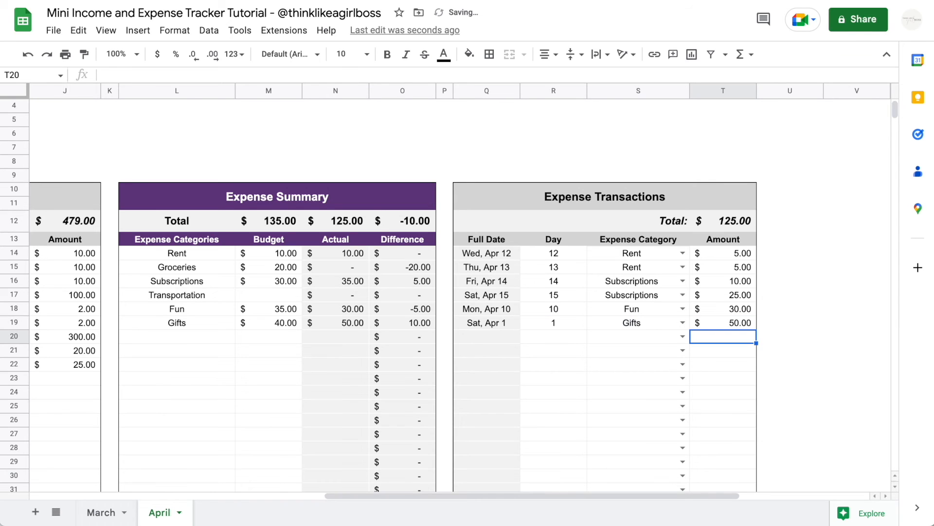
Step: Delete the unused columns V through Z beyond the Expense Transactions table
scroll(832, 91, up, 1)
scroll(833, 92, right, 2)
drag(832, 92, 595, 97)
right_click(585, 91)
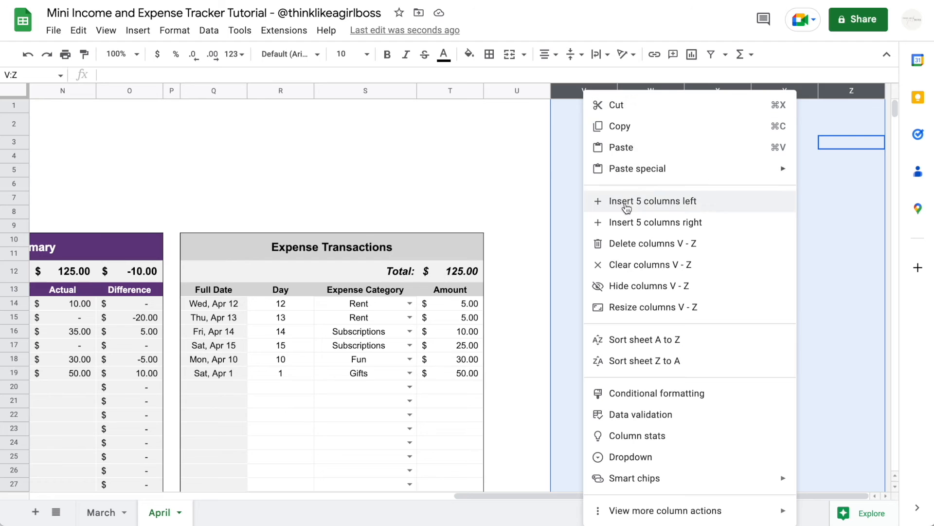
click(627, 244)
click(781, 198)
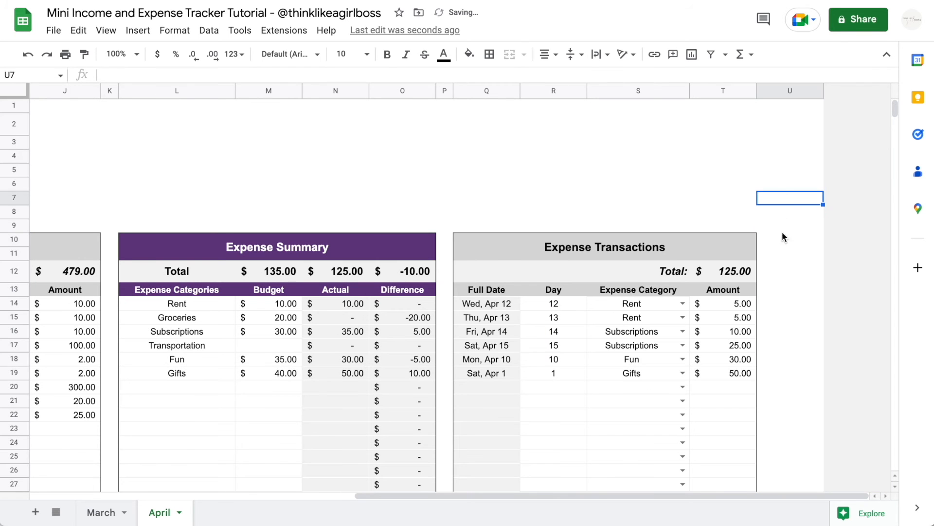
Step: Narrow the empty column U beside the Expense Transactions table
drag(819, 94, 775, 94)
click(694, 157)
scroll(694, 156, left, 10)
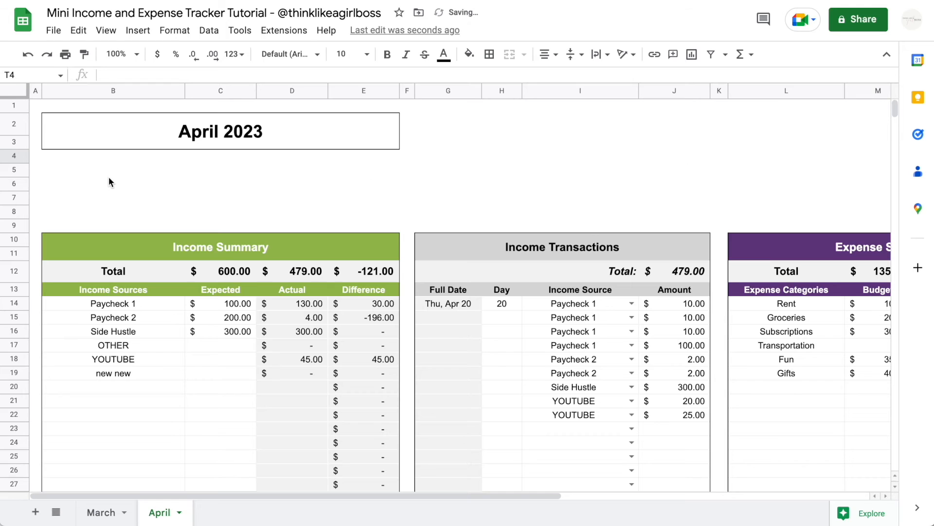
Step: Check the summary layout on the March sheet and outline B5:E8 on the April sheet with a black outer border
click(96, 511)
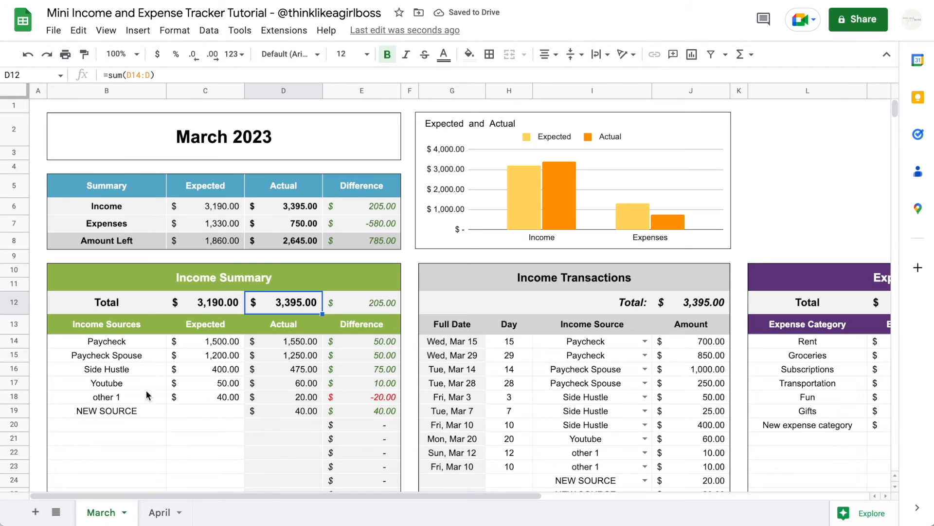
click(181, 511)
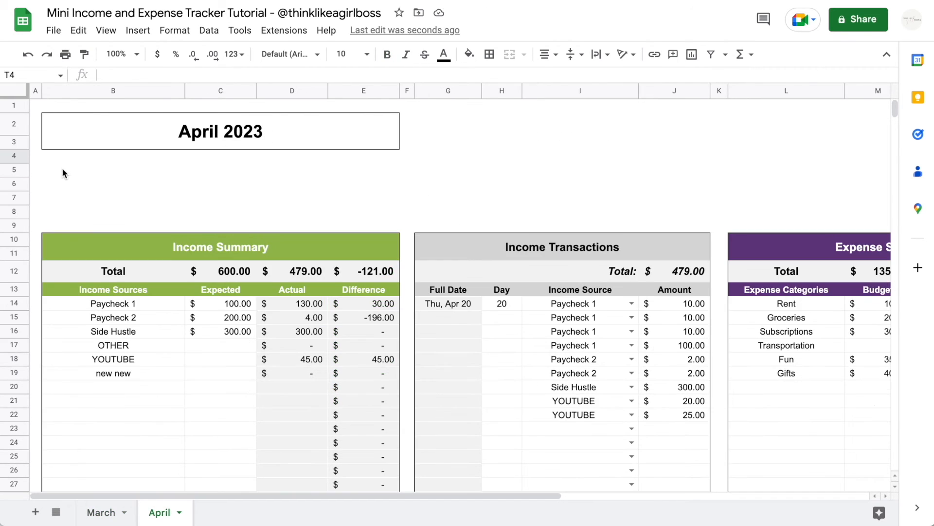
click(53, 171)
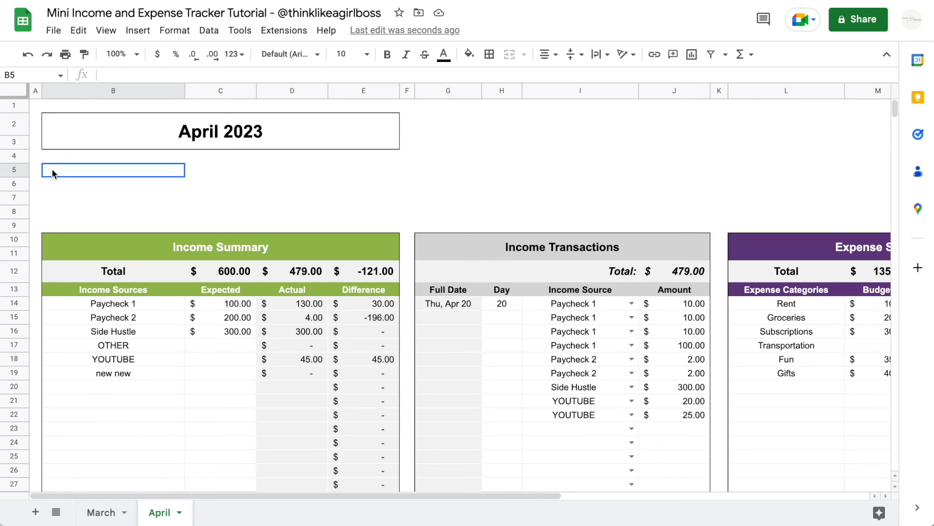
drag(52, 168, 385, 215)
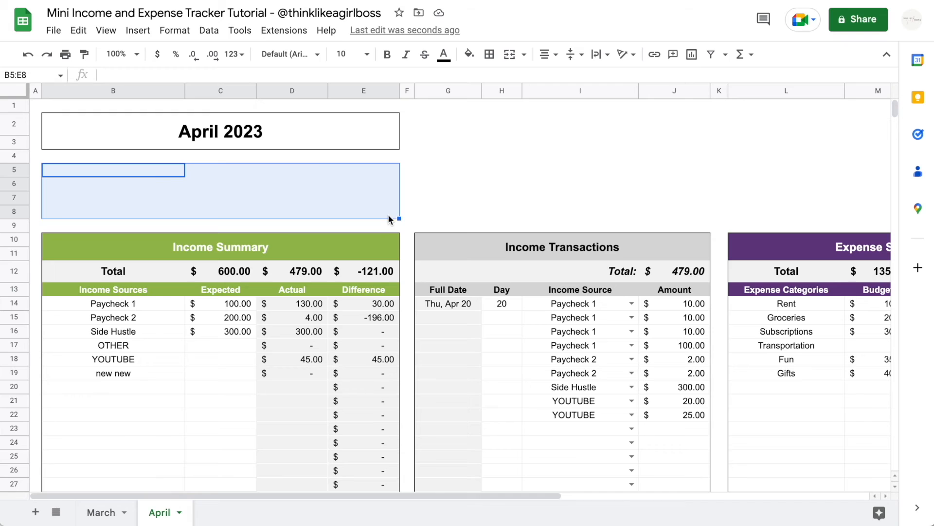
click(489, 54)
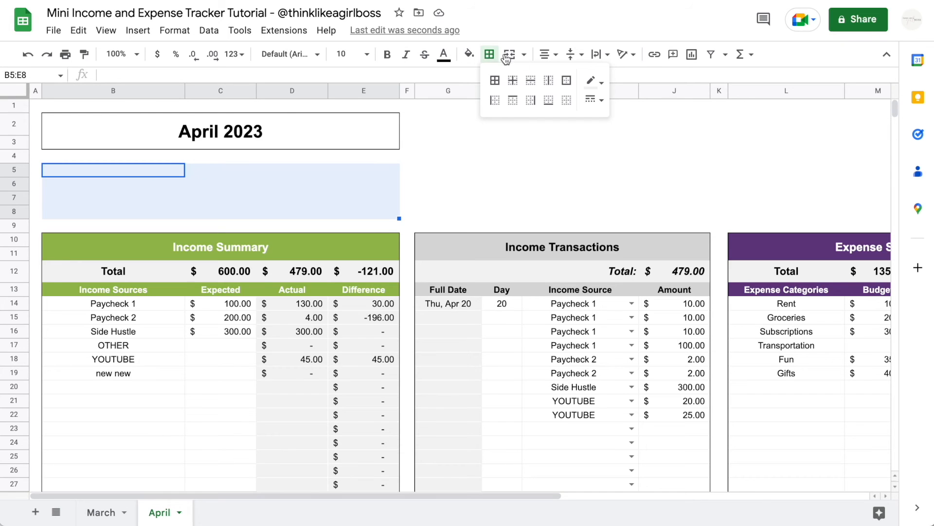
click(594, 82)
click(599, 122)
click(568, 81)
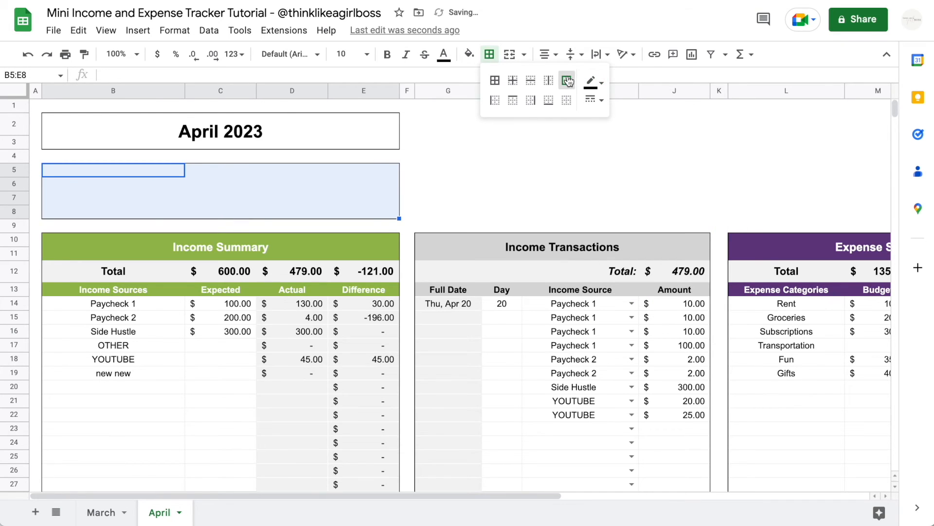
click(470, 173)
Step: Make row 5 taller and enter the headers Summary, Expected, Actual and Difference in B5:E5
drag(16, 176, 16, 186)
click(51, 182)
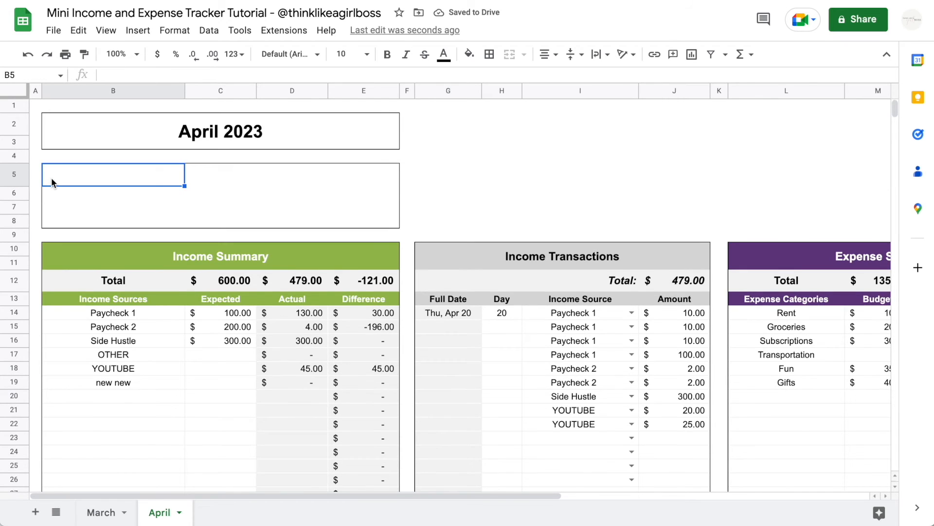
text(Summary)
key(Tab)
text(Expectef)
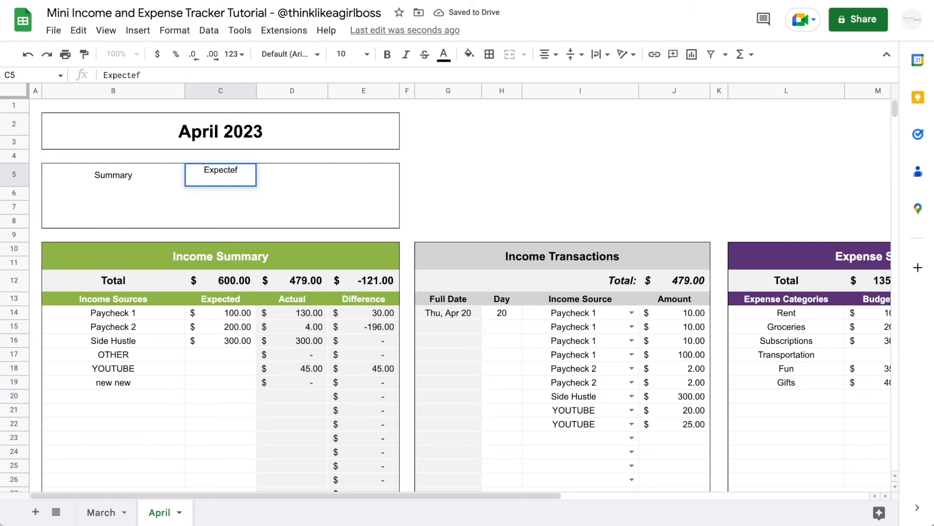
key(BackSpace)
text(d)
key(Tab)
text(Actual)
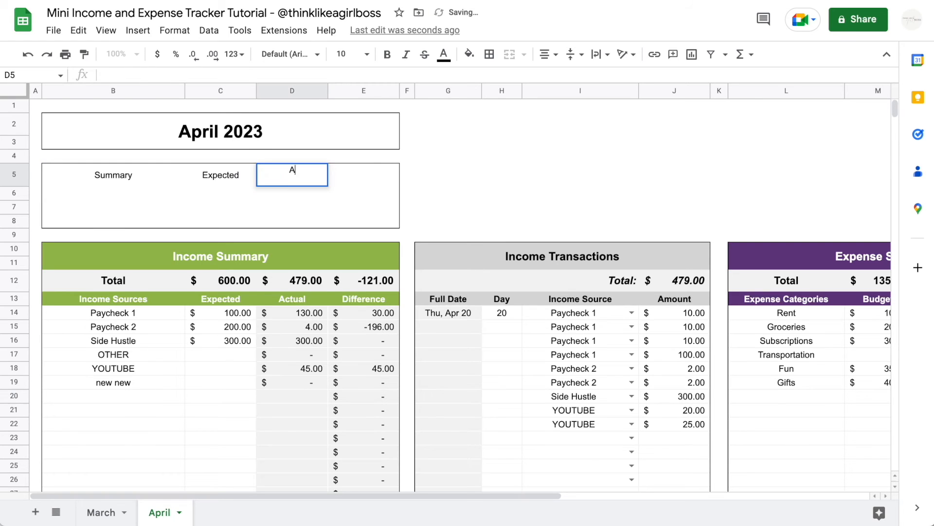
key(Tab)
text(Difference)
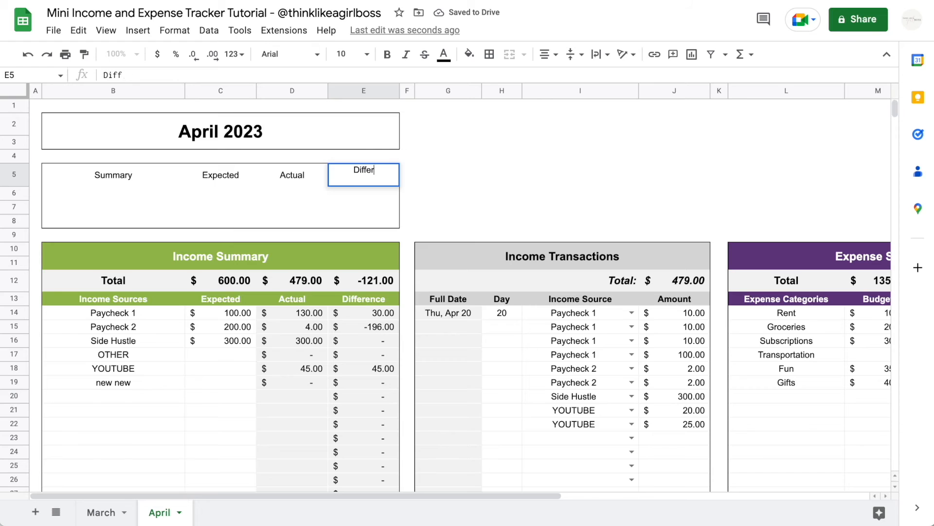
key(Return)
Step: Enter the row labels Income, Expenses and Amount Left in B6:B8
text(Income)
key(Return)
text(E)
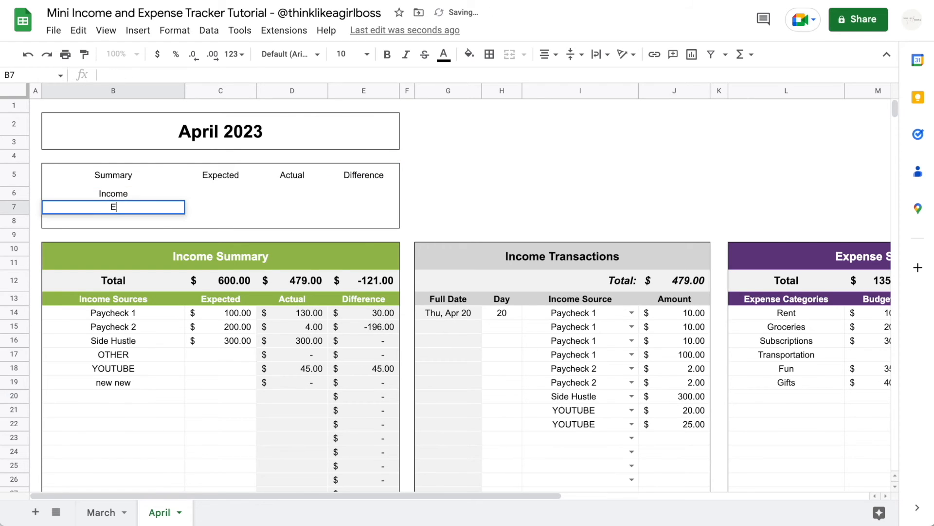
text(xpenses)
key(Return)
text(Amount L)
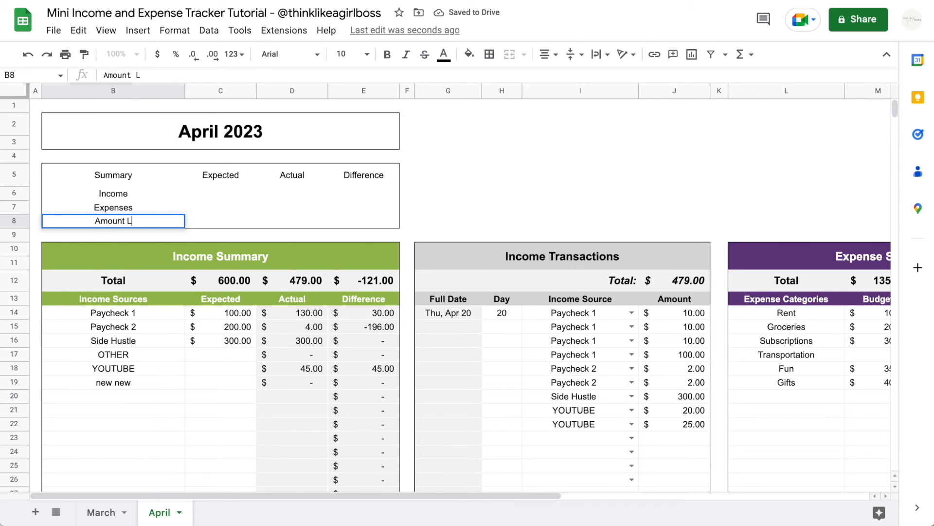
text(eft)
key(Return)
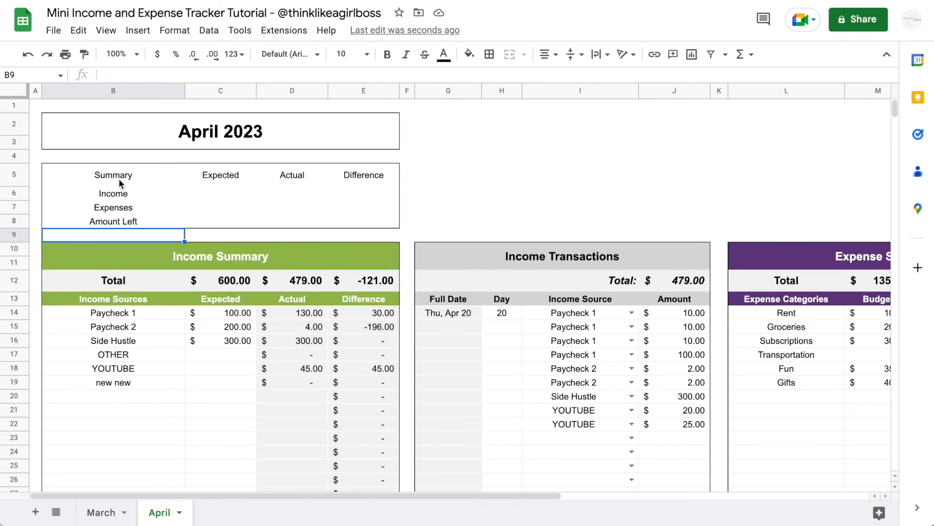
Step: Format the header row B5:E5 with bold white text at size 11 on the custom medium-blue fill
drag(119, 179, 355, 180)
key(ctrl+b)
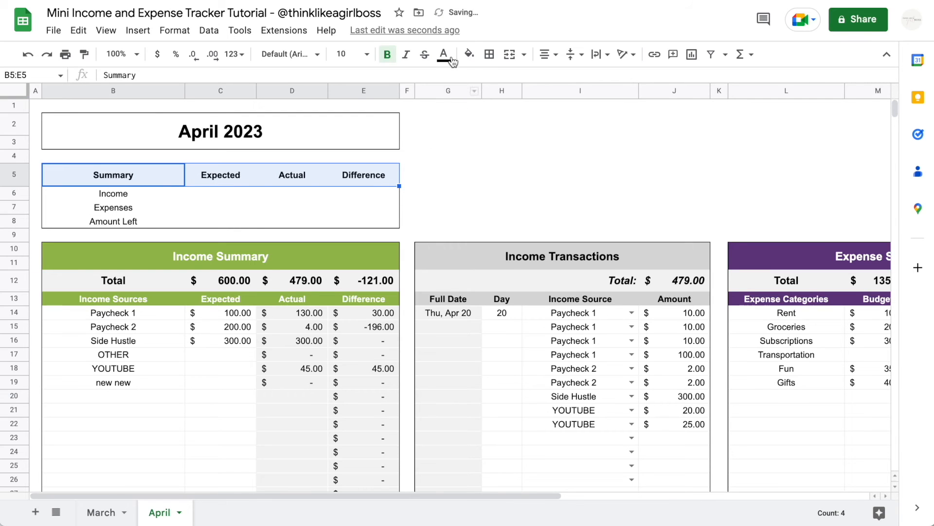
click(470, 54)
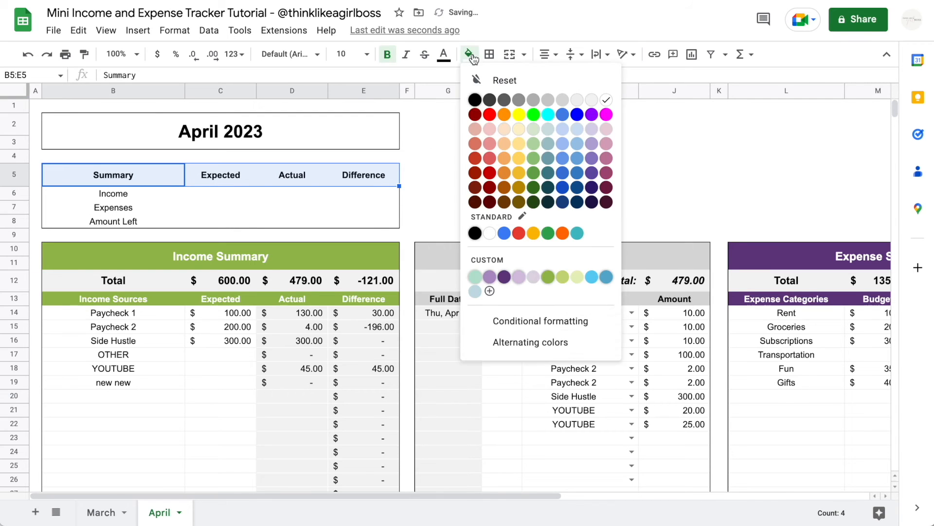
click(606, 278)
click(444, 54)
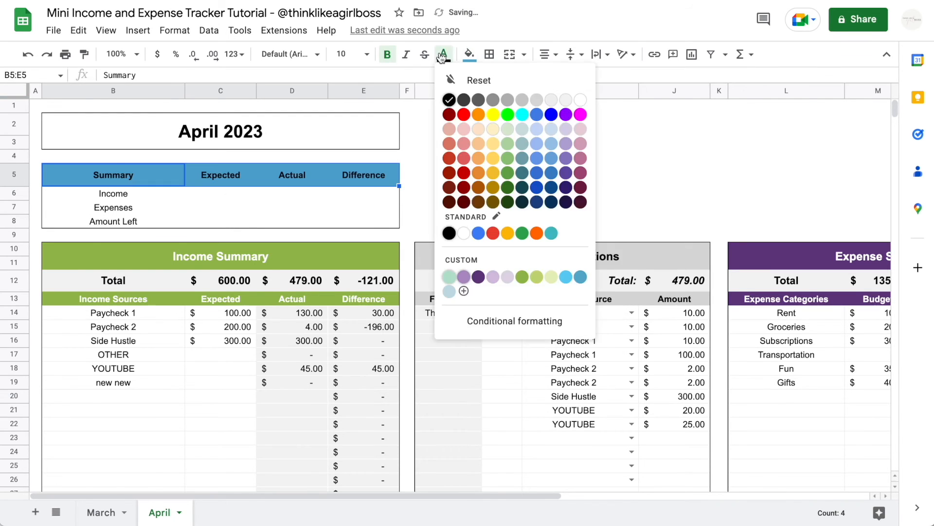
click(581, 101)
click(350, 54)
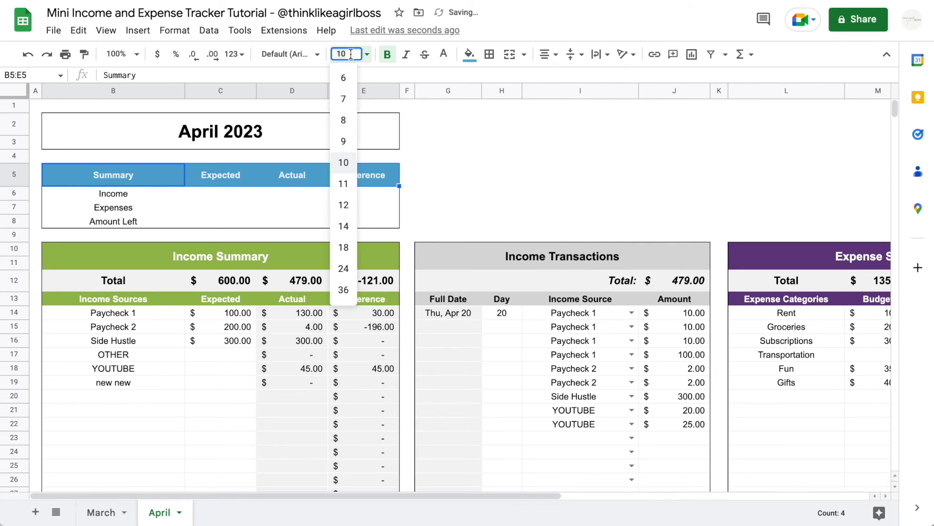
text(11)
key(Return)
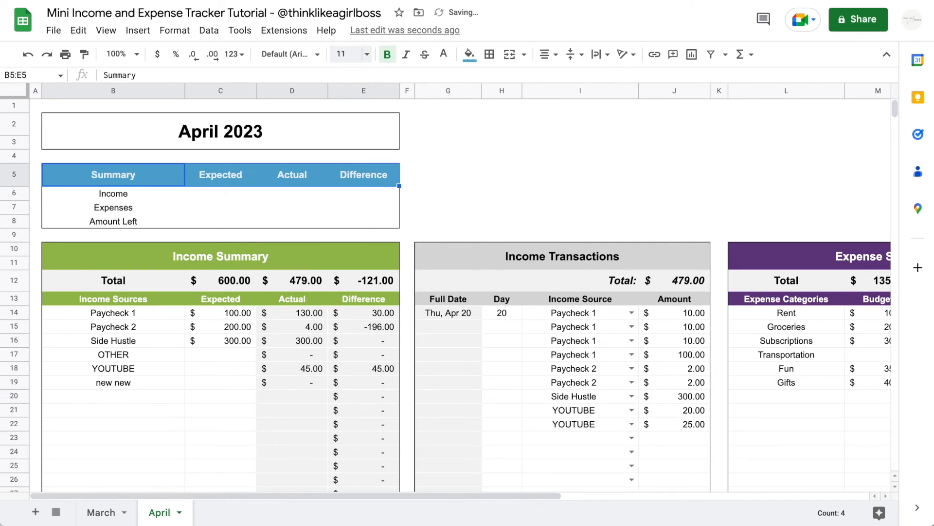
Step: Make the Income, Expenses and Amount Left labels in B6:B8 bold
drag(118, 192, 117, 220)
key(ctrl+b)
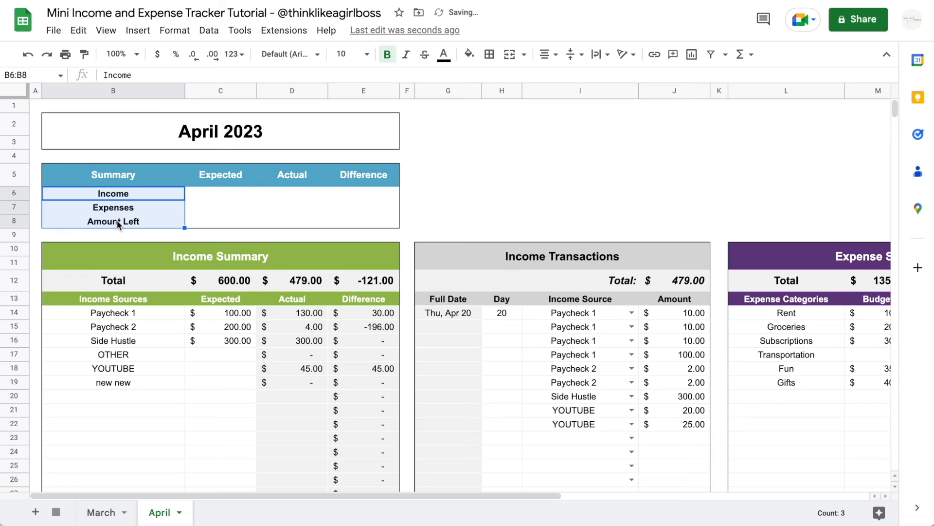
click(174, 196)
click(128, 220)
Step: Fill the Income and Expenses rows B6:E7 with the lightest gray and add white inner borders
click(127, 194)
drag(232, 200, 375, 209)
click(469, 54)
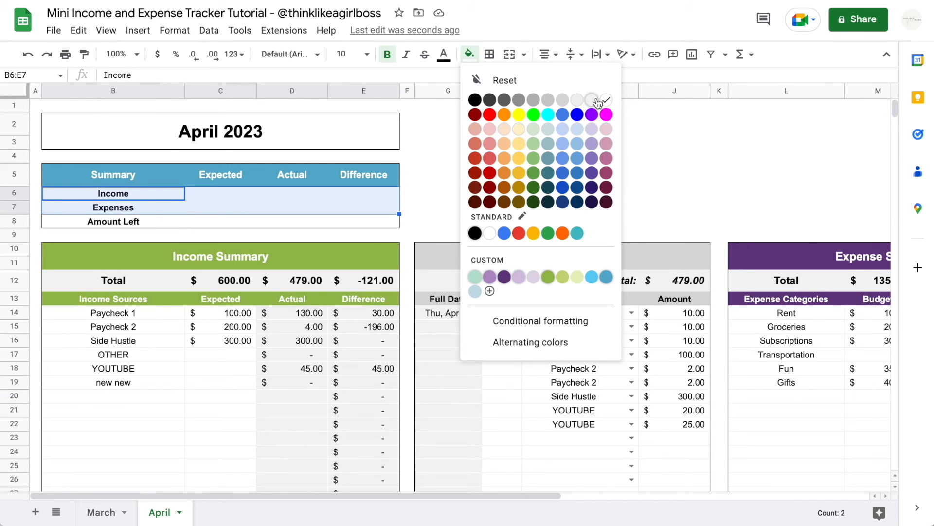
click(592, 100)
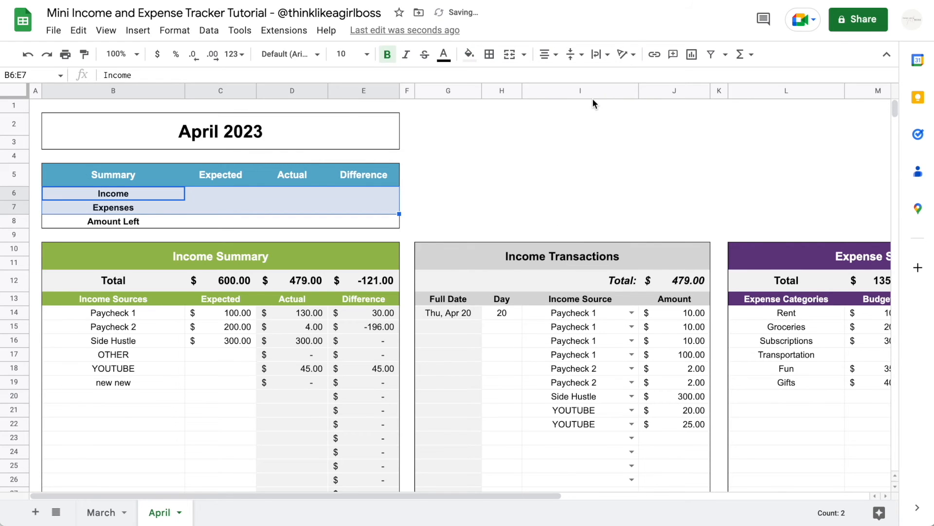
click(490, 57)
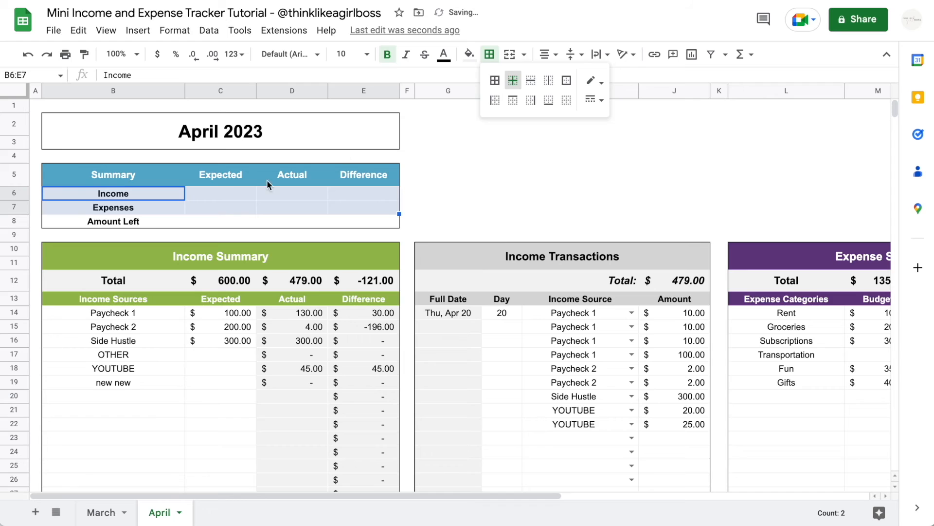
Step: Fill the Amount Left row B8:E8 with a darker light gray and add white inner borders
drag(137, 219, 355, 222)
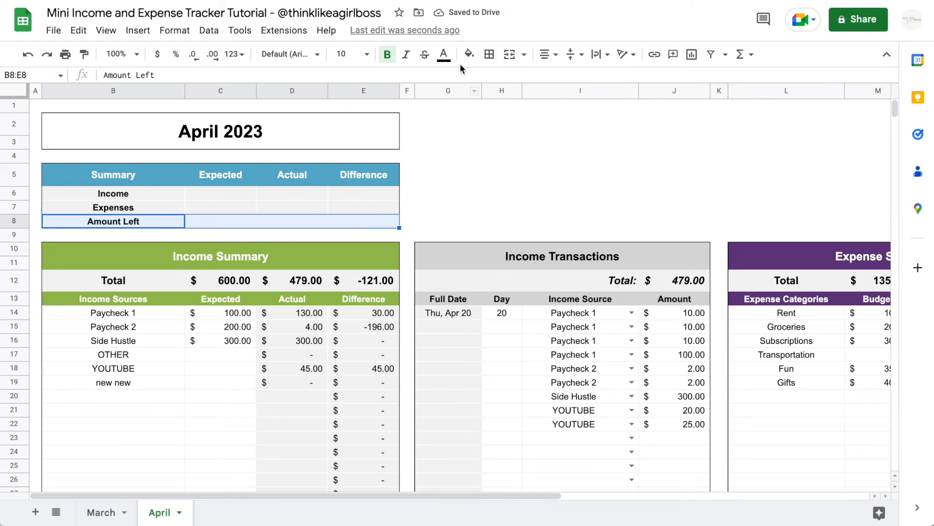
click(469, 55)
click(563, 101)
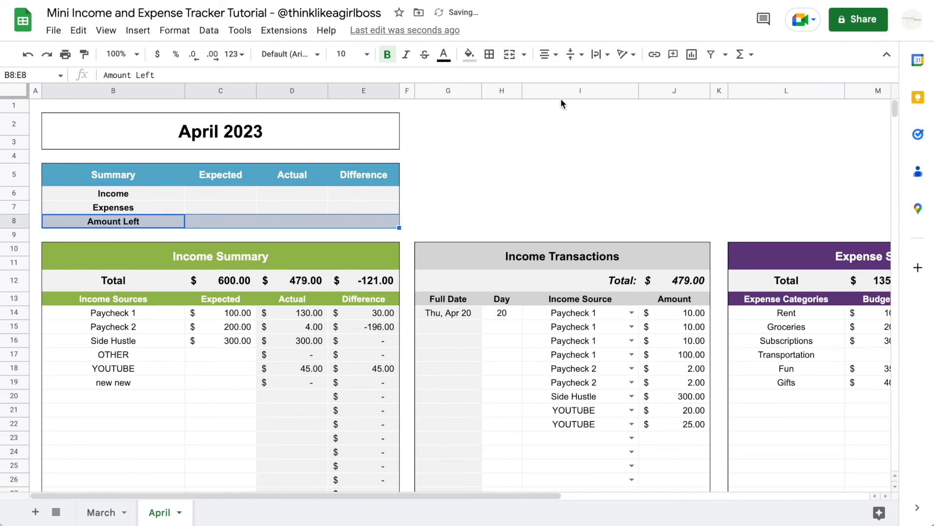
click(490, 55)
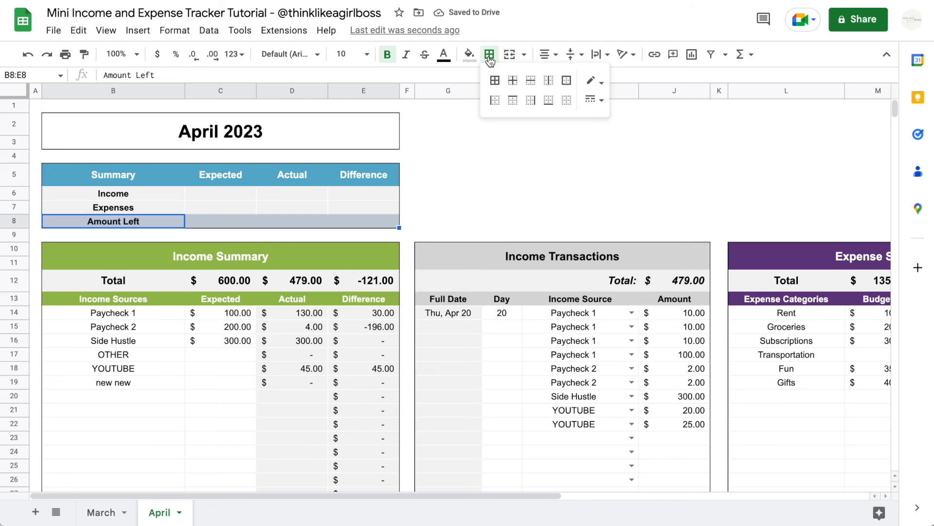
click(464, 174)
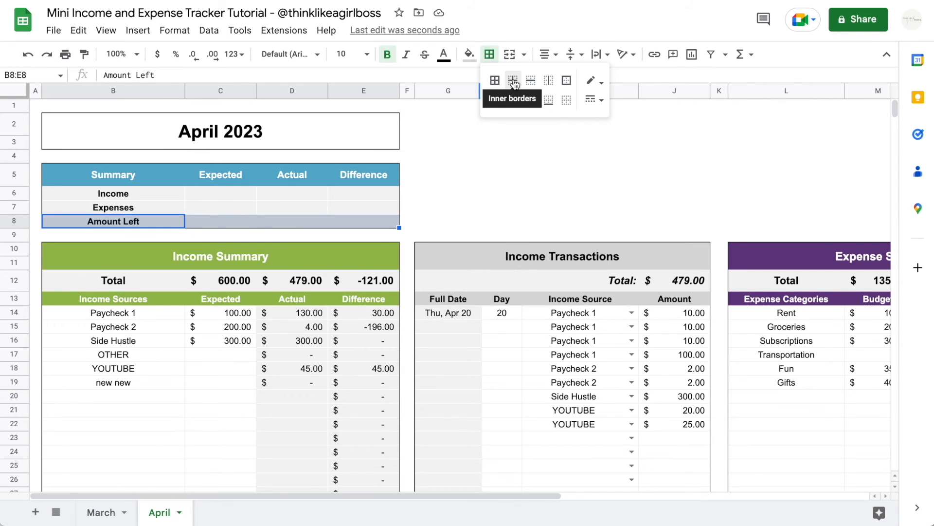
click(515, 84)
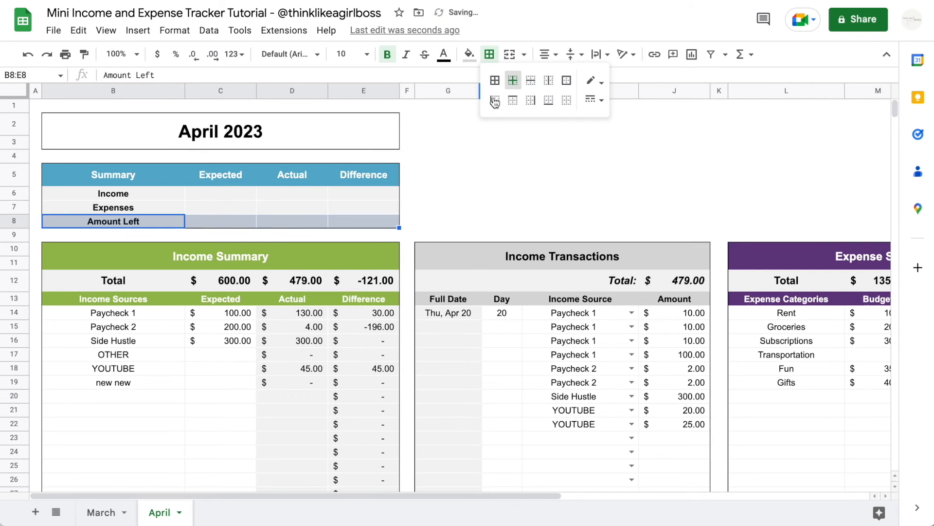
Step: Increase the height of rows 6 to 8 evenly and select the Expected Income cell C6
click(454, 196)
drag(18, 196, 20, 235)
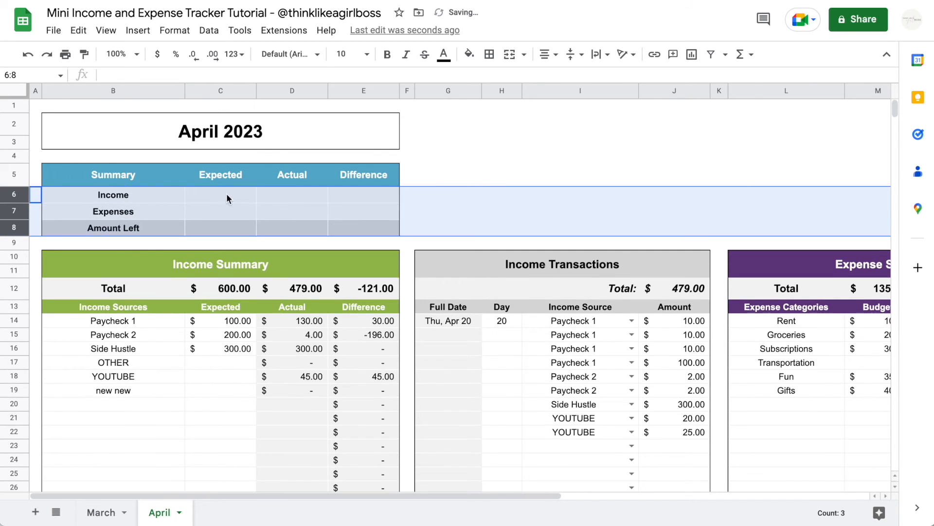
click(216, 200)
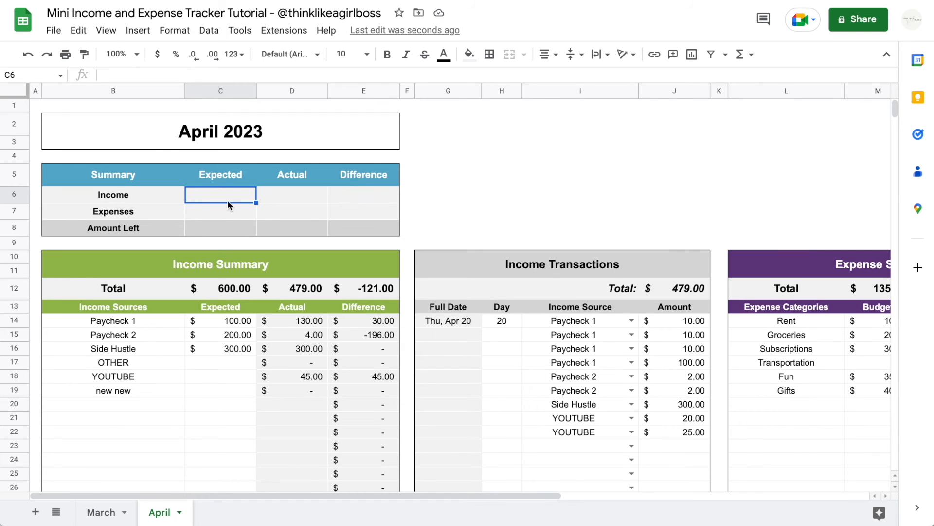
Step: Link the summary's Income row to the Income Summary totals: Expected C6 as =C12 and Actual D6 as =D12
text(=)
click(220, 295)
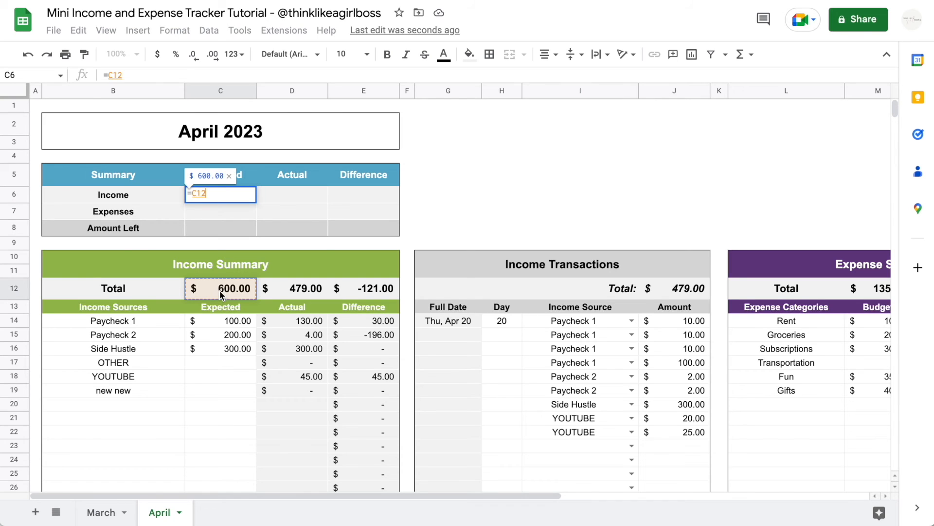
key(Return)
click(276, 201)
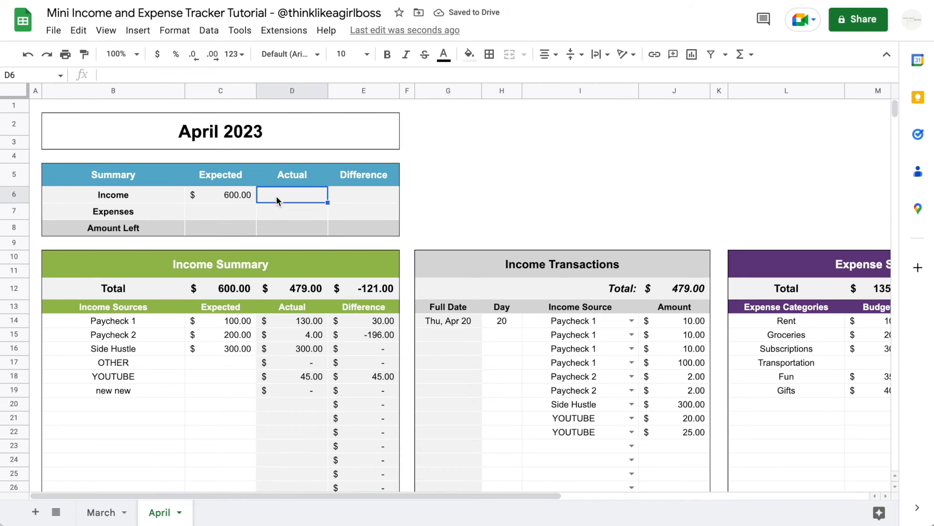
text(=)
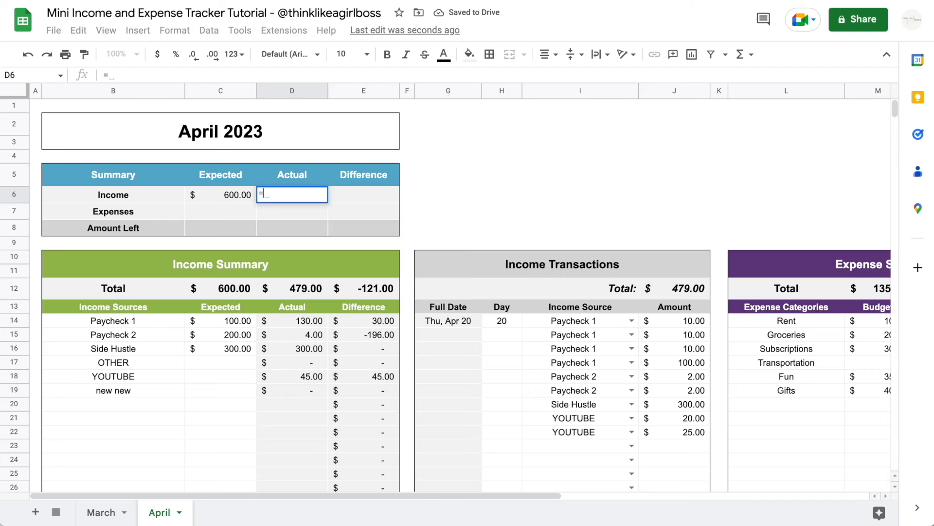
click(285, 290)
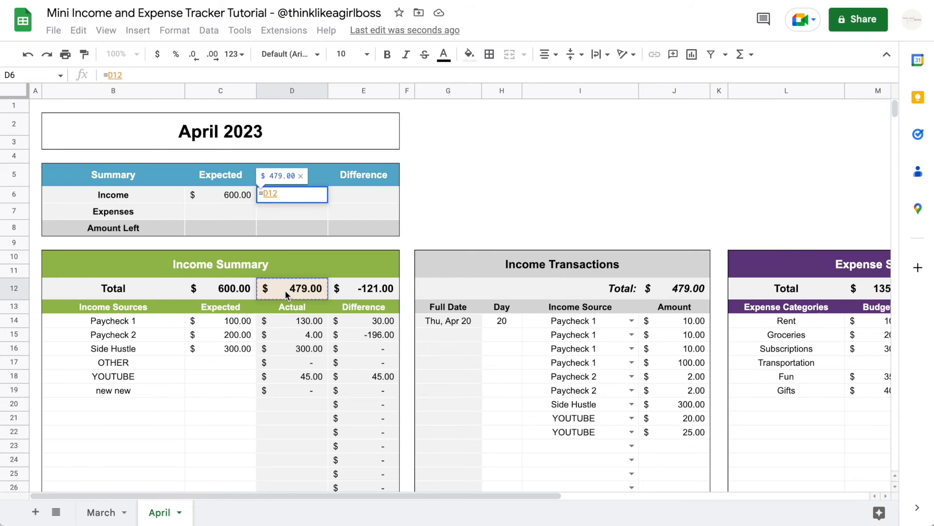
key(Tab)
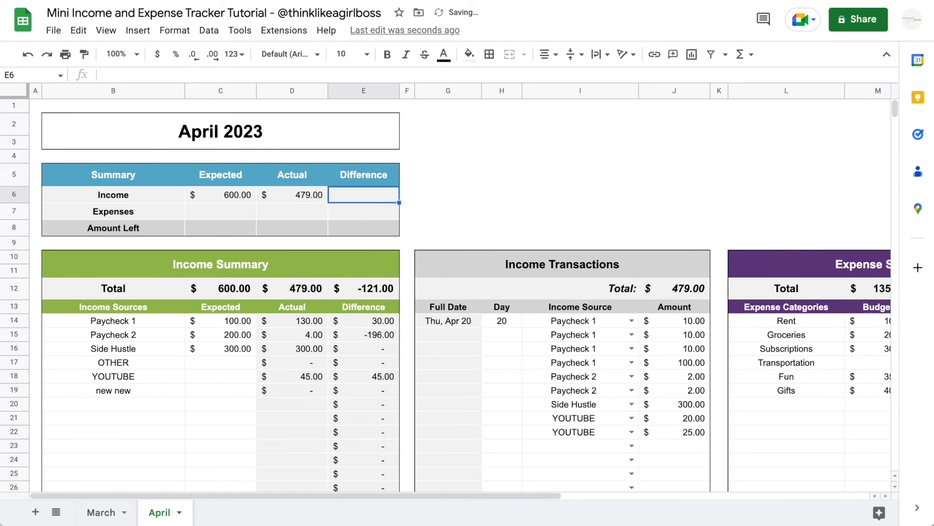
text(=)
click(365, 295)
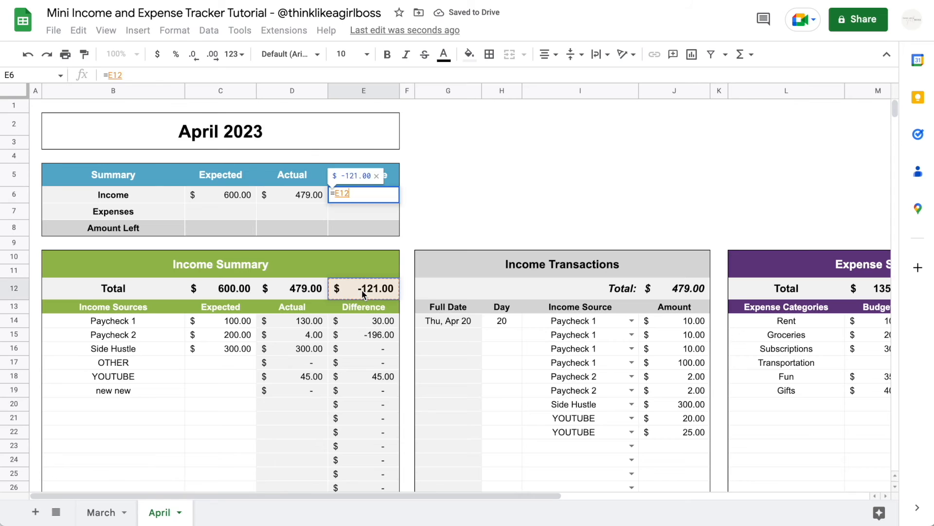
key(Return)
key(ctrl+z)
Step: Calculate the Income Difference in E6 with =D6-C6 and compare it with the Income Summary total in E12
text(=)
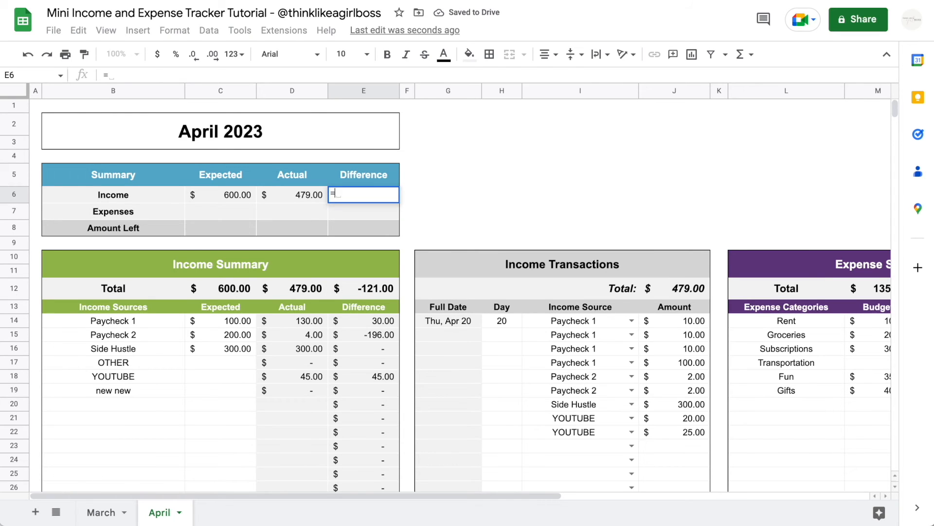
click(305, 193)
text(-)
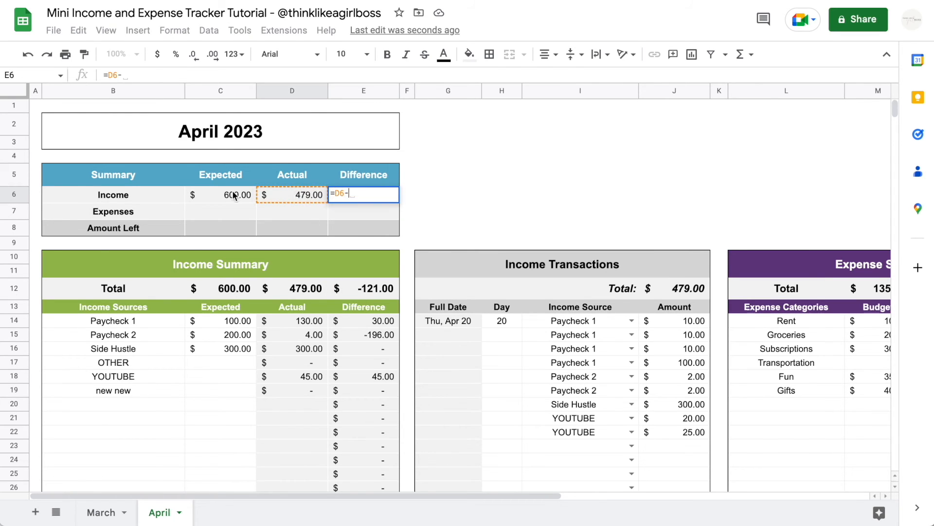
click(226, 194)
key(Return)
click(376, 197)
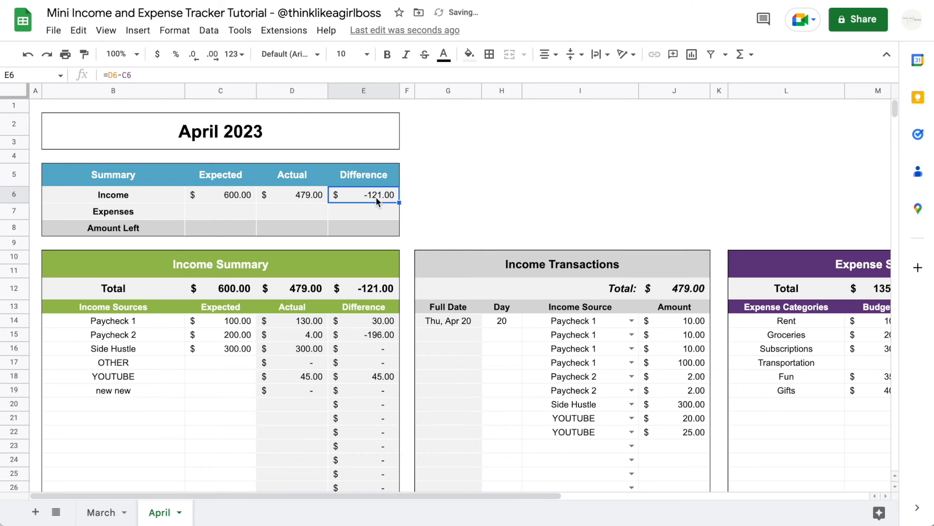
ctrl+click(375, 289)
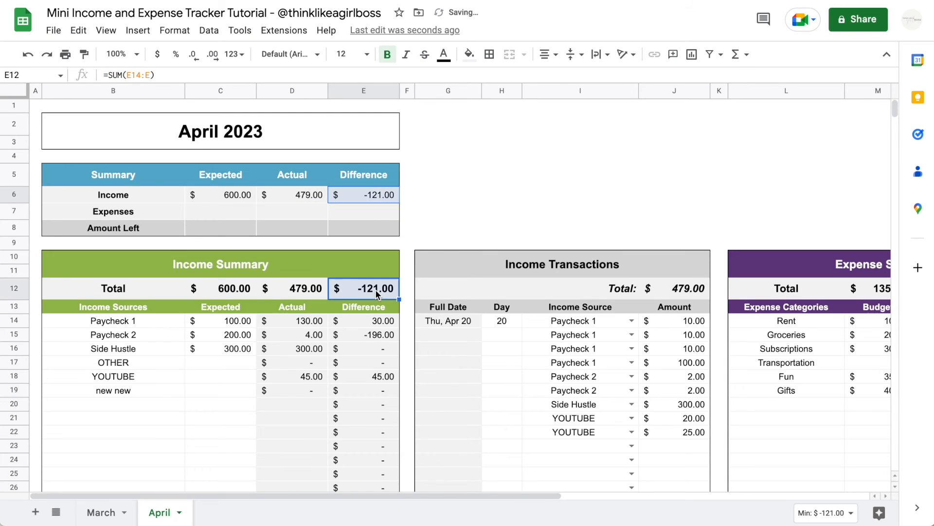
Step: Link the summary's Expenses row to the Expense Summary totals: Expected C7 as =M12 and Actual D7 as =N12
click(231, 215)
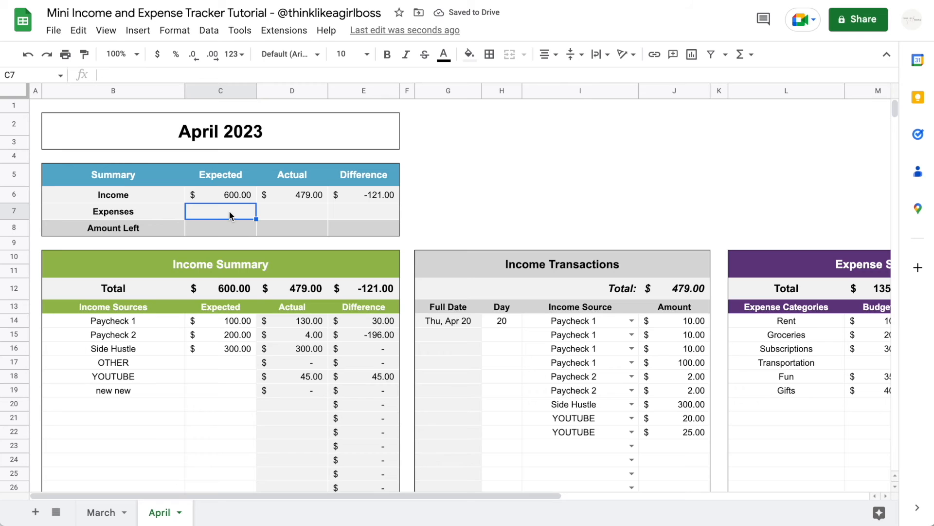
text(=)
scroll(535, 203, right, 10)
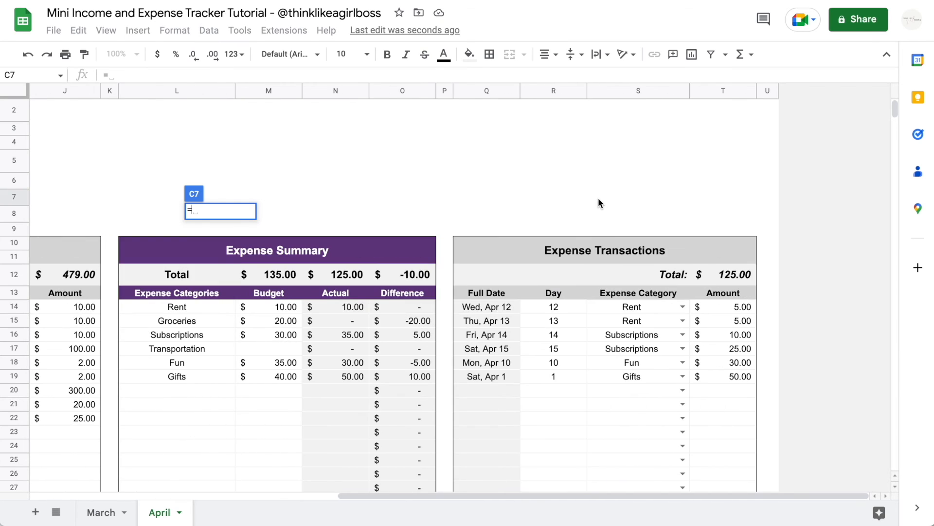
click(261, 280)
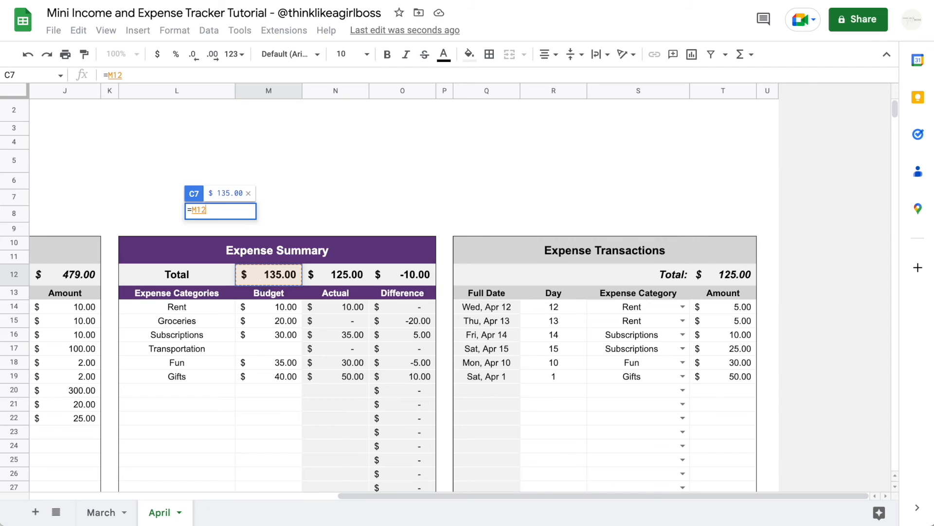
key(Tab)
text(=)
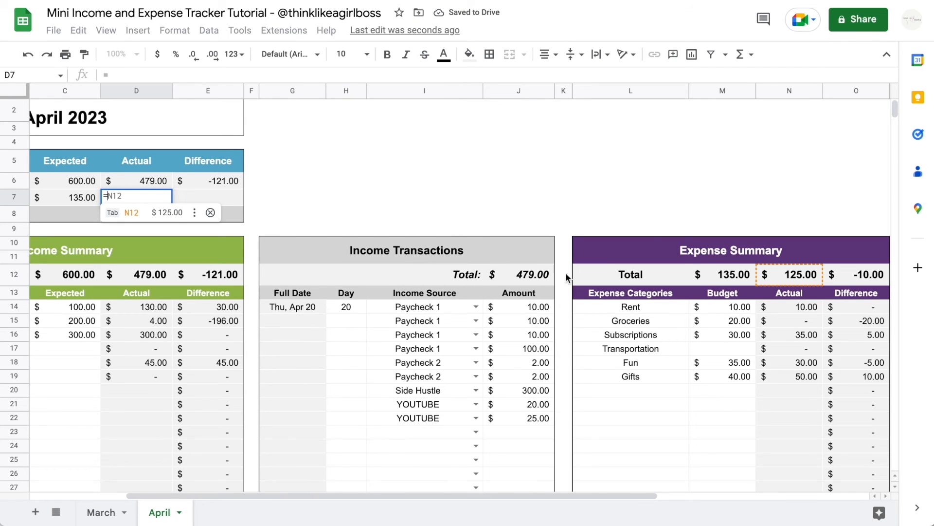
click(770, 282)
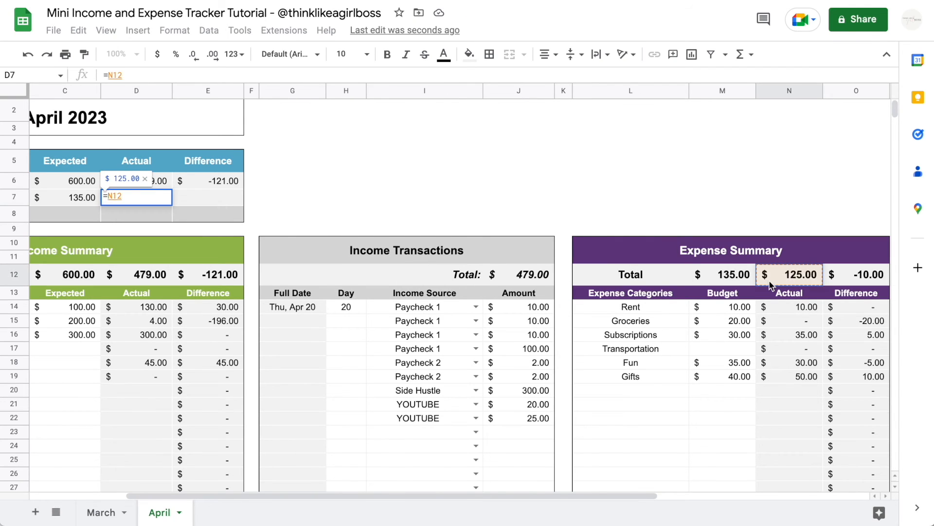
key(Return)
Step: Calculate the Expenses Difference in E7 with =D7-C7 and check it against the Expense Summary total in O12
click(367, 194)
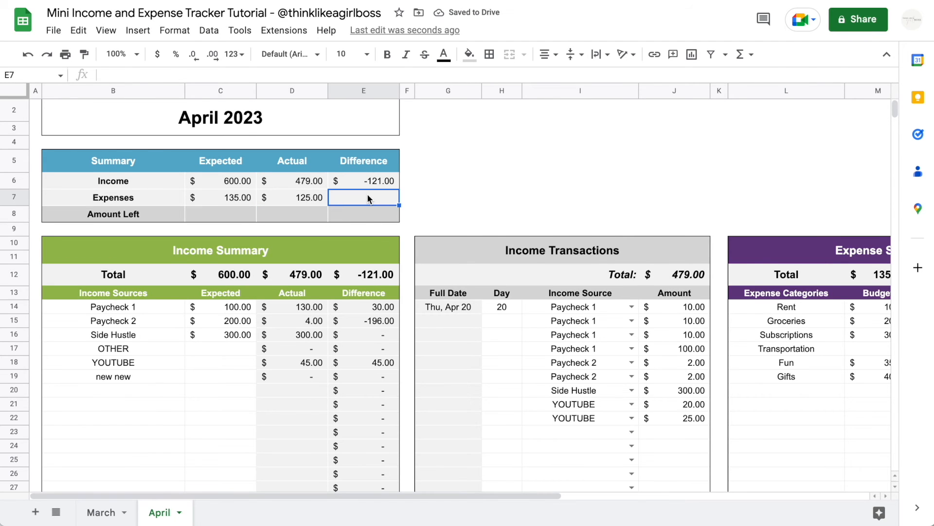
text(=)
click(305, 195)
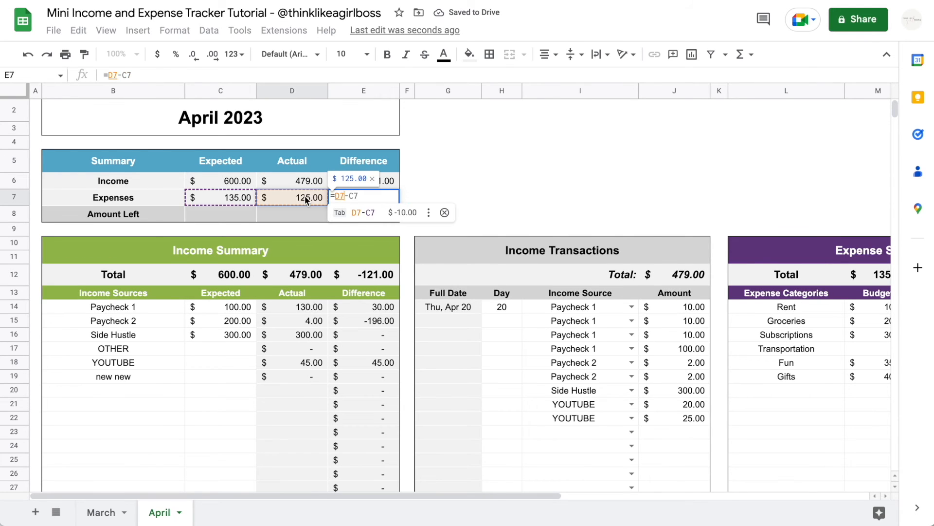
text(-)
click(234, 199)
key(Return)
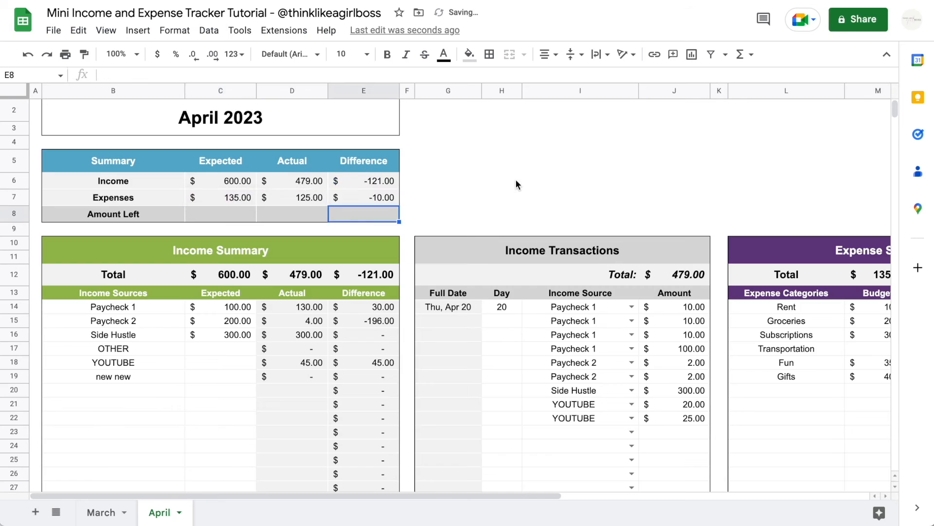
scroll(517, 184, right, 10)
click(565, 274)
scroll(564, 274, left, 10)
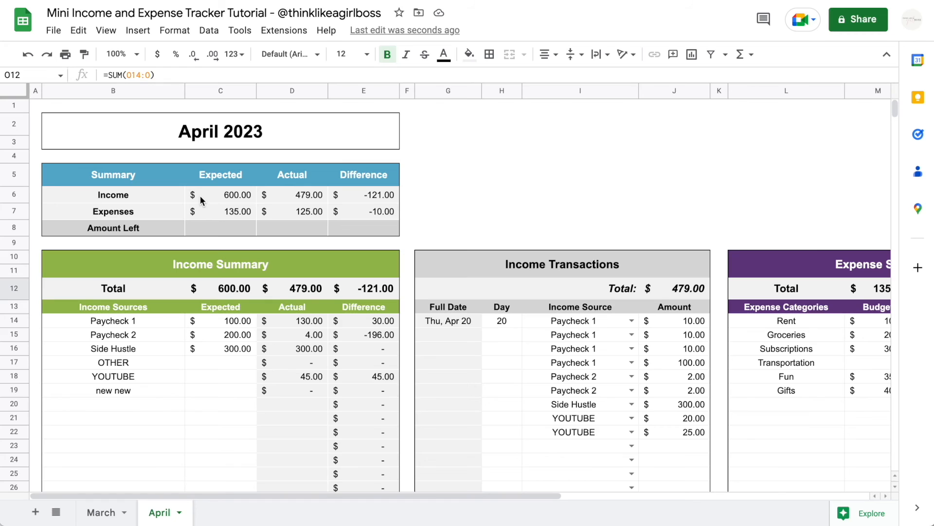
Step: Calculate the expected Amount Left in C8 by subtracting expenses from income with =C6-C7
click(200, 227)
text(=)
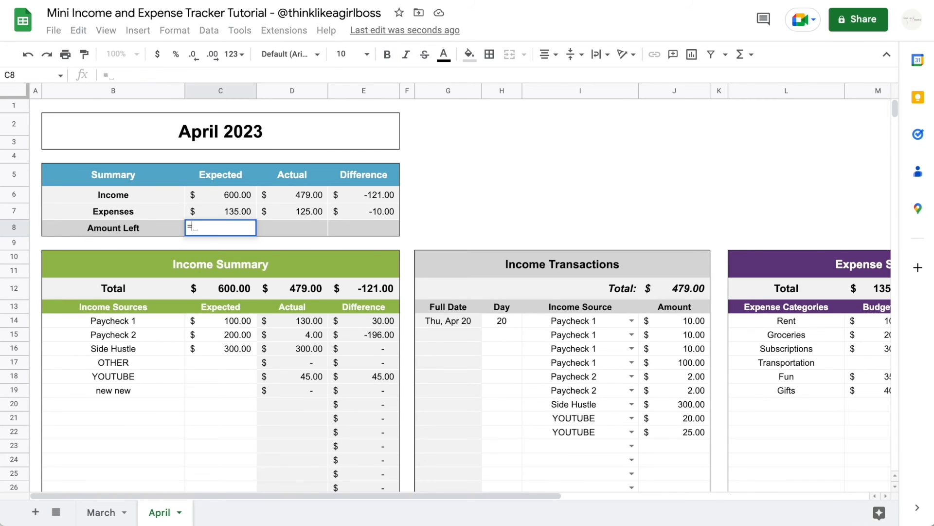
click(220, 198)
text(-)
click(225, 211)
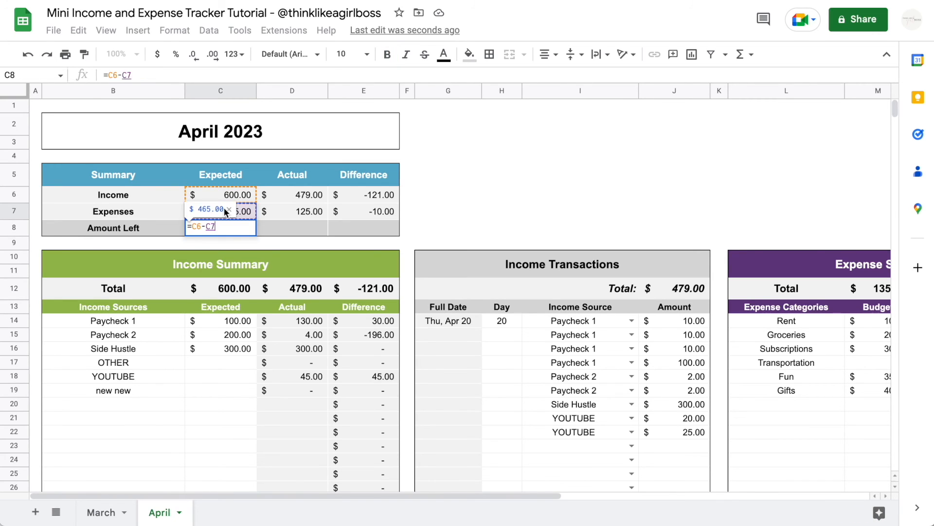
key(Tab)
click(511, 184)
click(301, 226)
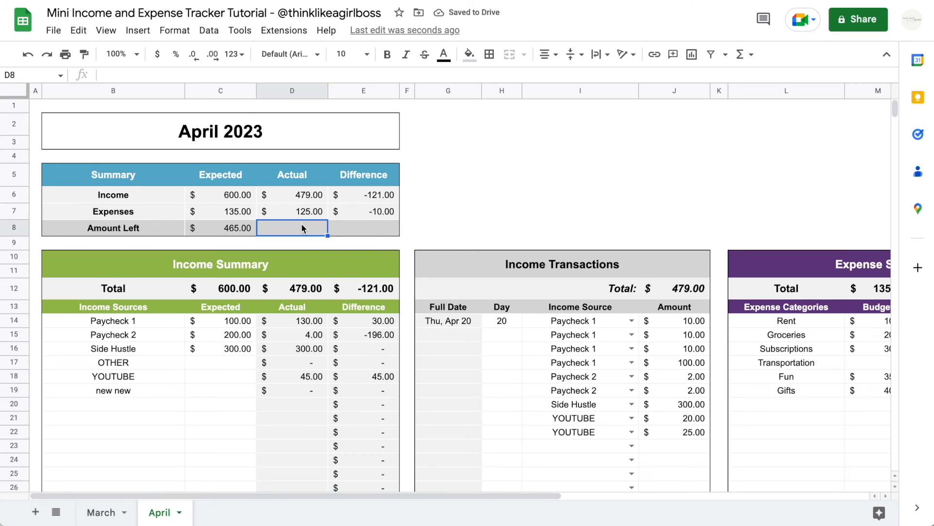
text(=D6-D7)
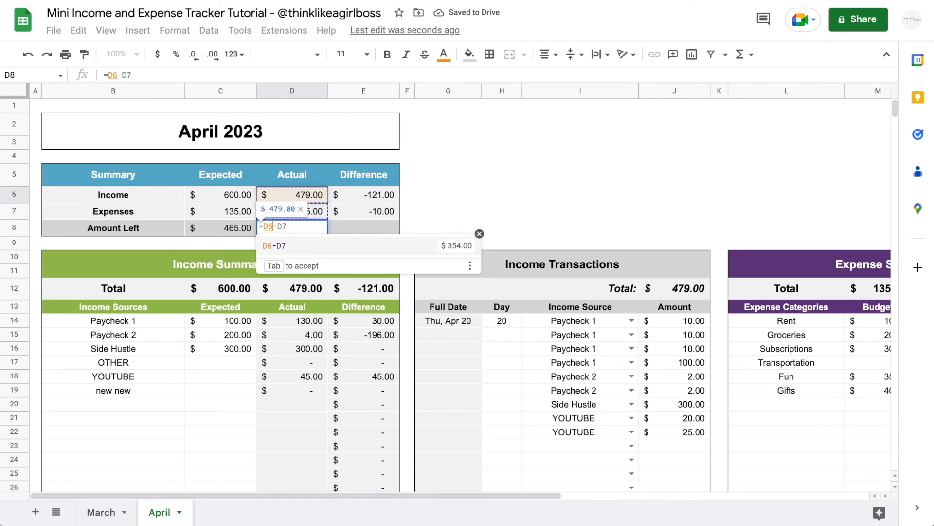
key(Return)
key(super+z)
Step: Copy the Amount Left formula from C8 and paste only the formula into D8:E8
click(221, 227)
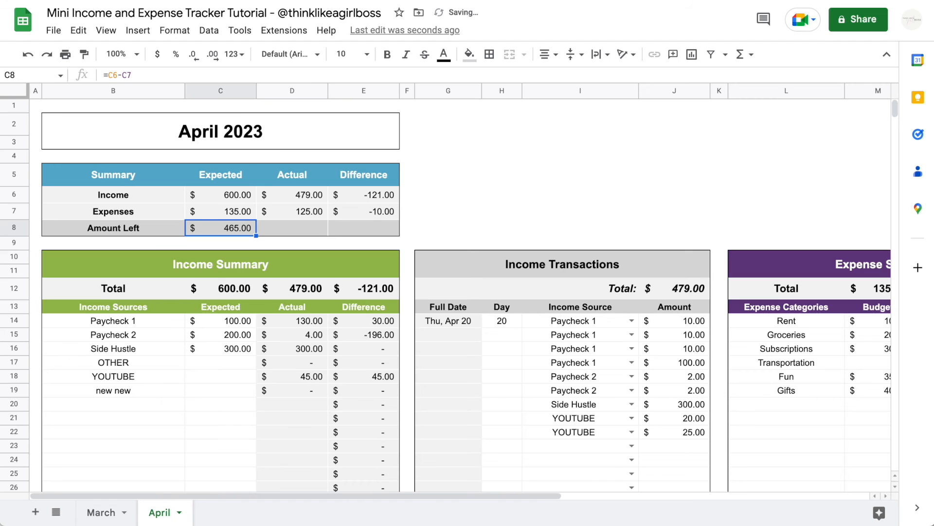
key(super+c)
key(Right)
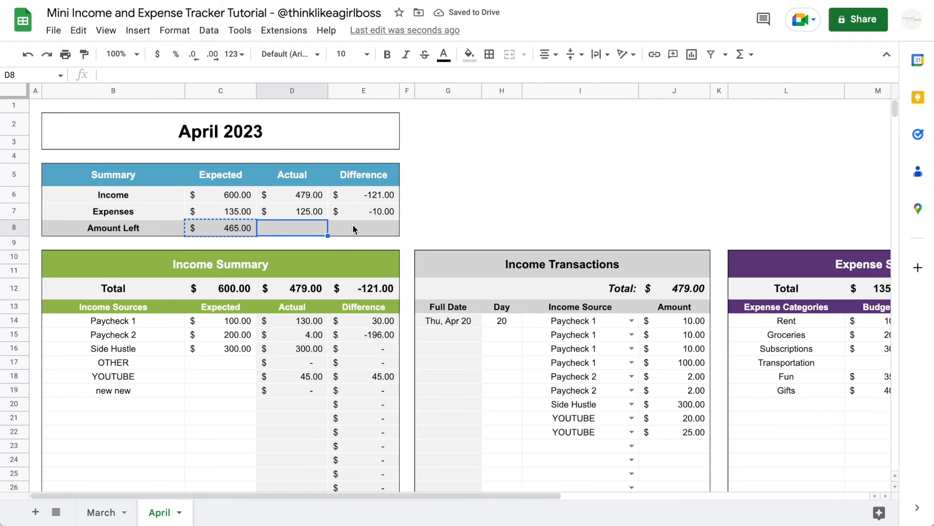
shift+click(366, 226)
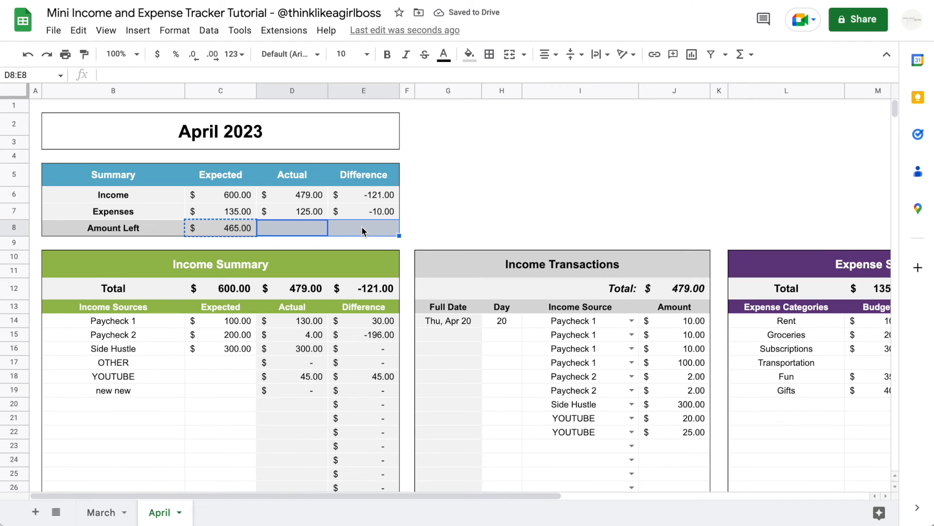
right_click(361, 228)
mouse_move(554, 212)
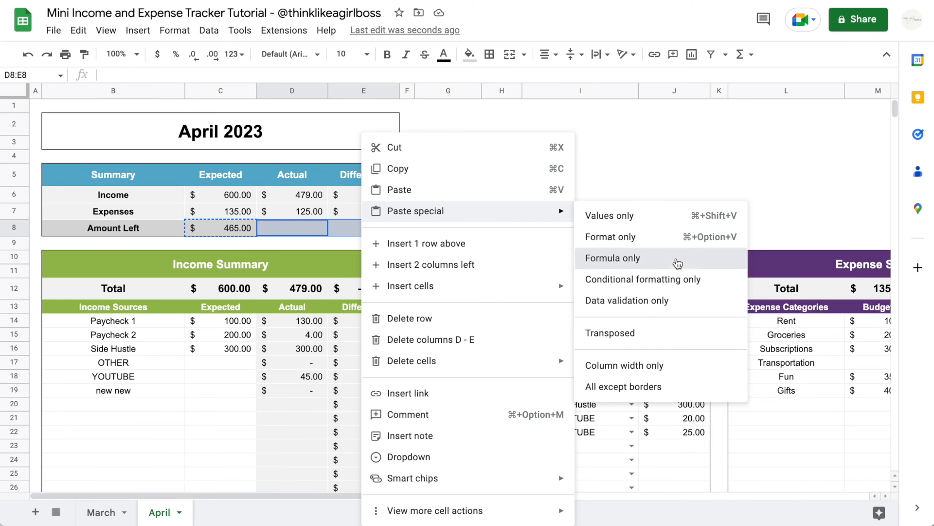
click(678, 264)
click(453, 176)
Step: Make the Actual amounts in D6:D8 of the summary table bold
drag(315, 194, 307, 228)
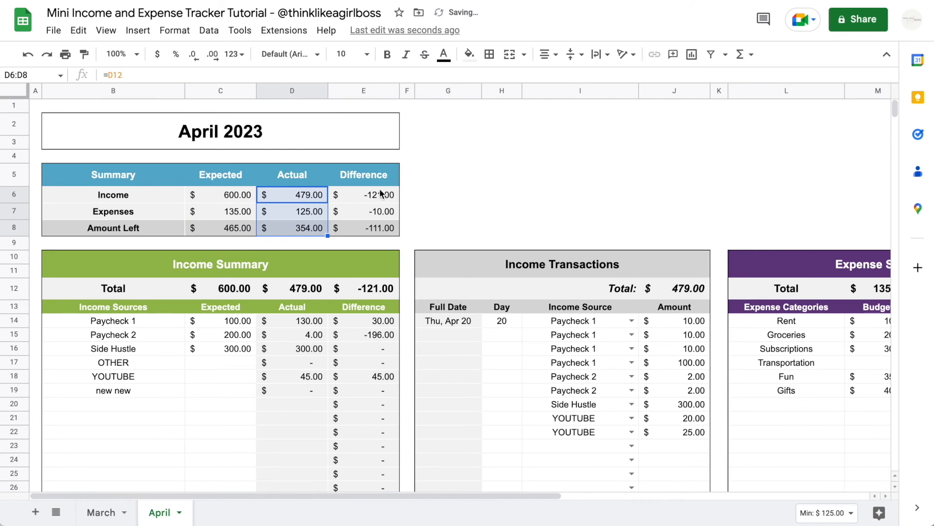
key(ctrl+b)
click(453, 181)
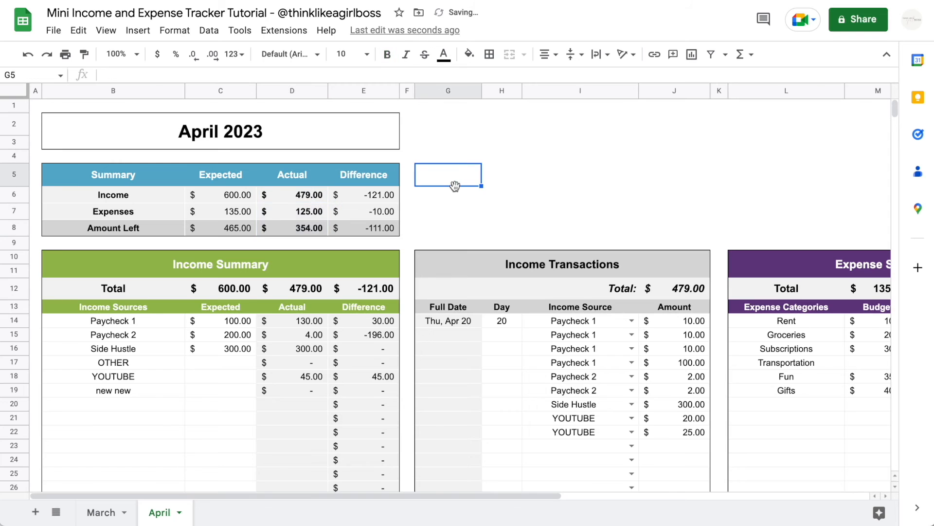
key(Right)
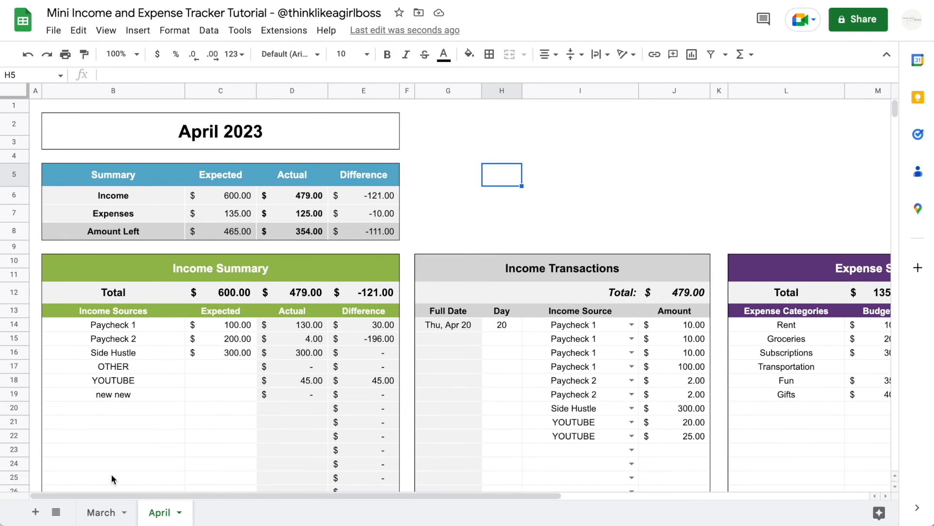
Step: Examine the formulas and formatting of the Difference cells and the Expenses row in the March sheet's summary table
click(101, 512)
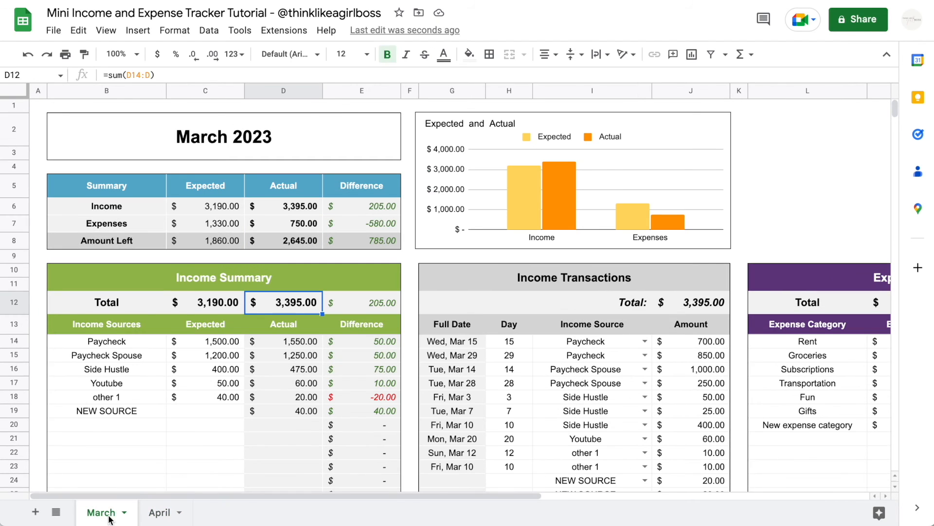
click(379, 206)
click(378, 223)
click(378, 239)
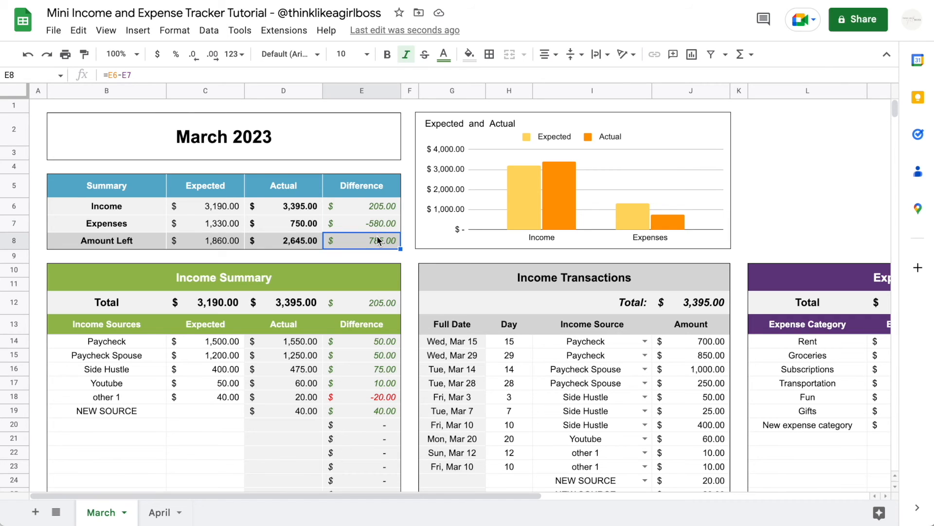
click(357, 203)
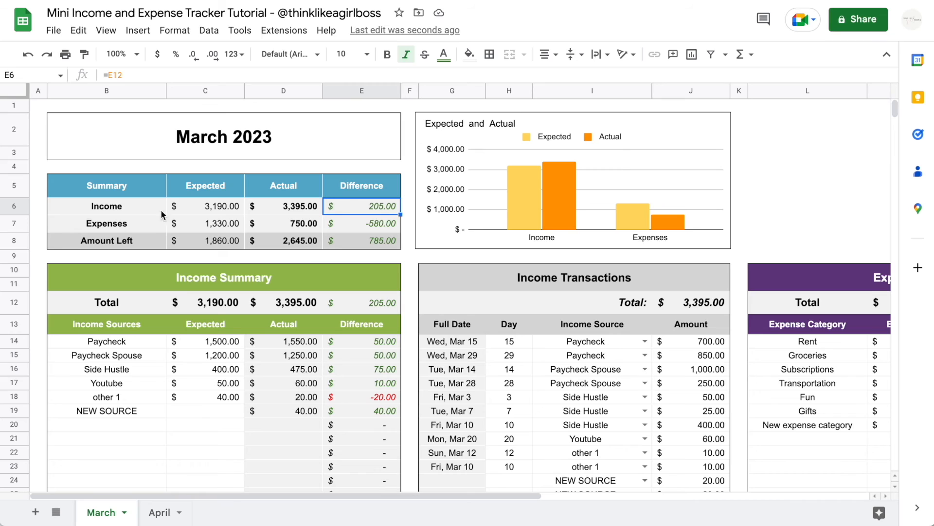
click(218, 227)
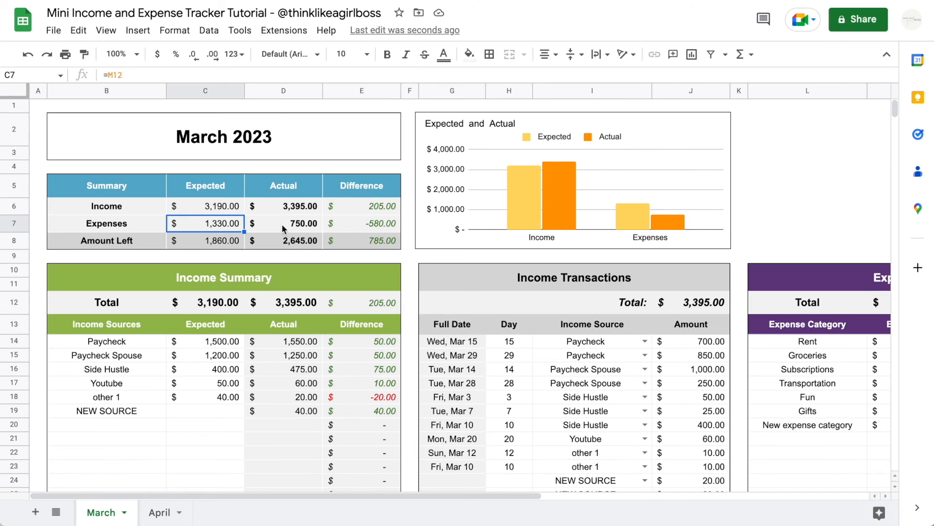
click(344, 225)
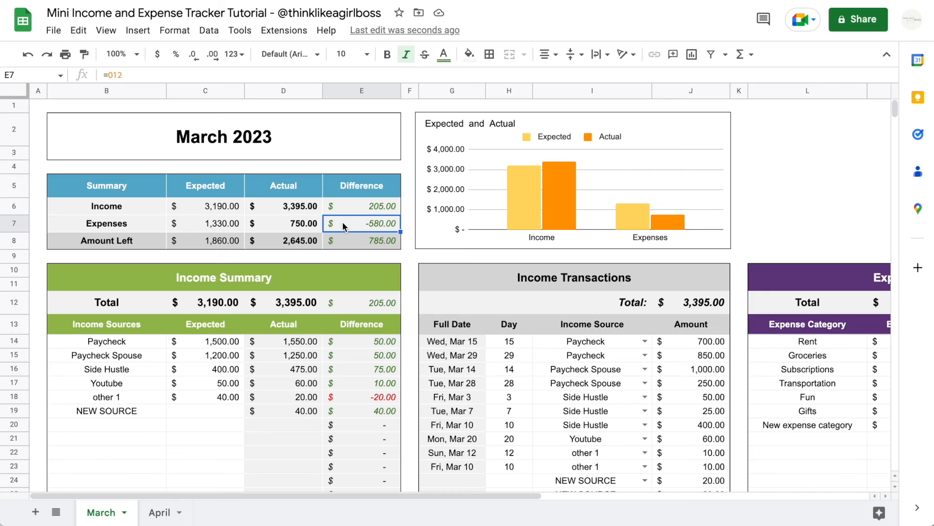
Step: Compare how positive and negative differences are coloured in March's summary, Expense Summary and Income Summary tables
click(218, 226)
click(281, 227)
click(357, 229)
key(Up)
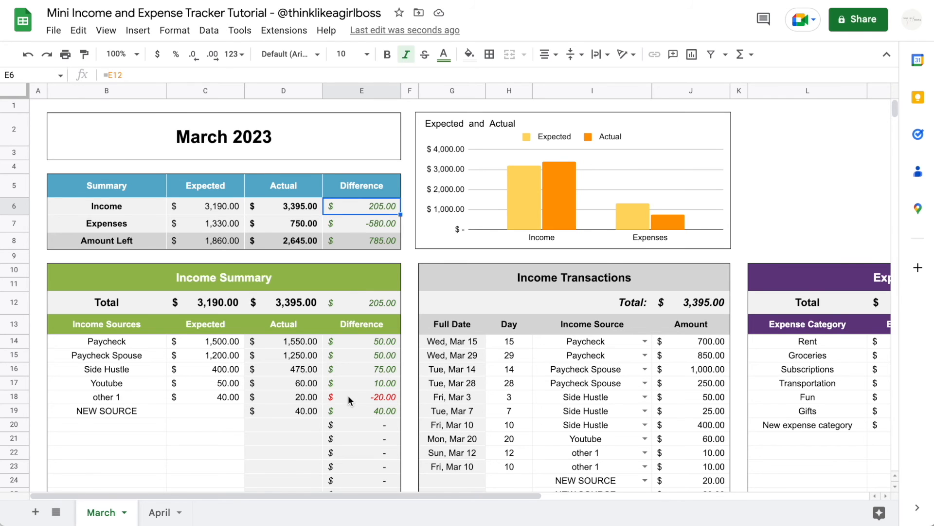
scroll(348, 395, right, 10)
scroll(348, 395, down, 1)
click(460, 341)
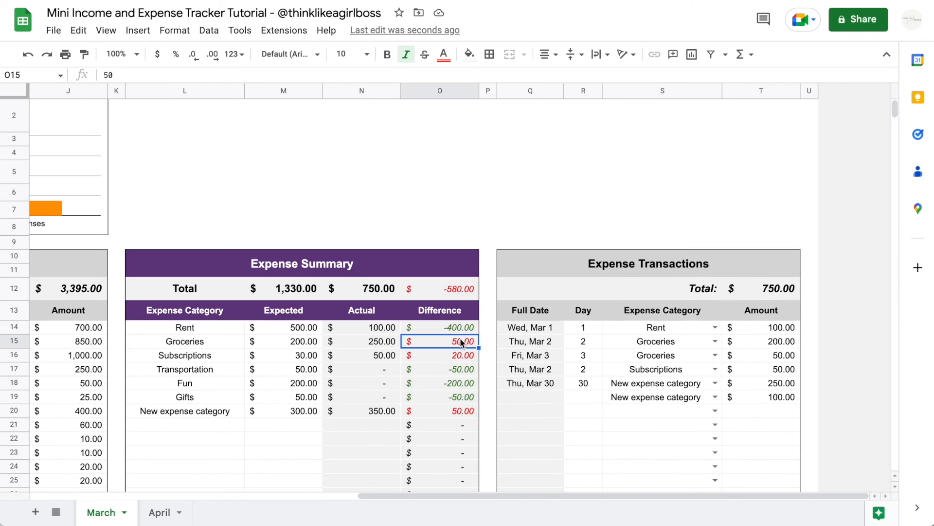
scroll(460, 338, left, 10)
click(374, 352)
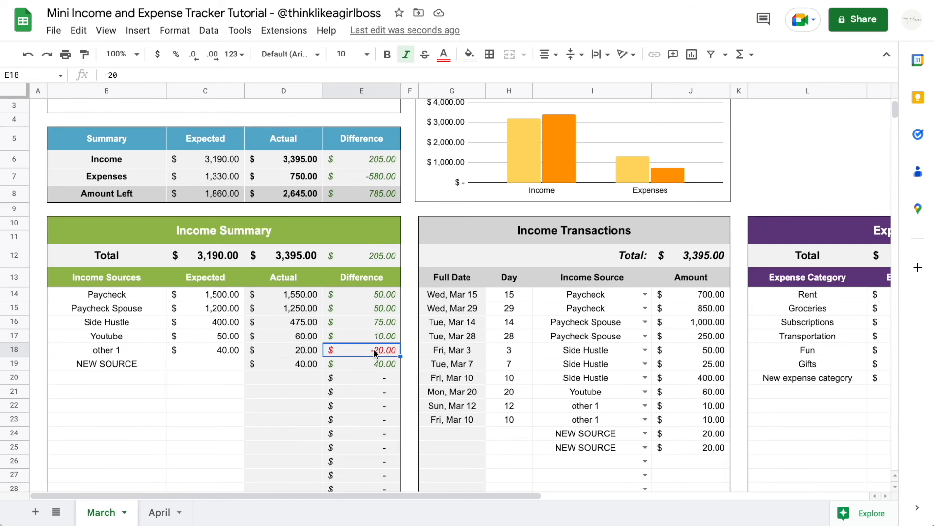
scroll(454, 354, up, 2)
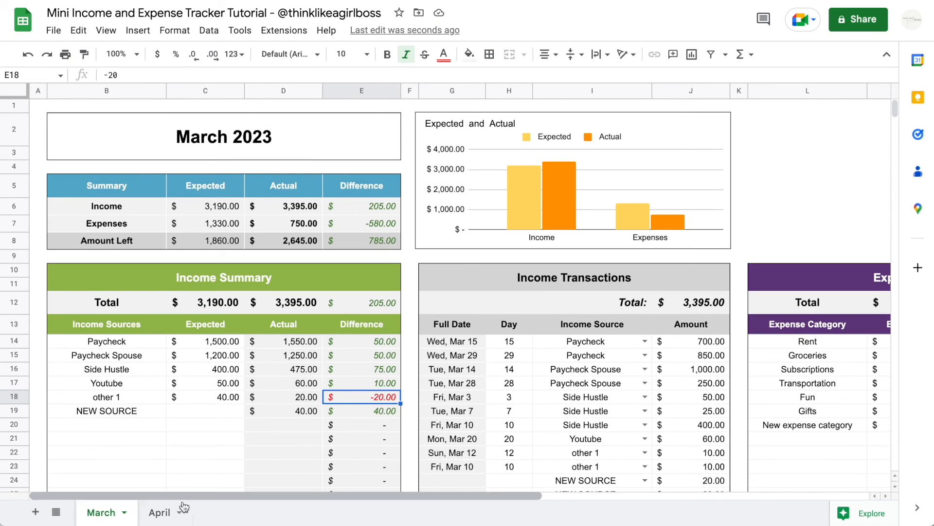
Step: Start a conditional format rule on the April sheet's Income difference cell E6 for values less than 0
click(160, 513)
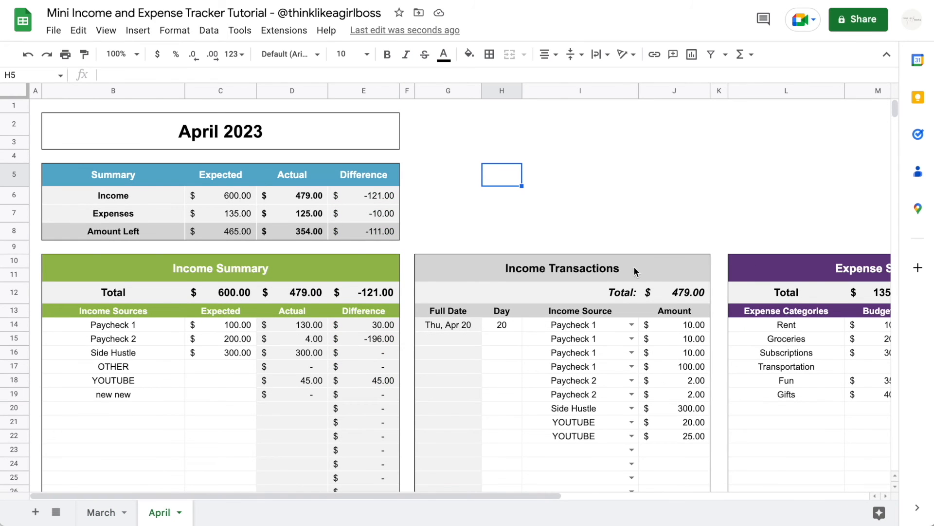
scroll(634, 267, right, 5)
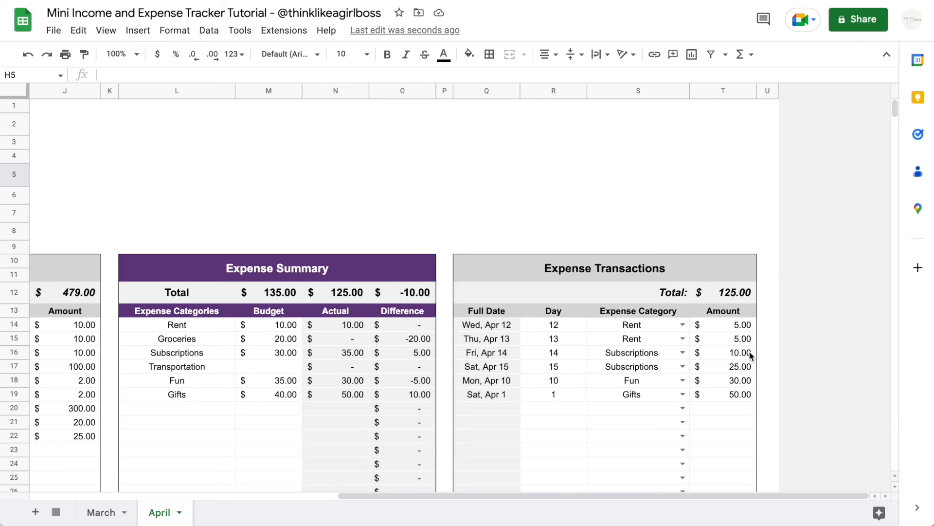
scroll(638, 309, left, 5)
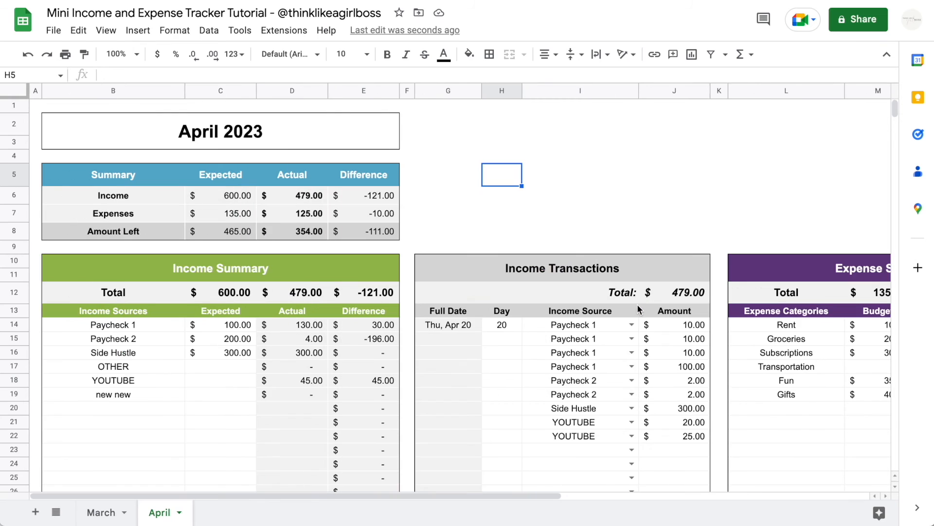
click(355, 196)
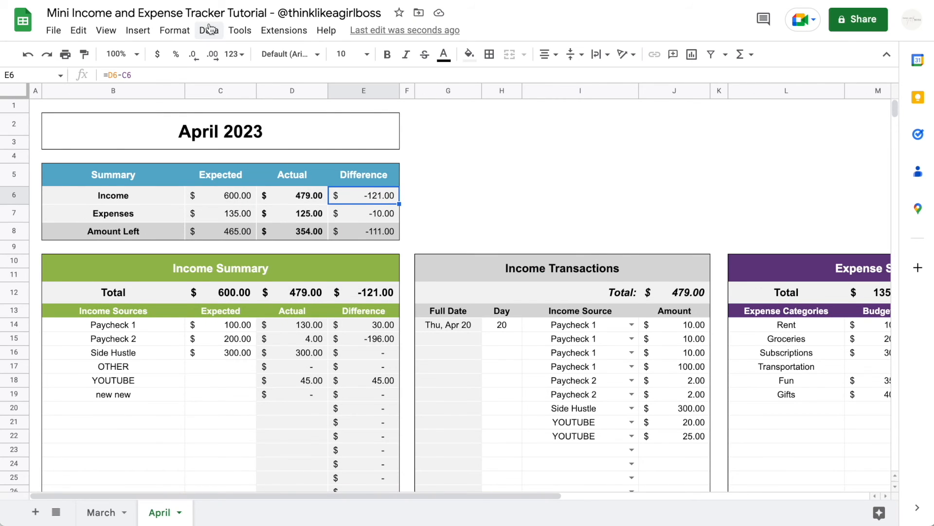
click(175, 30)
click(238, 255)
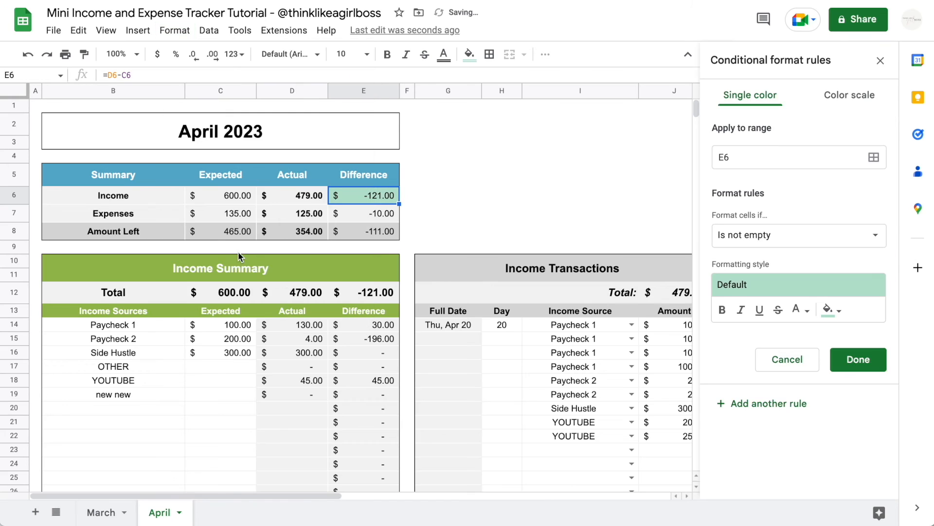
click(751, 235)
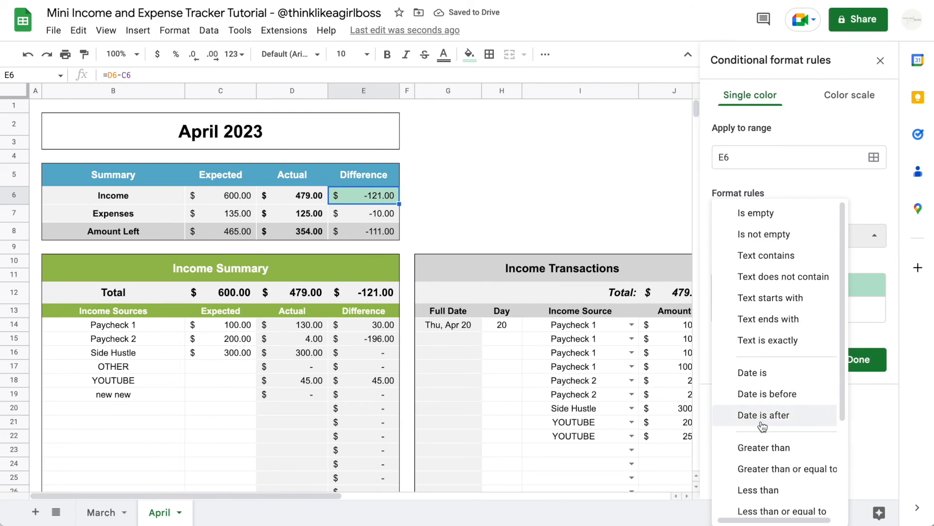
scroll(759, 423, down, 2)
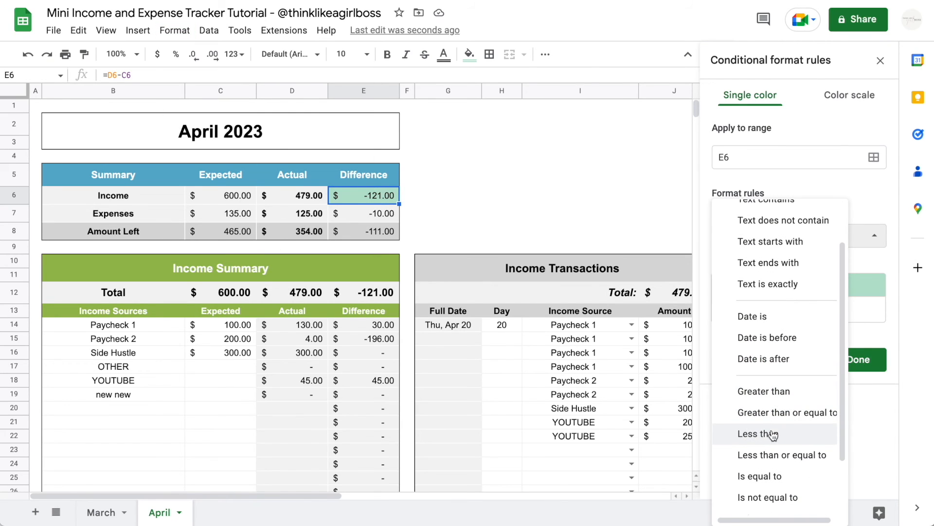
click(773, 434)
click(753, 263)
text(0)
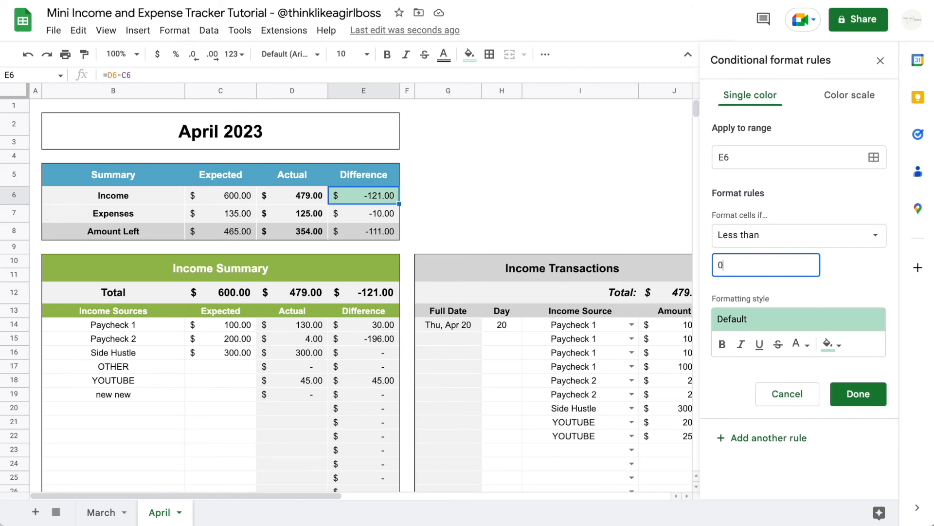
Step: Style the less-than-0 rule with no fill and red italic text, and save it
click(832, 344)
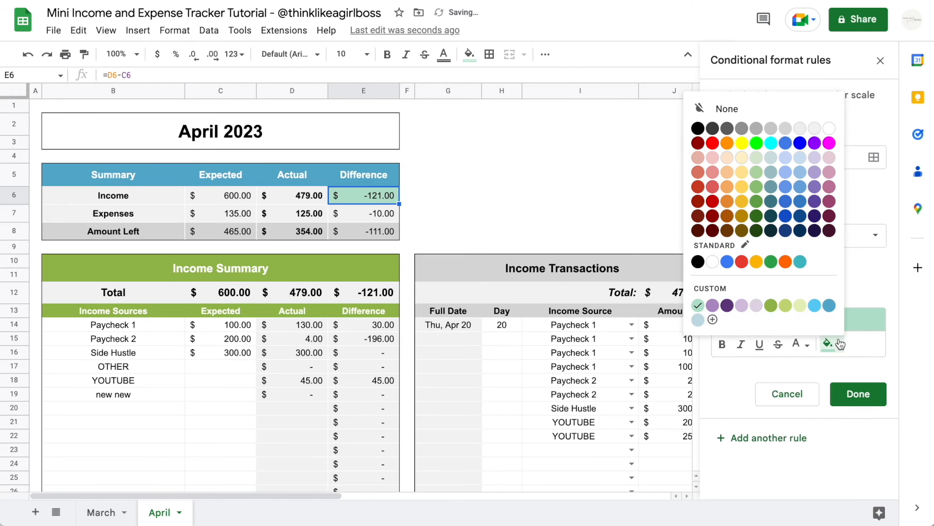
click(776, 107)
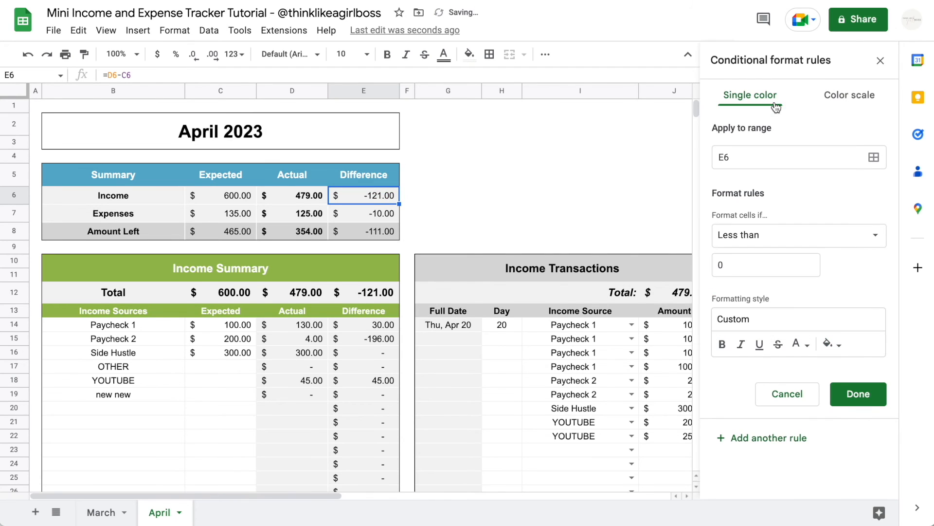
click(808, 344)
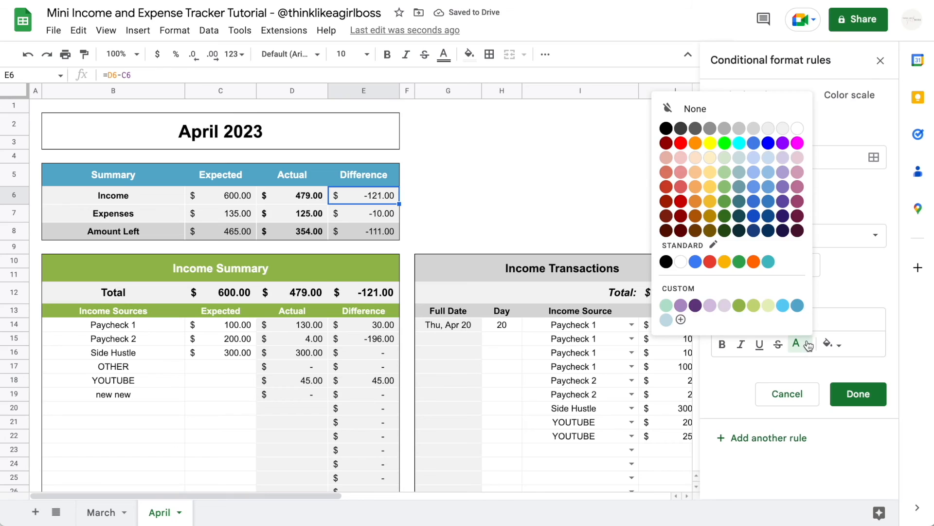
click(681, 143)
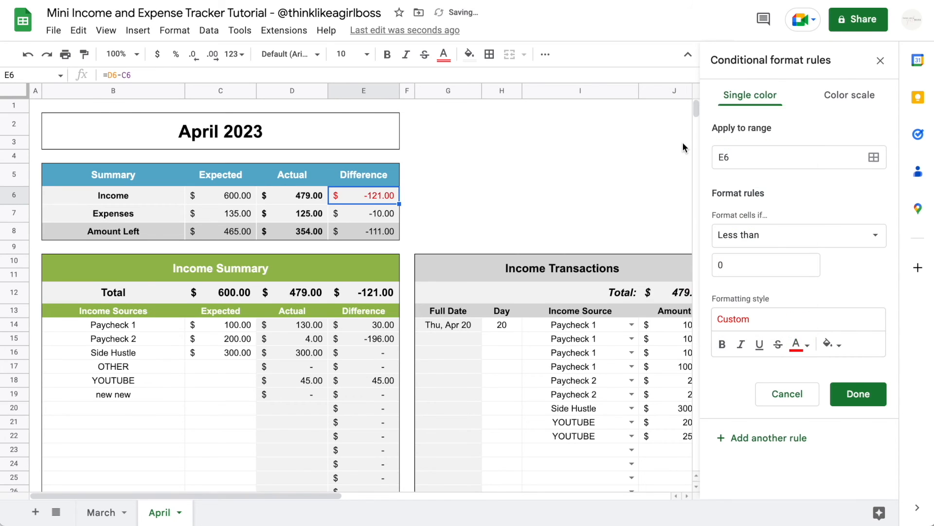
click(742, 346)
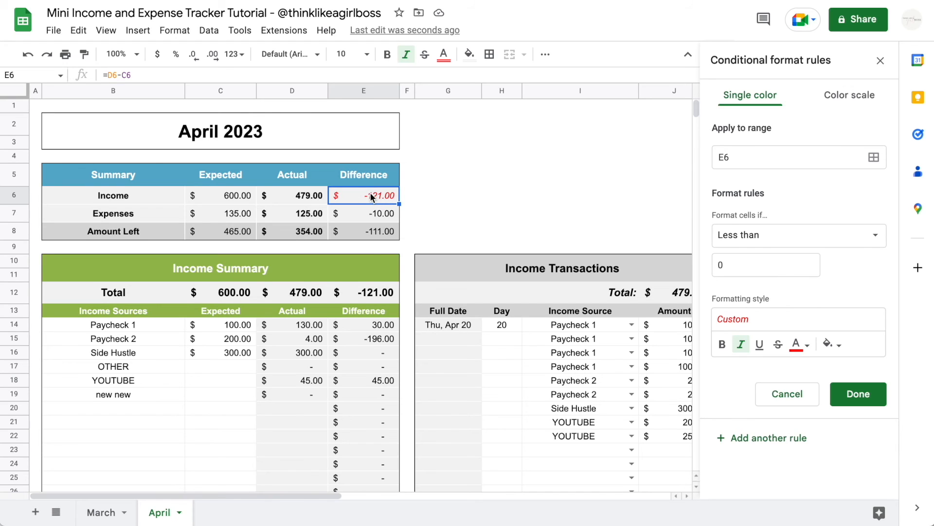
click(880, 395)
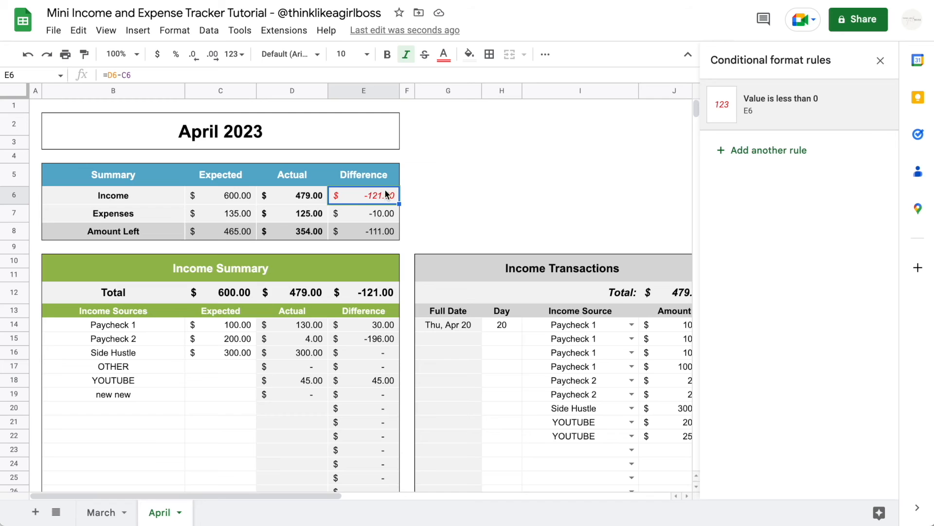
Step: Add another conditional format rule to E6 for values greater than 0
click(750, 149)
click(748, 241)
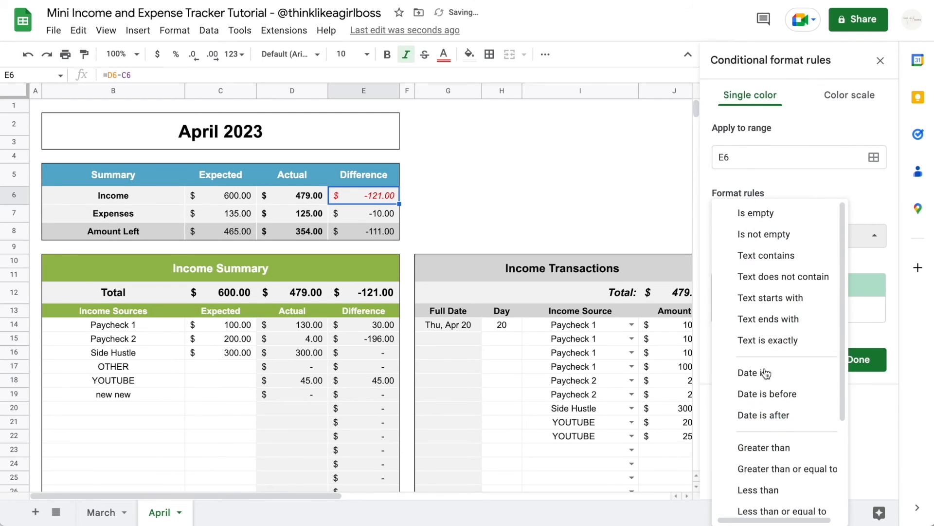
click(767, 447)
click(746, 265)
text(0)
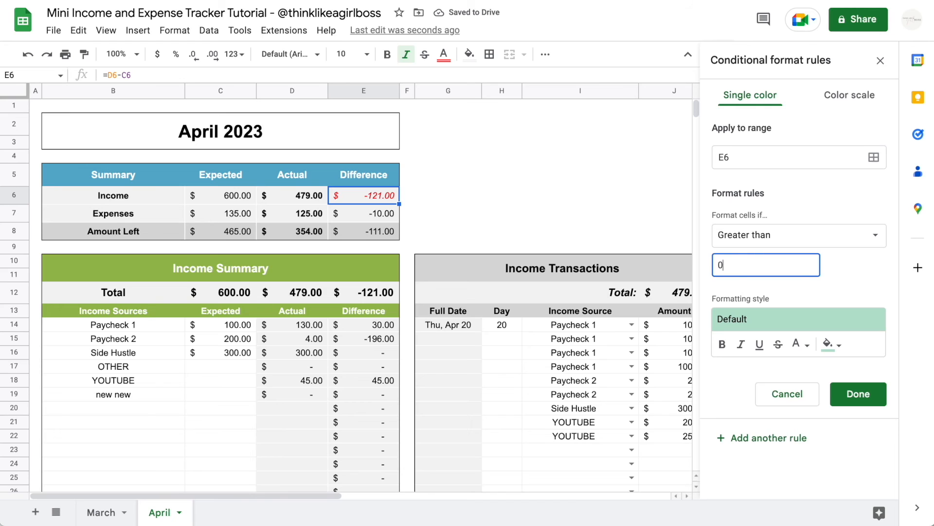
Step: Style the greater-than-0 rule with no fill and dark green italic text, save it and close the rule settings
click(837, 345)
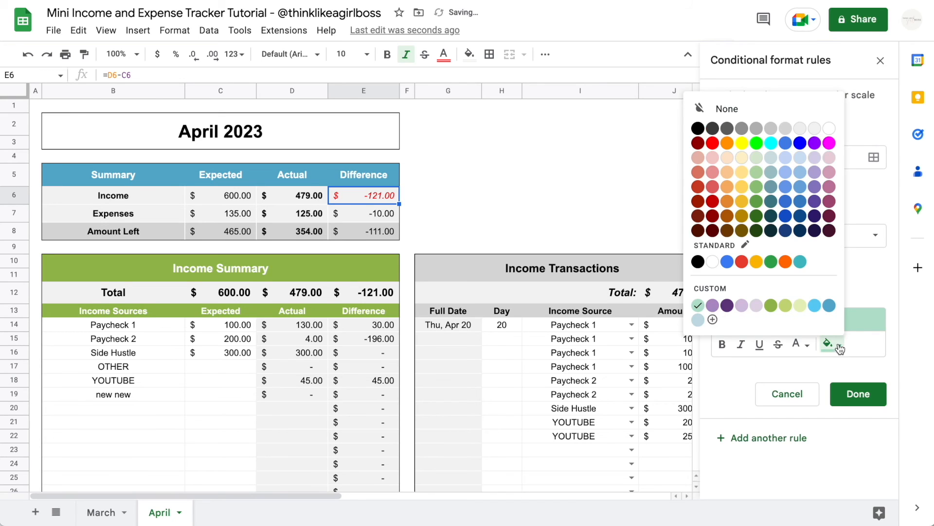
click(791, 111)
click(801, 345)
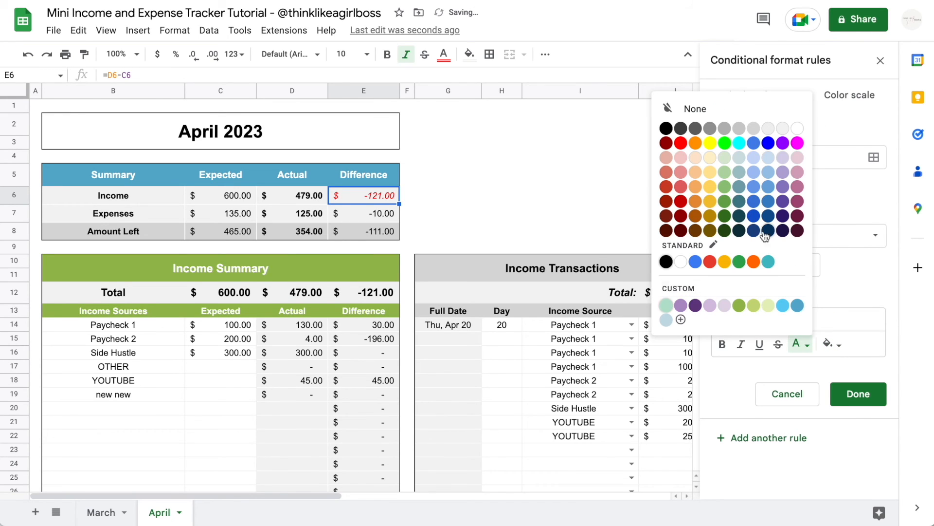
click(725, 217)
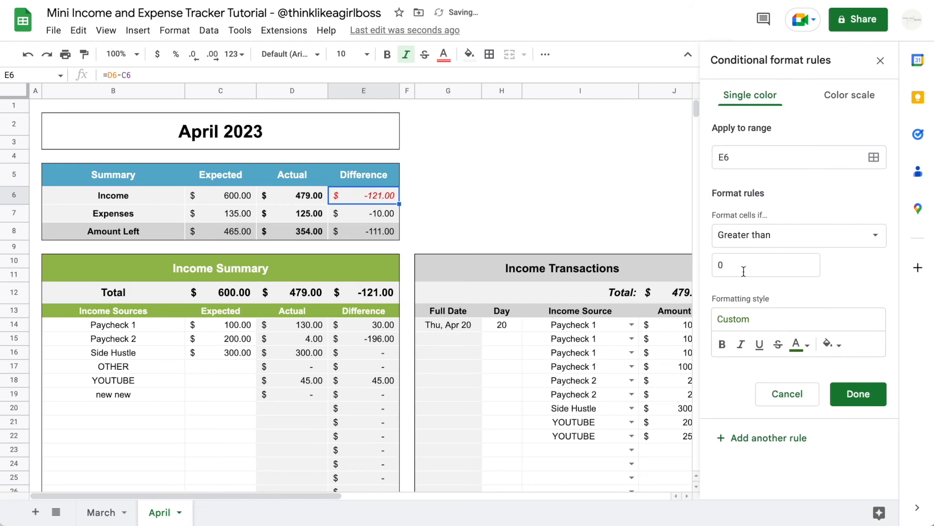
click(742, 344)
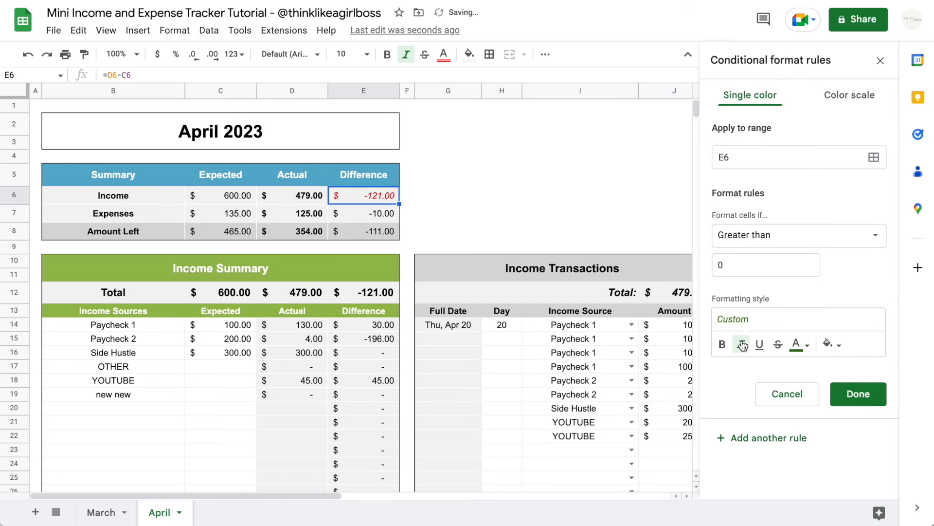
click(874, 403)
click(882, 64)
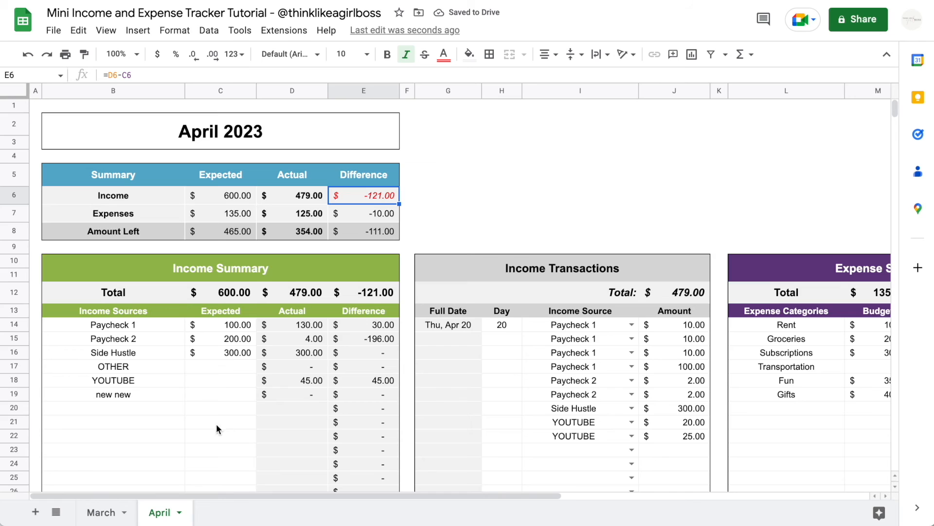
Step: Test the E6 colour rules by entering 400 as the last YOUTUBE income amount in J22 and clearing it again
click(226, 365)
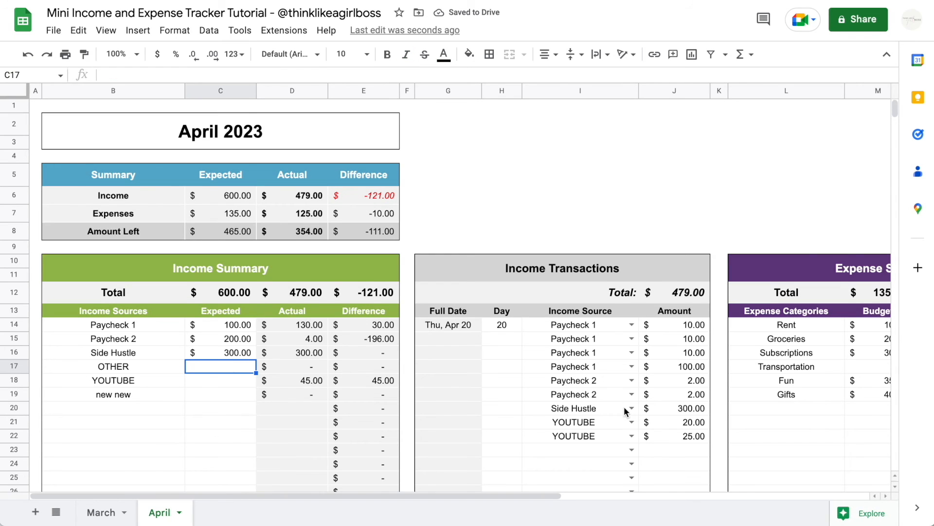
click(658, 437)
text(400)
key(Return)
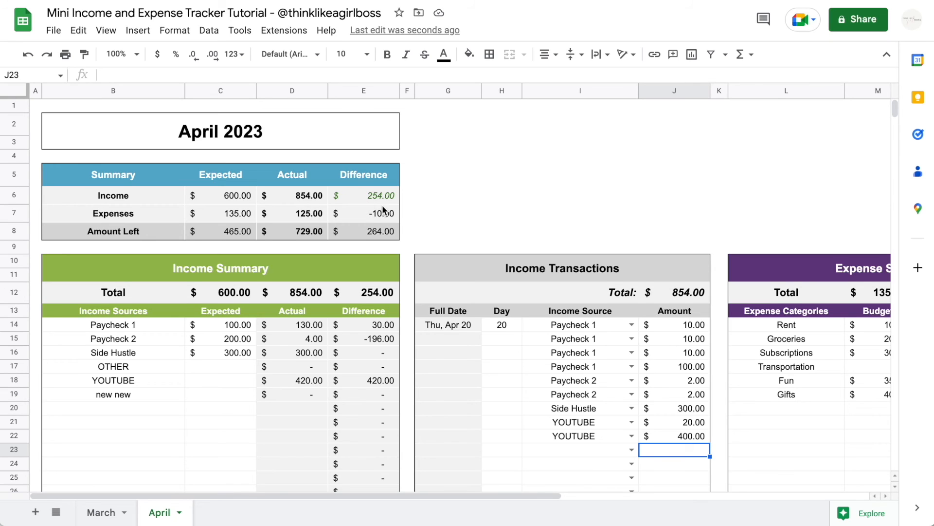
key(Up)
key(Delete)
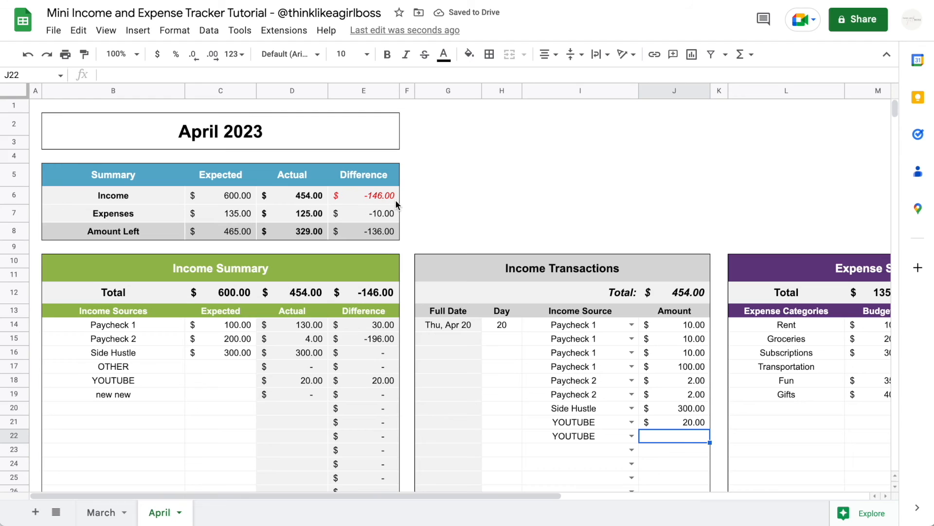
Step: Check the extent of the Income Summary's Difference range from E14 downward
click(364, 326)
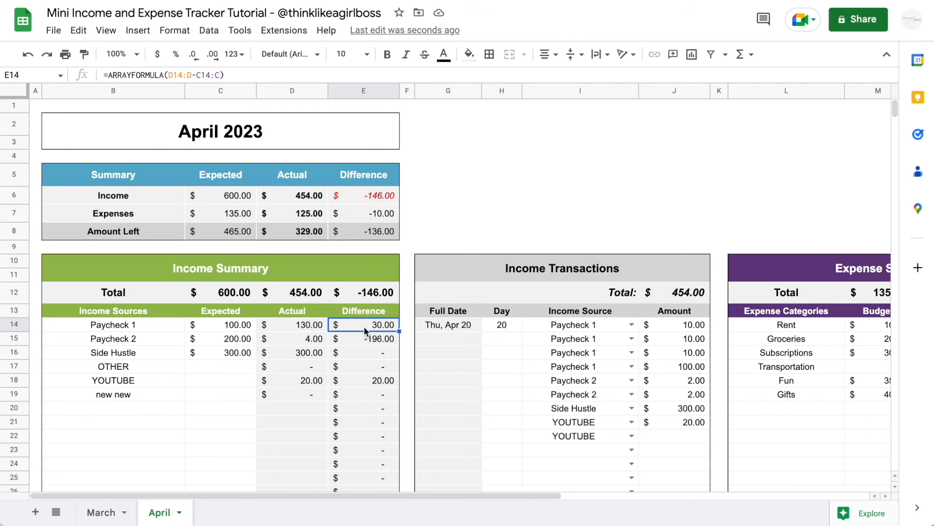
key(ctrl+shift+Down)
drag(899, 458, 878, 84)
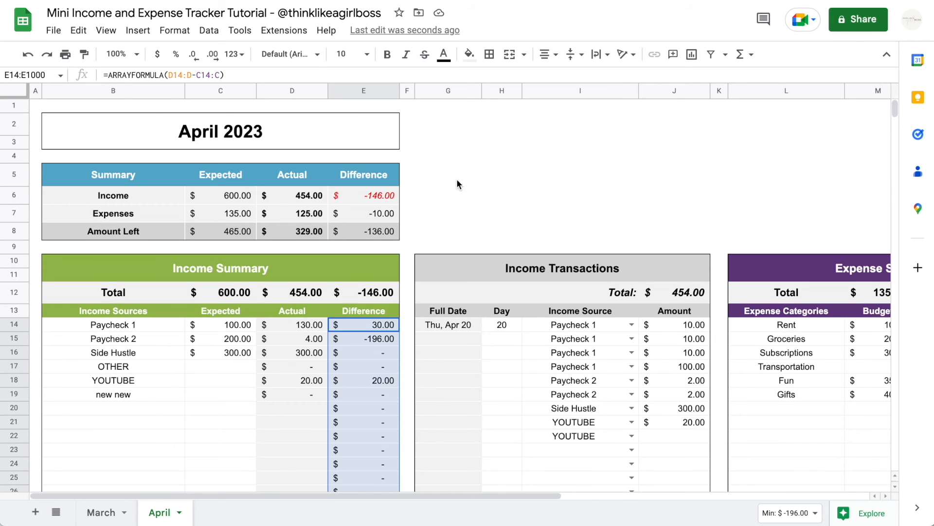
Step: Extend E6's less-than-0 conditional format rule to also cover the Income Summary's Difference column, E14:E
click(356, 194)
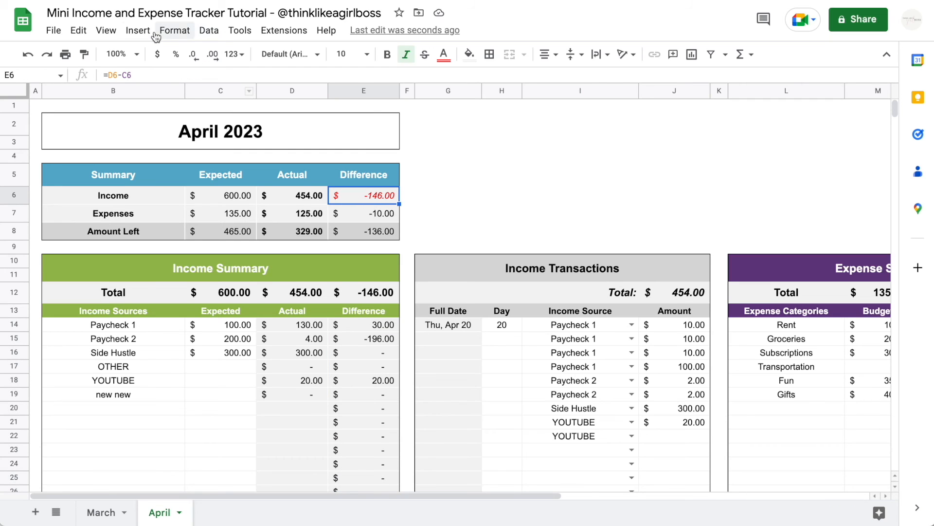
click(176, 30)
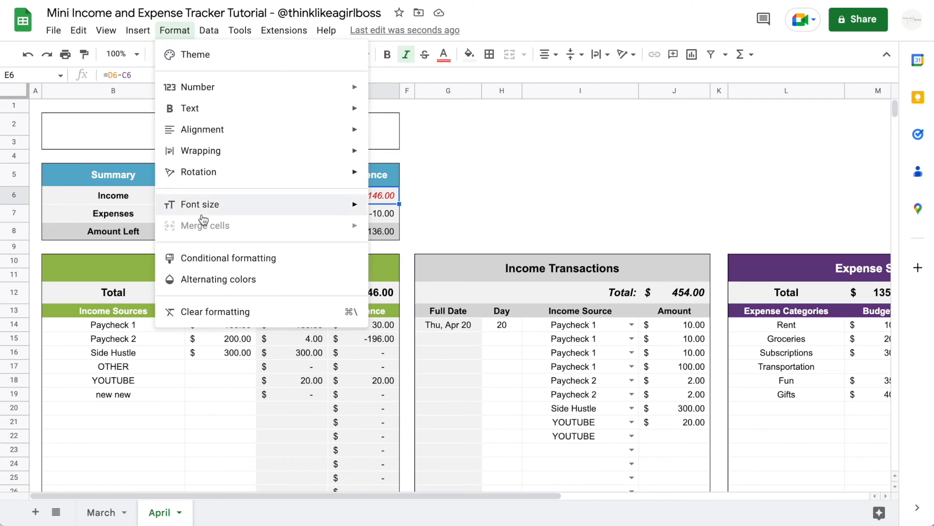
click(204, 257)
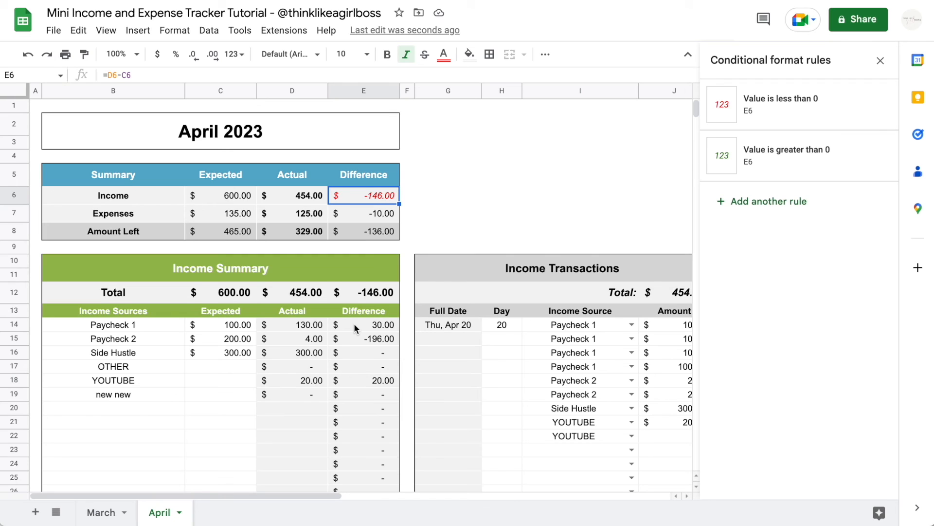
click(792, 107)
click(752, 163)
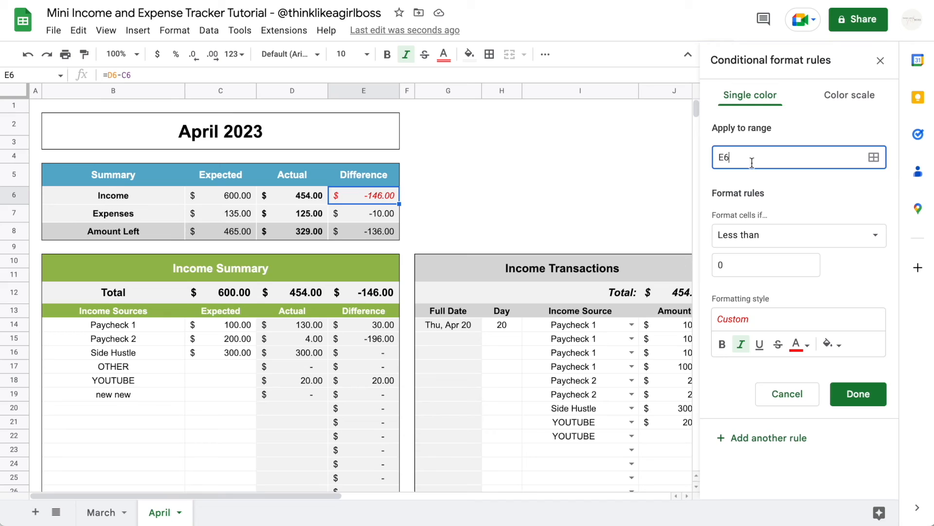
text(,E14:E)
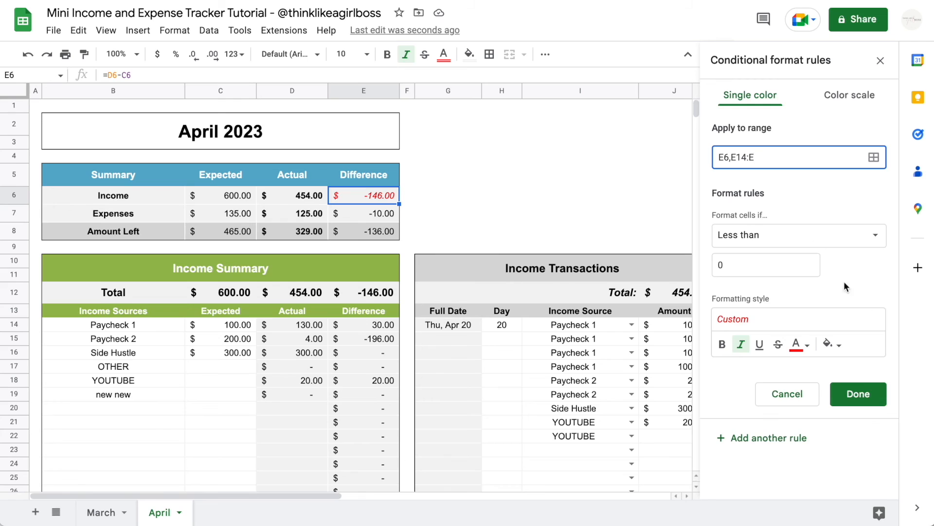
click(871, 389)
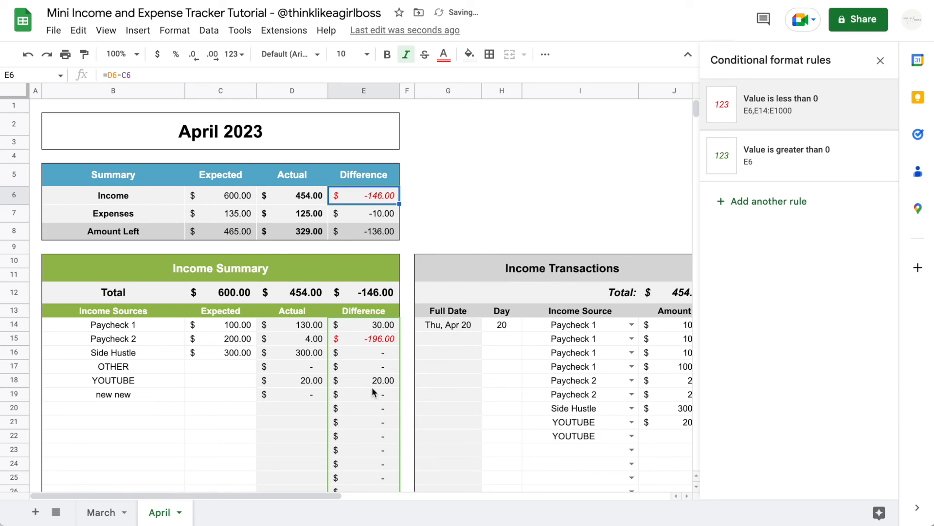
Step: Extend the greater-than-0 conditional format rule to E14:E as well as E6
mouse_move(793, 111)
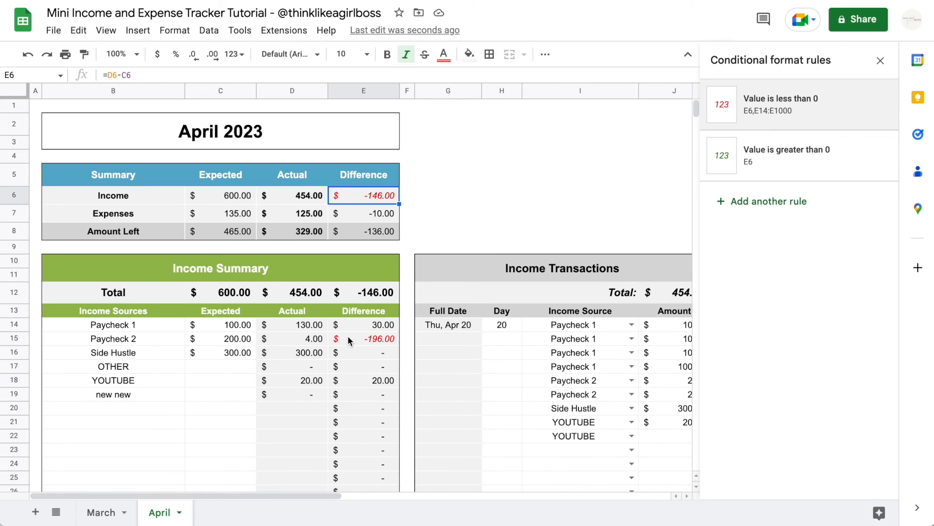
mouse_move(838, 111)
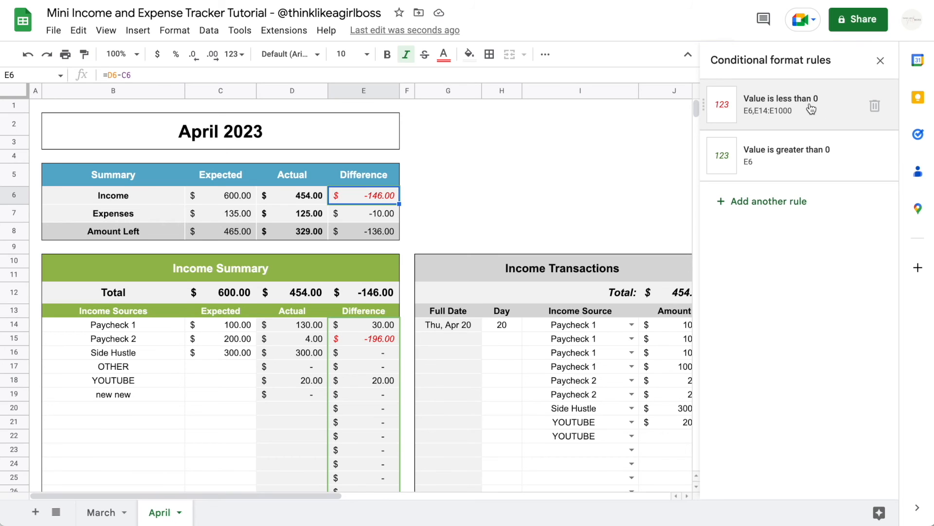
click(804, 149)
click(771, 150)
click(753, 163)
text(,E14:E)
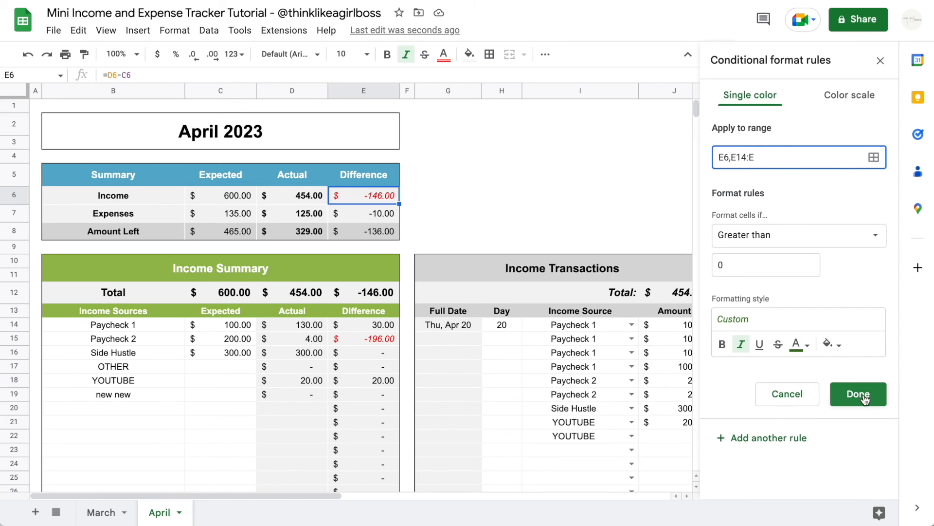
click(858, 393)
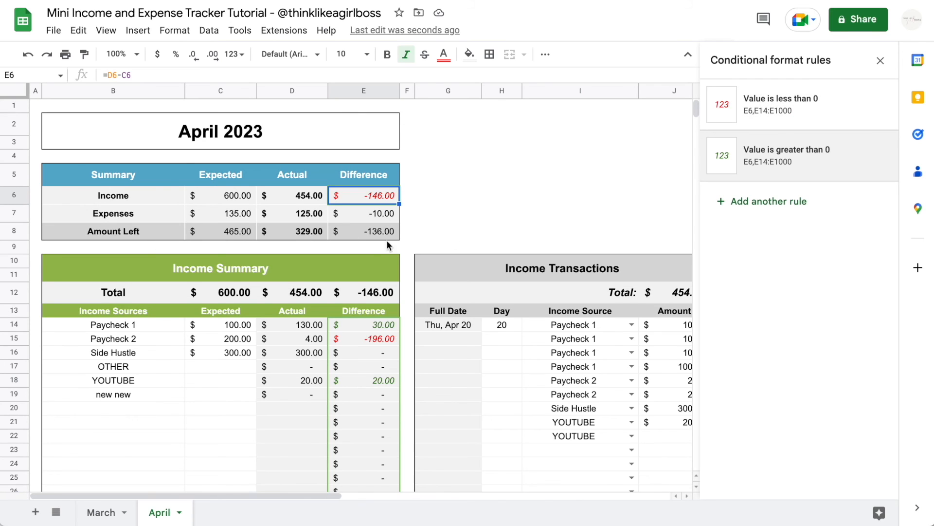
Step: Add the Amount Left difference cell E8 to the ranges of both the less-than-0 and greater-than-0 rules
click(774, 101)
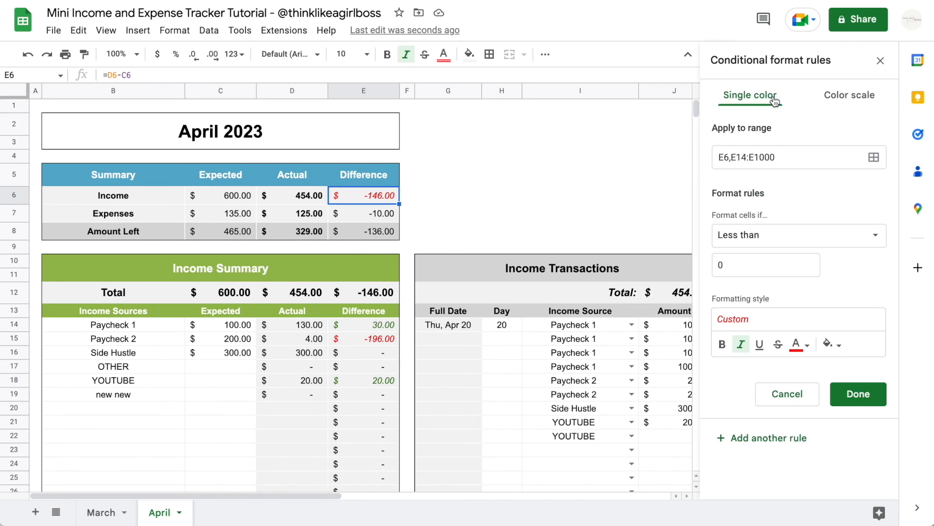
text(,E8)
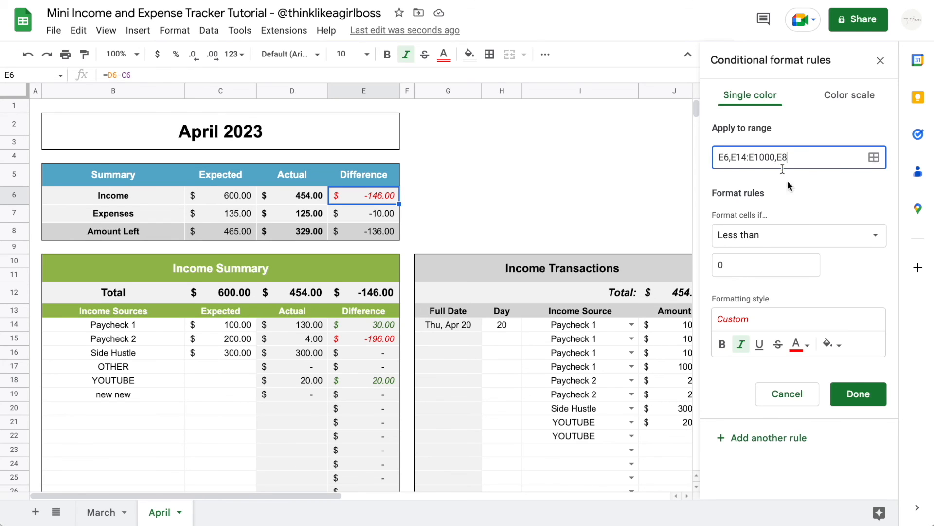
click(858, 396)
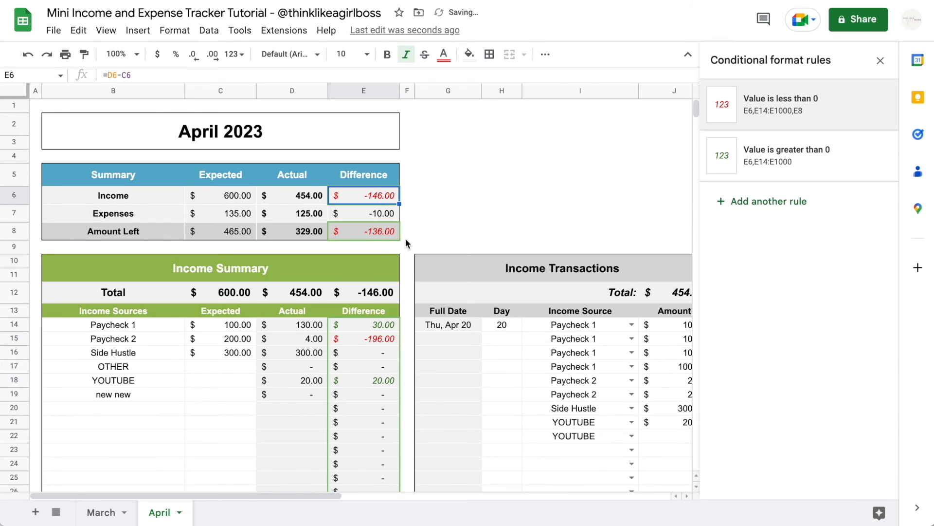
click(810, 168)
click(792, 156)
text(,E8)
click(839, 393)
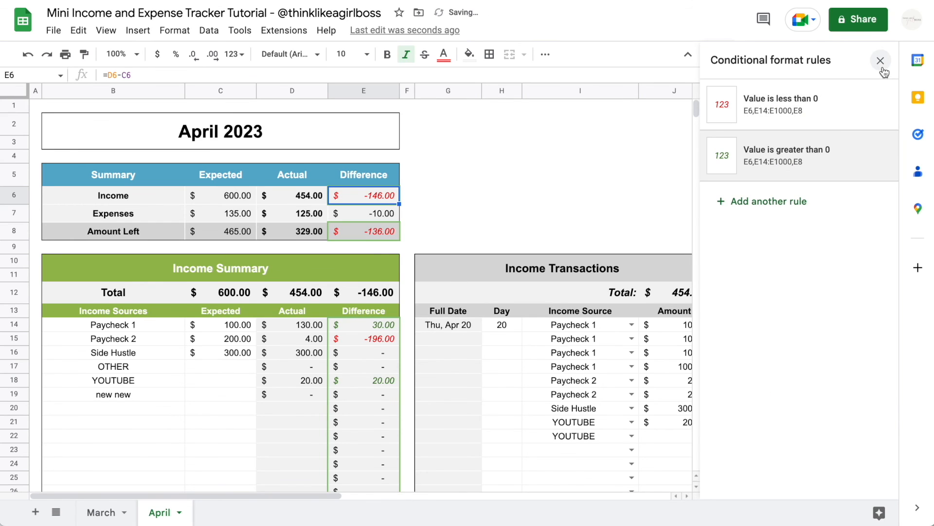
Step: Add the Income Summary's total difference cell E12 to the ranges of both the less-than-0 and greater-than-0 rules
scroll(545, 217, right, 5)
scroll(544, 216, left, 5)
scroll(545, 216, down, 1)
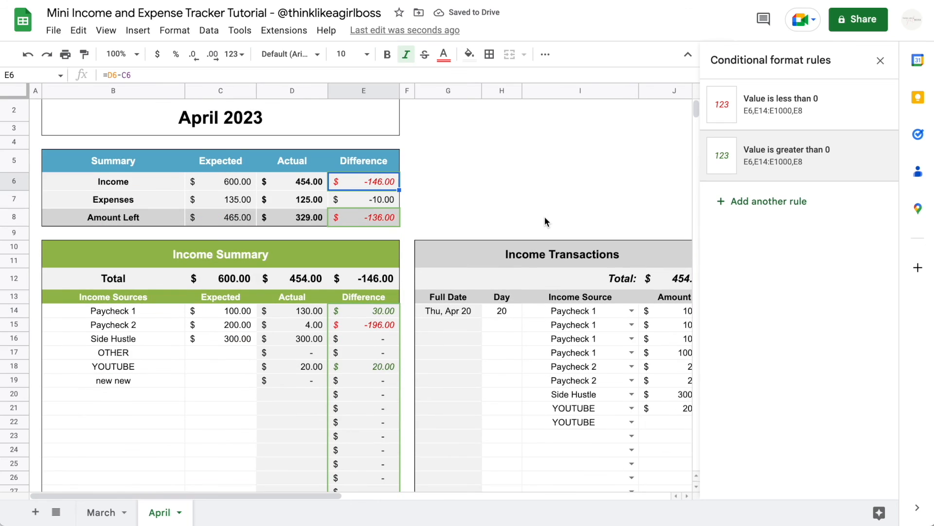
scroll(545, 221, up, 1)
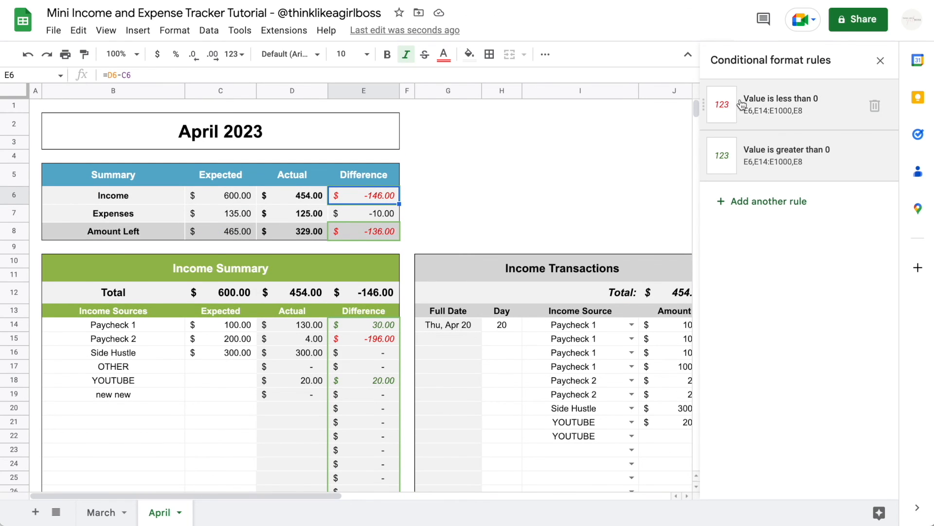
click(774, 105)
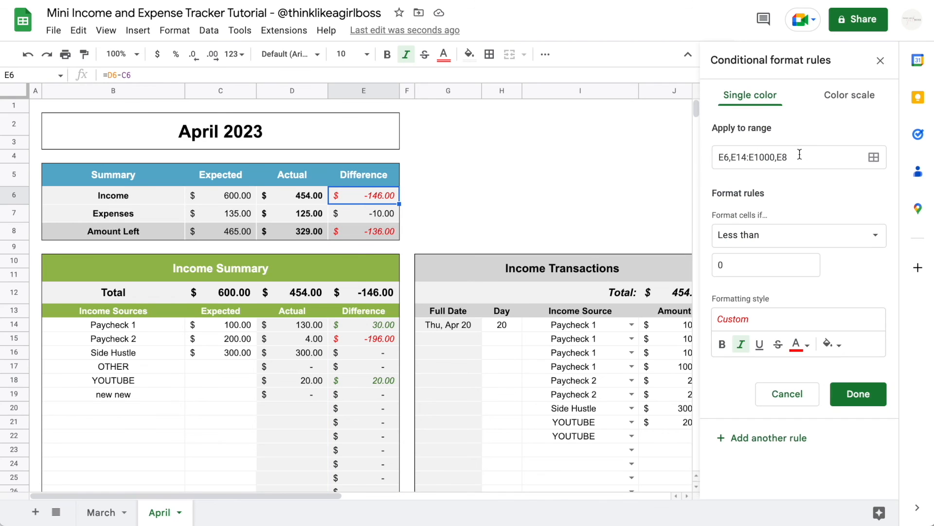
text(,E12)
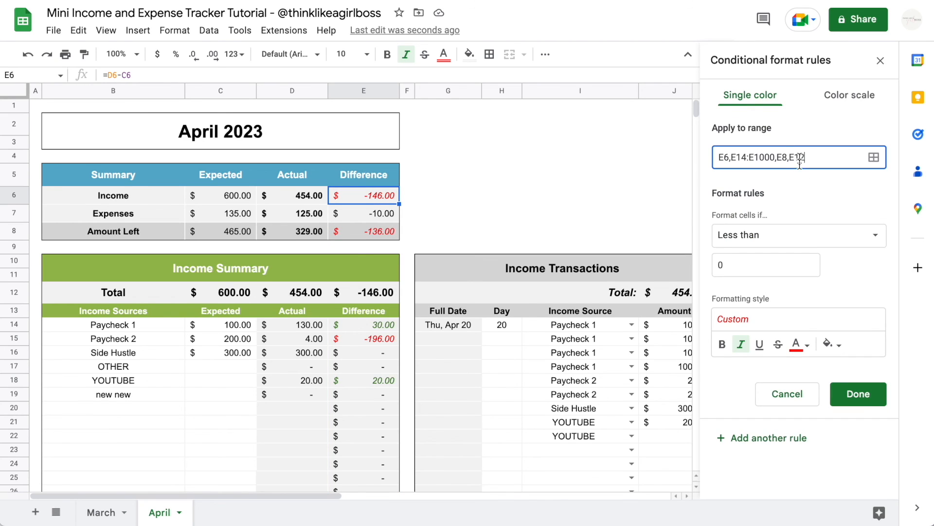
click(858, 394)
click(801, 165)
click(803, 158)
text(,E12)
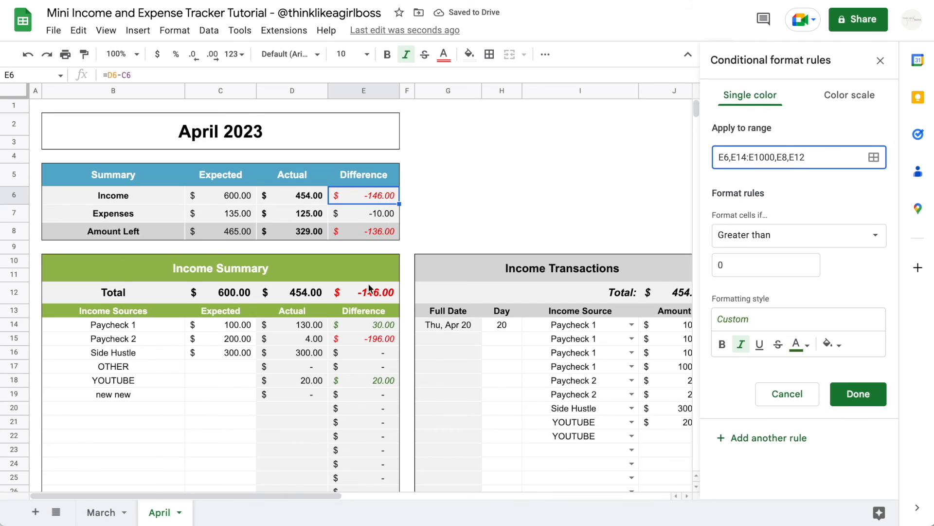
click(858, 393)
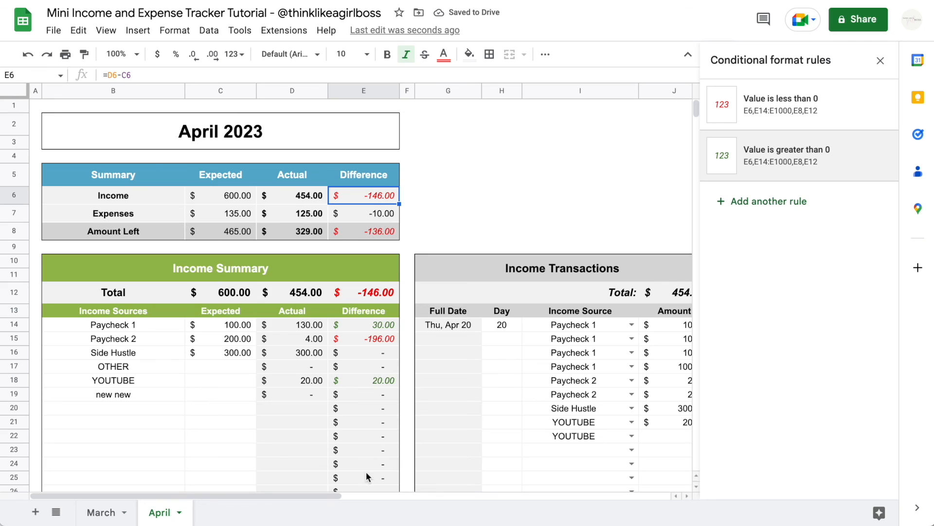
Step: Try bold and underline on the less-than-0 rule's text and turn both off again
click(746, 101)
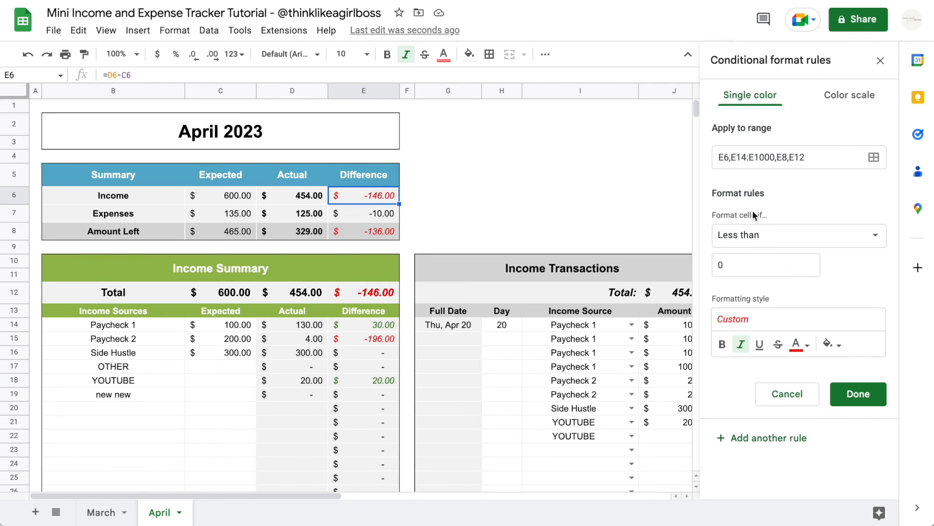
click(723, 344)
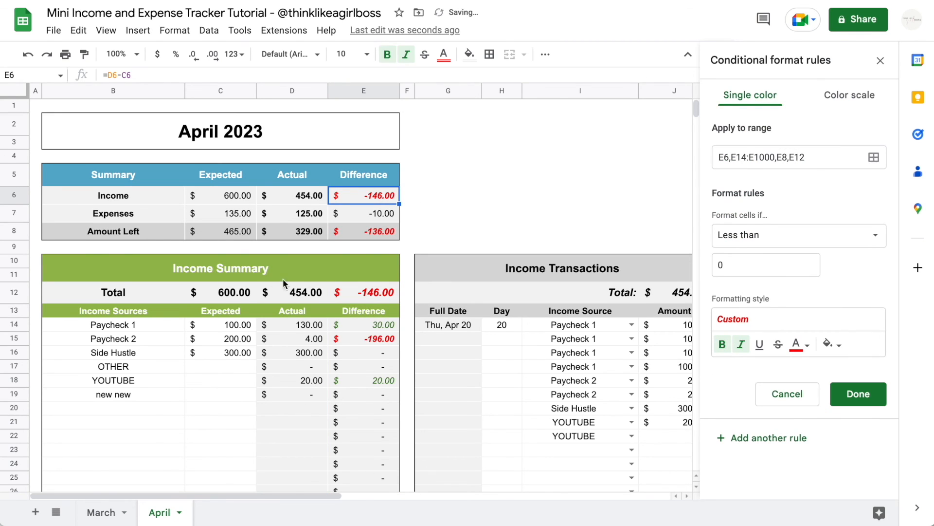
click(722, 344)
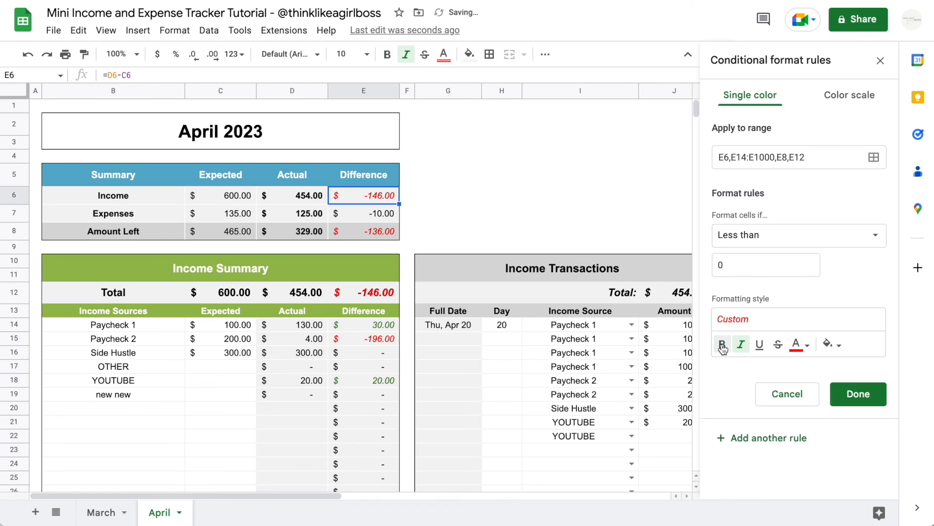
click(759, 345)
click(760, 344)
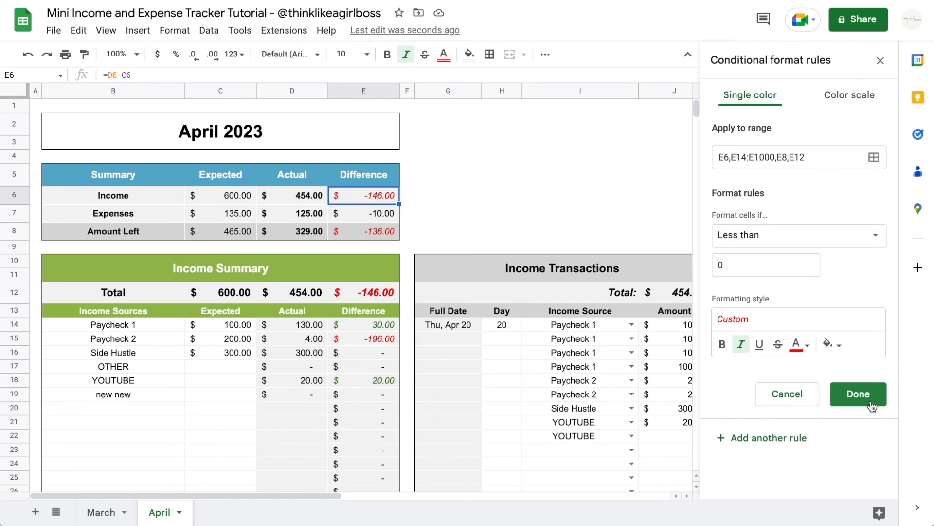
click(858, 394)
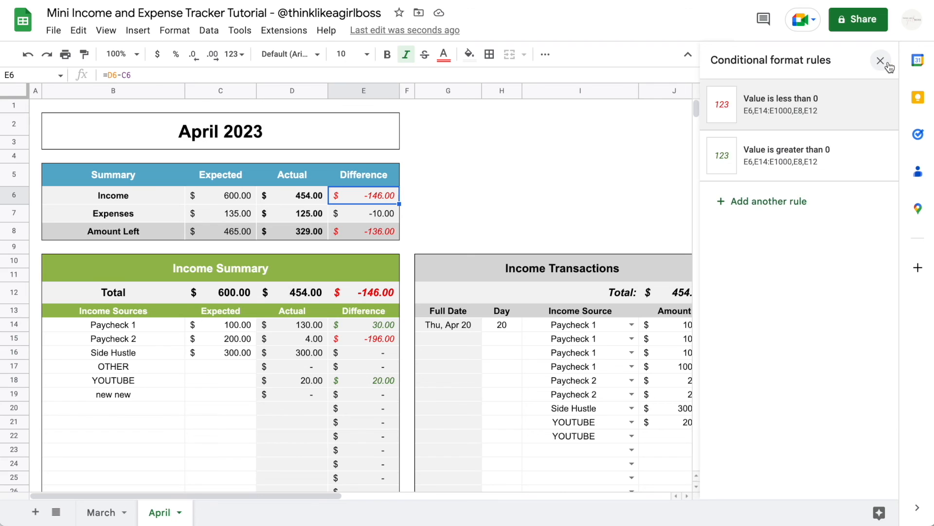
Step: Close the conditional format rules and review the expense differences in E7 and the Expense Summary
click(881, 60)
click(675, 140)
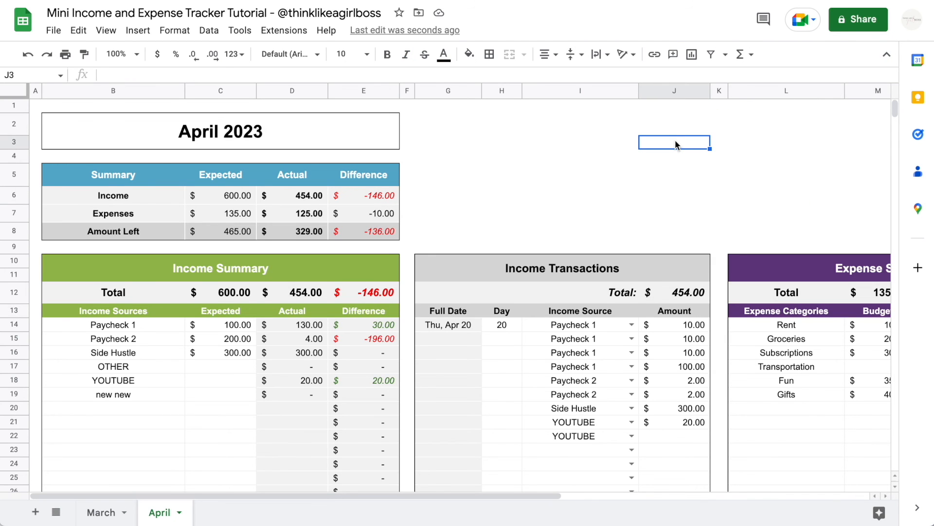
scroll(676, 141, right, 10)
scroll(676, 145, left, 10)
click(383, 223)
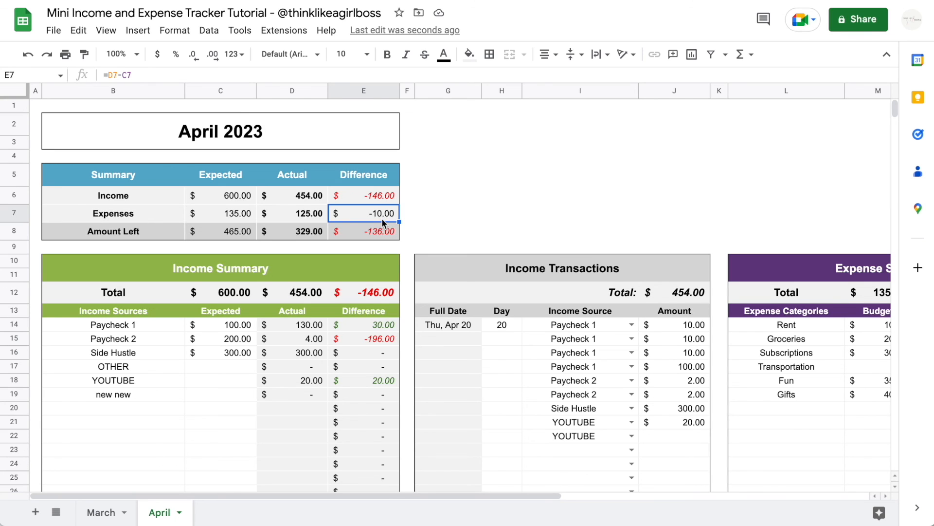
scroll(381, 218, right, 5)
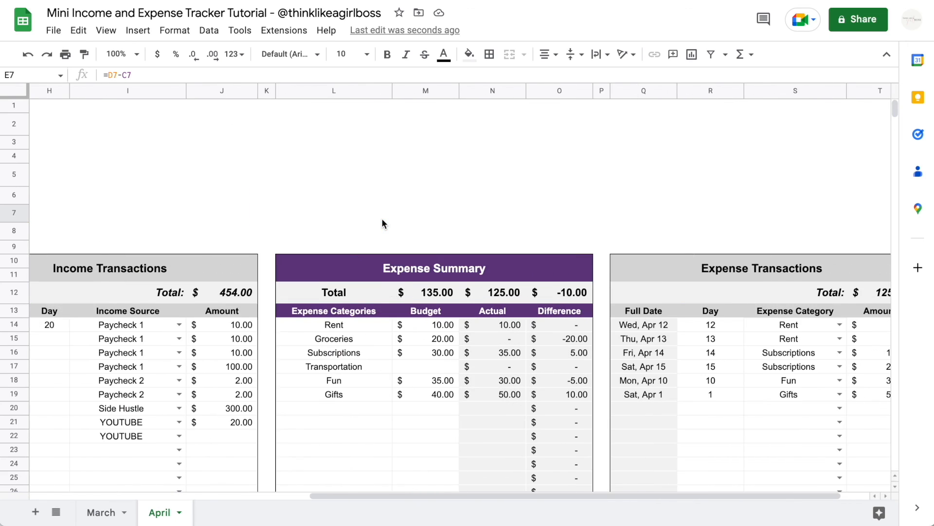
scroll(382, 224, right, 2)
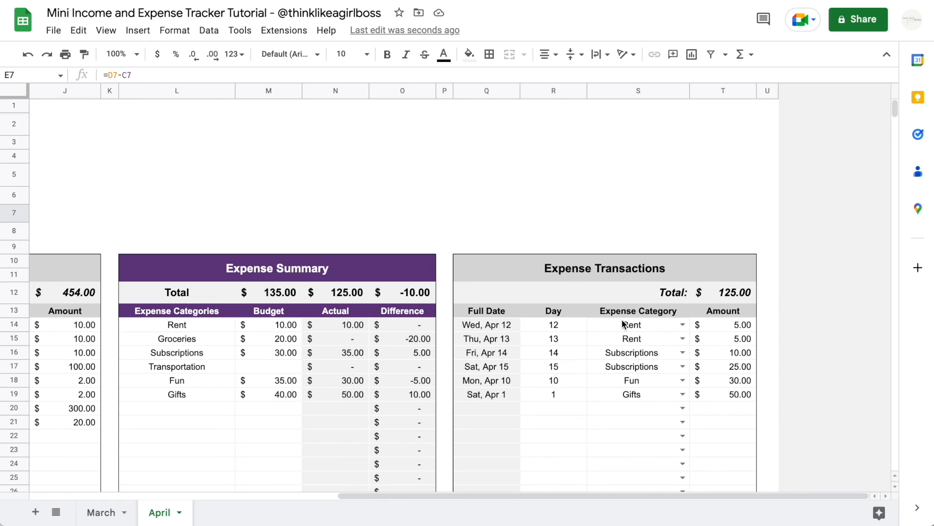
Step: Select the Expense Summary's Difference range O14:O1000 together with its total O12 and the Expenses difference cell E7
click(397, 331)
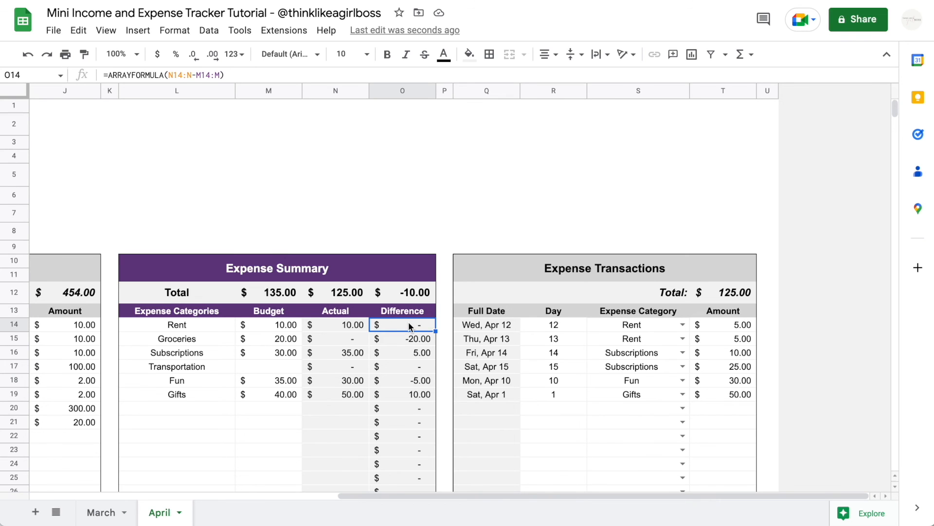
key(ctrl+shift+Down)
drag(895, 460, 895, 90)
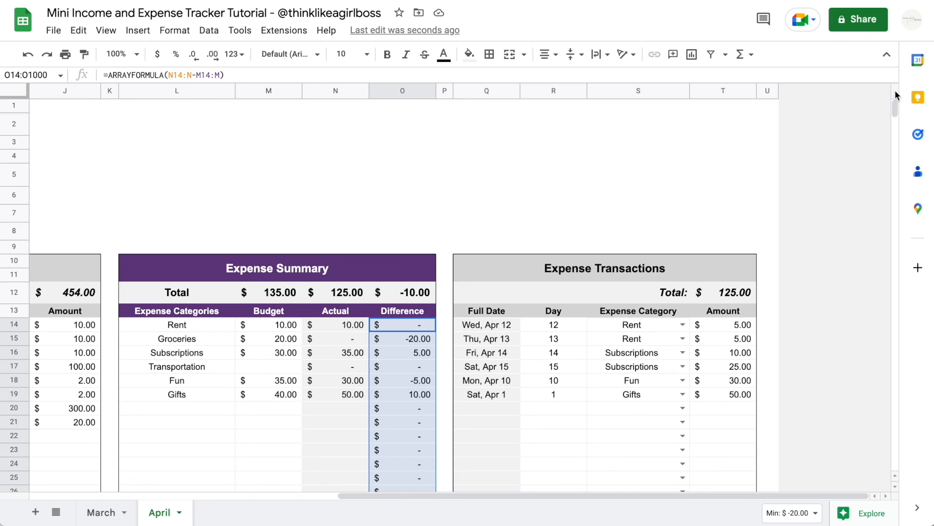
click(416, 294)
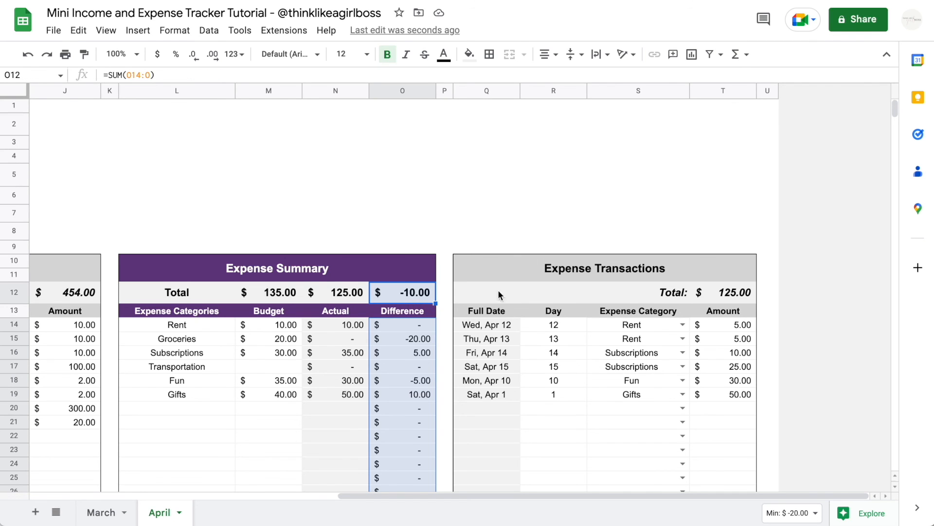
scroll(522, 181, left, 10)
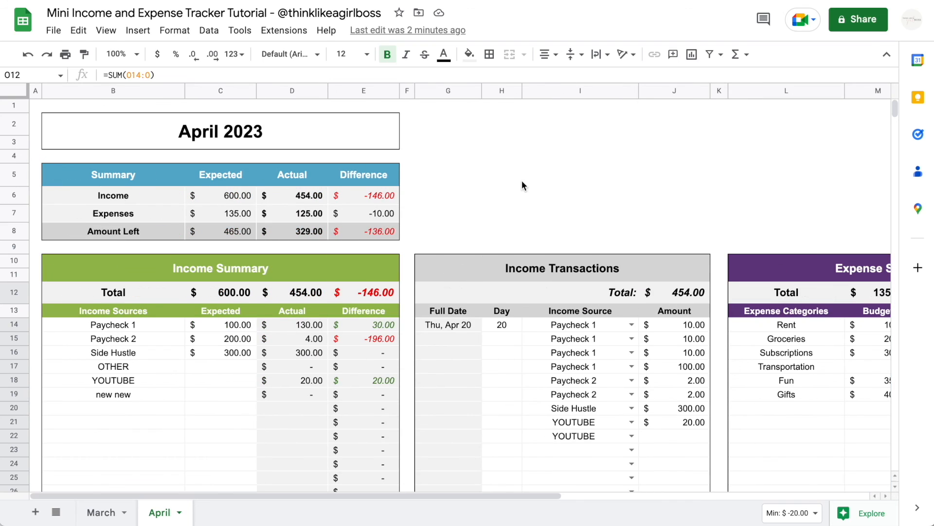
click(383, 217)
scroll(579, 205, right, 7)
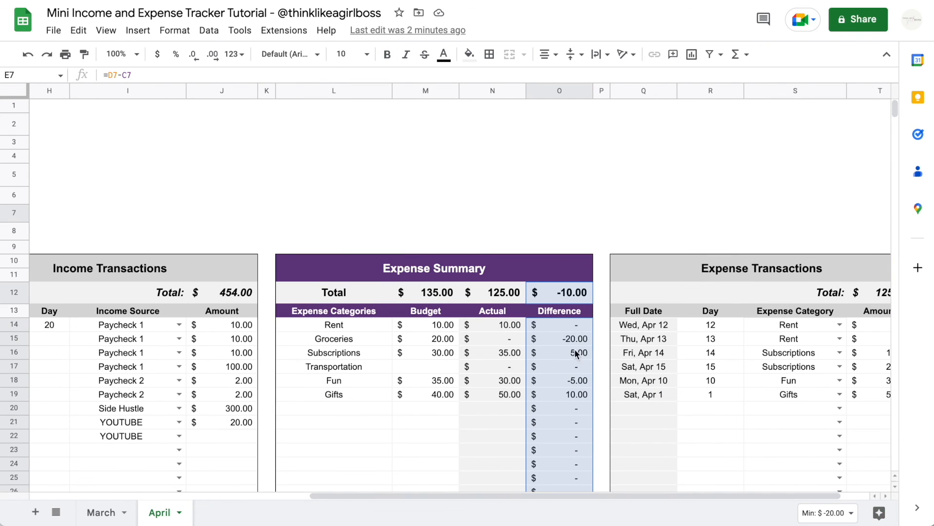
scroll(544, 246, left, 7)
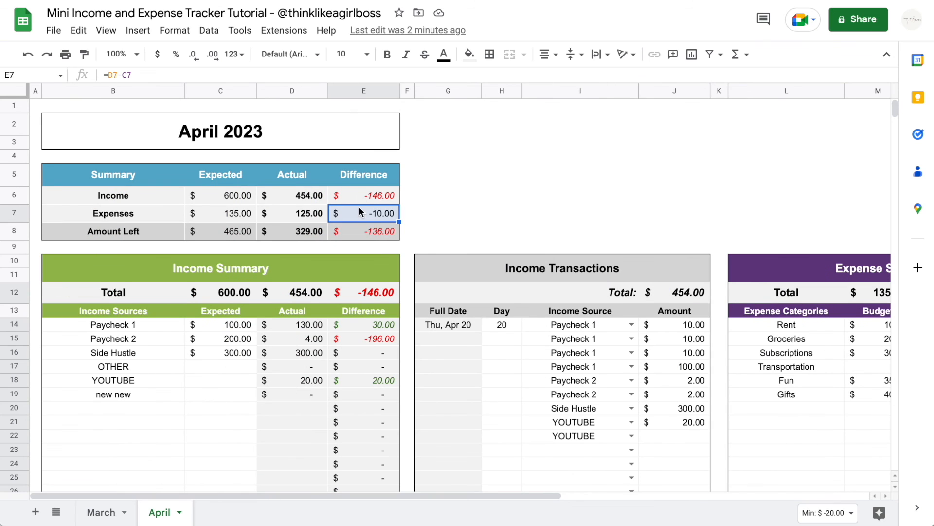
Step: Add a conditional format rule for O14:O1000, O12 and E7 that applies to values greater than 0
click(176, 35)
click(229, 258)
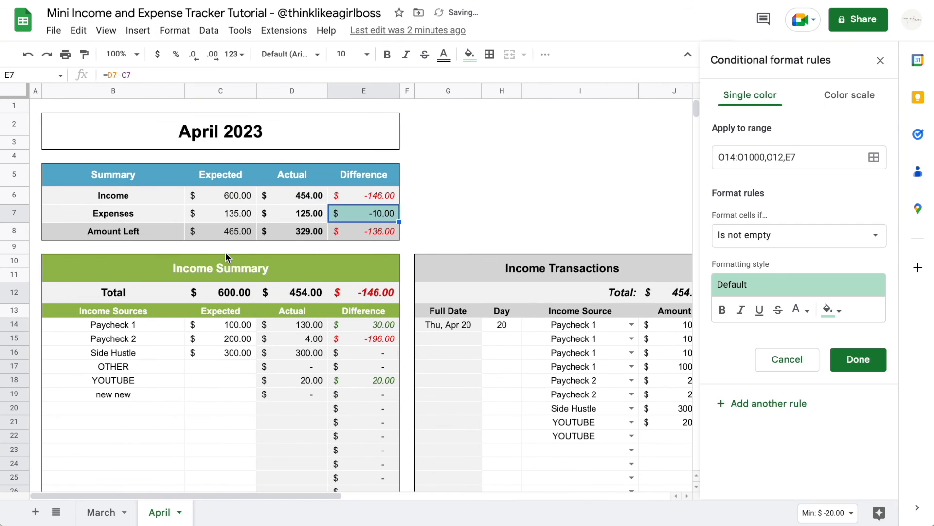
click(790, 242)
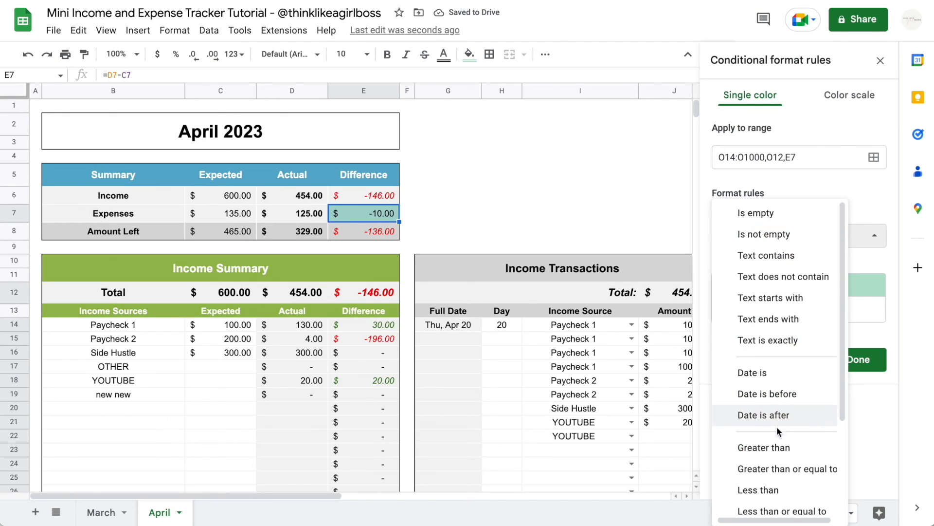
click(779, 447)
click(737, 271)
text(0)
Step: Give the greater-than-0 expense rule no fill colour and red italic text, and save it
click(836, 344)
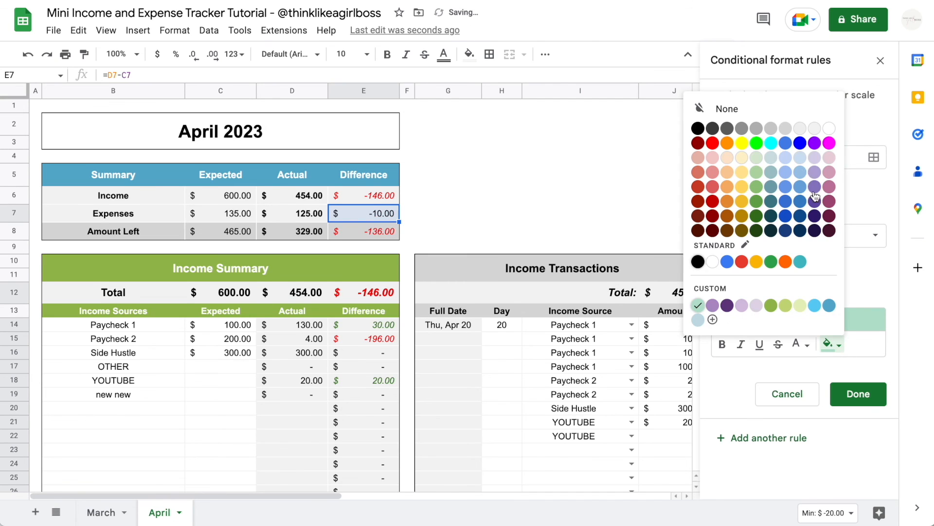
click(803, 107)
click(801, 344)
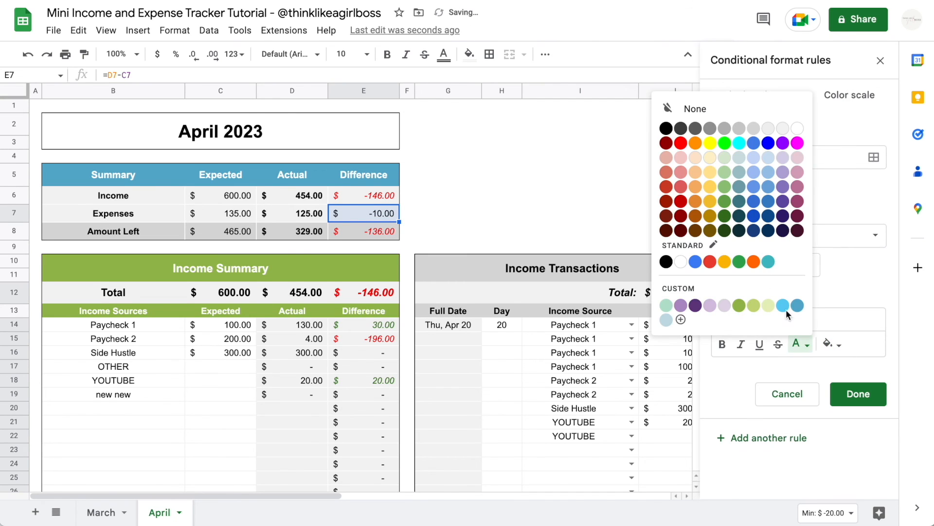
click(684, 145)
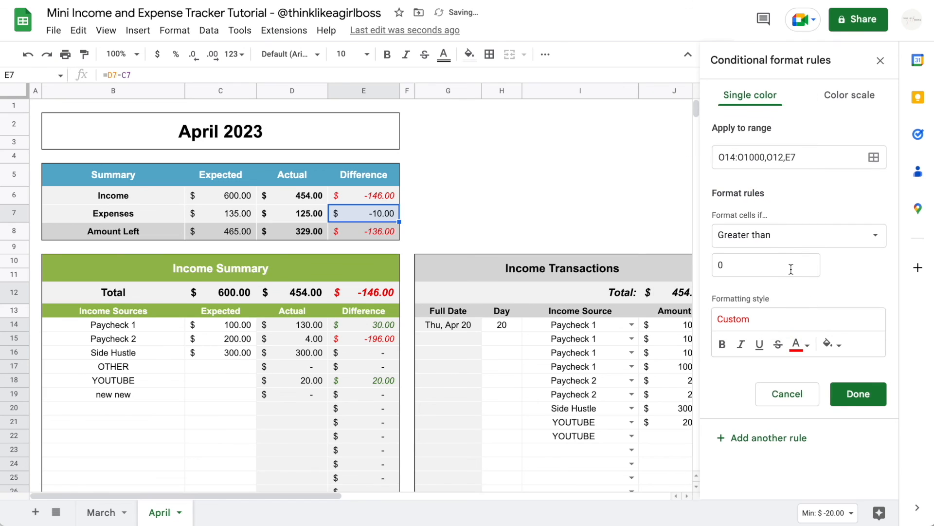
click(741, 345)
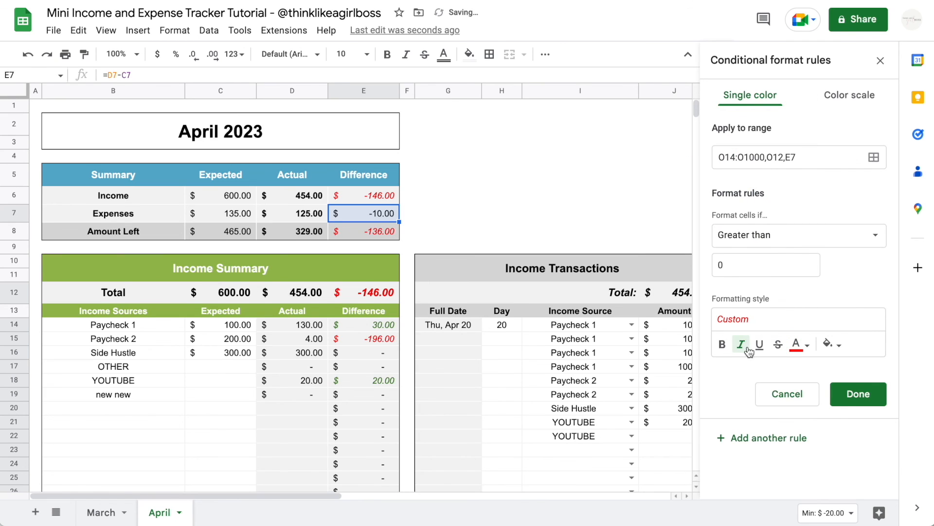
click(856, 393)
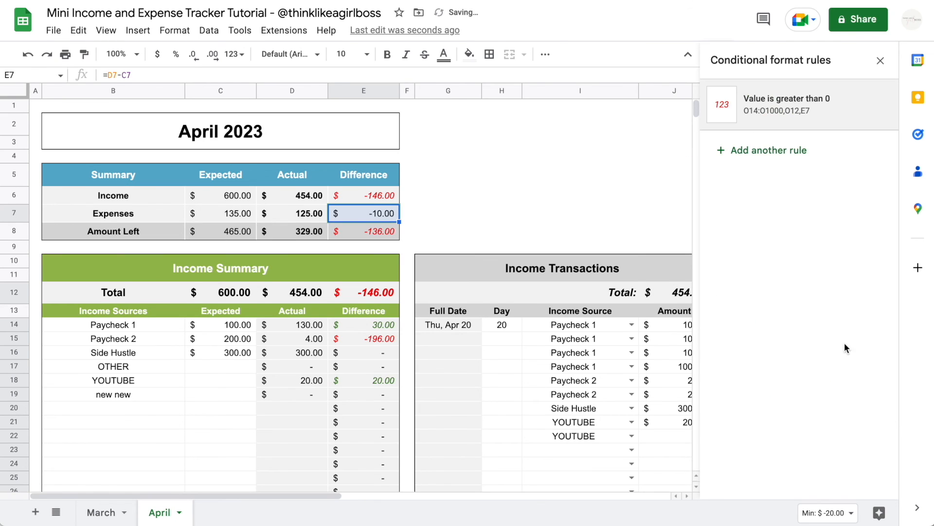
Step: Add another conditional format rule for the same expense difference cells that applies to values less than 0
click(762, 151)
click(759, 235)
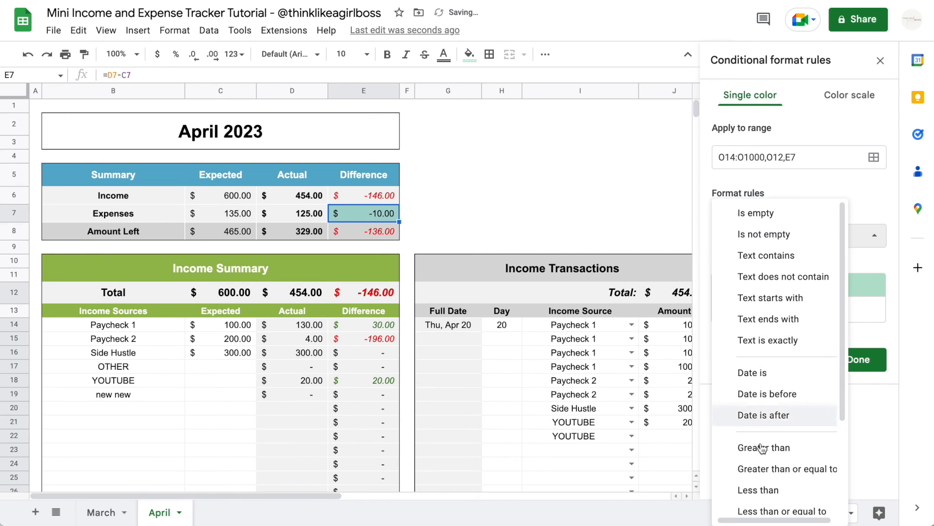
click(760, 489)
click(749, 268)
text(0)
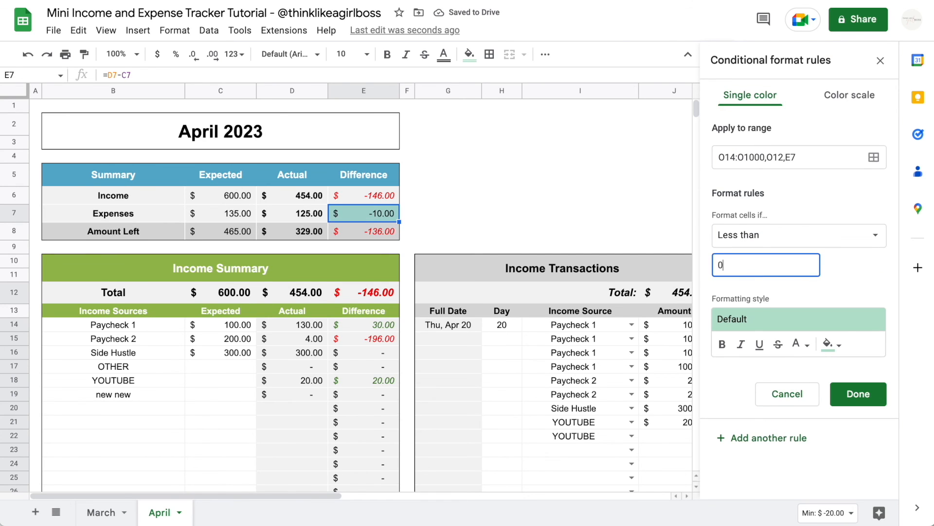
Step: Format the less-than-0 expense rule with no fill and dark green italic text, check it on the expense differences, and save it
click(832, 344)
click(792, 119)
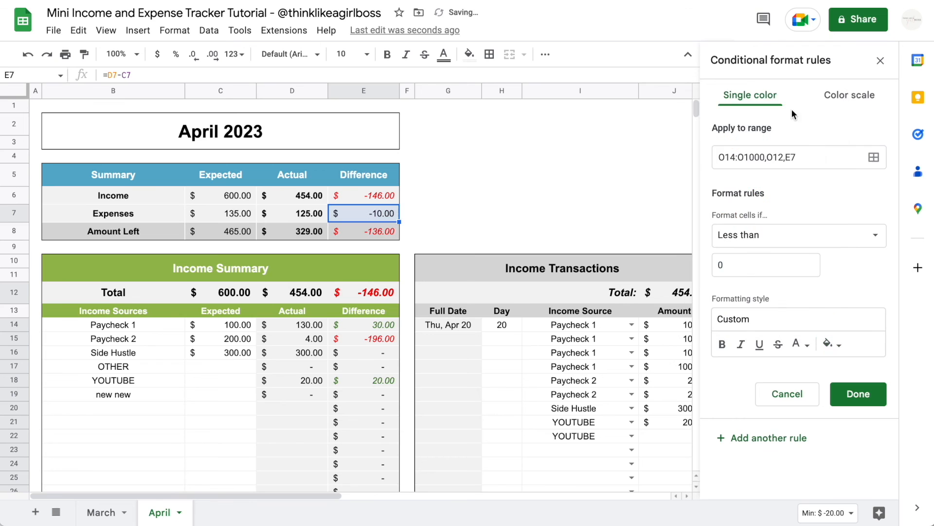
click(800, 344)
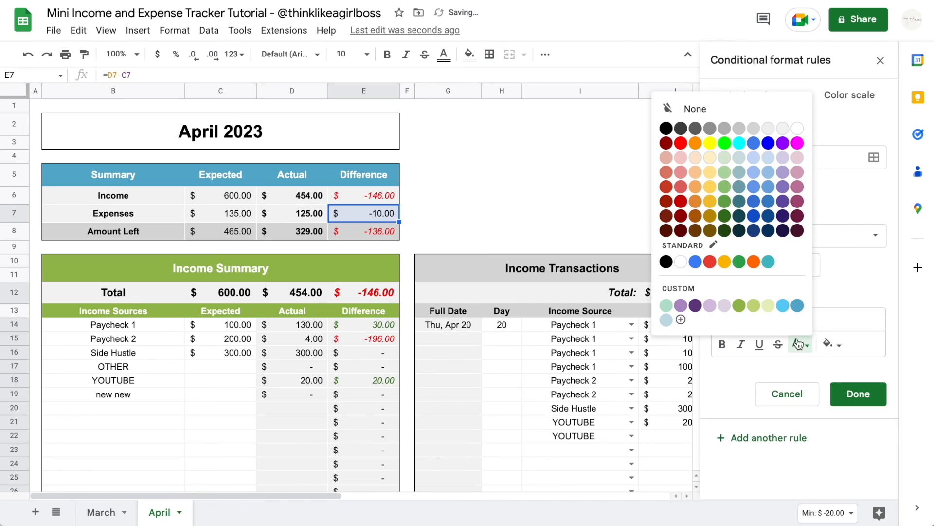
click(728, 222)
click(740, 344)
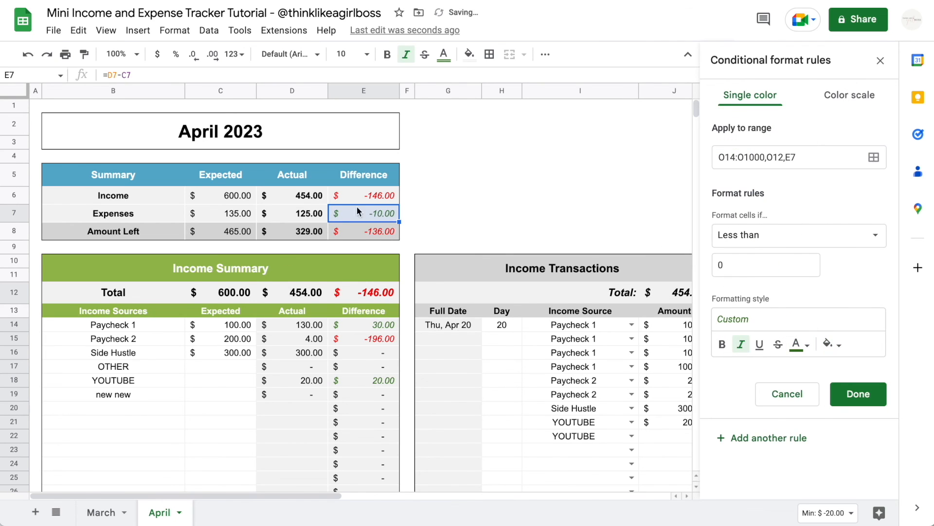
scroll(444, 276, right, 10)
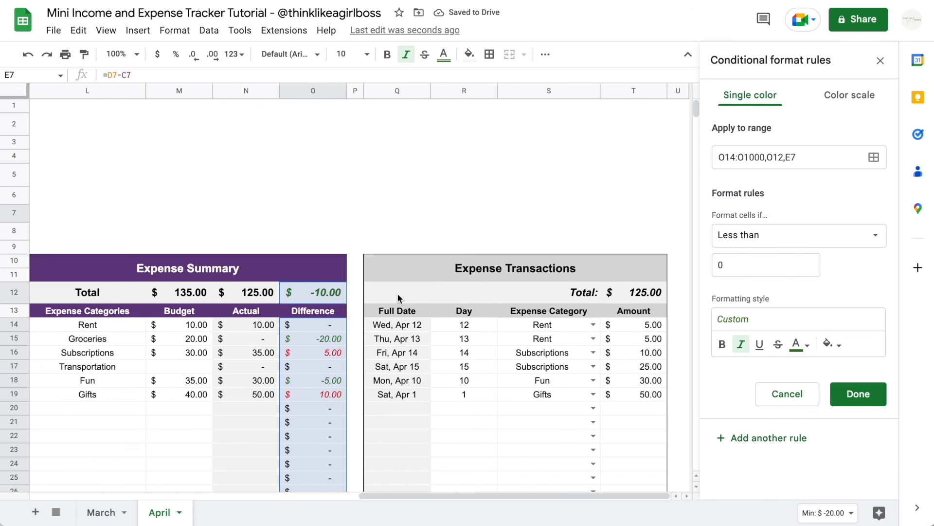
scroll(320, 340, left, 10)
scroll(439, 292, right, 4)
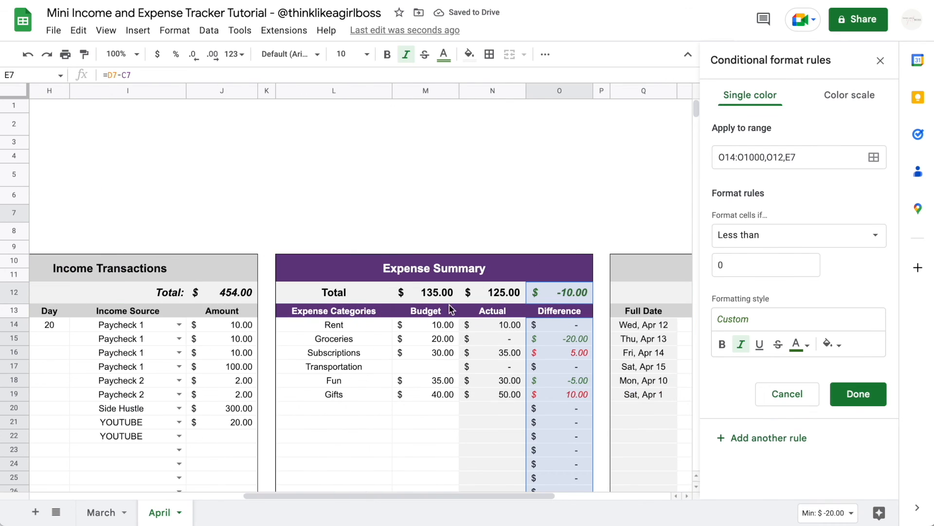
scroll(560, 296, left, 5)
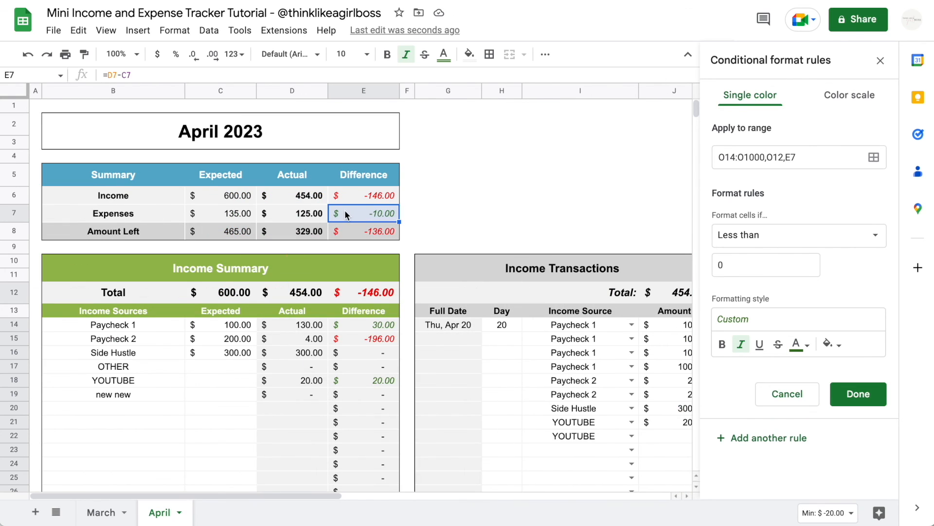
click(858, 394)
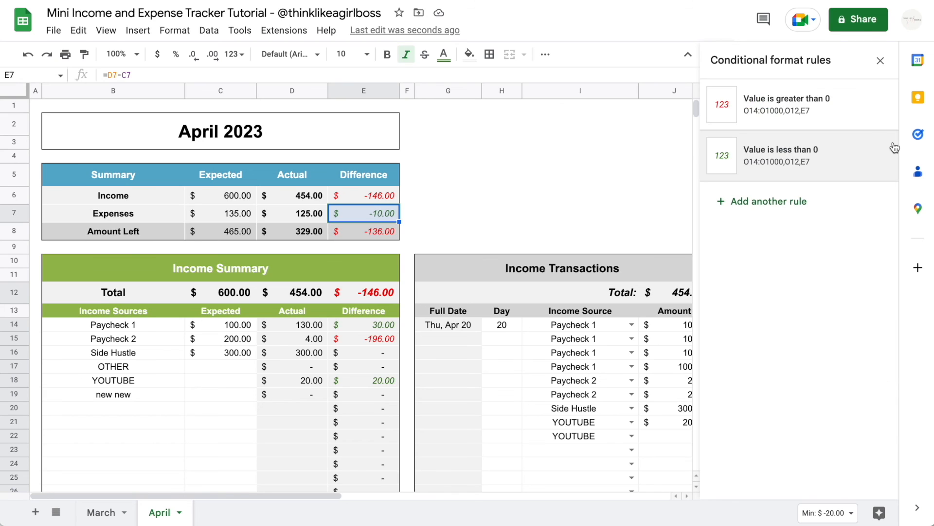
click(880, 60)
click(656, 184)
Step: Enter the days 10, 13 and 15 for the second to fourth Income Transactions in H15:H17
click(501, 338)
text(10)
key(Return)
text(13)
key(Return)
text(15)
key(Return)
Step: Set the Transportation budget in the Expense Summary to 50
scroll(461, 341, right, 5)
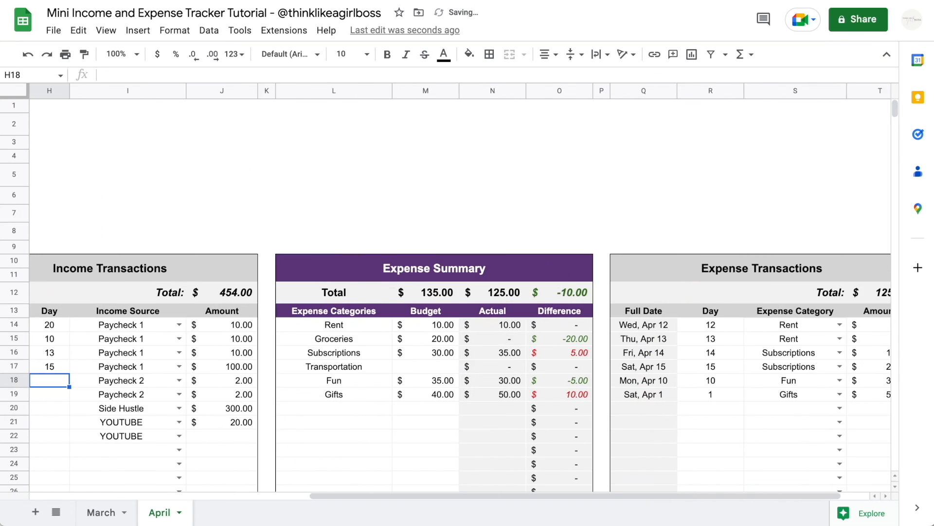
click(451, 364)
text(50)
key(Return)
Step: Check the March sheet's chart and insert a chart on the April sheet from the Summary range B5:D7
key(ctrl+shift+Page_Up)
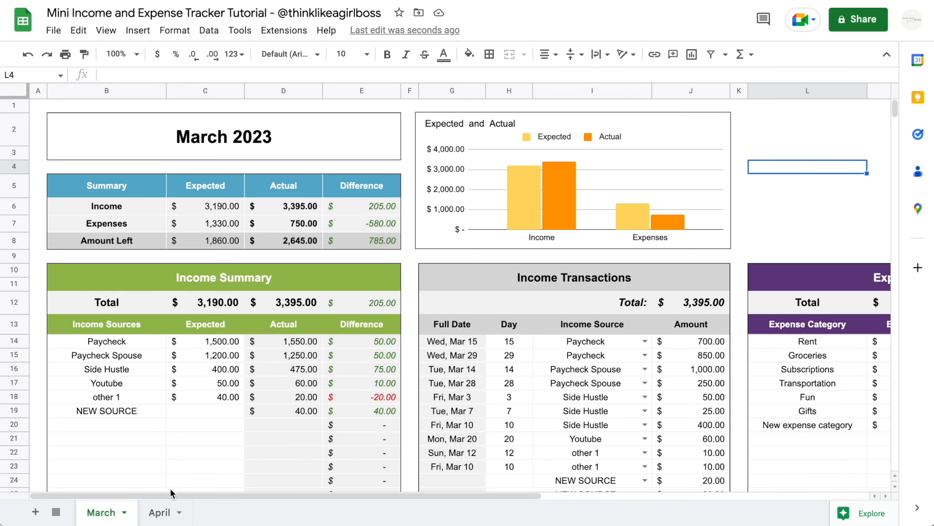
click(162, 512)
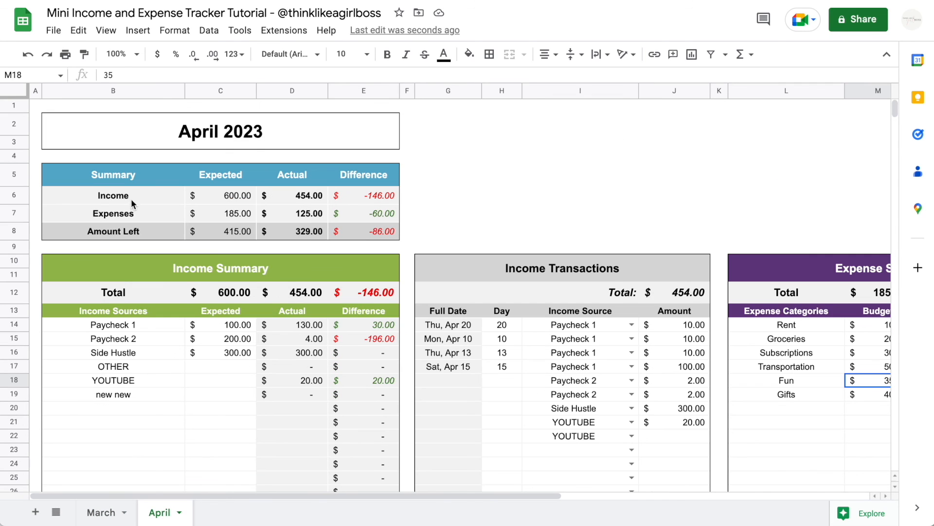
click(126, 181)
key(shift+Down)
key(shift+Down)
key(shift+Right)
key(shift+Right)
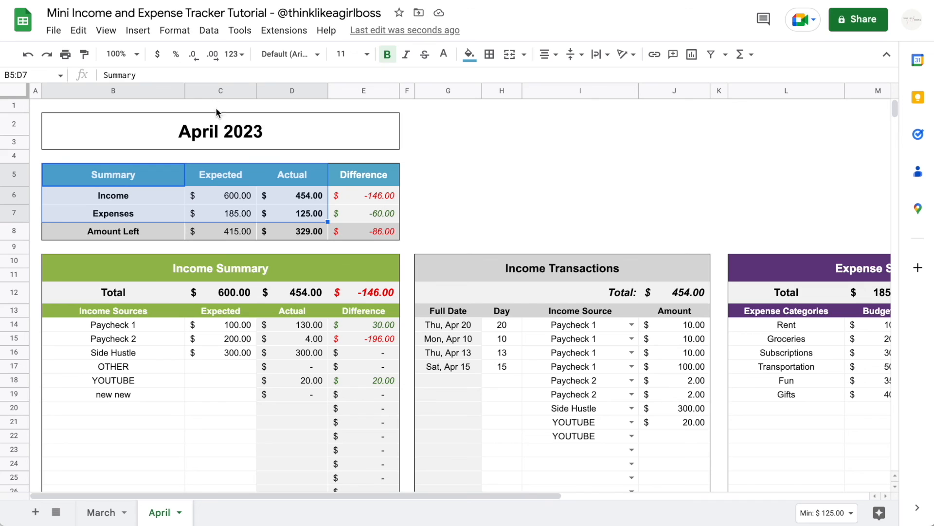
click(138, 31)
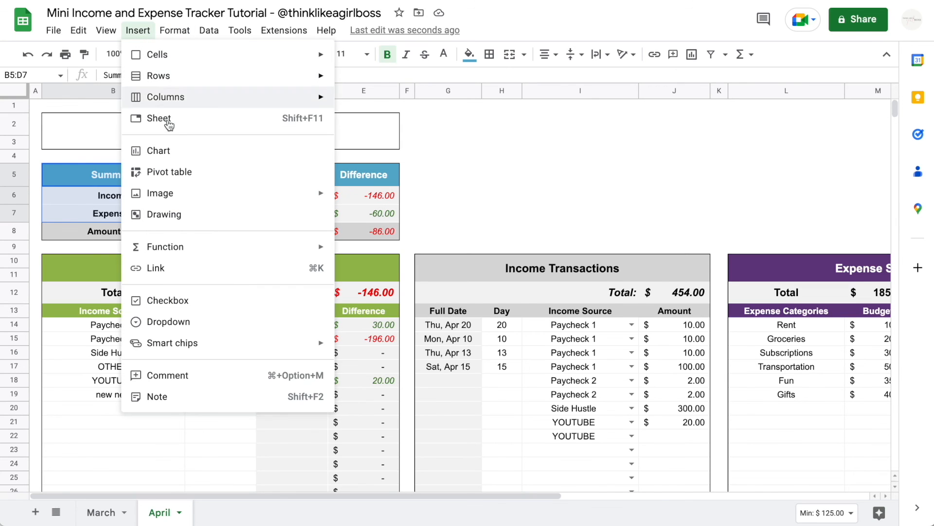
click(168, 151)
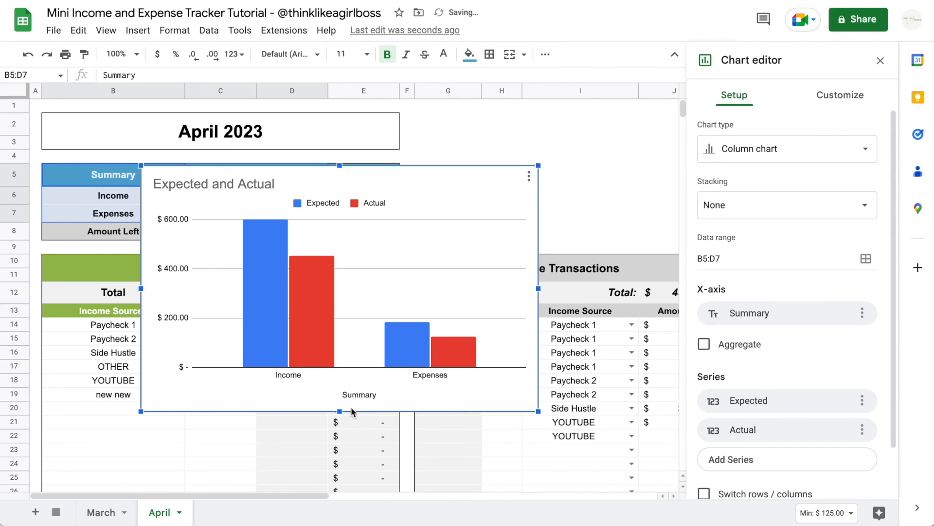
Step: Shrink the chart and place it above the Income Transactions table, spanning columns G to J and rows 2 to 9
drag(340, 411, 375, 304)
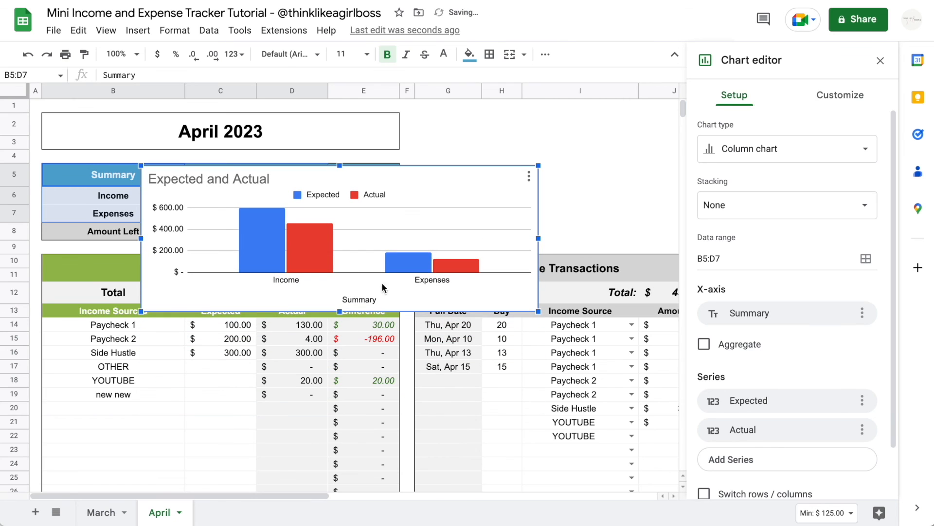
drag(456, 185, 723, 121)
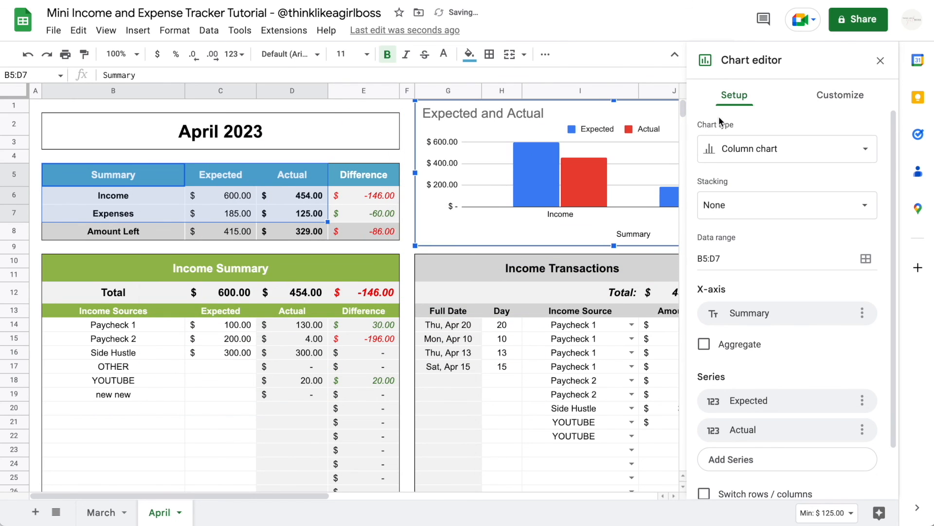
scroll(596, 261, right, 5)
drag(516, 171, 411, 172)
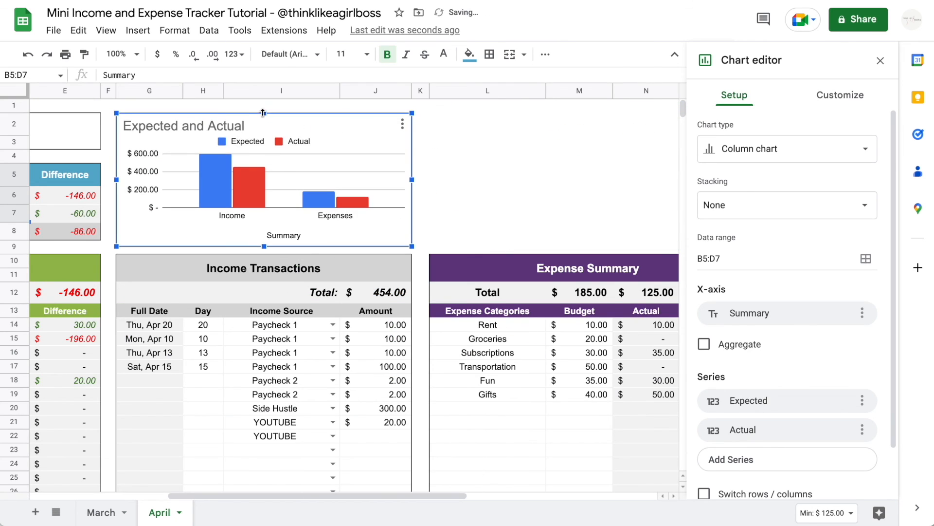
Step: Delete the "Summary" horizontal axis title from the Expected and Actual chart
scroll(496, 165, left, 5)
click(582, 235)
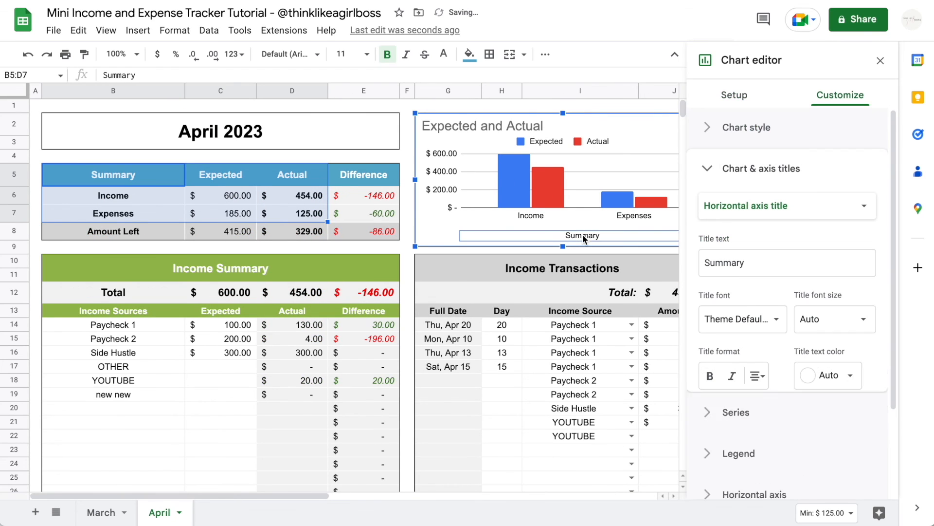
scroll(582, 235, right, 3)
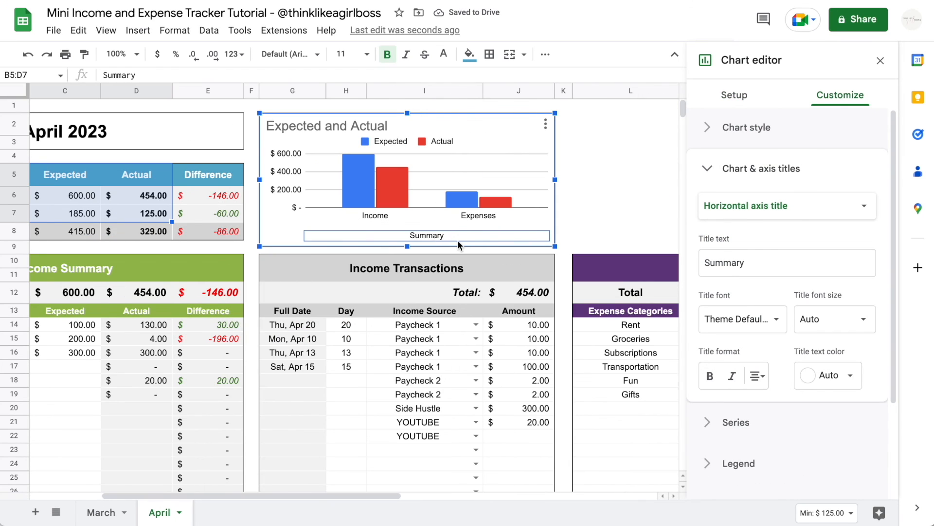
key(Delete)
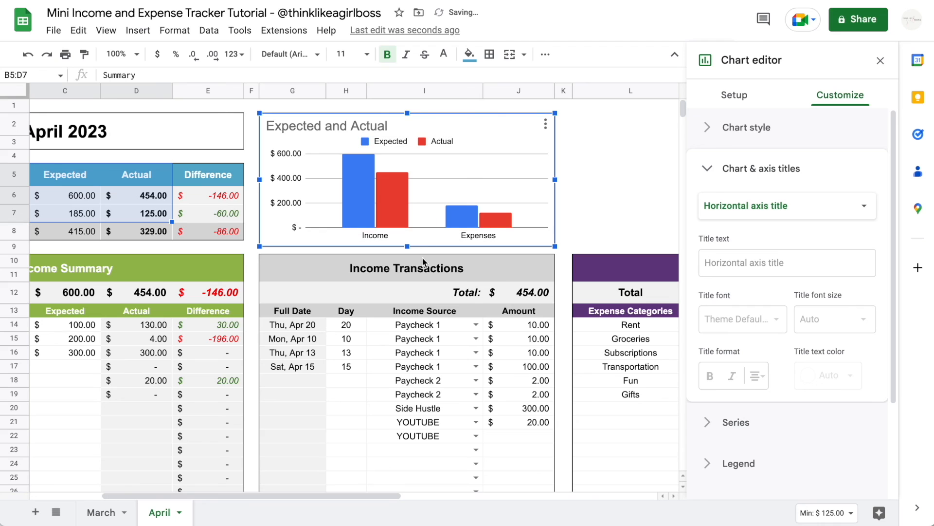
Step: Set the font size of the "Expected and Actual" chart title to 14
click(328, 130)
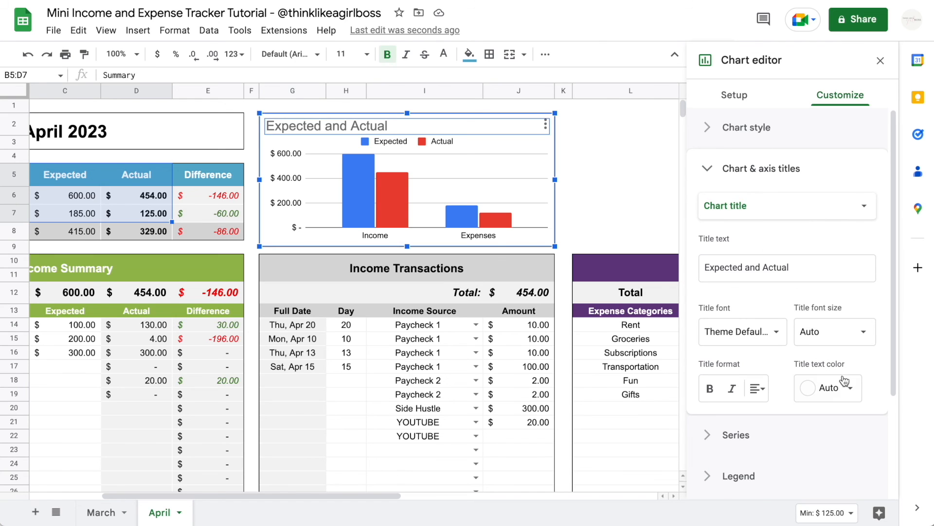
click(865, 335)
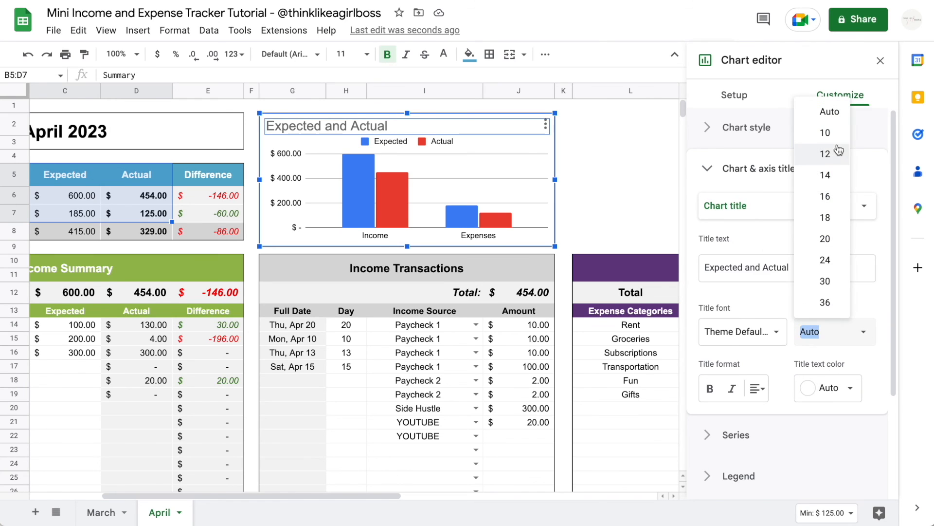
click(836, 175)
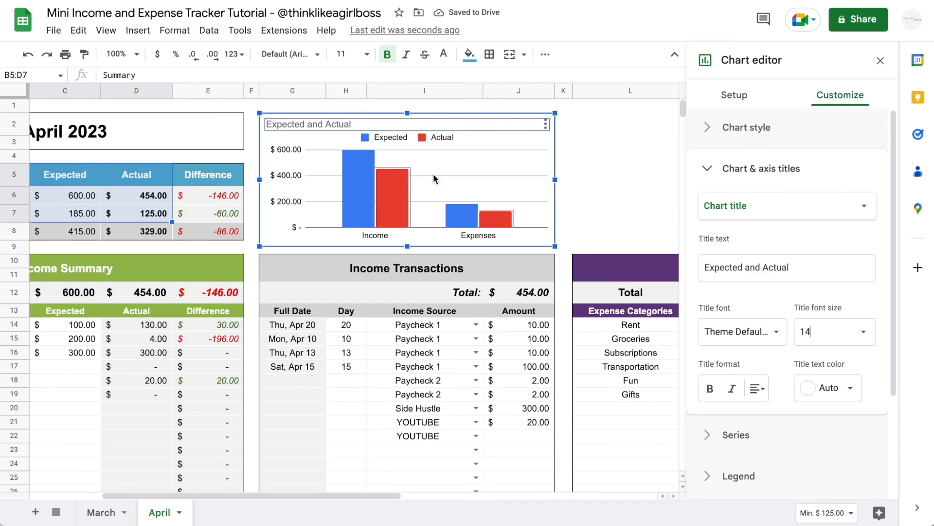
Step: Change the fill colour of the chart's Expected series to light yellow
scroll(481, 178, left, 3)
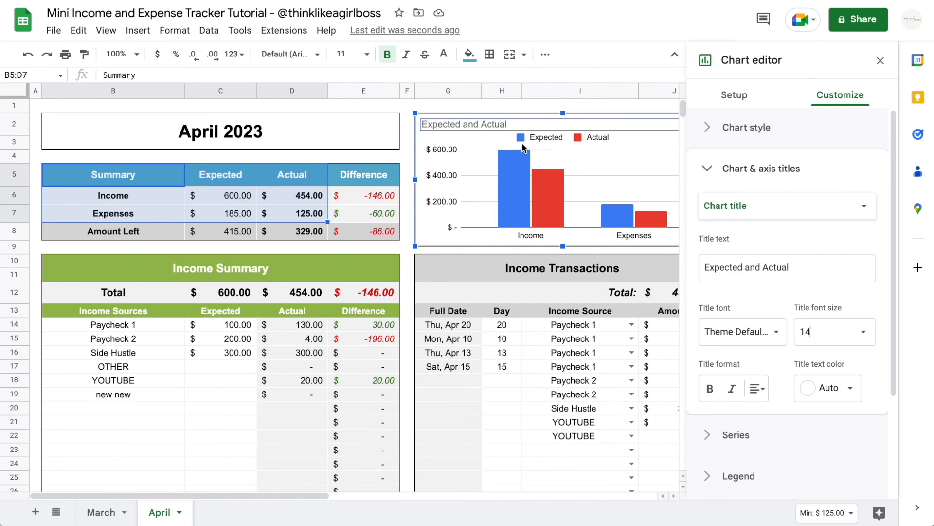
click(514, 182)
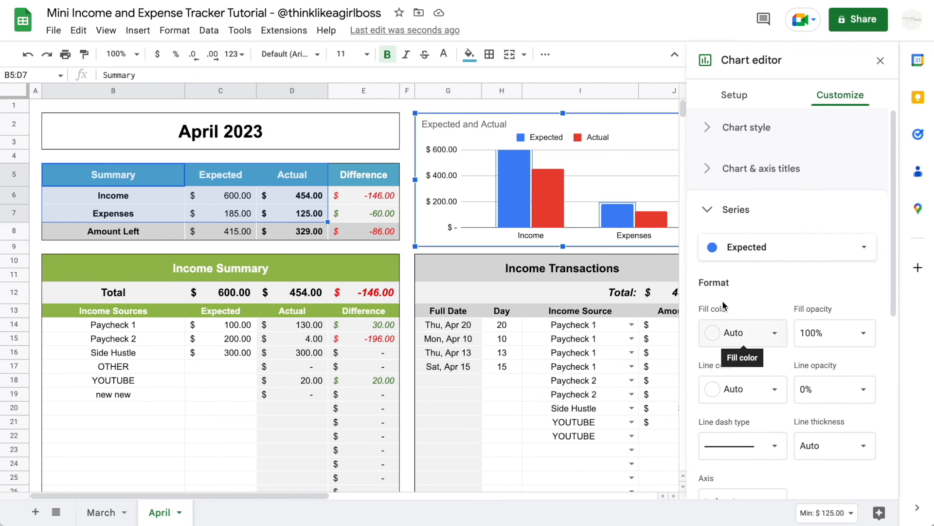
click(747, 332)
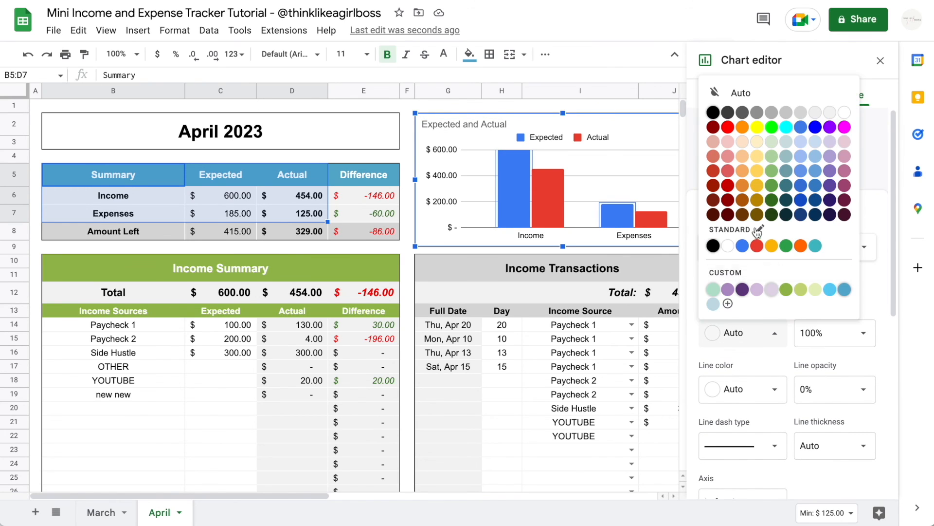
click(758, 156)
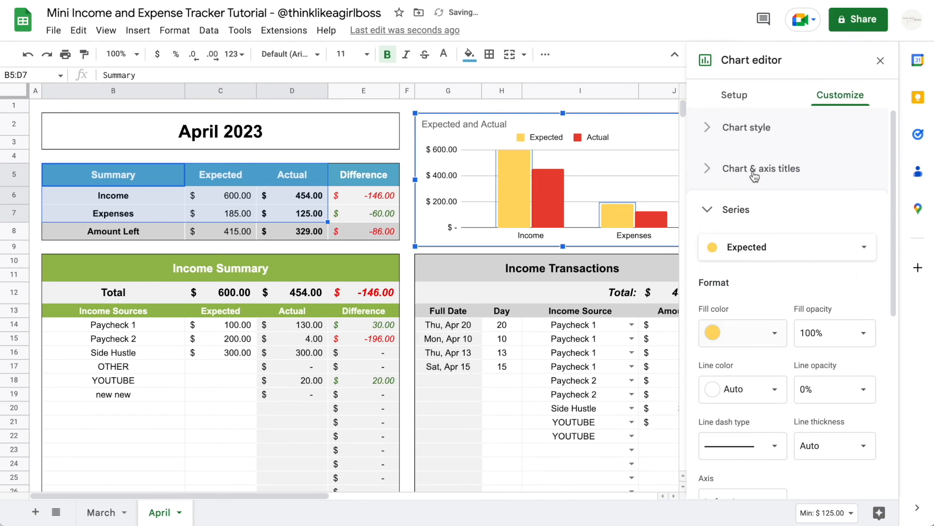
Step: Change the fill colour of the chart's Actual series to orange
click(774, 246)
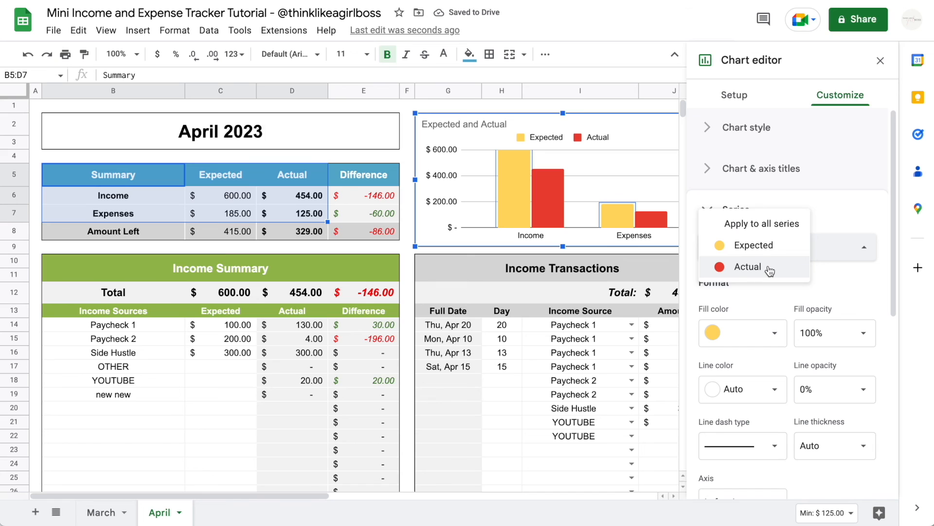
click(846, 248)
click(845, 249)
click(848, 266)
click(551, 197)
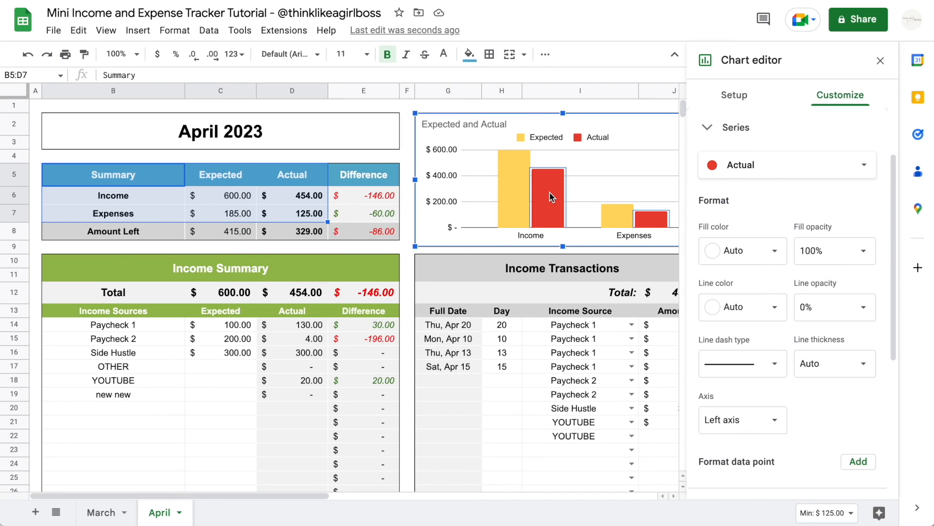
click(749, 250)
click(745, 316)
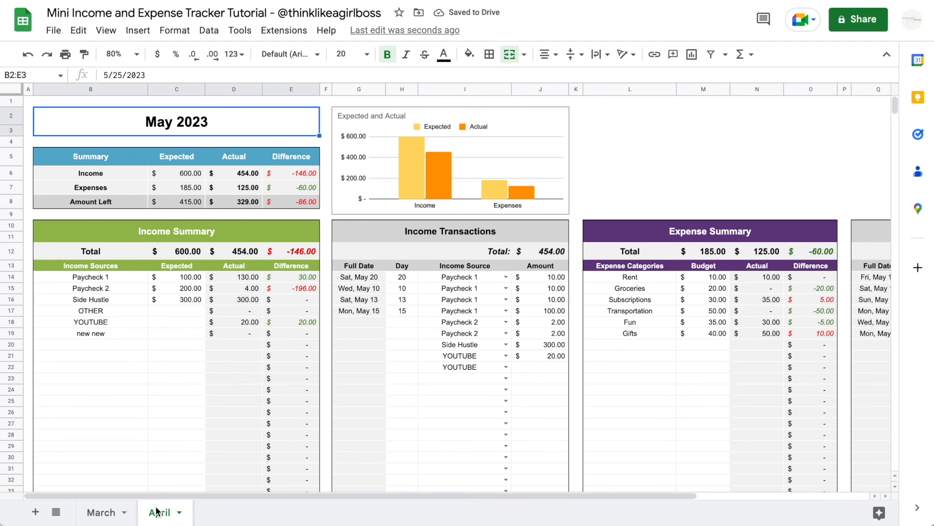
Step: Duplicate the April sheet and set the copy's title date to a day in June 2023
right_click(156, 510)
click(195, 305)
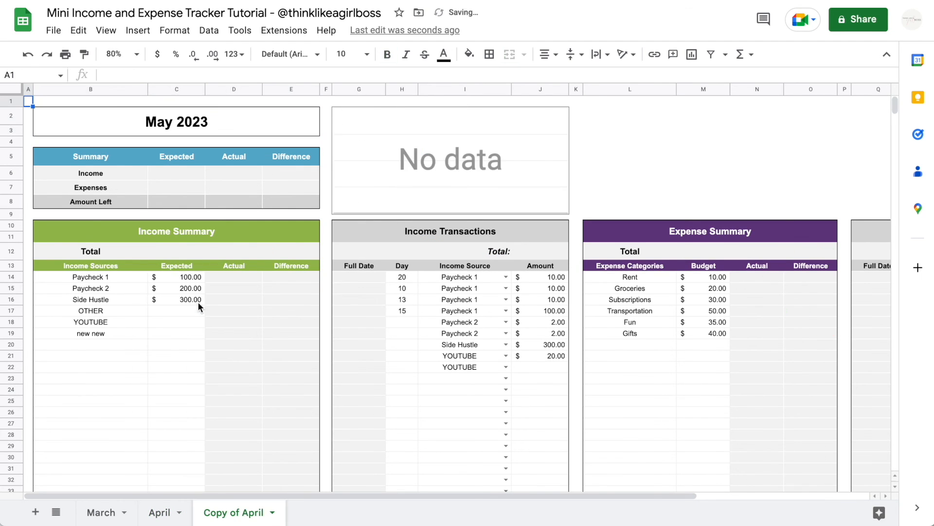
double_click(191, 125)
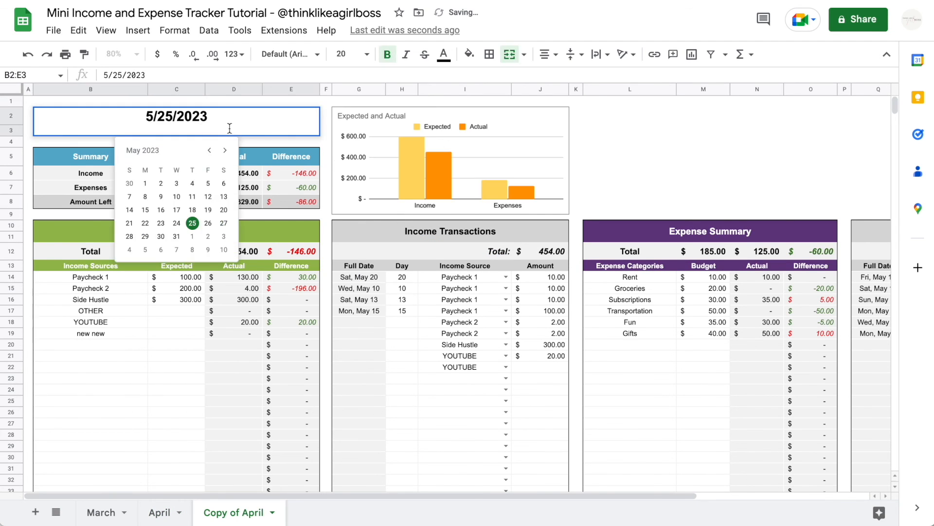
click(224, 153)
click(177, 210)
Step: Clear the sample income sources and expected amounts, plus the days, sources and amounts in the Income Transactions table
drag(119, 281, 197, 355)
key(Delete)
drag(409, 281, 487, 392)
key(Delete)
drag(525, 277, 524, 364)
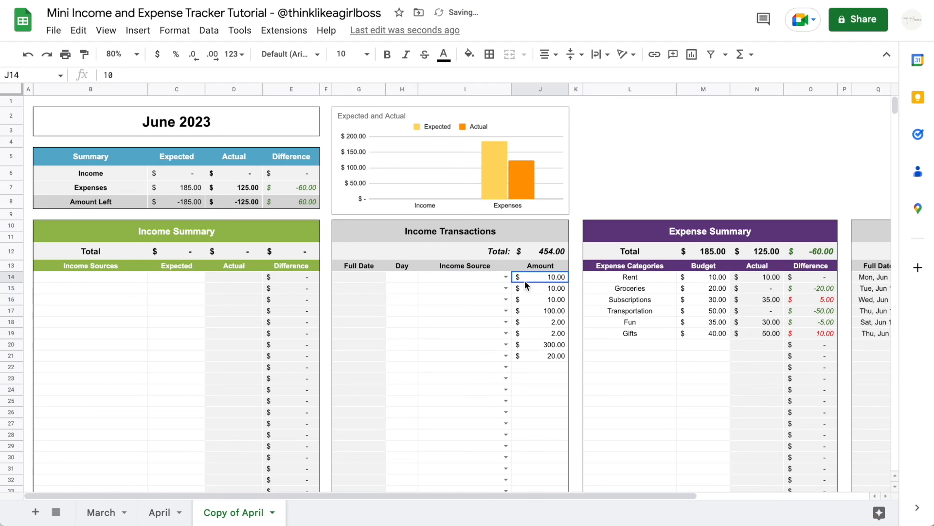
key(Delete)
Step: Clear the sample categories and budgets in the Expense Summary and the expense transaction entries in R14:T21
drag(610, 277, 613, 300)
drag(689, 323, 689, 334)
key(Delete)
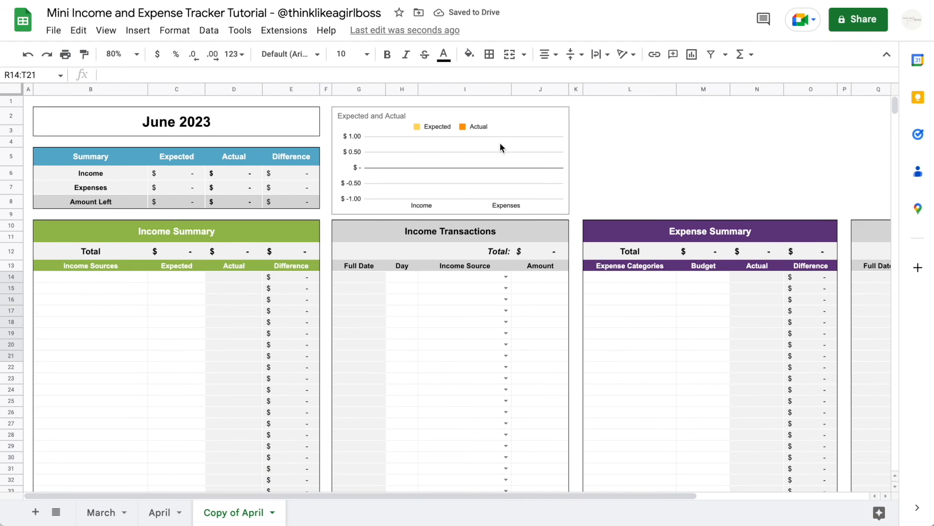
Step: Rename the copied sheet as June
double_click(226, 515)
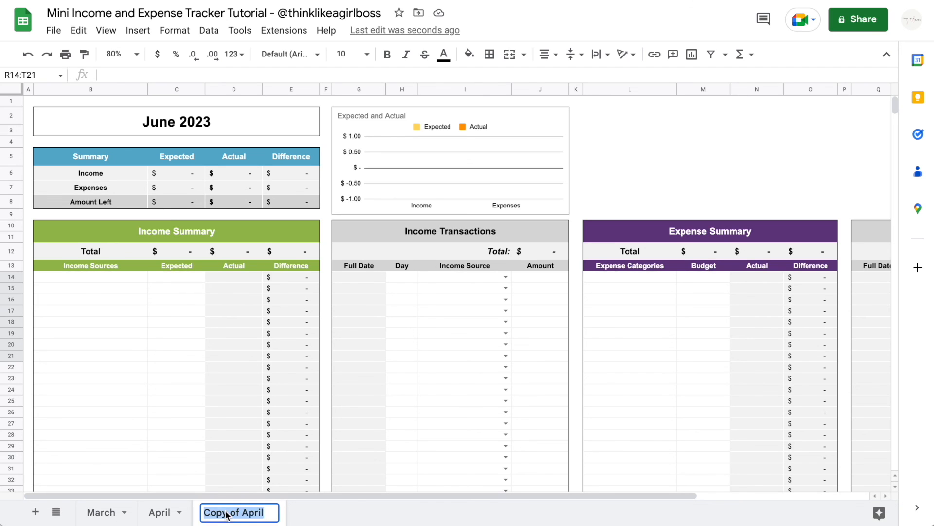
text(June)
click(402, 389)
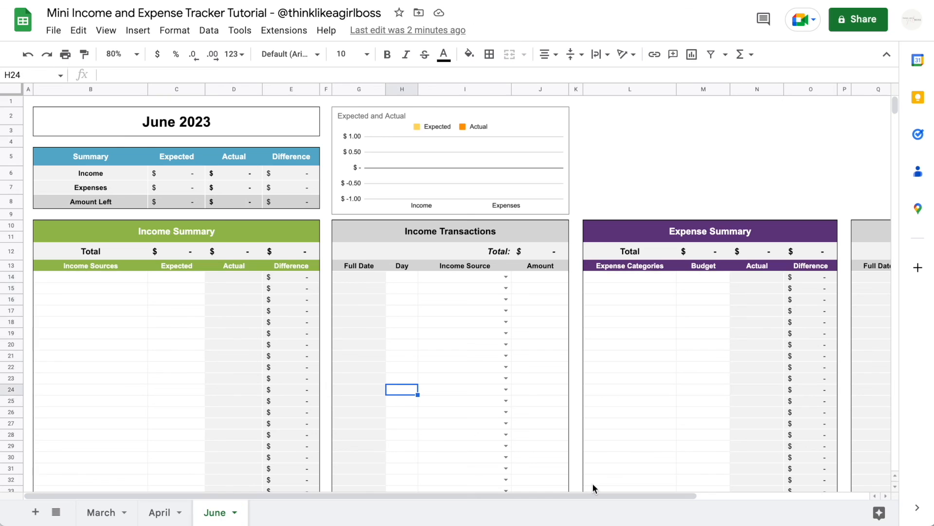